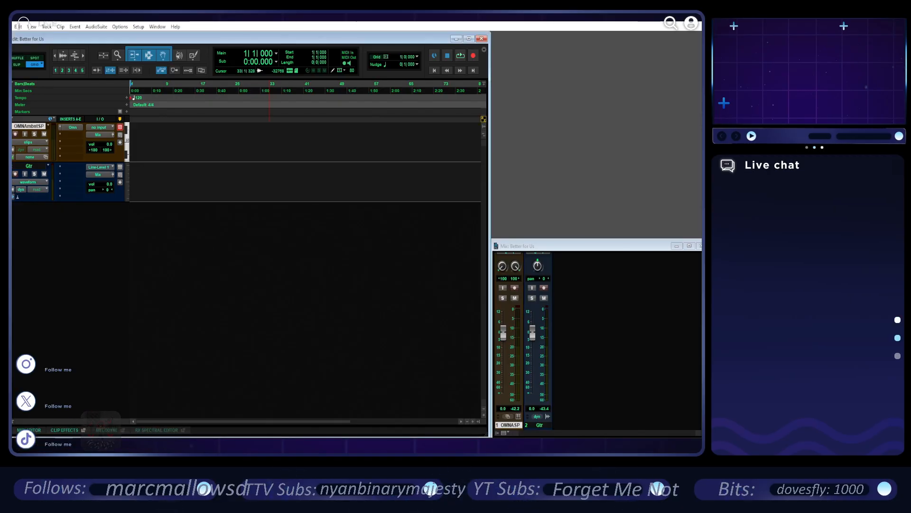
- Switch to the new song-2-3-25 lyrics in Notepad, and reposition and narrow the window over the audio session
{"action": "key", "text": "alt+Tab"}
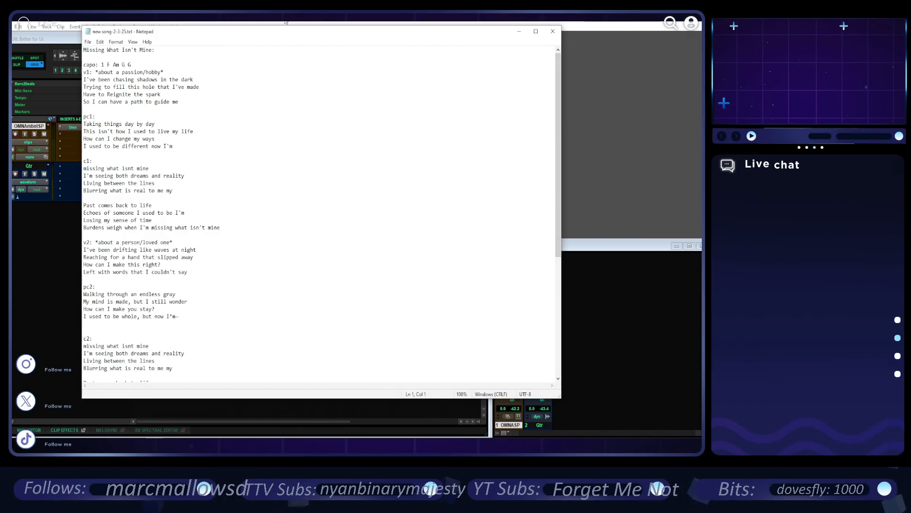
{"action": "left_click_drag", "start_coordinate": [270, 35], "coordinate": [301, 39]}
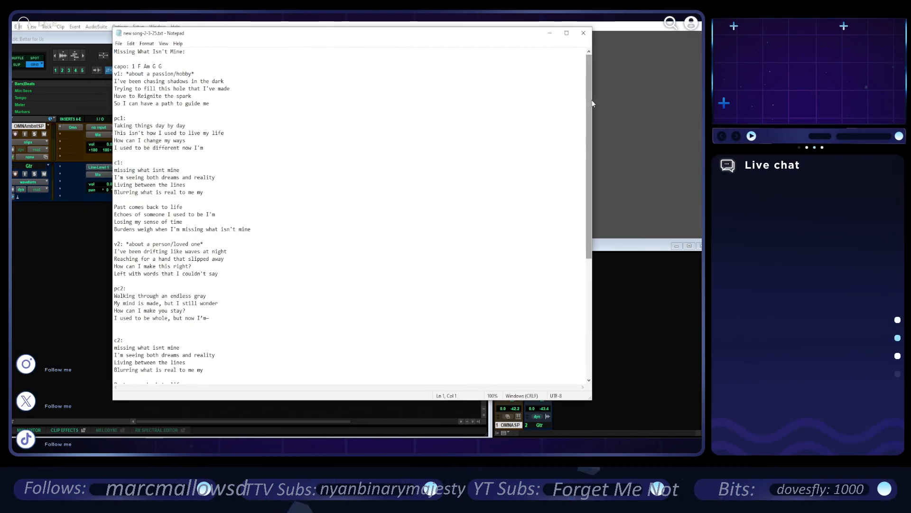
{"action": "left_click_drag", "start_coordinate": [592, 105], "coordinate": [384, 105]}
{"action": "scroll", "coordinate": [293, 170], "scroll_direction": "down", "scroll_amount": 1}
{"action": "scroll", "coordinate": [316, 184], "scroll_direction": "up", "scroll_amount": 1}
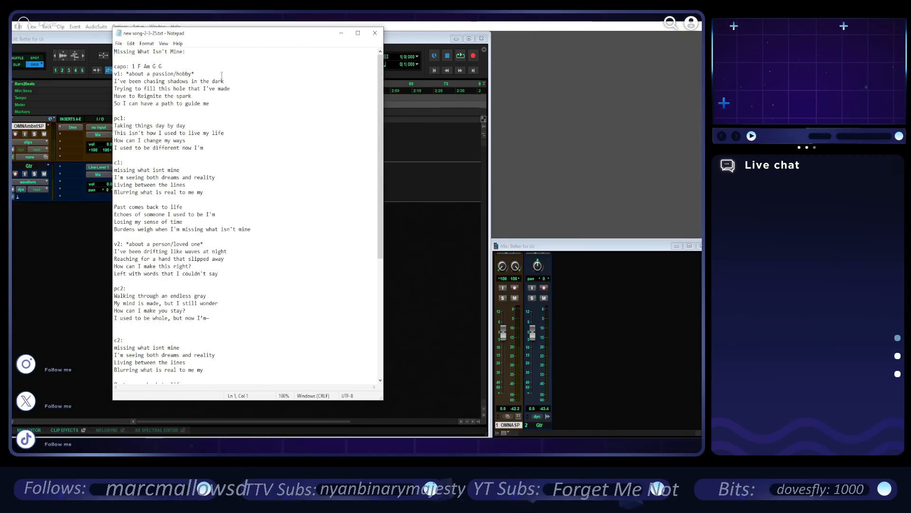
- Review the theme notes beside verses 1 and 2 of Missing What Isn't Mine, and close the lyrics file
{"action": "left_click_drag", "start_coordinate": [195, 74], "coordinate": [150, 74]}
{"action": "left_click_drag", "start_coordinate": [202, 244], "coordinate": [152, 244]}
{"action": "left_click", "coordinate": [250, 214]}
{"action": "left_click", "coordinate": [375, 34]}
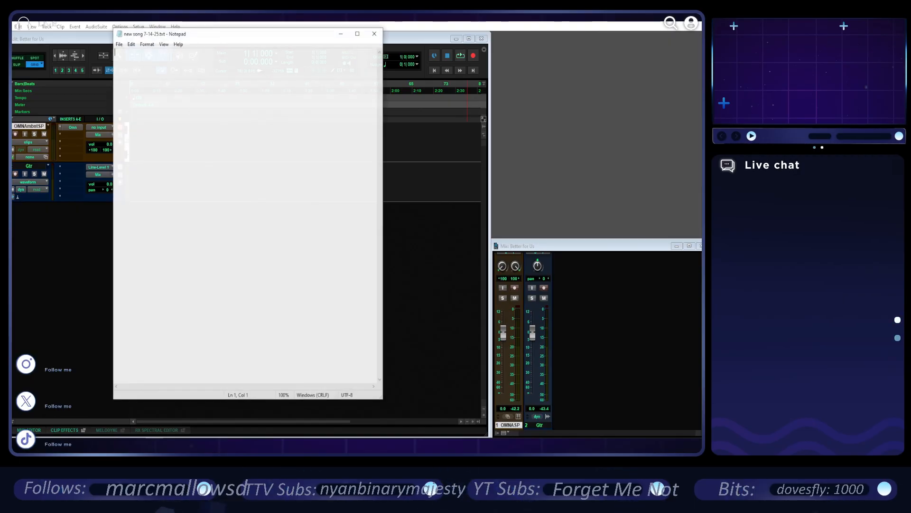
- Move the blank new song 7-14-25 note and the Spotify window aside, and open the volume mixer
{"action": "left_click_drag", "start_coordinate": [213, 38], "coordinate": [392, 60]}
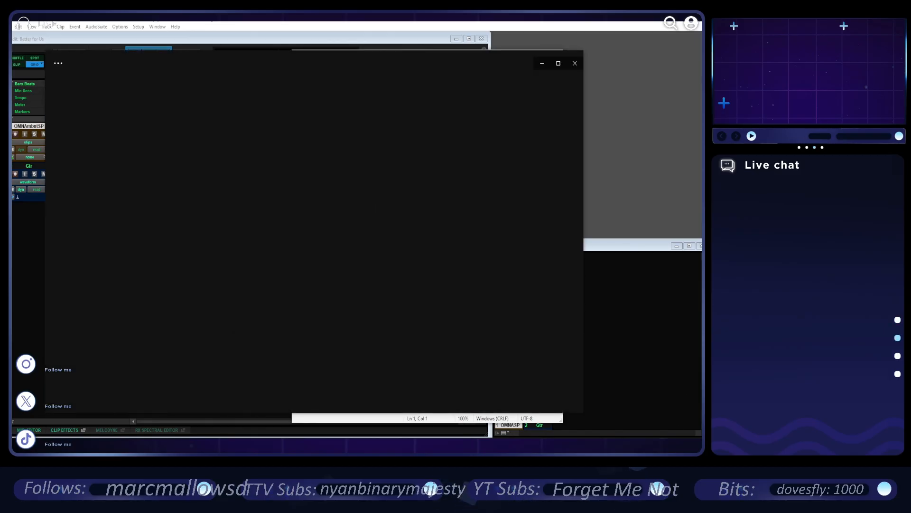
{"action": "right_click", "coordinate": [673, 443]}
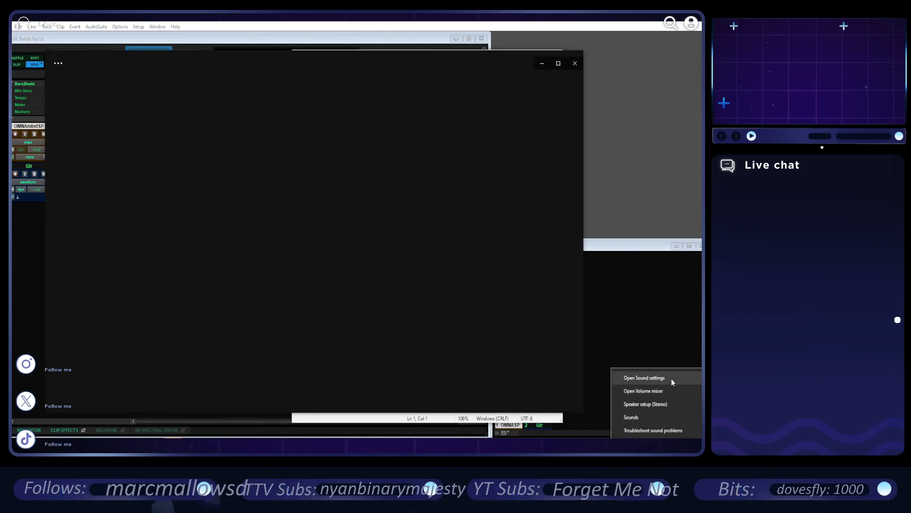
{"action": "left_click", "coordinate": [670, 391]}
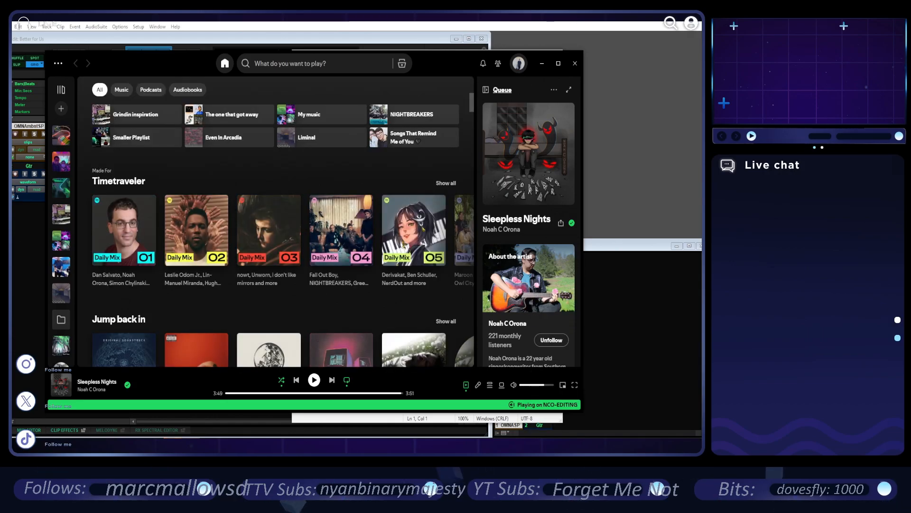
{"action": "left_click_drag", "start_coordinate": [434, 61], "coordinate": [702, 62]}
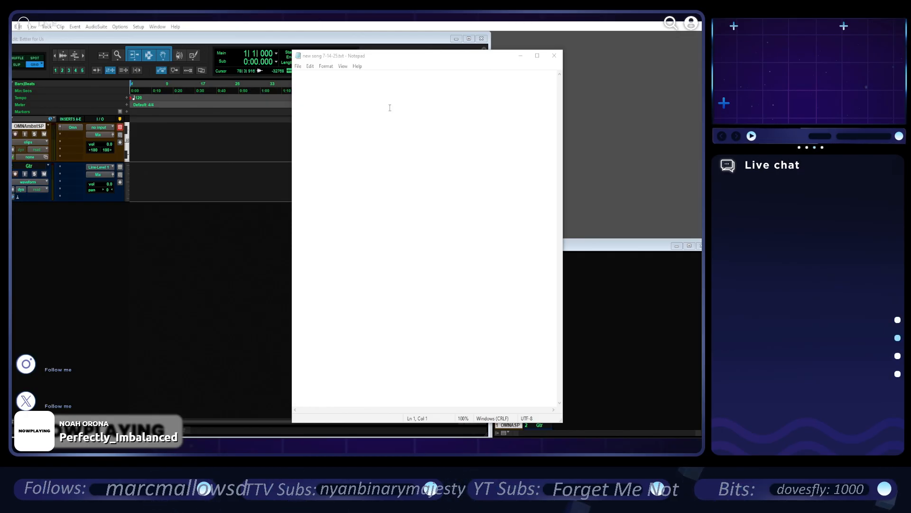
- Head the blank note "Track List:" and start the first entry below it with "-Finding Yourself("
{"action": "type", "text": "B"}
{"action": "type", "text": "M"}
{"action": "type", "text": "ack List:"}
{"action": "key", "text": "Return"}
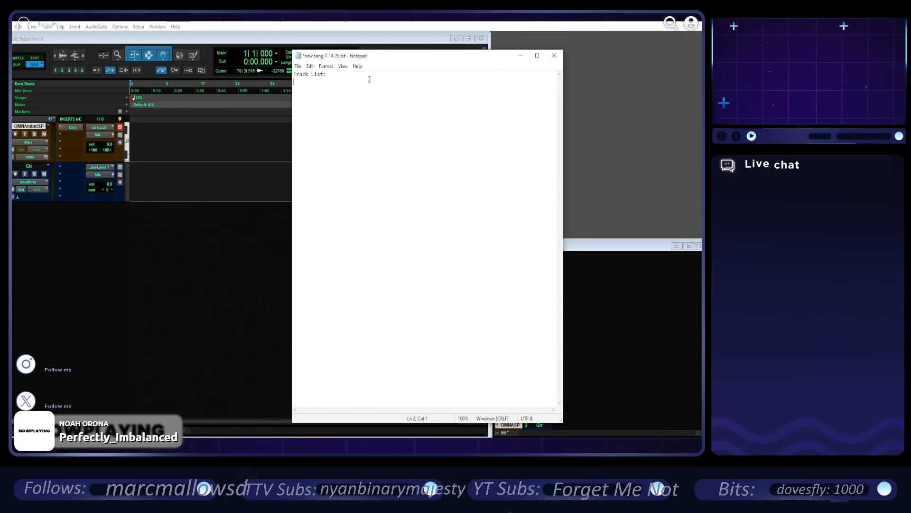
{"action": "type", "text": "-Fin"}
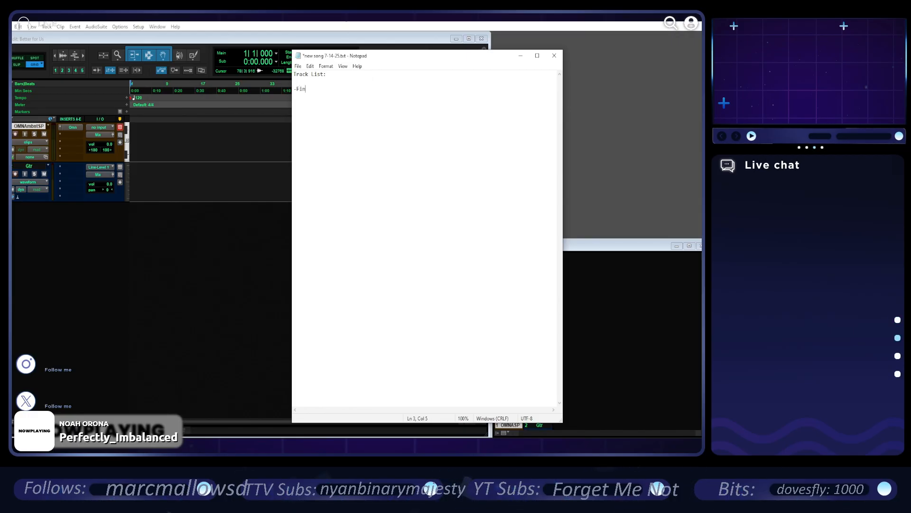
{"action": "type", "text": "ding Yourself("}
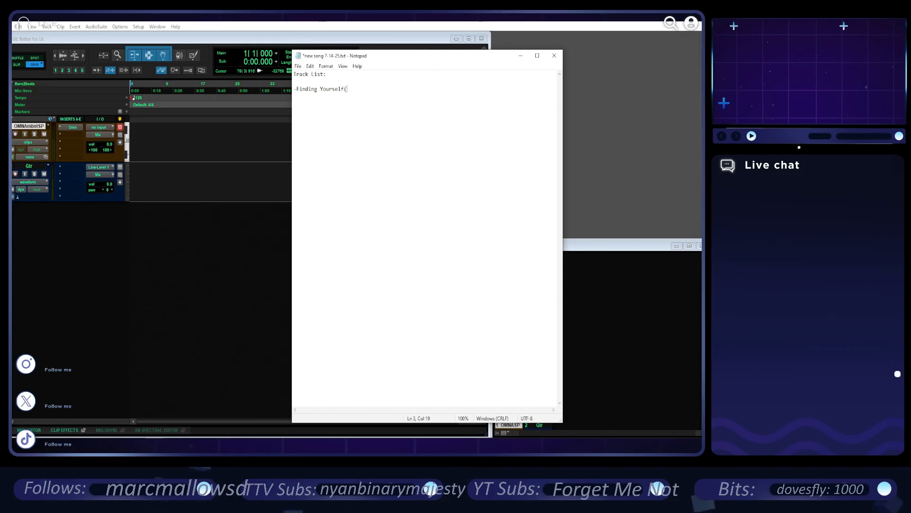
{"action": "type", "text": "breaak"}
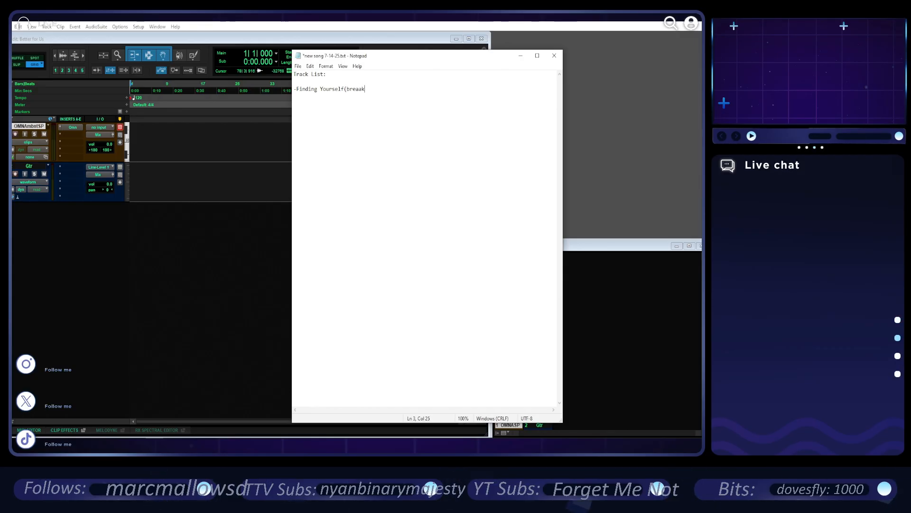
{"action": "type", "text": "k up song"}
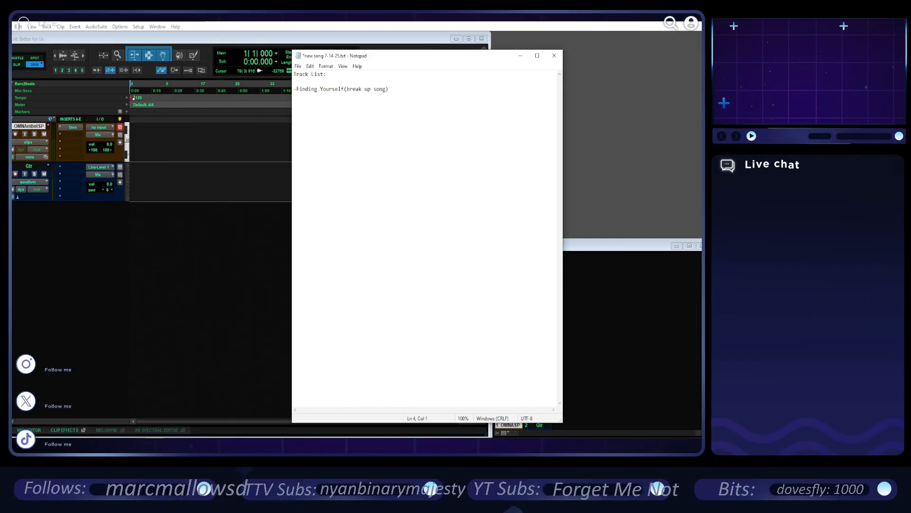
{"action": "key", "text": "BackSpace"}
{"action": "key", "text": "BackSpace"}
{"action": "key", "text": "BackSpace"}
{"action": "key", "text": "BackSpace"}
{"action": "key", "text": "BackSpace"}
{"action": "key", "text": "BackSpace"}
{"action": "key", "text": "BackSpace"}
{"action": "key", "text": "BackSpace"}
{"action": "key", "text": "BackSpace"}
{"action": "key", "text": "BackSpace"}
{"action": "key", "text": "BackSpace"}
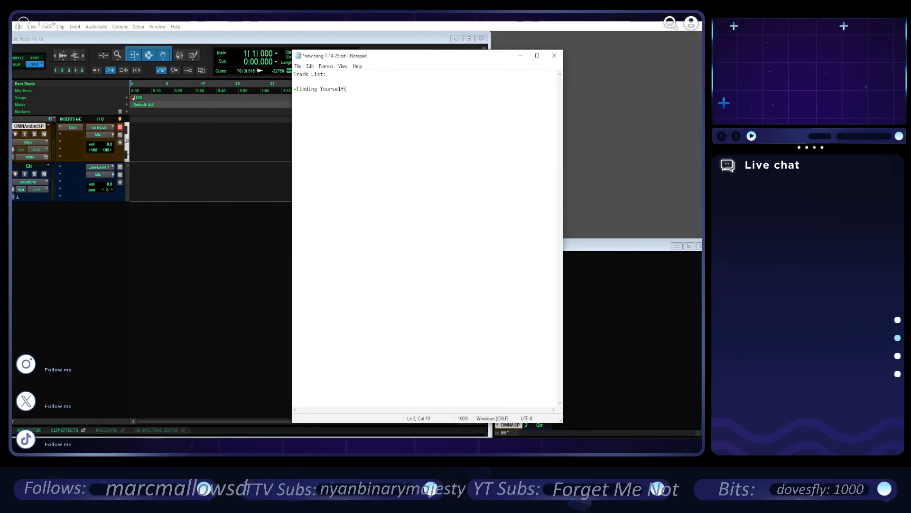
- Describe Finding Yourself as "about a relationship that drifts away and coming to terms with that)" and start the next entry with "-Perfectly"
{"action": "type", "text": "ut a rela"}
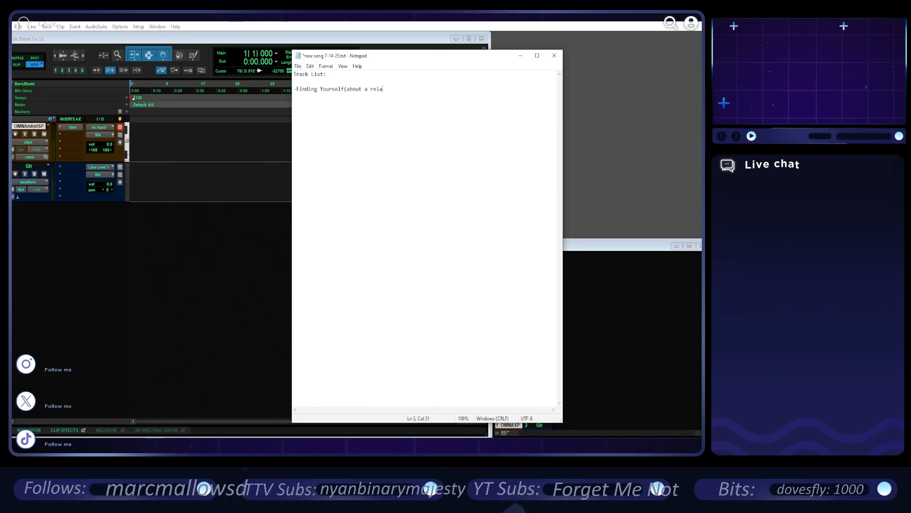
{"action": "type", "text": "t"}
{"action": "type", "text": "ionship that "}
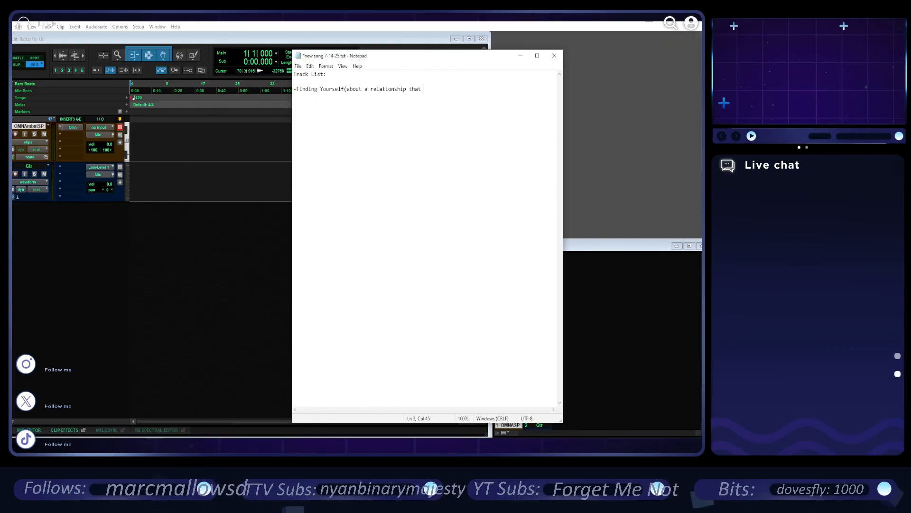
{"action": "type", "text": "drifts away"}
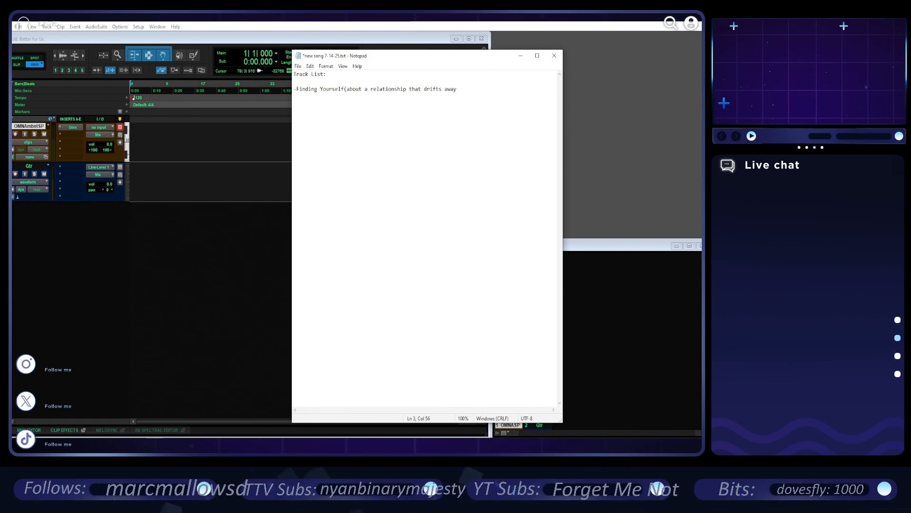
{"action": "type", "text": "an"}
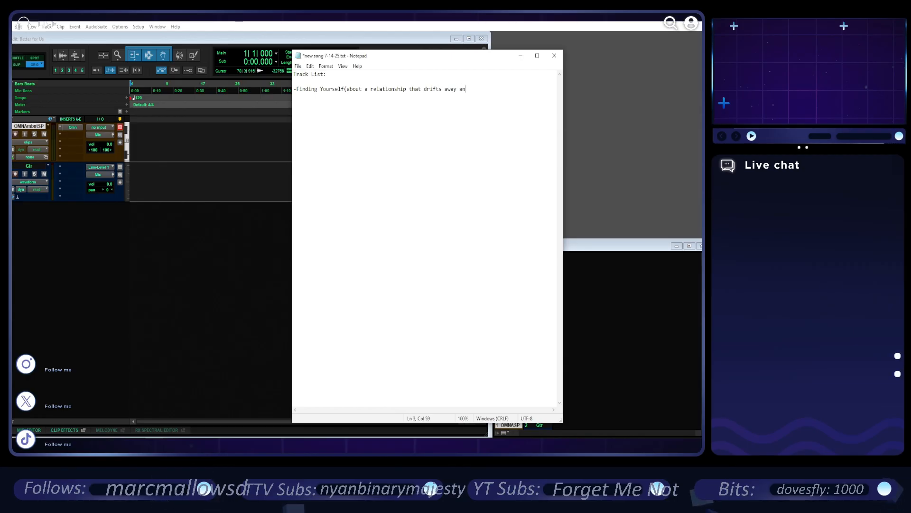
{"action": "type", "text": "d coming to terms with tha"}
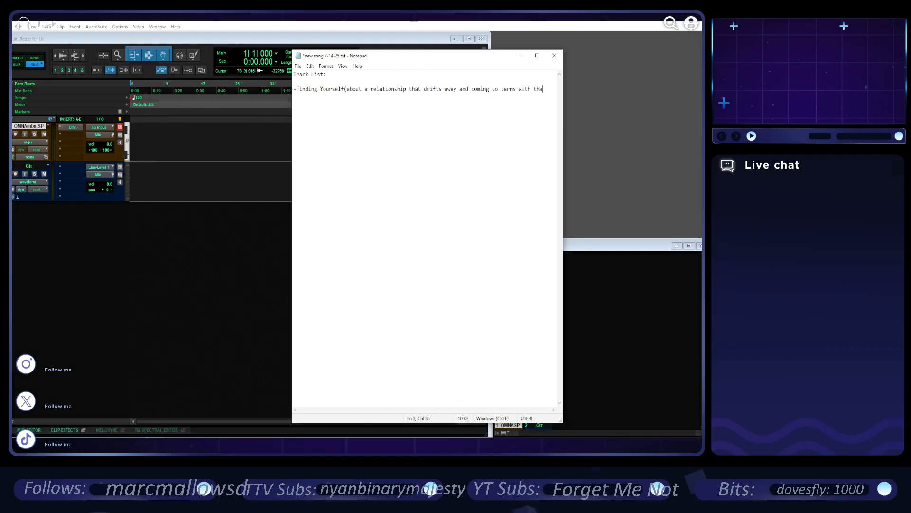
{"action": "type", "text": "t) -Perfectly"}
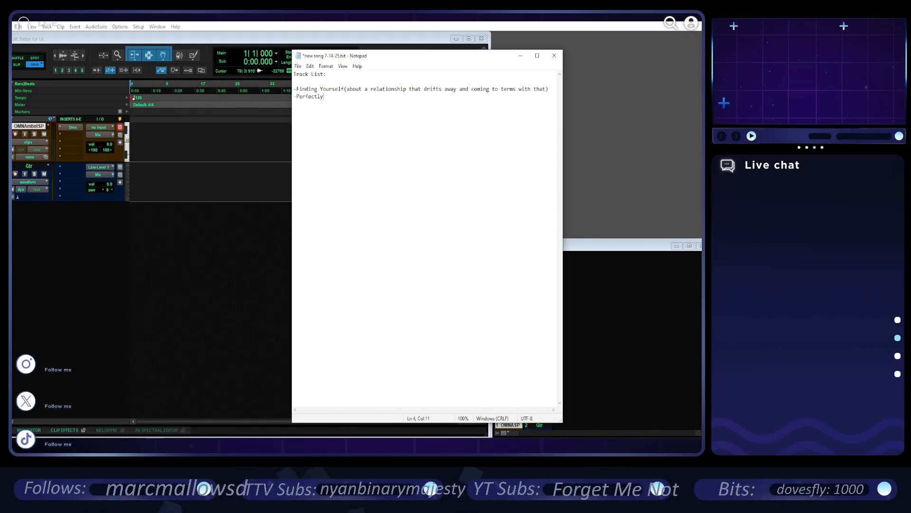
- Complete the second entry as "-Perfectly Imbalanced(about the work/life balance and how it is)"
{"action": "type", "text": " Impal"}
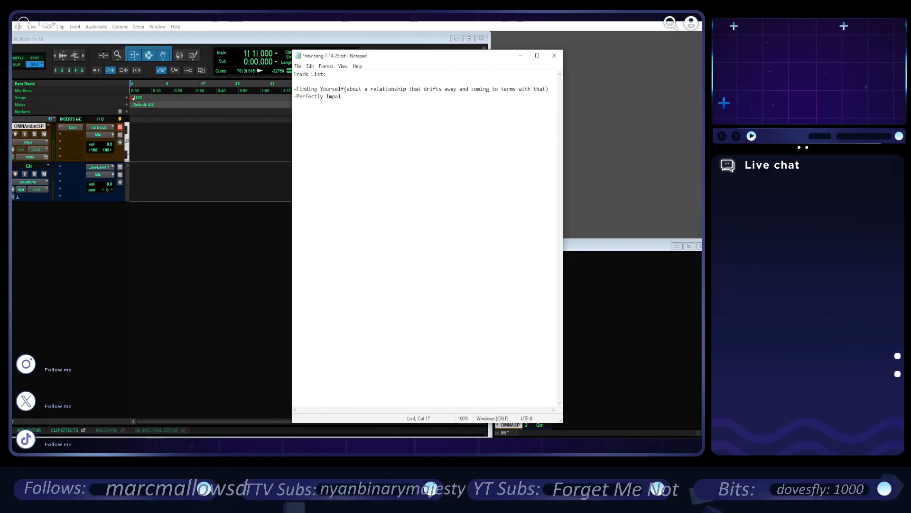
{"action": "key", "text": "BackSpace"}
{"action": "key", "text": "BackSpace"}
{"action": "key", "text": "BackSpace"}
{"action": "type", "text": "balanc"}
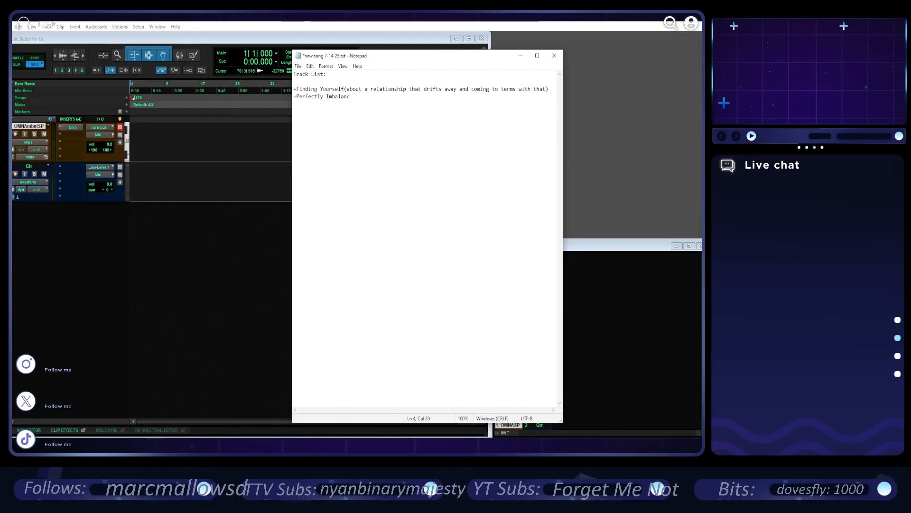
{"action": "type", "text": "ed(worl"}
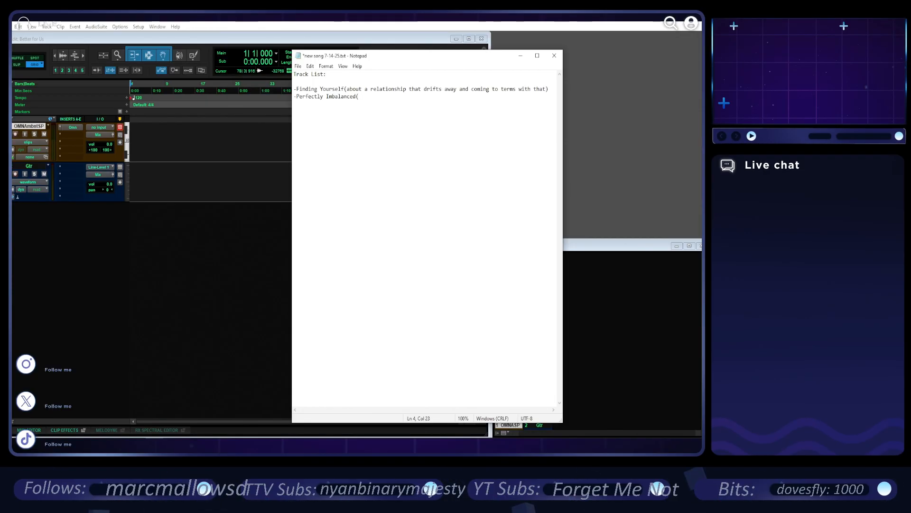
{"action": "key", "text": "BackSpace"}
{"action": "key", "text": "BackSpace"}
{"action": "type", "text": "abou"}
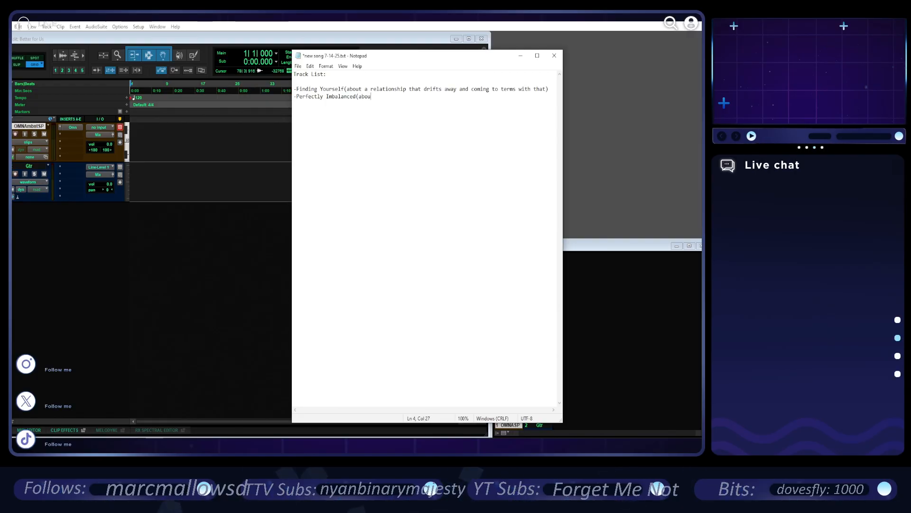
{"action": "type", "text": "t the work"}
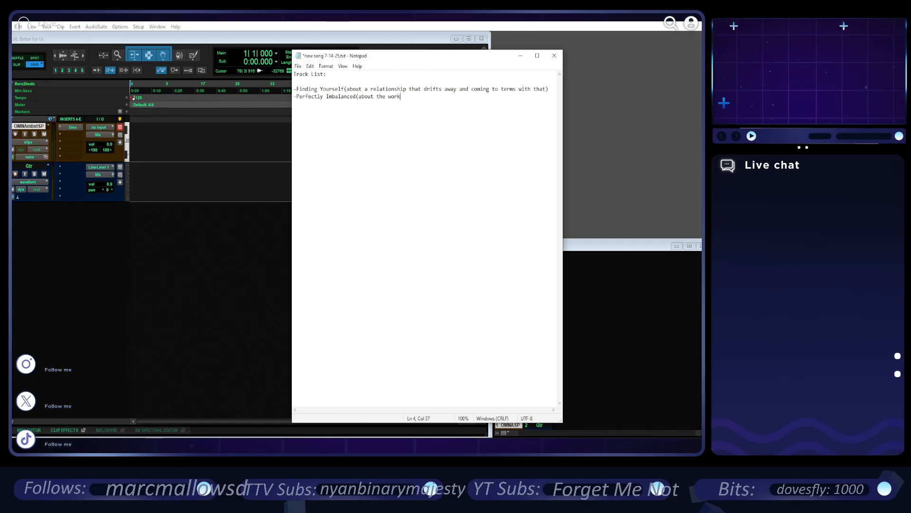
{"action": "type", "text": "/life balace"}
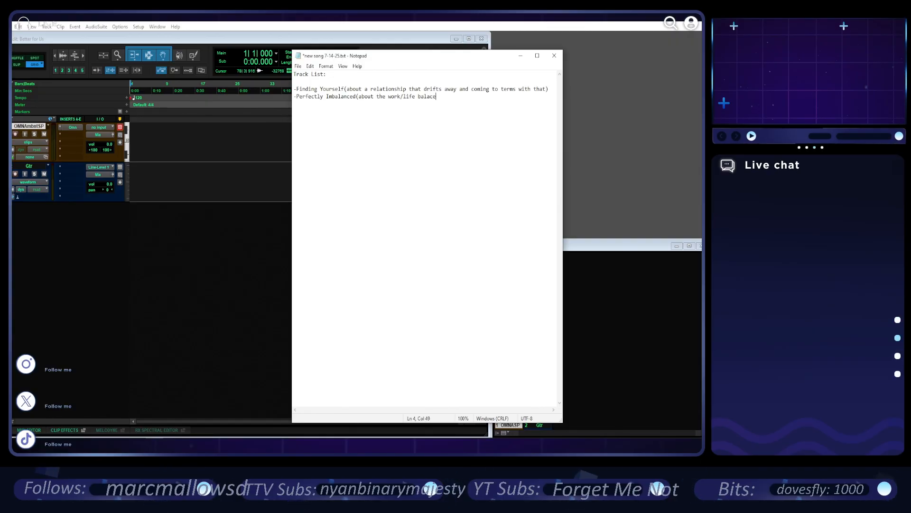
{"action": "key", "text": "BackSpace"}
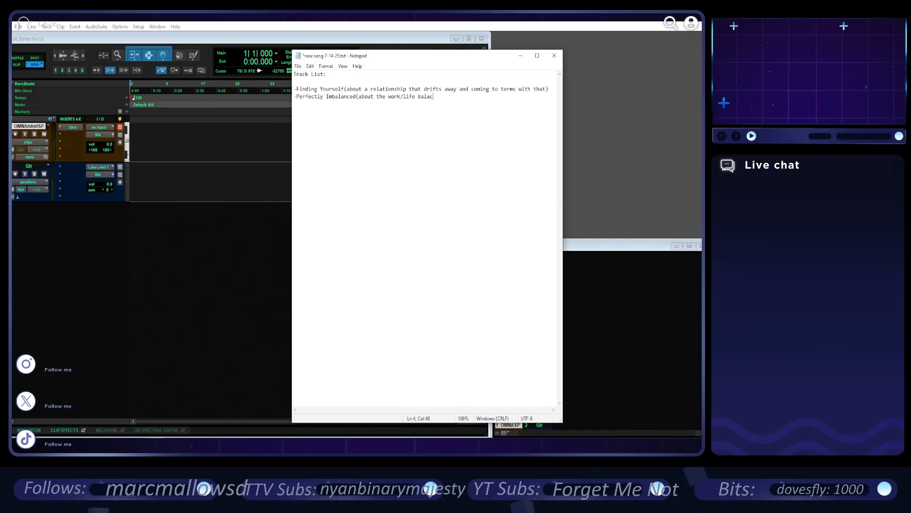
{"action": "type", "text": "nce and how it is"}
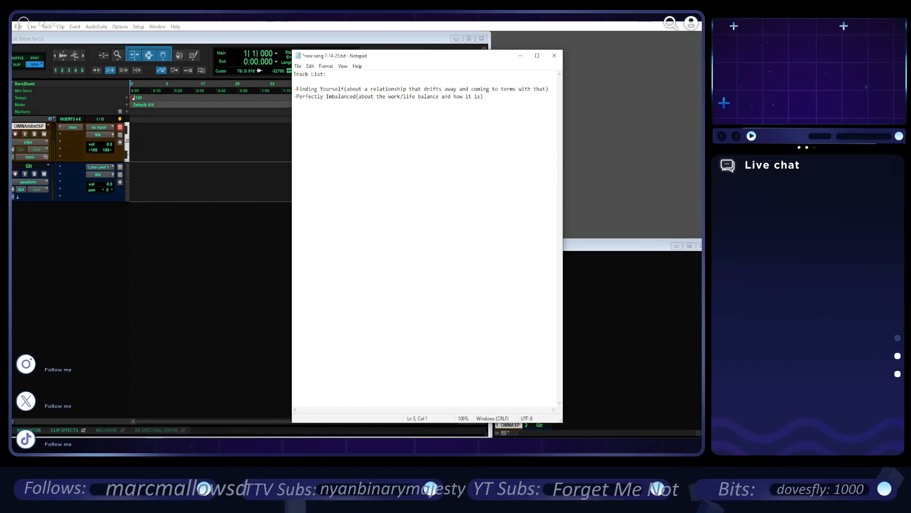
- Add a third track list entry reading "-Missing What Isn't Mine(about the feeling of losing a hobby"
{"action": "key", "text": "Return"}
{"action": "type", "text": "-Missing what "}
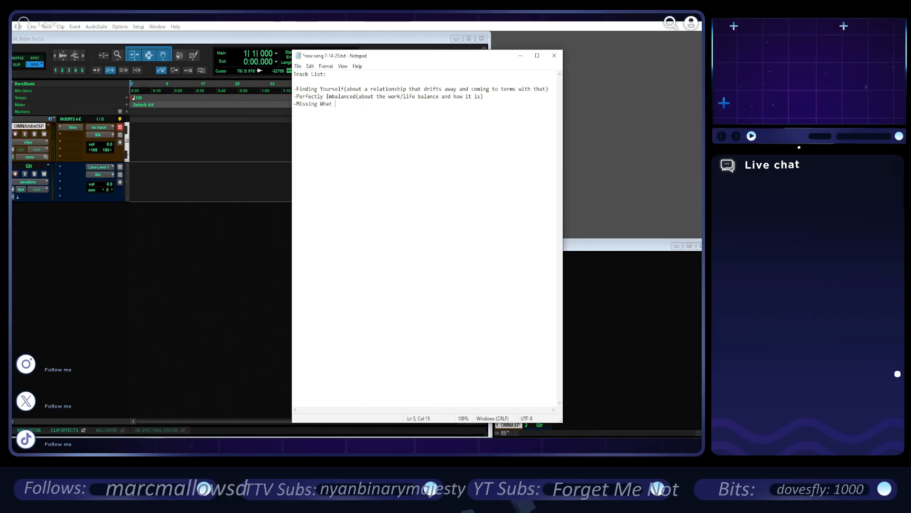
{"action": "type", "text": "Isn't Mine"}
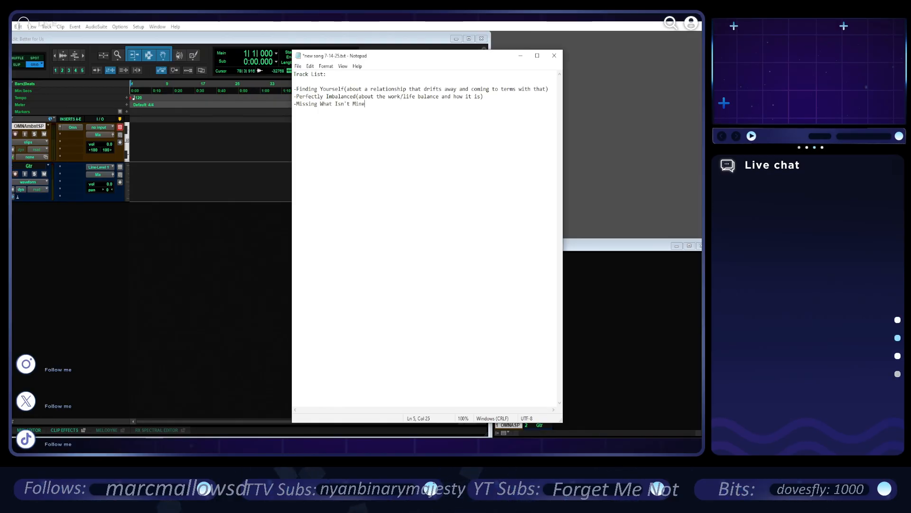
{"action": "key", "text": "BackSpace"}
{"action": "type", "text": "(ab"}
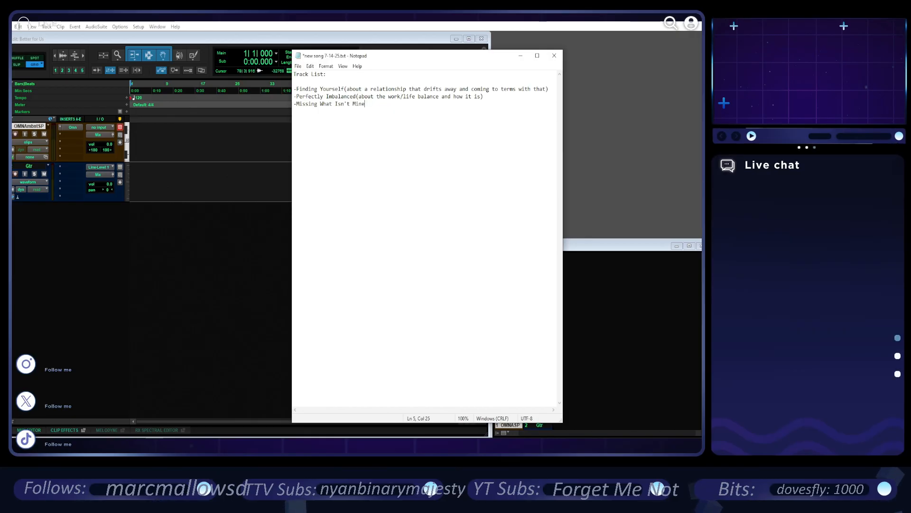
{"action": "type", "text": "out the"}
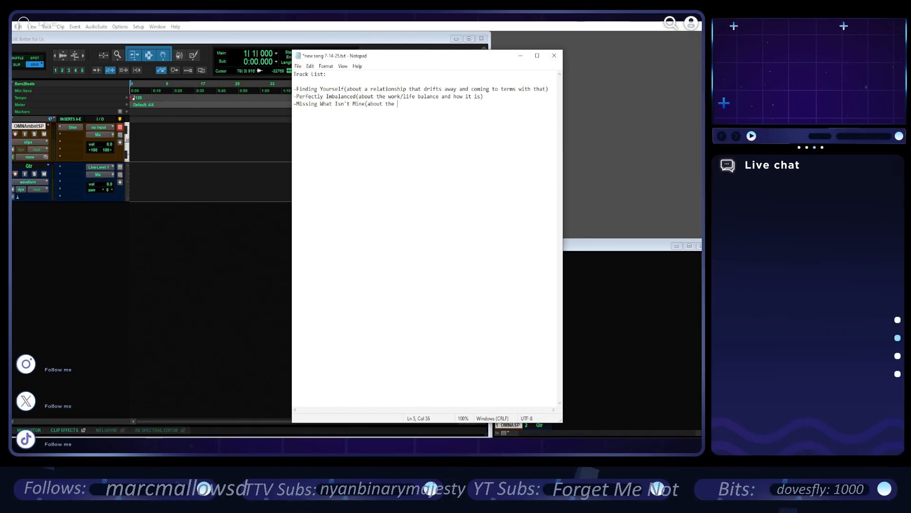
{"action": "type", "text": " feeling "}
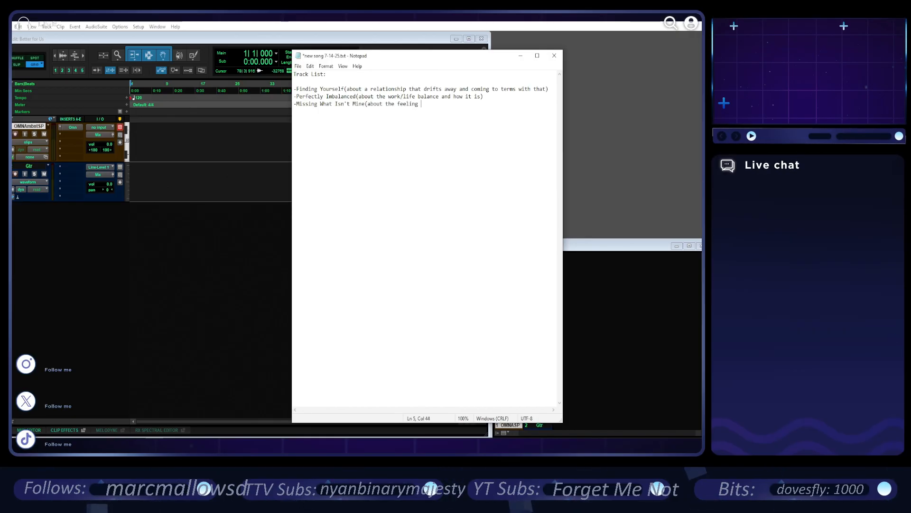
{"action": "type", "text": "of losing a hobby"}
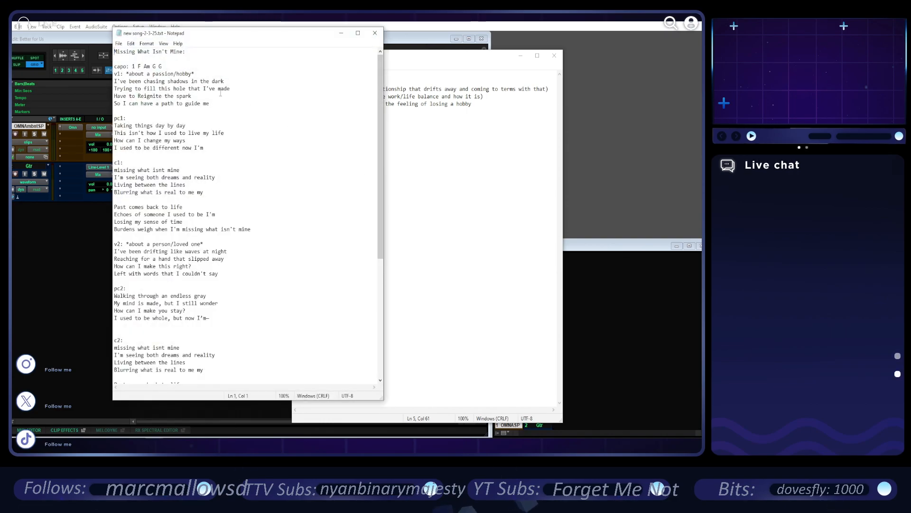
- Close the Missing What Isn't Mine lyrics note and finish the third entry with "/passion or a person in your life)"
{"action": "left_click", "coordinate": [375, 33]}
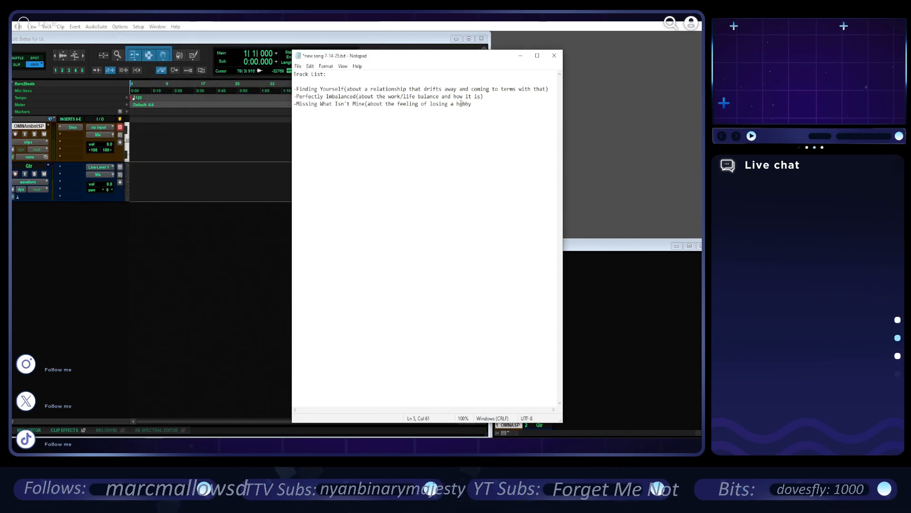
{"action": "type", "text": "/pas"}
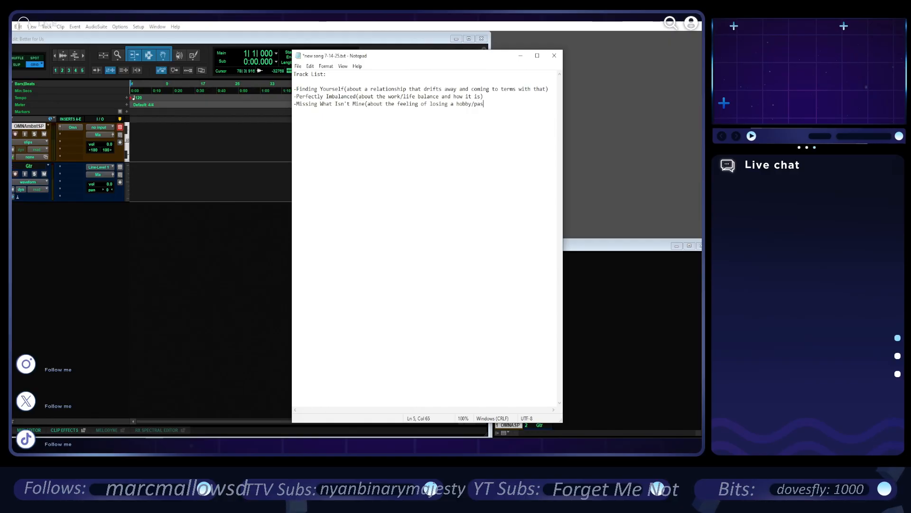
{"action": "type", "text": "sion or "}
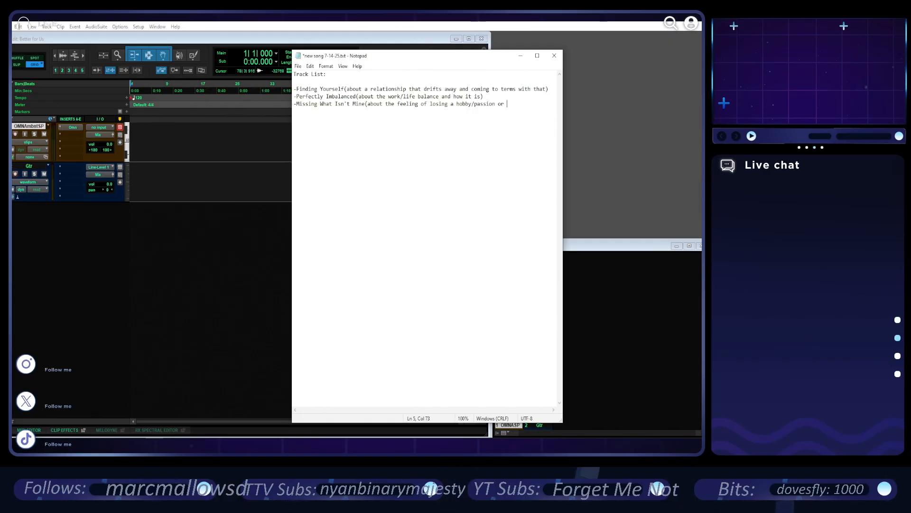
{"action": "type", "text": "a person in your "}
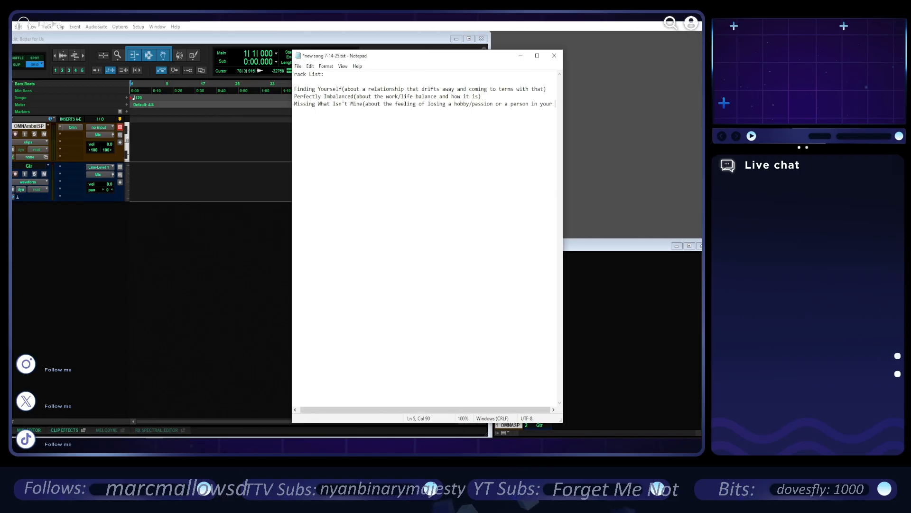
{"action": "type", "text": "life)"}
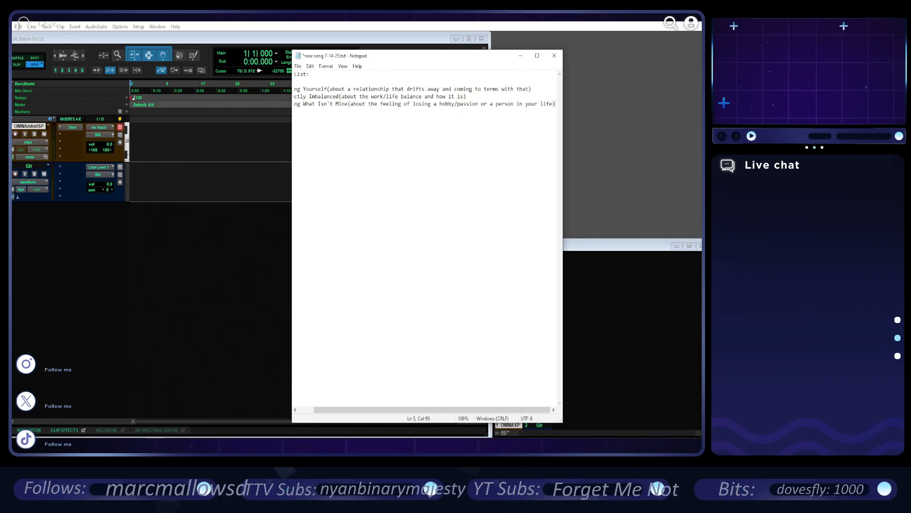
- Start the fourth track list entry with "-Building Roller Coasters(about child-like innocence and"
{"action": "key", "text": "Return"}
{"action": "type", "text": "-"}
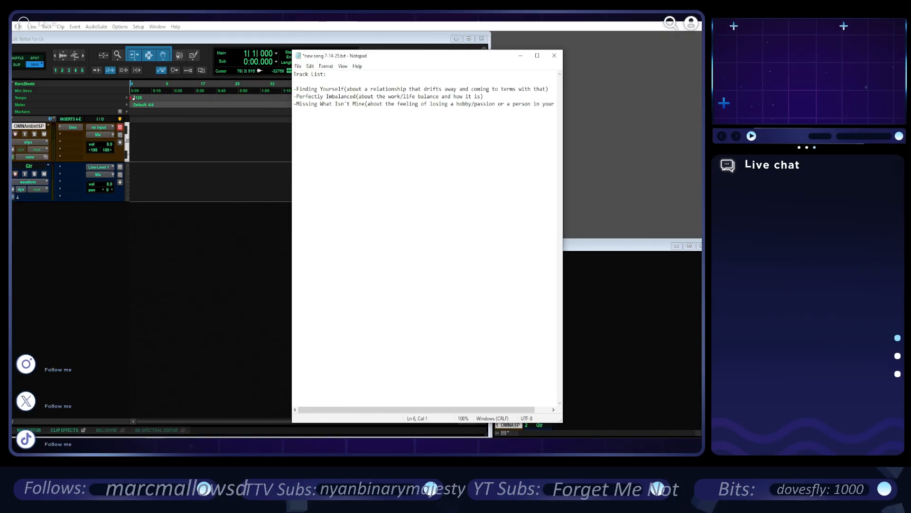
{"action": "type", "text": "Building Roller Coa"}
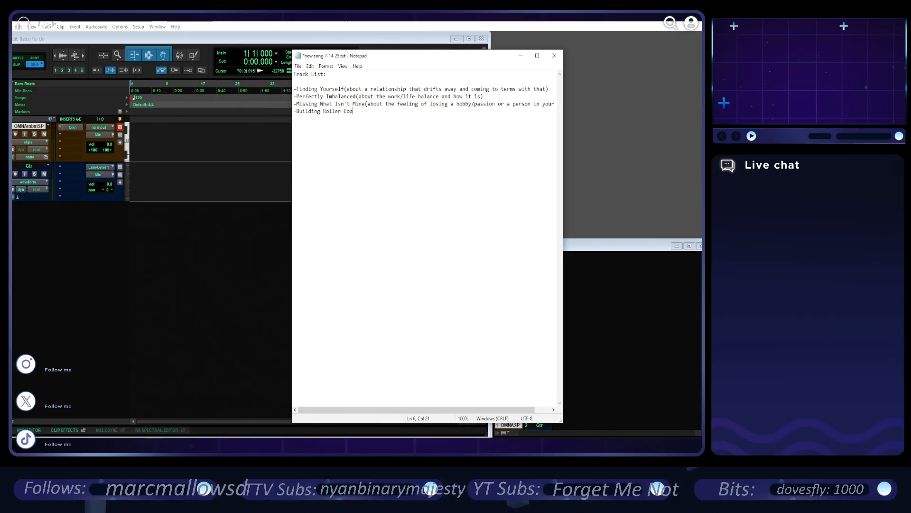
{"action": "type", "text": "sters(a"}
{"action": "type", "text": "bout child"}
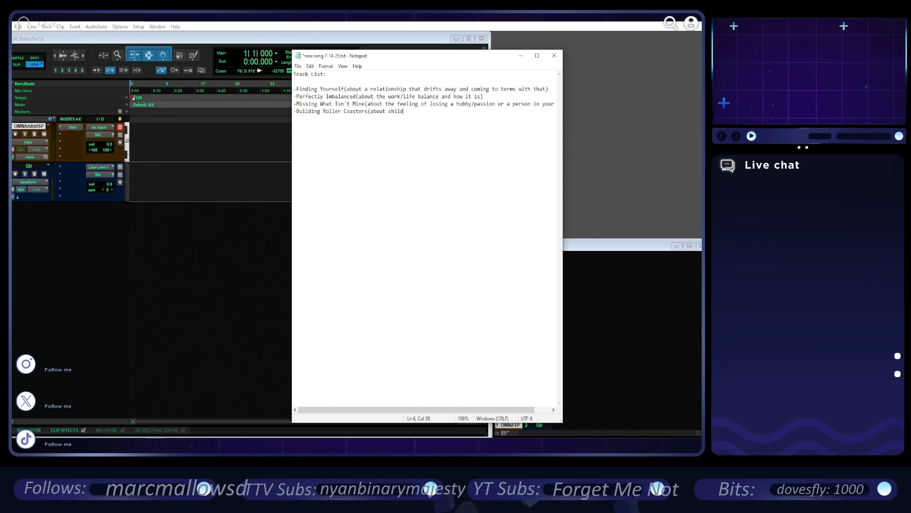
{"action": "type", "text": "-like innoce"}
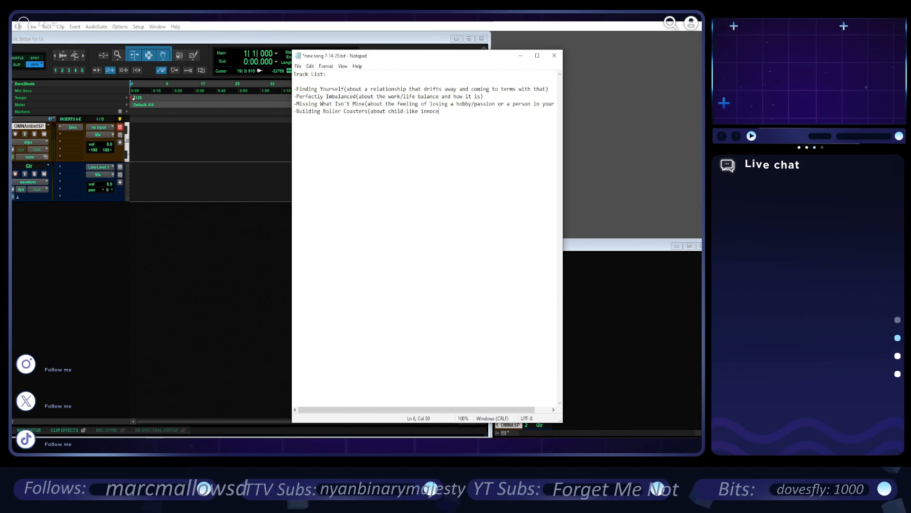
{"action": "type", "text": "nce and"}
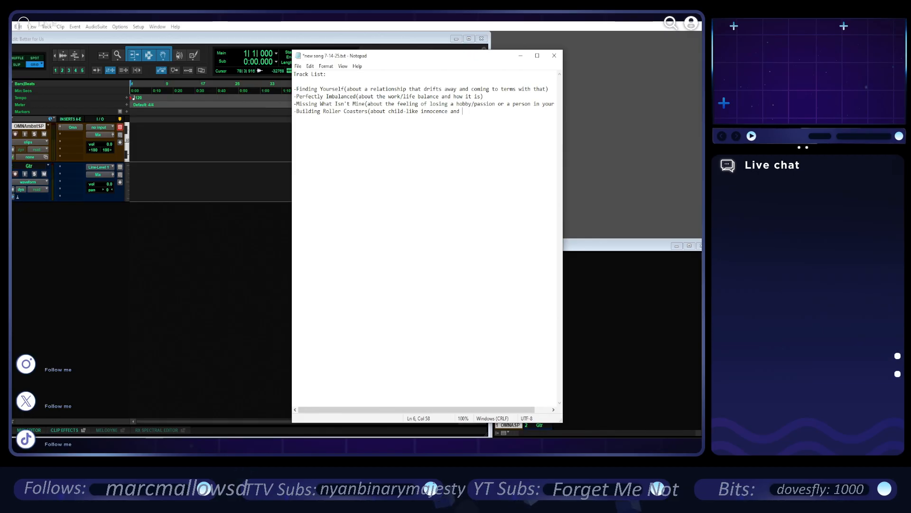
{"action": "key", "text": "BackSpace"}
{"action": "key", "text": "BackSpace"}
{"action": "key", "text": "BackSpace"}
{"action": "key", "text": "BackSpace"}
{"action": "type", "text": "re"}
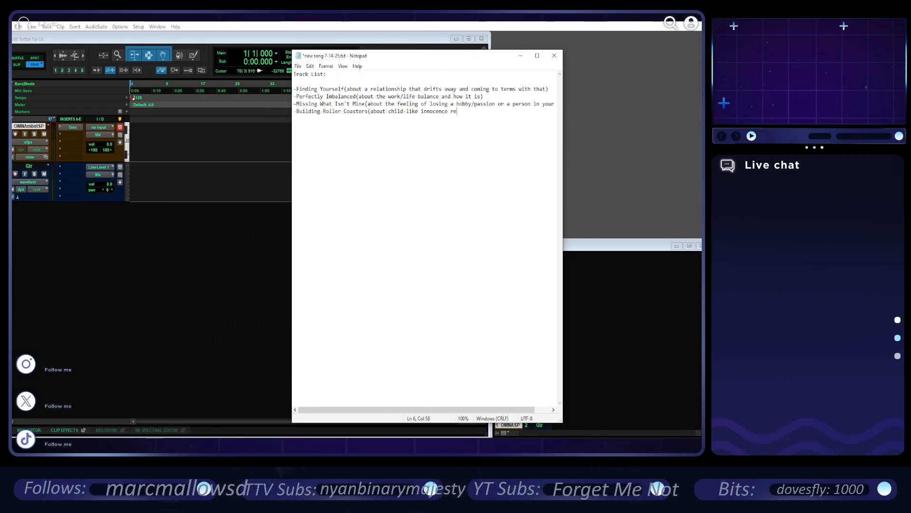
{"action": "type", "text": "flected in"}
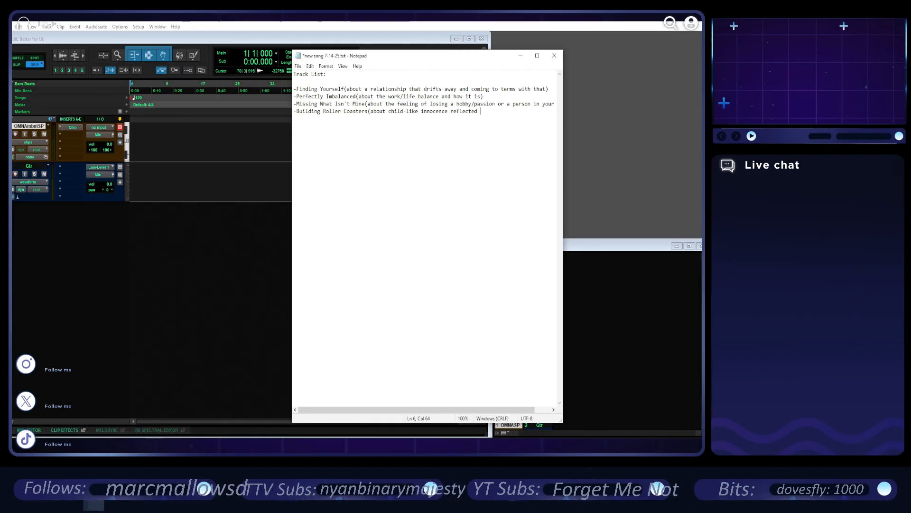
{"action": "key", "text": "BackSpace"}
{"action": "key", "text": "BackSpace"}
{"action": "key", "text": "BackSpace"}
{"action": "key", "text": "BackSpace"}
{"action": "key", "text": "BackSpace"}
{"action": "key", "text": "BackSpace"}
{"action": "key", "text": "BackSpace"}
{"action": "key", "text": "BackSpace"}
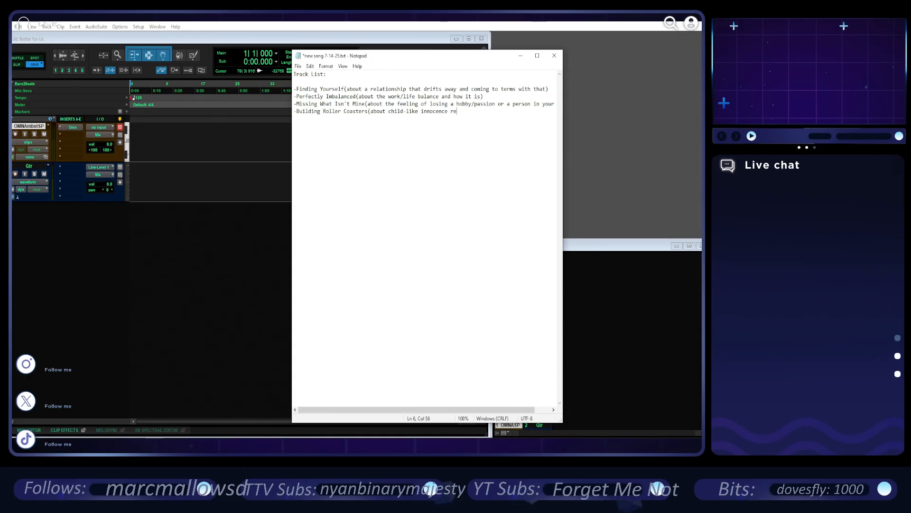
- Complete the Building Roller Coasters description after "innocence" with "and learning to see the real world)"
{"action": "type", "text": "and le"}
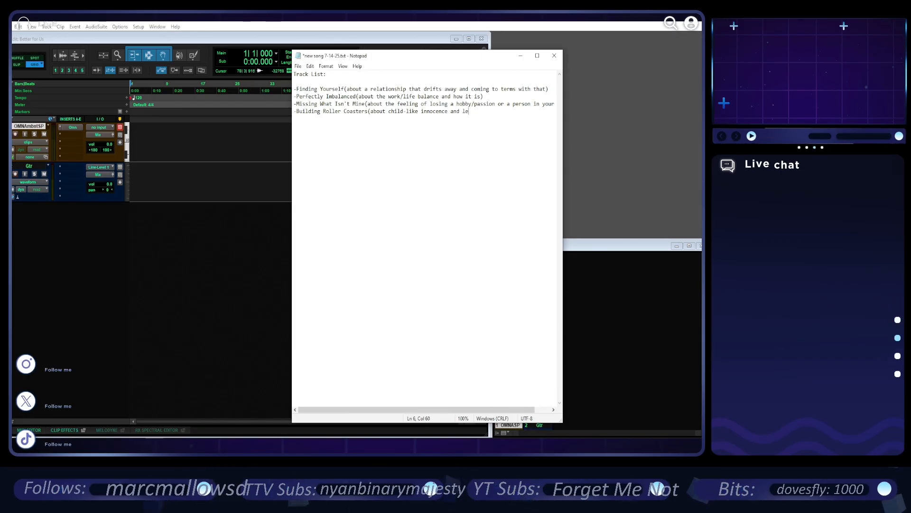
{"action": "type", "text": "arning to grow"}
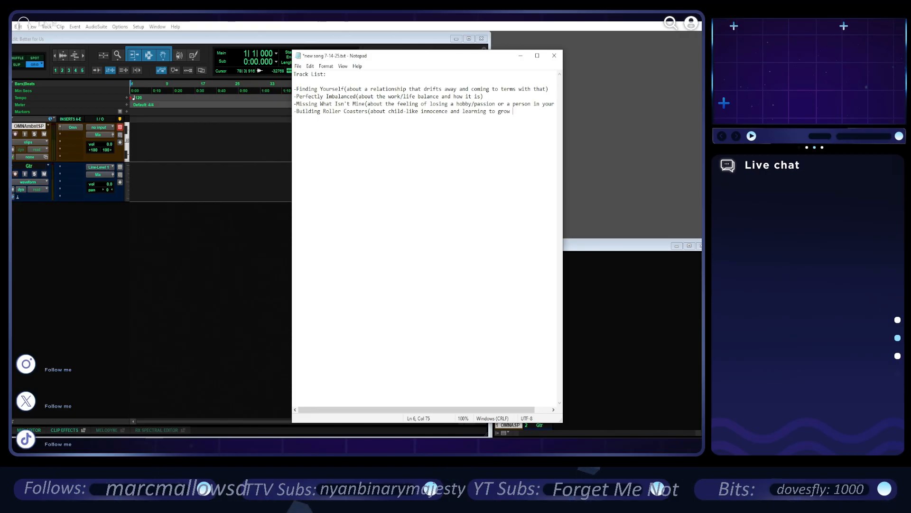
{"action": "key", "text": "BackSpace"}
{"action": "key", "text": "BackSpace"}
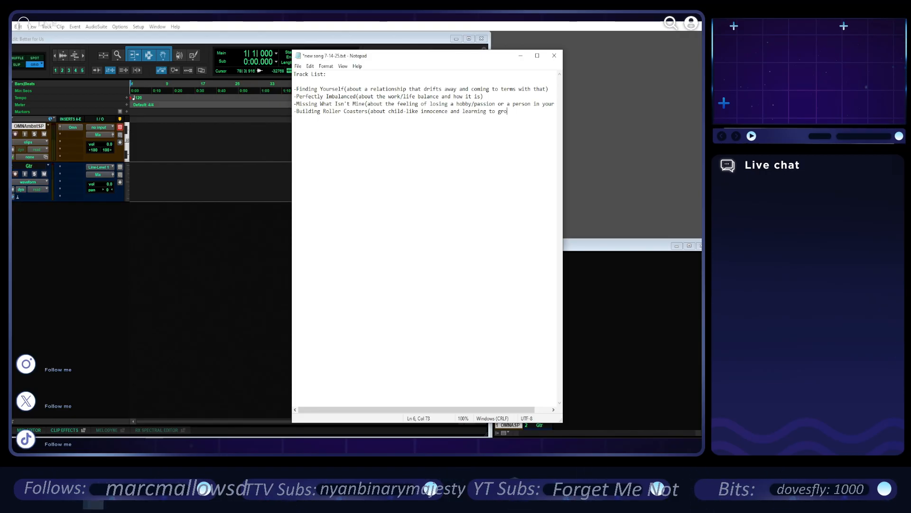
{"action": "key", "text": "BackSpace"}
{"action": "key", "text": "BackSpace"}
{"action": "key", "text": "BackSpace"}
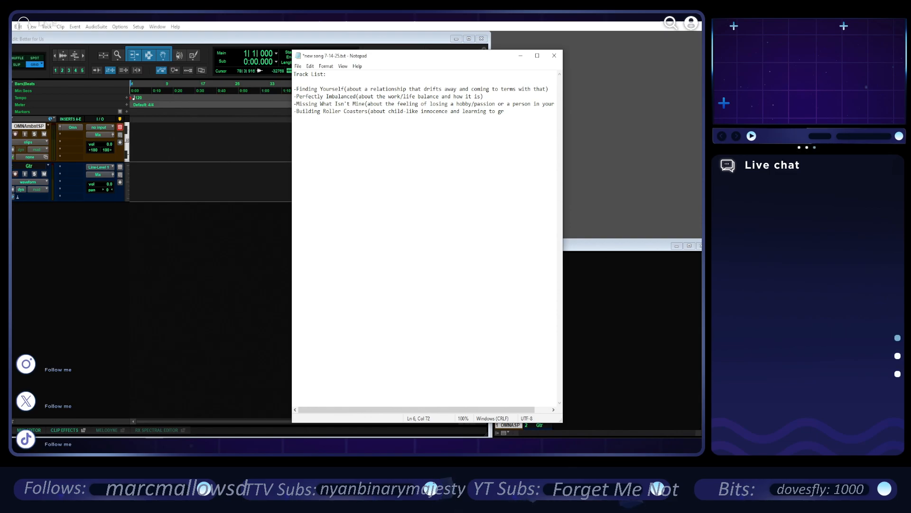
{"action": "key", "text": "BackSpace"}
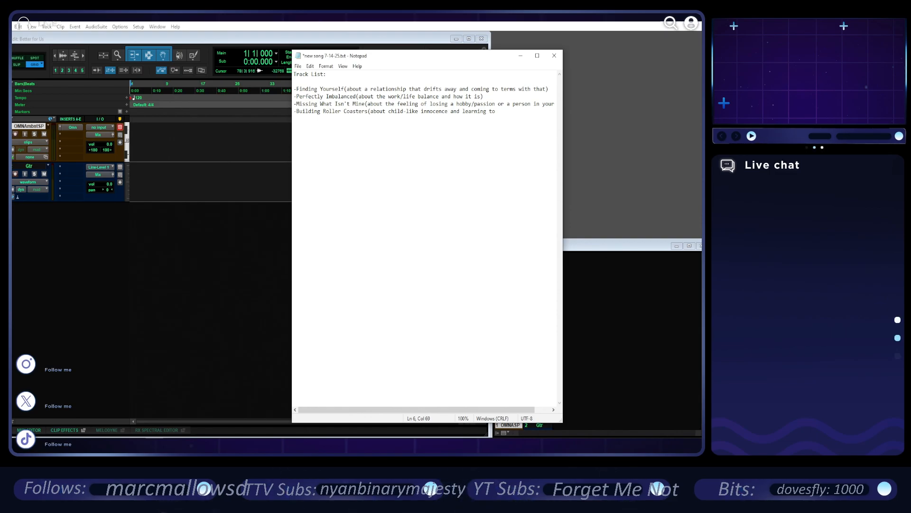
{"action": "type", "text": "se"}
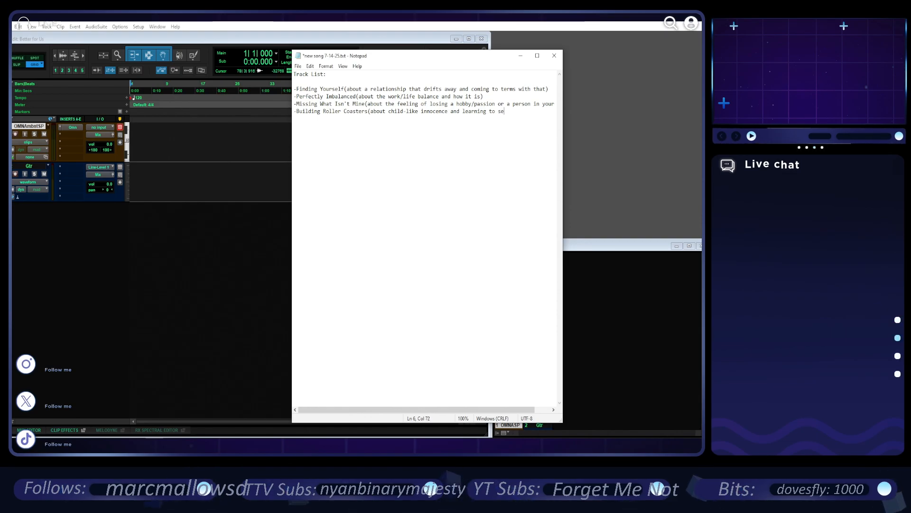
{"action": "type", "text": "e the real world"}
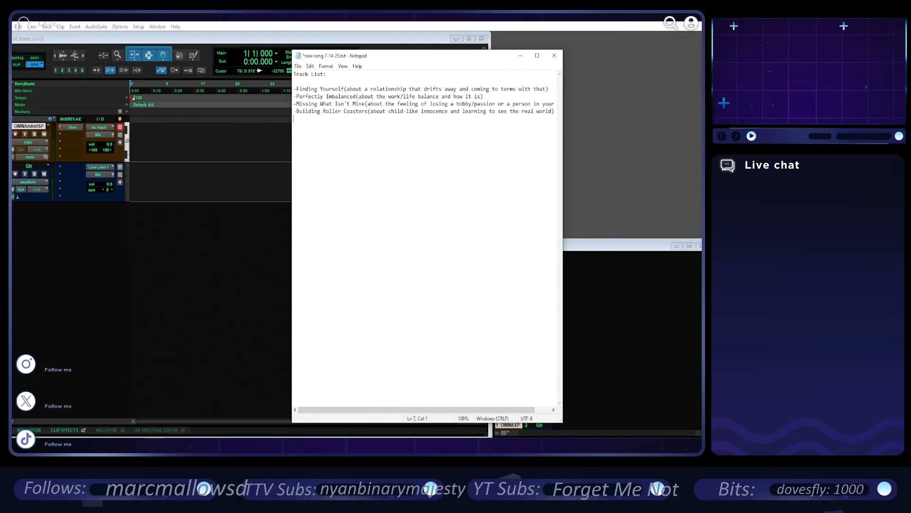
{"action": "key", "text": "ctrl+s"}
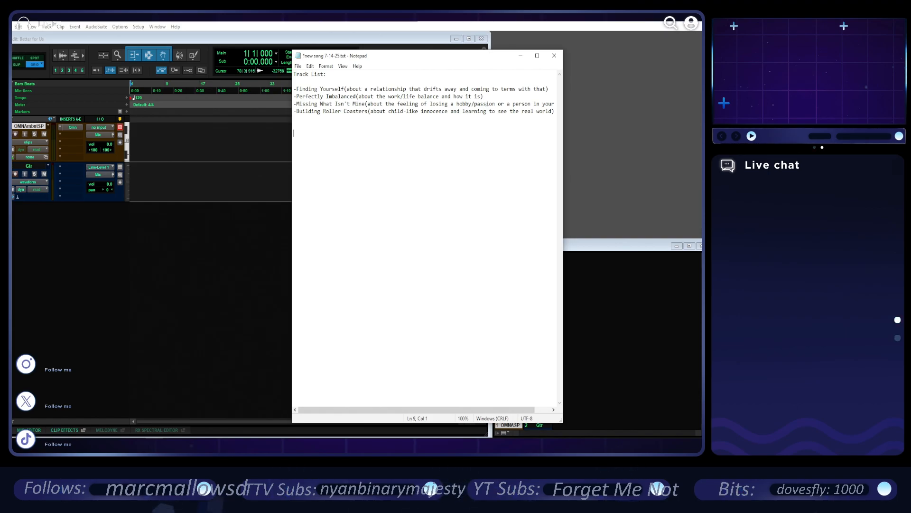
- Add a "Character:" heading below the track list, leaving blank lines between, and list the character's first name under it after a dash
{"action": "type", "text": "Ch"}
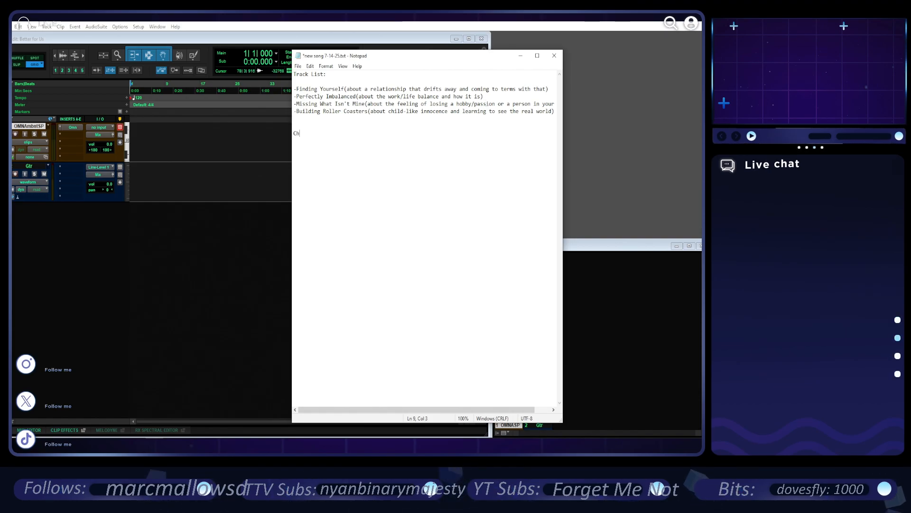
{"action": "type", "text": "aracter:"}
{"action": "key", "text": "Return"}
{"action": "type", "text": "-Aaron"}
{"action": "key", "text": "Return"}
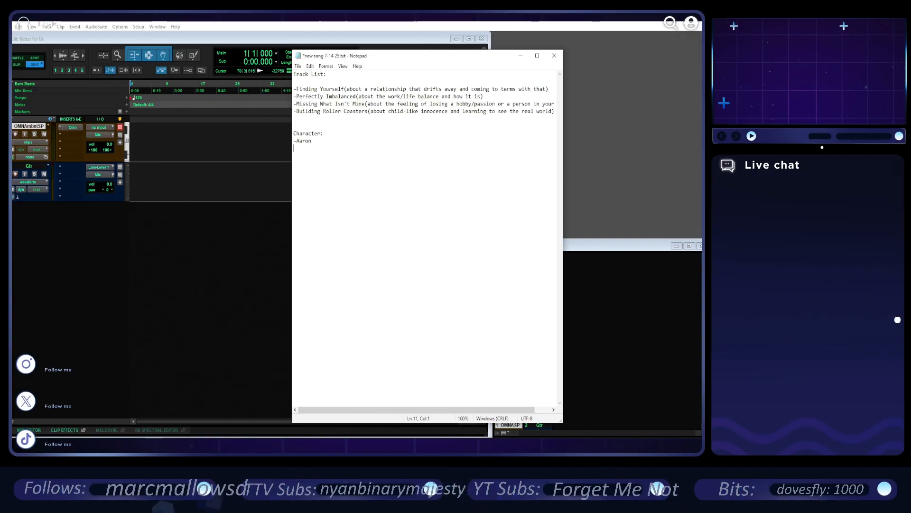
- Describe the character directly after the name as "(insecurities, depression, anxiety, and lonliness)"
{"action": "key", "text": "BackSpace"}
{"action": "type", "text": "("}
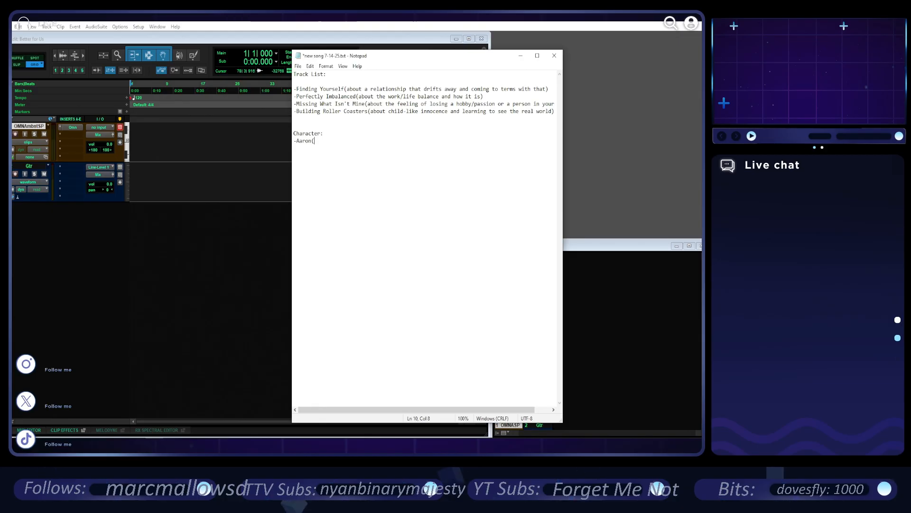
{"action": "type", "text": "ins"}
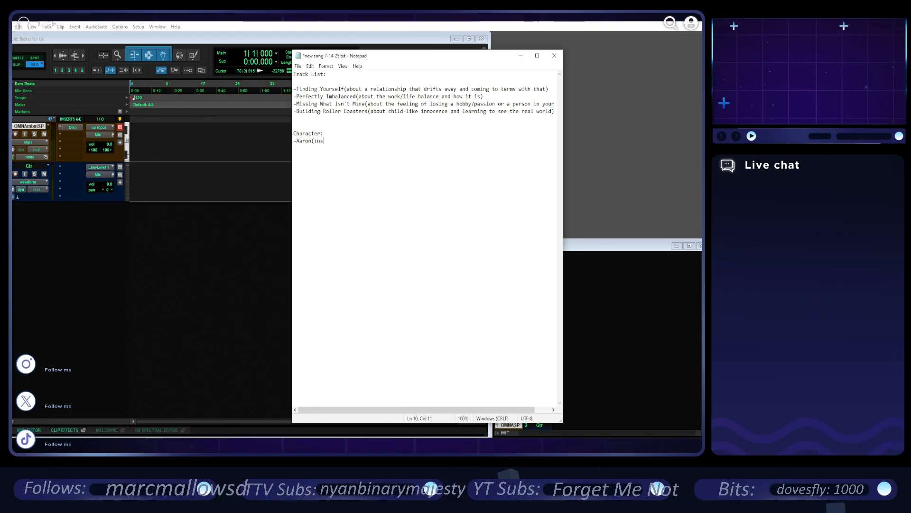
{"action": "type", "text": "ecuritie"}
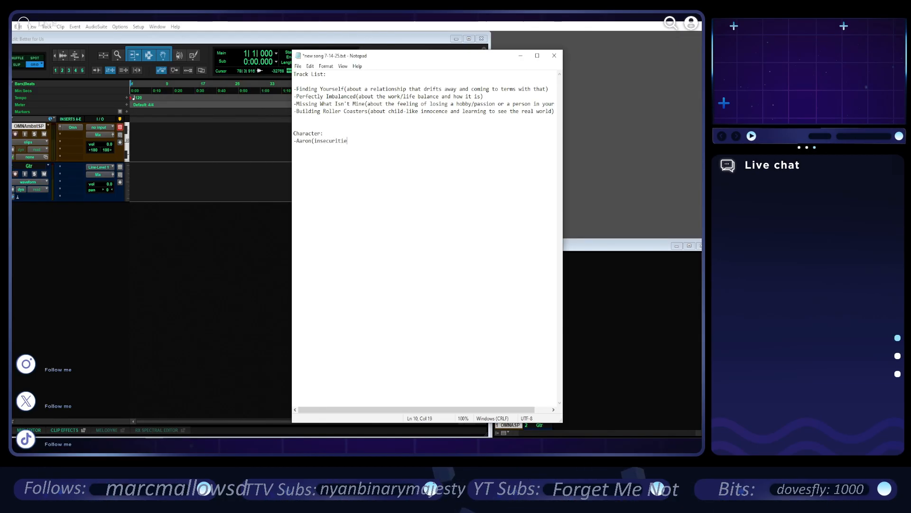
{"action": "type", "text": "s, depression, an"}
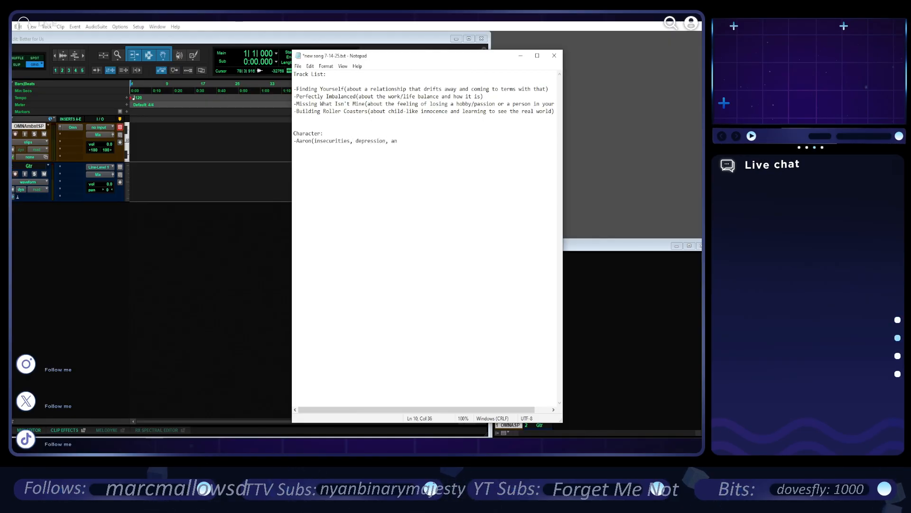
{"action": "type", "text": "xiety, and "}
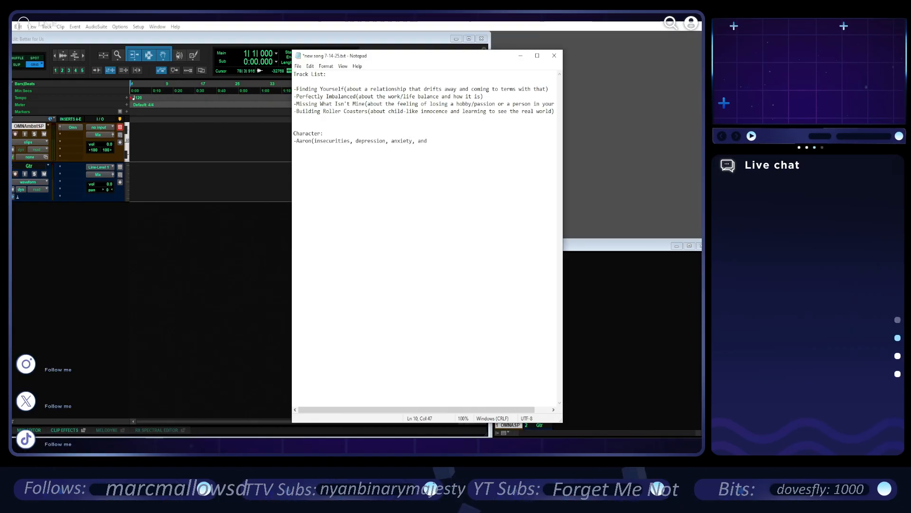
{"action": "type", "text": "lonliness)"}
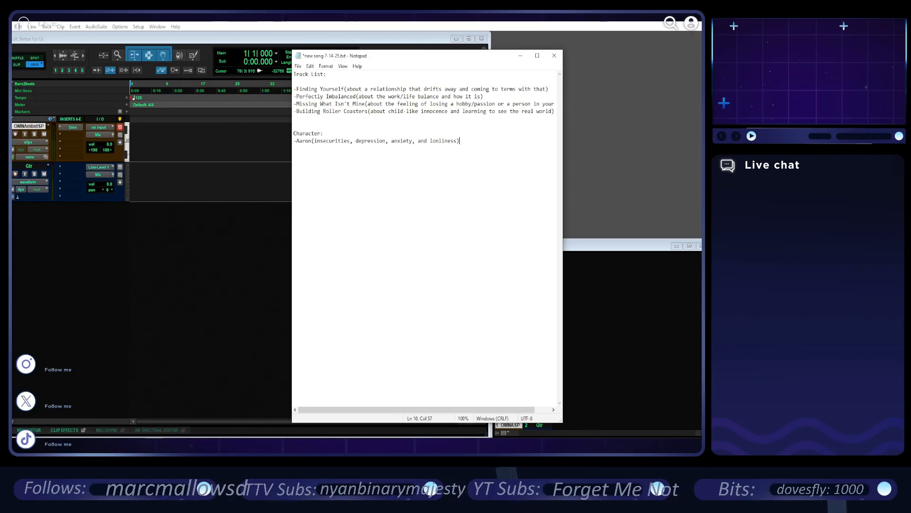
- Add an indented genre line reading "-Pop/rock, alt, indie" directly under the character's entry
{"action": "key", "text": "Return"}
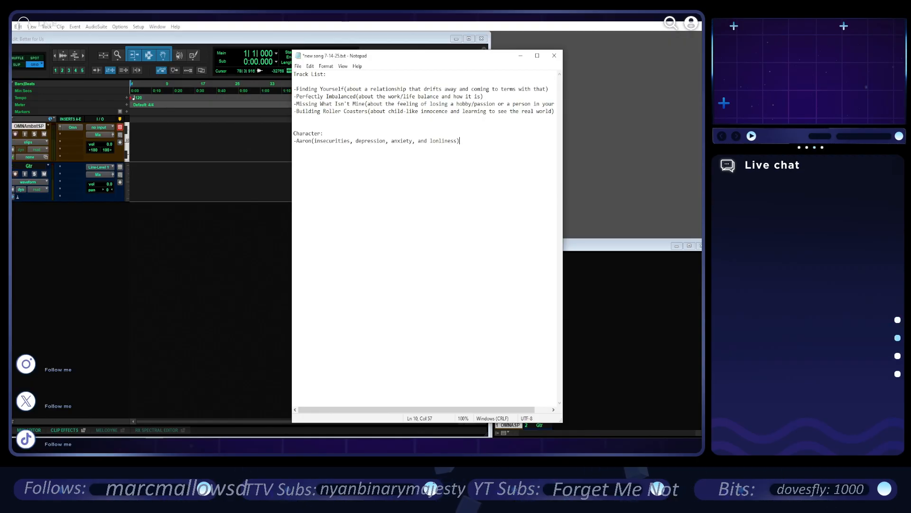
{"action": "type", "text": "-Pop"}
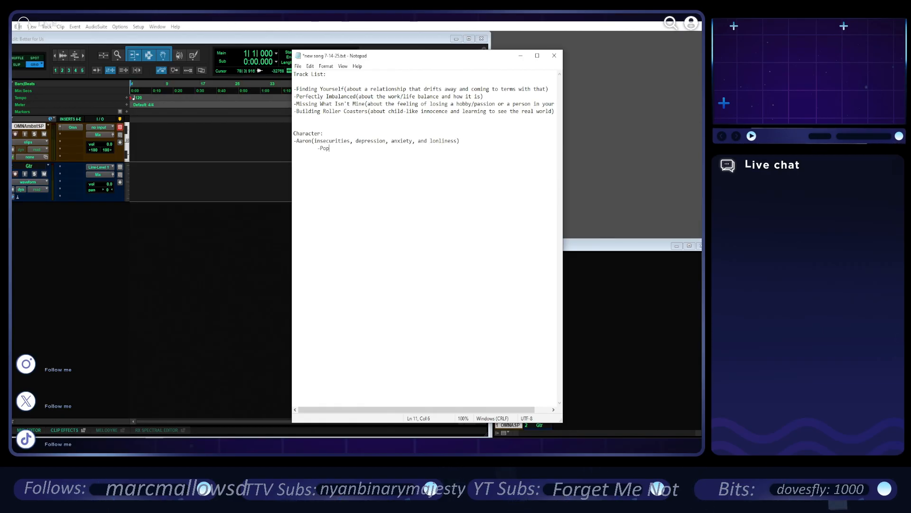
{"action": "type", "text": "/rock"}
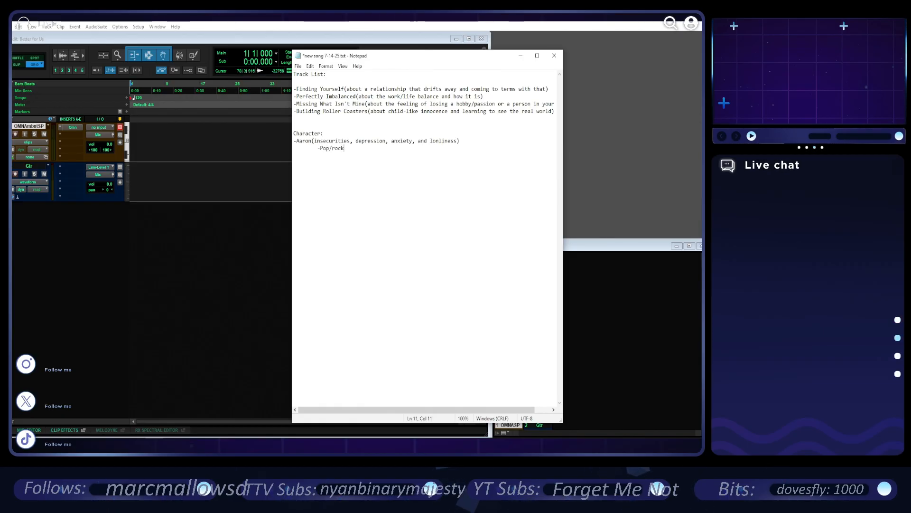
{"action": "type", "text": ", alt"}
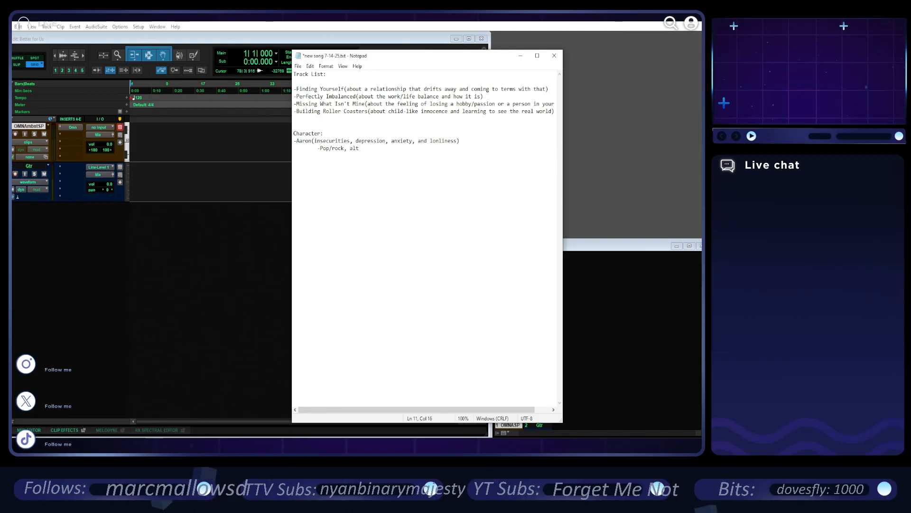
{"action": "type", "text": ", indie"}
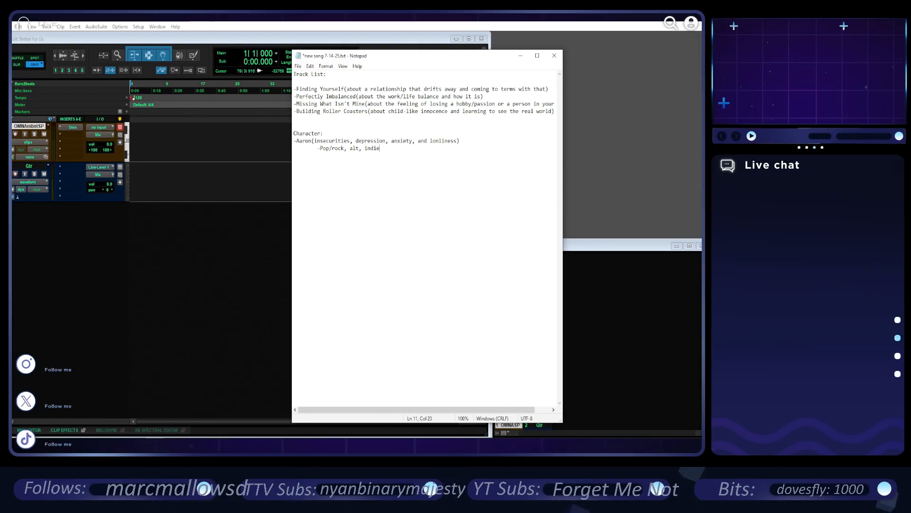
- Add a second character entry with the artist's first name followed by "the artist(the musician, front man, happy)"
{"action": "type", "text": "-Noah("}
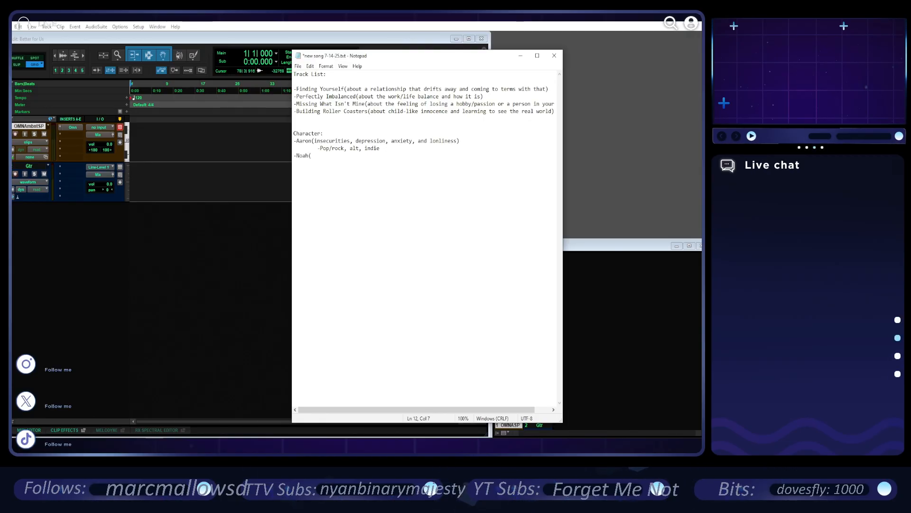
{"action": "key", "text": "BackSpace"}
{"action": "type", "text": "the ar"}
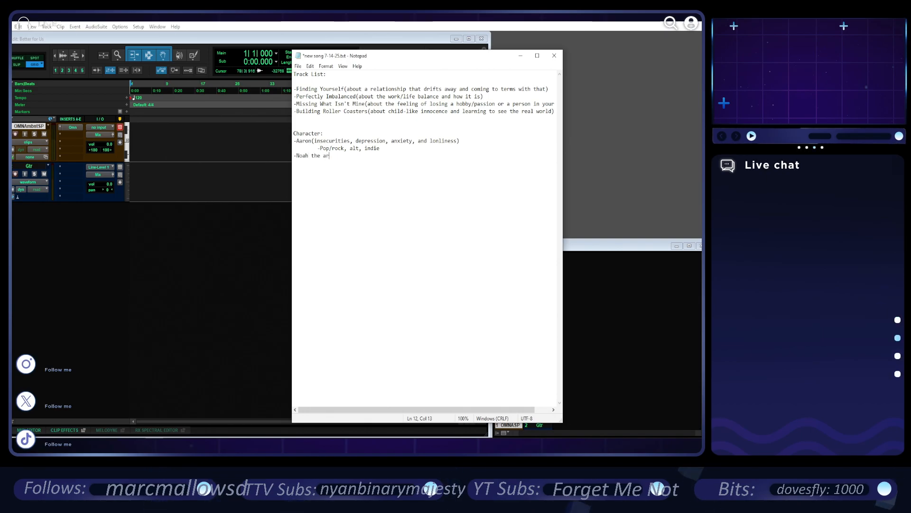
{"action": "type", "text": "tist("}
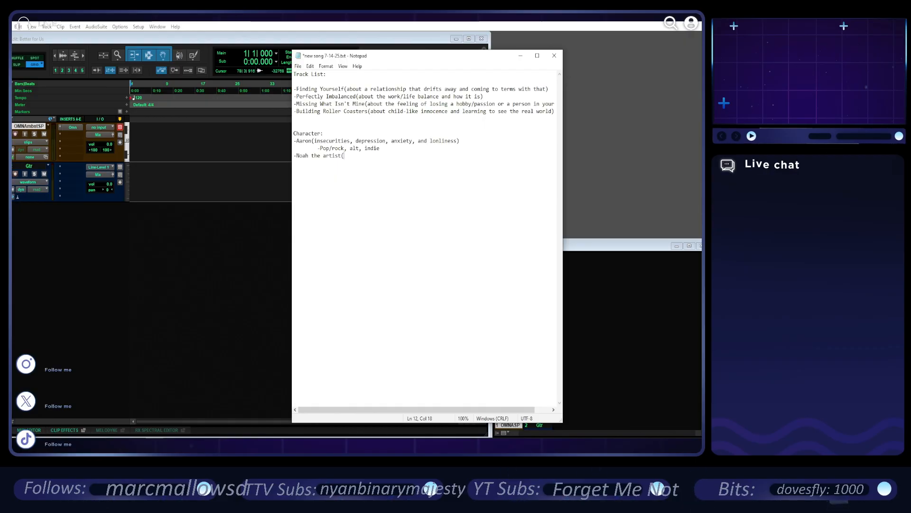
{"action": "type", "text": "the "}
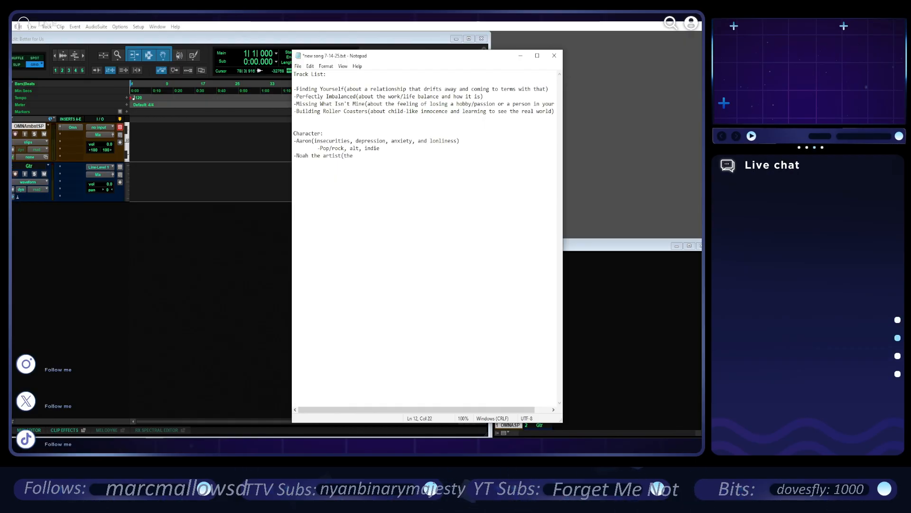
{"action": "type", "text": "mus"}
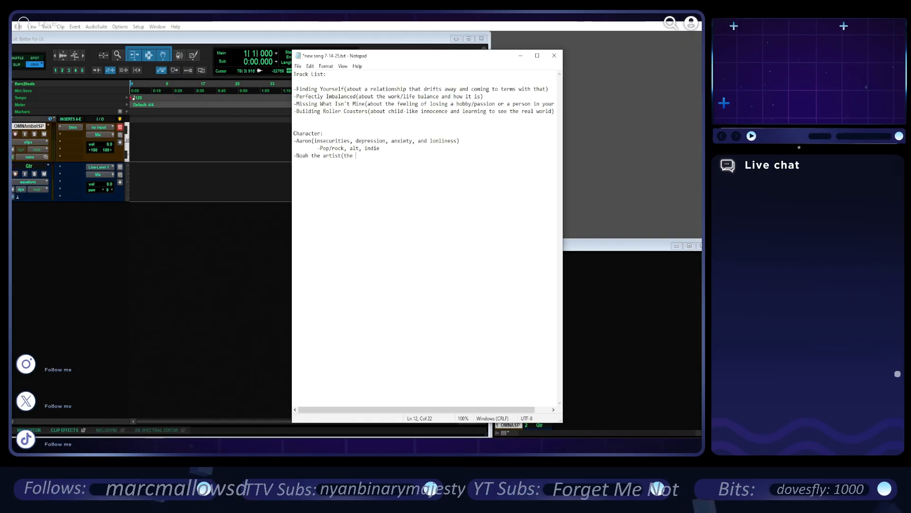
{"action": "type", "text": "ician, the"}
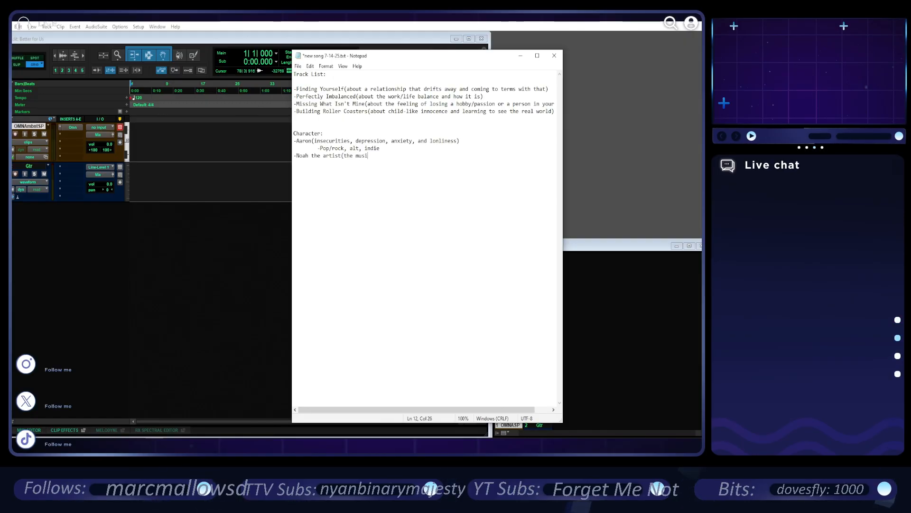
{"action": "key", "text": "BackSpace"}
{"action": "key", "text": "BackSpace"}
{"action": "type", "text": "front man,"}
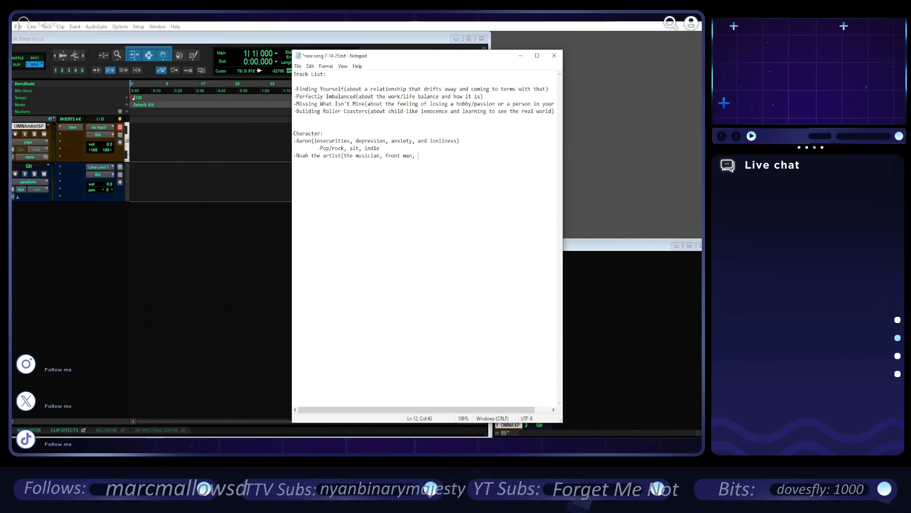
{"action": "type", "text": "py) \t"}
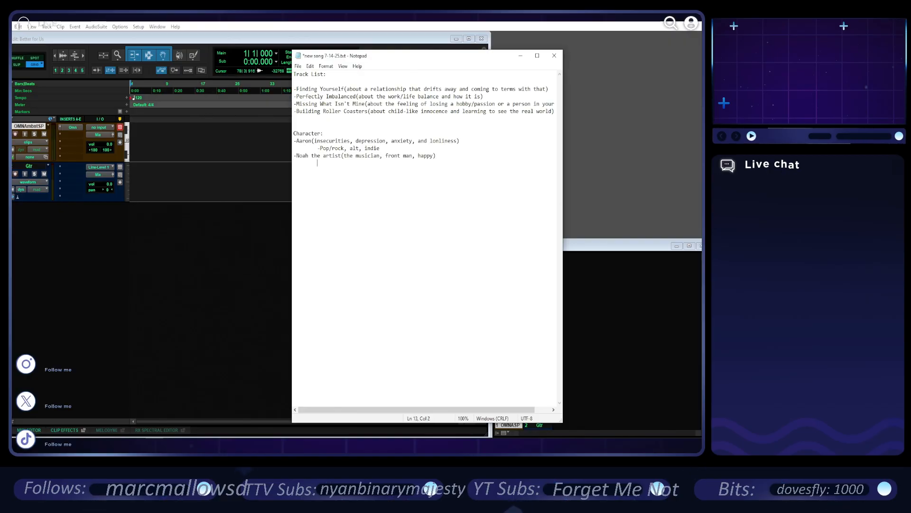
- Write an indented genre line "-EDM, electronica" under the second character and save the file
{"action": "type", "text": "-E"}
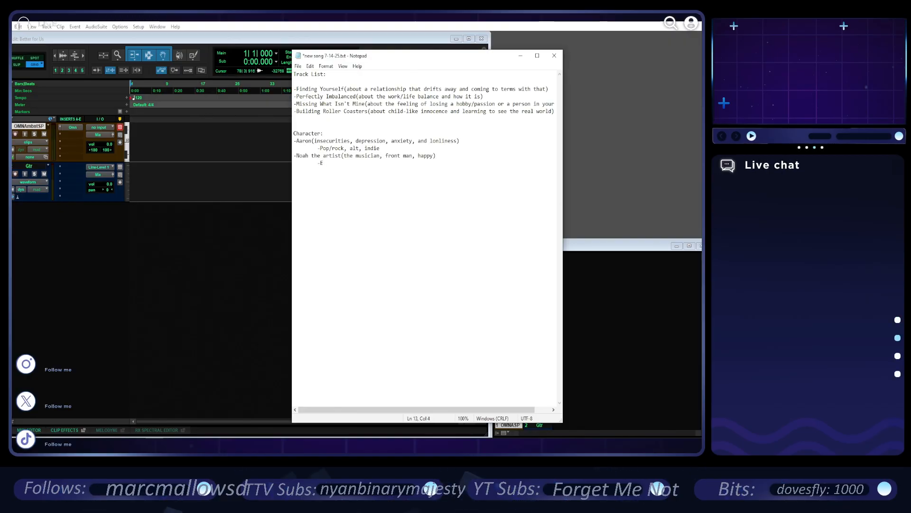
{"action": "type", "text": "DM, elec"}
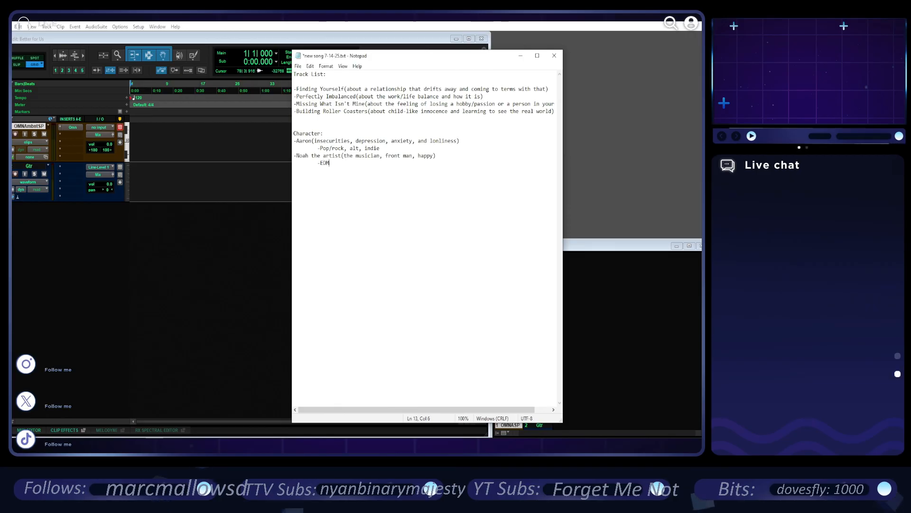
{"action": "type", "text": "tronica"}
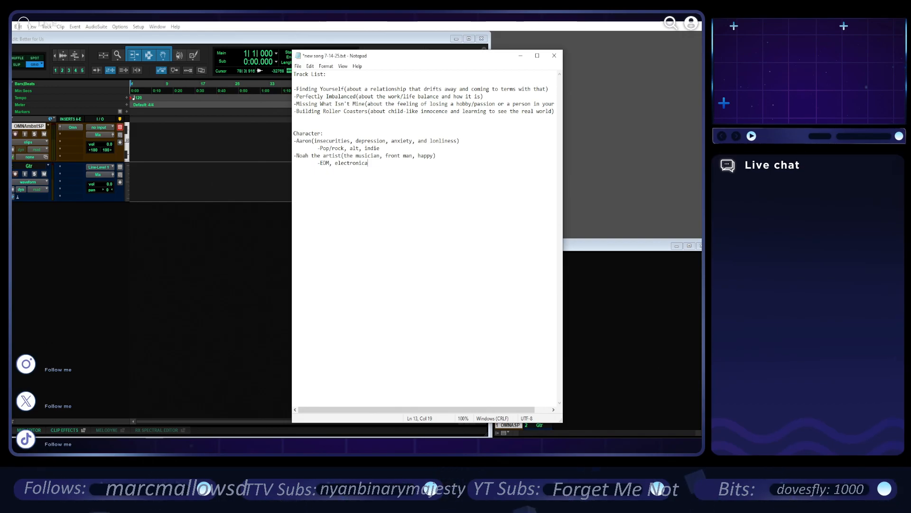
{"action": "key", "text": "ctrl+s"}
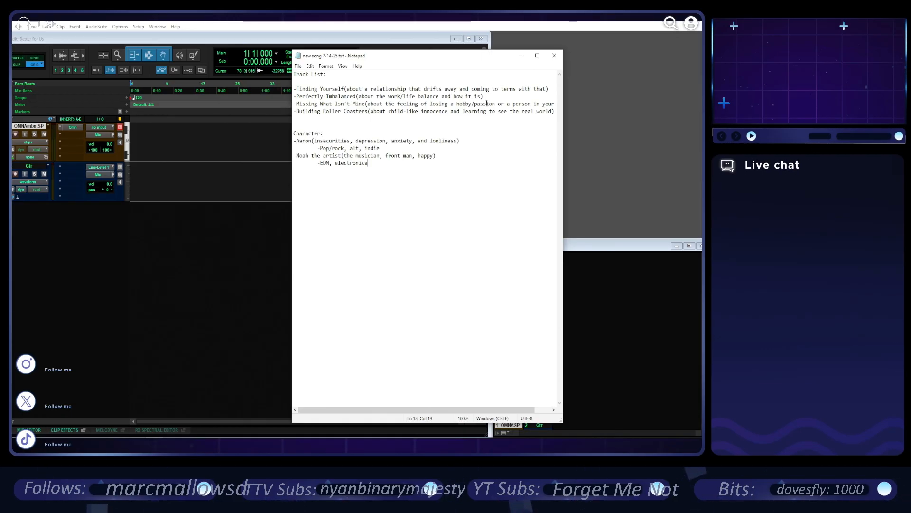
- Delete the second character's entry together with its genre line and save the file
{"action": "key", "text": "Down"}
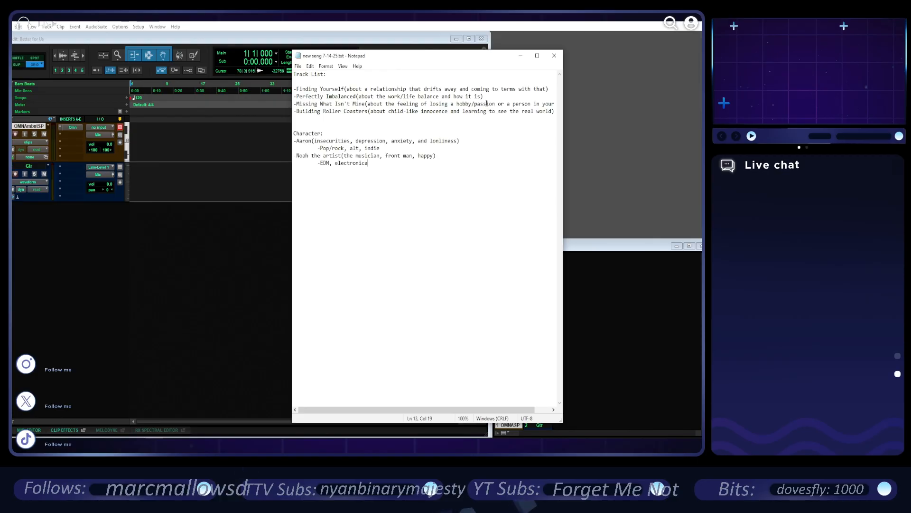
{"action": "key", "text": "shift+Up"}
{"action": "key", "text": "shift+Up"}
{"action": "key", "text": "shift+End"}
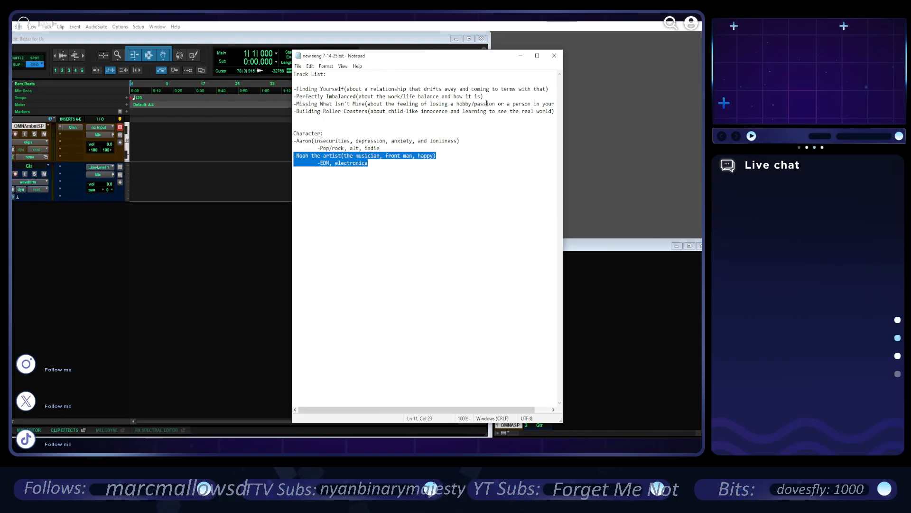
{"action": "key", "text": "BackSpace"}
{"action": "key", "text": "ctrl+s"}
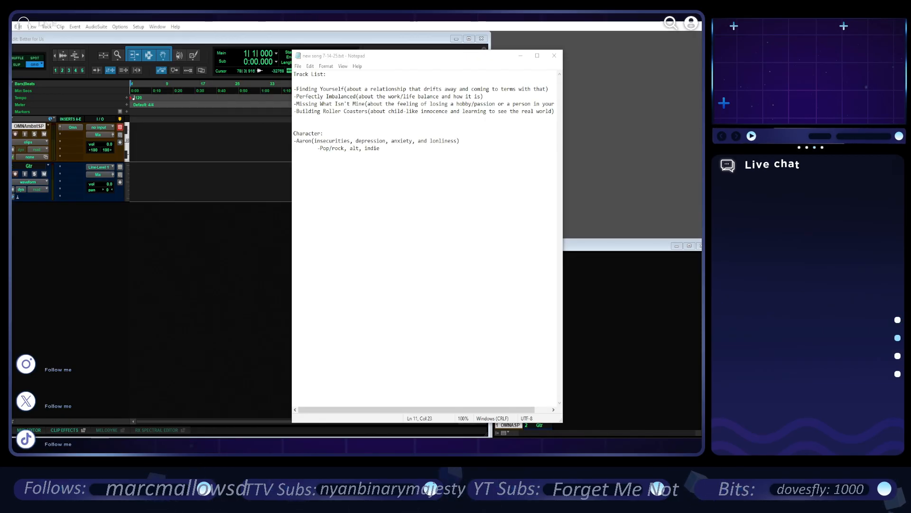
- Add a "Better for Us:" heading below the character section, leaving blank lines between
{"action": "left_click", "coordinate": [407, 270]}
{"action": "key", "text": "Return"}
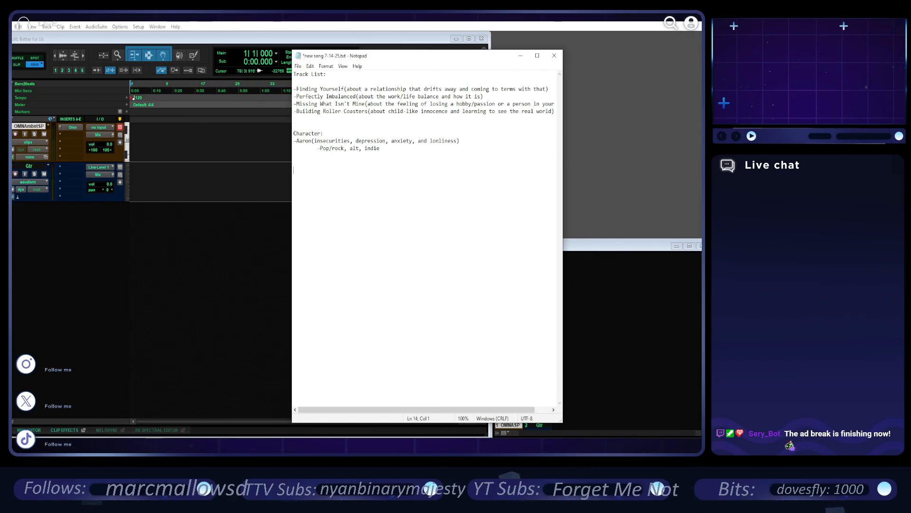
{"action": "type", "text": "Betto"}
{"action": "key", "text": "BackSpace"}
{"action": "type", "text": "e"}
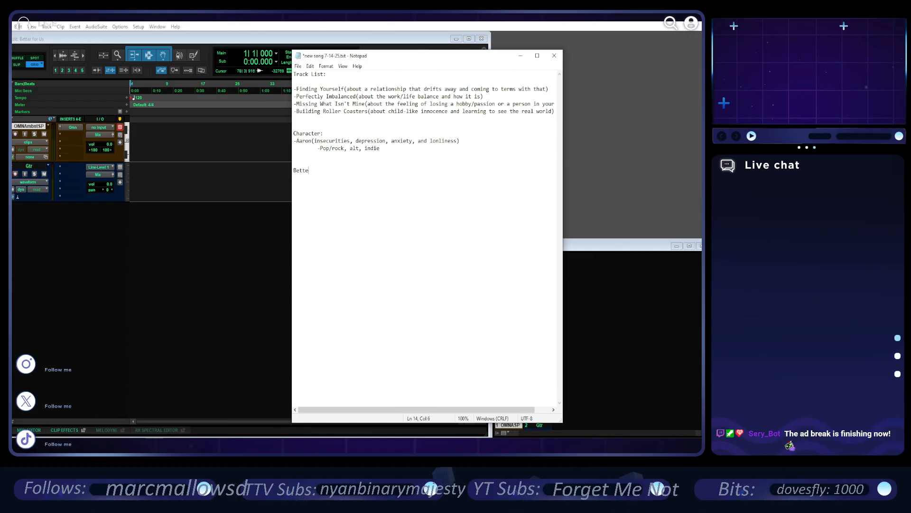
{"action": "type", "text": "r for Us:"}
{"action": "key", "text": "Return"}
- Add a fifth track list entry reading "-Better for Us(about toxic relationships)" below Building Roller Coasters
{"action": "key", "text": "Up"}
{"action": "key", "text": "Up"}
{"action": "key", "text": "Up"}
{"action": "key", "text": "Up"}
{"action": "key", "text": "Up"}
{"action": "key", "text": "Up"}
{"action": "key", "text": "Return"}
{"action": "key", "text": "Up"}
{"action": "type", "text": "-Better for U"}
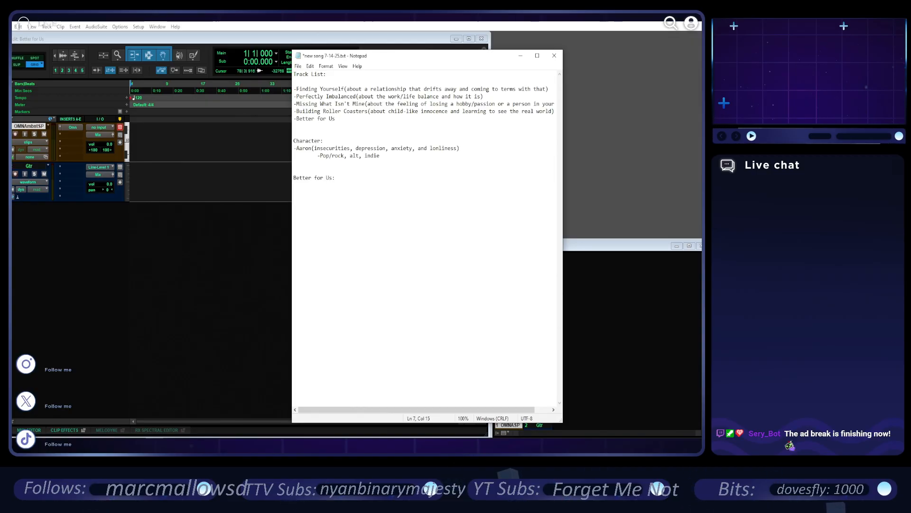
{"action": "type", "text": "s("}
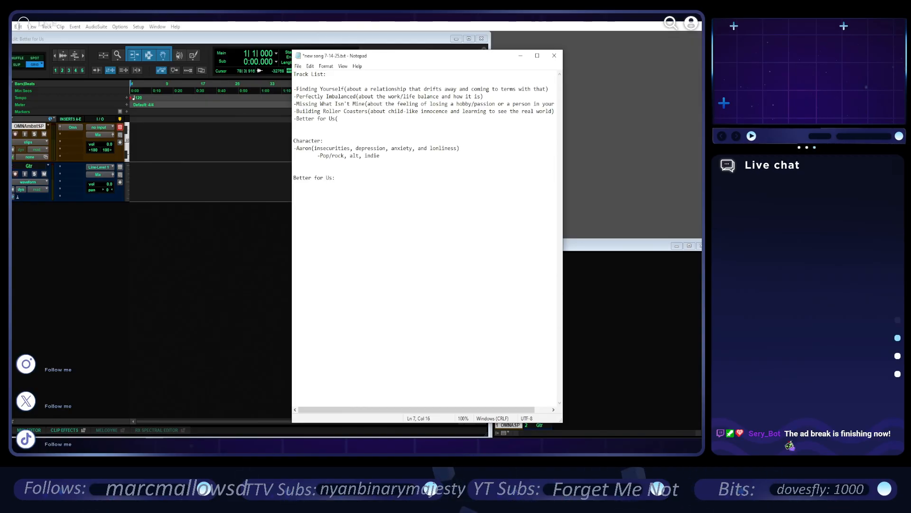
{"action": "type", "text": "about toxic relationships"}
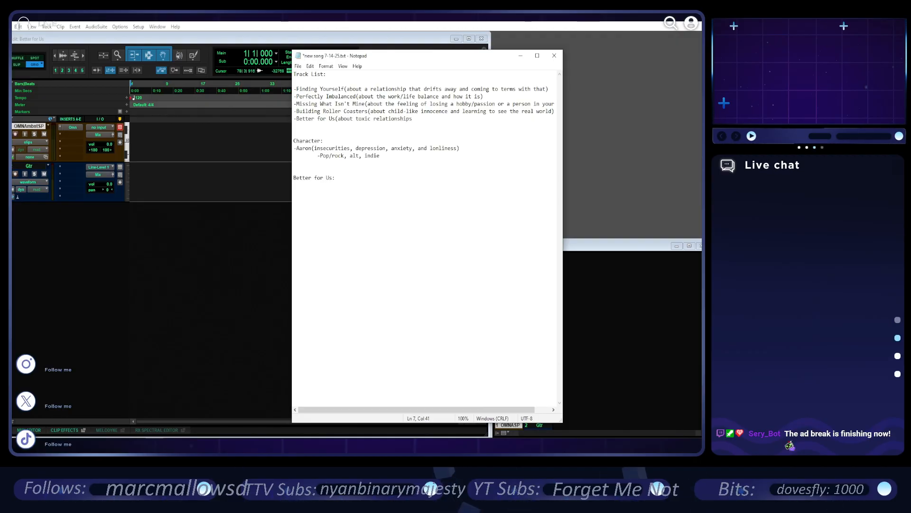
{"action": "type", "text": ")"}
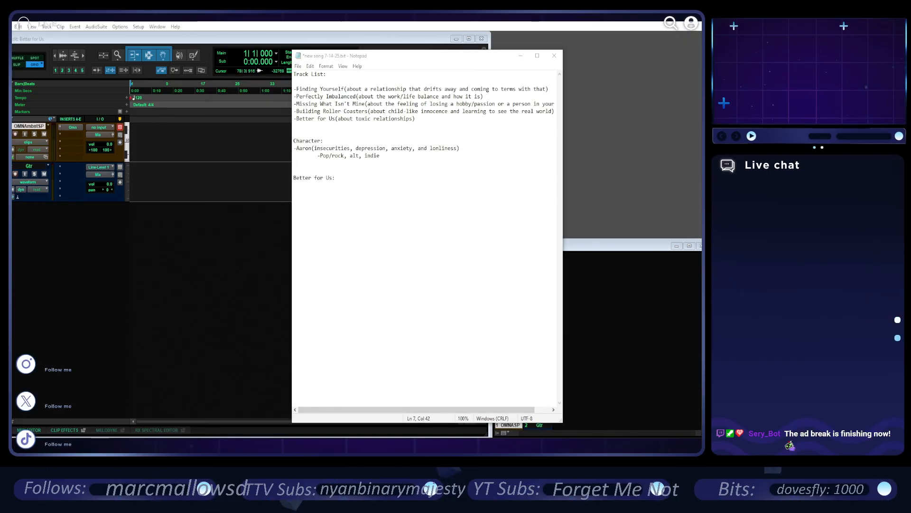
{"action": "left_click", "coordinate": [374, 252]}
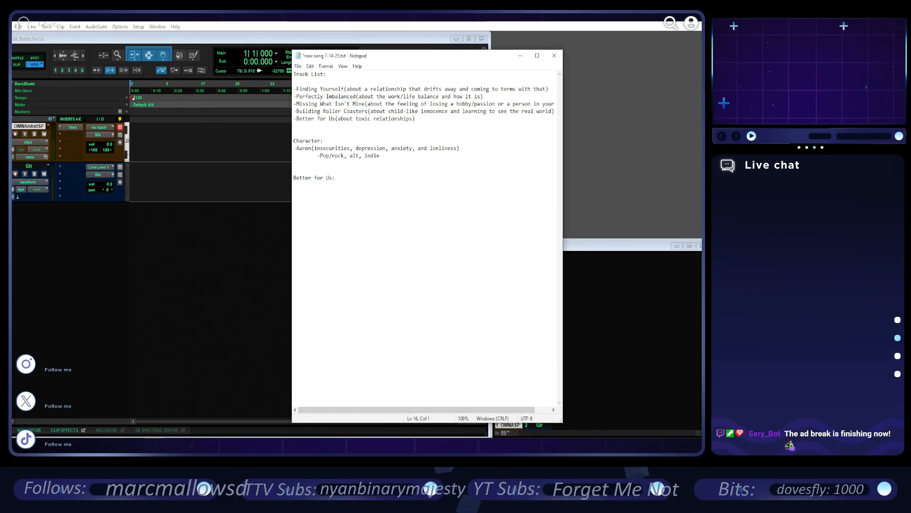
- Switch to Pro Tools, record-arm the Gtr track and set its input to Line Level 2
{"action": "left_click", "coordinate": [19, 181]}
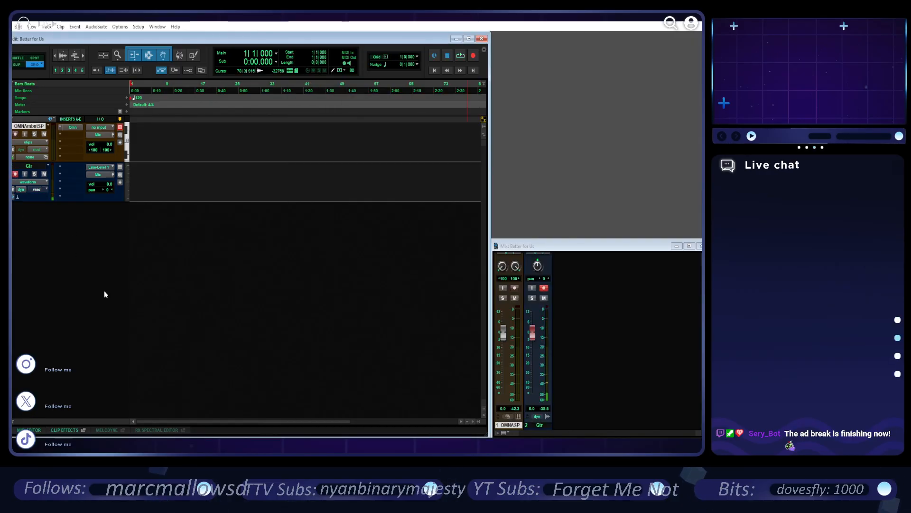
{"action": "left_click", "coordinate": [105, 167]}
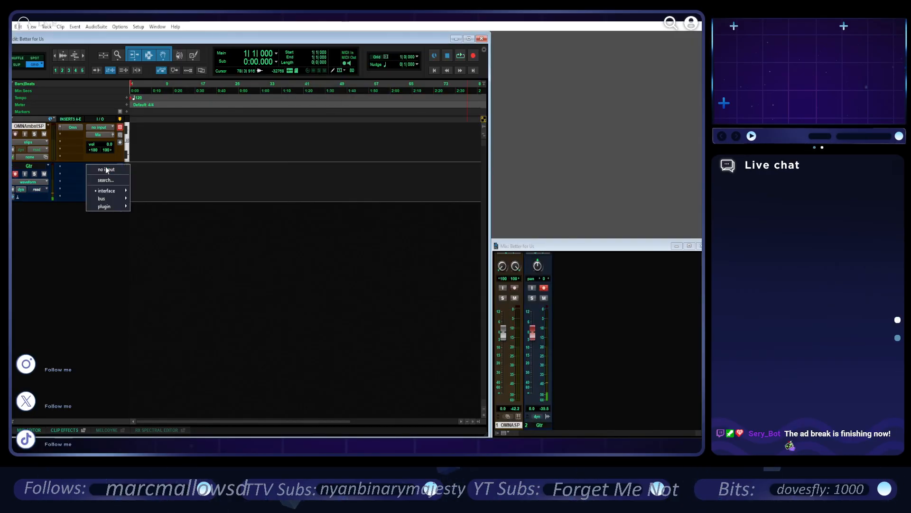
{"action": "mouse_move", "coordinate": [114, 190]}
{"action": "left_click", "coordinate": [163, 198]}
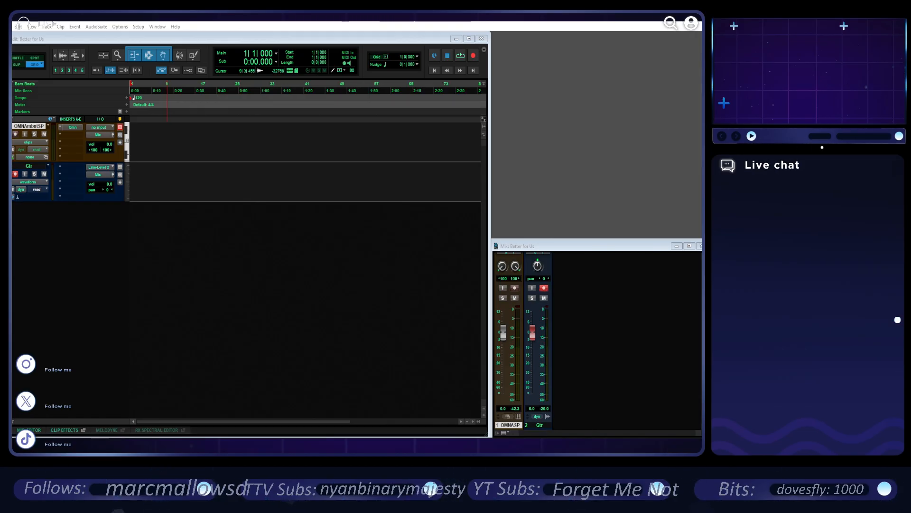
- Switch to Notepad and write the verse "You're my drug / The one to keep me sane / Is that enough? / Or will you bring me just more pain"
{"action": "key", "text": "alt+Tab"}
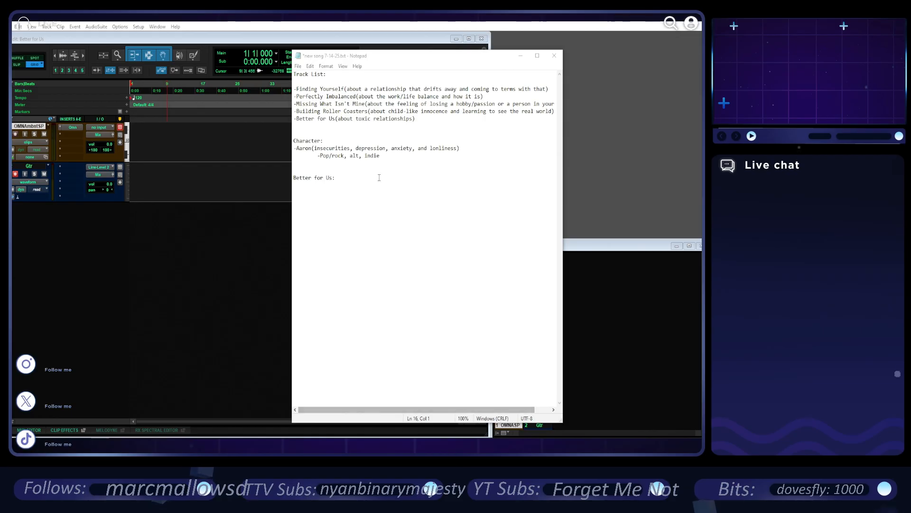
{"action": "type", "text": "You're my drug The one to keep me sane"}
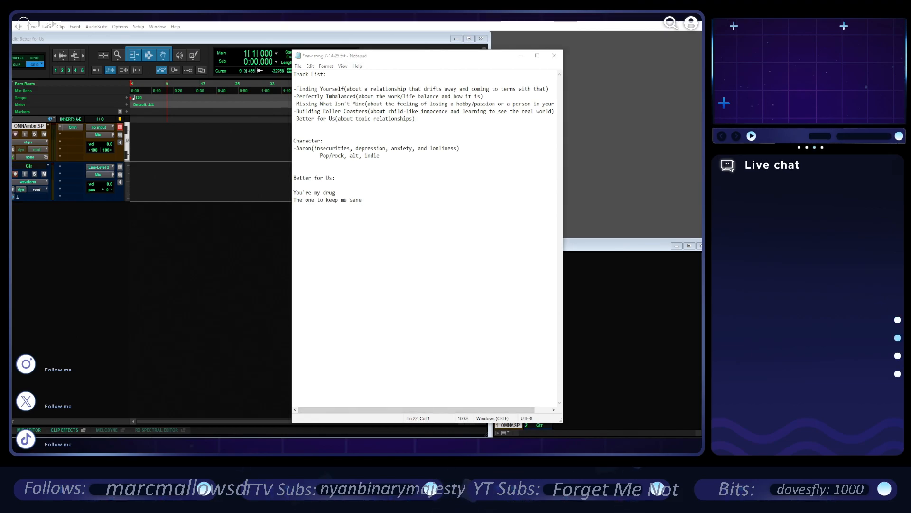
{"action": "left_click", "coordinate": [323, 207]}
{"action": "type", "text": "Is that enough? Or will you bring me just more pain"}
{"action": "key", "text": "Return"}
{"action": "key", "text": "Return"}
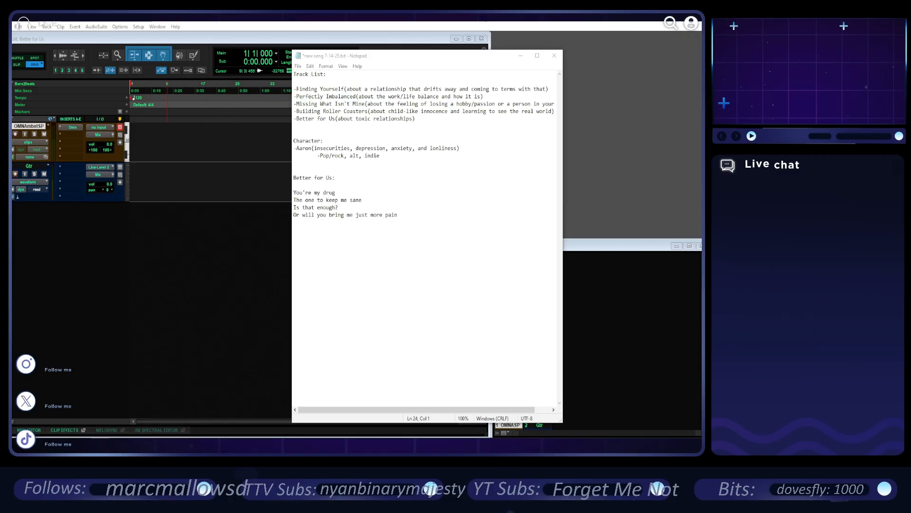
- Write below the verse "Is it better for us / if I slowly dissapear / Who can you trust / If it's not the one's near"
{"action": "left_click", "coordinate": [367, 236]}
{"action": "type", "text": "Is it better for us if I slowly dissapear Who can you trust If it's not the one's near"}
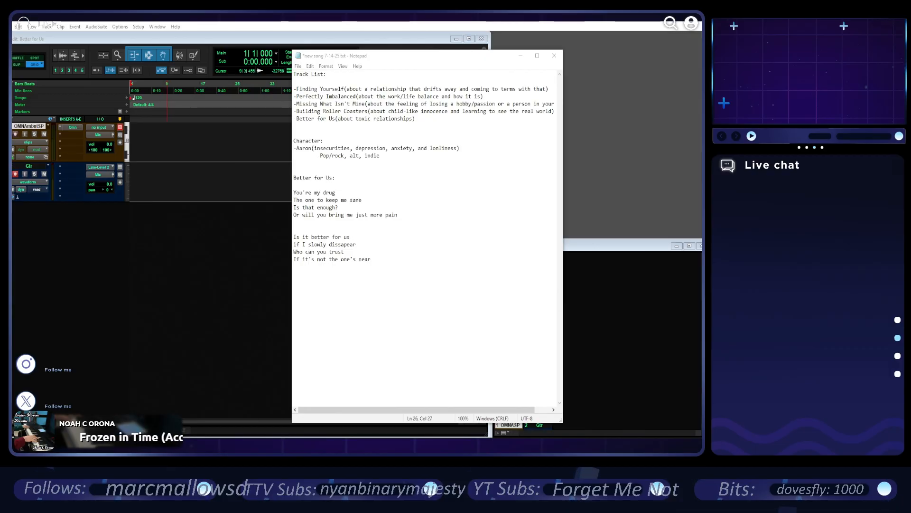
{"action": "left_click", "coordinate": [341, 230]}
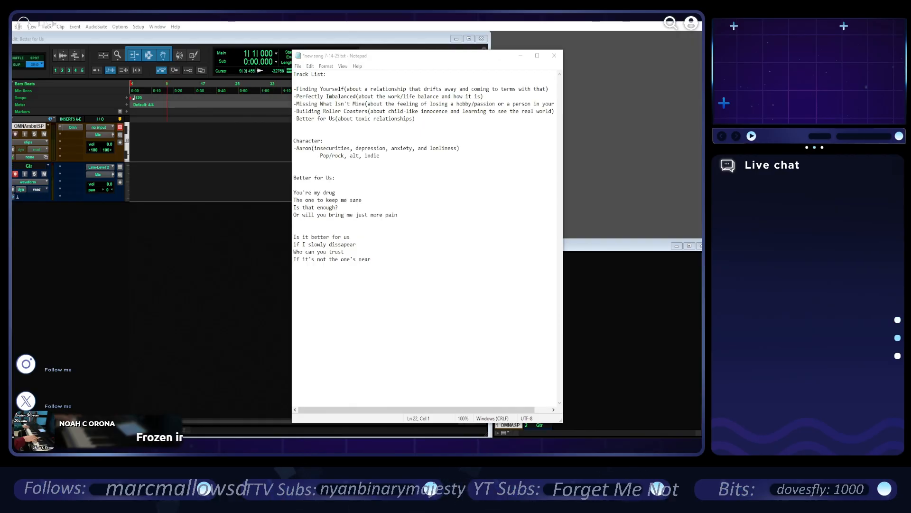
- Change the opening line of the first "Better for Us" verse to "You are my drug"
{"action": "left_click", "coordinate": [374, 225]}
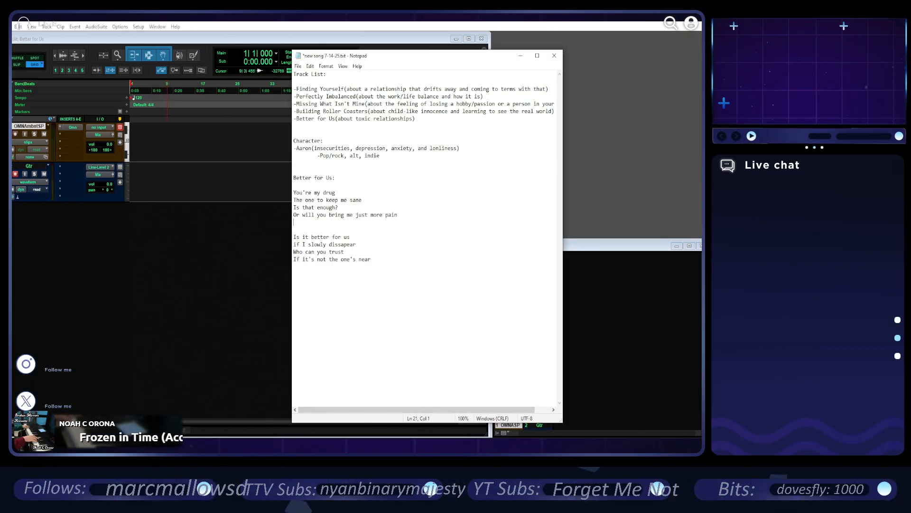
{"action": "left_click", "coordinate": [395, 264]}
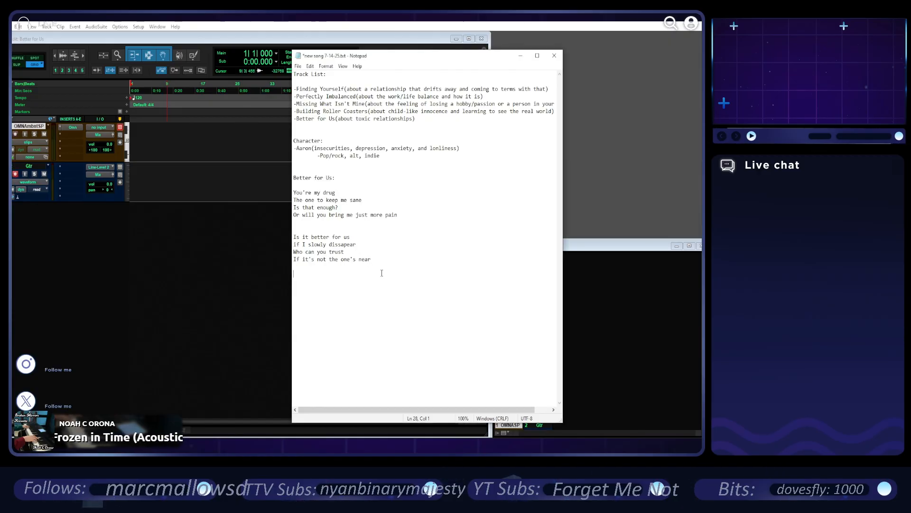
{"action": "key", "text": "Return"}
{"action": "key", "text": "Return"}
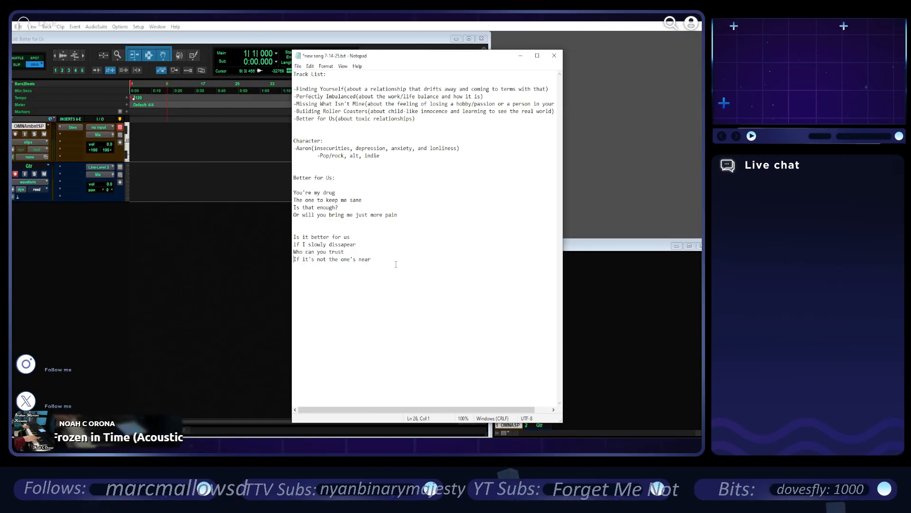
{"action": "key", "text": "Up"}
{"action": "key", "text": "Up"}
{"action": "key", "text": "Right"}
{"action": "key", "text": "Right"}
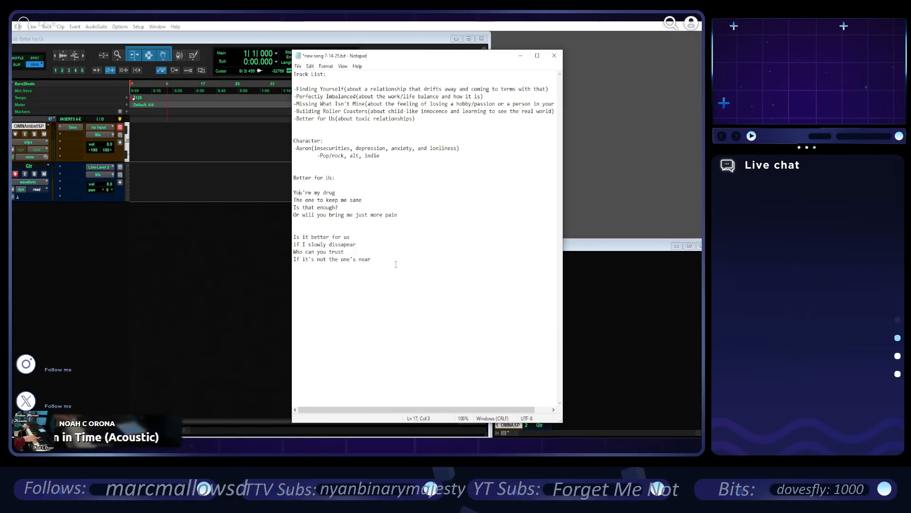
- Write the lines "Are on my side? / Cause it feel like you're not" as a new section below the last lyrics
{"action": "key", "text": "Down"}
{"action": "key", "text": "Down"}
{"action": "key", "text": "Down"}
{"action": "key", "text": "Down"}
{"action": "key", "text": "Down"}
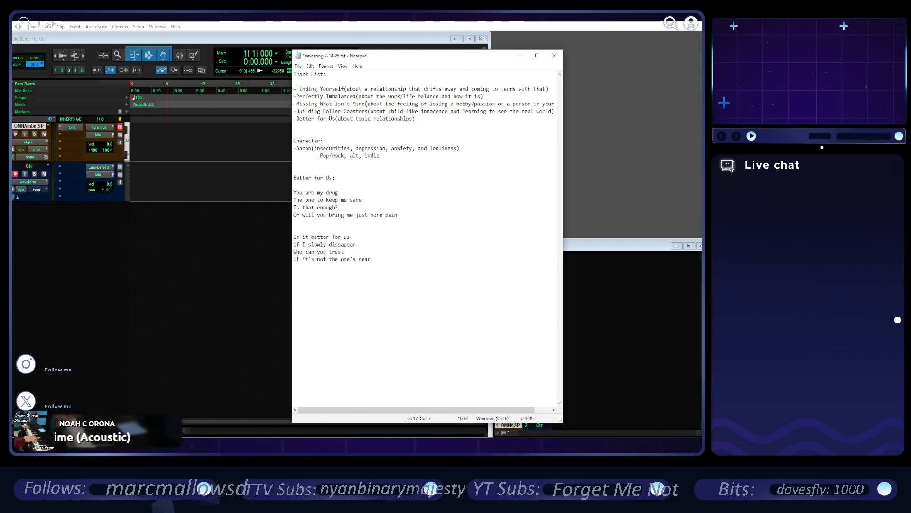
{"action": "key", "text": "Down"}
{"action": "key", "text": "Down"}
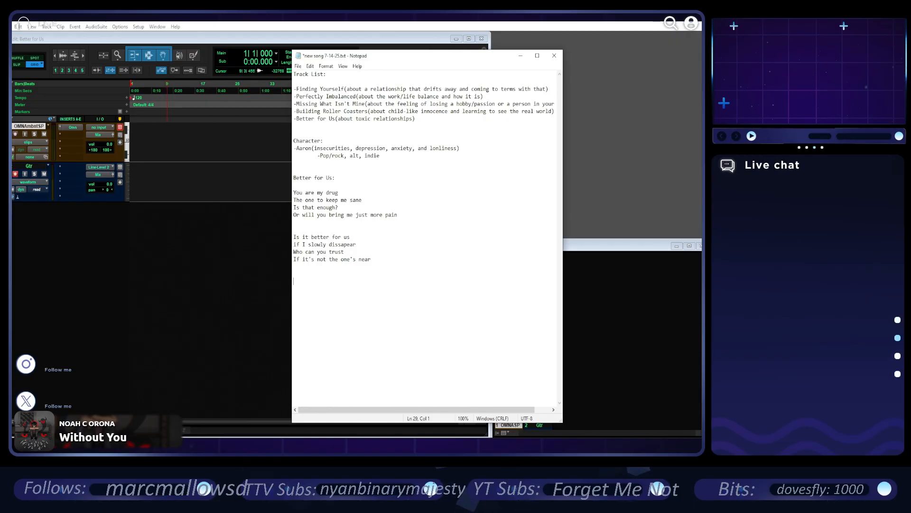
{"action": "type", "text": "n my side?"}
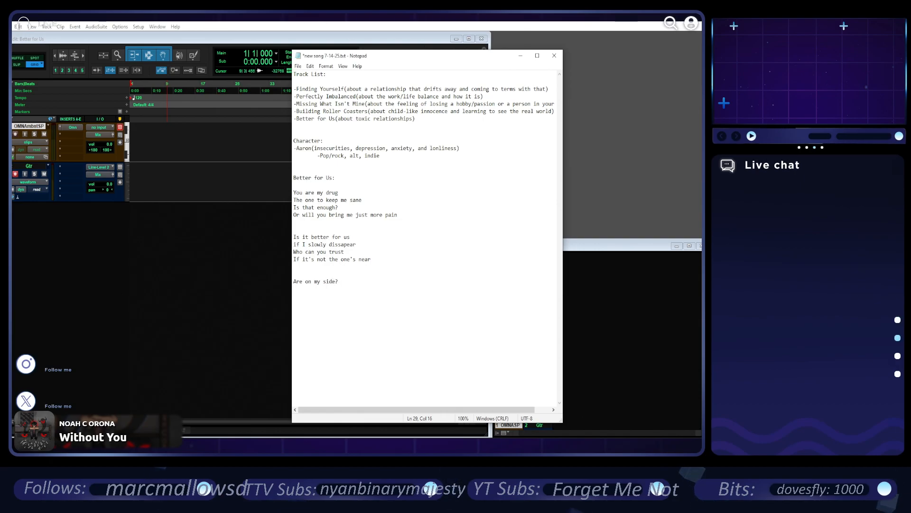
{"action": "key", "text": "Return"}
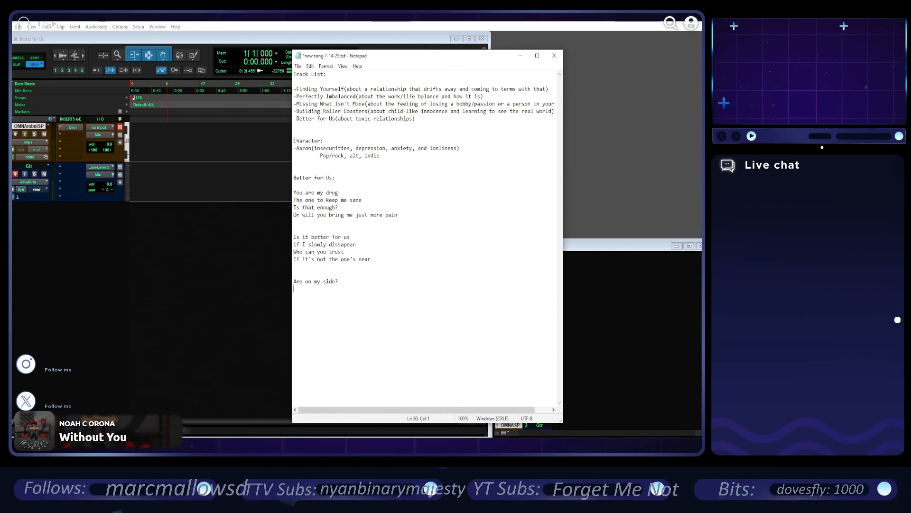
{"action": "type", "text": "Cause "}
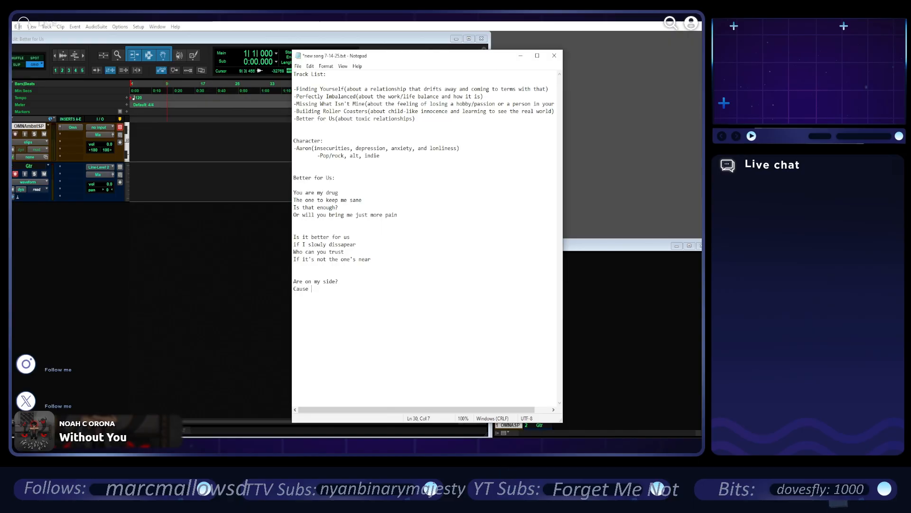
{"action": "type", "text": "it feel like you're "}
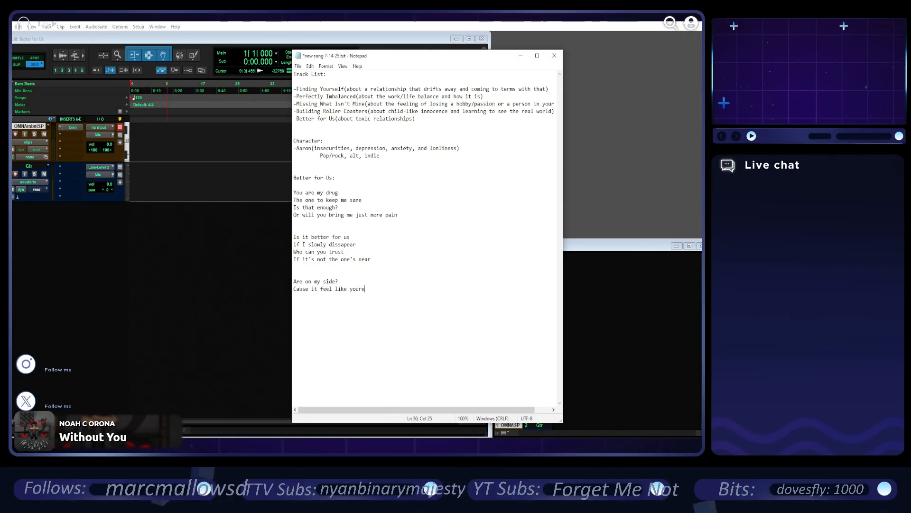
{"action": "type", "text": "not"}
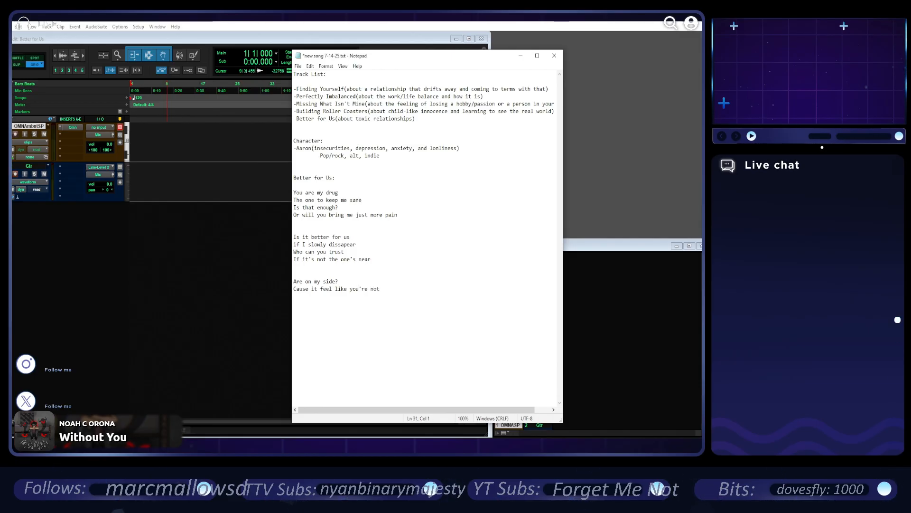
- Finish the new section with the lines "You leave me dry / Then come back like we never fought."
{"action": "type", "text": "You leave my"}
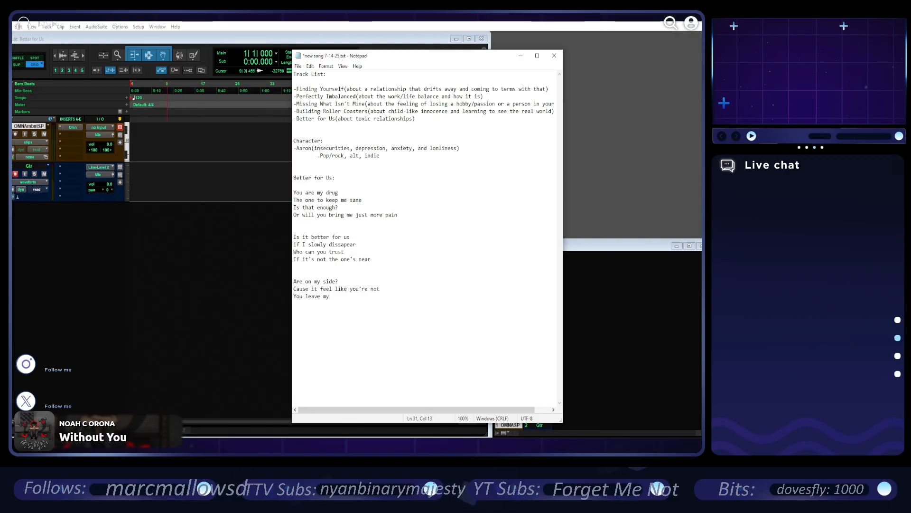
{"action": "key", "text": "BackSpace"}
{"action": "type", "text": "e dry"}
{"action": "key", "text": "Return"}
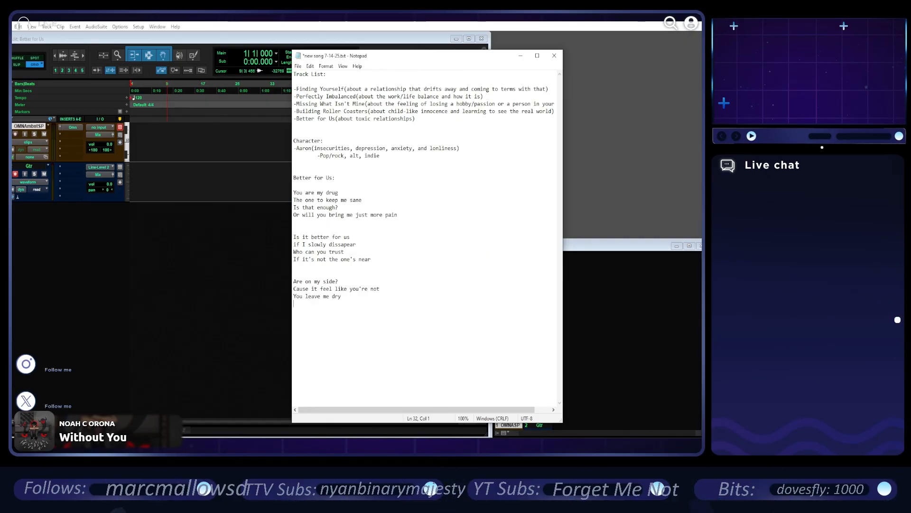
{"action": "type", "text": "Then come back"}
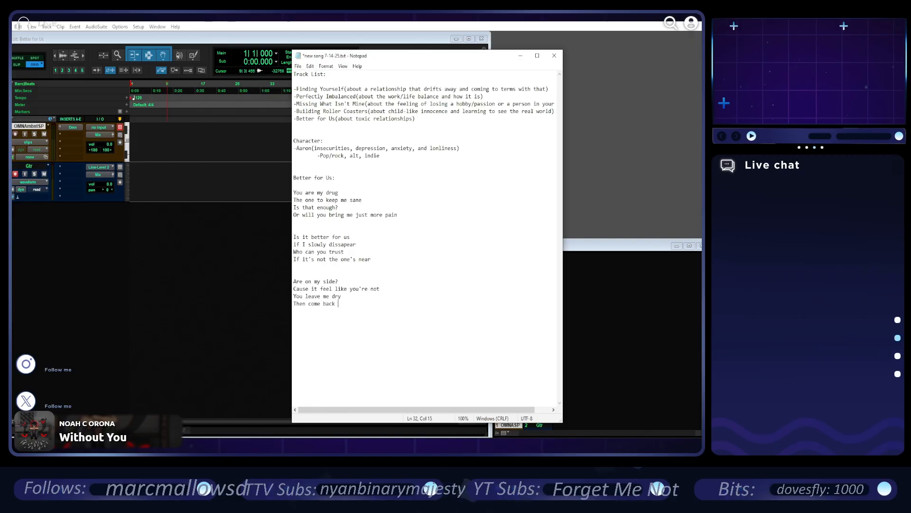
{"action": "type", "text": " like"}
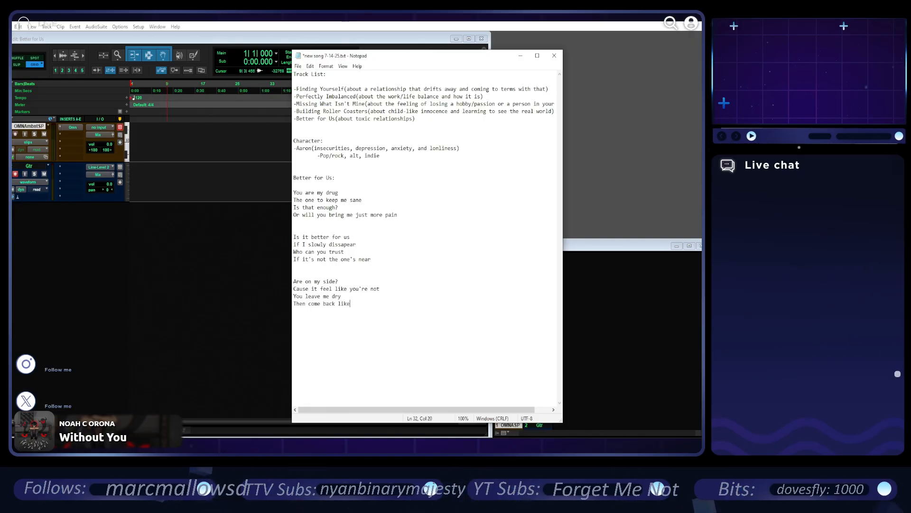
{"action": "type", "text": " we never fouught"}
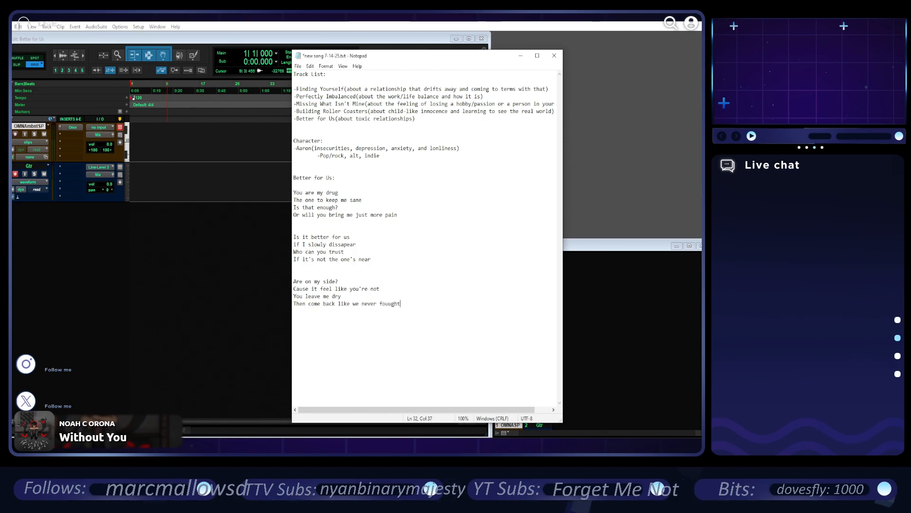
{"action": "key", "text": "BackSpace"}
{"action": "key", "text": "BackSpace"}
{"action": "key", "text": "BackSpace"}
{"action": "key", "text": "BackSpace"}
{"action": "type", "text": "ght."}
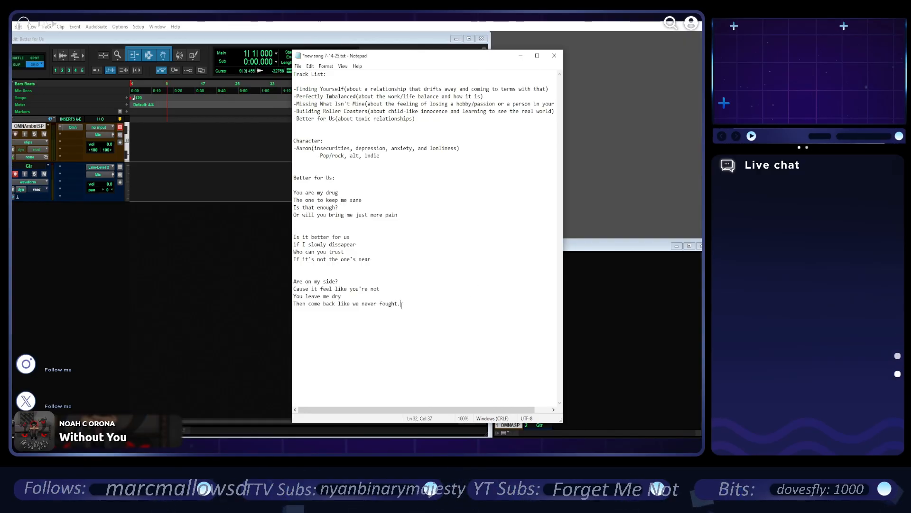
- Copy the four-line "Are on my side?" section in between the first verse and the "Is it better for us" section
{"action": "left_click_drag", "start_coordinate": [401, 304], "coordinate": [293, 280]}
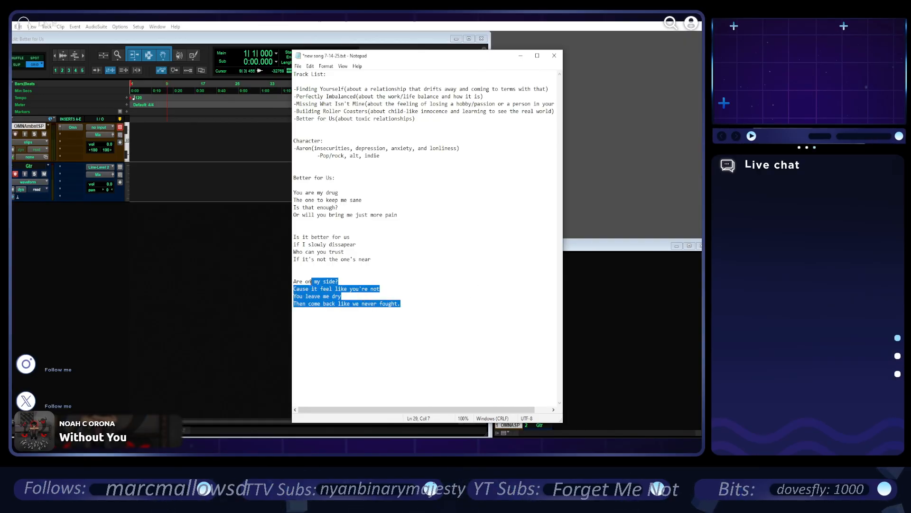
{"action": "left_click", "coordinate": [307, 229]}
{"action": "key", "text": "Return"}
{"action": "key", "text": "Return"}
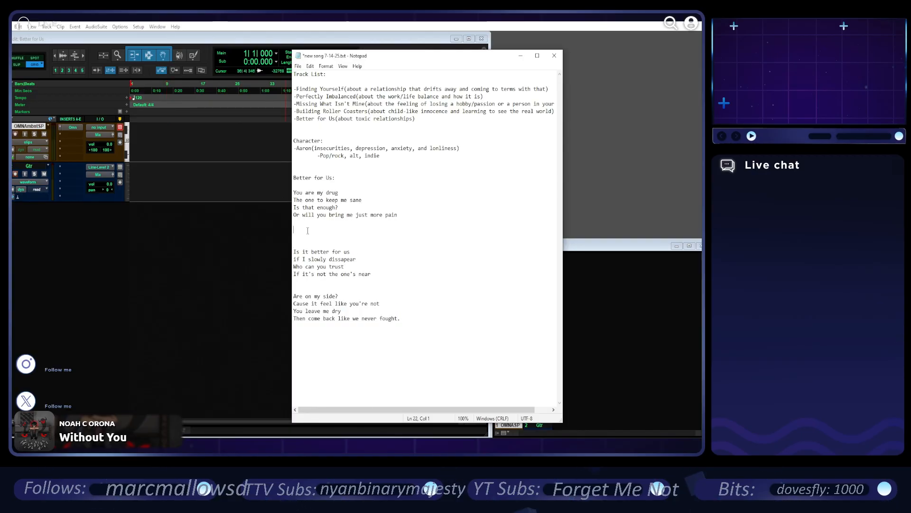
{"action": "type", "text": "Are on my side? Cause it feel like you're not You leave me dry Then come back like we never fought."}
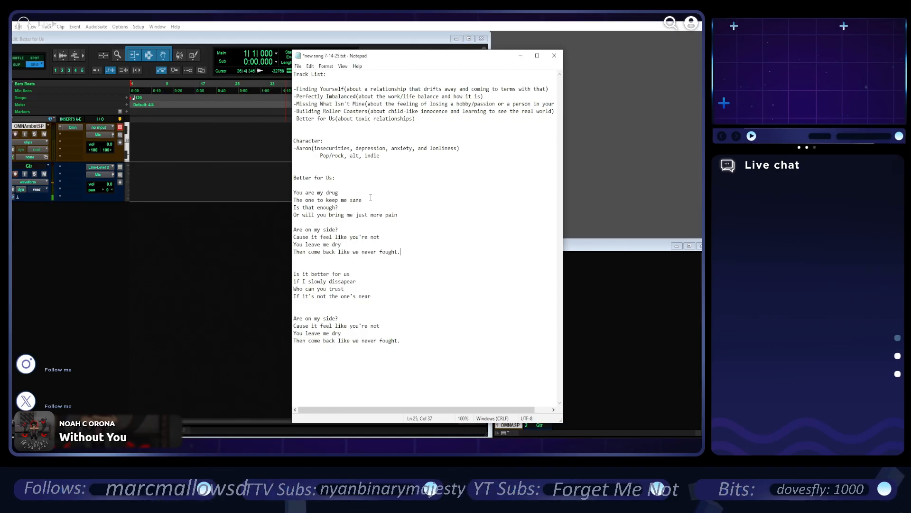
- Switch to Pro Tools, insert the Guitar Rig 6 (mono) effect on the Gtr track and load its 3d Mangler preset
{"action": "left_click", "coordinate": [66, 167]}
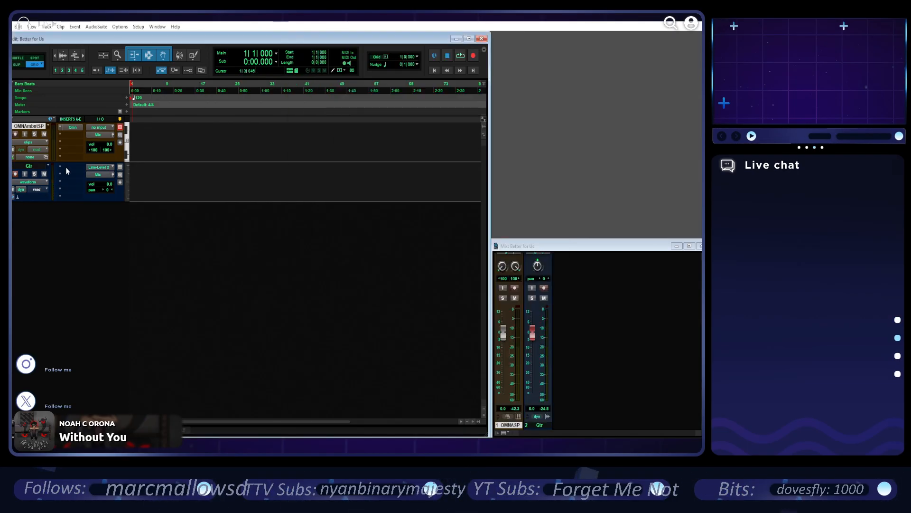
{"action": "left_click", "coordinate": [66, 167]}
{"action": "mouse_move", "coordinate": [101, 190]}
{"action": "mouse_move", "coordinate": [143, 261]}
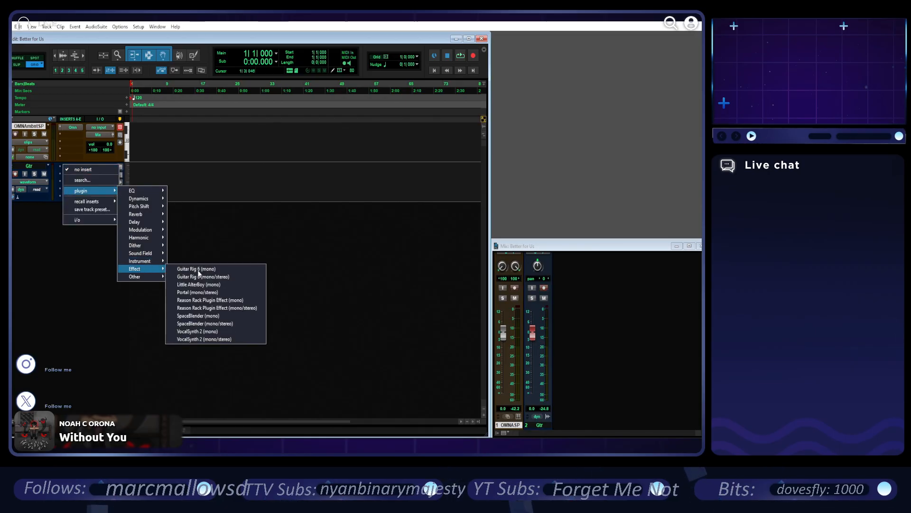
{"action": "left_click", "coordinate": [230, 269]}
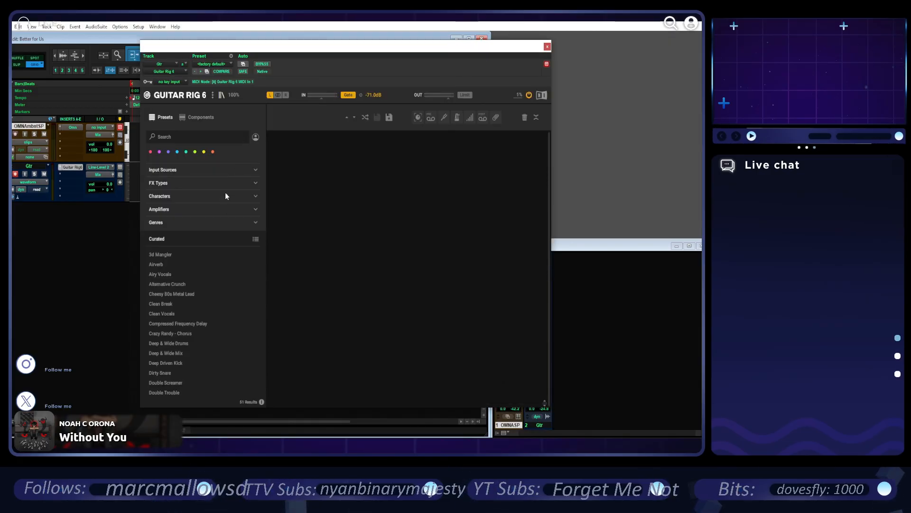
{"action": "left_click", "coordinate": [199, 255]}
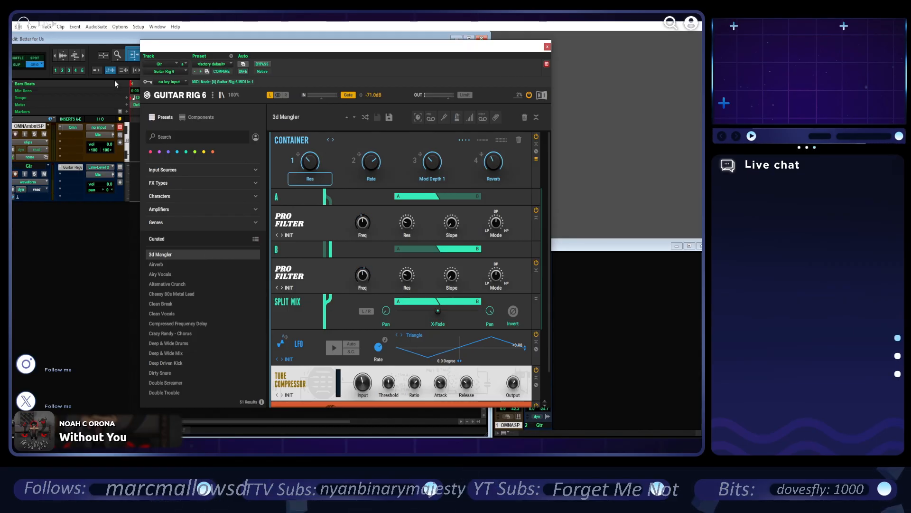
{"action": "left_click", "coordinate": [154, 27]}
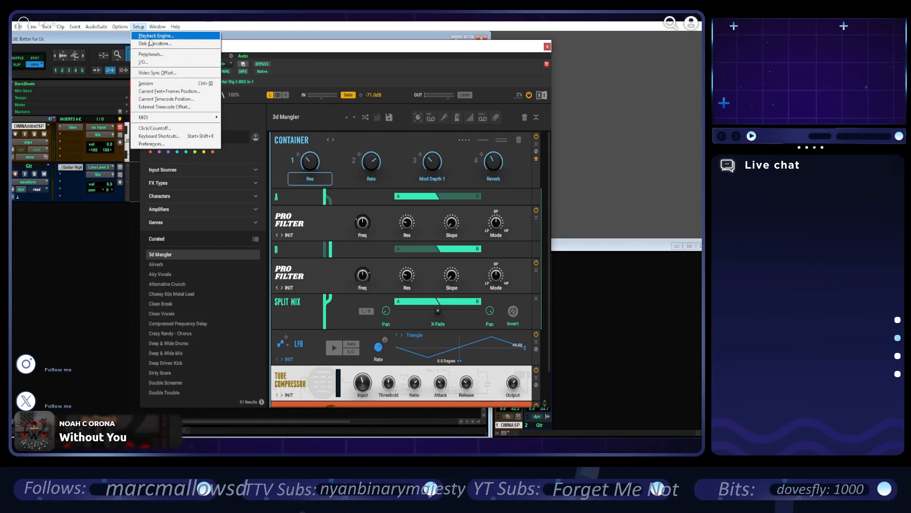
{"action": "left_click", "coordinate": [162, 54]}
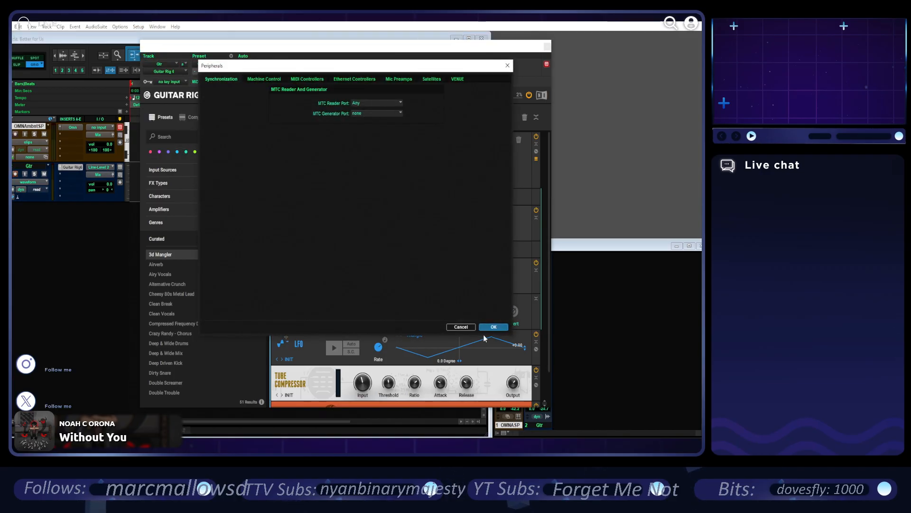
{"action": "left_click", "coordinate": [463, 327]}
- Check the hardware buffer size in the Playback Engine settings and close the dialog
{"action": "left_click", "coordinate": [121, 27]}
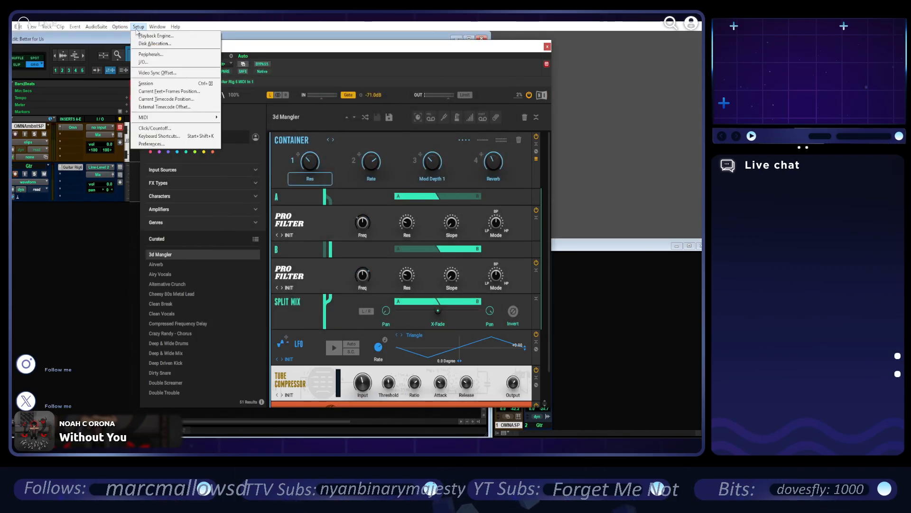
{"action": "left_click", "coordinate": [146, 37]}
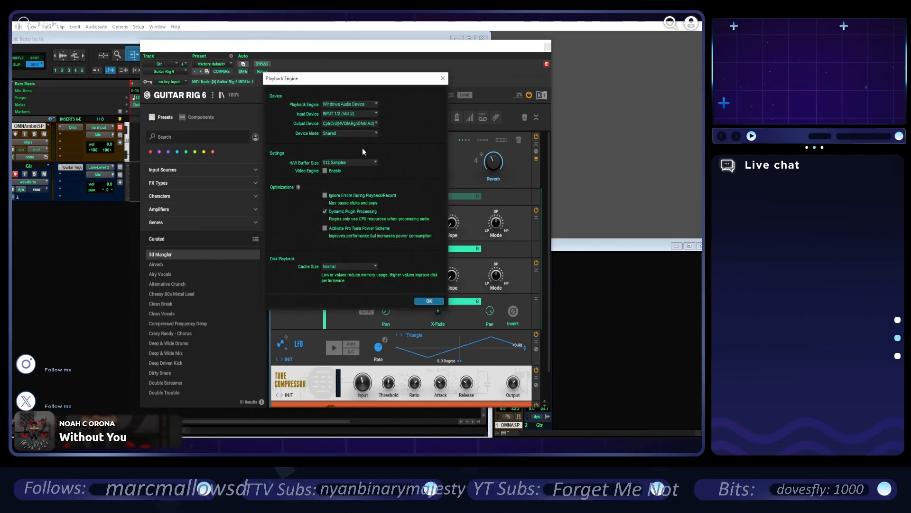
{"action": "left_click", "coordinate": [346, 168]}
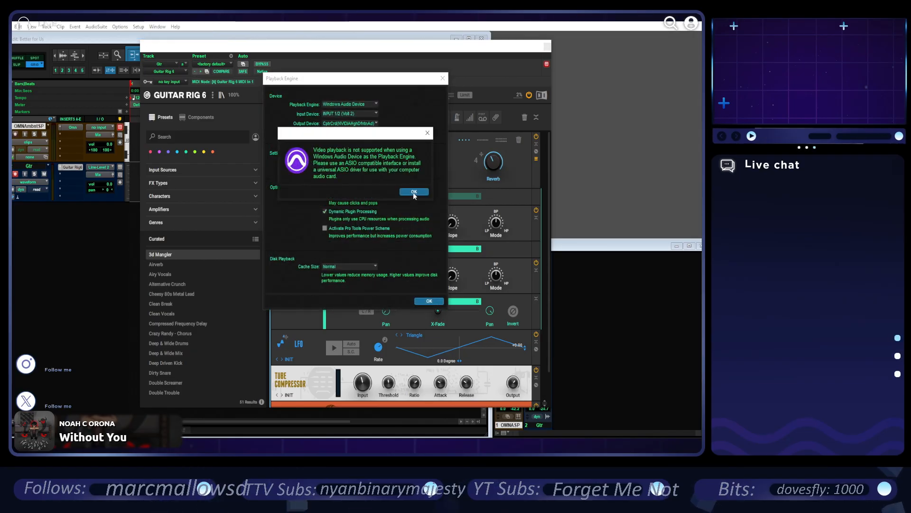
{"action": "left_click", "coordinate": [413, 192]}
{"action": "left_click", "coordinate": [362, 165]}
{"action": "left_click", "coordinate": [430, 302]}
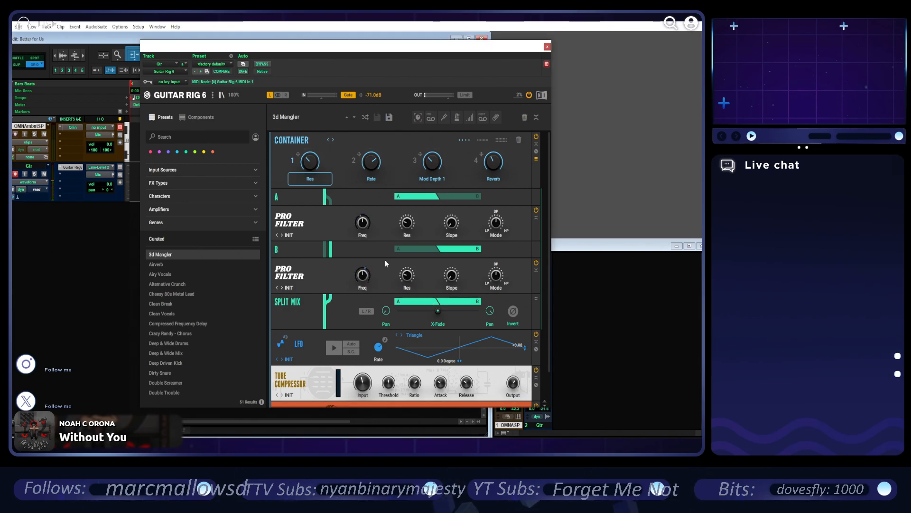
- Filter the Guitar Rig 6 presets by the Guitar input source, load Clean Break and raise the Gtr track's volume to +7.8
{"action": "left_click", "coordinate": [200, 170]}
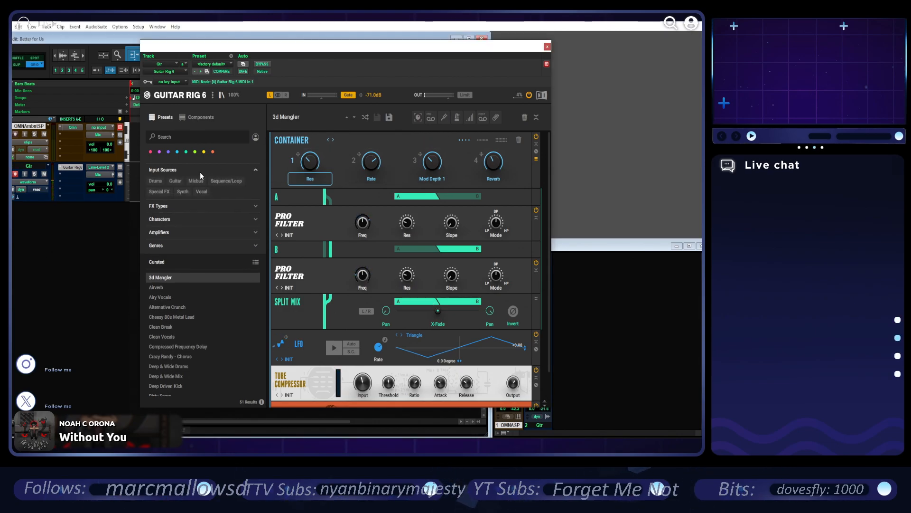
{"action": "left_click", "coordinate": [174, 183]}
{"action": "left_click", "coordinate": [184, 297]}
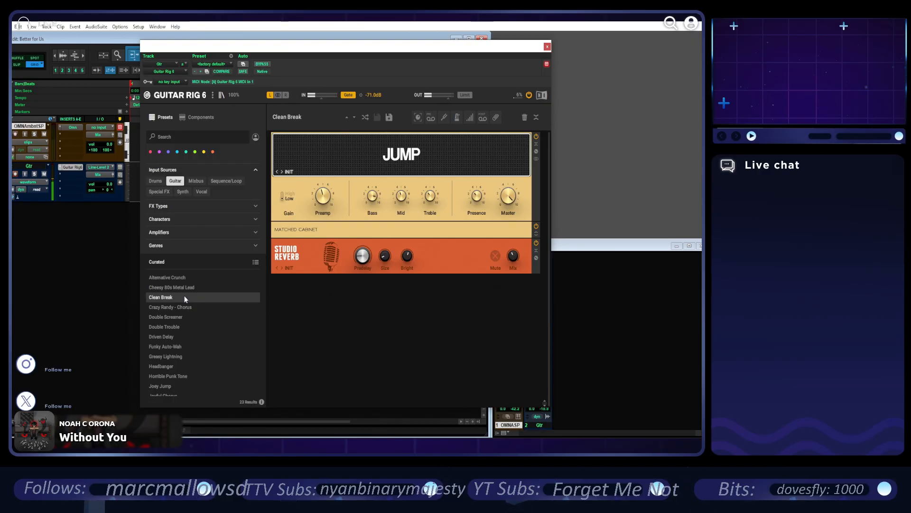
{"action": "left_click_drag", "start_coordinate": [109, 184], "coordinate": [108, 182]}
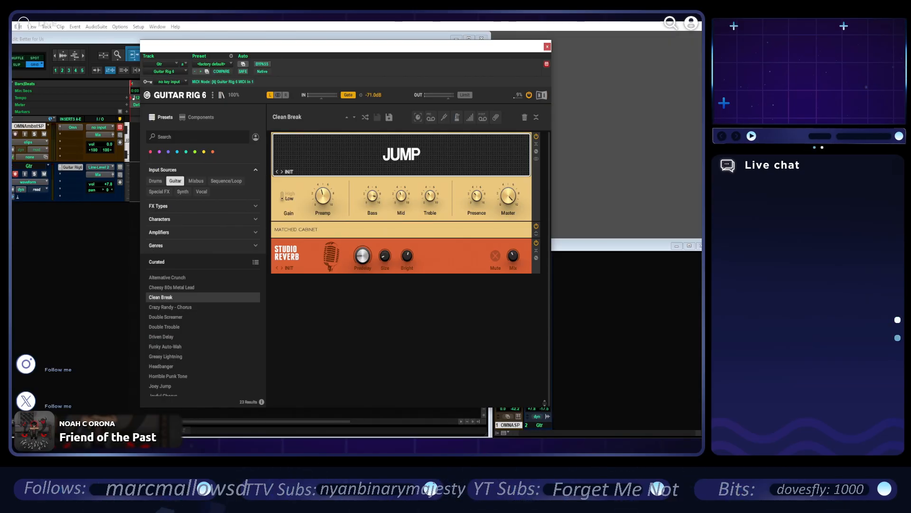
- Review the lyrics in Notepad, and load the Alternative Crunch preset in Guitar Rig 6 on the Gtr track
{"action": "left_click", "coordinate": [252, 433]}
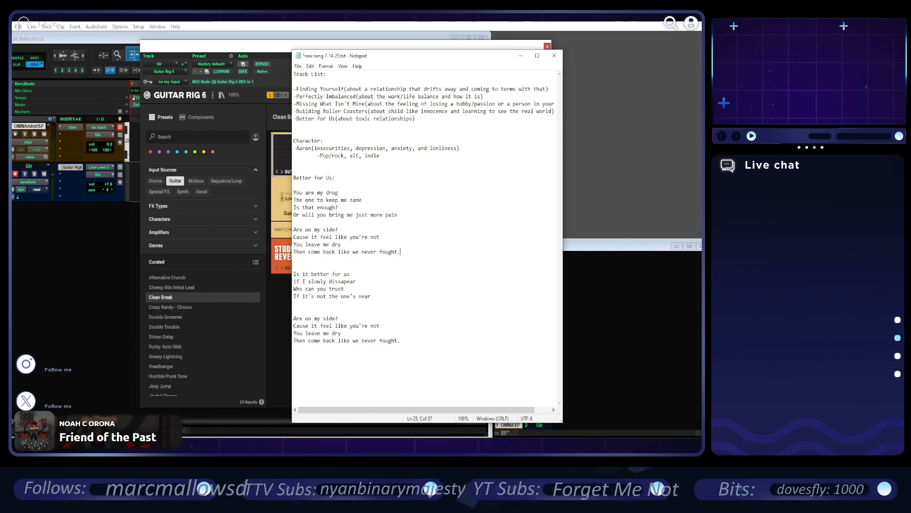
{"action": "left_click", "coordinate": [200, 278]}
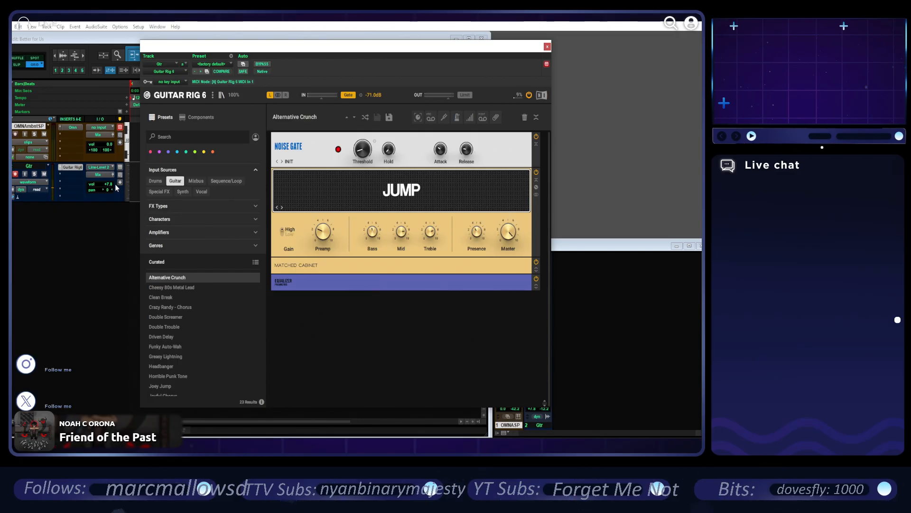
- Lower the Gtr track's volume to just under +1 dB and try the presets from Headbanger through Let there be Lead in Guitar Rig 6
{"action": "left_click_drag", "start_coordinate": [110, 188], "coordinate": [111, 188]}
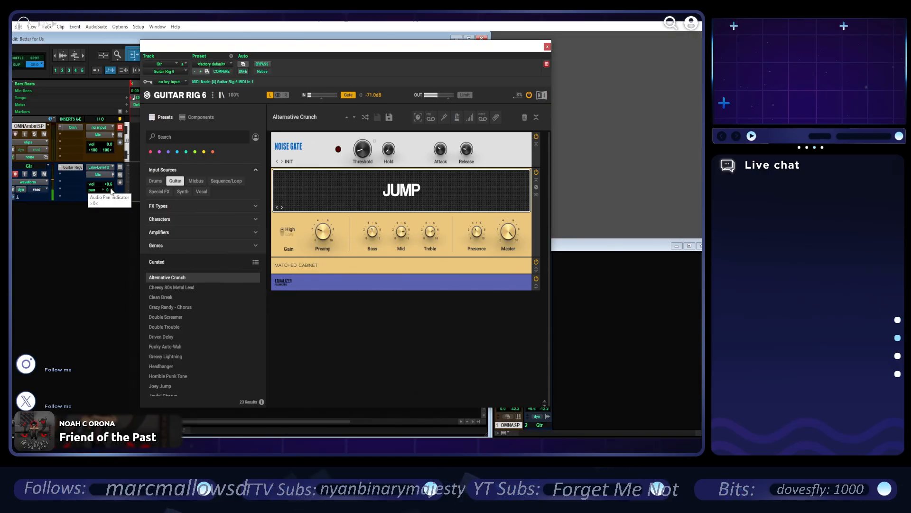
{"action": "left_click", "coordinate": [201, 366]}
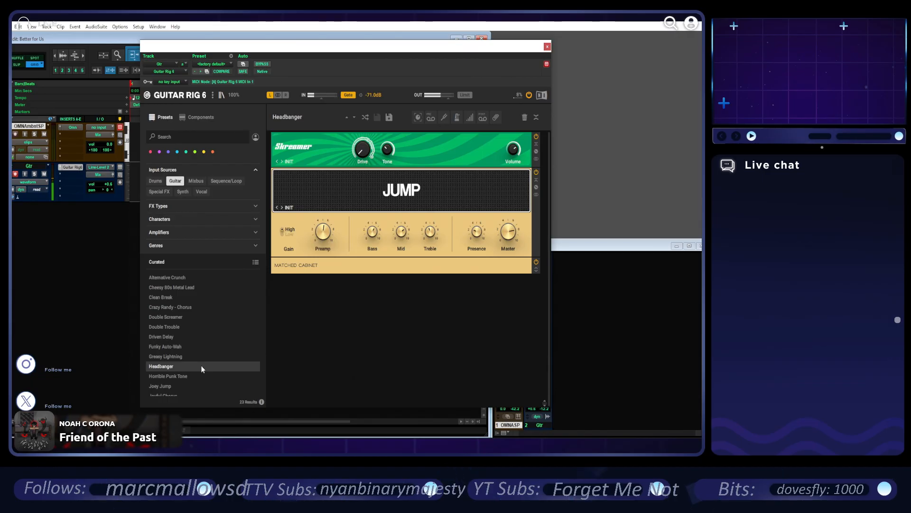
{"action": "scroll", "coordinate": [236, 323], "scroll_direction": "down", "scroll_amount": 1}
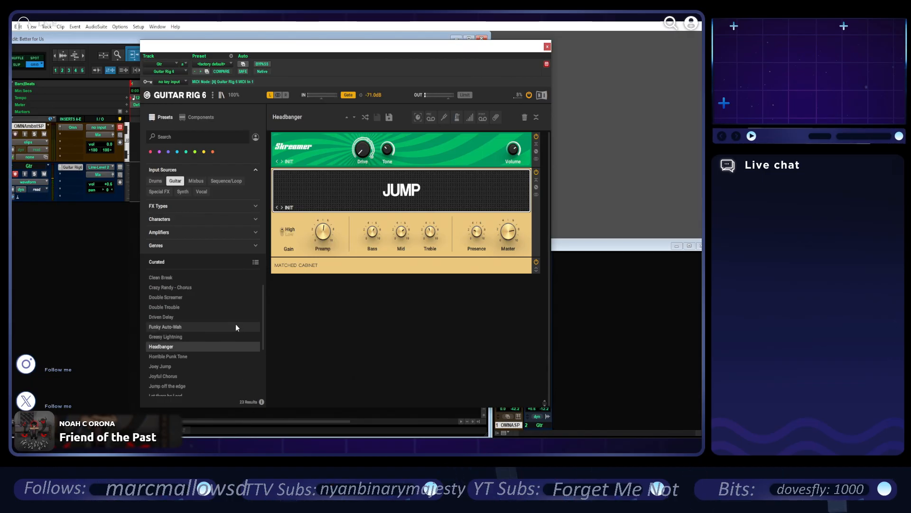
{"action": "left_click", "coordinate": [203, 365]}
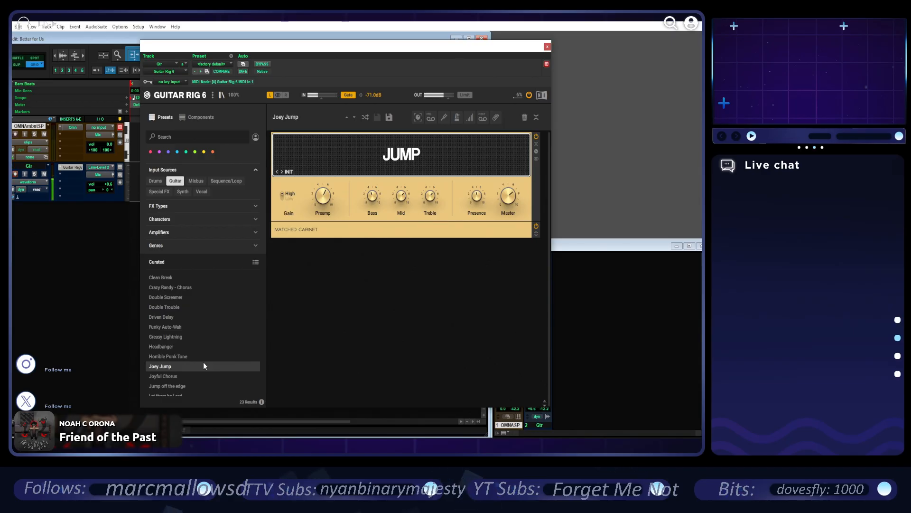
{"action": "left_click", "coordinate": [215, 376]}
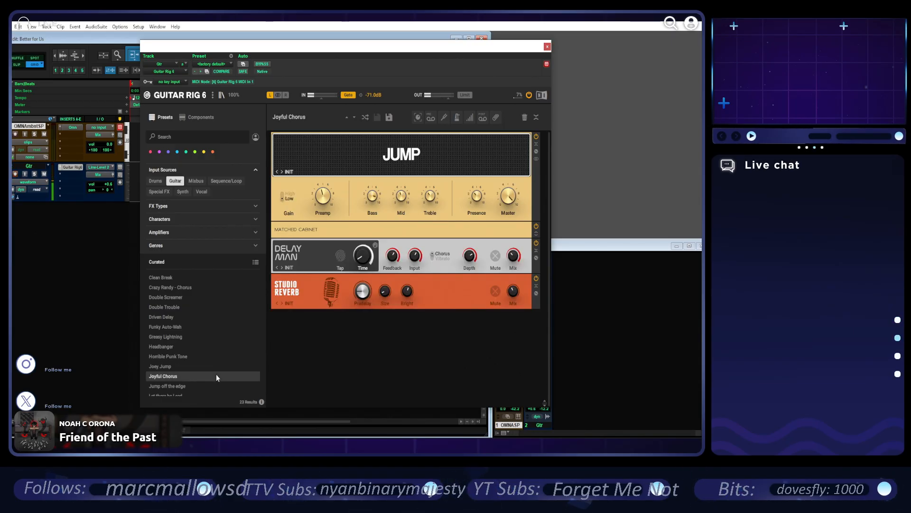
{"action": "scroll", "coordinate": [216, 374], "scroll_direction": "down", "scroll_amount": 1}
{"action": "left_click", "coordinate": [217, 367]}
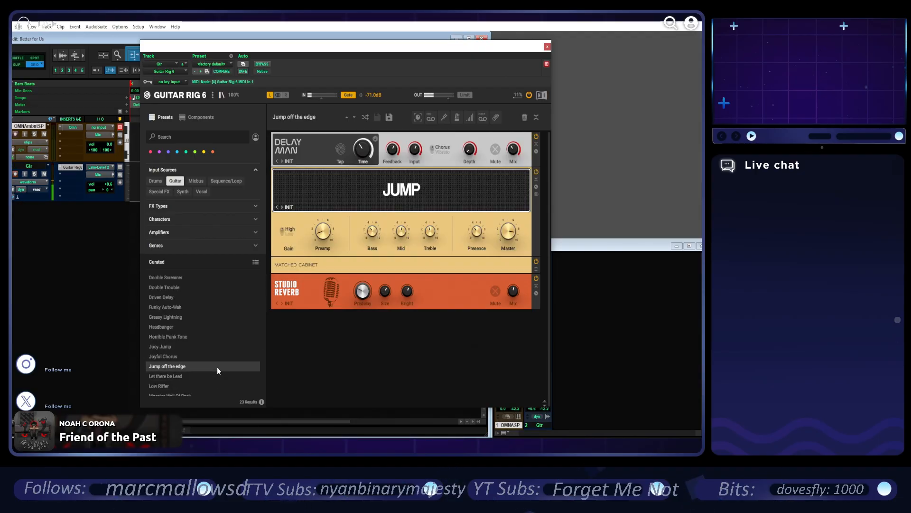
{"action": "left_click", "coordinate": [214, 373]}
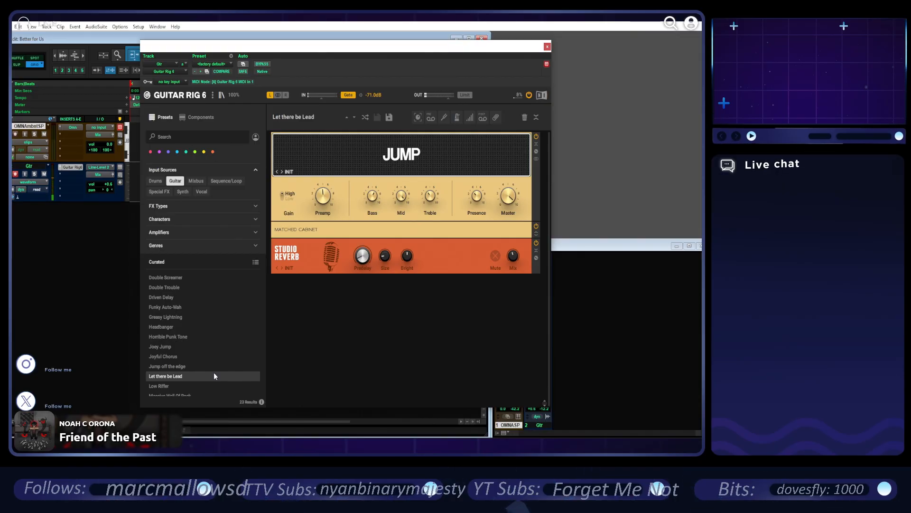
- Try the Low Riffer preset in Guitar Rig 6 and load Simple Guitar Tone on the Gtr track
{"action": "scroll", "coordinate": [213, 372], "scroll_direction": "down", "scroll_amount": 1}
{"action": "left_click", "coordinate": [201, 365]}
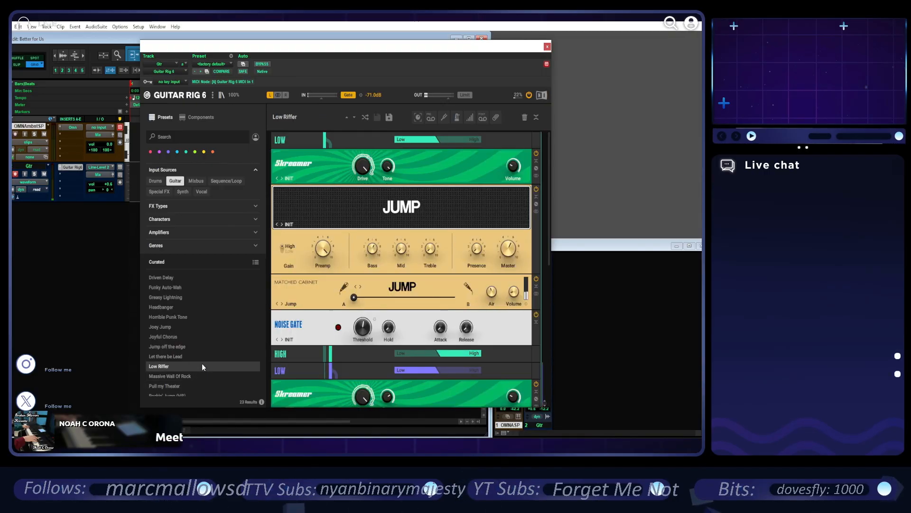
{"action": "scroll", "coordinate": [202, 365], "scroll_direction": "down", "scroll_amount": 2}
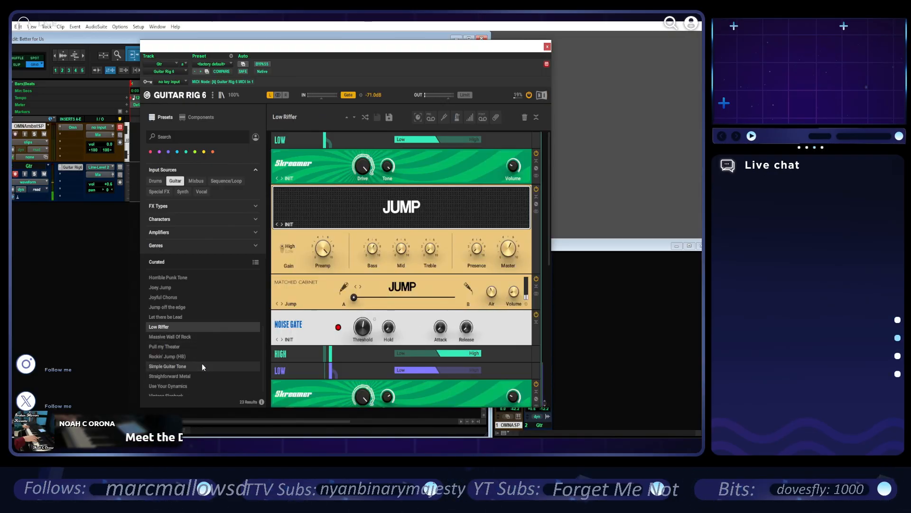
{"action": "left_click", "coordinate": [202, 365]}
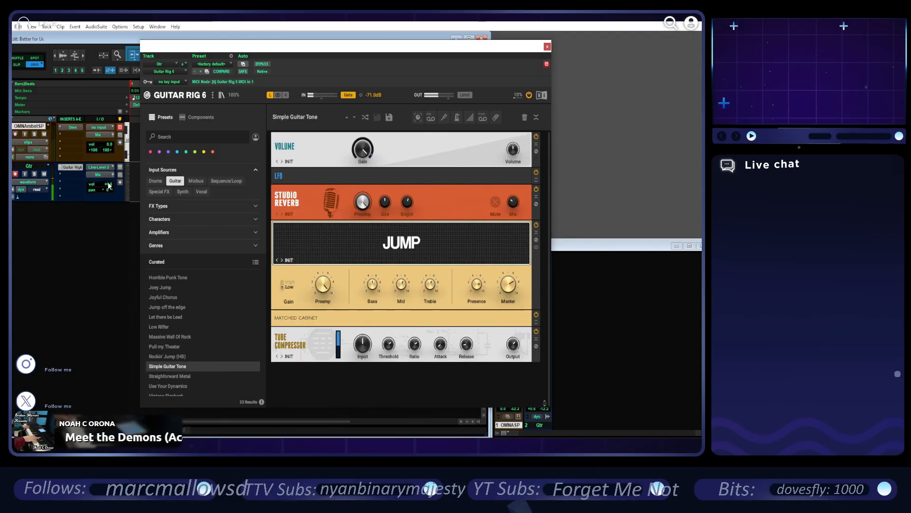
{"action": "left_click_drag", "start_coordinate": [448, 99], "coordinate": [445, 98]}
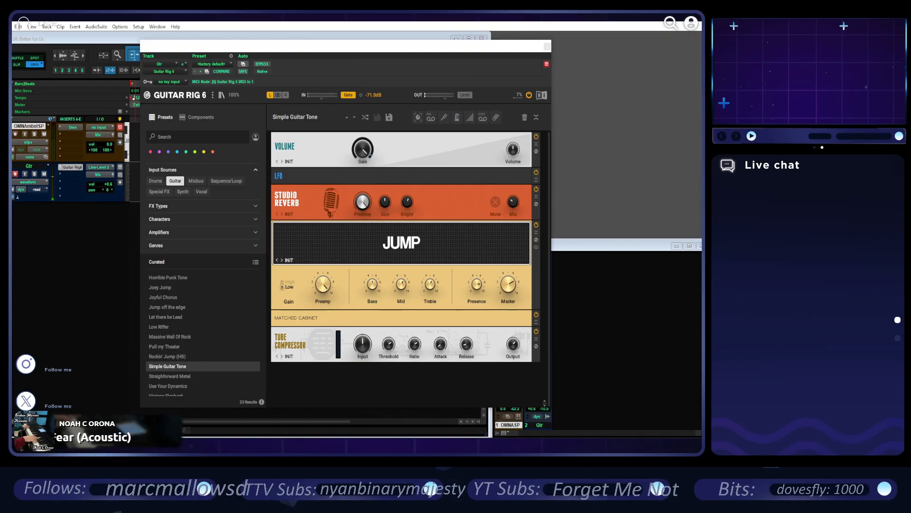
- Review the lyrics in Notepad, minimize it, and close the Guitar Rig 6 plug-in window in Pro Tools
{"action": "left_click", "coordinate": [281, 445]}
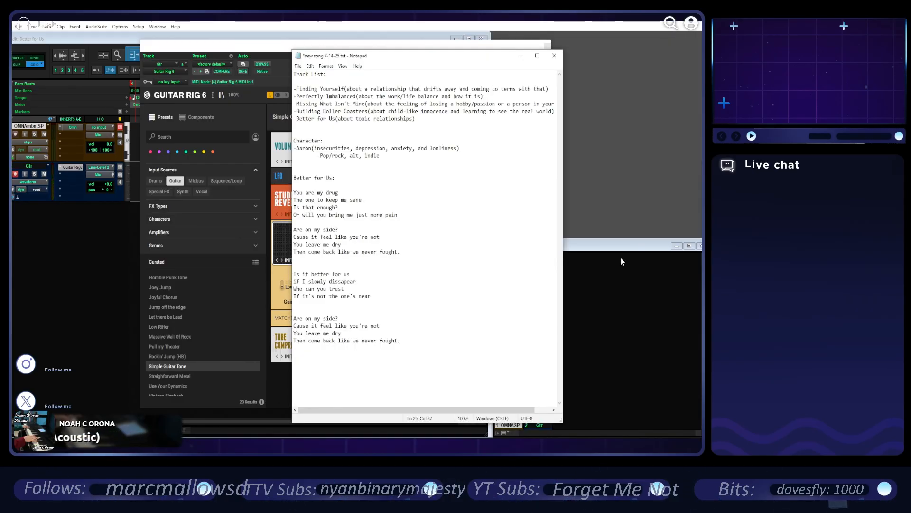
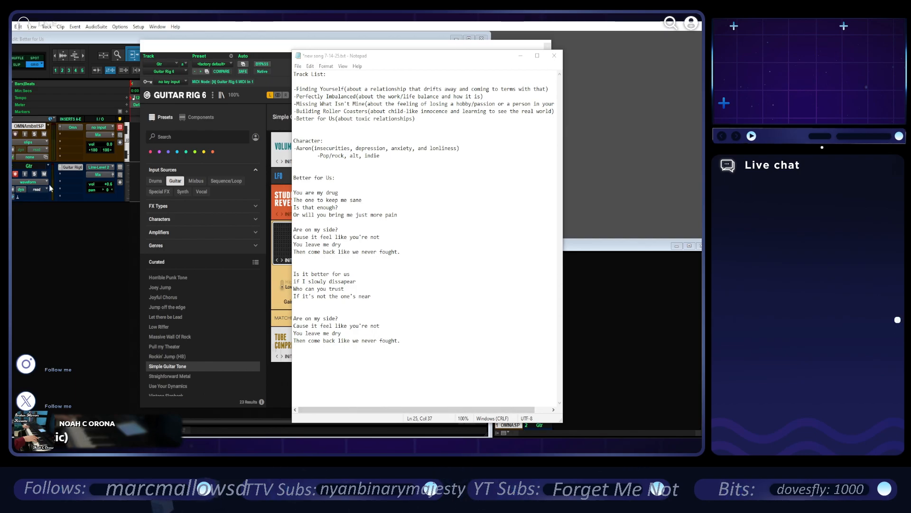
{"action": "left_click", "coordinate": [23, 141]}
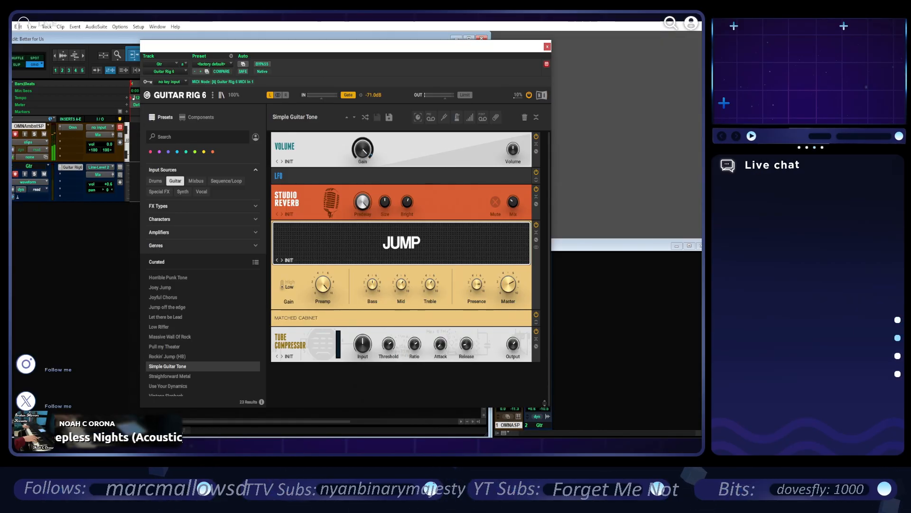
{"action": "key", "text": "alt+Tab"}
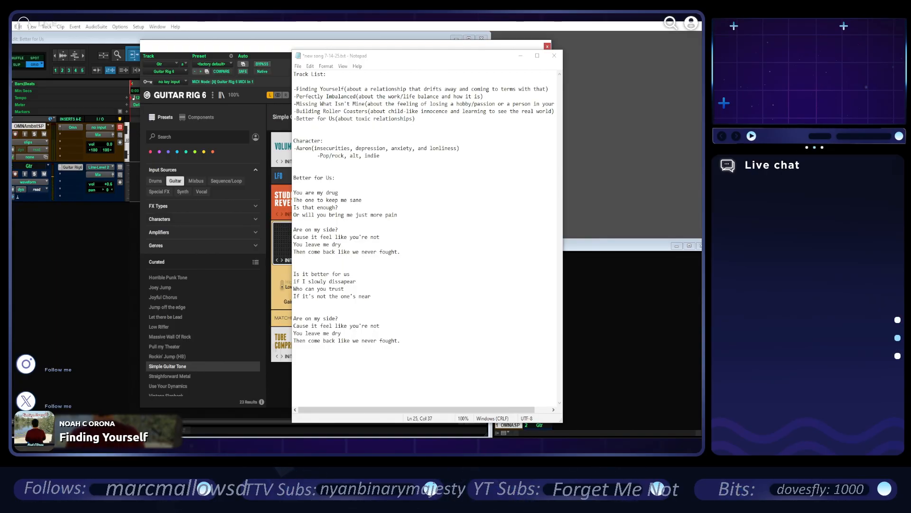
{"action": "left_click", "coordinate": [521, 55]}
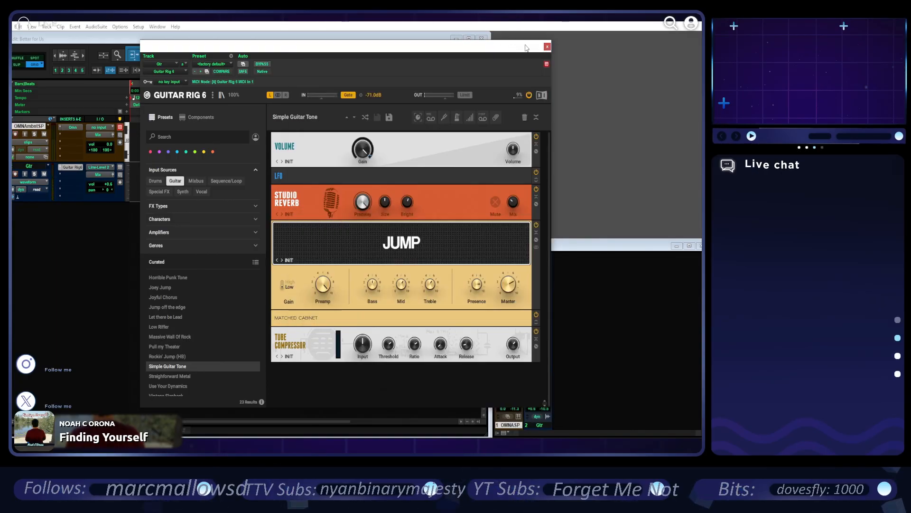
{"action": "left_click", "coordinate": [547, 47]}
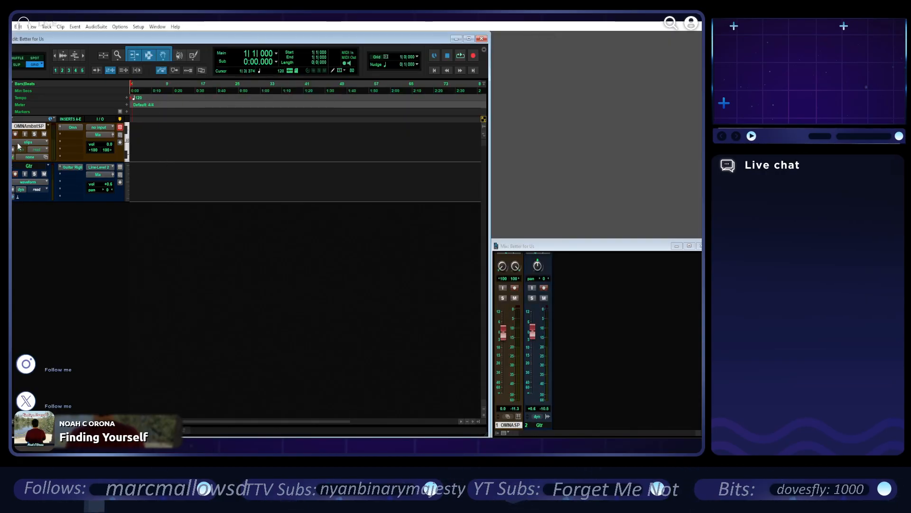
- Mute the Gtr track, record a guitar take of about 40 seconds from bar 1, and disarm the track
{"action": "left_click", "coordinate": [44, 174]}
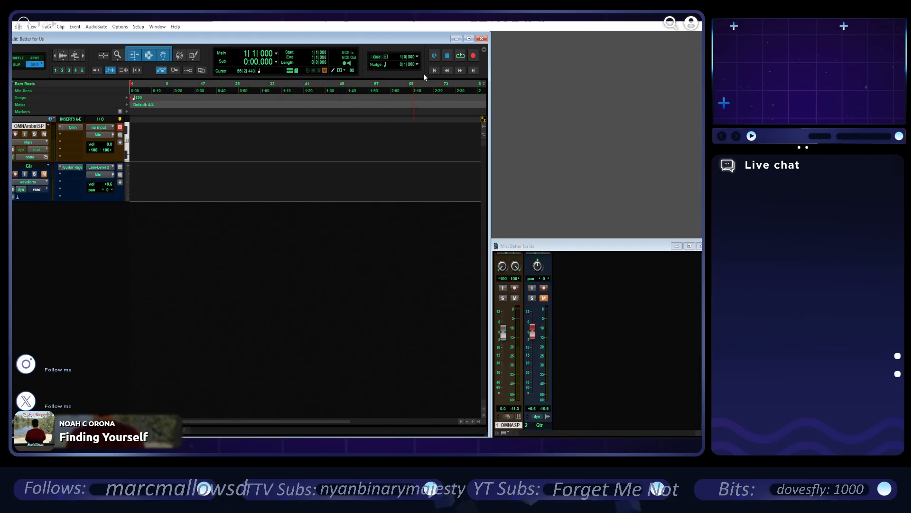
{"action": "left_click", "coordinate": [461, 56]}
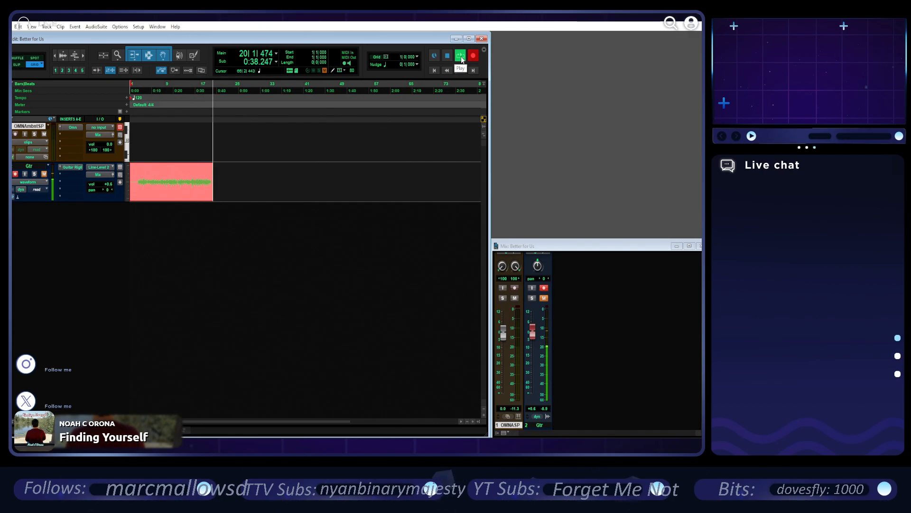
{"action": "left_click", "coordinate": [461, 57]}
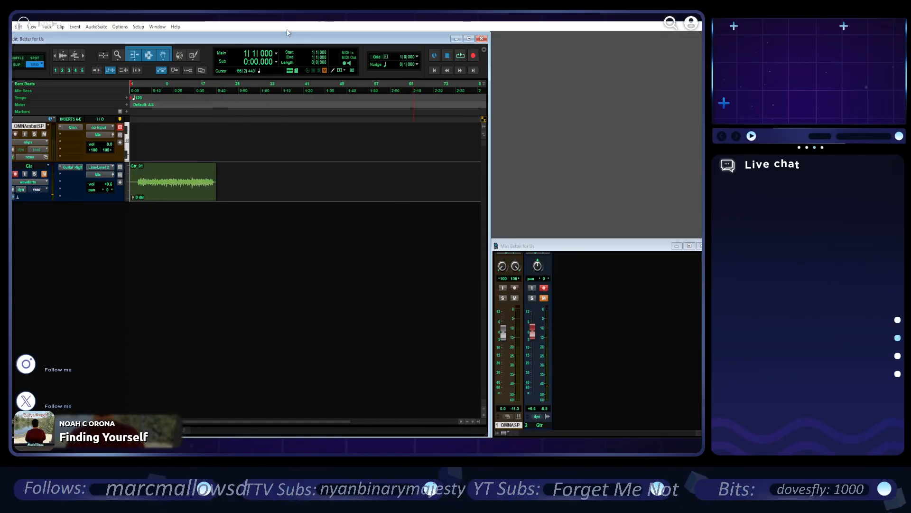
{"action": "left_click", "coordinate": [15, 174]}
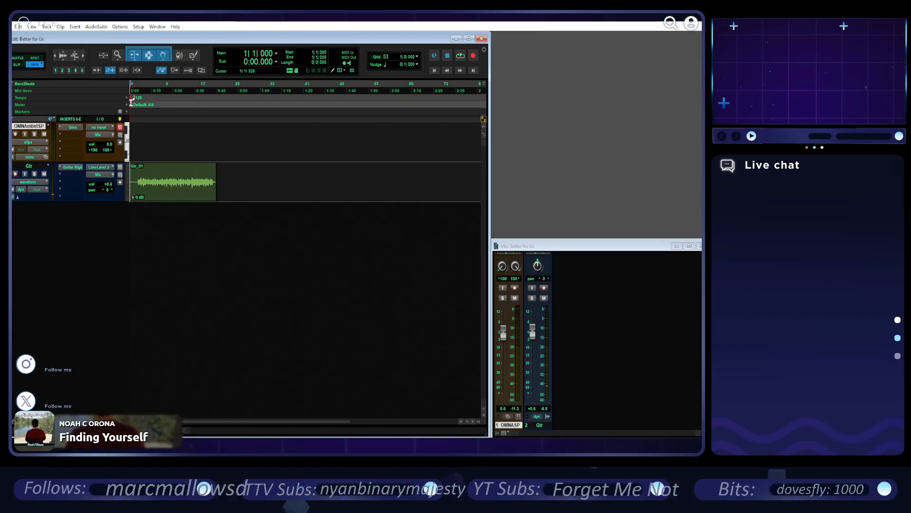
- Play back the recorded guitar take while viewing the lyrics in Notepad, and stop the playback
{"action": "left_click", "coordinate": [461, 57]}
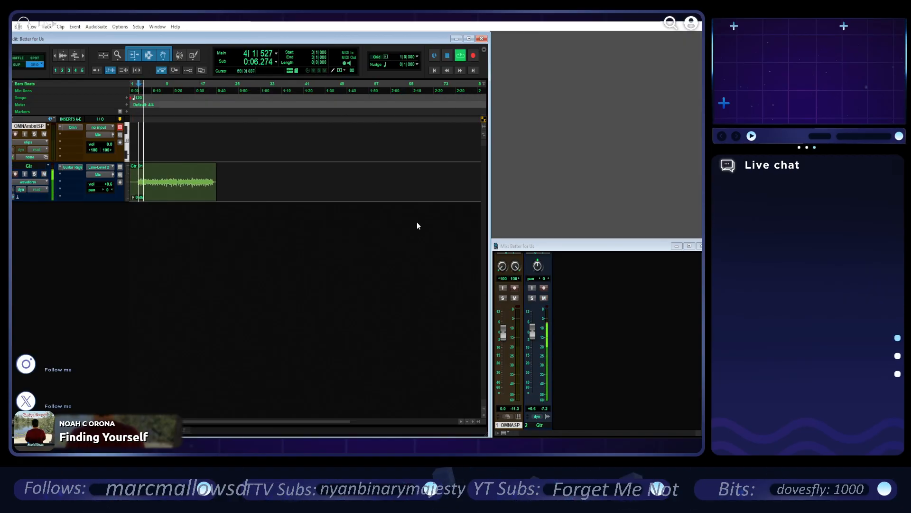
{"action": "key", "text": "alt+Tab"}
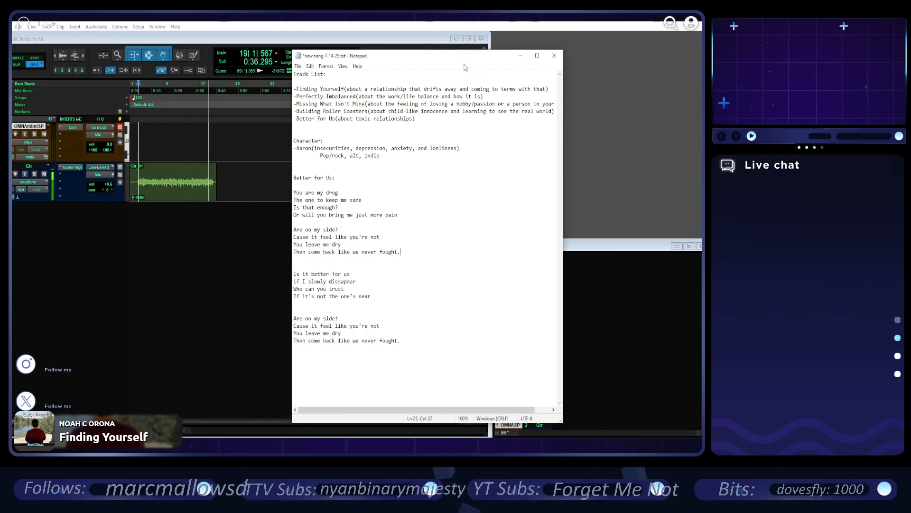
{"action": "left_click_drag", "start_coordinate": [460, 60], "coordinate": [519, 74]}
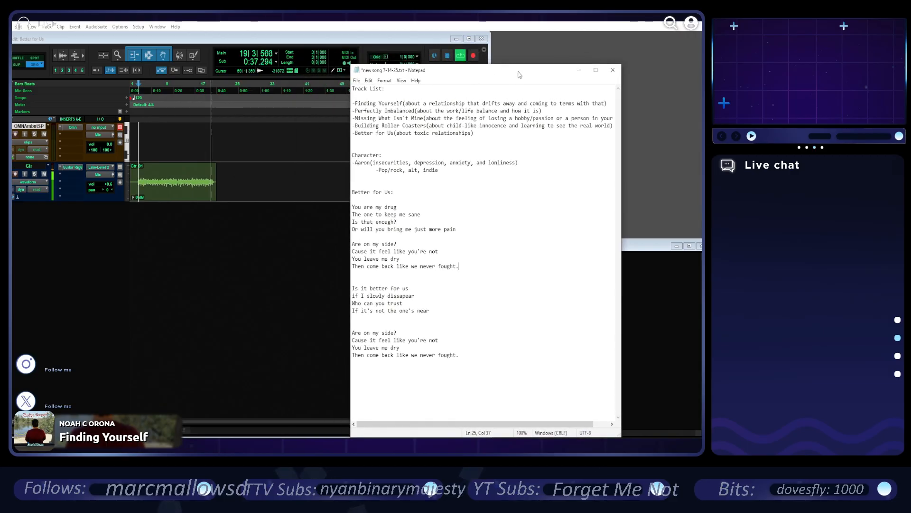
{"action": "left_click", "coordinate": [447, 56]}
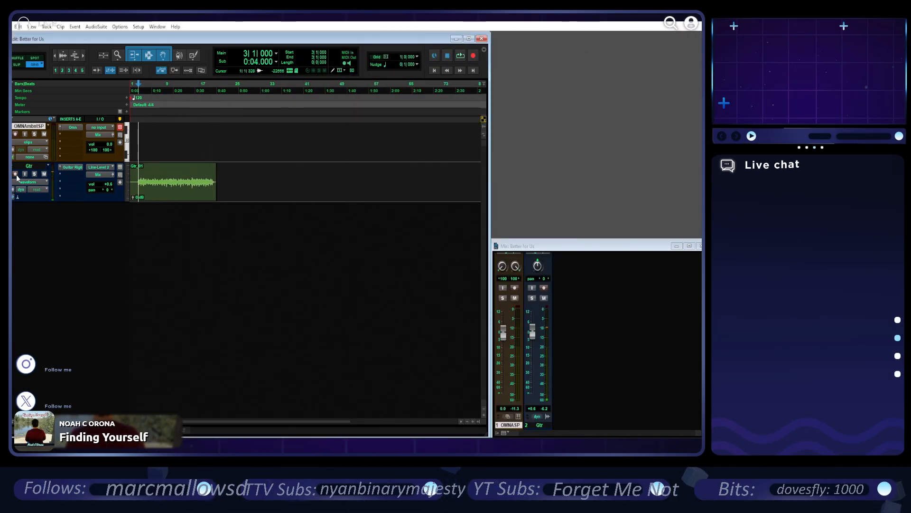
- Change the session's meter to 3/4 from bar 1 and return the playhead to the session start
{"action": "left_click", "coordinate": [176, 189]}
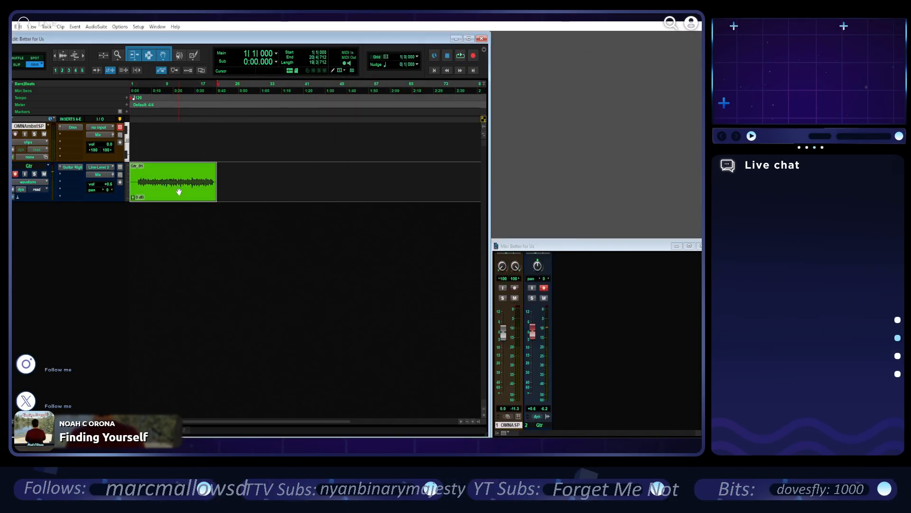
{"action": "left_click", "coordinate": [126, 104]}
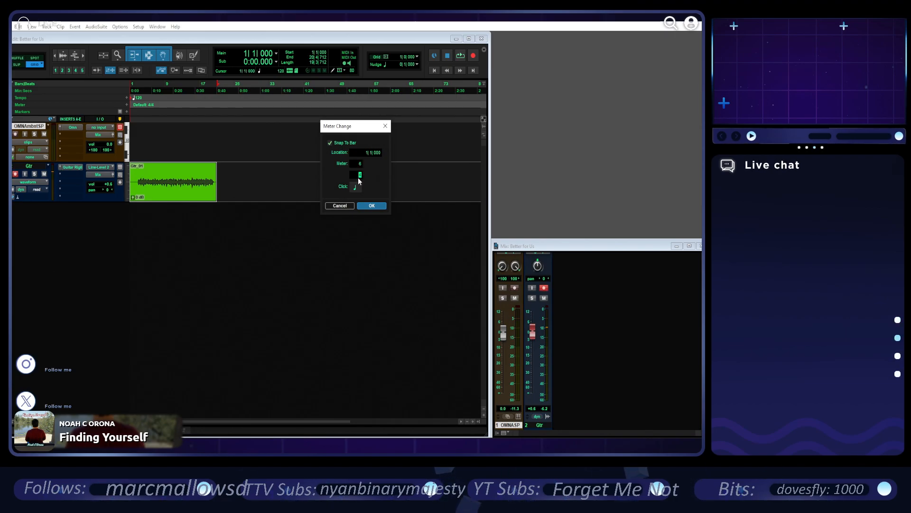
{"action": "type", "text": "8"}
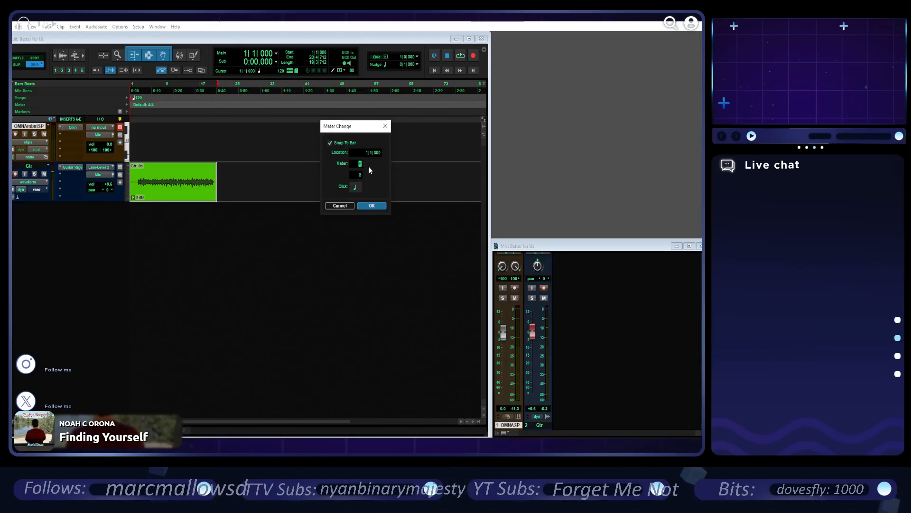
{"action": "left_click", "coordinate": [369, 204]}
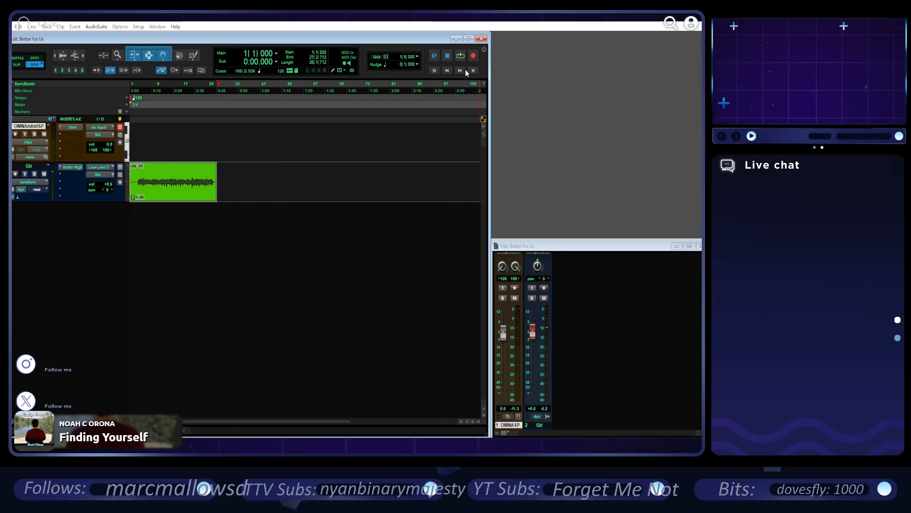
{"action": "left_click", "coordinate": [434, 69]}
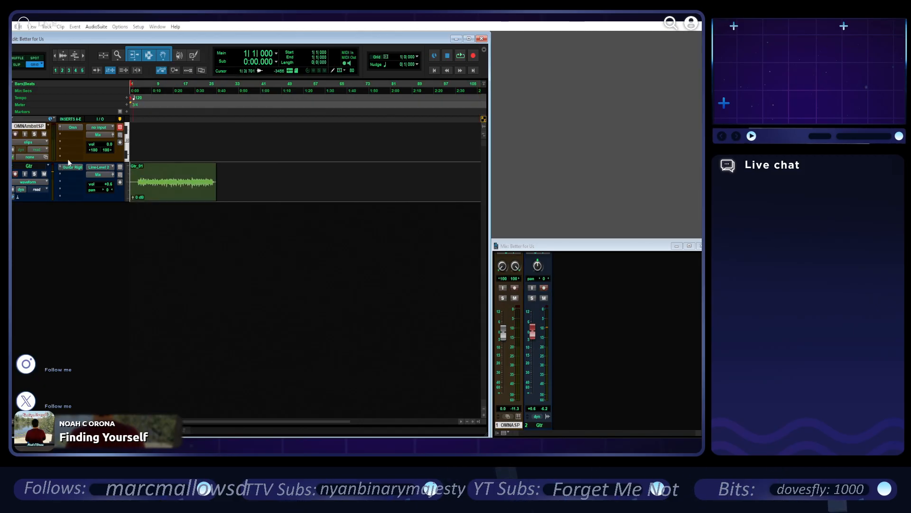
- Convert the Gtr_01 audio clip to MIDI on the OMNAmbntSP track and open the resulting clip in the MIDI Editor
{"action": "left_click_drag", "start_coordinate": [185, 192], "coordinate": [181, 145]}
{"action": "left_click", "coordinate": [394, 190]}
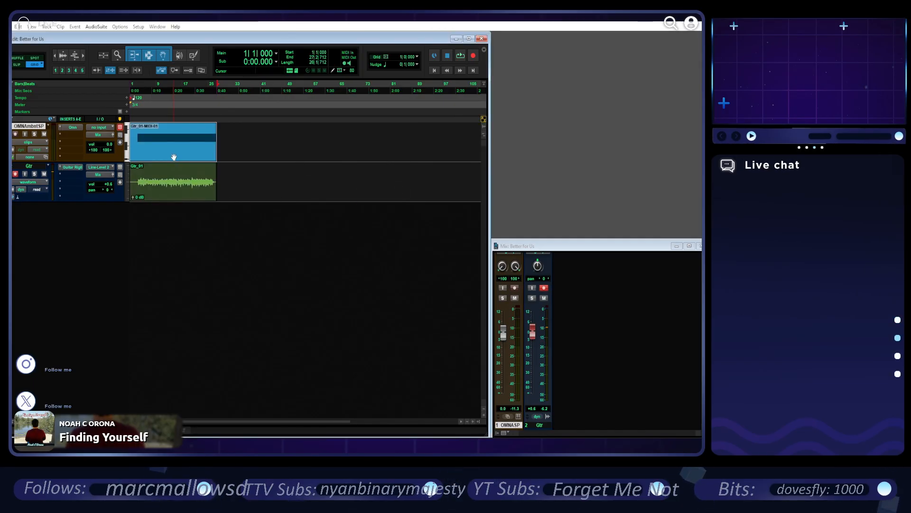
{"action": "double_click", "coordinate": [174, 157]}
- Delete all notes from the converted MIDI clip and place the edit cursor at the start of bar 4
{"action": "left_click", "coordinate": [561, 174]}
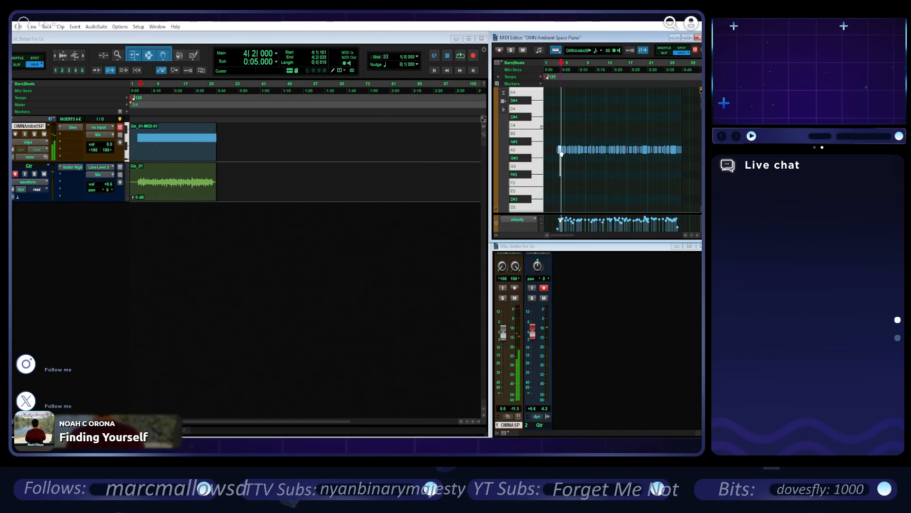
{"action": "key", "text": "Delete"}
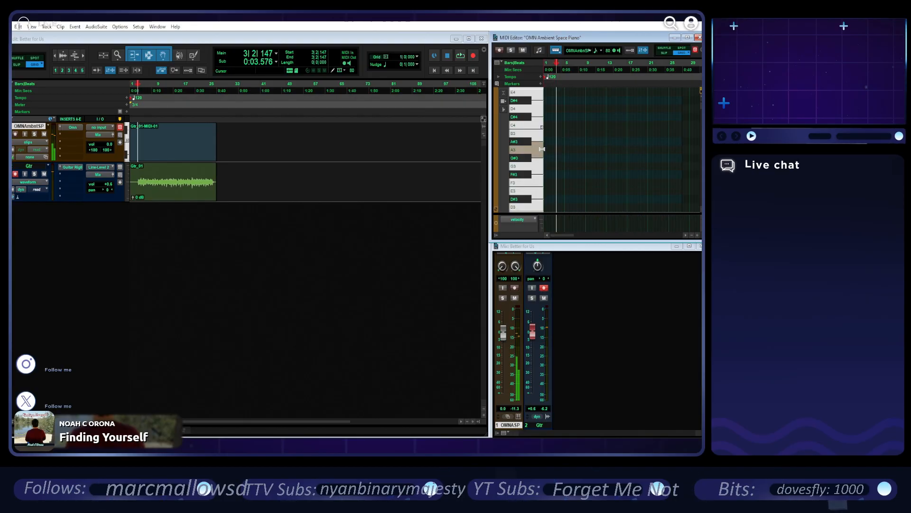
{"action": "scroll", "coordinate": [311, 220], "scroll_direction": "up", "scroll_amount": 3}
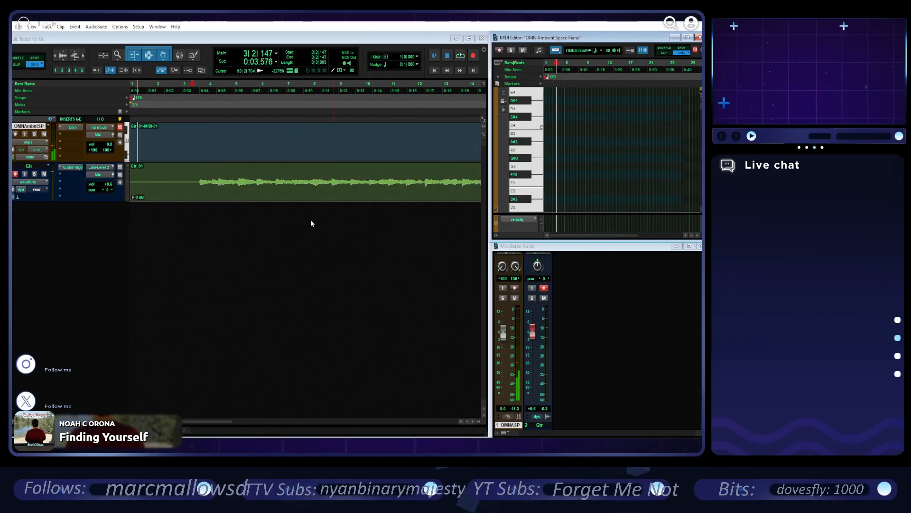
{"action": "key", "text": "space"}
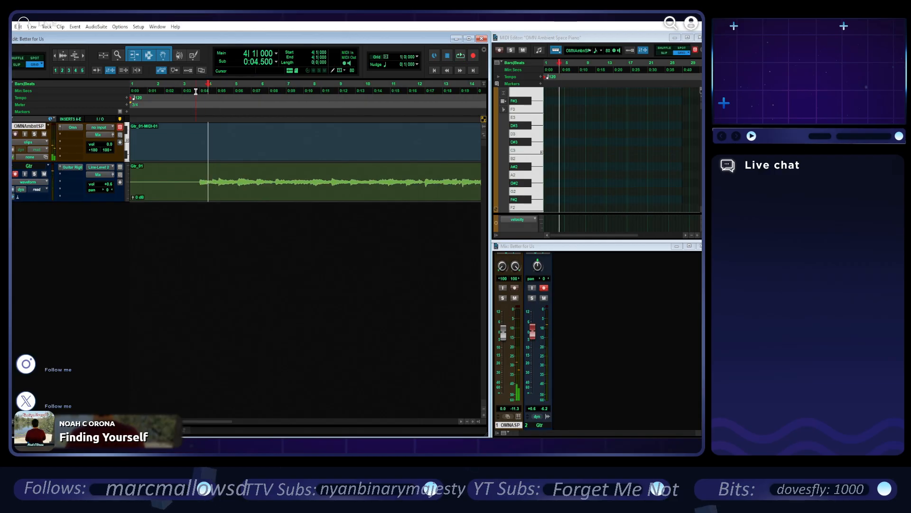
- Set the playback start to bar 3, play the guitar take, and switch record arming from the Gtr track to the OMNAmbntSP track
{"action": "left_click", "coordinate": [185, 86]}
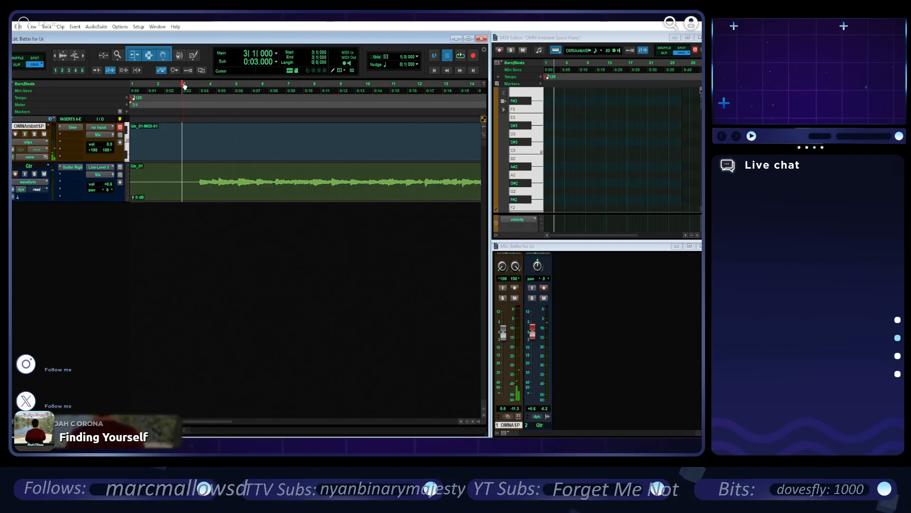
{"action": "key", "text": "space"}
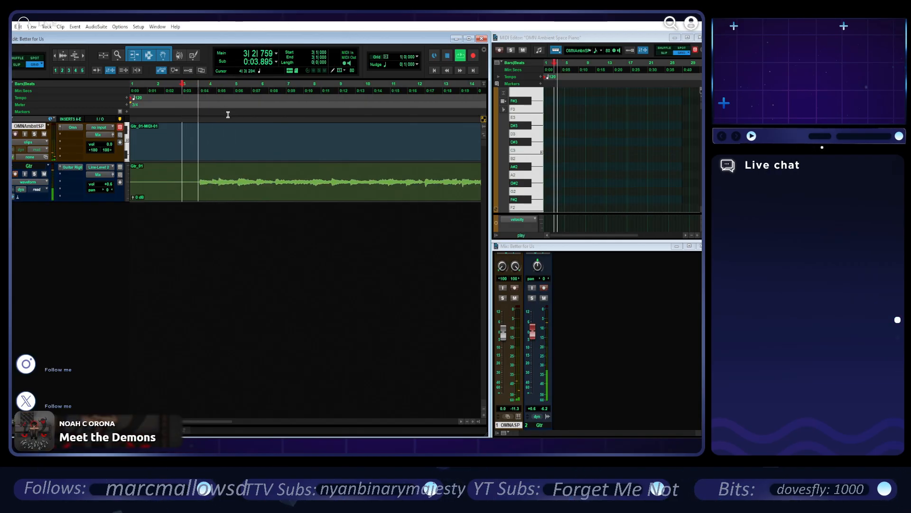
{"action": "left_click", "coordinate": [16, 135]}
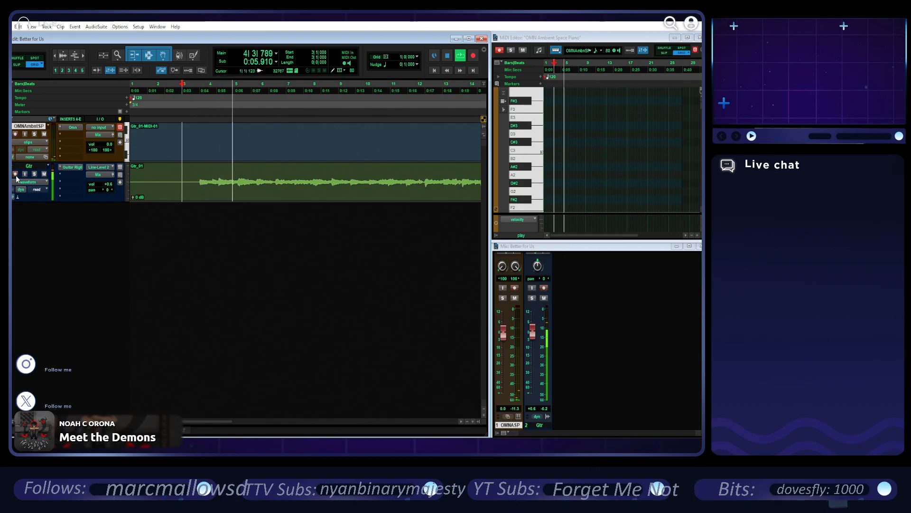
{"action": "key", "text": "space"}
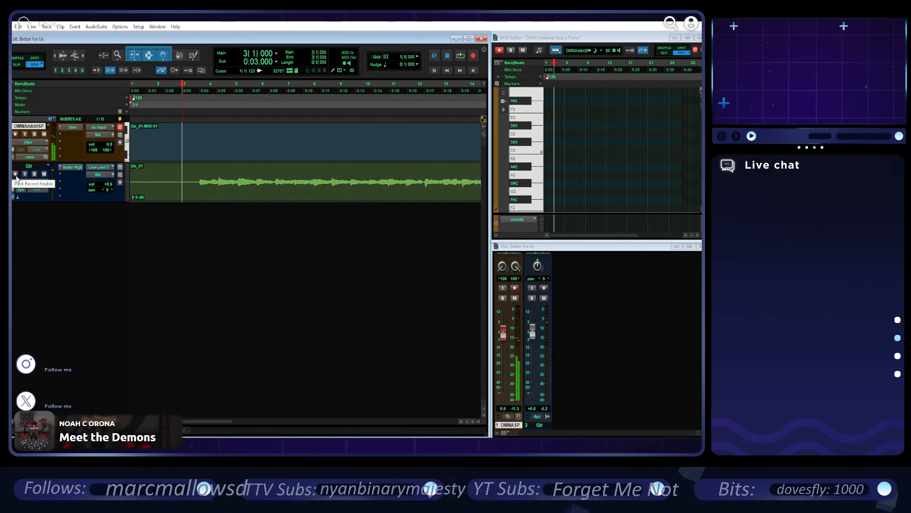
- Play the guitar take twice from bar 3 with the armed piano track, stopping after each pass
{"action": "left_click", "coordinate": [460, 56]}
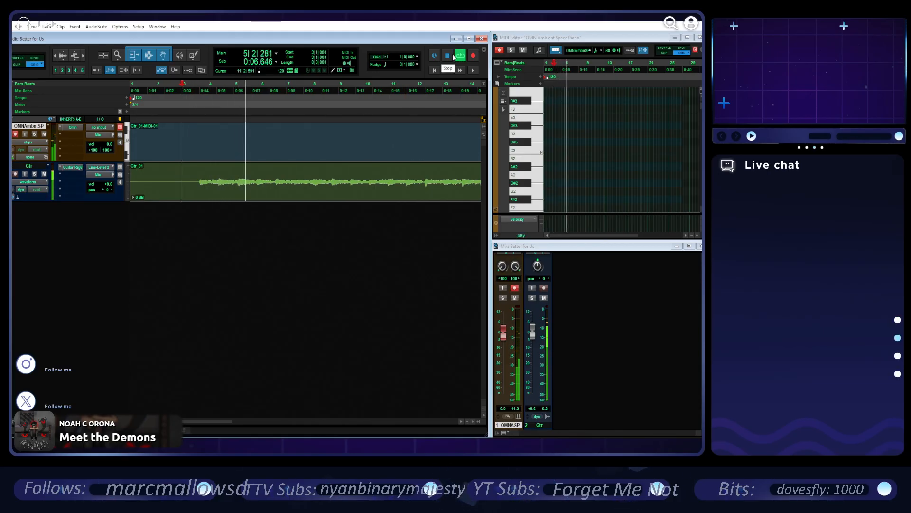
{"action": "left_click", "coordinate": [446, 56]}
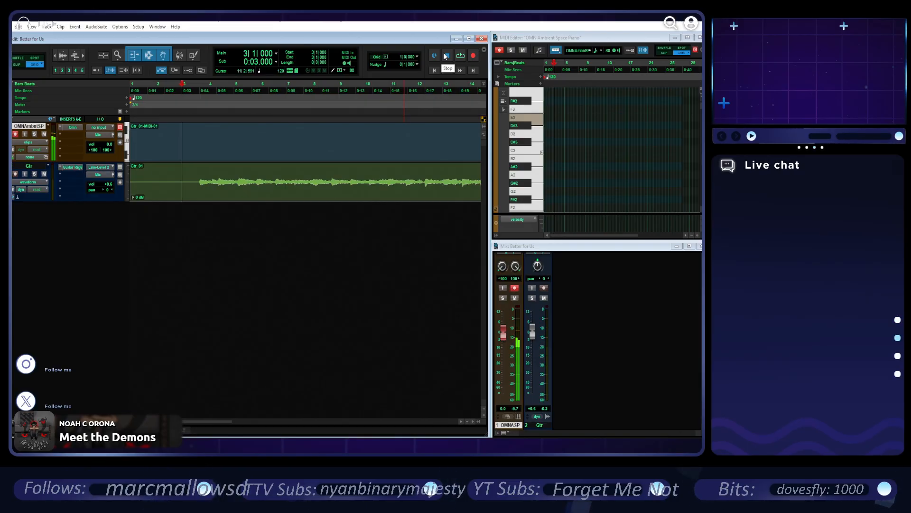
{"action": "left_click", "coordinate": [460, 56]}
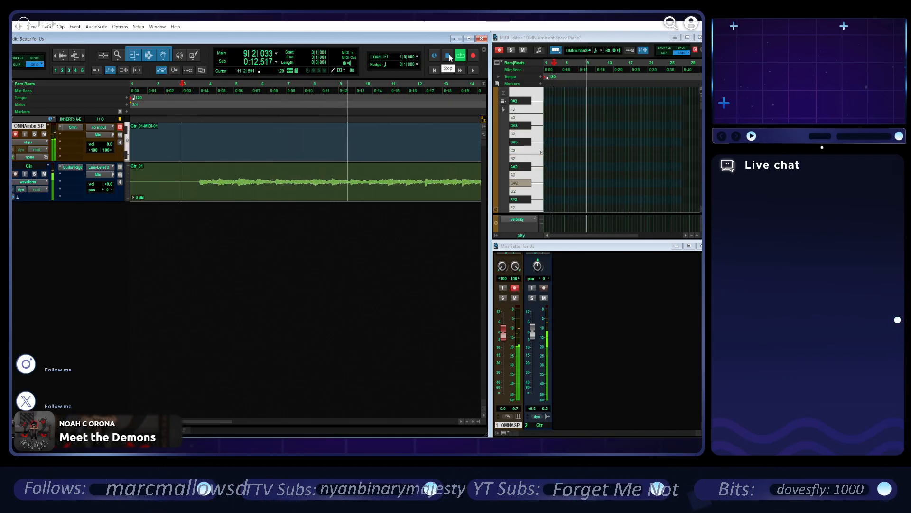
{"action": "left_click", "coordinate": [449, 55]}
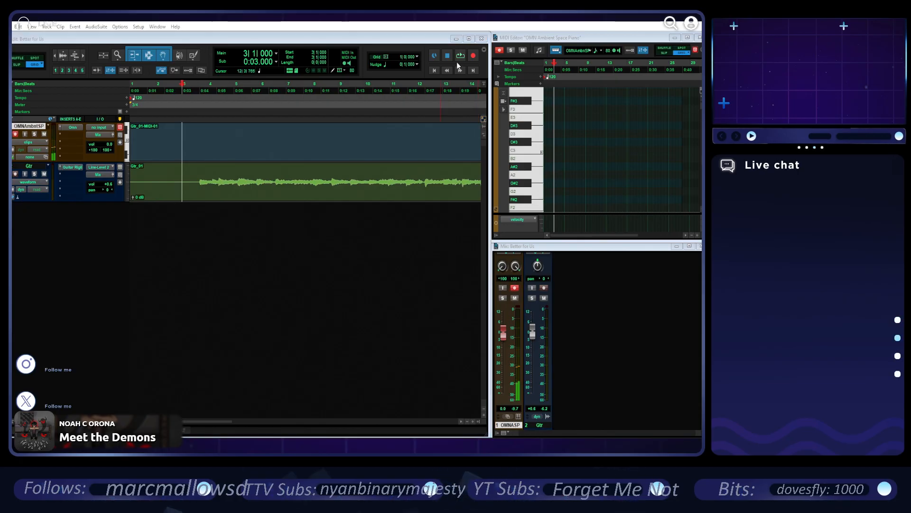
- Check layer B of the Ambient Space Piano patch in Omnisphere, close the plug-in, and play the guitar take again from bar 3
{"action": "left_click", "coordinate": [73, 128]}
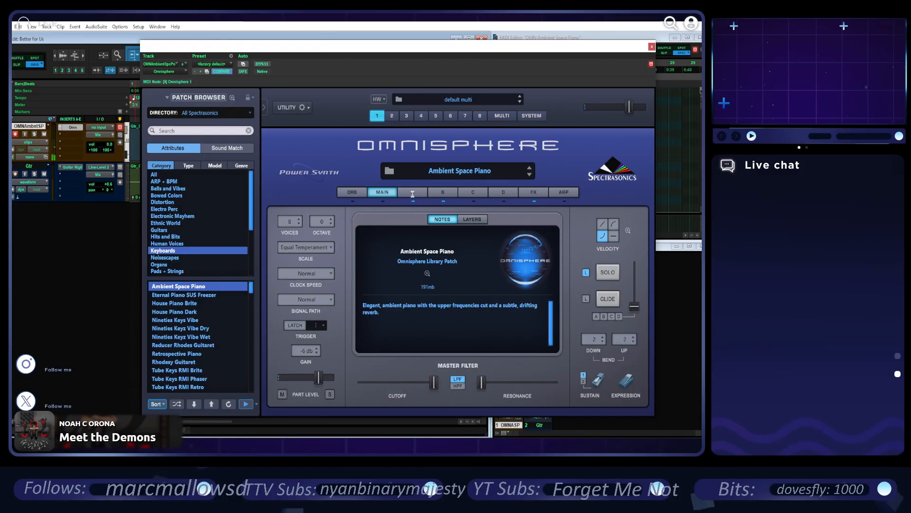
{"action": "left_click", "coordinate": [443, 193]}
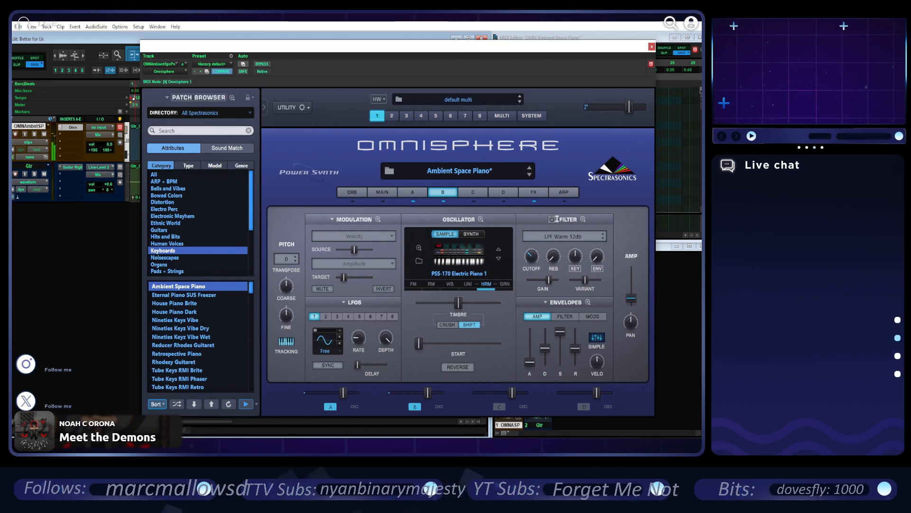
{"action": "left_click", "coordinate": [651, 48]}
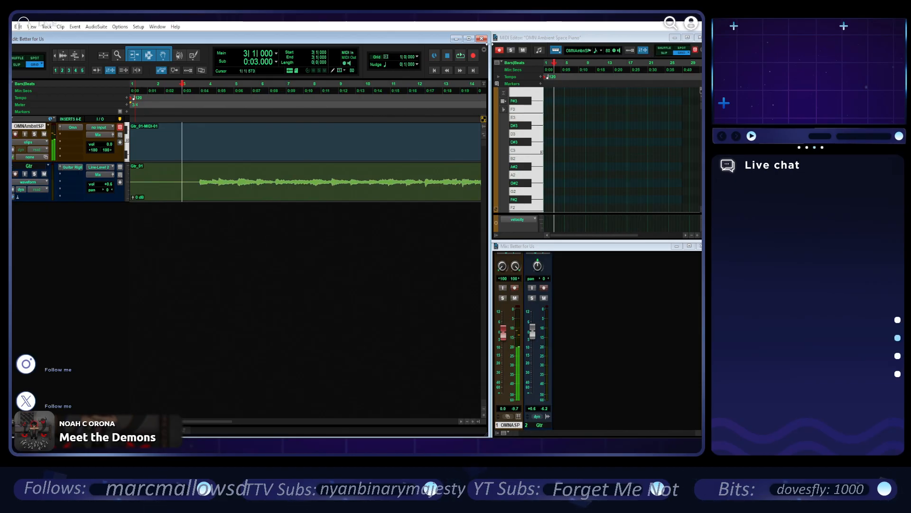
{"action": "left_click", "coordinate": [463, 57]}
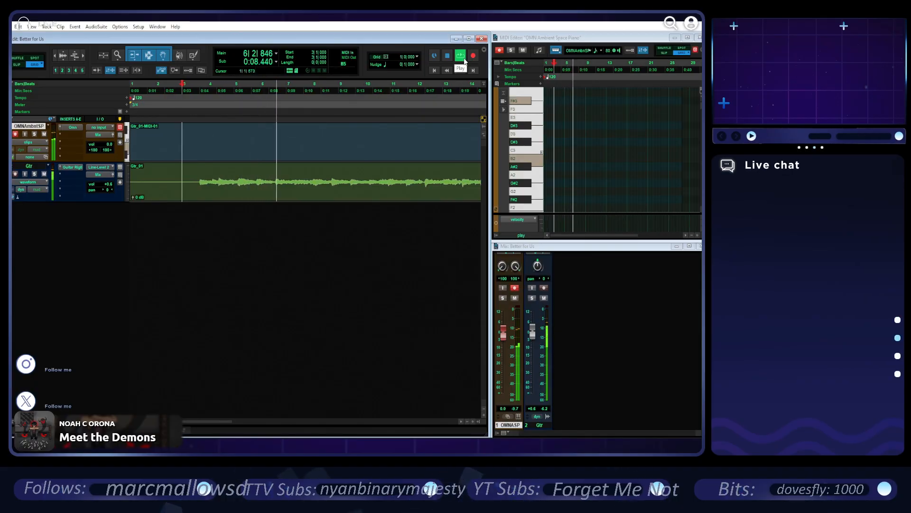
{"action": "left_click", "coordinate": [448, 56]}
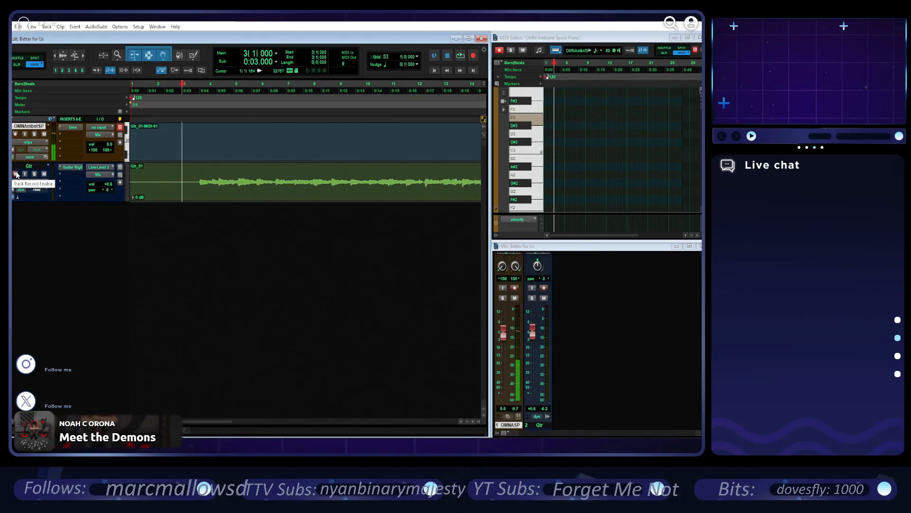
- Maximize the MIDI Editor and draw a two-bar chord of E3, G#3 and B3 starting at bar 1
{"action": "left_click", "coordinate": [325, 146]}
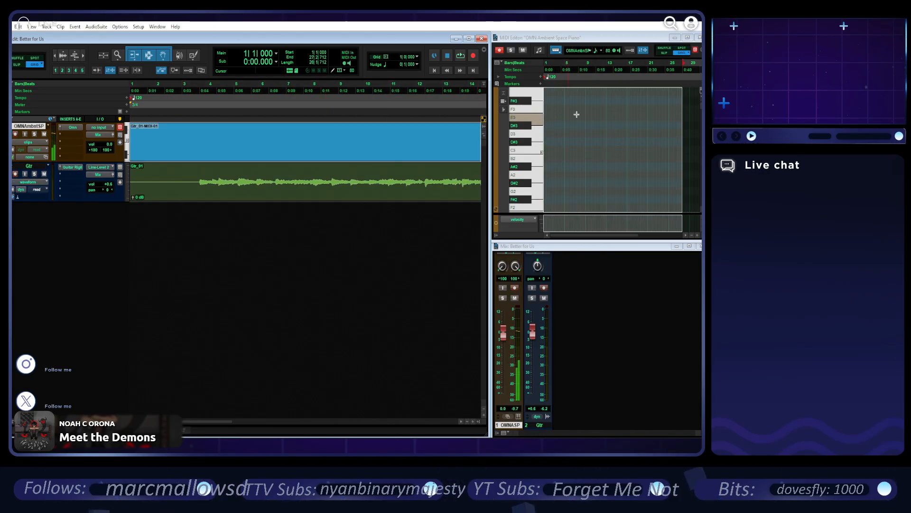
{"action": "left_click", "coordinate": [688, 37]}
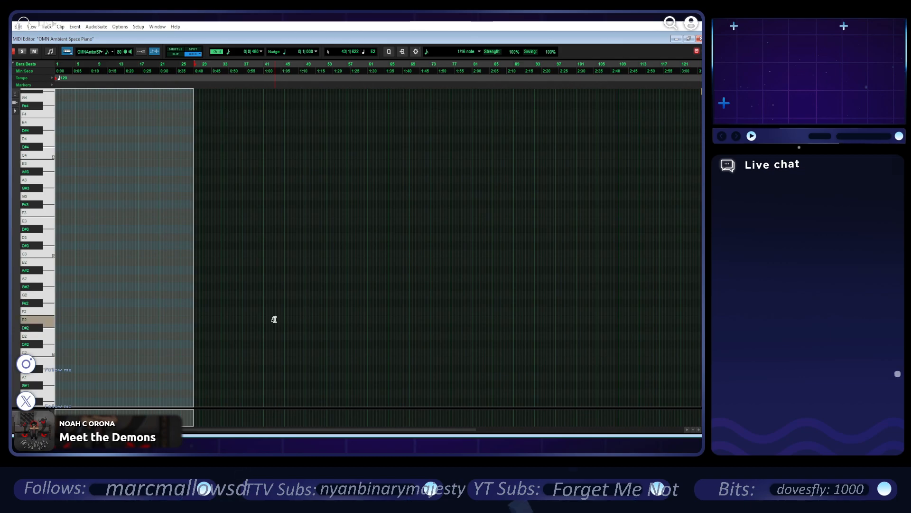
{"action": "key", "text": "ctrl+]"}
{"action": "key", "text": "ctrl+]"}
{"action": "key", "text": "ctrl+]"}
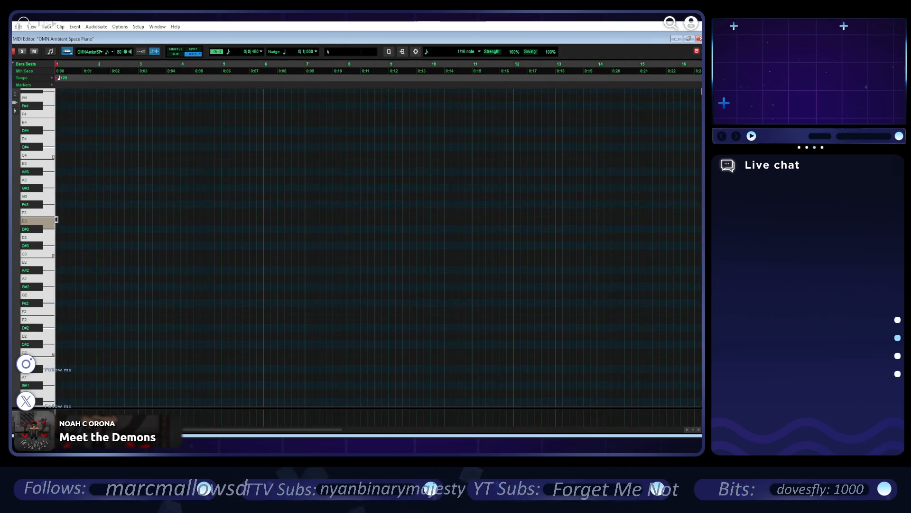
{"action": "key", "text": "space"}
{"action": "left_click_drag", "start_coordinate": [81, 201], "coordinate": [138, 183]}
- Place short B2, D#3 and F#3 notes at the start of bar 3 as the second chord, auditioning the pitches
{"action": "left_click", "coordinate": [143, 264]}
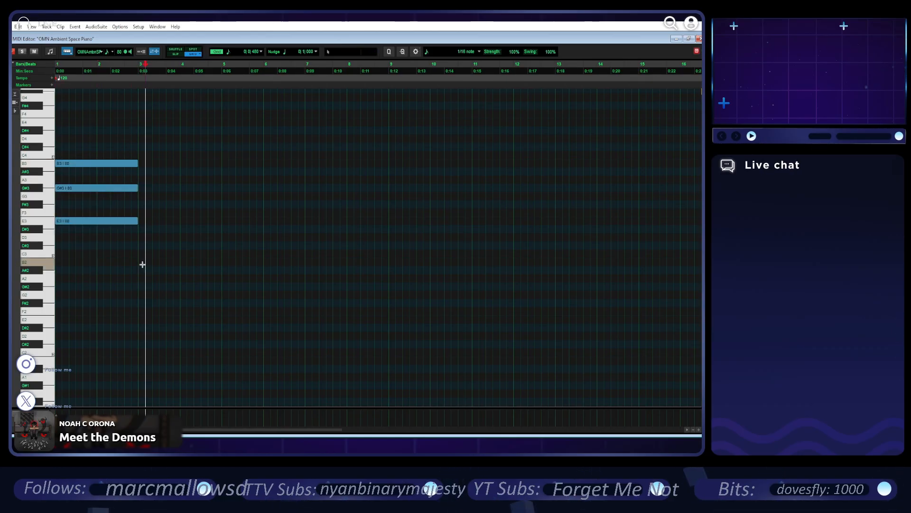
{"action": "left_click_drag", "start_coordinate": [139, 247], "coordinate": [144, 245]}
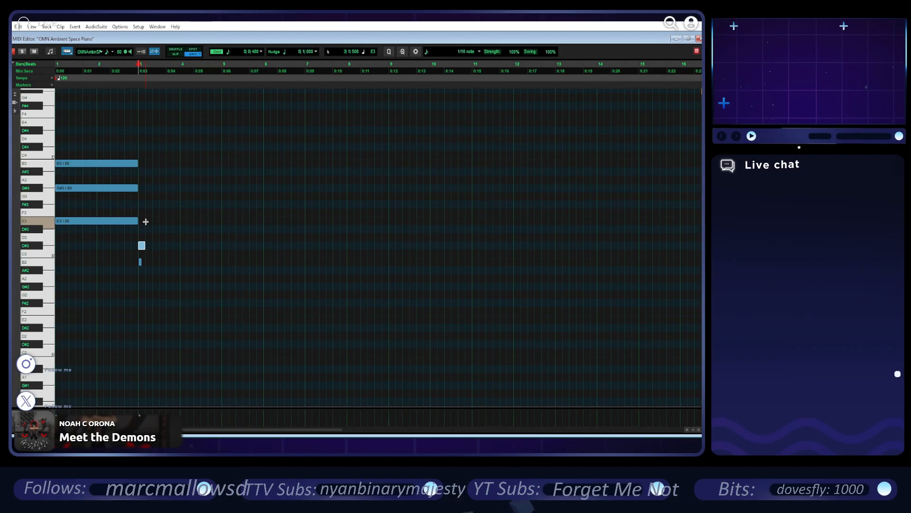
{"action": "left_click", "coordinate": [140, 212]}
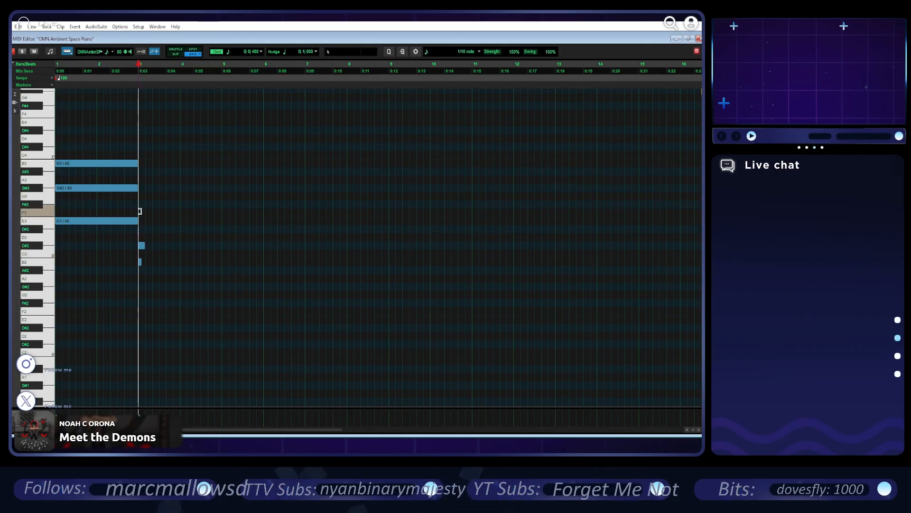
{"action": "left_click_drag", "start_coordinate": [141, 245], "coordinate": [141, 228]}
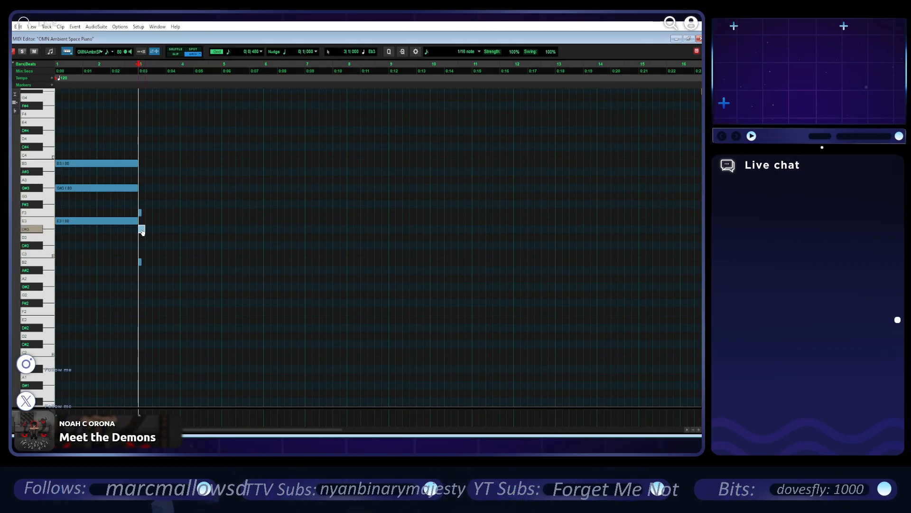
{"action": "left_click", "coordinate": [108, 129]}
{"action": "key", "text": "space"}
{"action": "key", "text": "space"}
{"action": "left_click_drag", "start_coordinate": [140, 213], "coordinate": [140, 205]}
{"action": "key", "text": "space"}
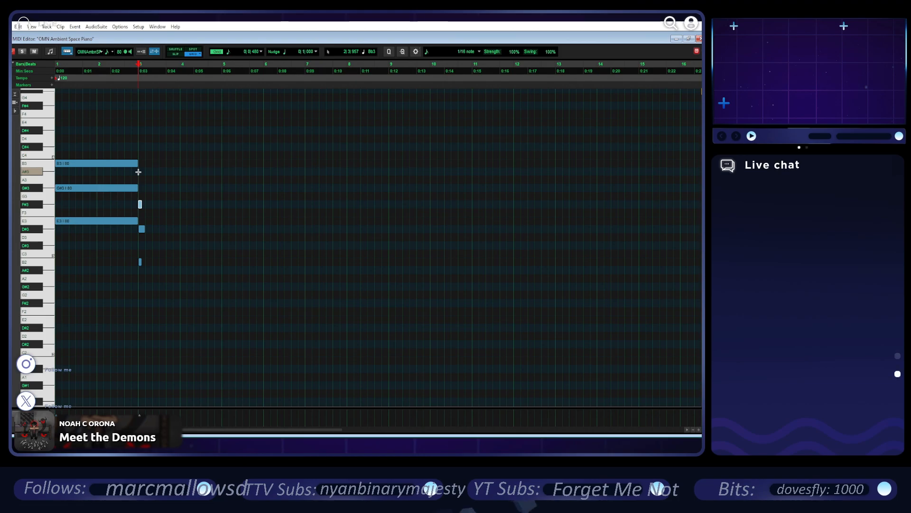
- Lengthen the second chord's three notes to the start of bar 5 and play back the chord change from bar 2
{"action": "left_click_drag", "start_coordinate": [155, 302], "coordinate": [221, 212]}
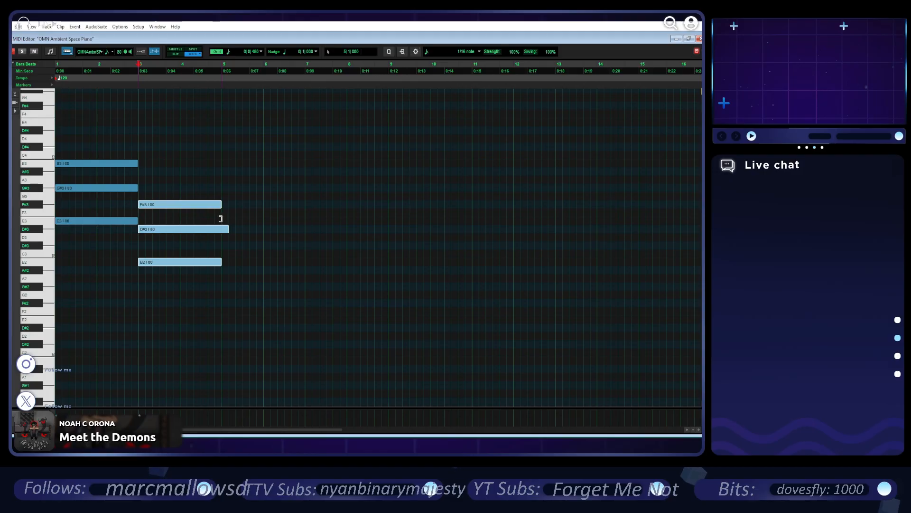
{"action": "left_click", "coordinate": [99, 140]}
{"action": "key", "text": "space"}
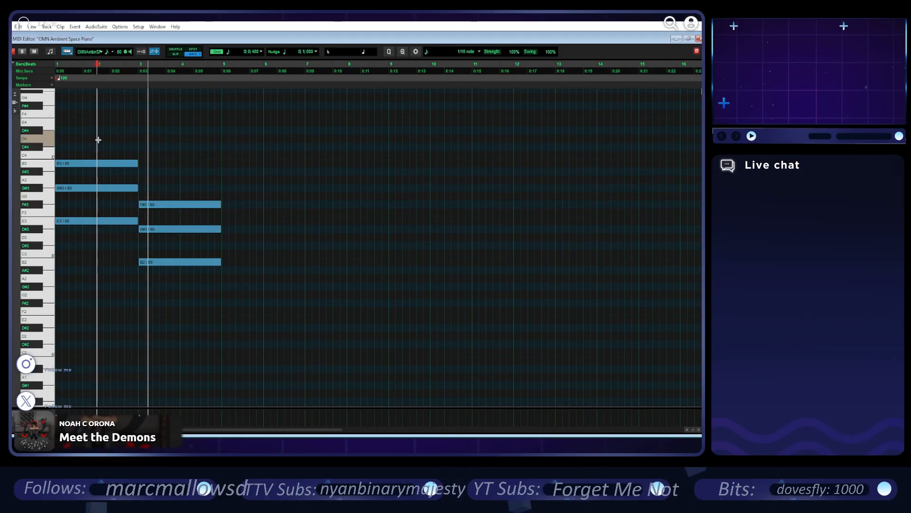
- Try the second chord's B2 note an octave higher at B3, play it back, and return the note to B2
{"action": "left_click", "coordinate": [184, 260]}
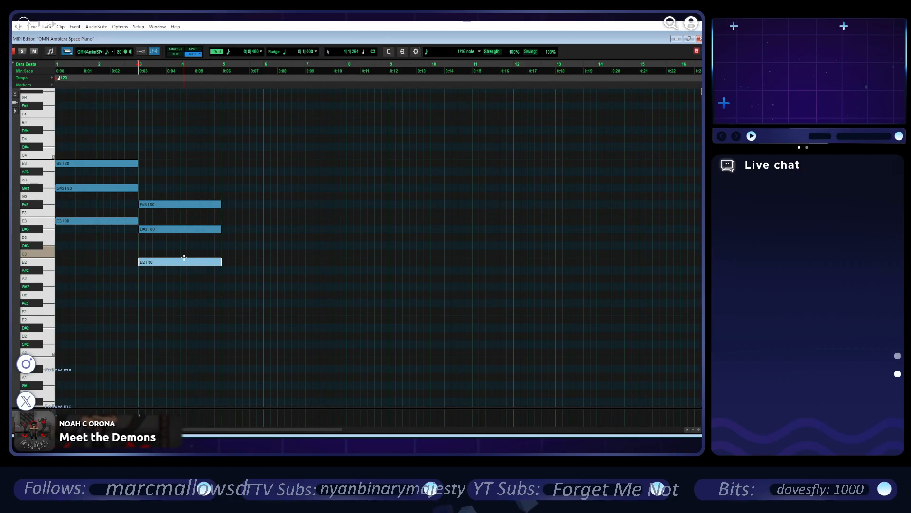
{"action": "key", "text": "shift+Up"}
{"action": "left_click", "coordinate": [223, 76]}
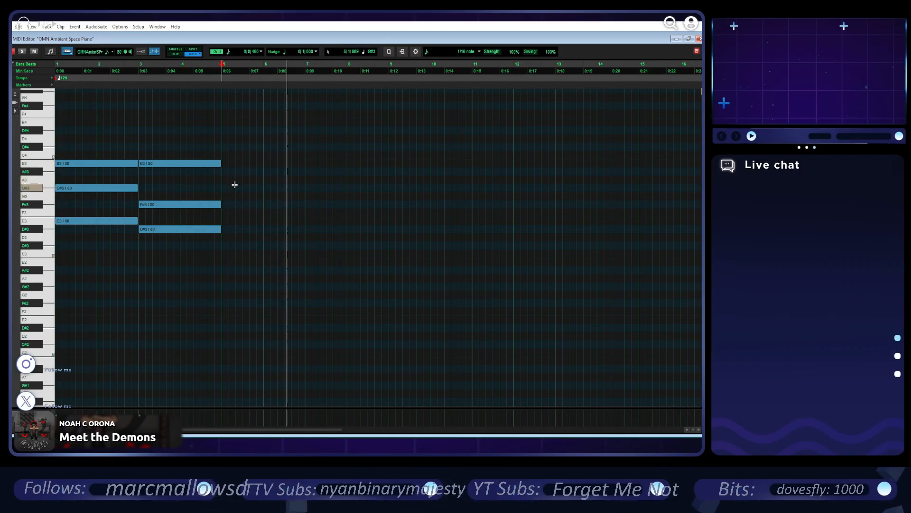
{"action": "key", "text": "space"}
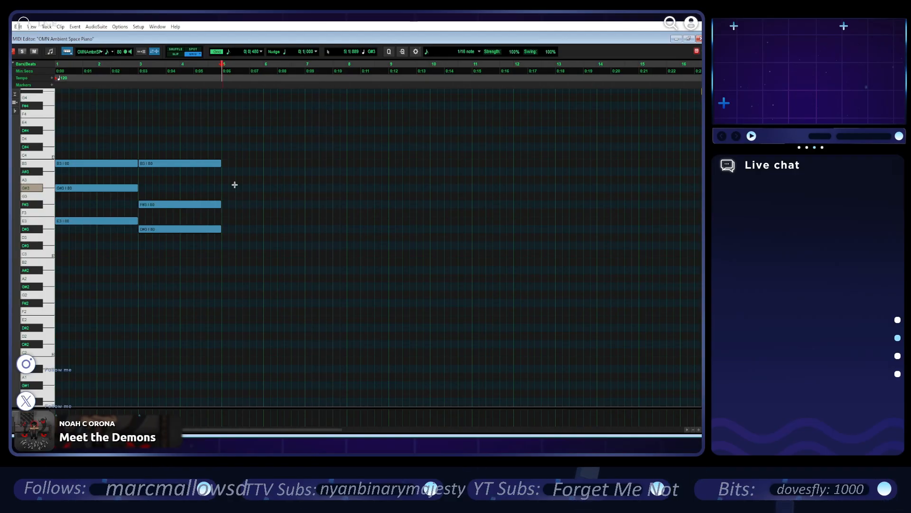
{"action": "mouse_move", "coordinate": [163, 260]}
{"action": "left_mouse_down"}
{"action": "mouse_move", "coordinate": [162, 163]}
{"action": "mouse_move", "coordinate": [166, 262]}
{"action": "mouse_move", "coordinate": [179, 262]}
{"action": "left_mouse_up"}
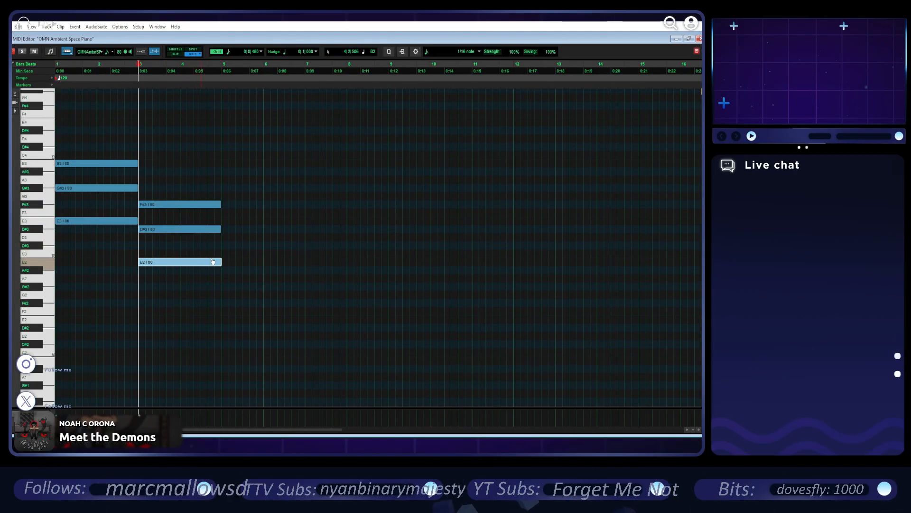
- Try a third chord at bar 5 with a two-bar D3 note and short F#3 and A3 notes
{"action": "left_click", "coordinate": [226, 244]}
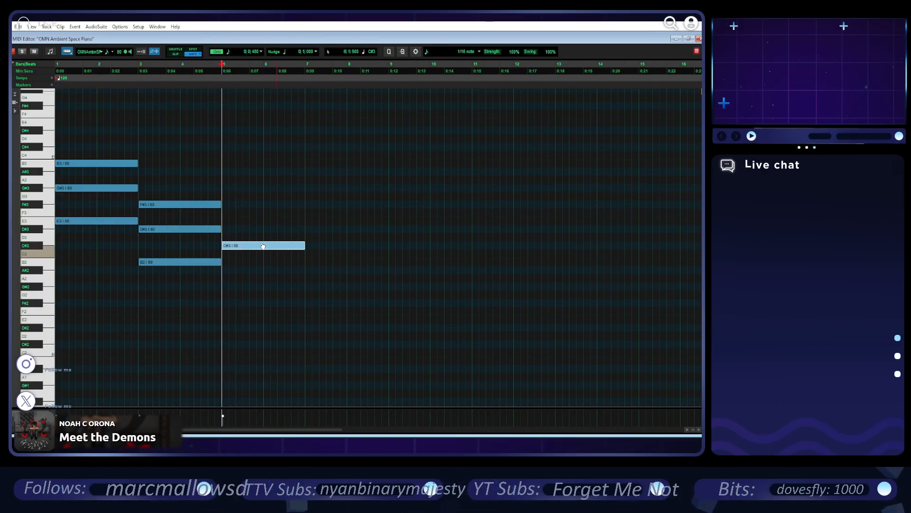
{"action": "left_click", "coordinate": [223, 221]}
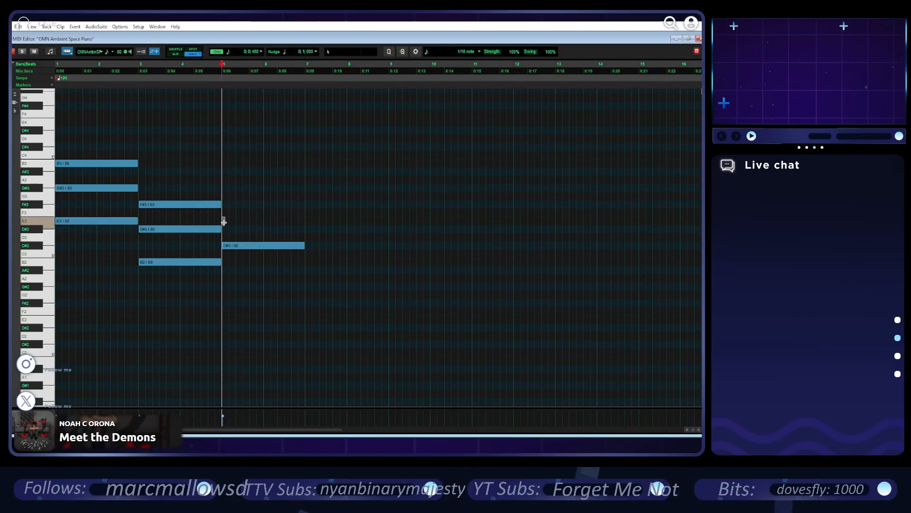
{"action": "left_click_drag", "start_coordinate": [238, 248], "coordinate": [225, 207]}
{"action": "left_click", "coordinate": [224, 189]}
{"action": "left_click", "coordinate": [224, 180]}
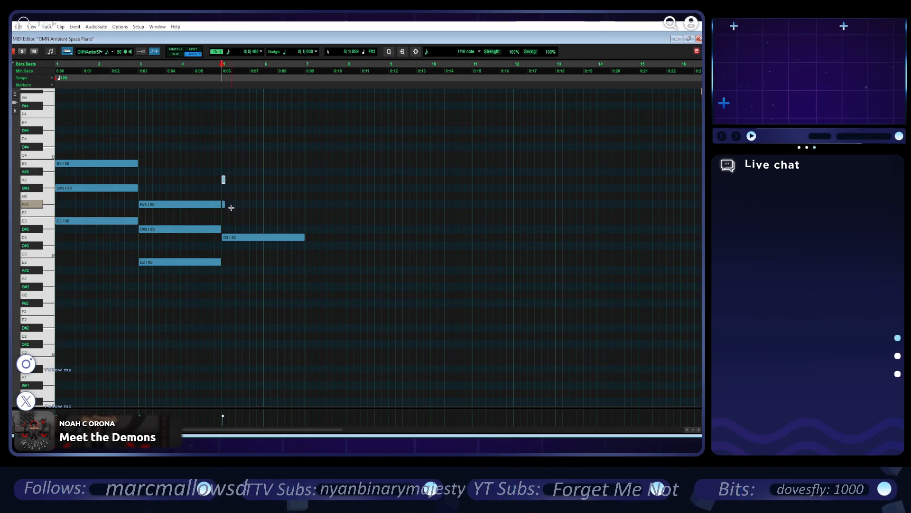
{"action": "left_click_drag", "start_coordinate": [231, 207], "coordinate": [224, 180]}
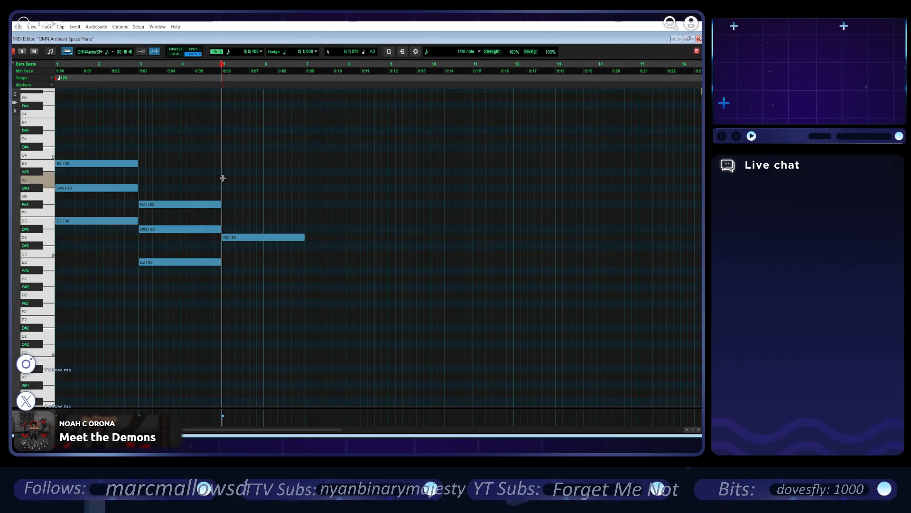
- Audition the D3 note from bar 5, shift it past bar 6, delete it, and resume playback
{"action": "key", "text": "space"}
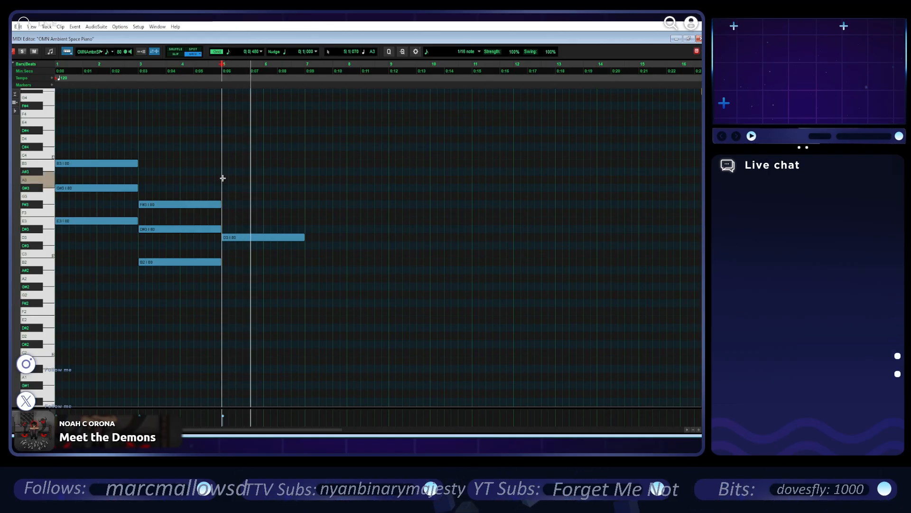
{"action": "key", "text": "space"}
{"action": "left_click_drag", "start_coordinate": [278, 238], "coordinate": [344, 238]}
{"action": "left_click", "coordinate": [324, 232]}
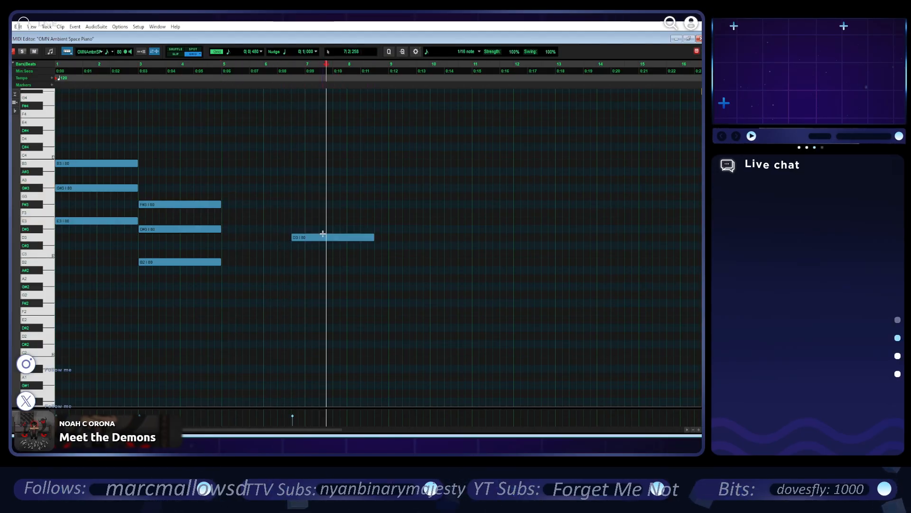
{"action": "left_click", "coordinate": [323, 238]}
{"action": "key", "text": "Delete"}
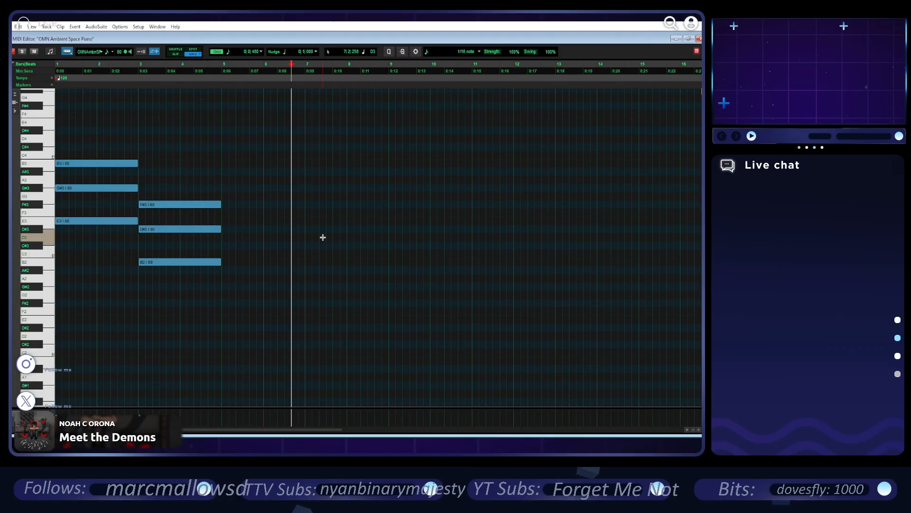
{"action": "key", "text": "space"}
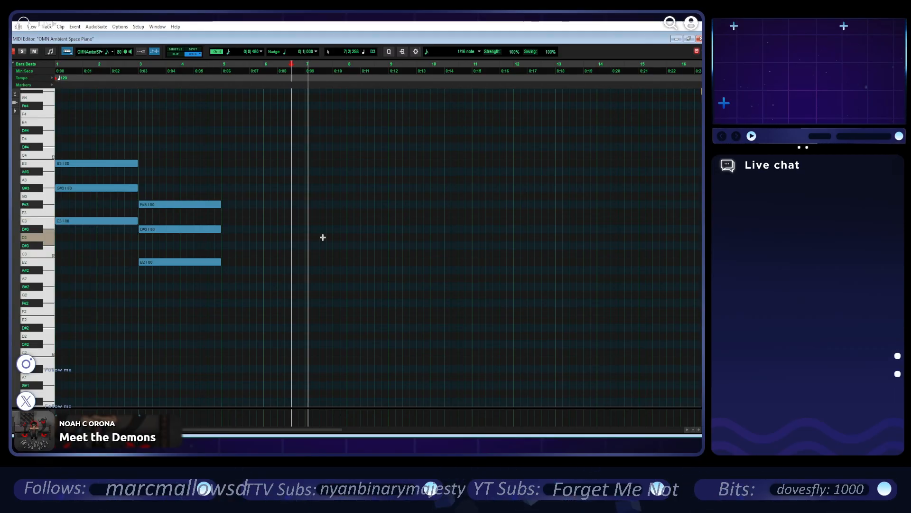
- Play the song from bar 5 and again from bar 2, comparing it with the piano track muted and unmuted
{"action": "left_click", "coordinate": [221, 69]}
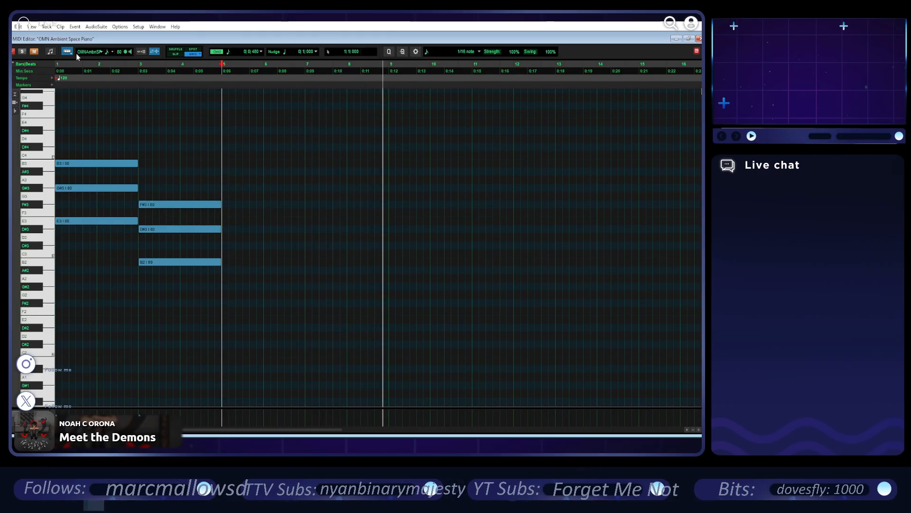
{"action": "left_click", "coordinate": [110, 69]}
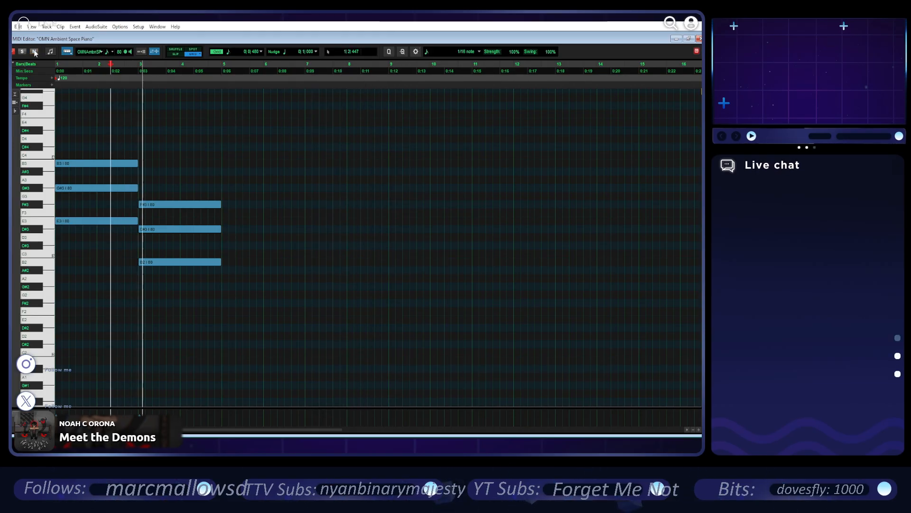
{"action": "left_click", "coordinate": [35, 50]}
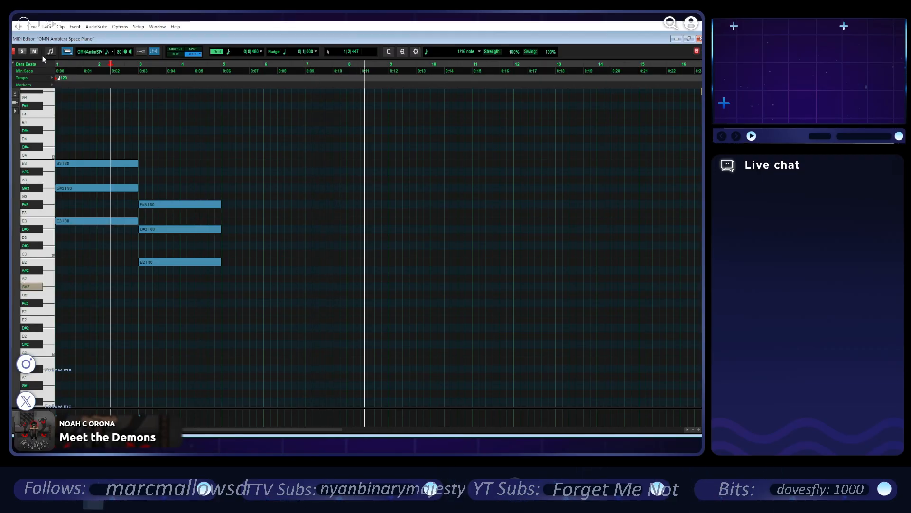
- Build a two-bar third chord at bar 5 from C#3, E3 and A#3 notes
{"action": "left_click", "coordinate": [224, 245]}
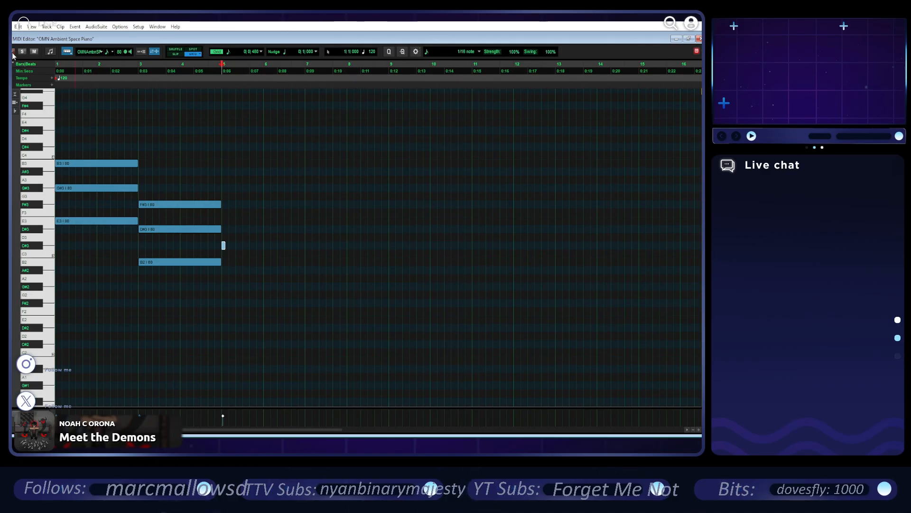
{"action": "left_click_drag", "start_coordinate": [253, 260], "coordinate": [274, 193]}
{"action": "left_click", "coordinate": [224, 221]}
{"action": "left_click", "coordinate": [224, 188]}
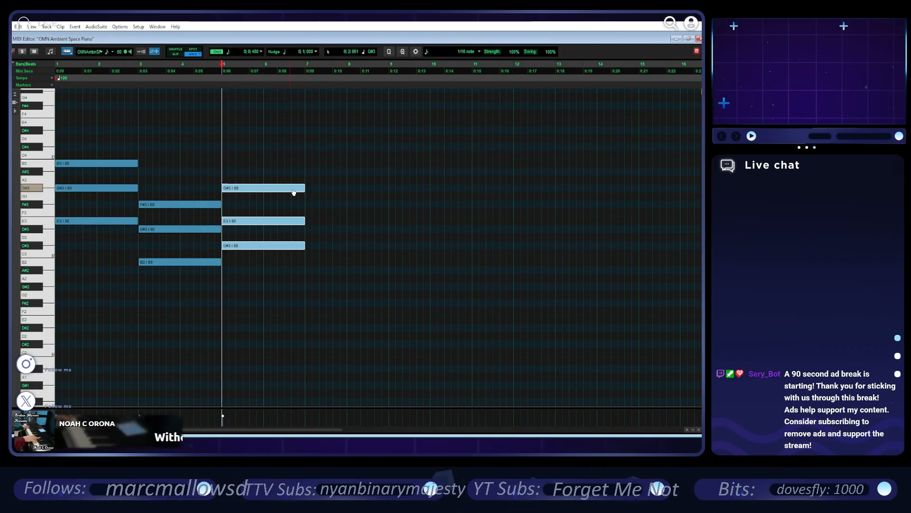
{"action": "left_click", "coordinate": [288, 190]}
{"action": "left_click_drag", "start_coordinate": [265, 190], "coordinate": [271, 174]}
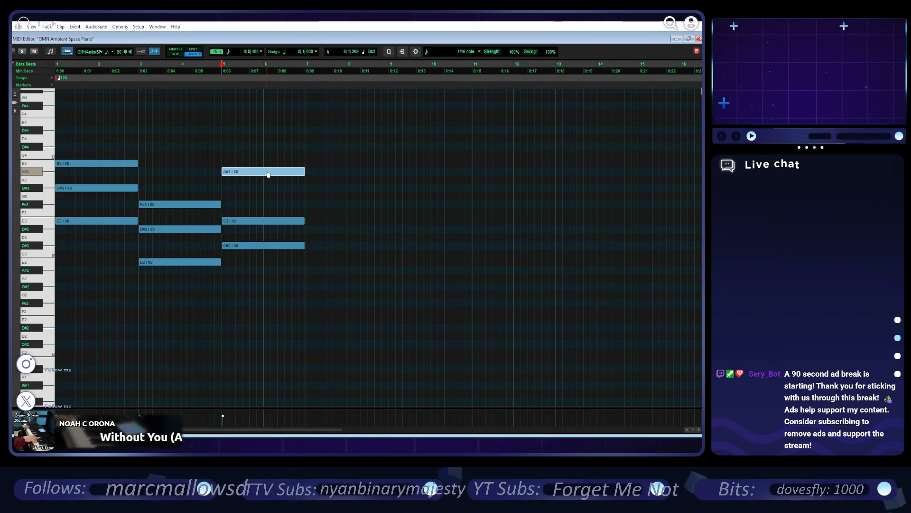
- Try the third chord's A#3 note an octave lower at A#2, play it from bar 3, and return the note to A#3
{"action": "key", "text": "shift+minus"}
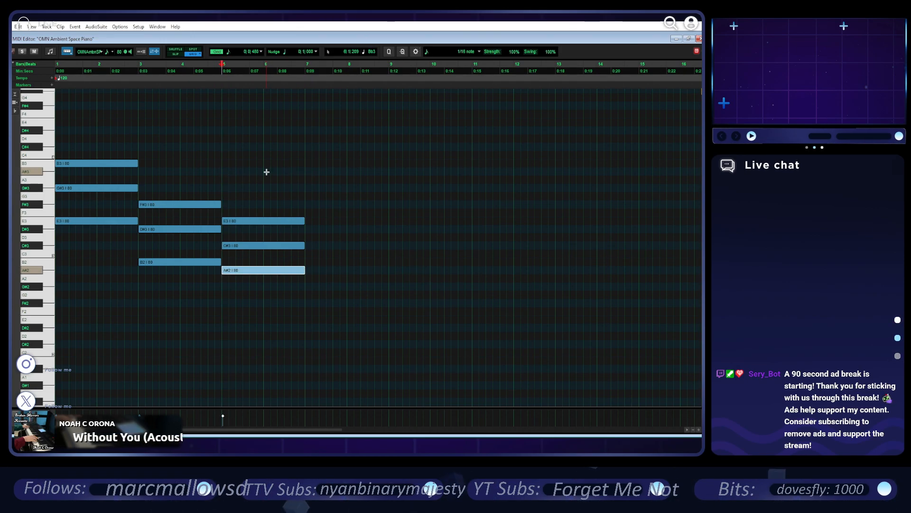
{"action": "left_click", "coordinate": [137, 129]}
{"action": "key", "text": "space"}
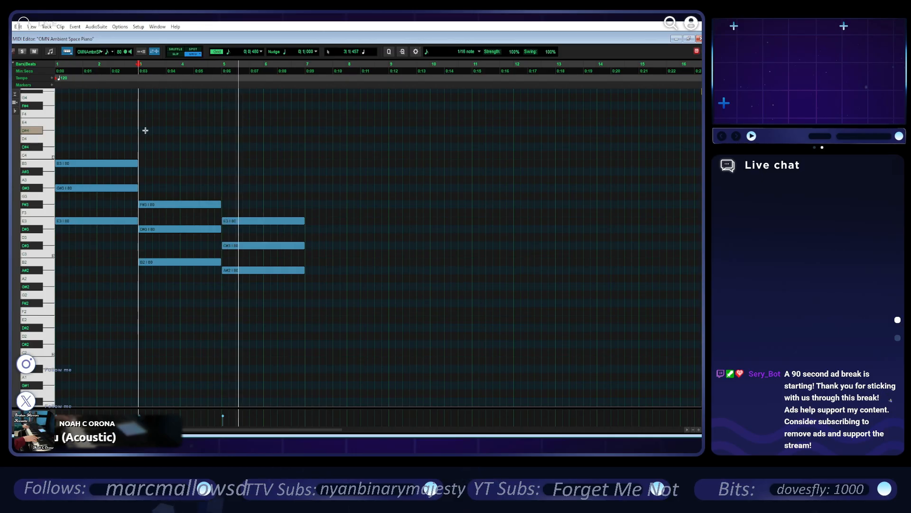
{"action": "key", "text": "space"}
{"action": "left_click", "coordinate": [302, 282]}
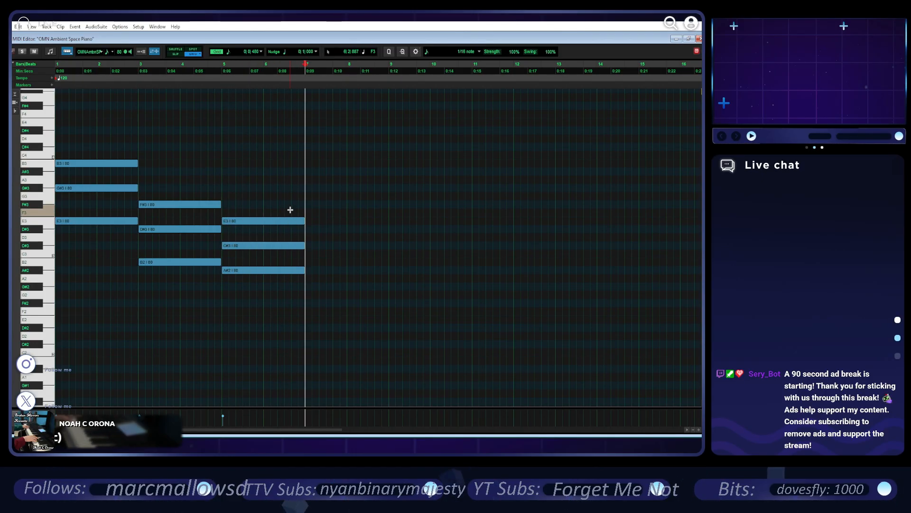
{"action": "left_click", "coordinate": [278, 257]}
{"action": "left_click_drag", "start_coordinate": [274, 277], "coordinate": [271, 222]}
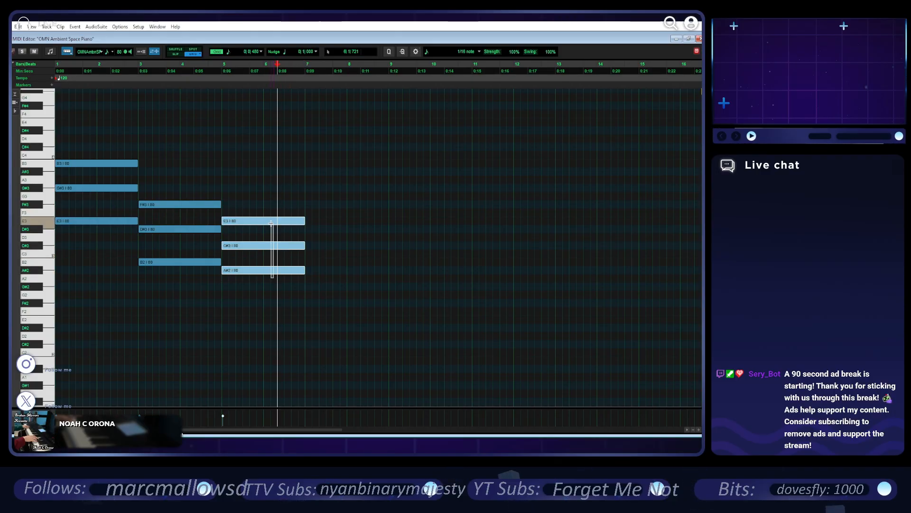
{"action": "left_click", "coordinate": [287, 277]}
{"action": "left_click", "coordinate": [286, 270]}
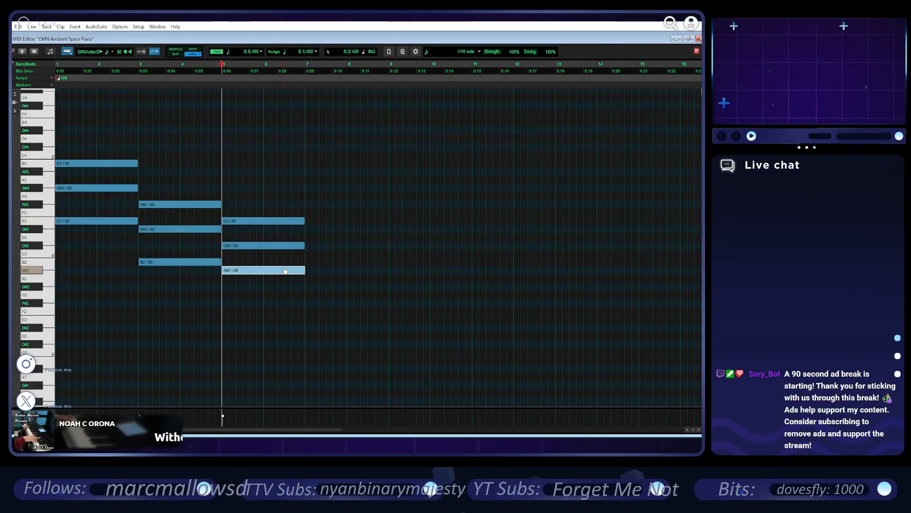
{"action": "key", "text": "shift+Up"}
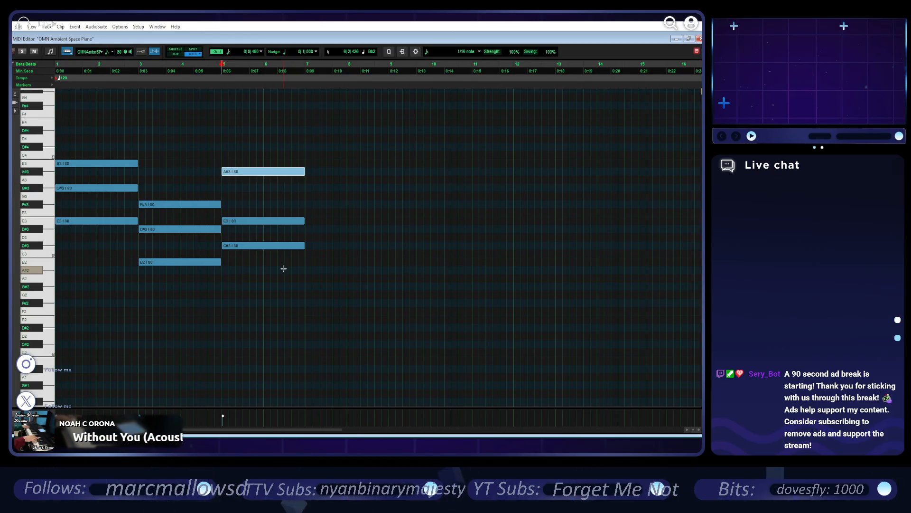
- Raise the third chord's E3 note to F#3 and audition the chord's notes
{"action": "left_click_drag", "start_coordinate": [270, 221], "coordinate": [266, 205]}
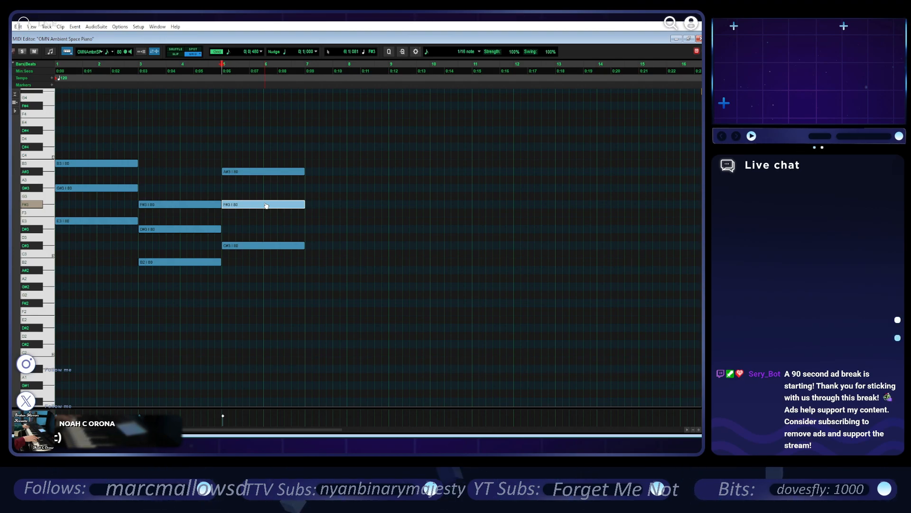
{"action": "left_click", "coordinate": [260, 245]}
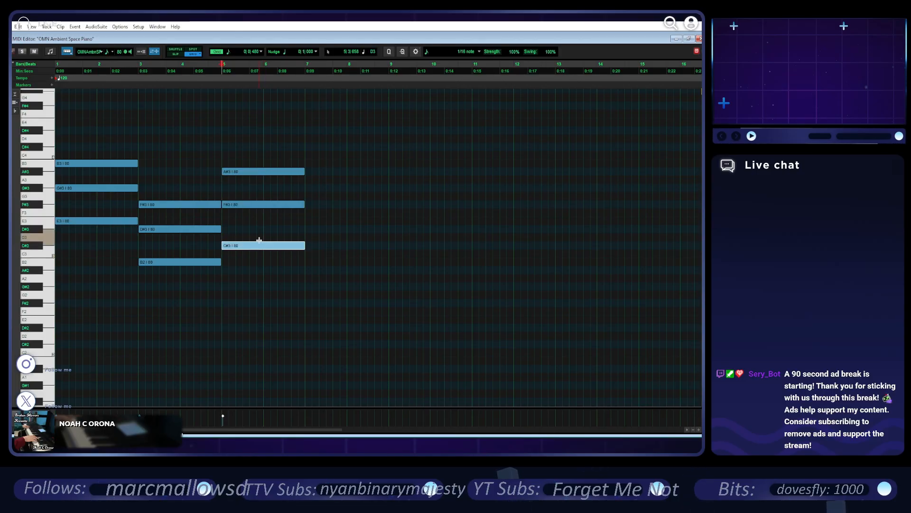
{"action": "left_click", "coordinate": [256, 171]}
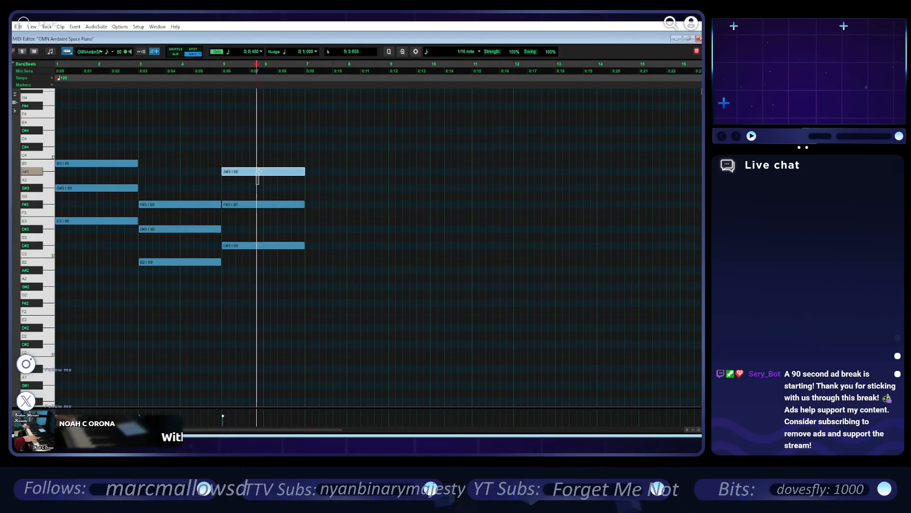
{"action": "left_click", "coordinate": [262, 204]}
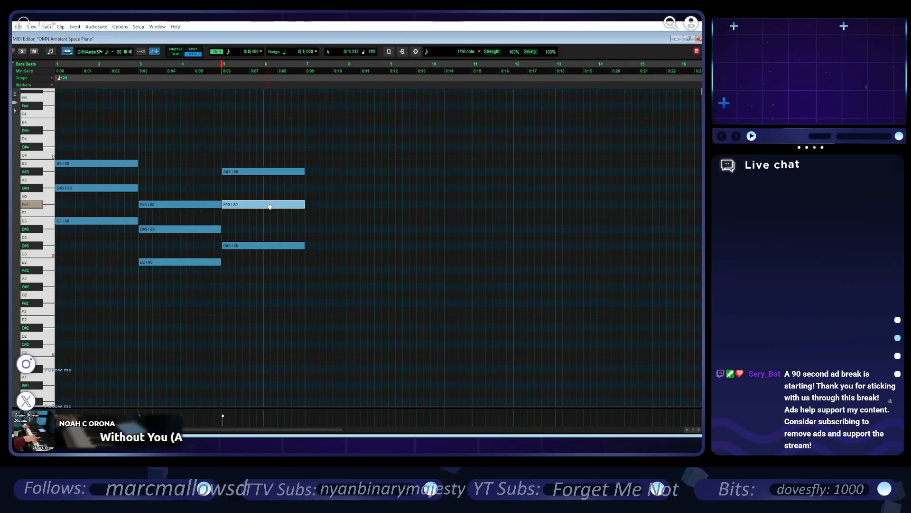
{"action": "left_click_drag", "start_coordinate": [279, 261], "coordinate": [285, 172]}
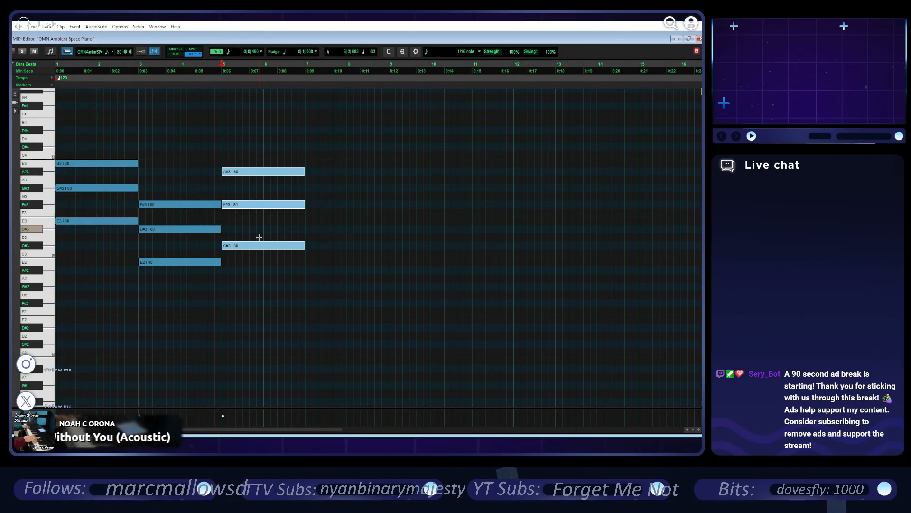
- Raise the third chord's C#3 note an octave to C#4 and play the chord back
{"action": "left_click_drag", "start_coordinate": [259, 260], "coordinate": [260, 240]}
{"action": "key", "text": "shift+super+Up"}
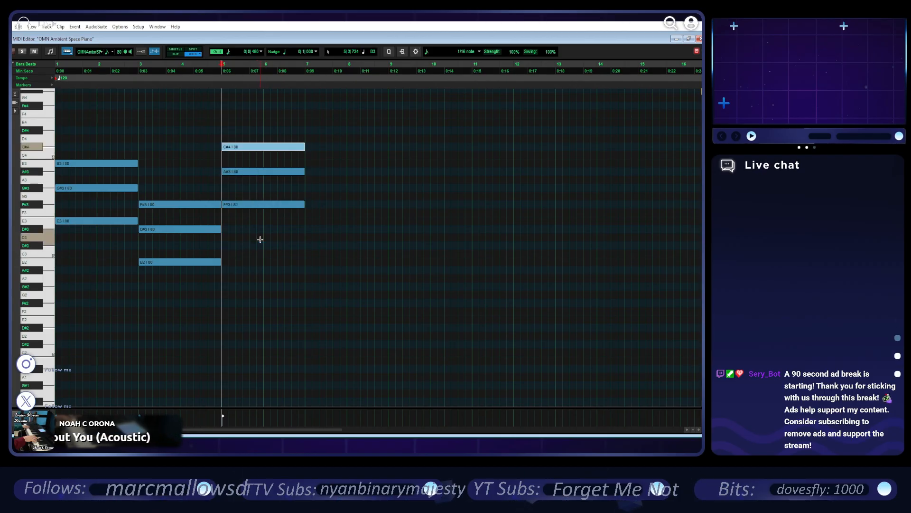
{"action": "left_click", "coordinate": [158, 153]}
{"action": "left_click", "coordinate": [264, 112]}
{"action": "key", "text": "space"}
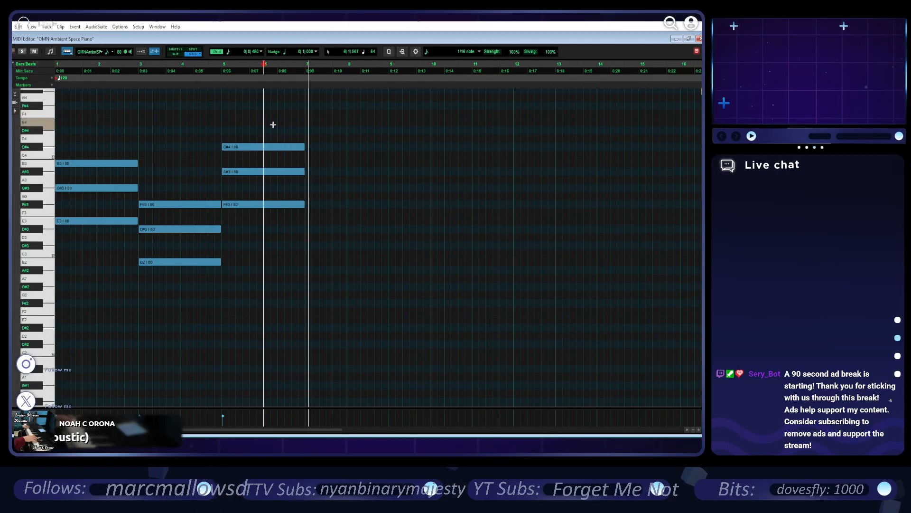
{"action": "key", "text": "space"}
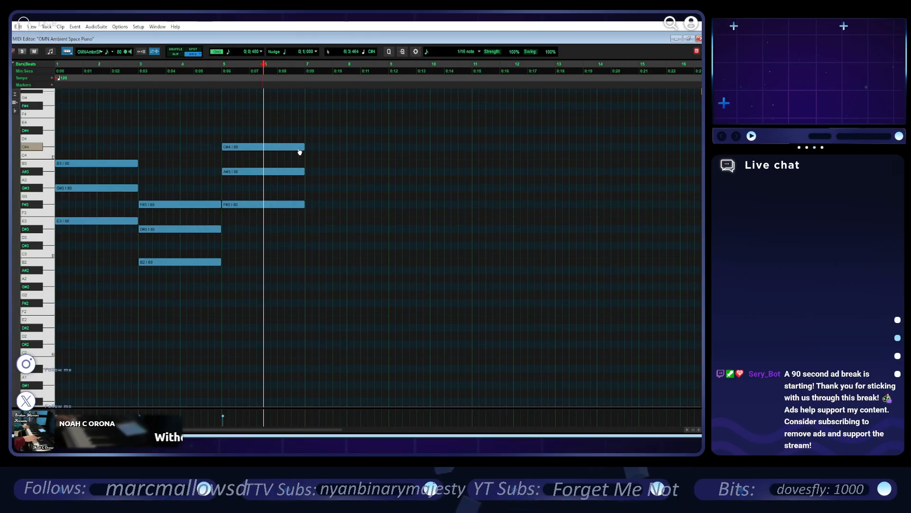
- Add a fourth chord at bar 7 with G#2, B2 and D#3 notes
{"action": "left_click", "coordinate": [306, 285]}
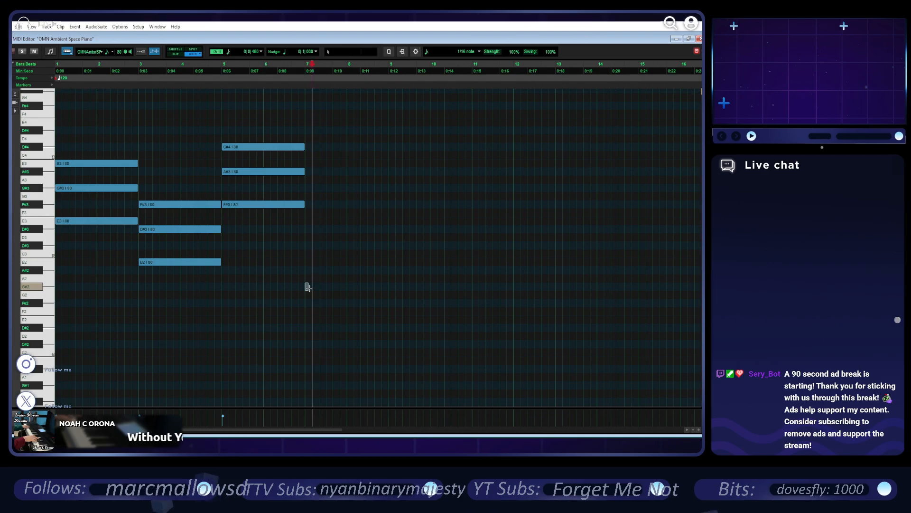
{"action": "left_click_drag", "start_coordinate": [307, 287], "coordinate": [339, 287]}
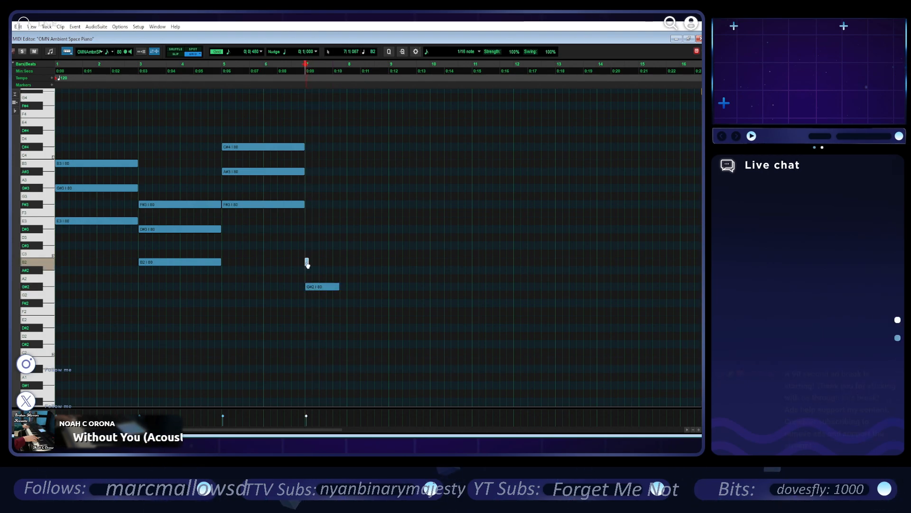
{"action": "left_click_drag", "start_coordinate": [307, 262], "coordinate": [345, 262]}
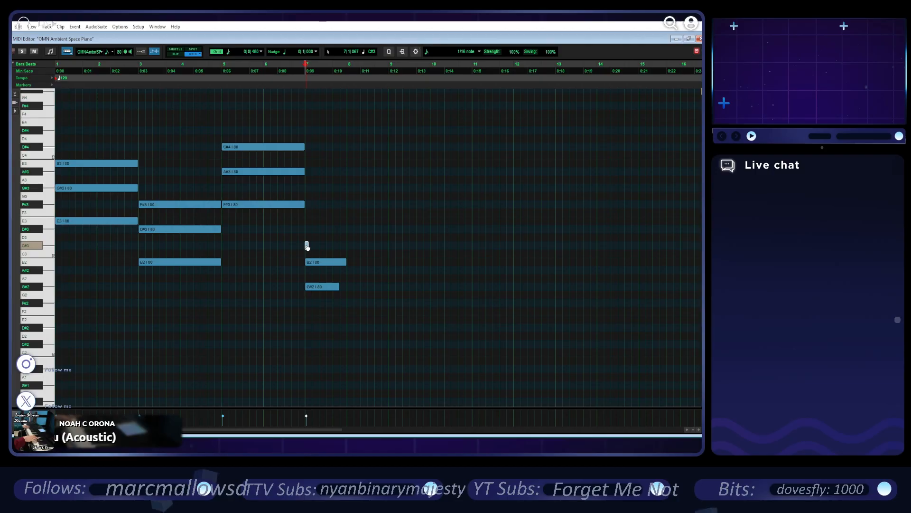
{"action": "left_click", "coordinate": [314, 286]}
{"action": "left_click_drag", "start_coordinate": [313, 277], "coordinate": [308, 229]}
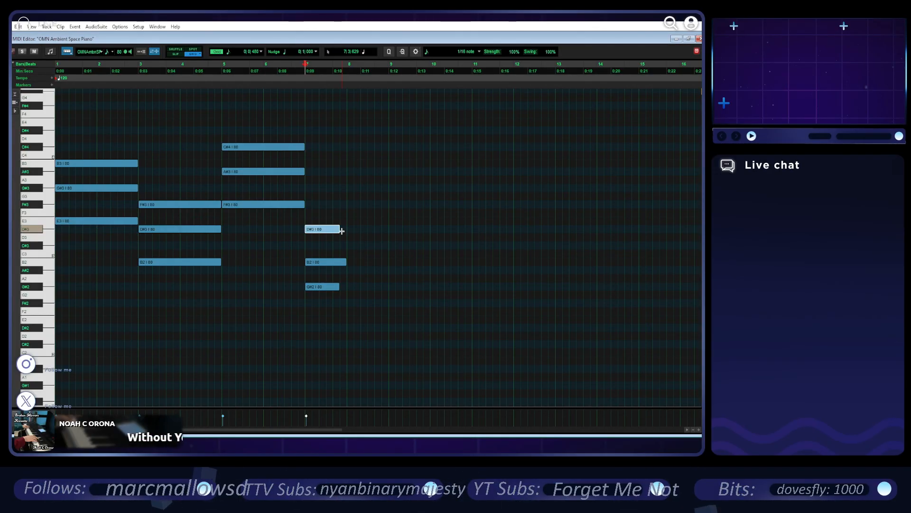
- Lengthen the fourth chord's three notes to the start of bar 9
{"action": "left_click", "coordinate": [326, 264]}
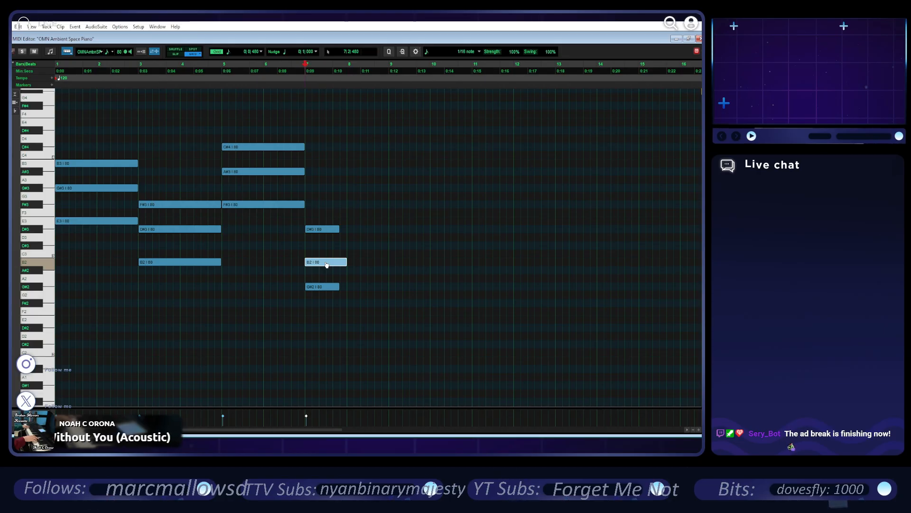
{"action": "left_click_drag", "start_coordinate": [326, 298], "coordinate": [389, 231]}
{"action": "left_click", "coordinate": [387, 263]}
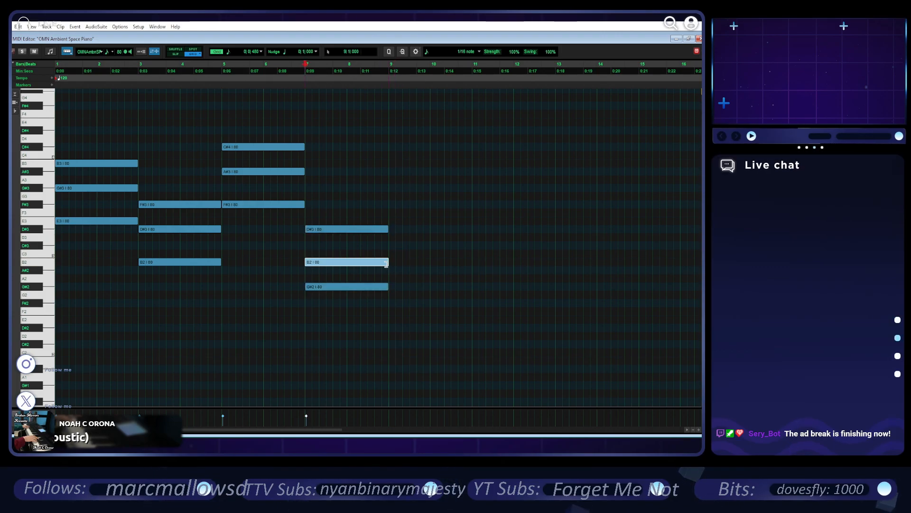
- Raise the second chord's B2 note and the fourth chord's G#2 and B2 notes by one octave
{"action": "left_click", "coordinate": [695, 40]}
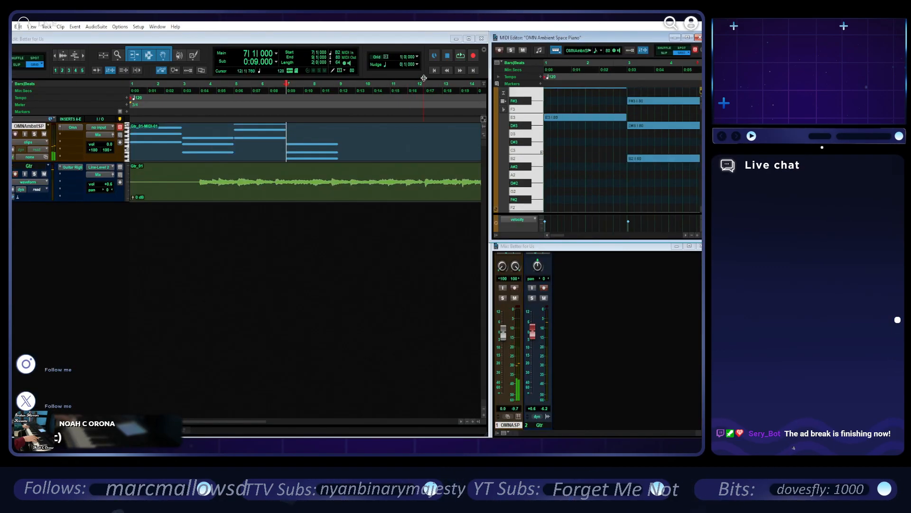
{"action": "left_click", "coordinate": [688, 37]}
{"action": "left_click_drag", "start_coordinate": [325, 319], "coordinate": [199, 250]}
{"action": "key", "text": "shift+KP_Add"}
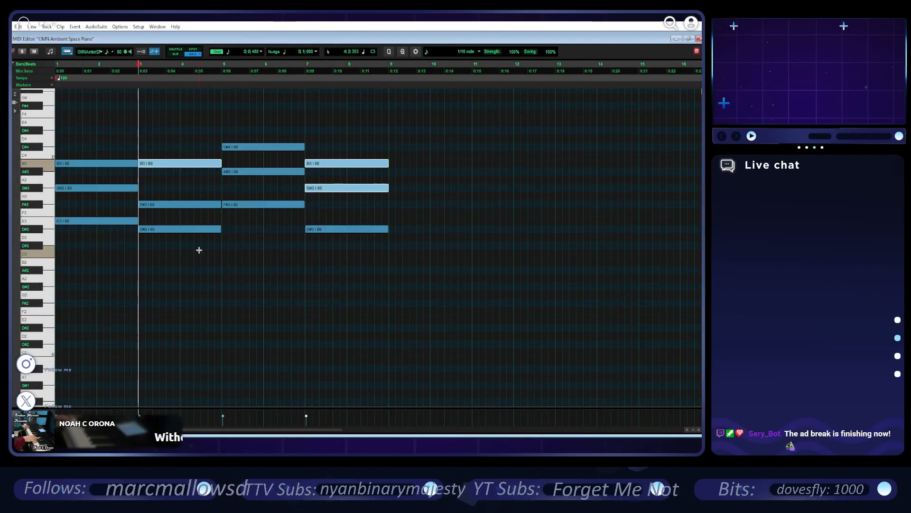
- Play the four-chord progression from the beginning with the piano track soloed
{"action": "key", "text": "Return"}
{"action": "key", "text": "space"}
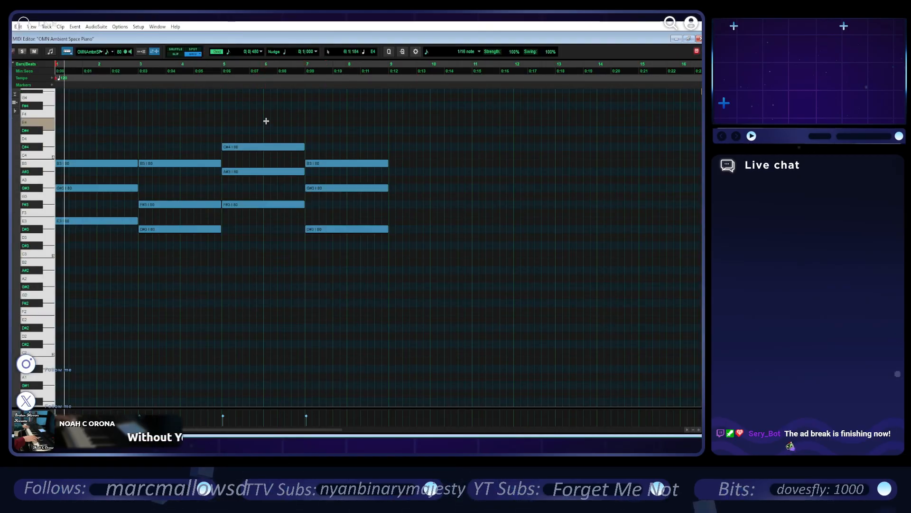
{"action": "left_click", "coordinate": [22, 52]}
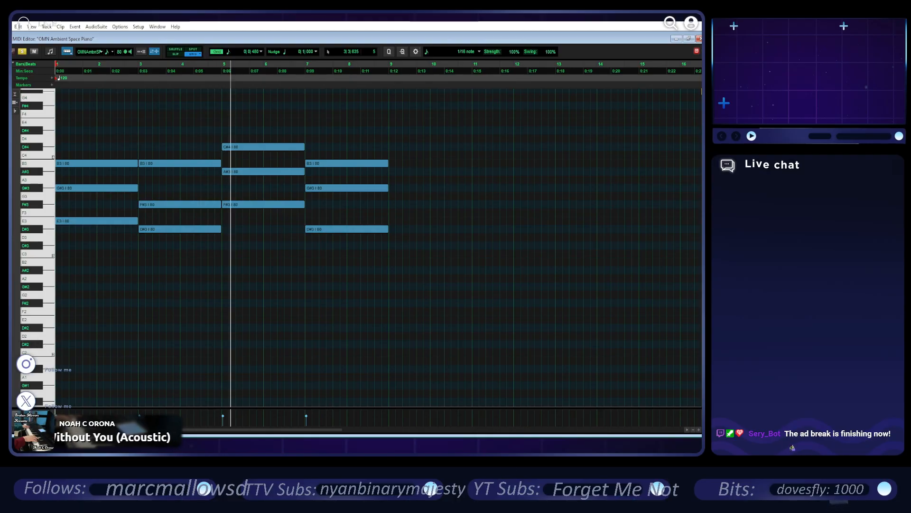
- Switch to the Notepad lyrics and insert a blank line above the "Is it better for us" section
{"action": "key", "text": "alt+Tab"}
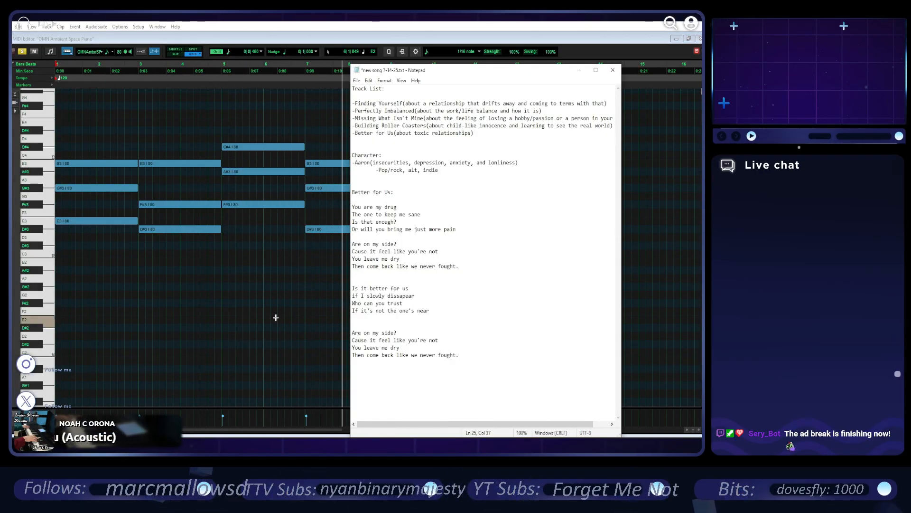
{"action": "key", "text": "Return"}
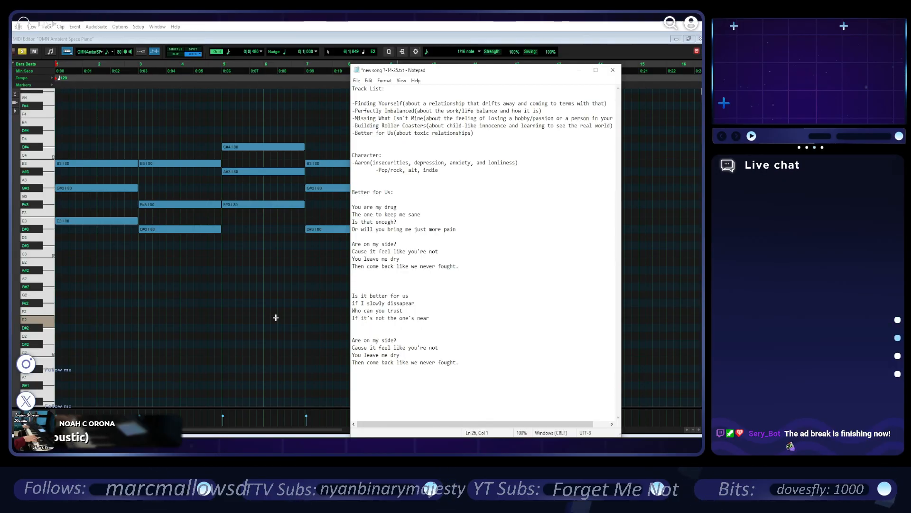
- Return to the Pro Tools Edit window, then unsolo and mute the piano track to hear the guitar alone
{"action": "left_click", "coordinate": [462, 39]}
{"action": "left_click", "coordinate": [688, 39]}
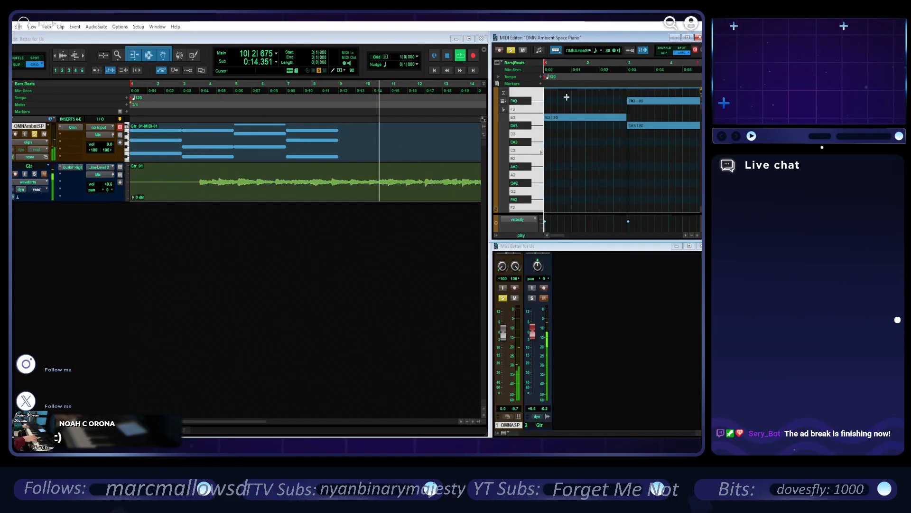
{"action": "left_click", "coordinate": [35, 133]}
{"action": "left_click", "coordinate": [44, 134]}
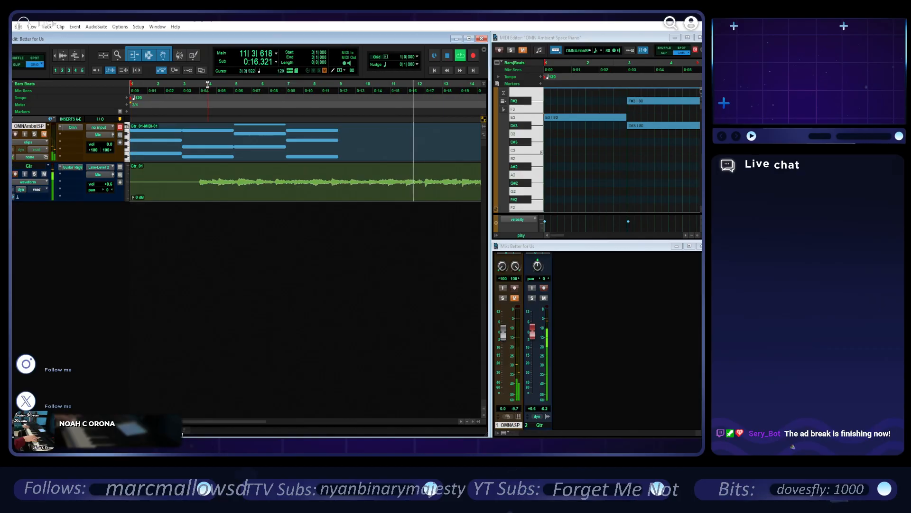
- Trim the silent start off the guitar clip, align the clip to bar 1, and play it back
{"action": "left_click_drag", "start_coordinate": [132, 185], "coordinate": [153, 193]}
{"action": "key", "text": "space"}
{"action": "key", "text": "space"}
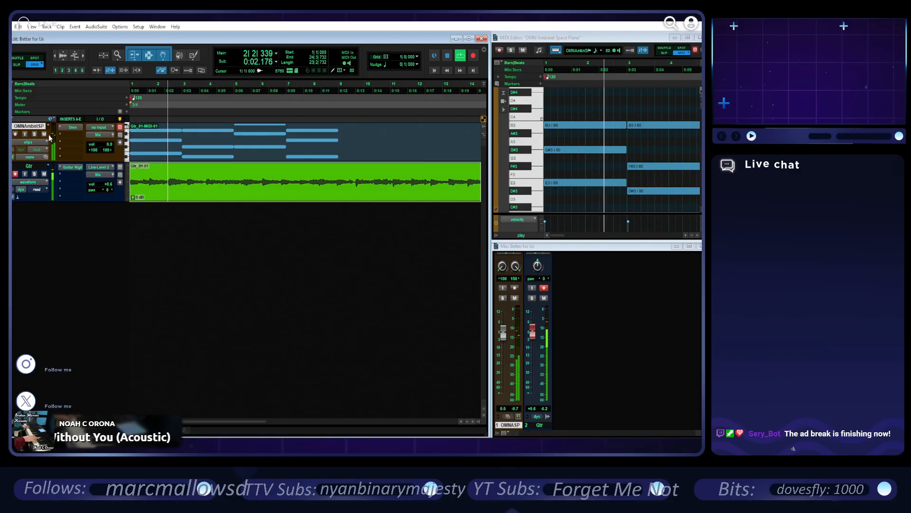
- Stop playback and try session tempos of 135 and 140 BPM at the start of the song
{"action": "key", "text": "space"}
{"action": "double_click", "coordinate": [133, 98]}
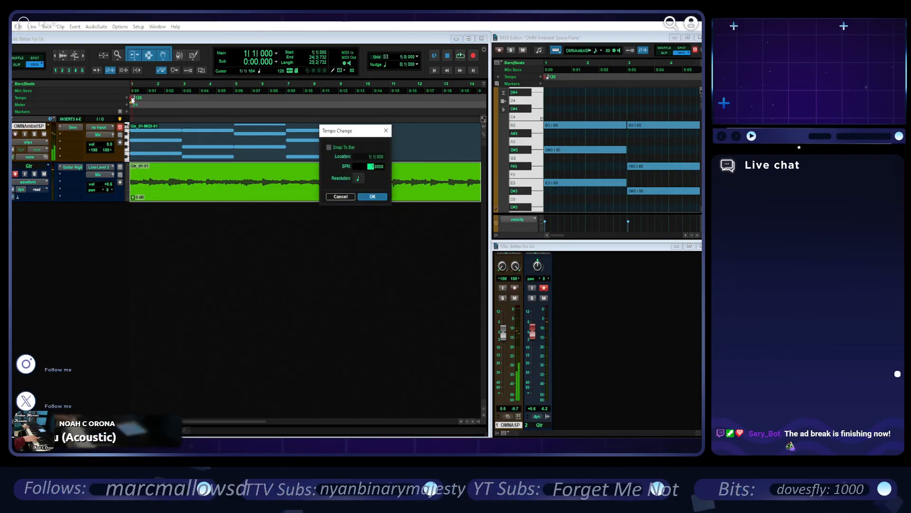
{"action": "type", "text": "135."}
{"action": "key", "text": "Return"}
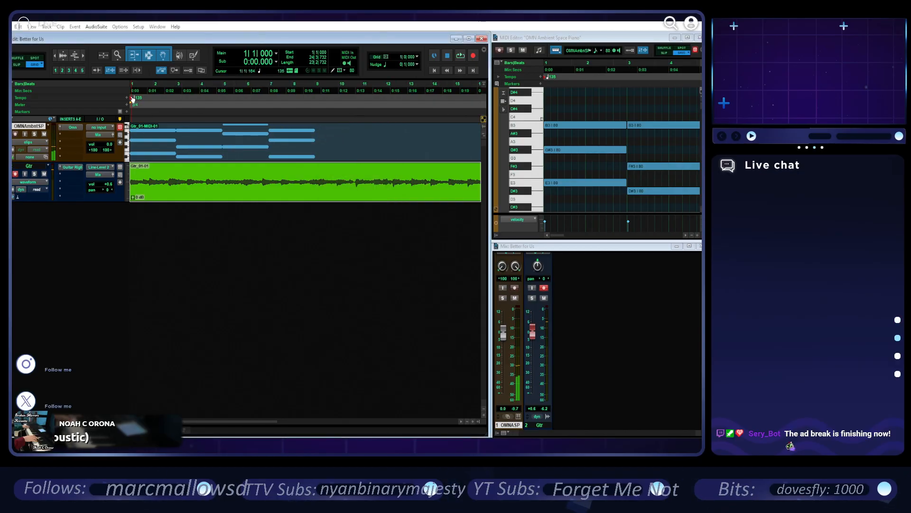
{"action": "double_click", "coordinate": [132, 99]}
{"action": "type", "text": "140"}
{"action": "key", "text": "Return"}
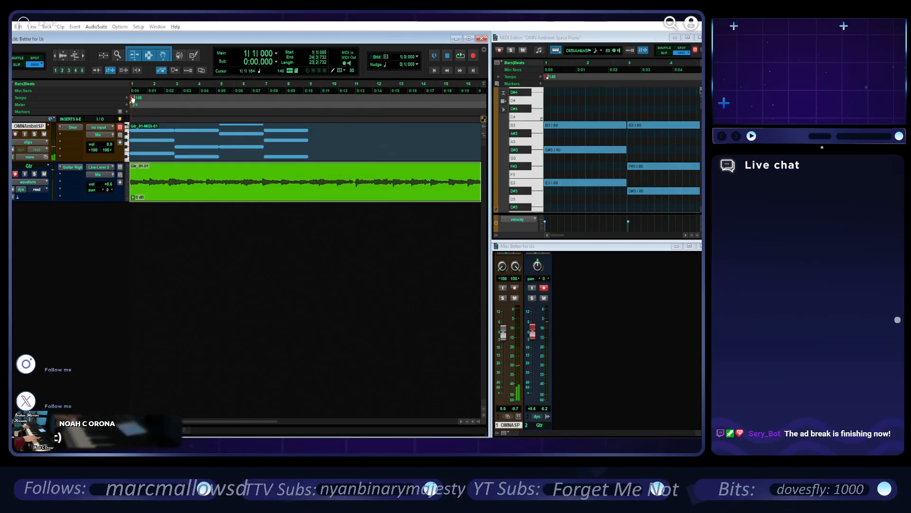
- Try session tempos of 150 and 160 BPM, playing the guitar from the start after each change
{"action": "double_click", "coordinate": [132, 98]}
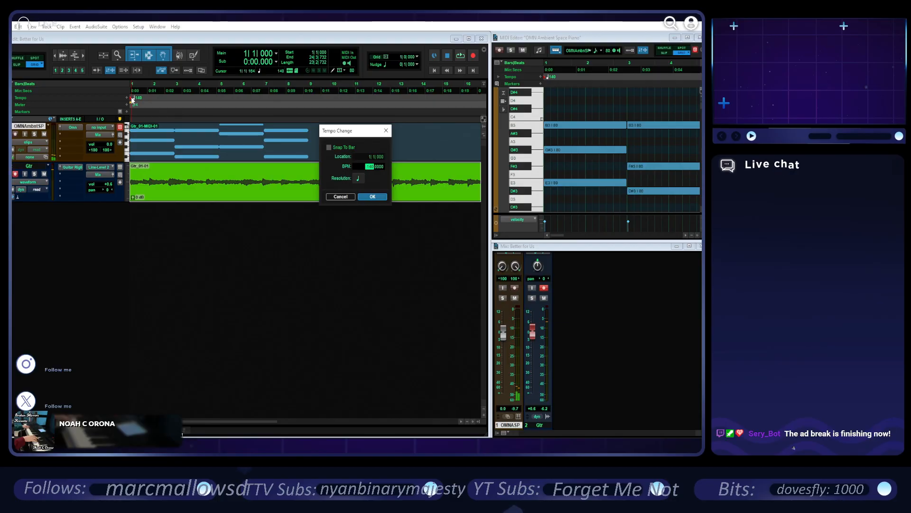
{"action": "key", "text": "Return"}
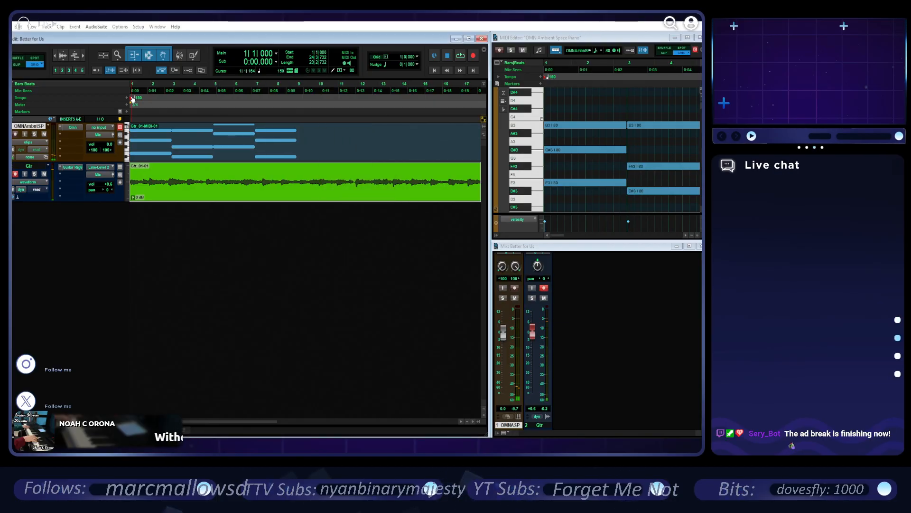
{"action": "key", "text": "space"}
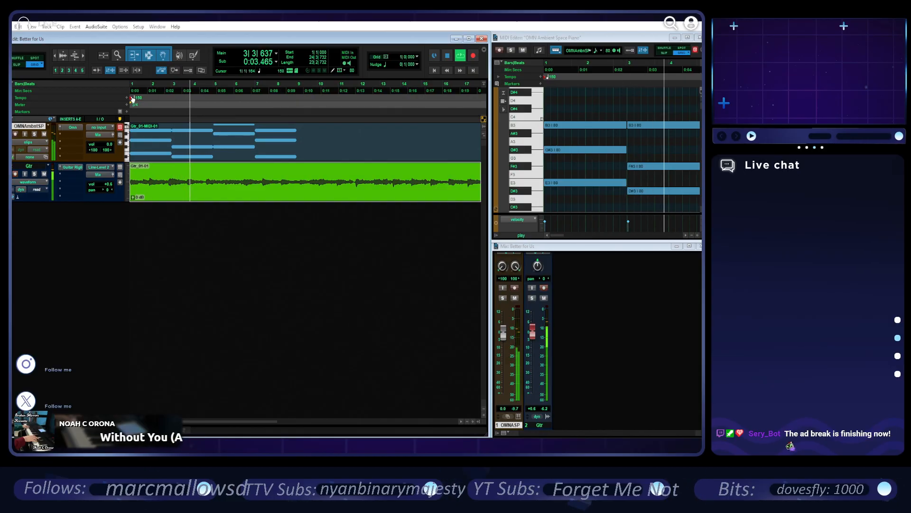
{"action": "key", "text": "space"}
{"action": "double_click", "coordinate": [132, 98]}
{"action": "key", "text": "Return"}
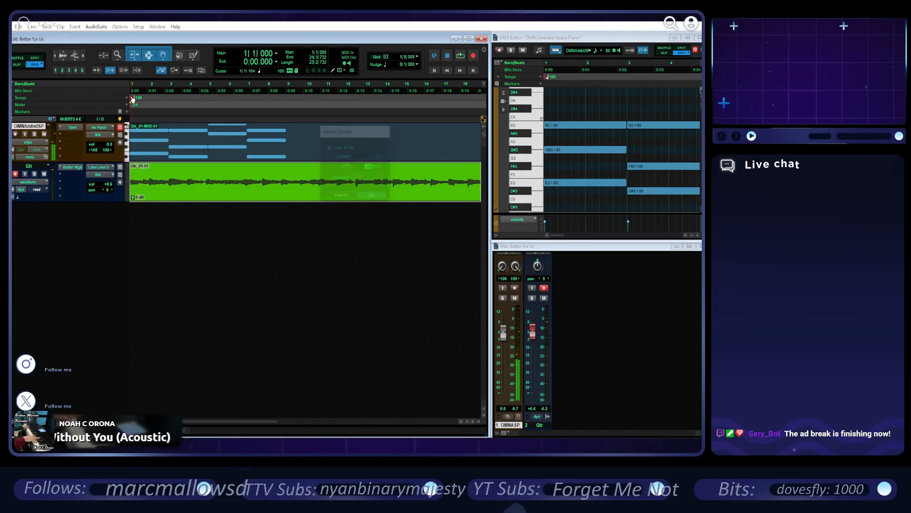
{"action": "key", "text": "space"}
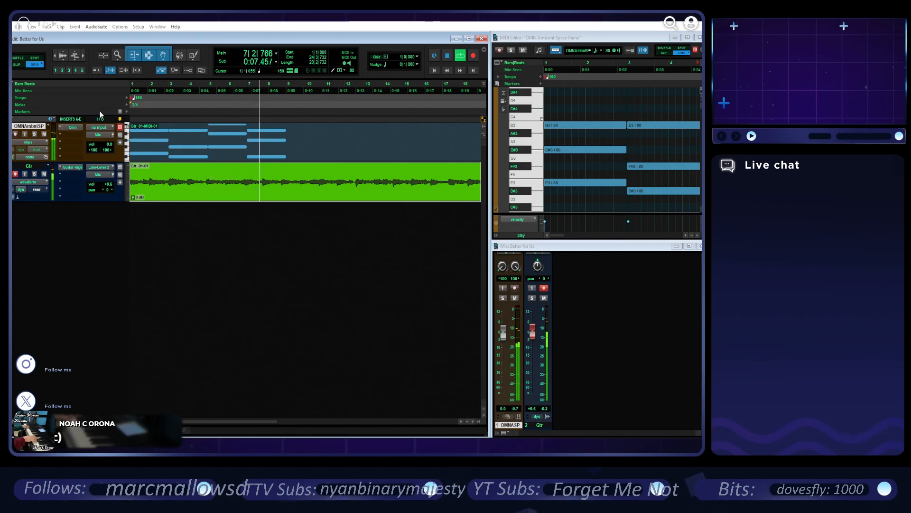
- Set the session tempo to 164 BPM and play the guitar from the start to check the timing
{"action": "double_click", "coordinate": [131, 98]}
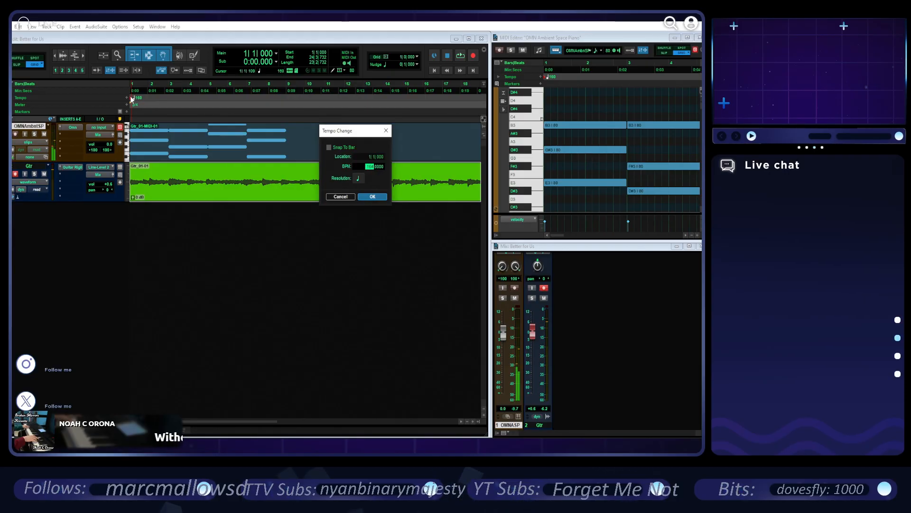
{"action": "key", "text": "Return"}
{"action": "key", "text": "space"}
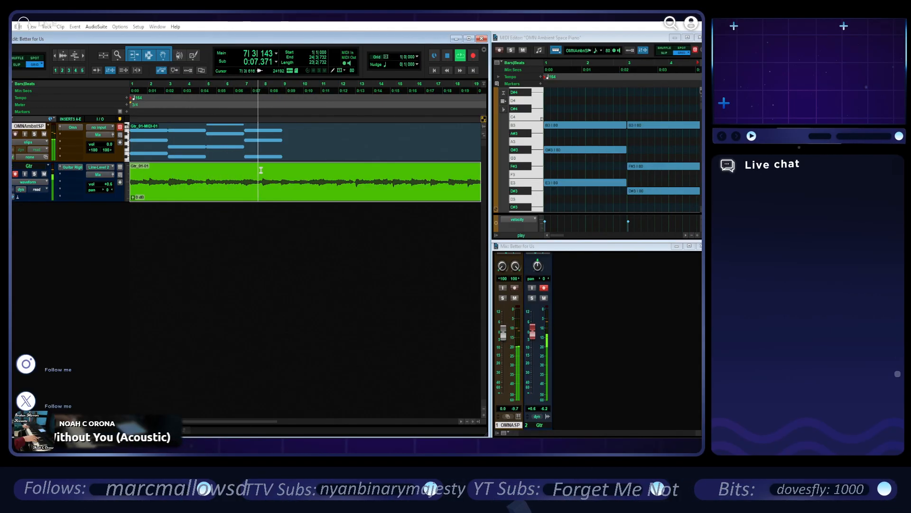
{"action": "key", "text": "space"}
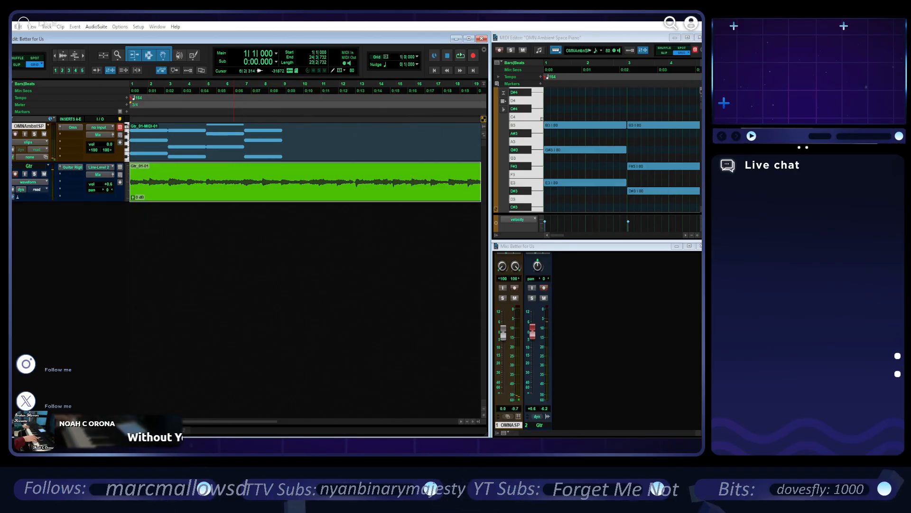
- Review the lyrics in Notepad, then return to Pro Tools, solo the guitar track and play it from the start
{"action": "left_click", "coordinate": [218, 445]}
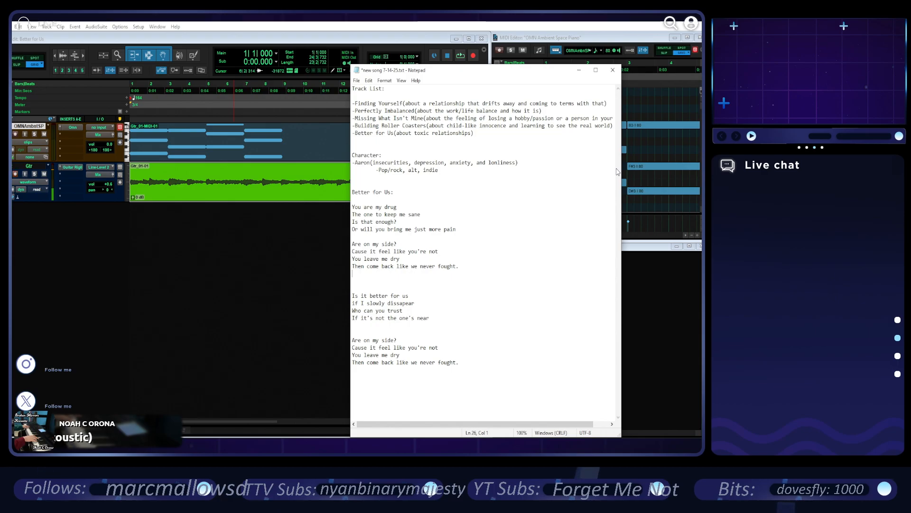
{"action": "left_click", "coordinate": [33, 174]}
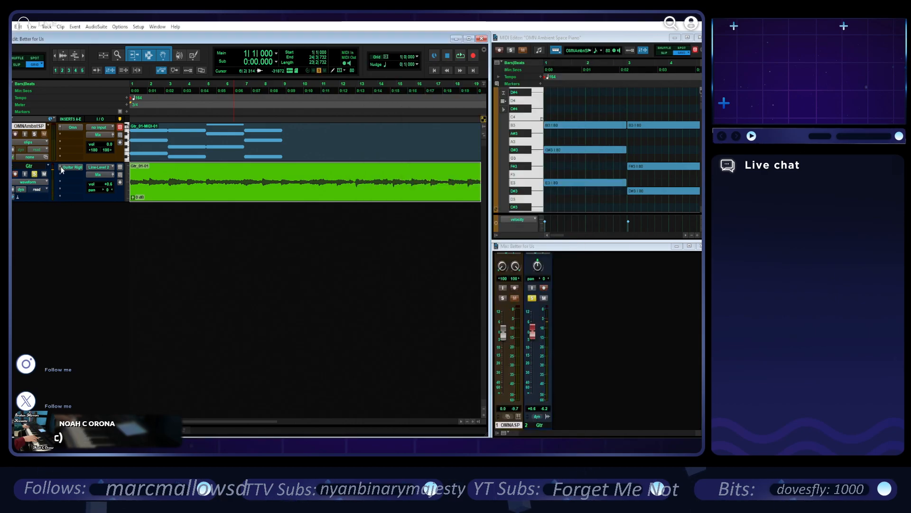
{"action": "left_click", "coordinate": [461, 57]}
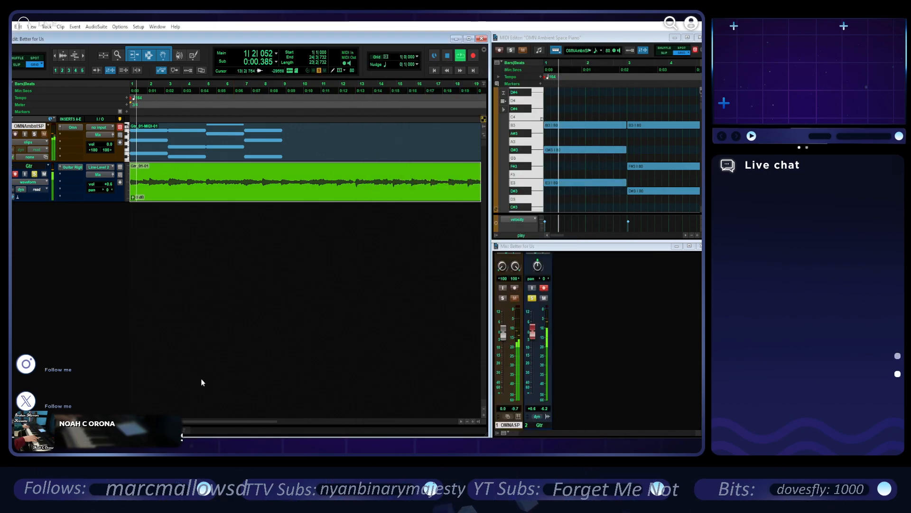
- In the Notepad lyrics, remove one blank line above "Is it better for us", move the window off the tracks, and stop the Pro Tools playback
{"action": "key", "text": "alt+Tab"}
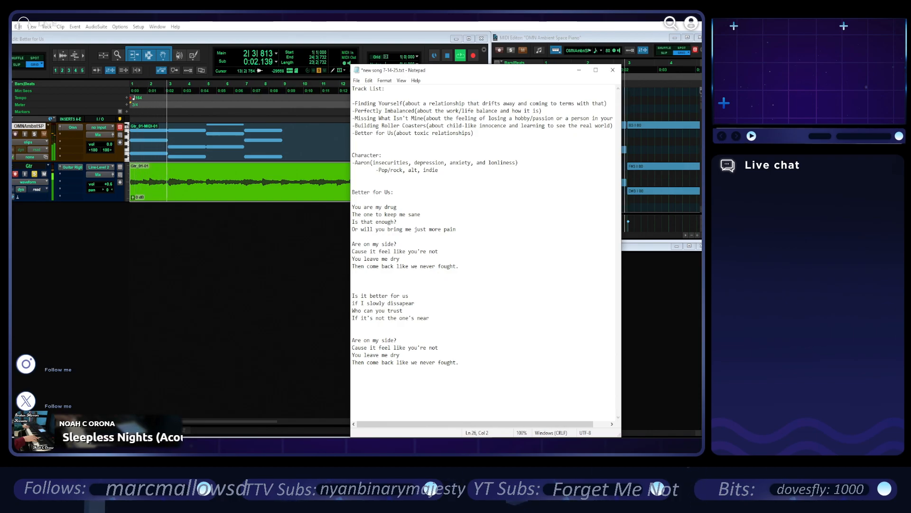
{"action": "key", "text": "BackSpace"}
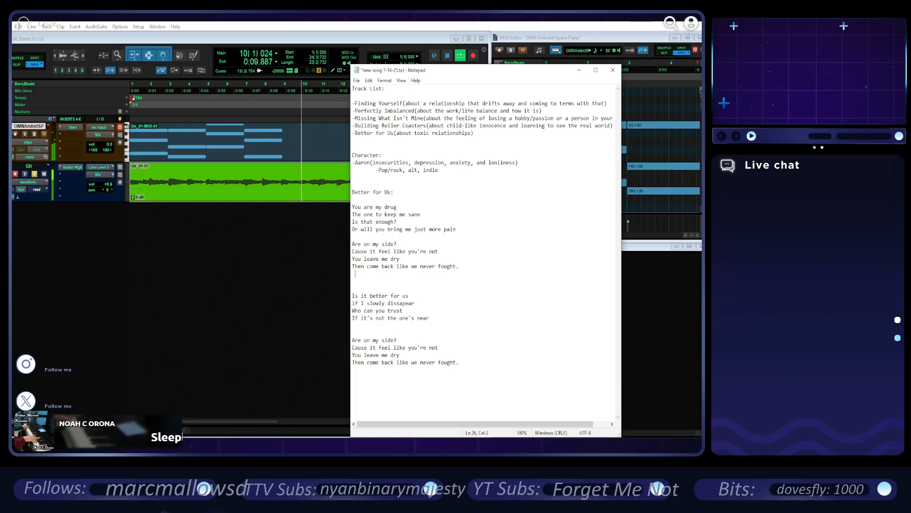
{"action": "key", "text": "BackSpace"}
{"action": "key", "text": "BackSpace"}
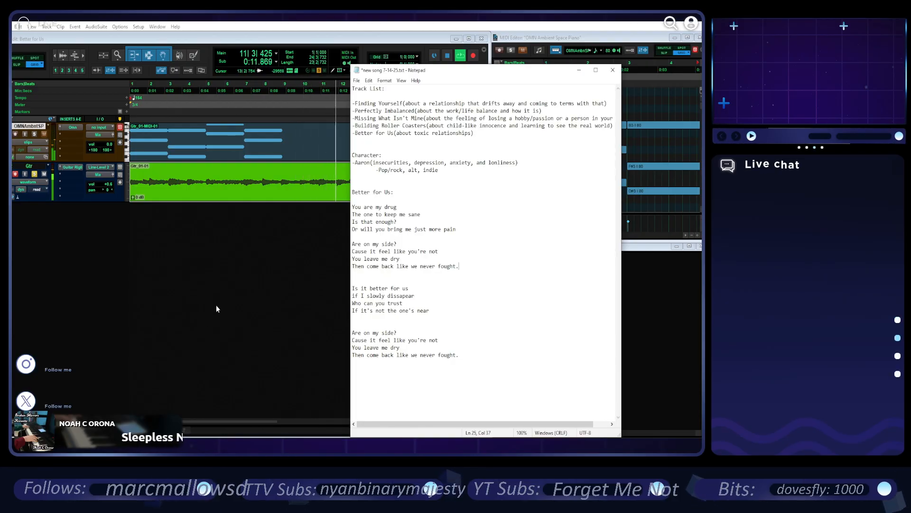
{"action": "left_click_drag", "start_coordinate": [522, 74], "coordinate": [609, 68]}
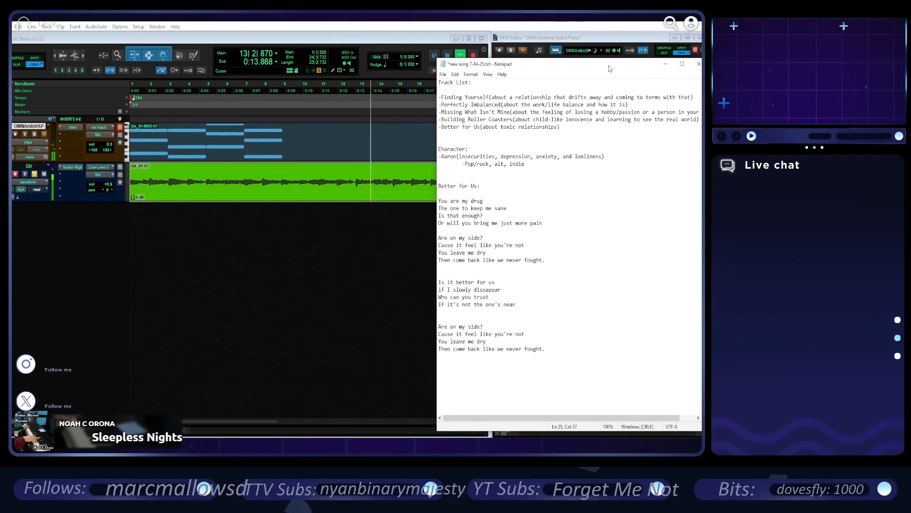
{"action": "left_click", "coordinate": [451, 53]}
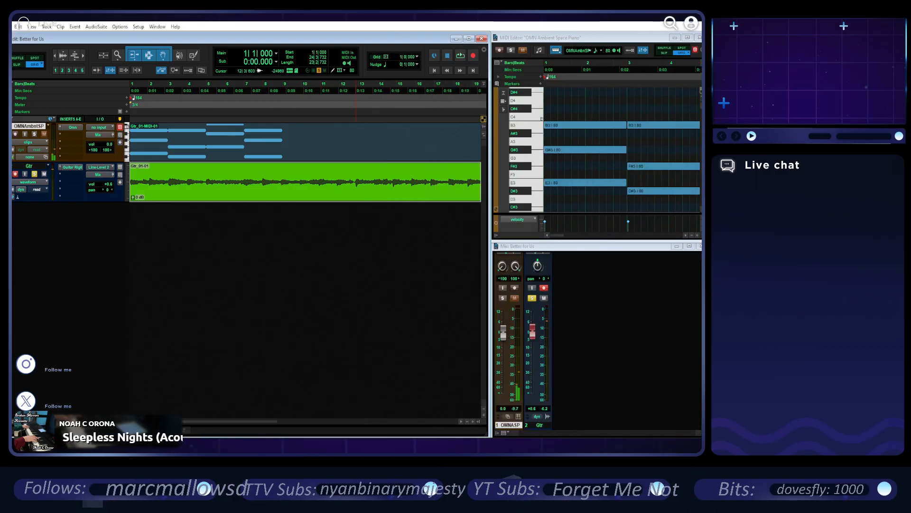
- Add a marker to the guitar track at bar 1 with the default name and settings
{"action": "key", "text": "alt+Tab"}
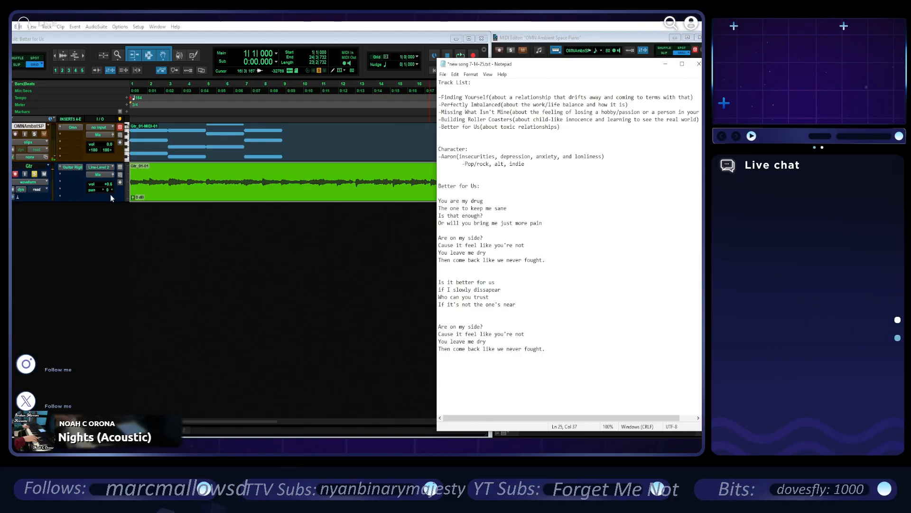
{"action": "left_click", "coordinate": [120, 182]}
{"action": "key", "text": "KP_Enter"}
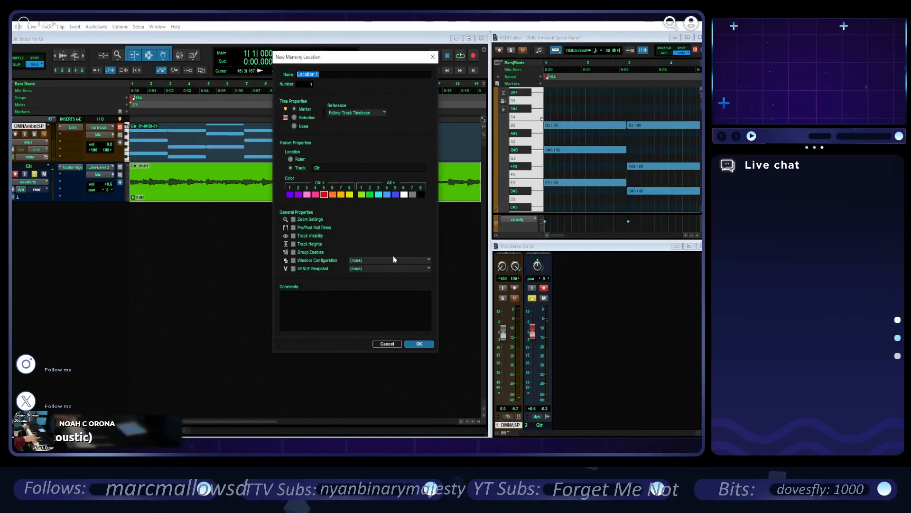
{"action": "left_click", "coordinate": [419, 343]}
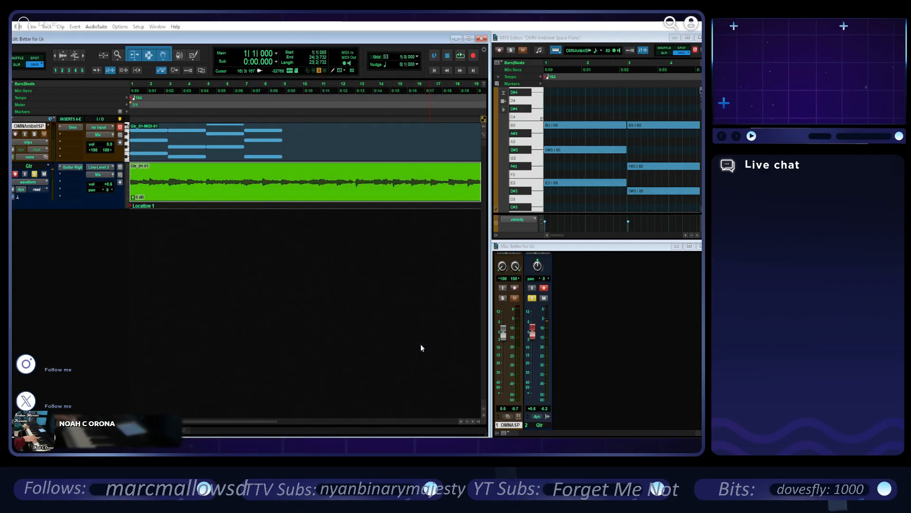
- Open the guitar track's marker settings, close them unchanged, and delete the marker
{"action": "double_click", "coordinate": [132, 206]}
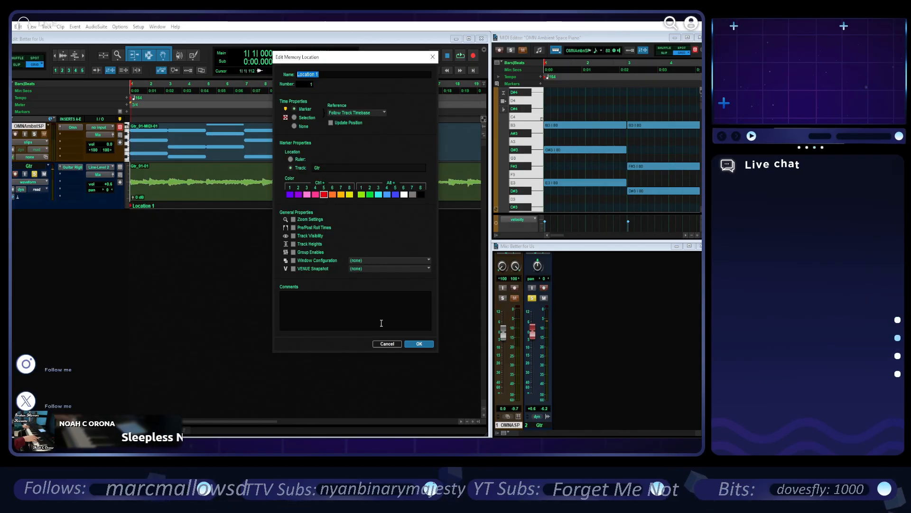
{"action": "left_click", "coordinate": [416, 345]}
{"action": "right_click", "coordinate": [132, 206]}
{"action": "left_click", "coordinate": [151, 226]}
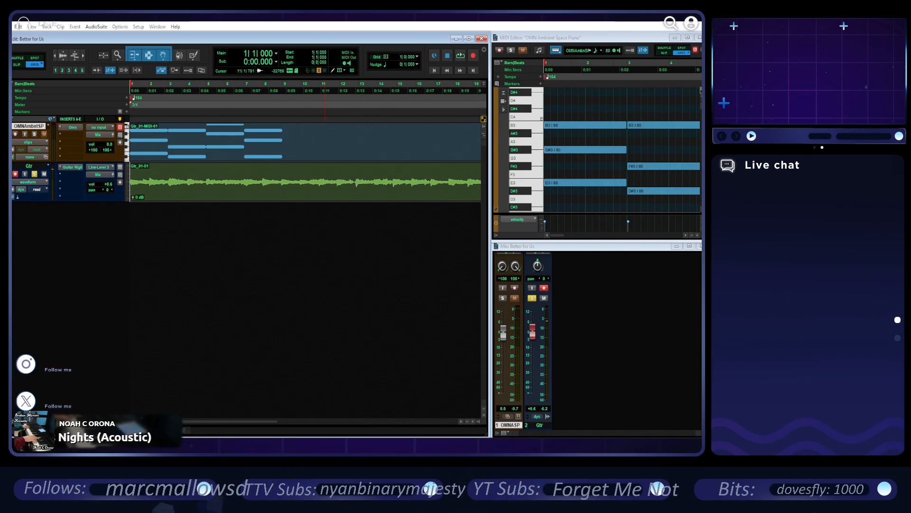
- Bring the Notepad lyrics forward, move the window clear of the Pro Tools transport controls, and play the soloed guitar alongside them
{"action": "left_click", "coordinate": [105, 447]}
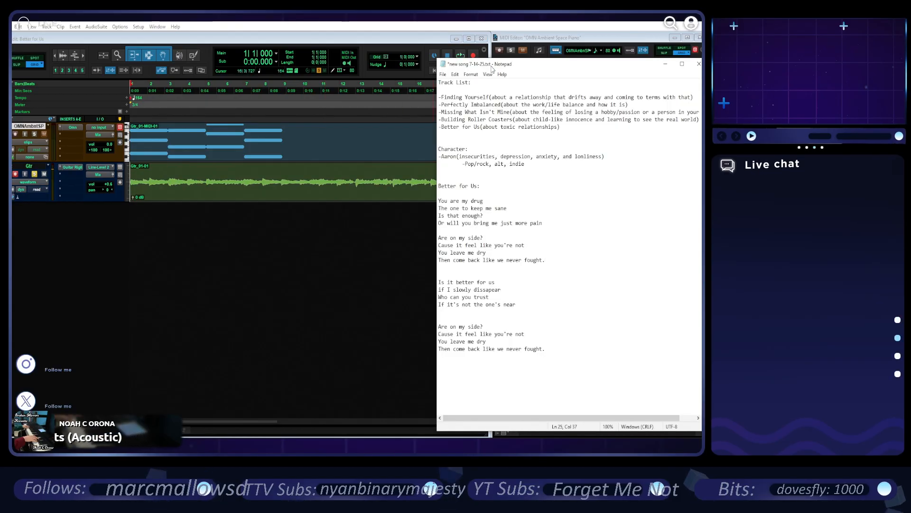
{"action": "left_click_drag", "start_coordinate": [492, 66], "coordinate": [487, 79]}
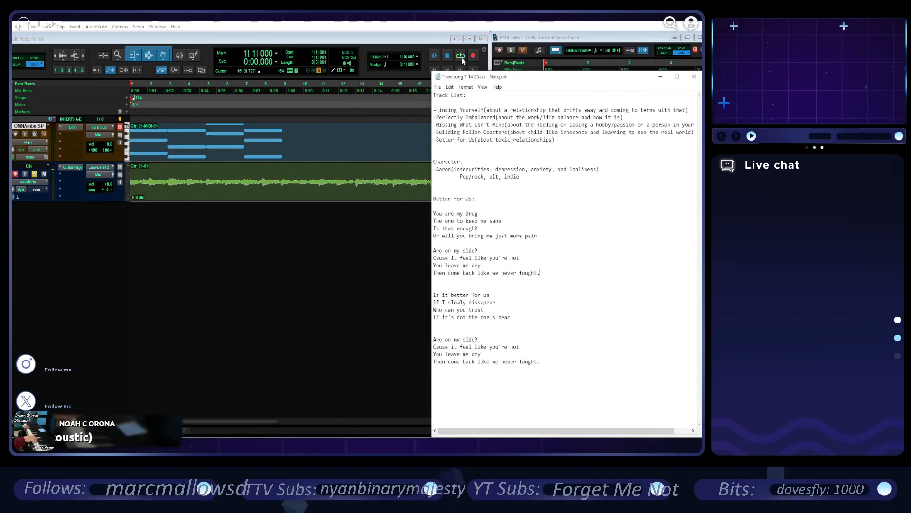
{"action": "left_click", "coordinate": [460, 57]}
{"action": "left_click", "coordinate": [105, 447]}
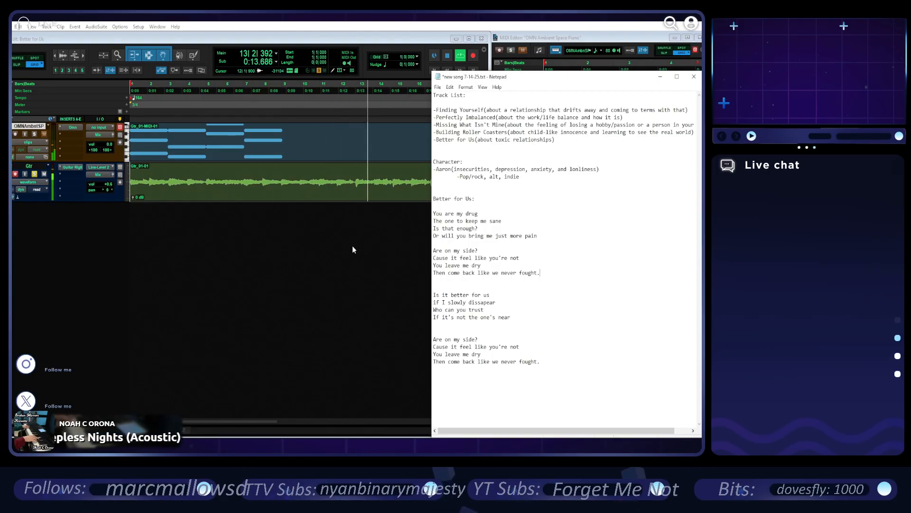
{"action": "left_click", "coordinate": [461, 56]}
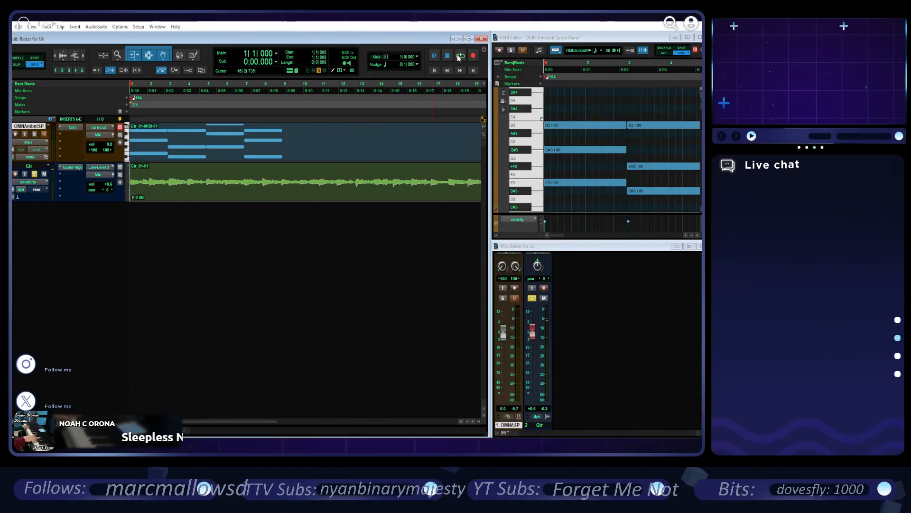
- Restart the guitar playback and delete the repeated four-line "Are on my side?" verse at the end of the Notepad lyrics
{"action": "left_click", "coordinate": [461, 56]}
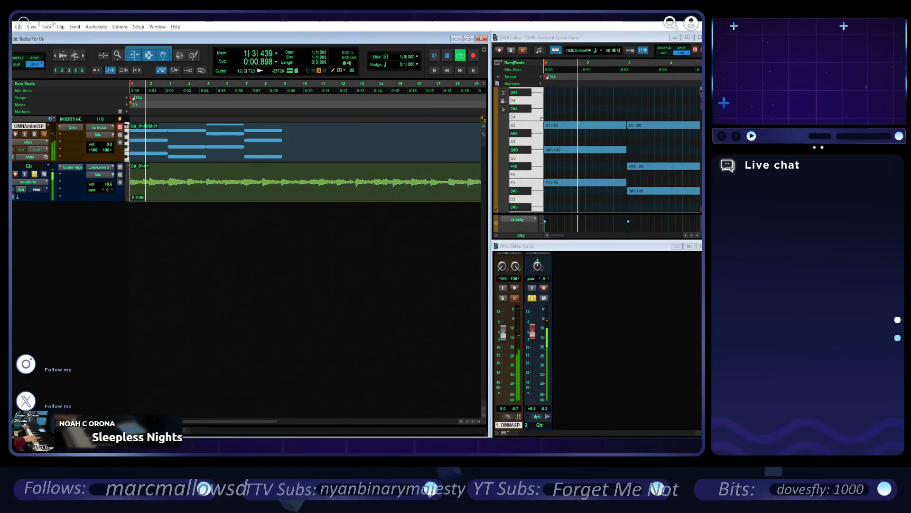
{"action": "key", "text": "alt+Tab"}
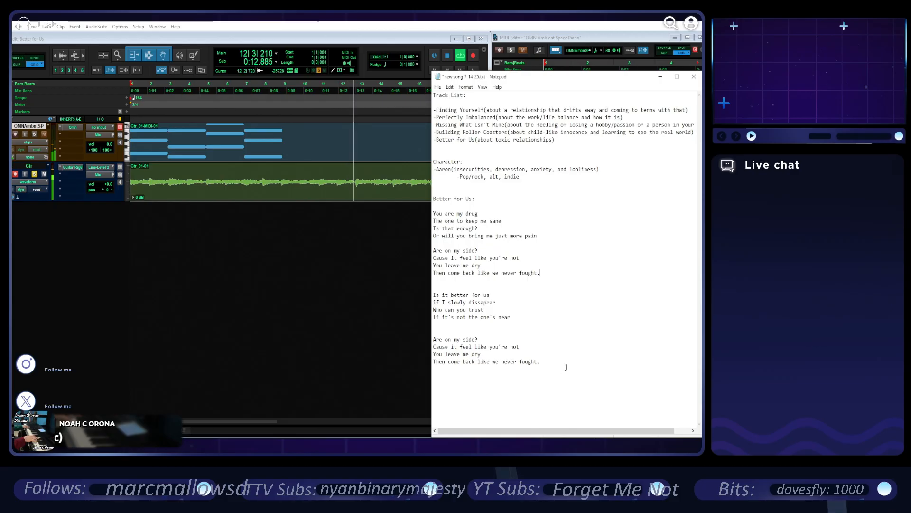
{"action": "left_click_drag", "start_coordinate": [561, 371], "coordinate": [429, 340]}
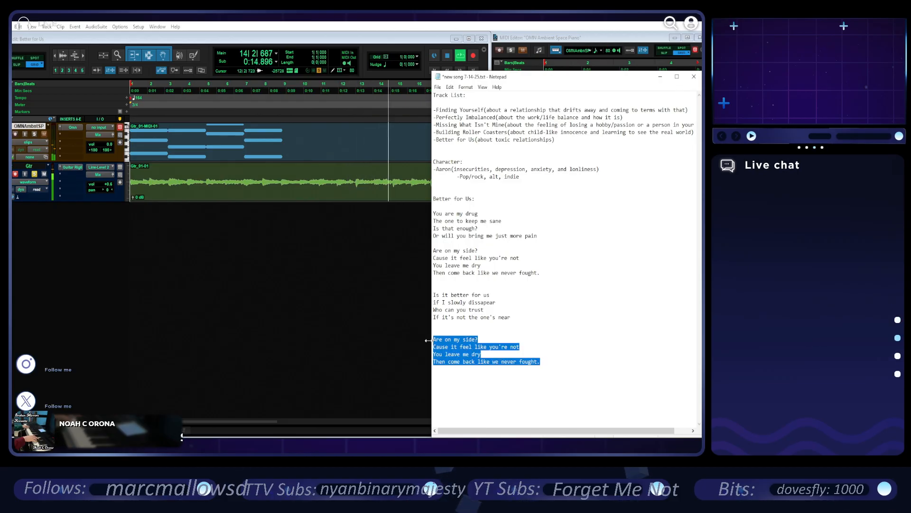
{"action": "key", "text": "BackSpace"}
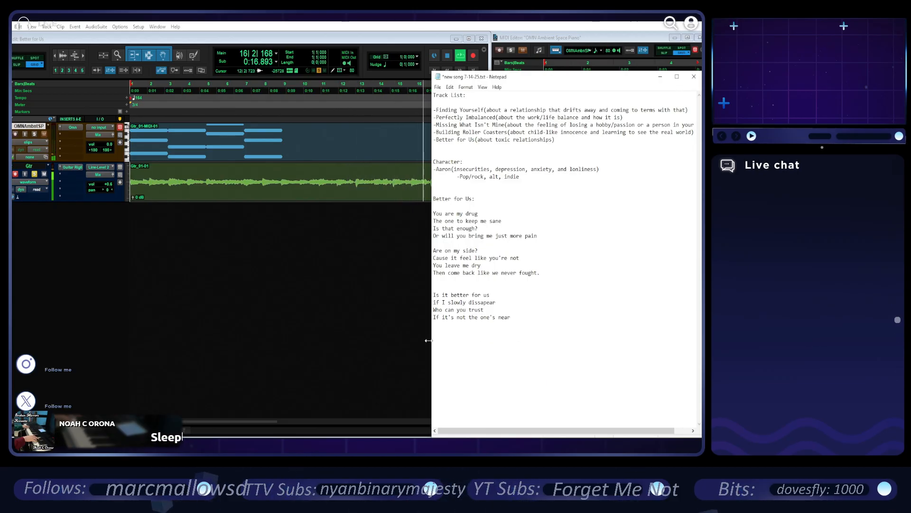
- Follow the rest of the guitar clip to its end in Pro Tools during playback, rechecking the Notepad lyrics
{"action": "left_click", "coordinate": [253, 421]}
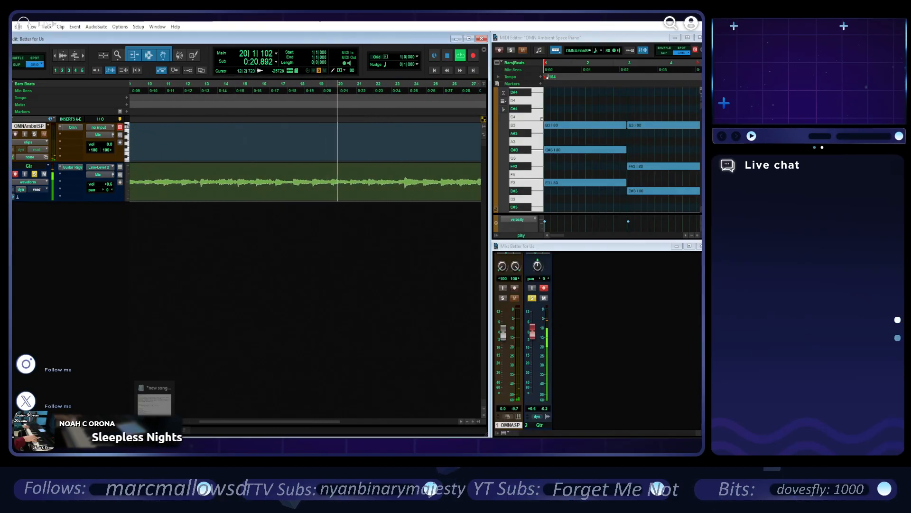
{"action": "left_click", "coordinate": [155, 443]}
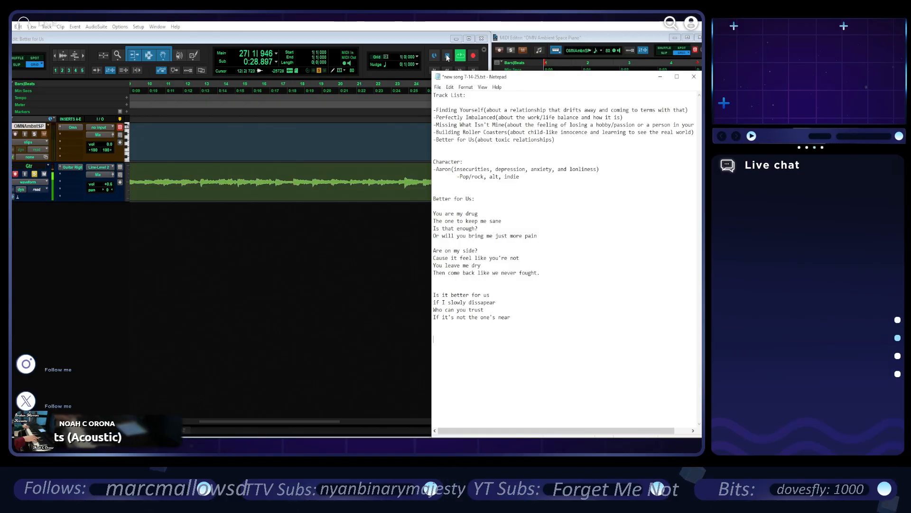
{"action": "left_click_drag", "start_coordinate": [309, 418], "coordinate": [380, 418]}
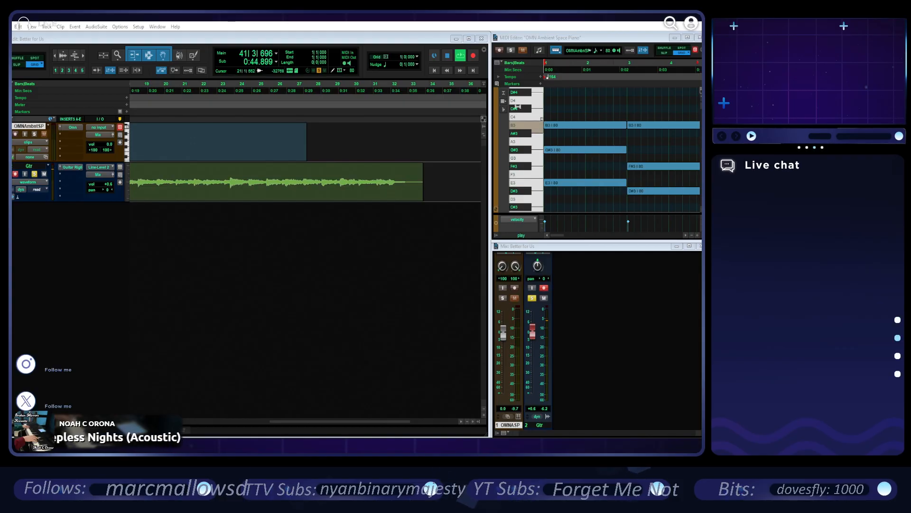
- Stop the guitar playback, return the timeline to the session start, and move the solo from the Gtr track to the piano track
{"action": "left_click", "coordinate": [448, 56]}
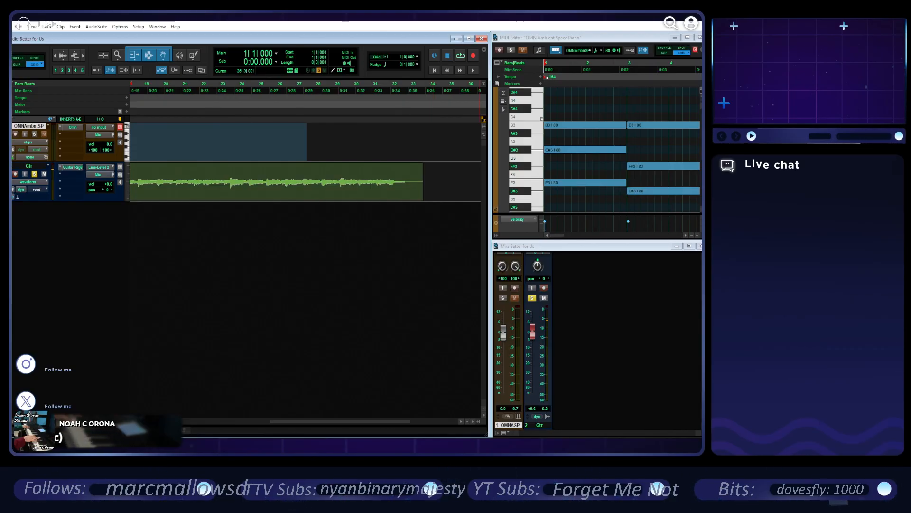
{"action": "key", "text": "alt+Tab"}
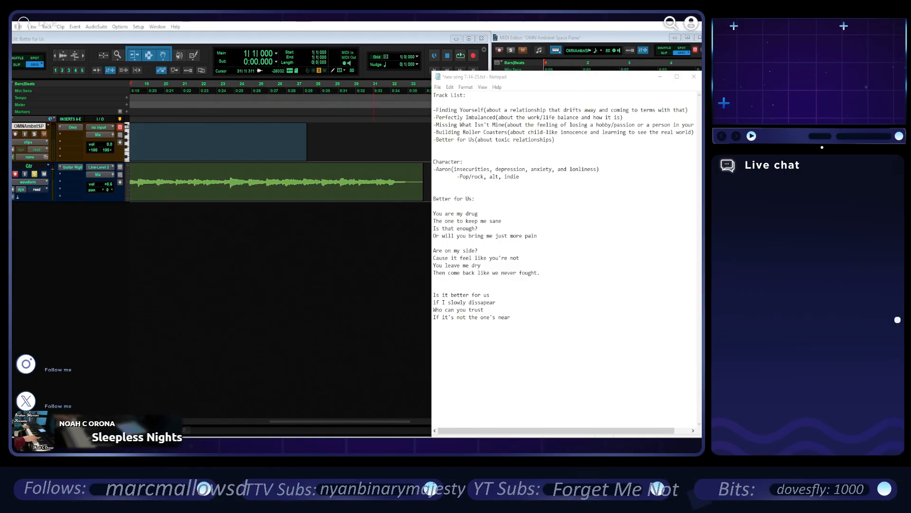
{"action": "left_click", "coordinate": [318, 422]}
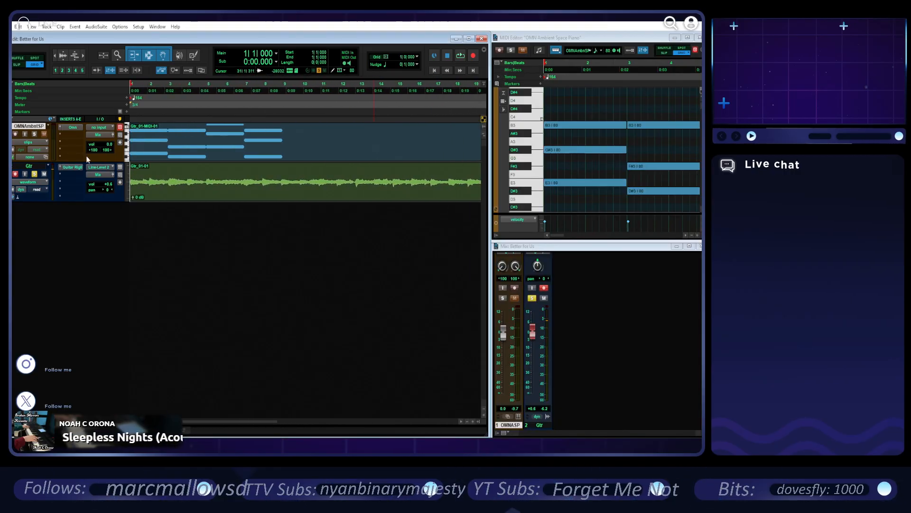
{"action": "left_click", "coordinate": [34, 175]}
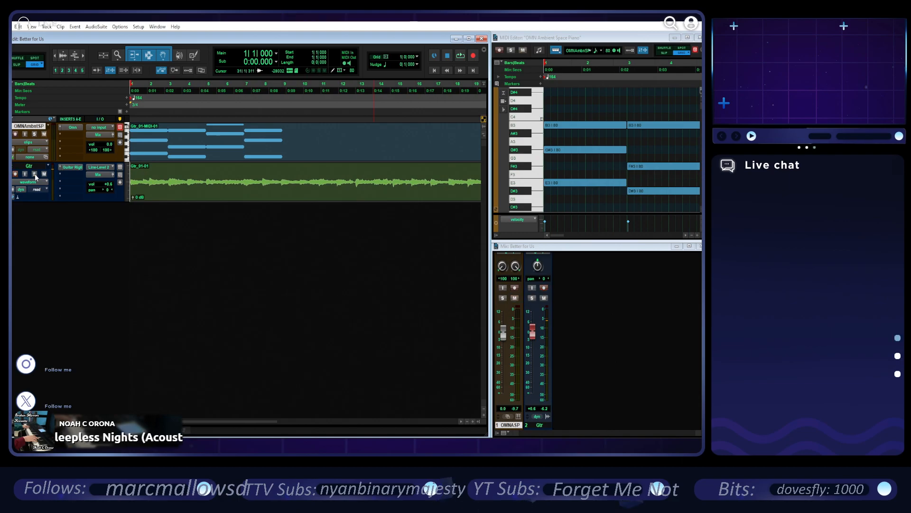
{"action": "left_click", "coordinate": [34, 134]}
- Select the eight-bar piano MIDI clip and play it while reading the Notepad lyrics, stopping the playback at the end
{"action": "left_click_drag", "start_coordinate": [283, 128], "coordinate": [132, 130]}
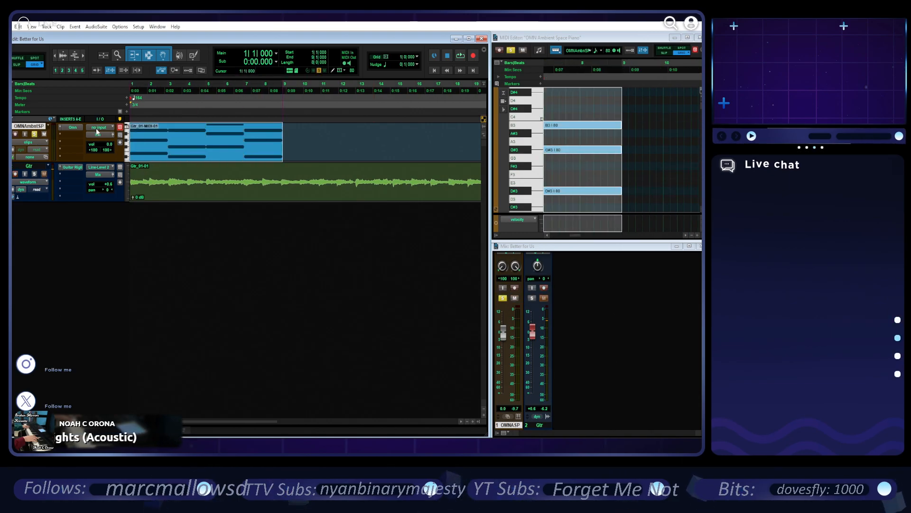
{"action": "left_click", "coordinate": [460, 57]}
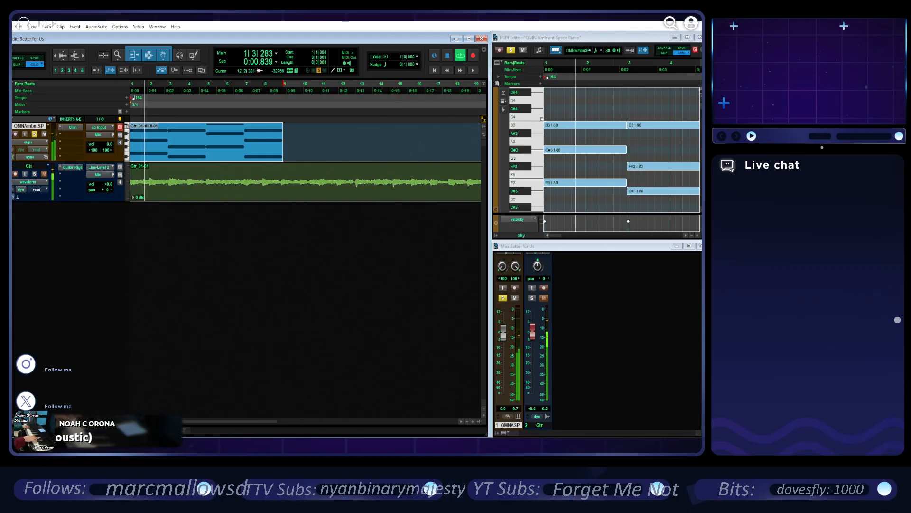
{"action": "key", "text": "alt+Tab"}
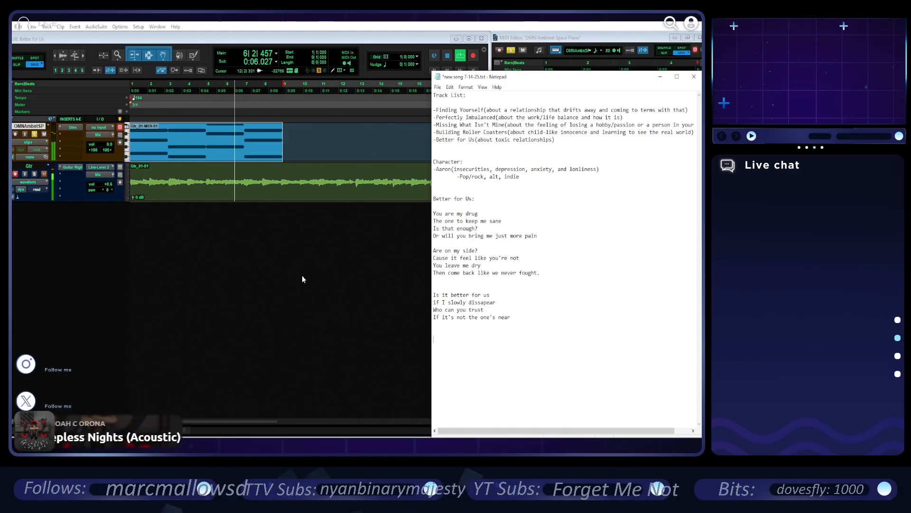
{"action": "left_click", "coordinate": [449, 55]}
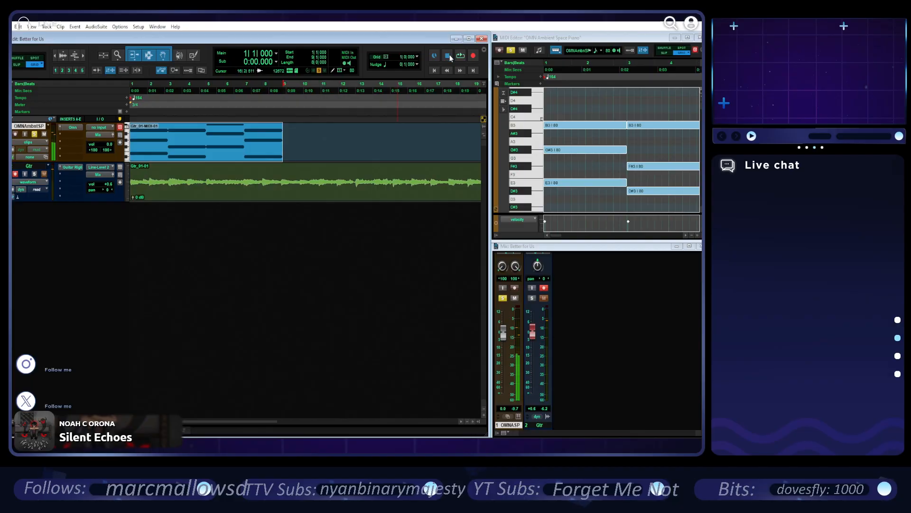
- Add a "C1:" heading on its own line above "Is it better for us" in the Notepad lyrics
{"action": "key", "text": "alt+Tab"}
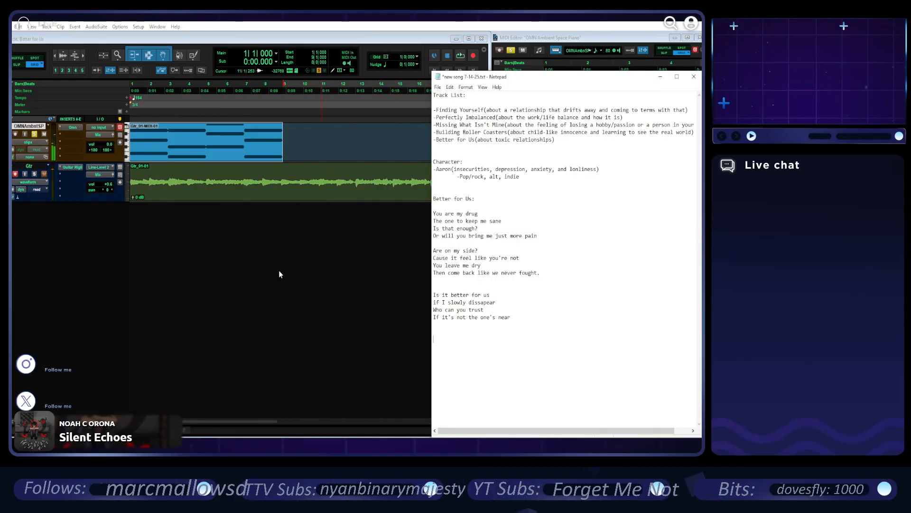
{"action": "left_click", "coordinate": [455, 290]}
{"action": "key", "text": "Return"}
{"action": "key", "text": "Return"}
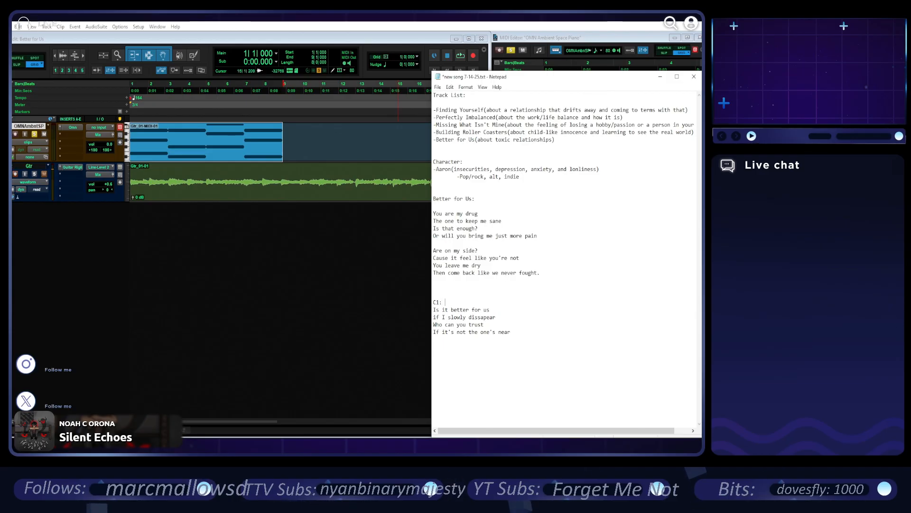
- Play the soloed piano clip in Pro Tools again and shift the Notepad lyrics window slightly beneath the transport controls
{"action": "left_click", "coordinate": [424, 46]}
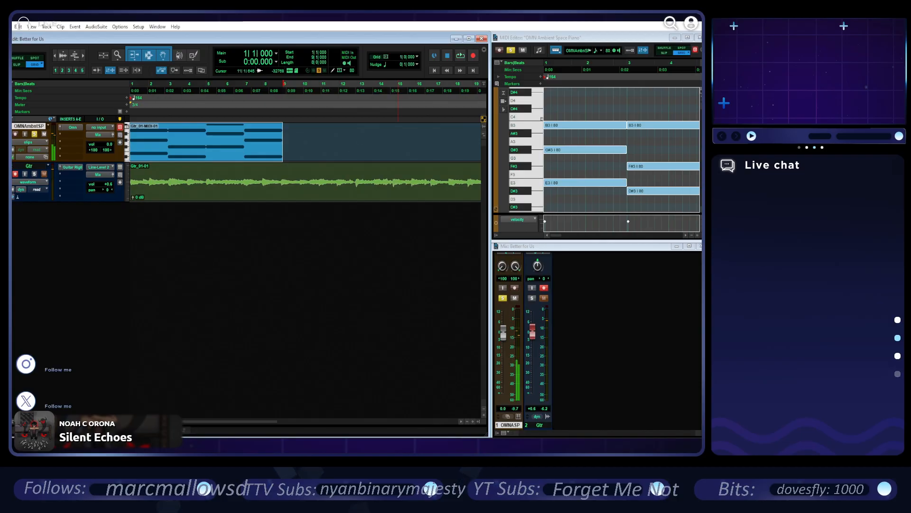
{"action": "key", "text": "alt+Tab"}
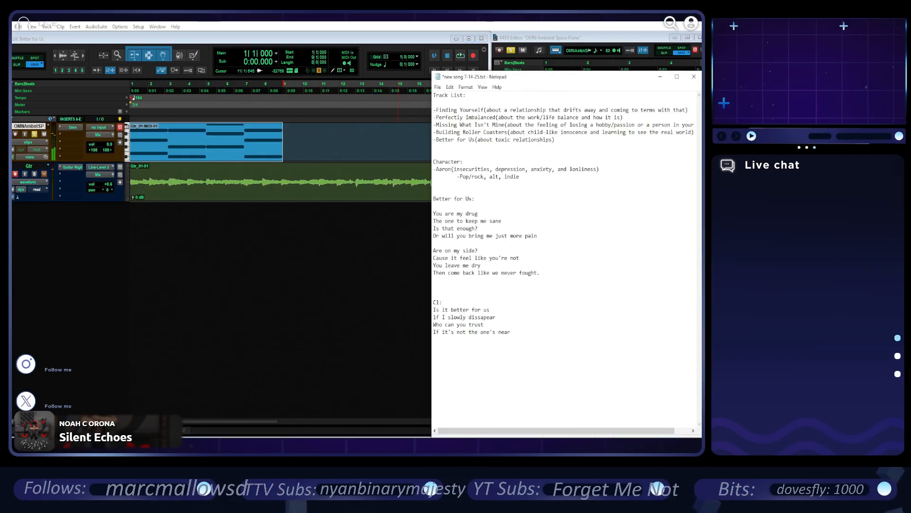
{"action": "left_click", "coordinate": [461, 56]}
{"action": "key", "text": "alt+Tab"}
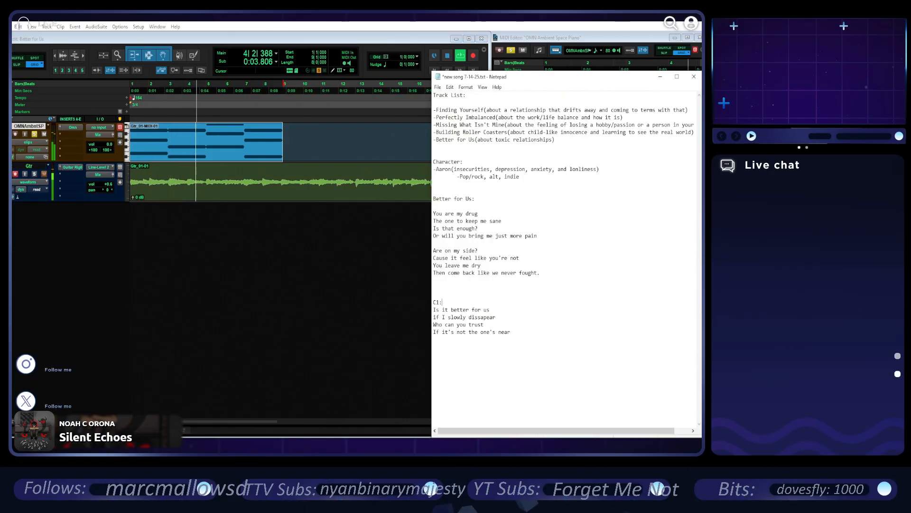
{"action": "left_click_drag", "start_coordinate": [555, 76], "coordinate": [544, 75]}
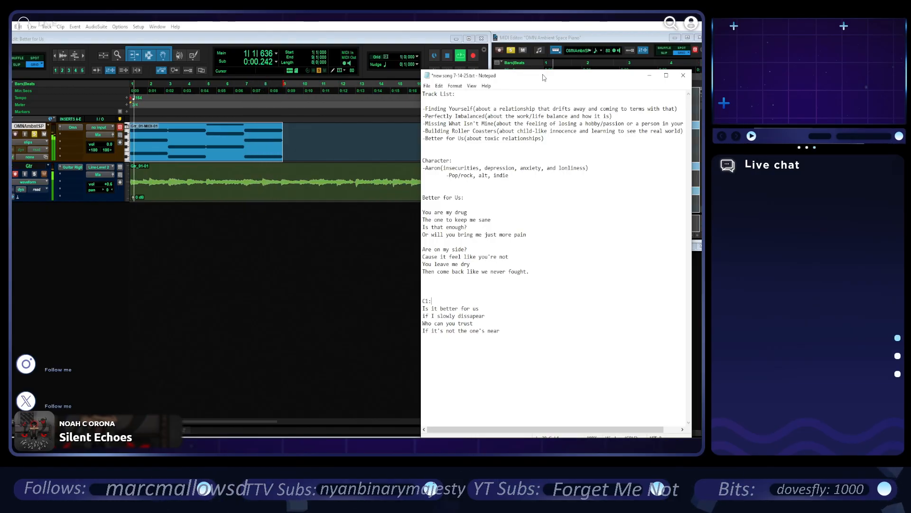
{"action": "type", "text": "n"}
{"action": "key", "text": "BackSpace"}
{"action": "key", "text": "BackSpace"}
{"action": "key", "text": "BackSpace"}
{"action": "type", "text": ":"}
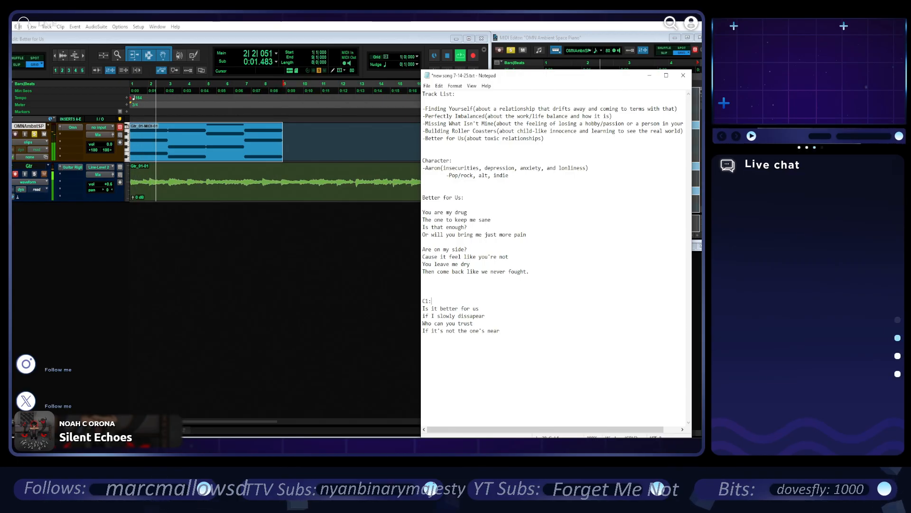
- Insert the missing "you" in the second verse's opening line, making it "Are you on my side?"
{"action": "key", "text": "Up"}
{"action": "key", "text": "Up"}
{"action": "key", "text": "Up"}
{"action": "key", "text": "Up"}
{"action": "key", "text": "Up"}
{"action": "key", "text": "Right"}
{"action": "key", "text": "Right"}
{"action": "key", "text": "Right"}
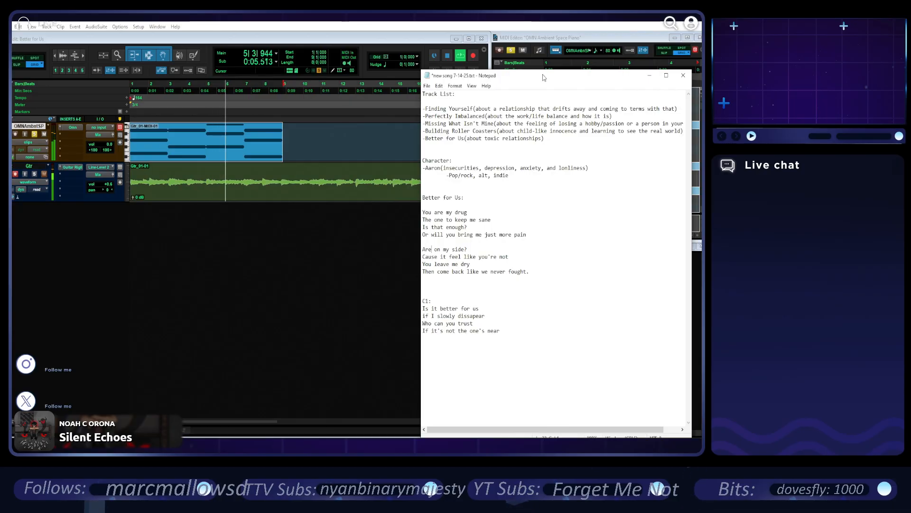
{"action": "key", "text": "Right"}
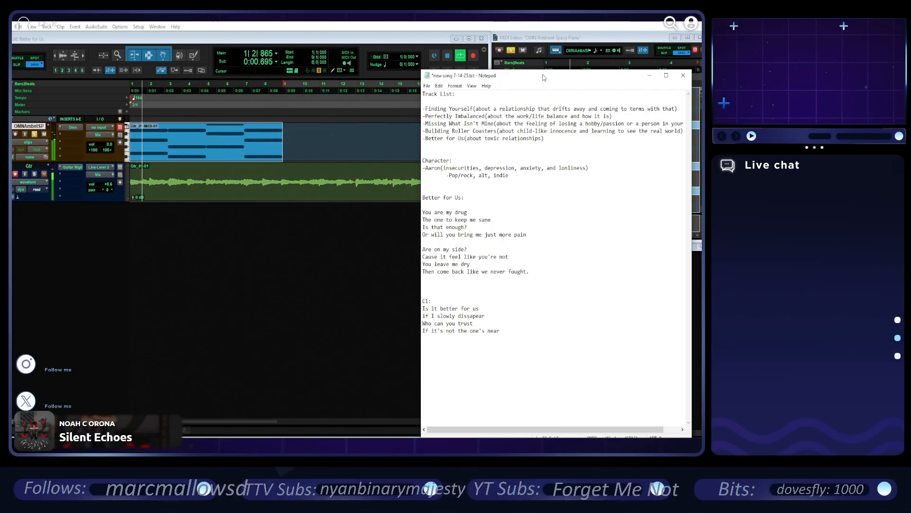
{"action": "type", "text": "you"}
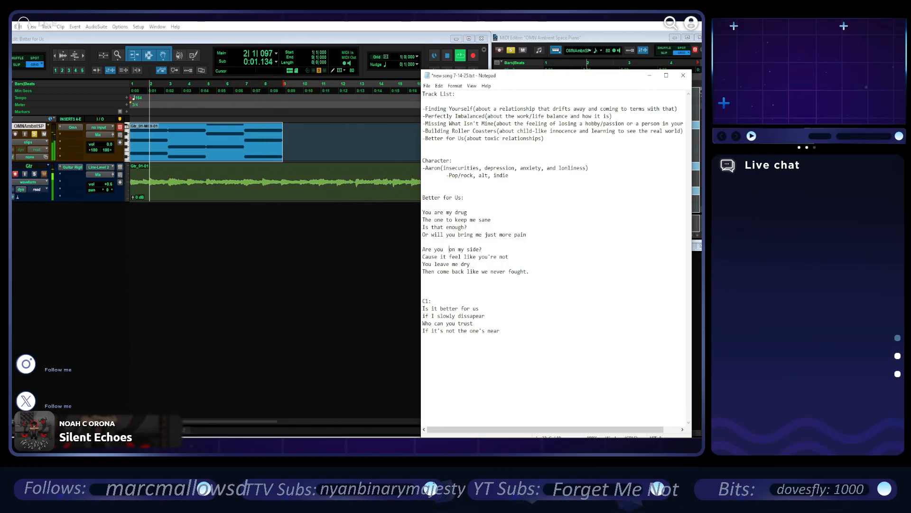
{"action": "key", "text": "BackSpace"}
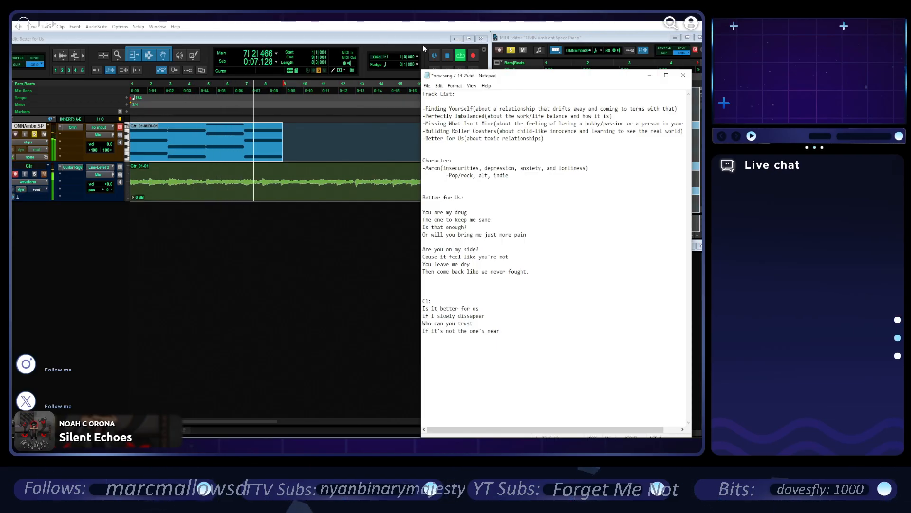
- Stop and restart the piano clip playback in Pro Tools, following the Notepad lyrics alongside it
{"action": "left_click", "coordinate": [447, 56]}
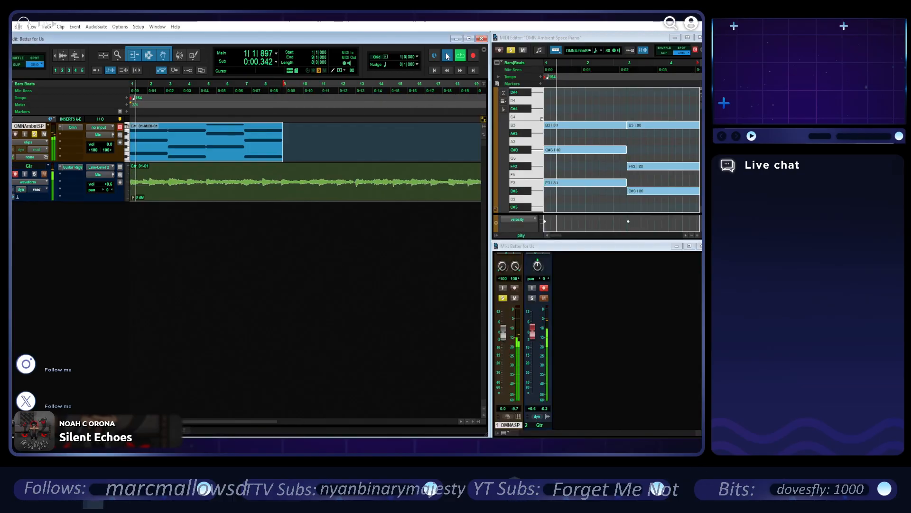
{"action": "key", "text": "alt+Tab"}
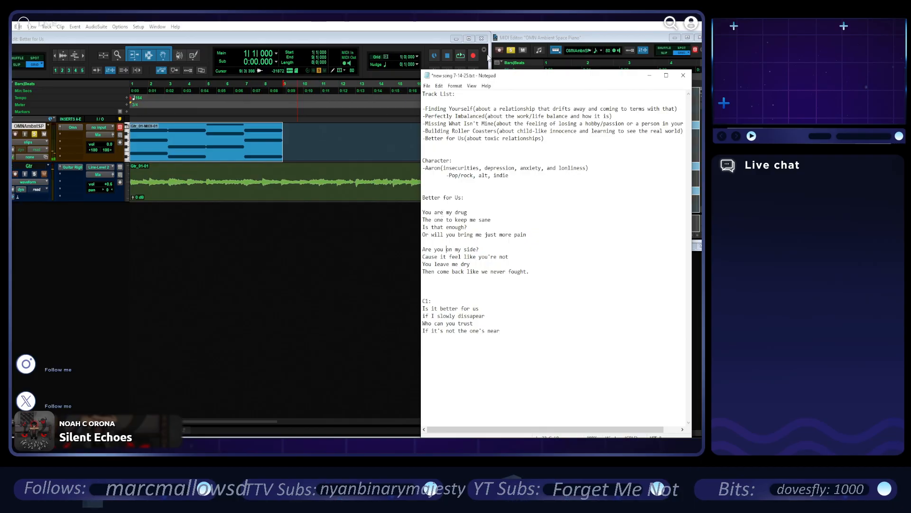
{"action": "left_click", "coordinate": [460, 55]}
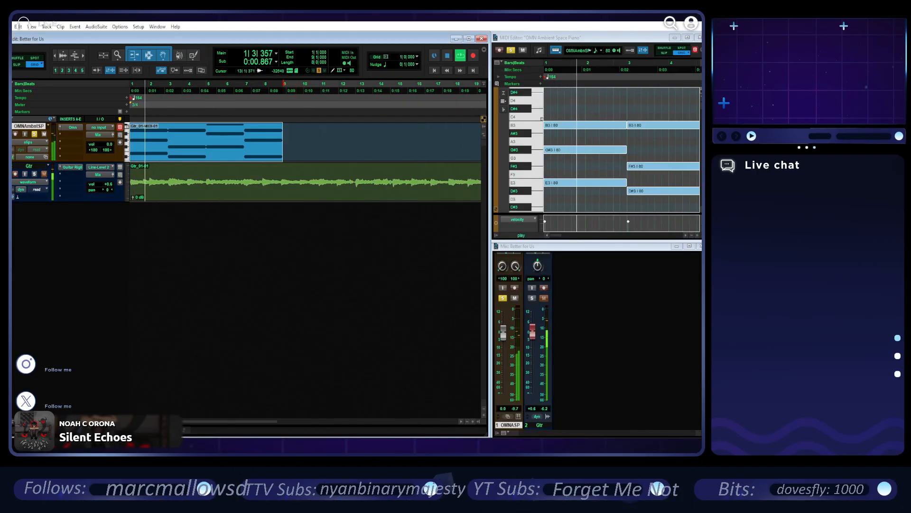
{"action": "key", "text": "alt+Tab"}
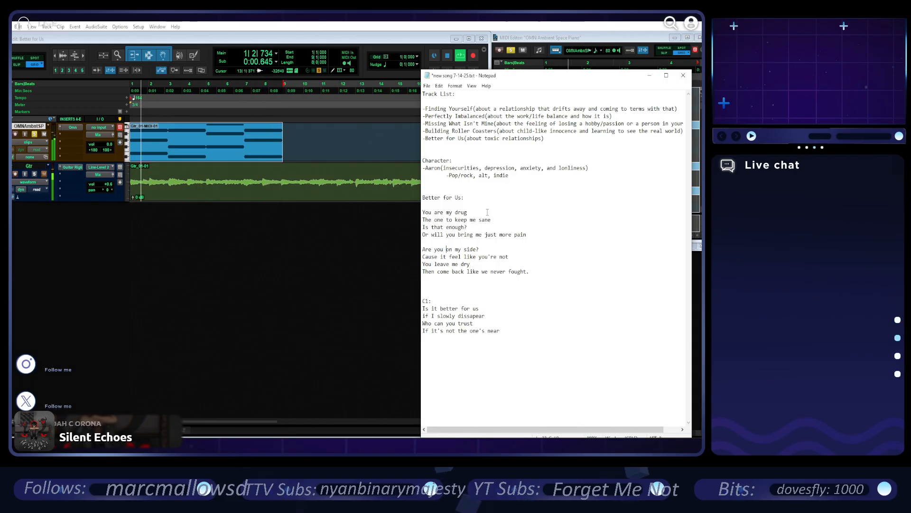
- Stop the playback and change the last chorus line in Notepad to "If it's not the one's you hold near"
{"action": "left_click", "coordinate": [223, 331]}
{"action": "key", "text": "space"}
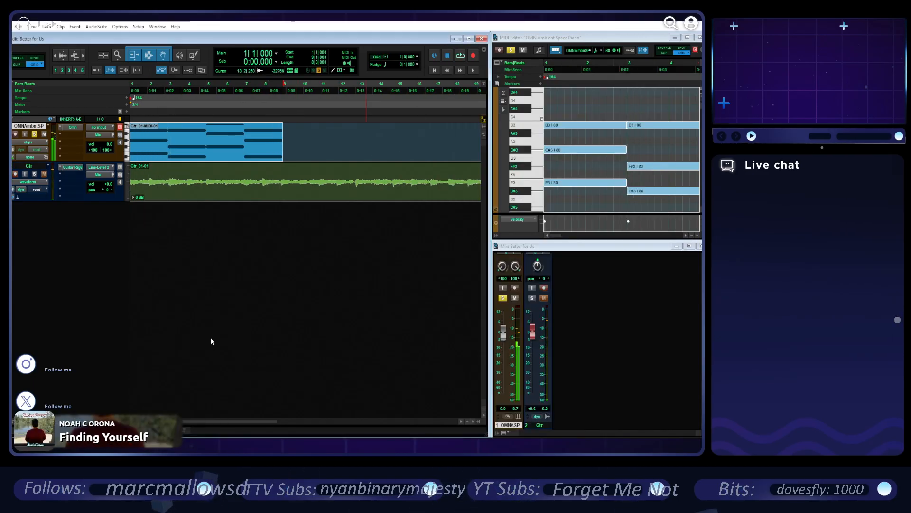
{"action": "key", "text": "alt+Tab"}
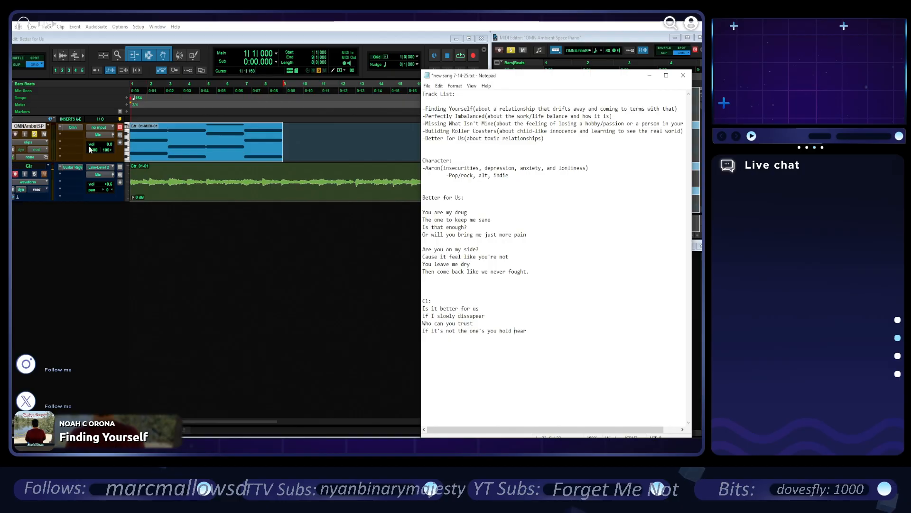
- Clear the piano solo and guitar mute in Pro Tools, and place the edit cursor at bar 38 beyond the guitar clip
{"action": "left_click", "coordinate": [43, 175]}
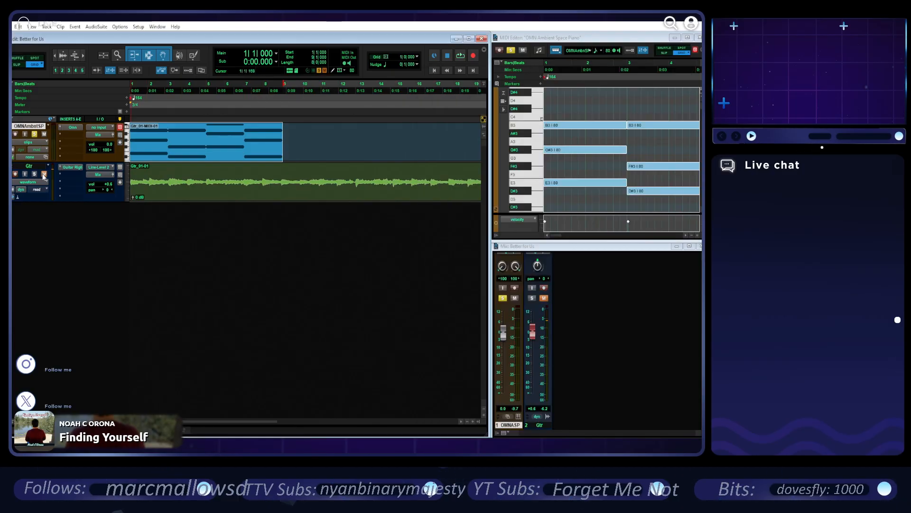
{"action": "left_click_drag", "start_coordinate": [205, 422], "coordinate": [407, 420]}
{"action": "left_click", "coordinate": [385, 114]}
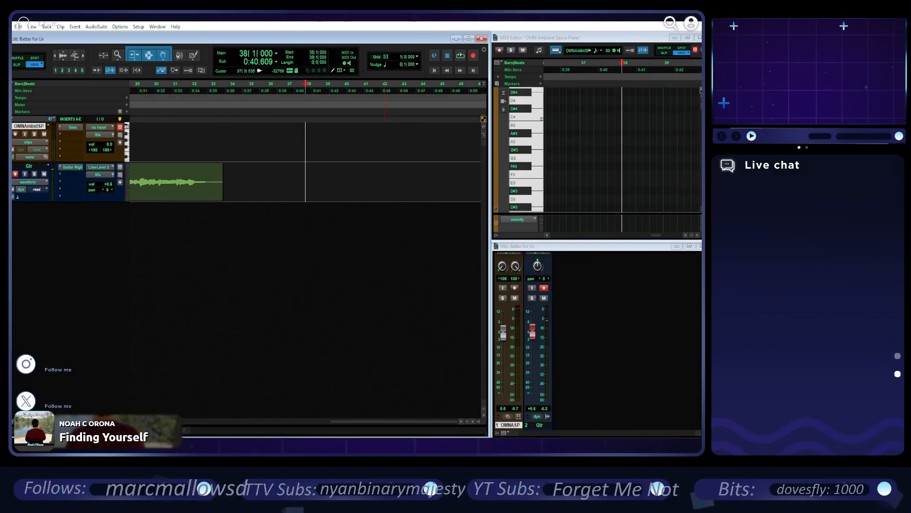
{"action": "mouse_move", "coordinate": [100, 446]}
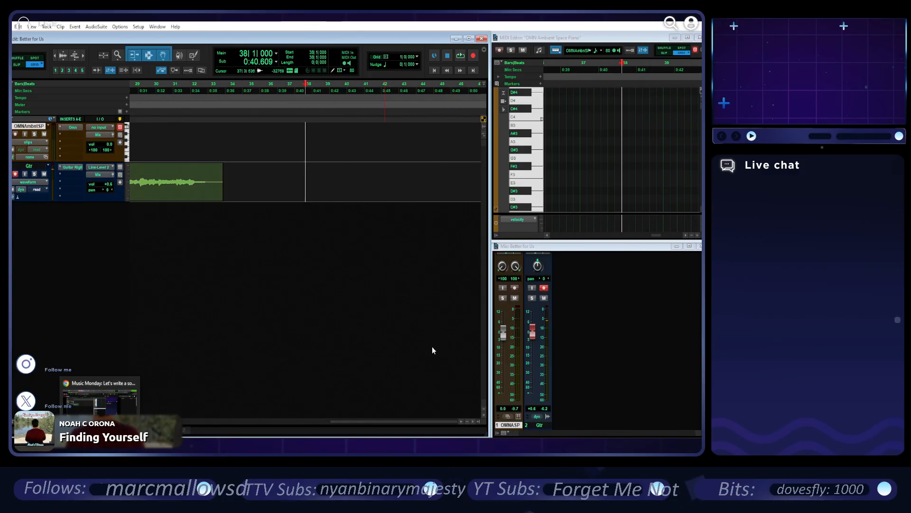
- Return to the session start, solo the Gtr track, and play the guitar from the beginning twice, stopping it each time
{"action": "left_click", "coordinate": [433, 70]}
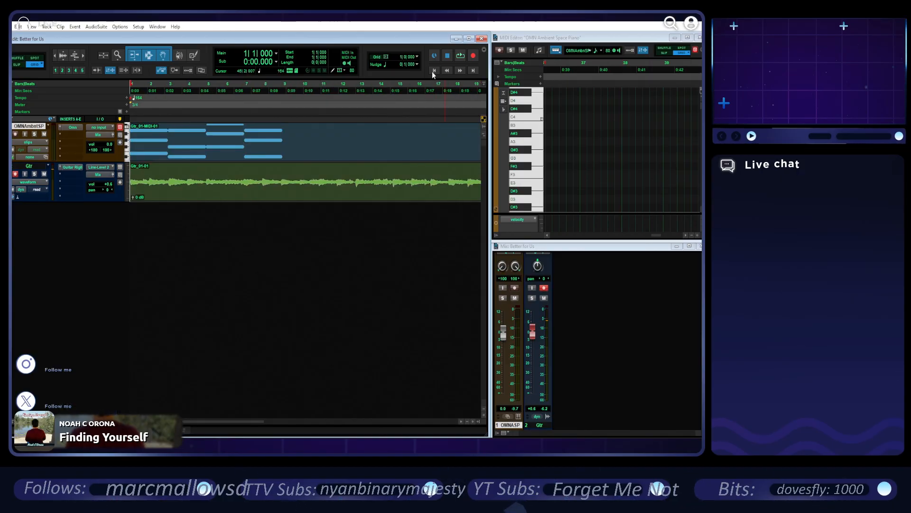
{"action": "left_click", "coordinate": [15, 174]}
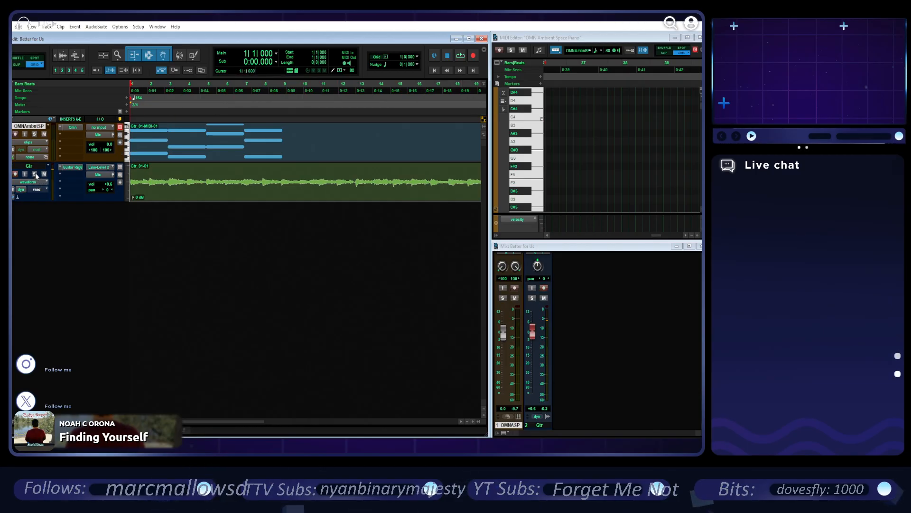
{"action": "key", "text": "space"}
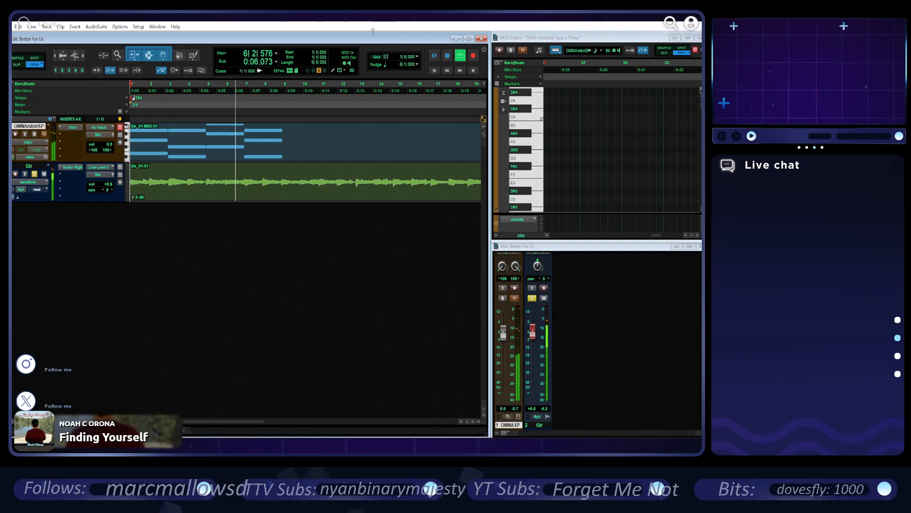
{"action": "left_click", "coordinate": [447, 56]}
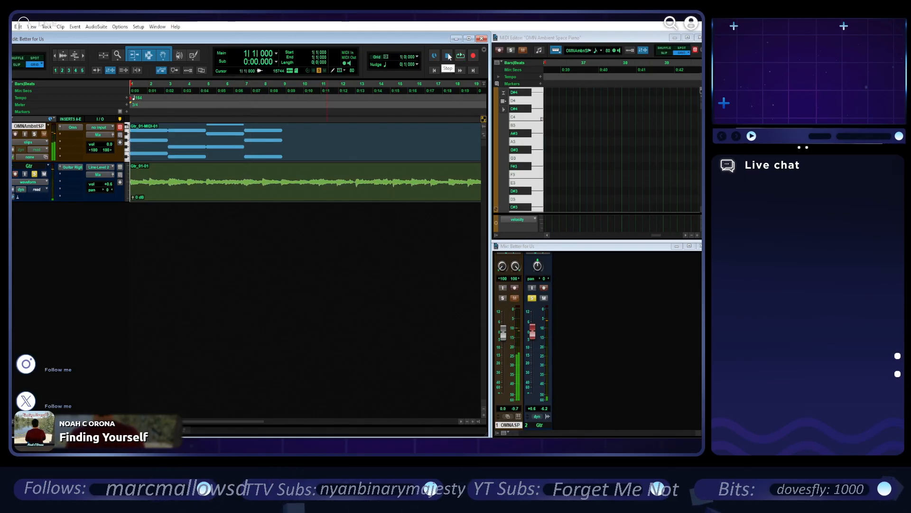
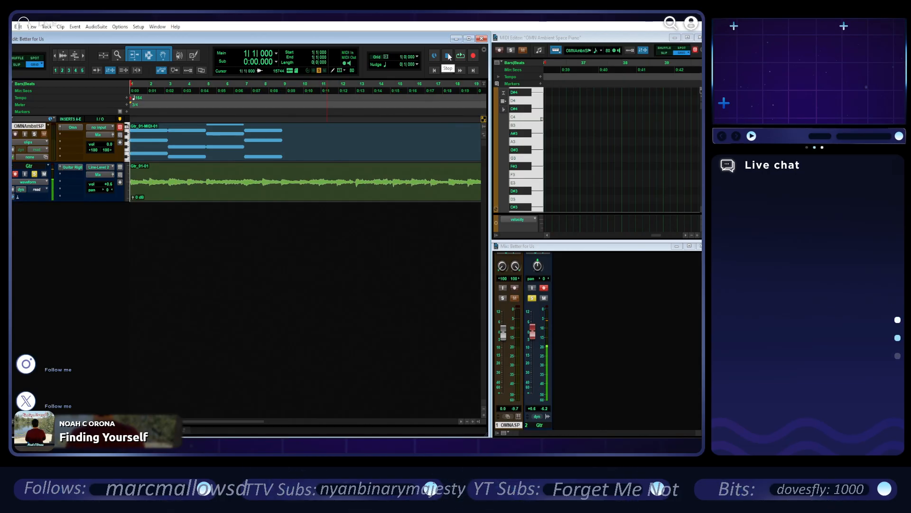
{"action": "key", "text": "space"}
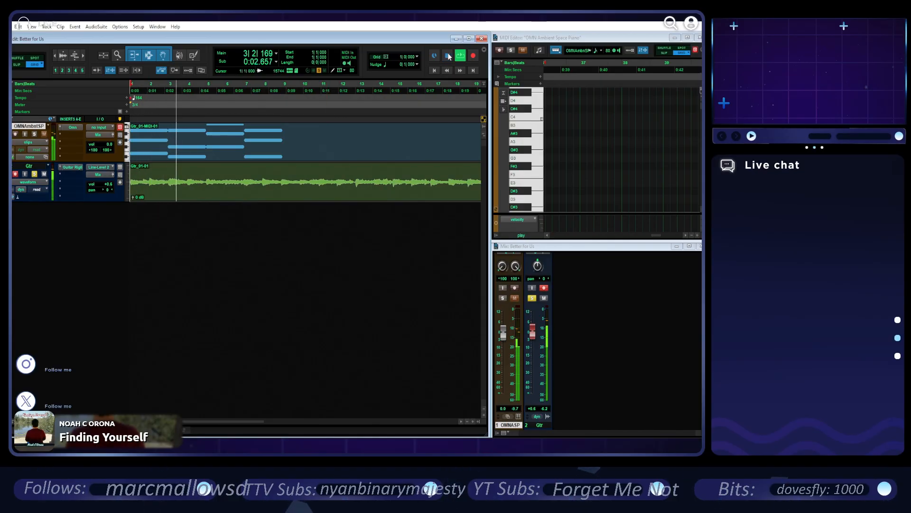
{"action": "left_click", "coordinate": [448, 55]}
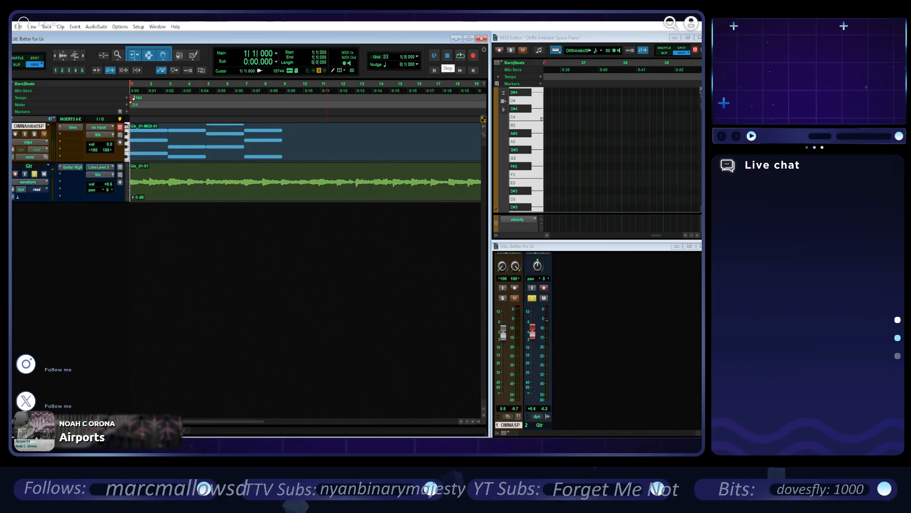
- Open Guitar Rig 6 on the Gtr track and audition the presets Straightforward Metal, Use Your Dynamics and Vintage Slapback
{"action": "left_click", "coordinate": [78, 168]}
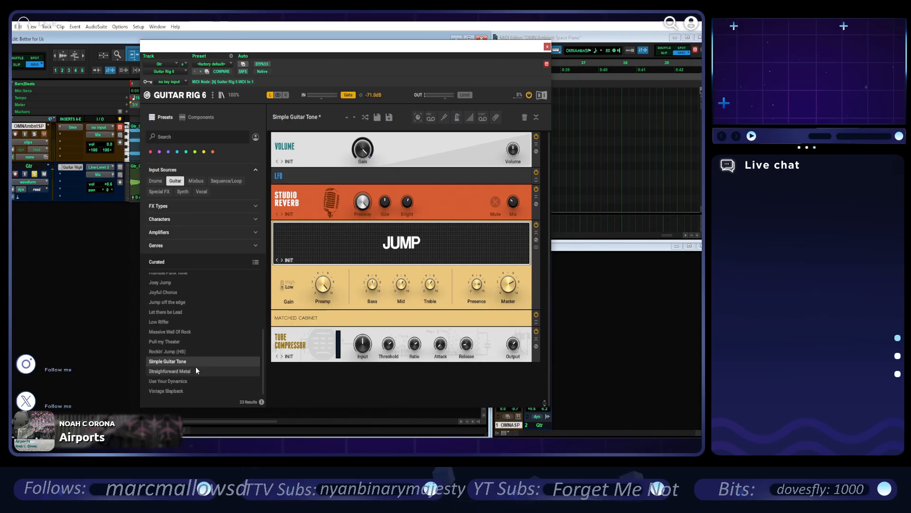
{"action": "left_click", "coordinate": [191, 370]}
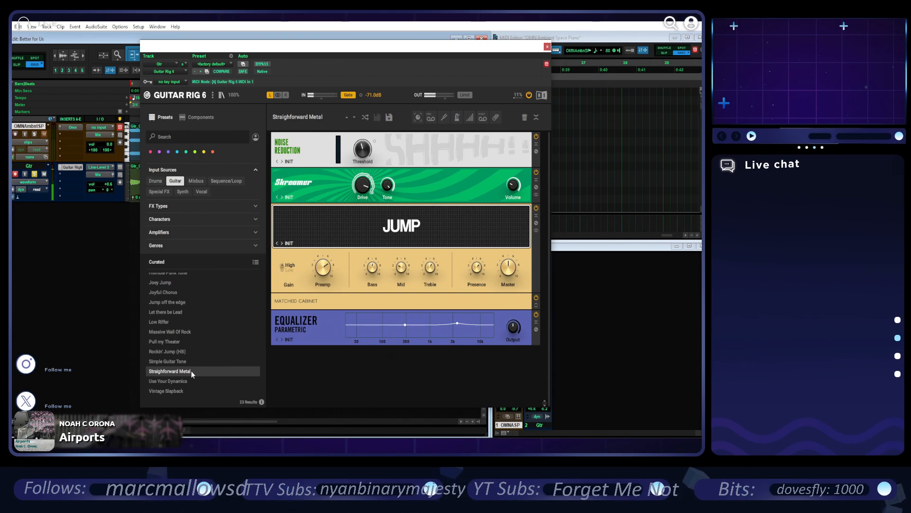
{"action": "left_click", "coordinate": [185, 378]}
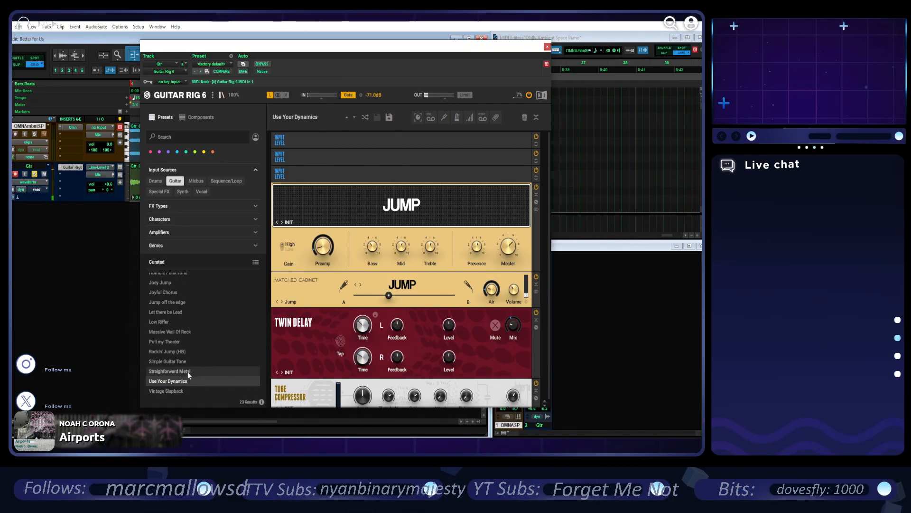
{"action": "left_click", "coordinate": [186, 394]}
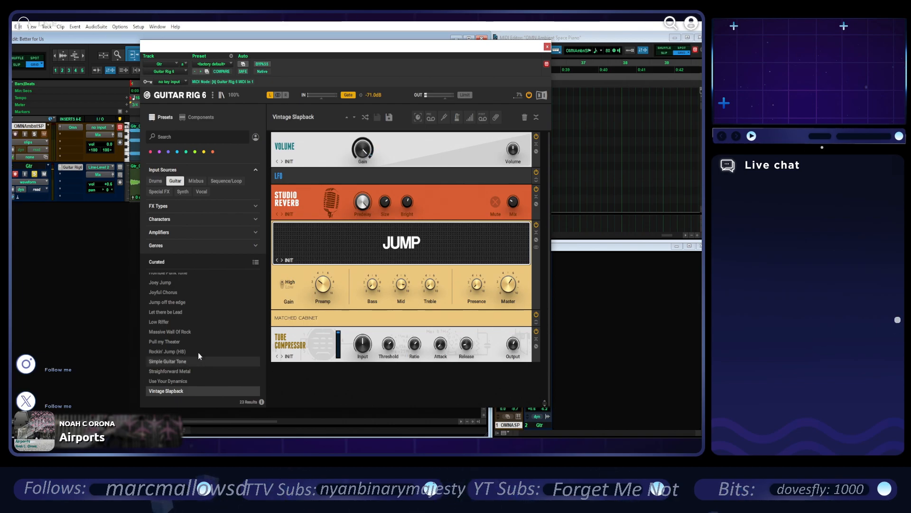
- Audition the guitar presets Alternative Crunch, Clean Break and Crazy Randy - Chorus
{"action": "scroll", "coordinate": [186, 312], "scroll_direction": "up", "scroll_amount": 5}
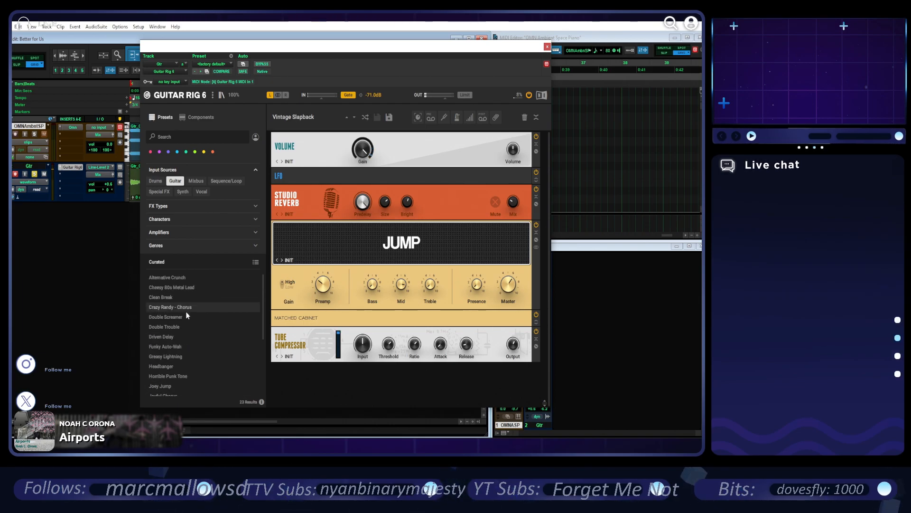
{"action": "left_click", "coordinate": [175, 278]}
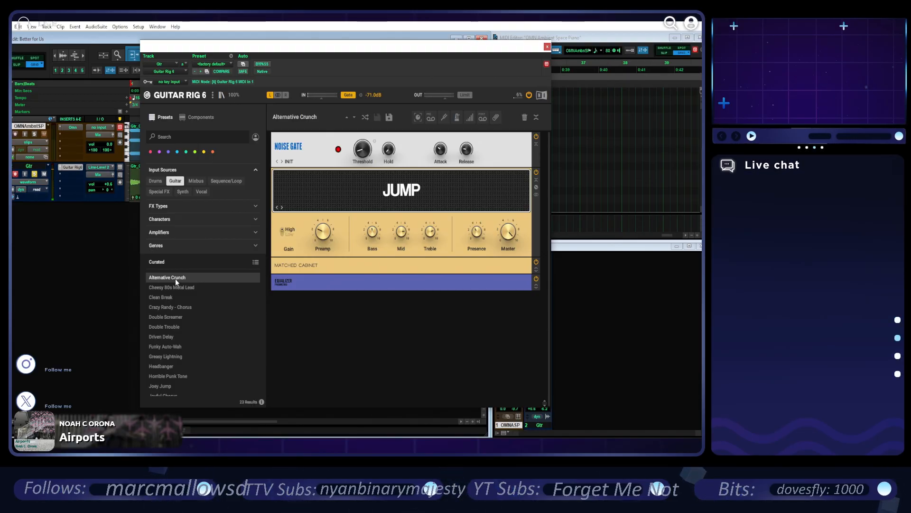
{"action": "left_click", "coordinate": [175, 297]}
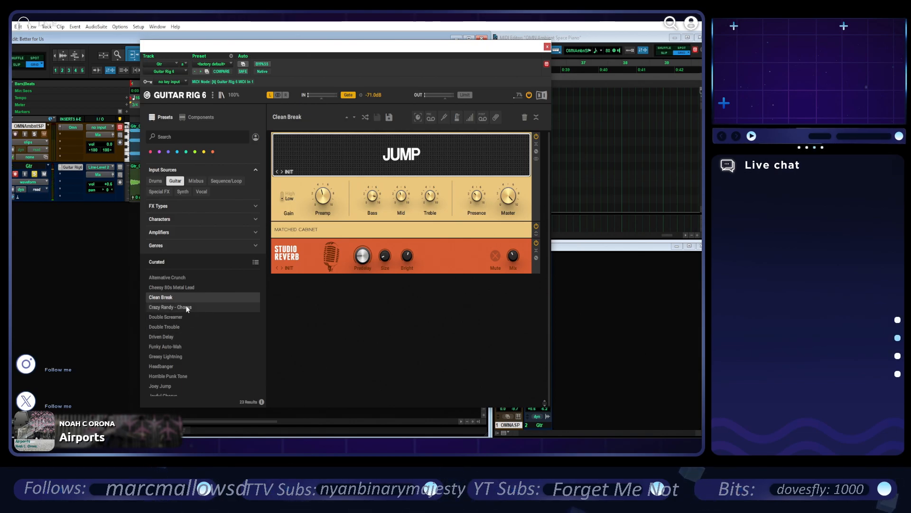
{"action": "left_click", "coordinate": [187, 308]}
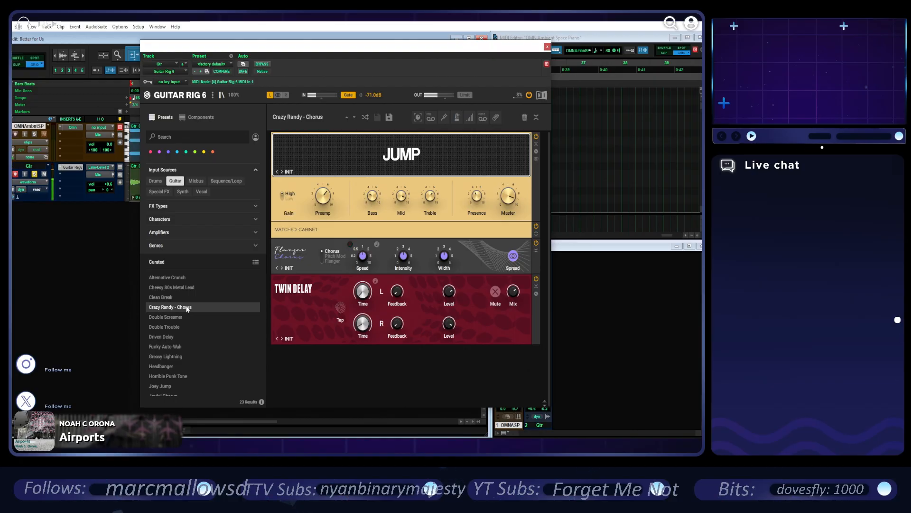
- Audition the guitar presets Double Screamer, Double Trouble, Greasy Lightning and Headbanger
{"action": "left_click", "coordinate": [209, 317]}
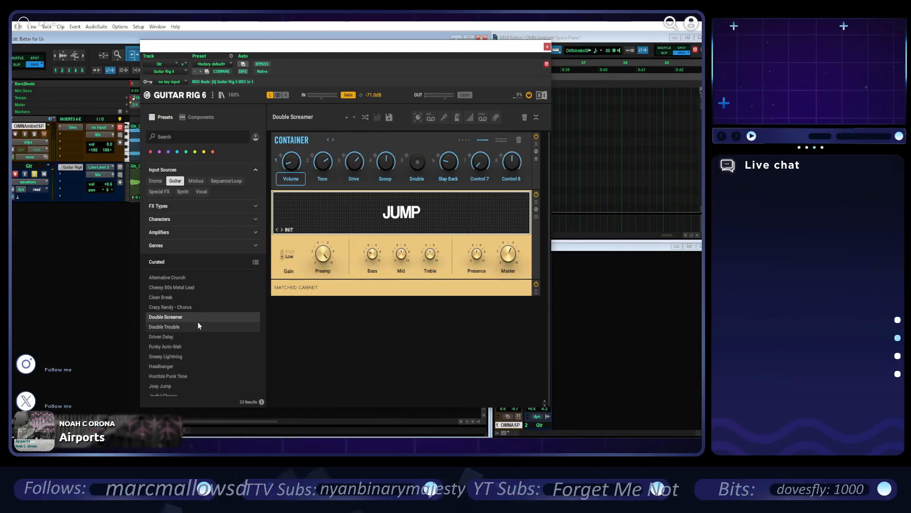
{"action": "left_click", "coordinate": [198, 326]}
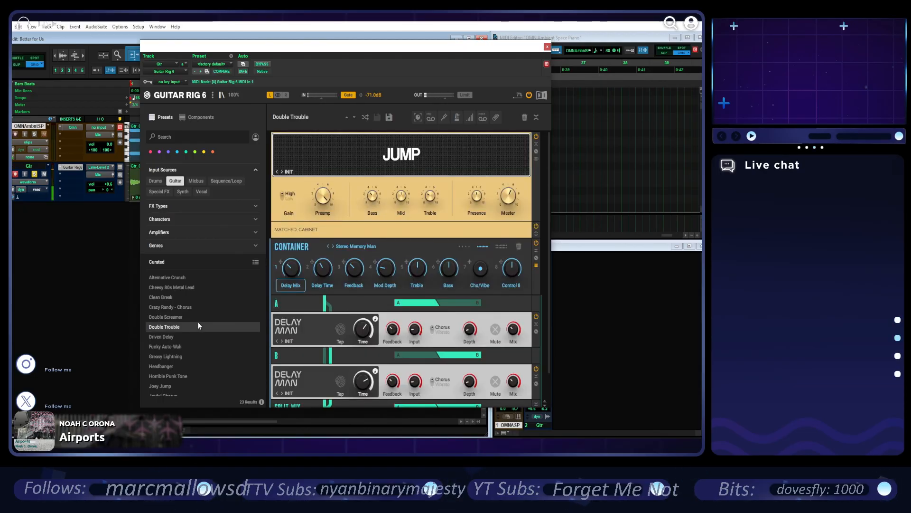
{"action": "left_click", "coordinate": [202, 355]}
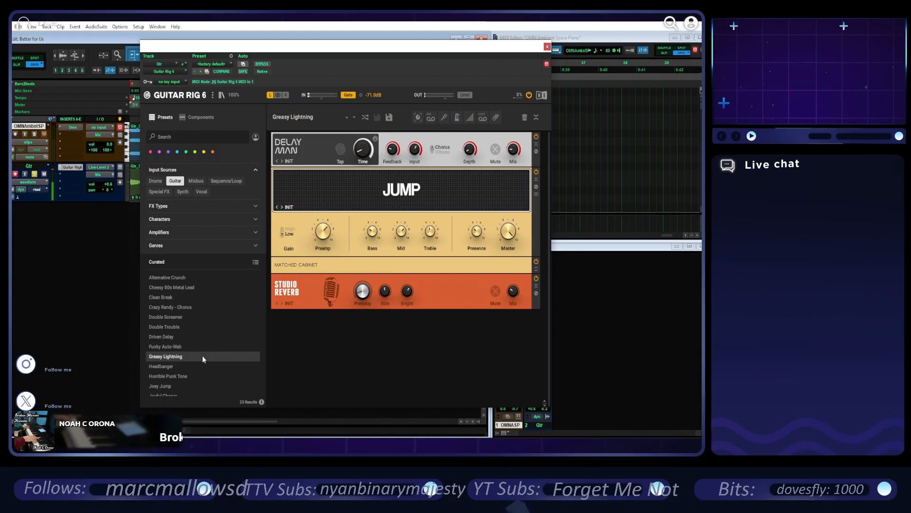
{"action": "left_click", "coordinate": [197, 366]}
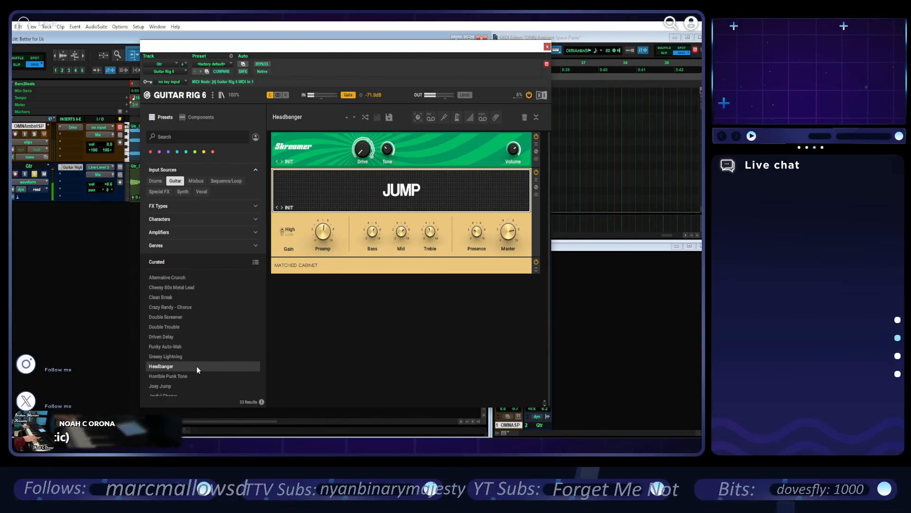
- Browse the Mixbus presets, clear the input source filter, and try the Manly Vocals preset
{"action": "left_click", "coordinate": [197, 181]}
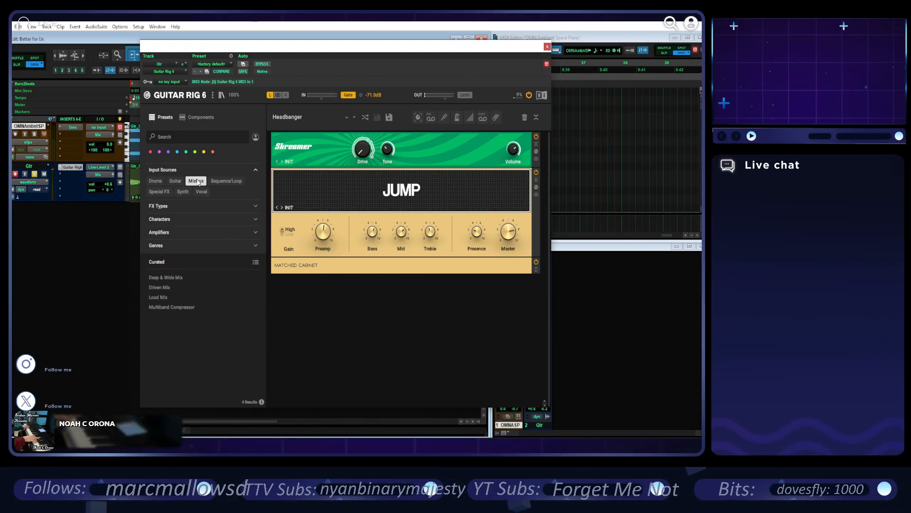
{"action": "left_click", "coordinate": [174, 182]}
{"action": "left_click", "coordinate": [174, 182]}
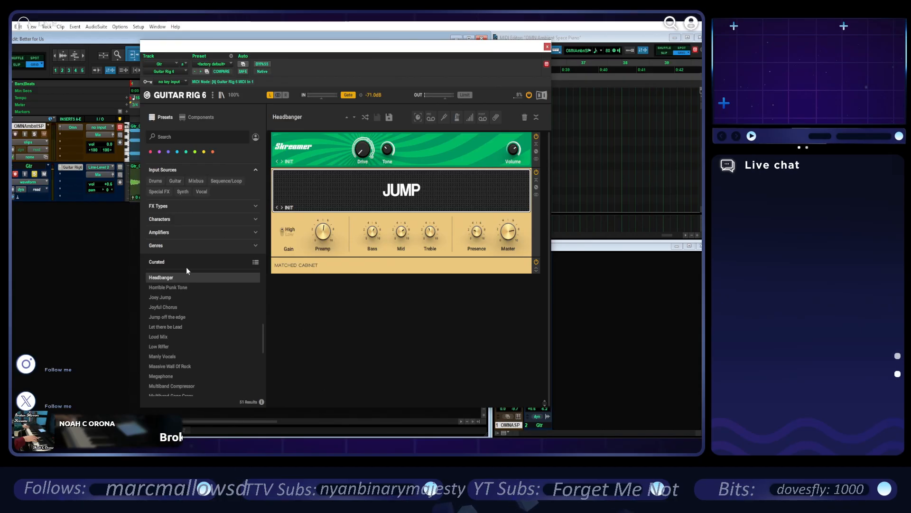
{"action": "left_click", "coordinate": [174, 360]}
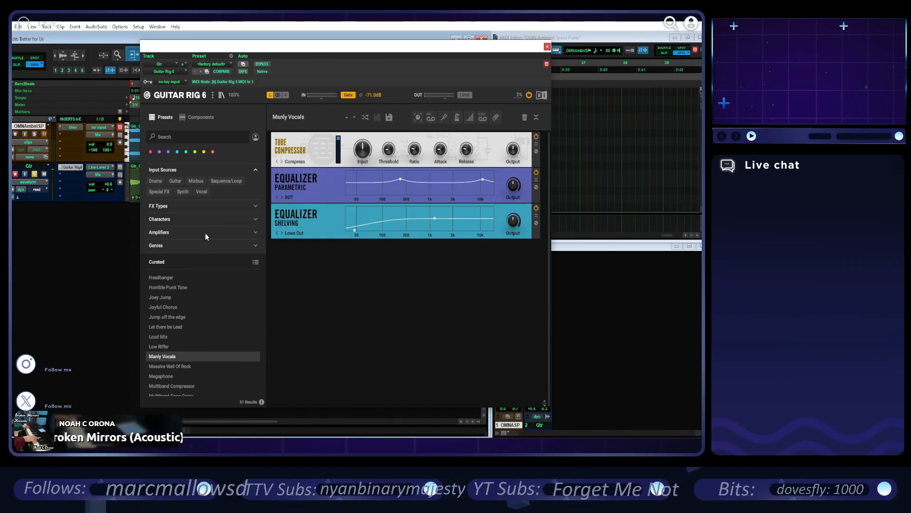
- Filter the presets to Synth sources and audition Airverb, Compressed Frequency Delay, Oilcan Eco and Stereo Ghosts
{"action": "left_click", "coordinate": [185, 194]}
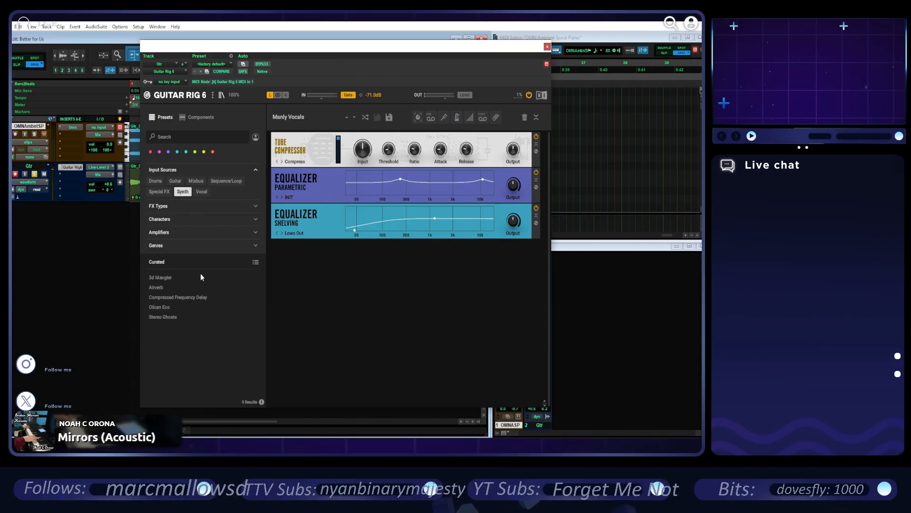
{"action": "left_click", "coordinate": [210, 289]}
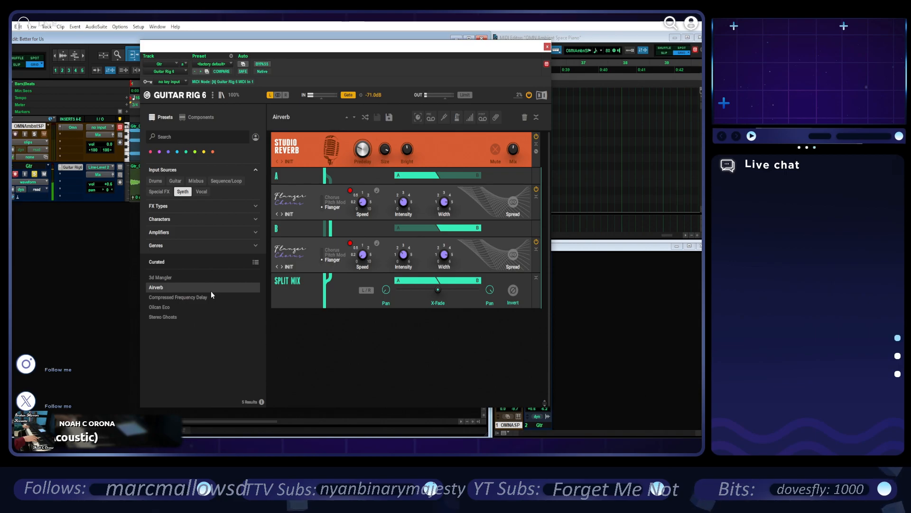
{"action": "left_click", "coordinate": [209, 298]}
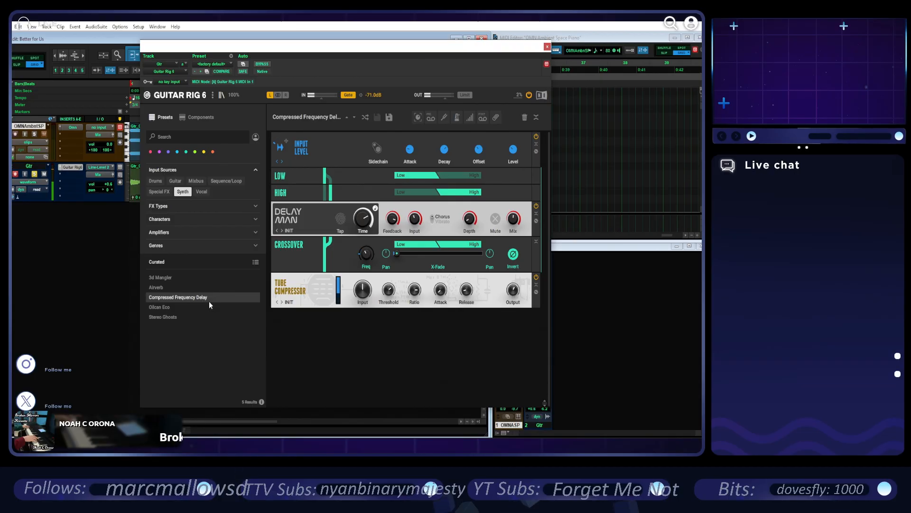
{"action": "left_click", "coordinate": [213, 304]}
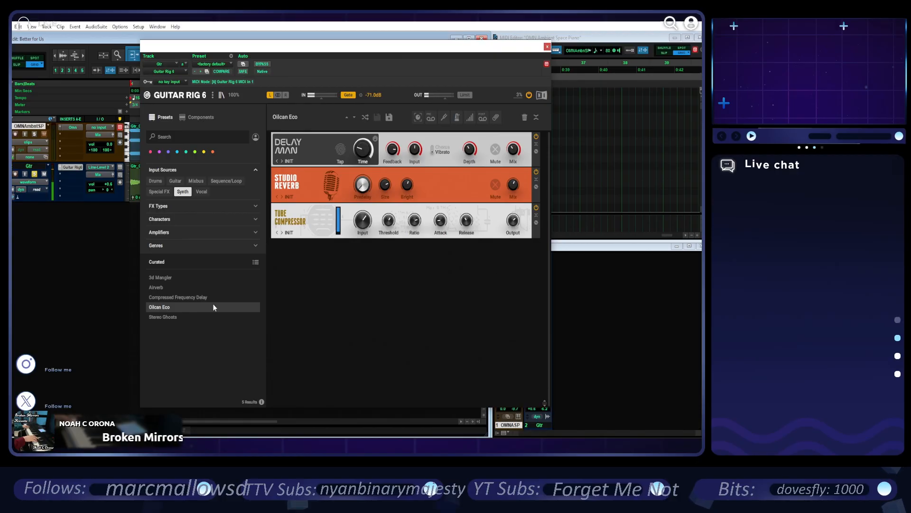
{"action": "left_click", "coordinate": [203, 317]}
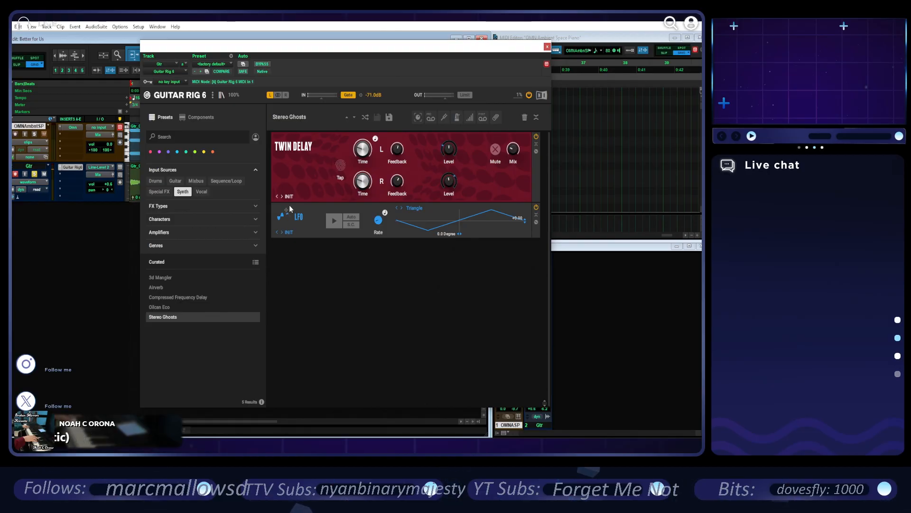
- Clear the Synth filter, try Trance Gate, and load the Use Your Dynamics preset before closing the Guitar Rig window
{"action": "left_click", "coordinate": [184, 192]}
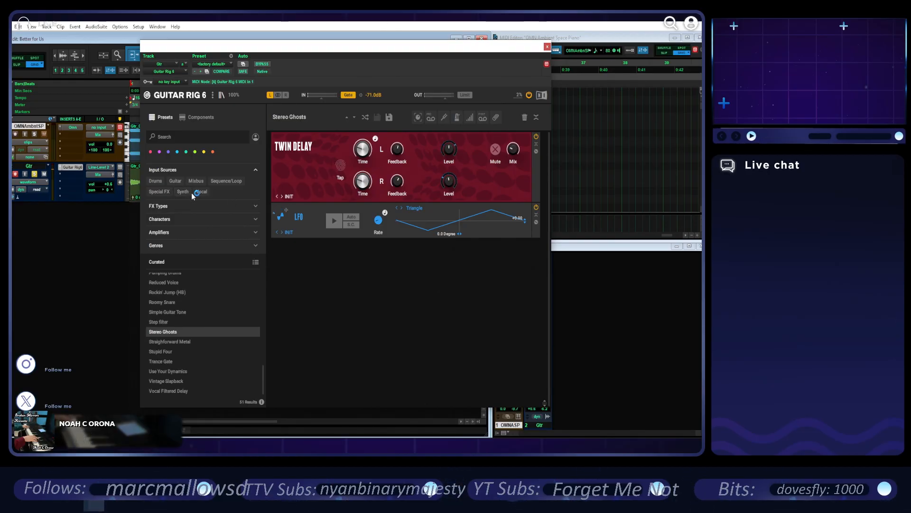
{"action": "left_click", "coordinate": [182, 360]}
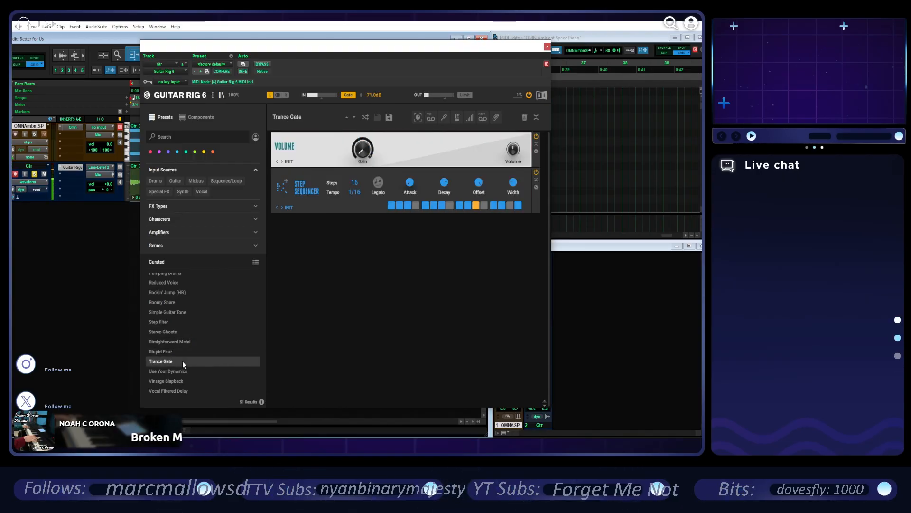
{"action": "left_click", "coordinate": [184, 372]}
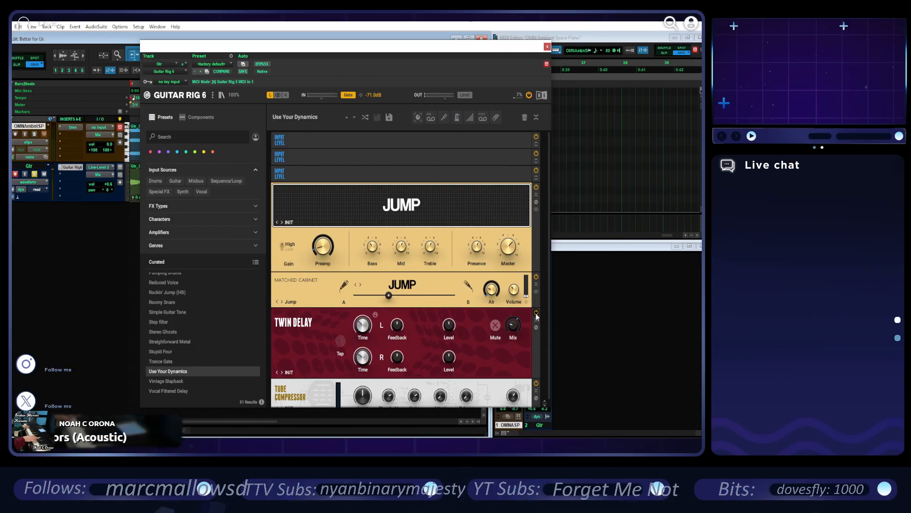
{"action": "scroll", "coordinate": [491, 325], "scroll_direction": "down", "scroll_amount": 1}
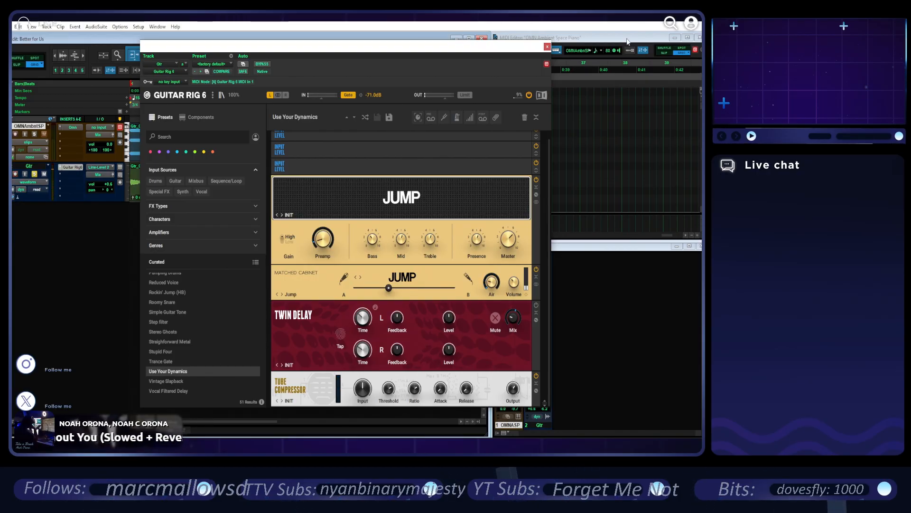
{"action": "left_click", "coordinate": [547, 47]}
- Delete the old guitar clip from the Gtr track and start playback from the session start
{"action": "left_click", "coordinate": [278, 200]}
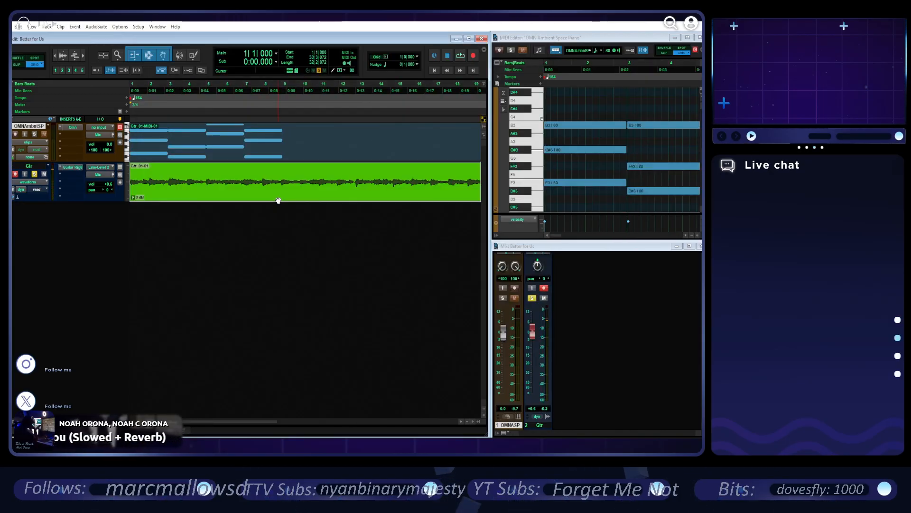
{"action": "key", "text": "Delete"}
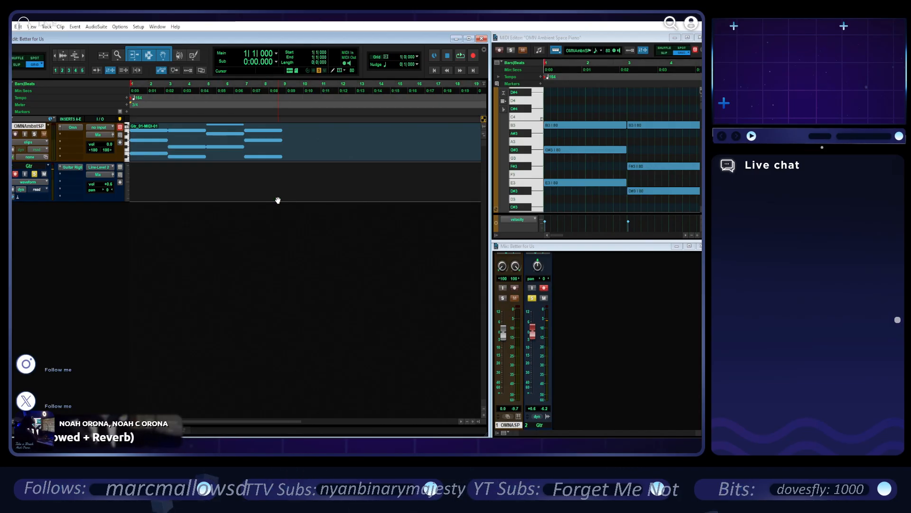
{"action": "left_click", "coordinate": [460, 57]}
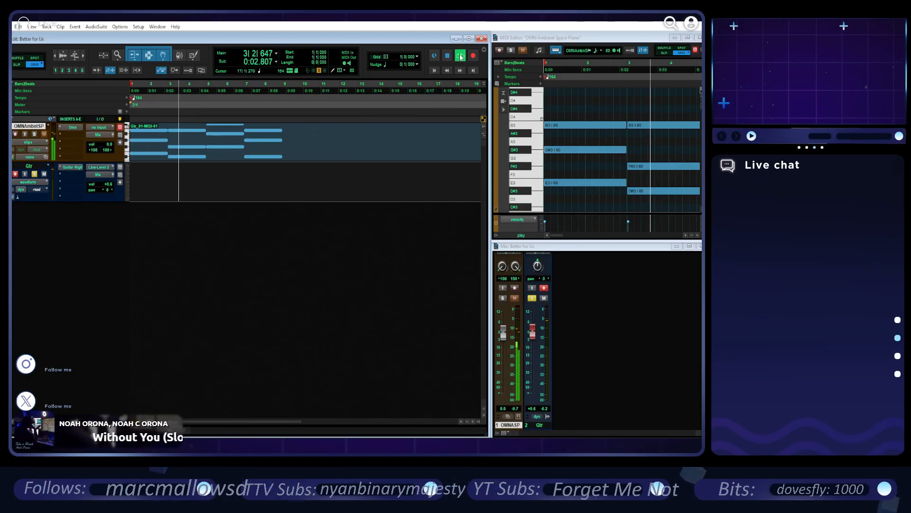
- Record a guitar take on the Gtr track from bar 1, stop it, and undo the recording
{"action": "left_click", "coordinate": [459, 57]}
{"action": "left_click", "coordinate": [460, 57]}
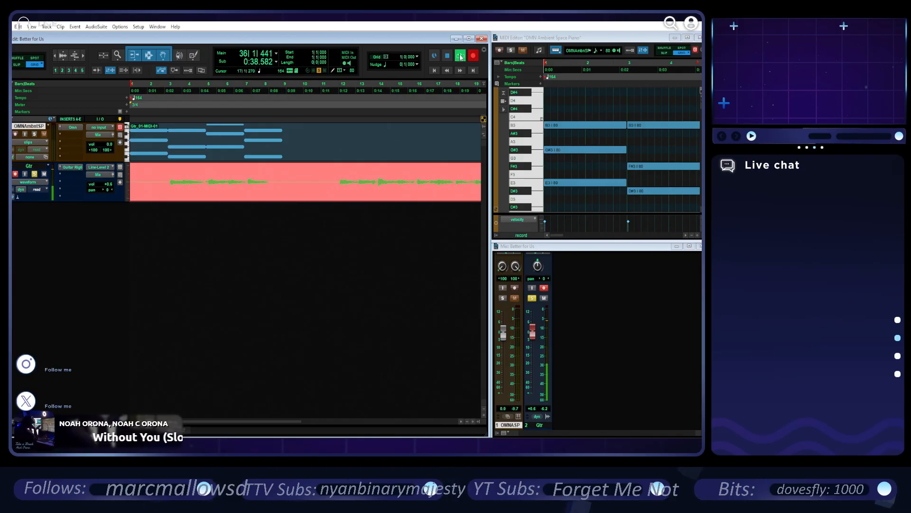
{"action": "key", "text": "space"}
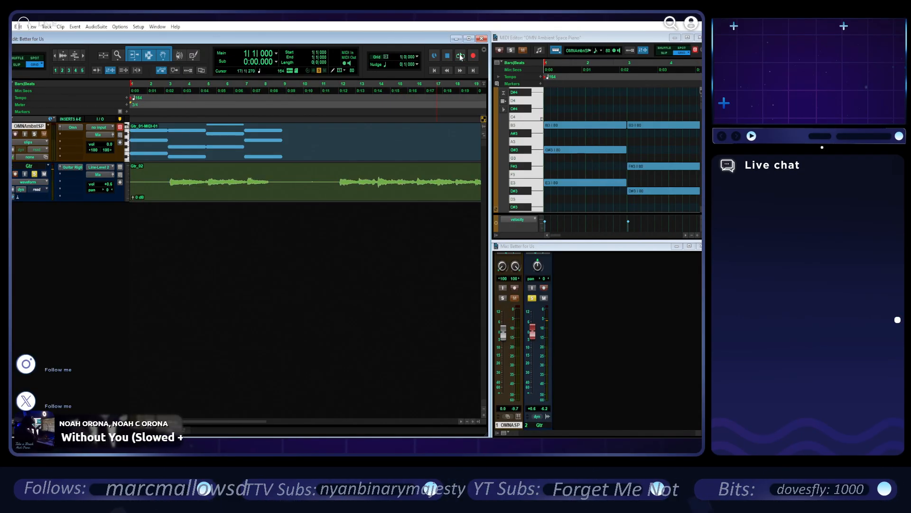
{"action": "key", "text": "ctrl+z"}
- Record a new guitar take on the Gtr track, trim its silent lead-in, and align the clip to bar 1
{"action": "left_click", "coordinate": [461, 56]}
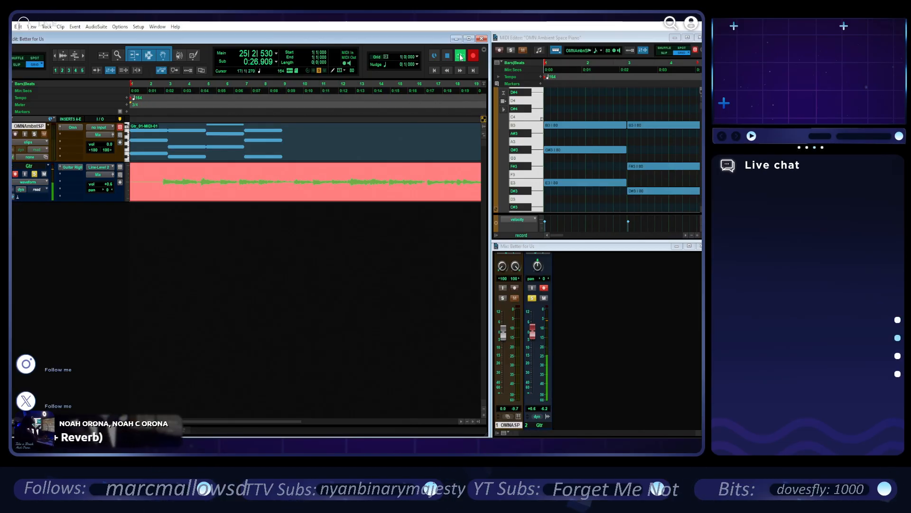
{"action": "left_click", "coordinate": [460, 56]}
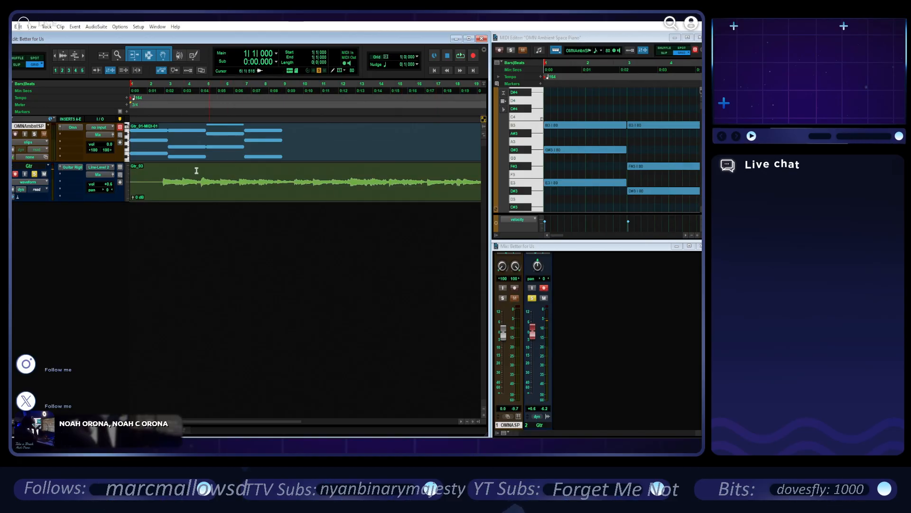
{"action": "mouse_move", "coordinate": [132, 193]}
{"action": "left_mouse_down"}
{"action": "mouse_move", "coordinate": [164, 192]}
{"action": "mouse_move", "coordinate": [137, 189]}
{"action": "left_mouse_up"}
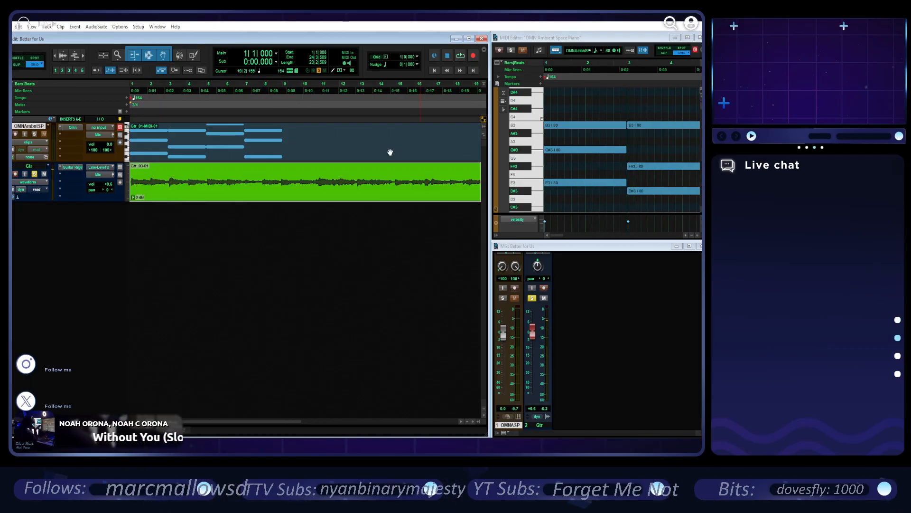
- Play the new guitar take from the start while following the "Better for Us" lyrics in Notepad
{"action": "key", "text": "alt+Tab"}
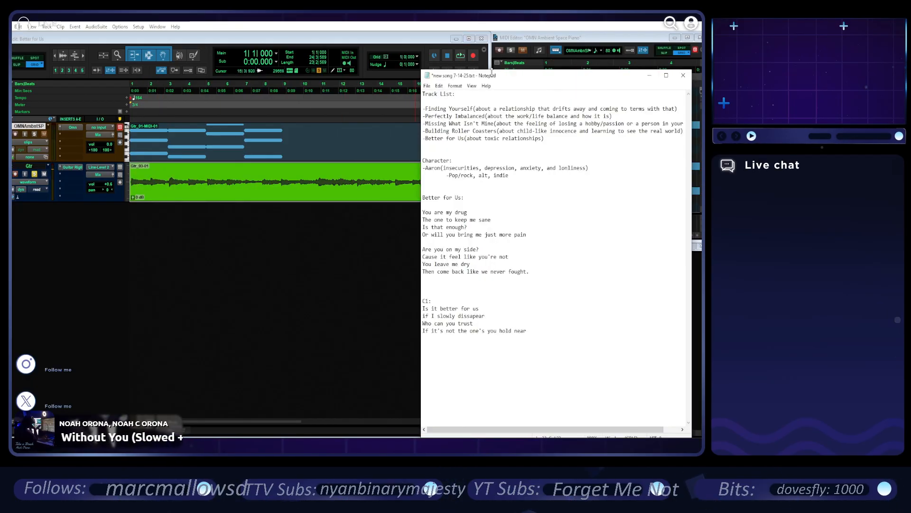
{"action": "left_click", "coordinate": [460, 56]}
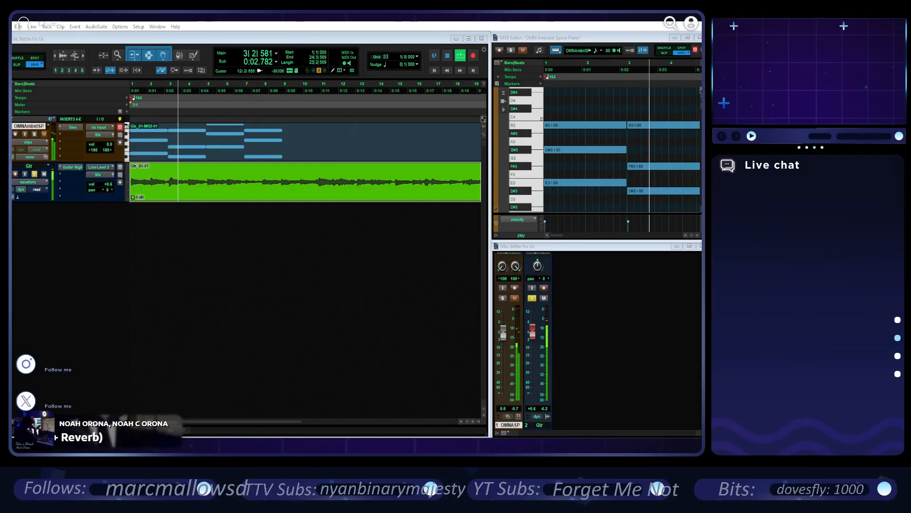
{"action": "key", "text": "alt+Tab"}
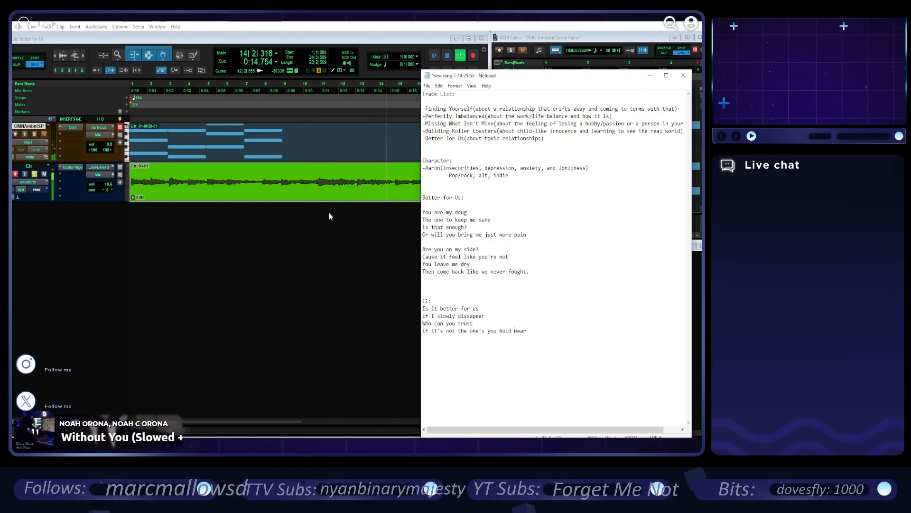
- Replay the guitar take from the session start while rereading the "Better for Us" lyrics in Notepad, and stop playback in Pro Tools
{"action": "left_click", "coordinate": [448, 56]}
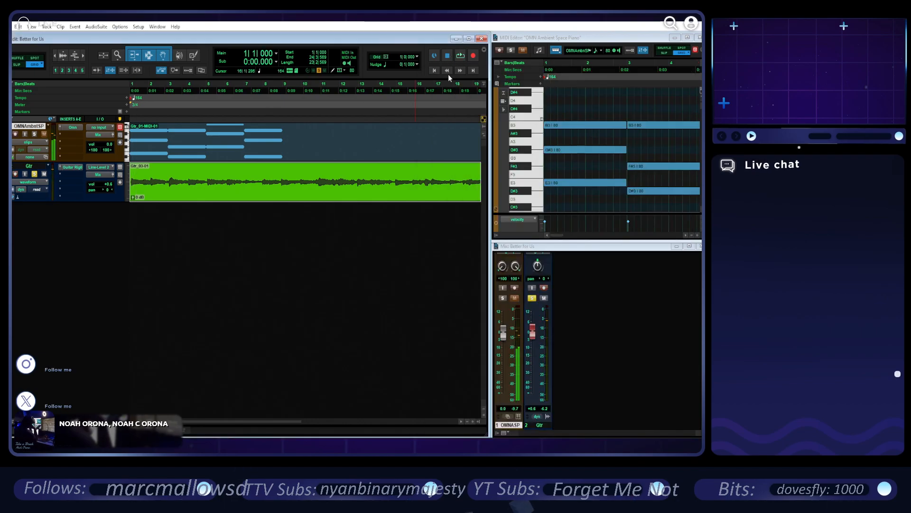
{"action": "left_click", "coordinate": [460, 57]}
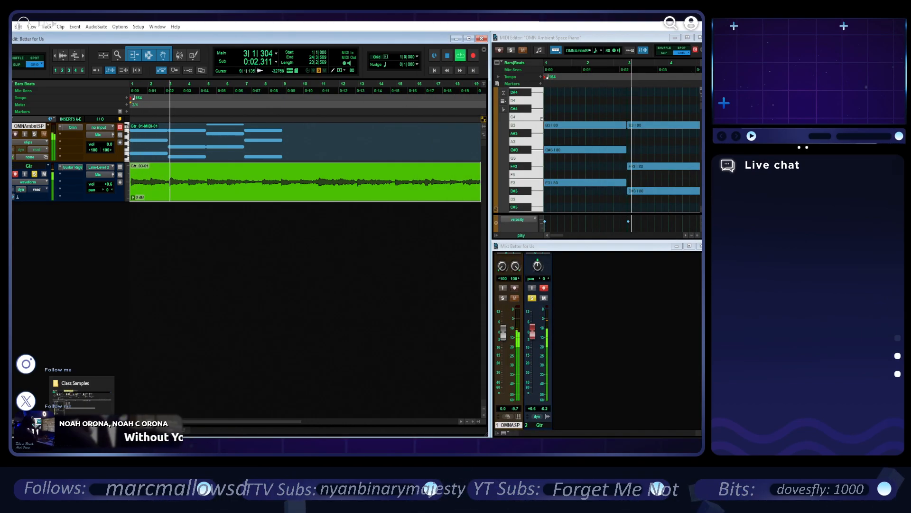
{"action": "key", "text": "alt+Tab"}
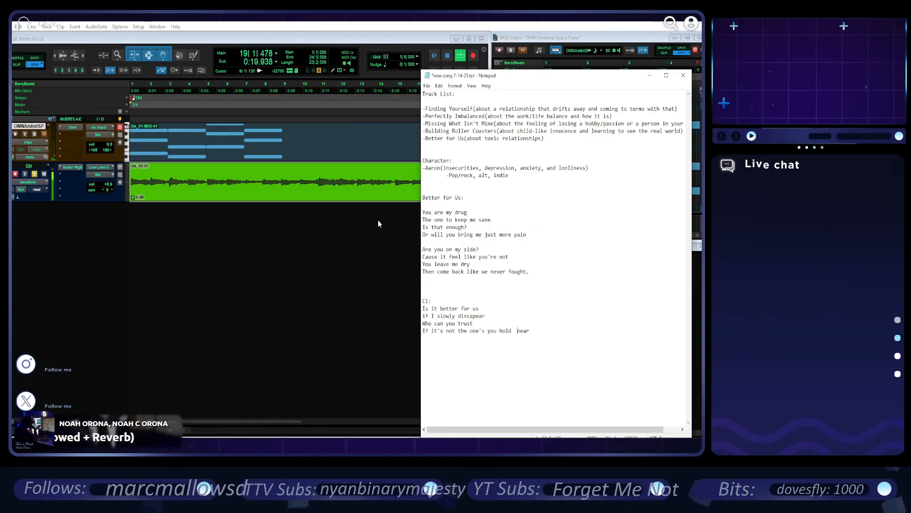
{"action": "left_click", "coordinate": [378, 223]}
{"action": "left_click", "coordinate": [447, 58]}
{"action": "key", "text": "r"}
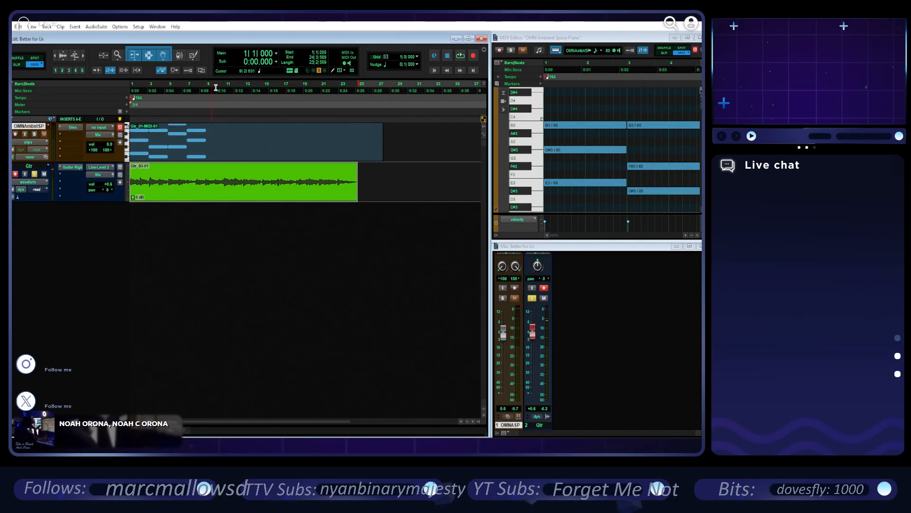
- Play both tracks from bar 7 and listen for the end of the guitar phrase near bar 17
{"action": "left_click", "coordinate": [187, 137]}
{"action": "key", "text": "space"}
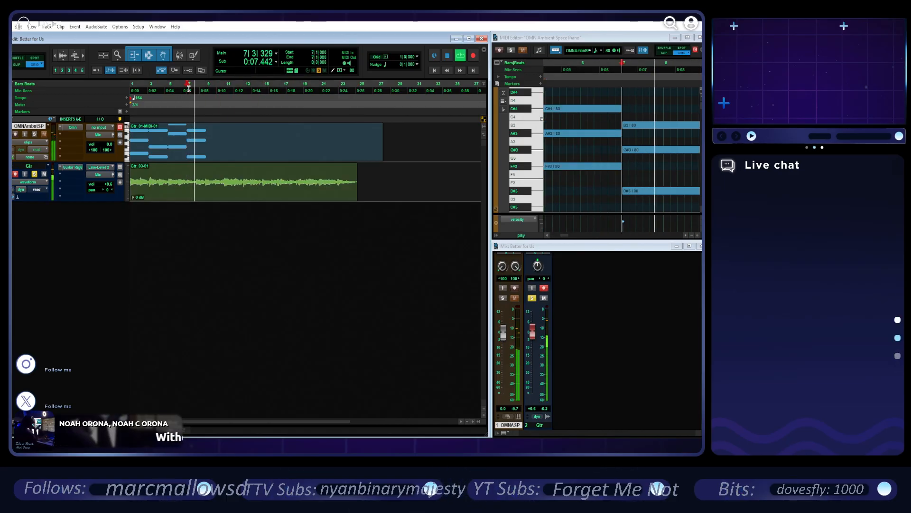
{"action": "key", "text": "t"}
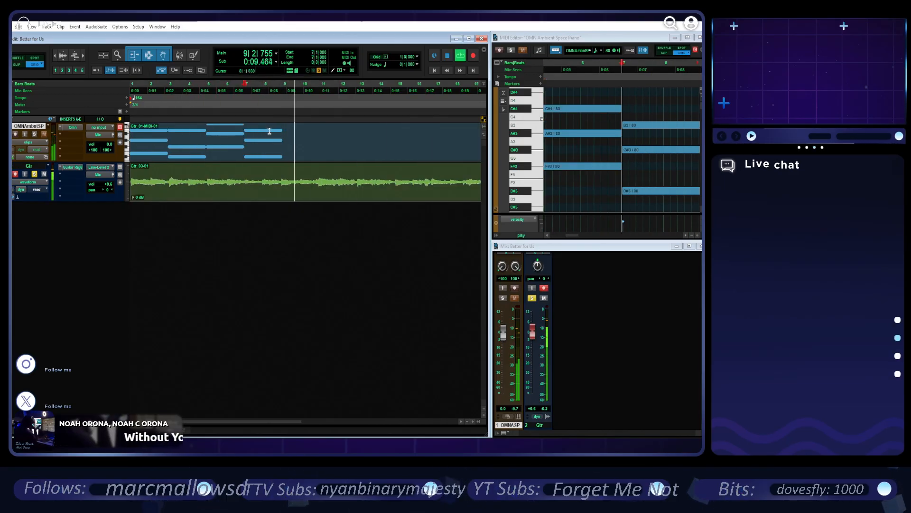
{"action": "key", "text": "r"}
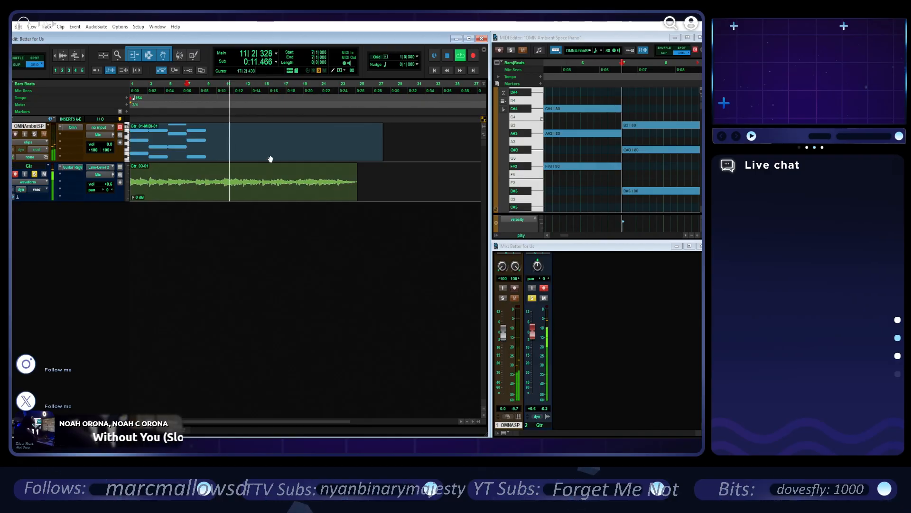
{"action": "key", "text": "t"}
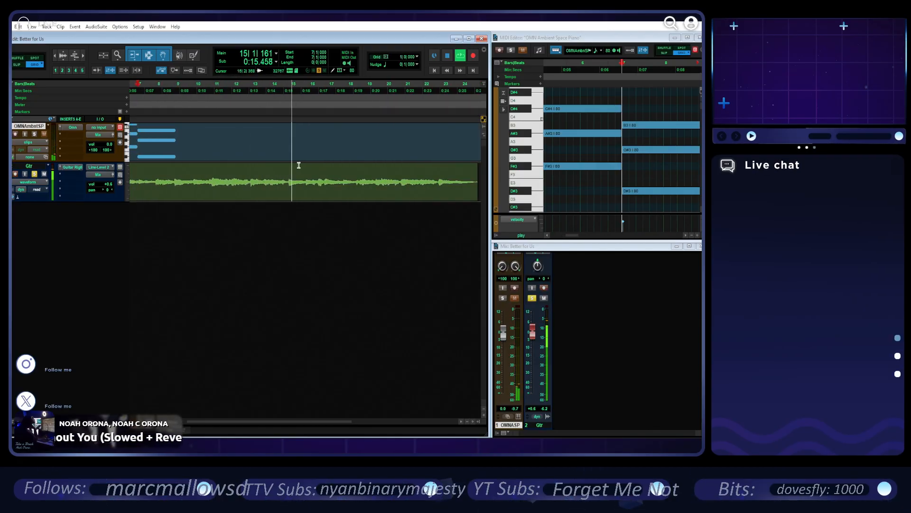
{"action": "key", "text": "space"}
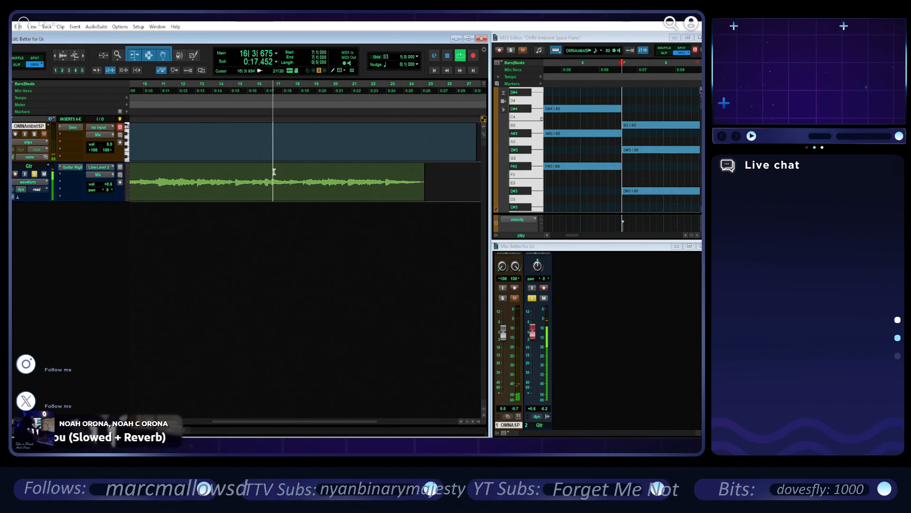
- Select both the piano MIDI and Gtr tracks from bar 1 to just before bar 17 and play the selection
{"action": "left_click", "coordinate": [274, 172]}
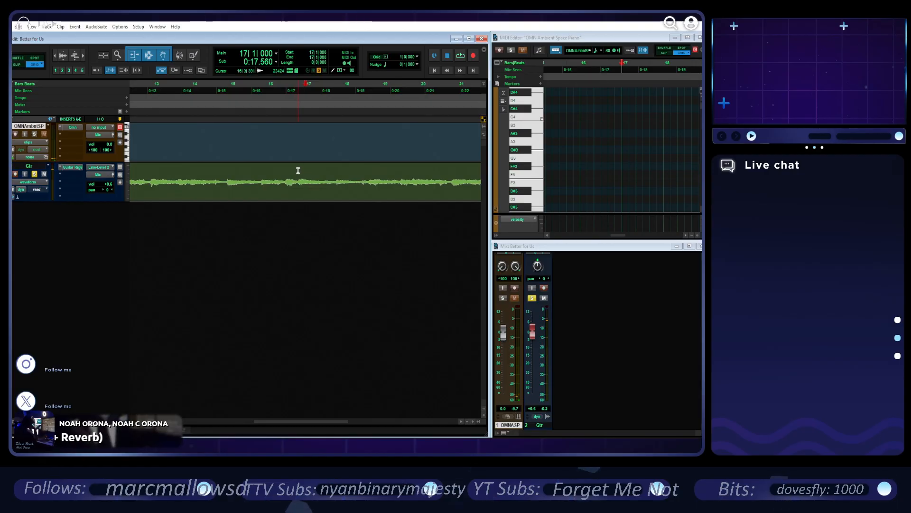
{"action": "left_click_drag", "start_coordinate": [298, 170], "coordinate": [126, 178]}
{"action": "key", "text": "r"}
{"action": "key", "text": "space"}
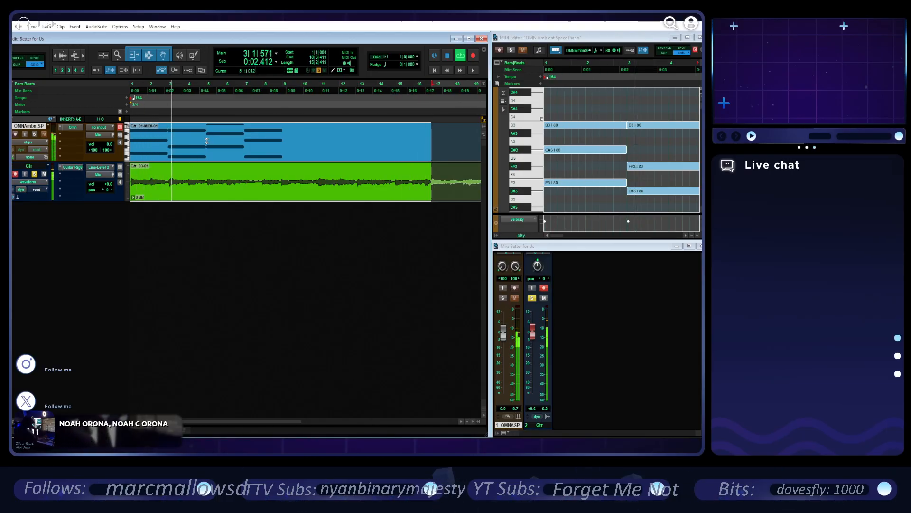
- Trim the remaining silent lead-in from the guitar clip and align the clip's start to bar 1
{"action": "scroll", "coordinate": [212, 147], "scroll_direction": "up", "scroll_amount": 3}
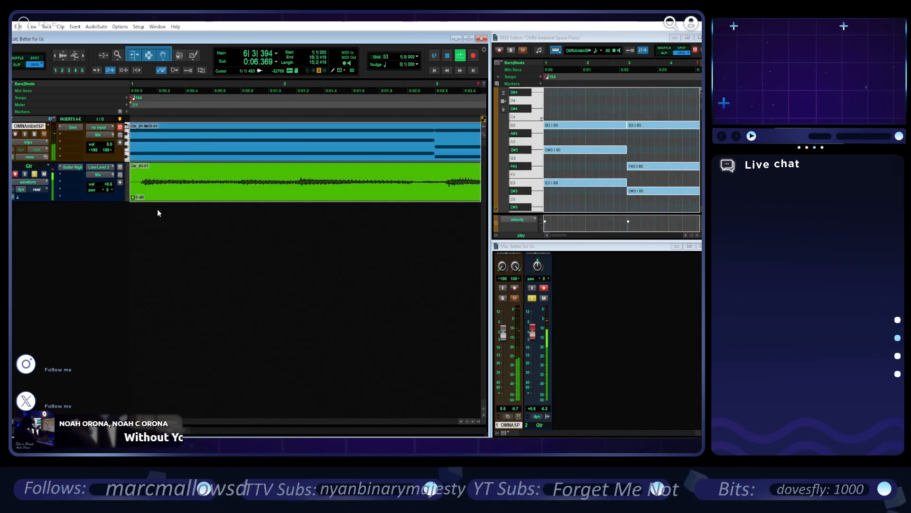
{"action": "left_click_drag", "start_coordinate": [131, 181], "coordinate": [140, 182]}
{"action": "key", "text": "space"}
{"action": "key", "text": "ctrl+z"}
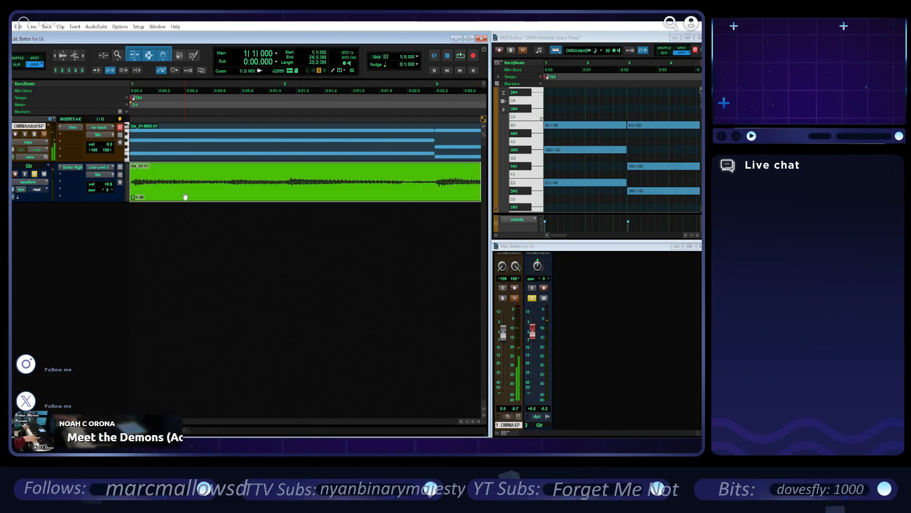
- Play the realigned guitar clip from bar 14 to check the phrase leading up to bar 17
{"action": "key", "text": "ctrl+["}
{"action": "key", "text": "ctrl+["}
{"action": "key", "text": "ctrl+["}
{"action": "key", "text": "ctrl+["}
{"action": "left_click", "coordinate": [259, 118]}
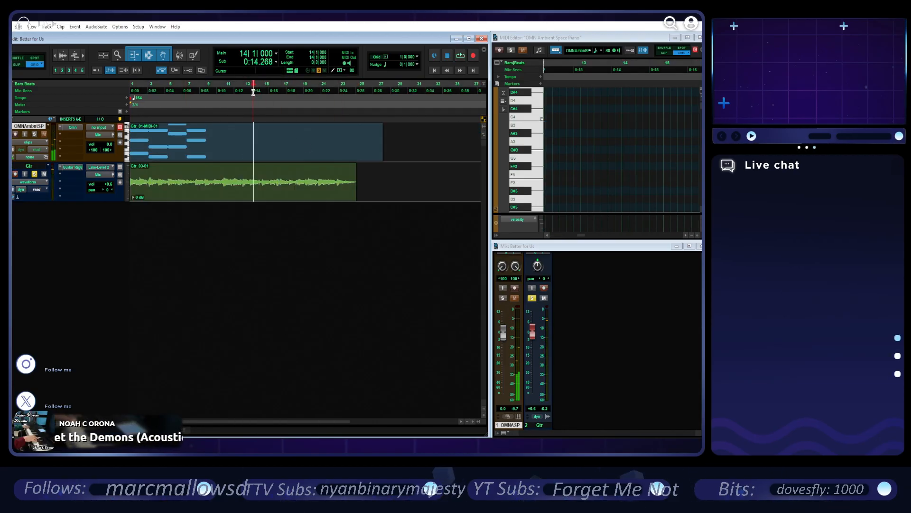
{"action": "key", "text": "space"}
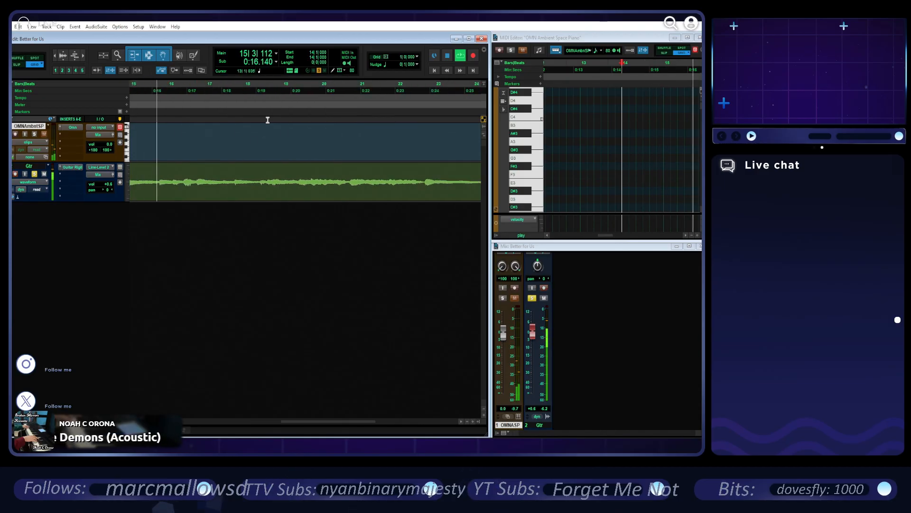
{"action": "key", "text": "space"}
- Split the guitar clip on the Gtr track just before bar 17, at 16|3|251
{"action": "left_click", "coordinate": [197, 172]}
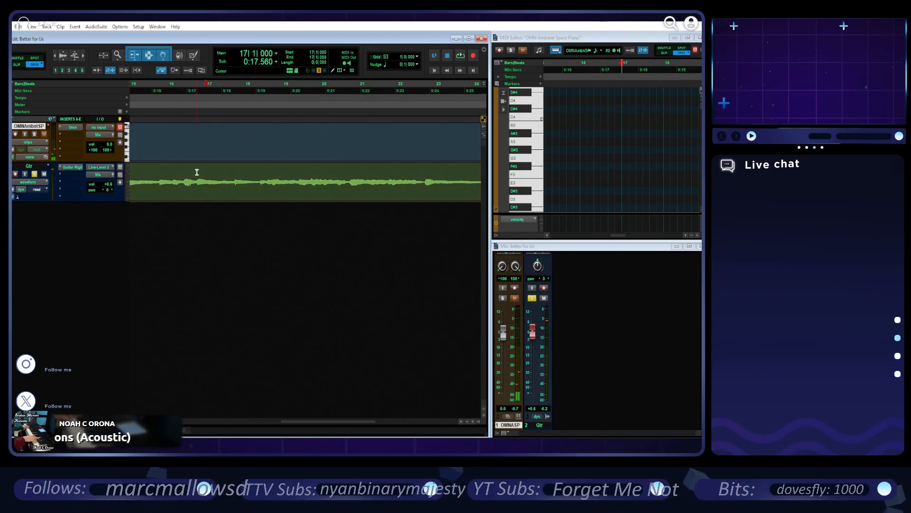
{"action": "key", "text": "ctrl+]"}
{"action": "key", "text": "ctrl+]"}
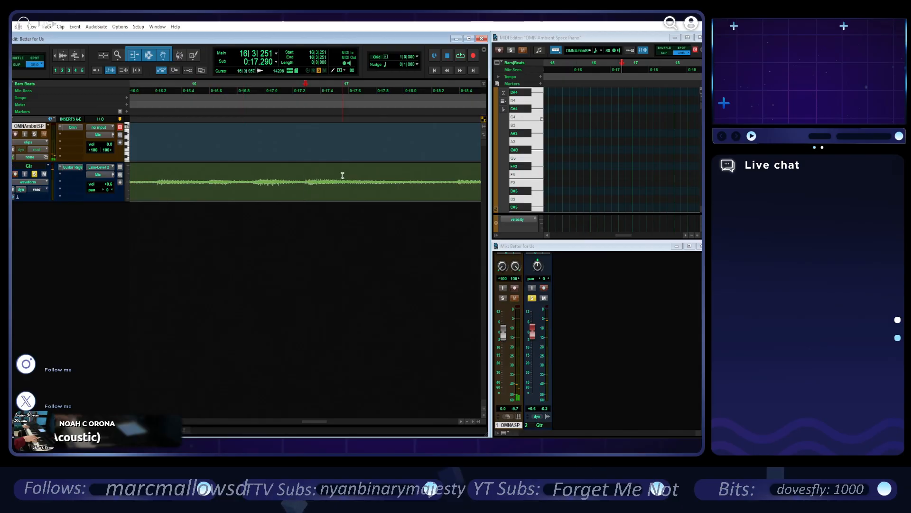
{"action": "key", "text": "ctrl+["}
{"action": "key", "text": "ctrl+["}
{"action": "key", "text": "ctrl+["}
{"action": "key", "text": "ctrl+["}
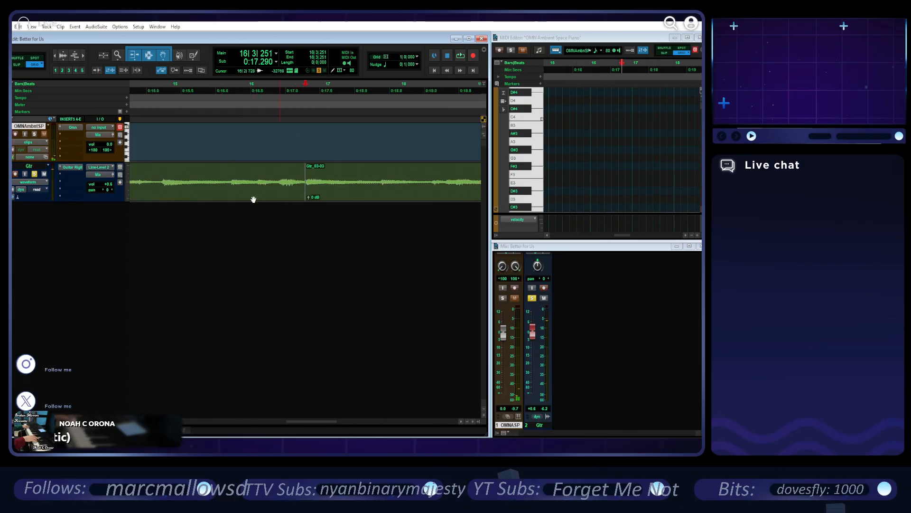
- Play the song from the beginning with the Notepad lyrics brought up alongside, and stop playback
{"action": "left_click", "coordinate": [244, 195]}
{"action": "key", "text": "space"}
{"action": "key", "text": "ctrl+["}
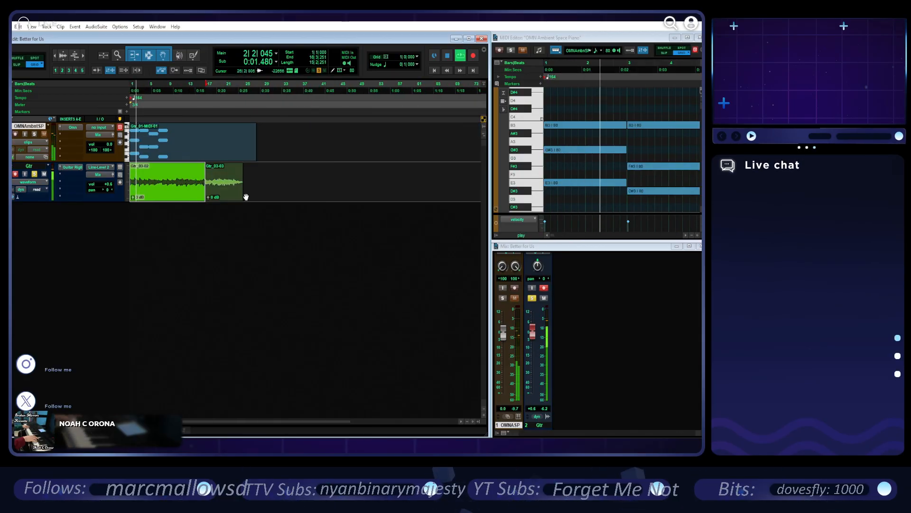
{"action": "key", "text": "alt+Tab"}
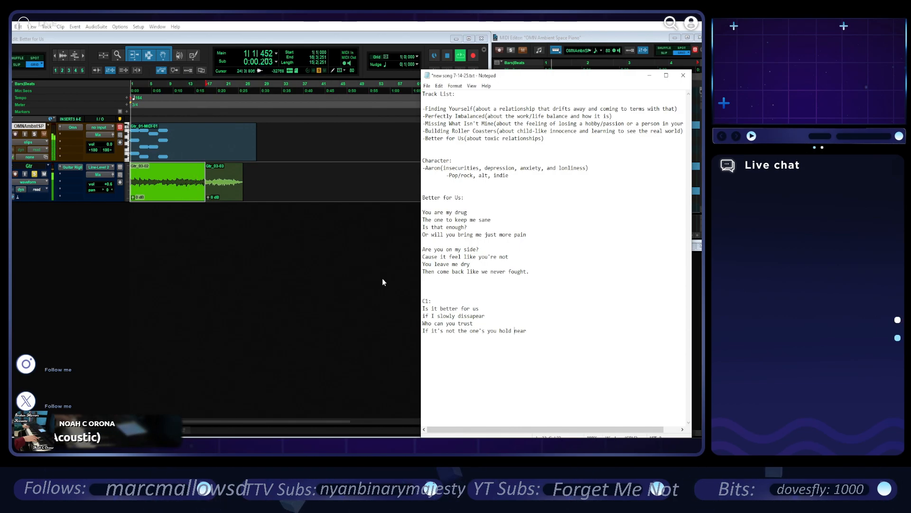
{"action": "left_click", "coordinate": [448, 56]}
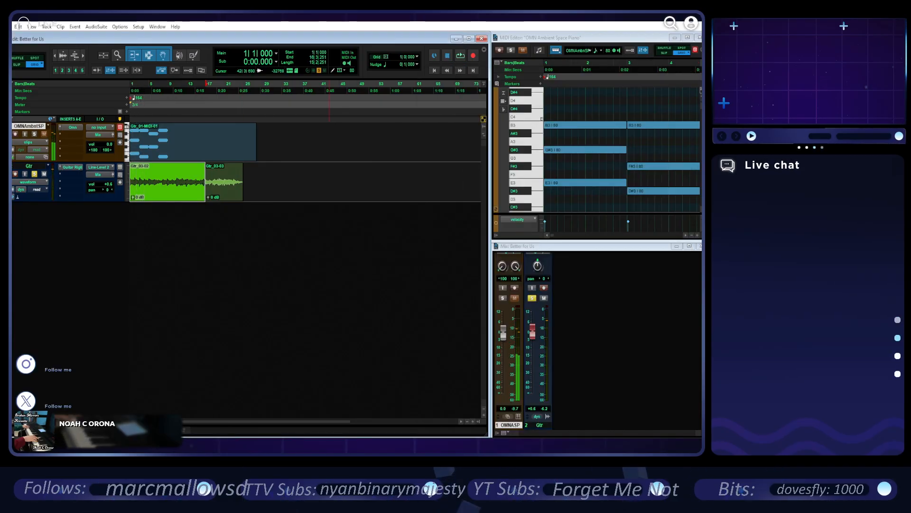
- Switch to the Notepad lyrics and start a new stanza below the C1 lines with "Answer me why"
{"action": "key", "text": "alt+Tab"}
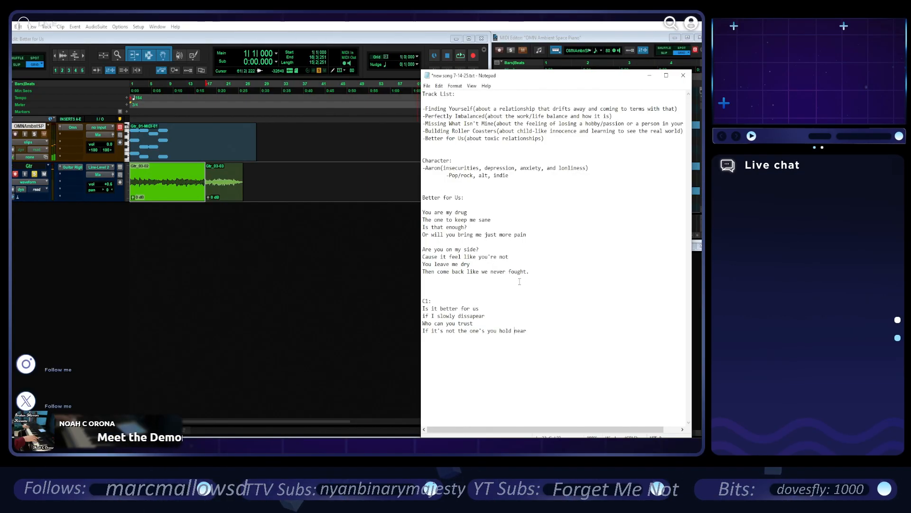
{"action": "left_click_drag", "start_coordinate": [423, 308], "coordinate": [534, 333]}
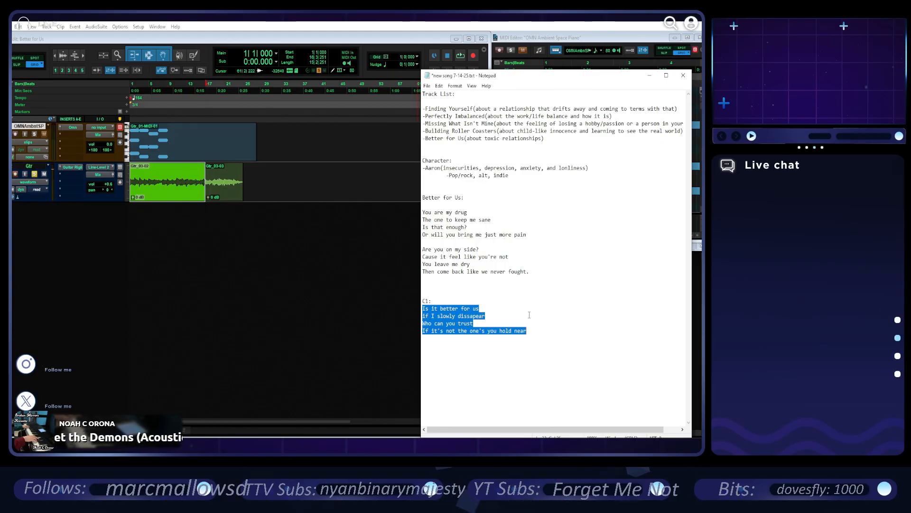
{"action": "left_click", "coordinate": [540, 334]}
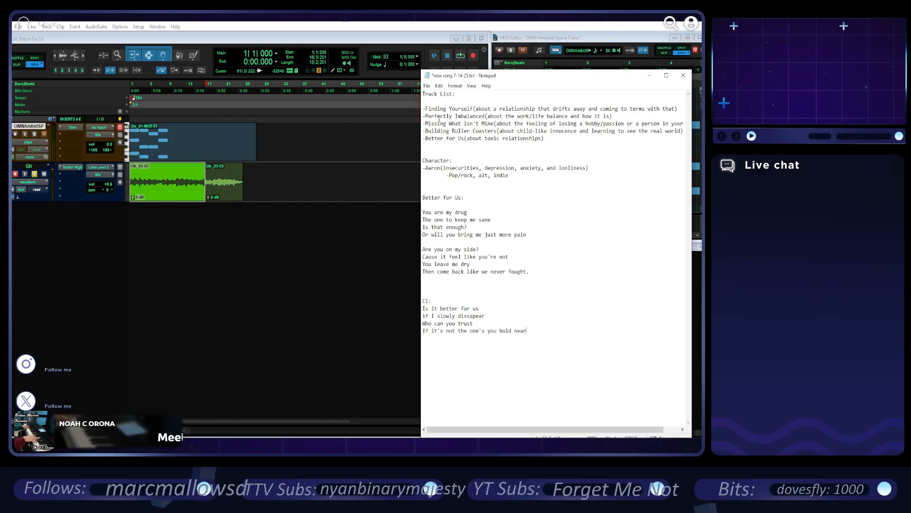
{"action": "key", "text": "Return"}
{"action": "key", "text": "Return"}
{"action": "type", "text": "Ans"}
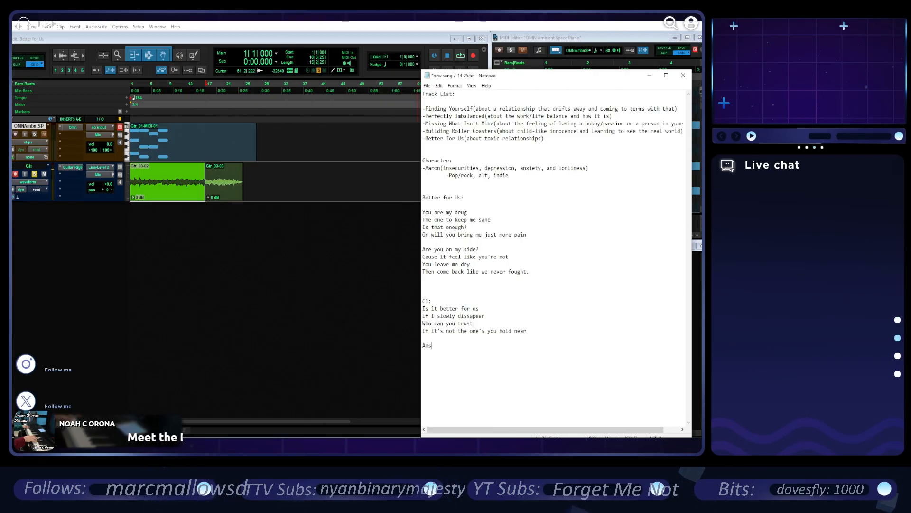
{"action": "type", "text": "swer me"}
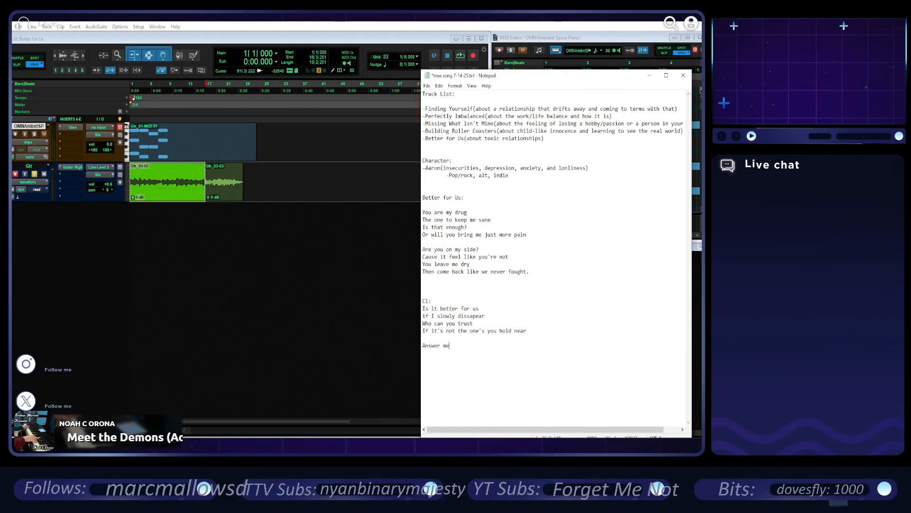
{"action": "type", "text": " why"}
- Add the line "I feel like I cling to you" under "Answer me why" and start another line
{"action": "key", "text": "Return"}
{"action": "type", "text": "I fe"}
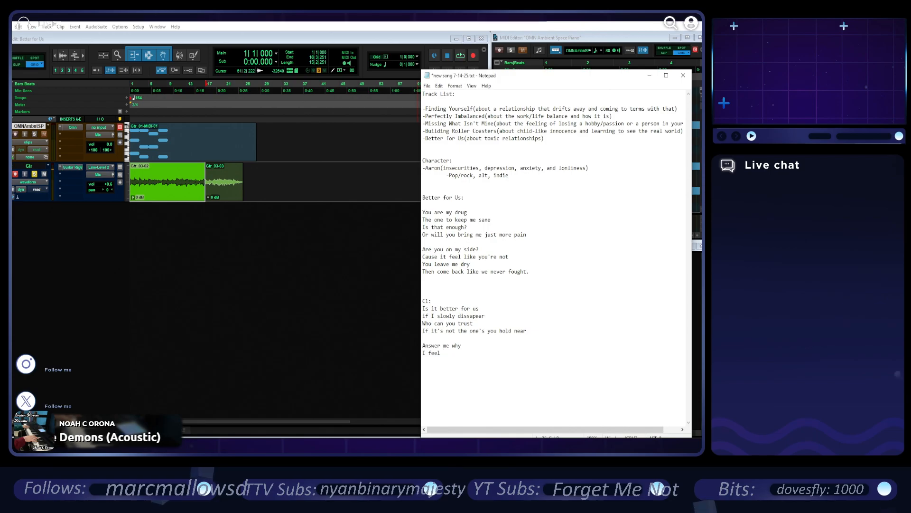
{"action": "type", "text": "el "}
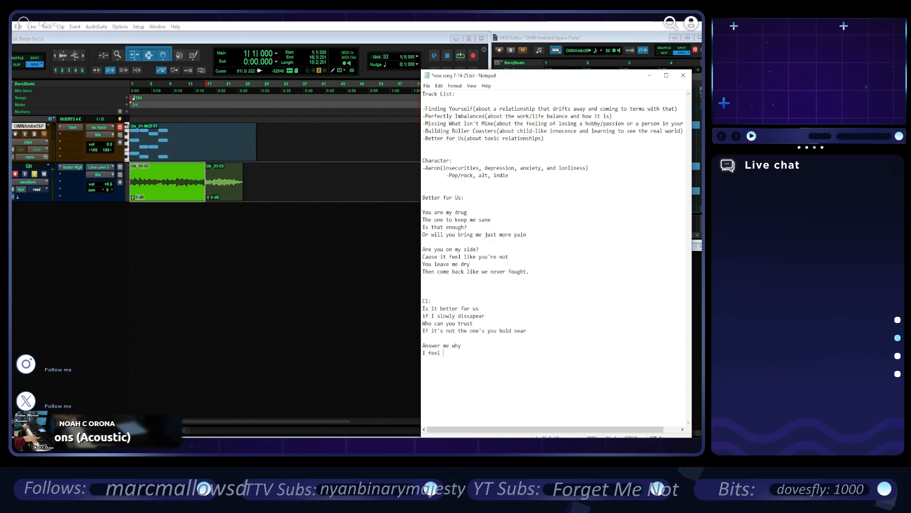
{"action": "type", "text": "like I cling to you"}
{"action": "key", "text": "Return"}
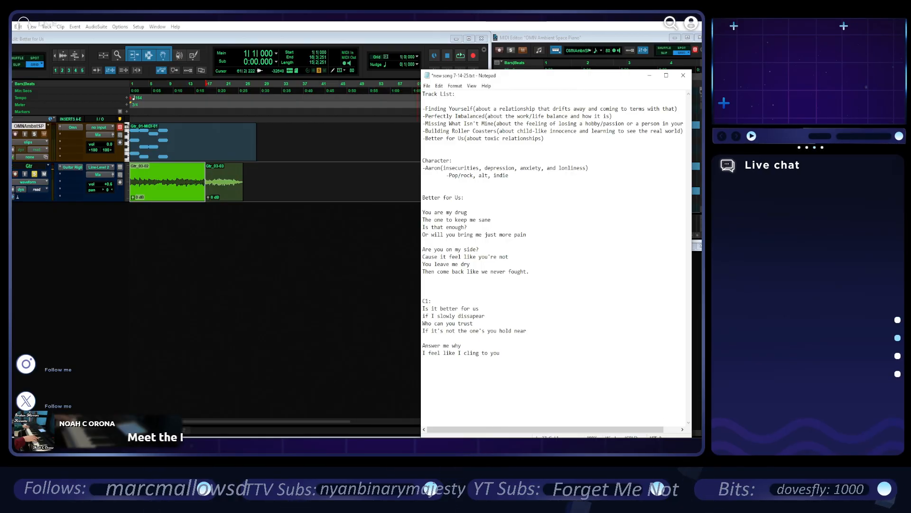
- Play the song in Pro Tools from the beginning to check the new lyrics against the music
{"action": "left_click", "coordinate": [462, 58]}
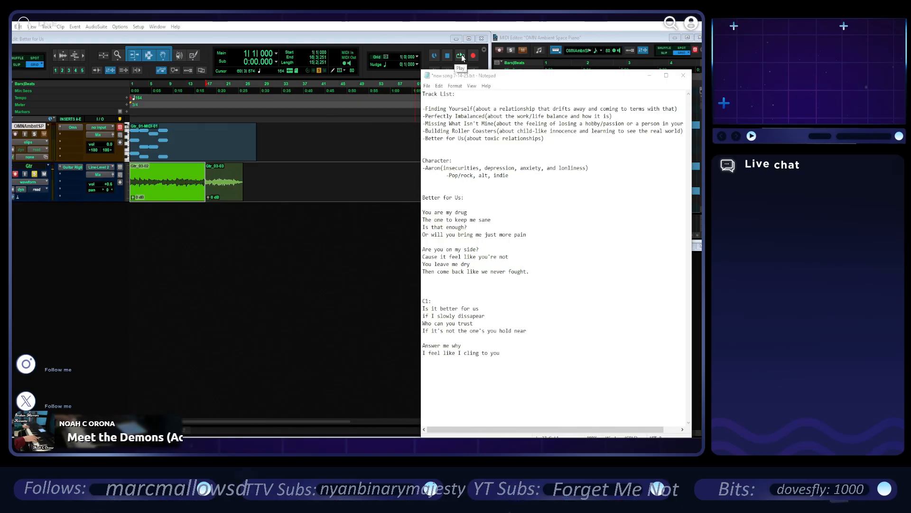
{"action": "left_click", "coordinate": [462, 58]}
{"action": "key", "text": "alt+Tab"}
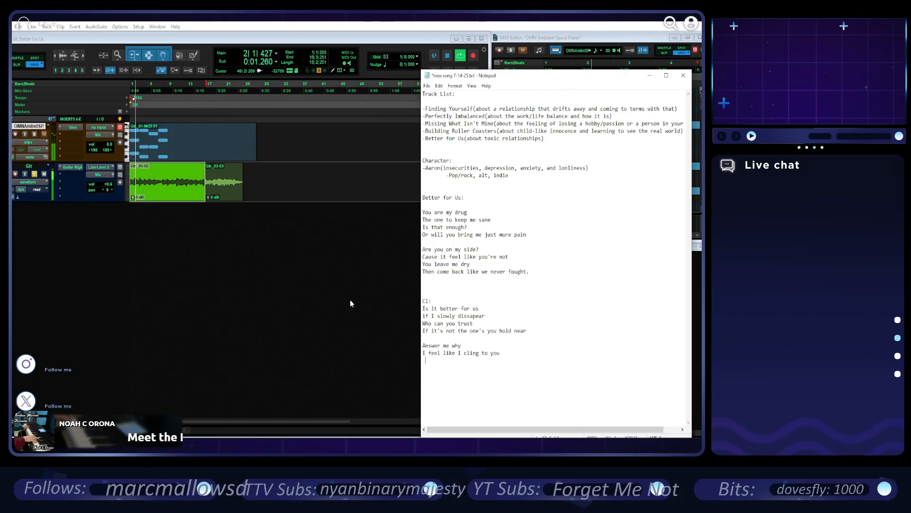
{"action": "left_click", "coordinate": [446, 63]}
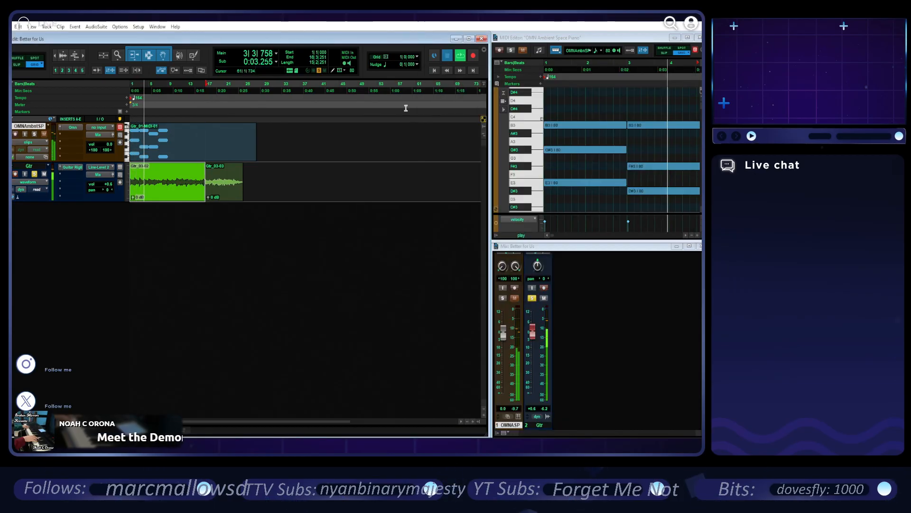
- Return to the Notepad lyrics and add the line "I fly too high" to the last stanza
{"action": "left_click", "coordinate": [454, 374]}
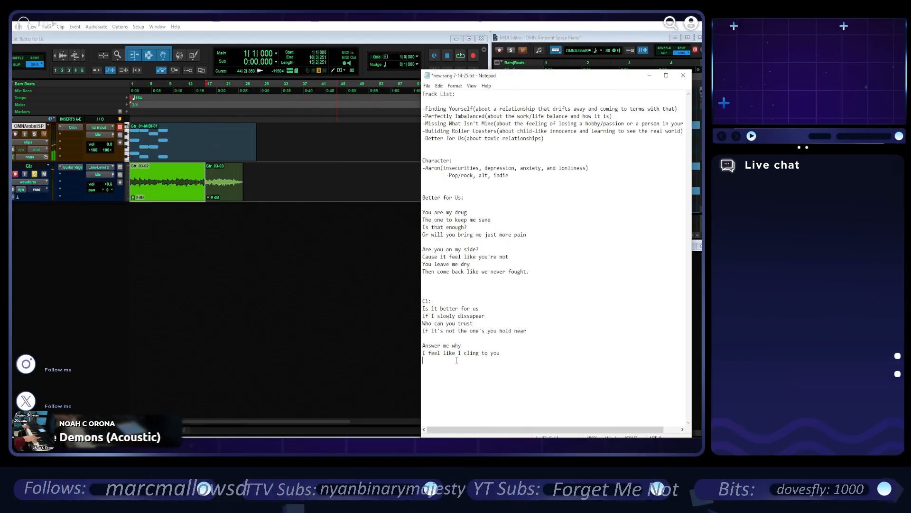
{"action": "key", "text": "Return"}
{"action": "type", "text": "I fly"}
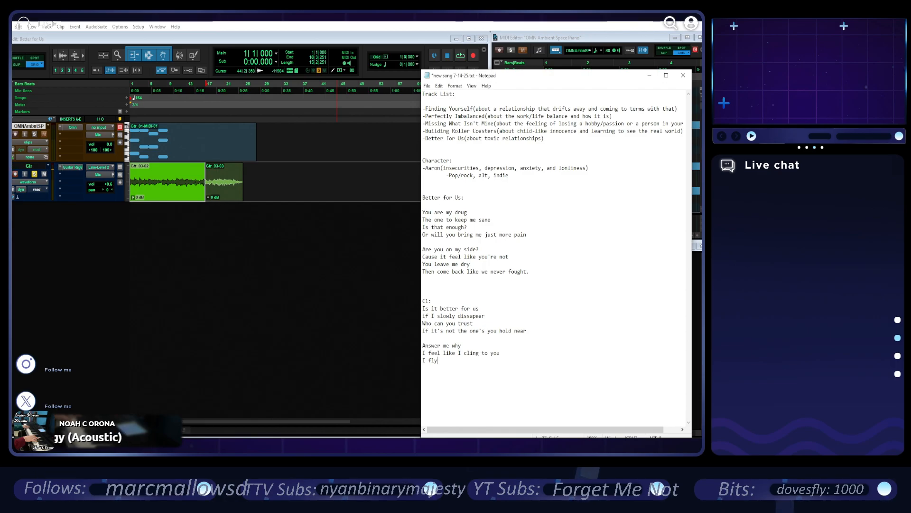
{"action": "type", "text": "too high"}
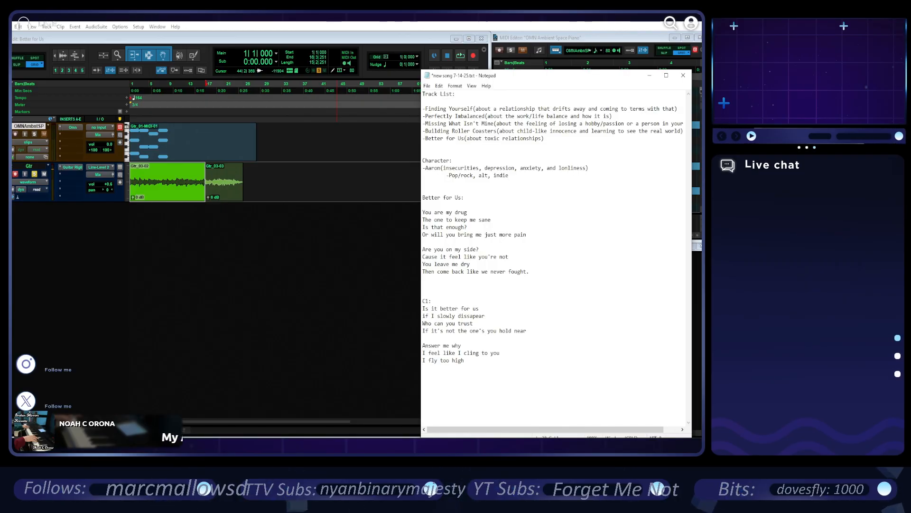
- Finish the stanza with the line "without my wings I am doomed"
{"action": "type", "text": "with o"}
{"action": "key", "text": "BackSpace"}
{"action": "key", "text": "BackSpace"}
{"action": "type", "text": "out my wing"}
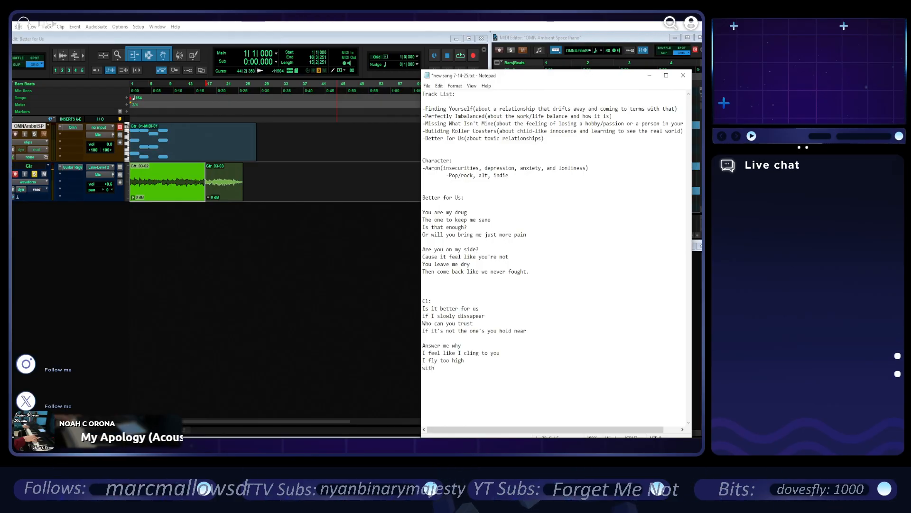
{"action": "type", "text": "s "}
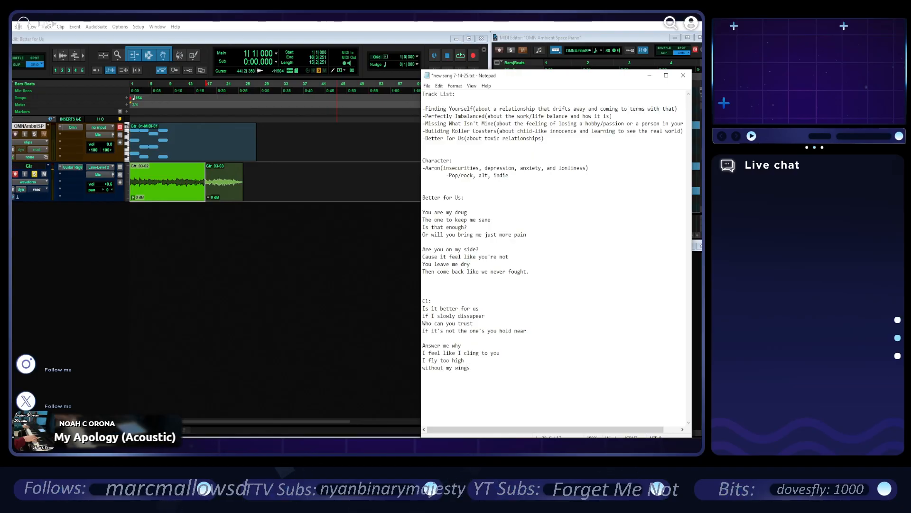
{"action": "type", "text": "I"}
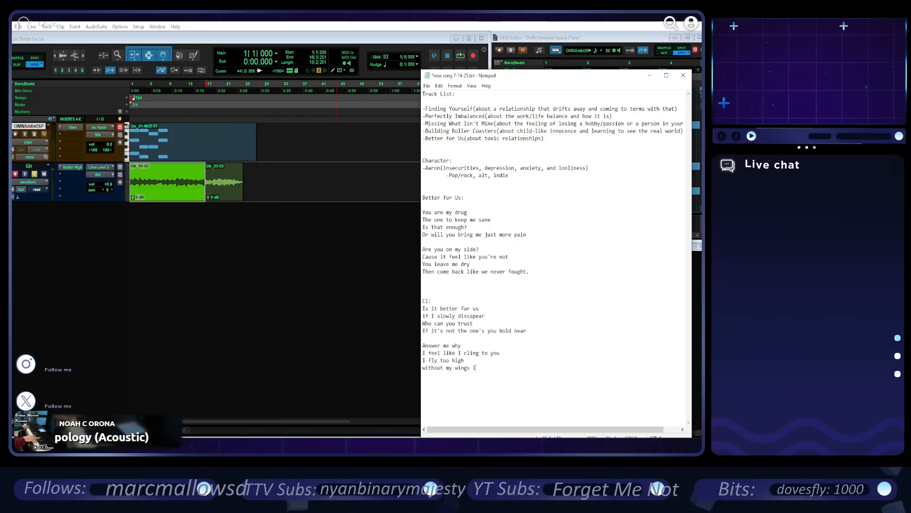
{"action": "type", "text": " am doomed"}
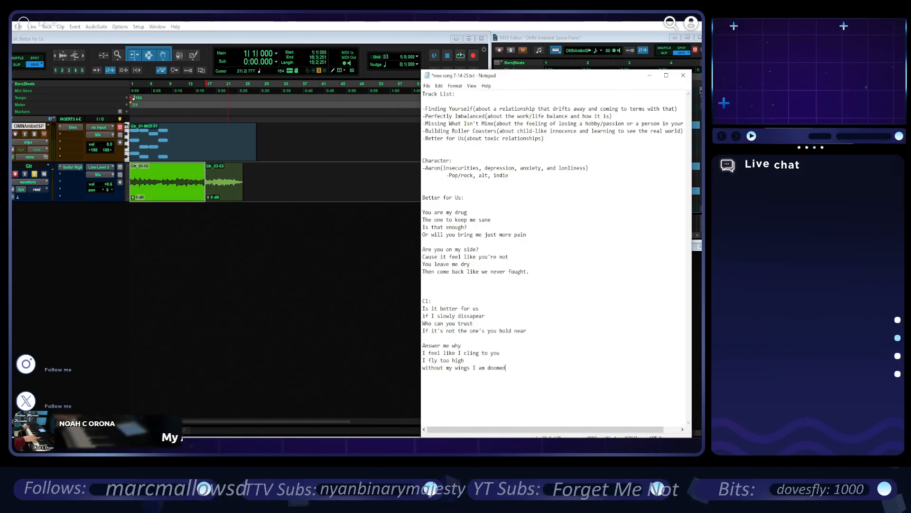
- Turn off record arming on the Gtr track in Pro Tools
{"action": "left_click", "coordinate": [18, 175]}
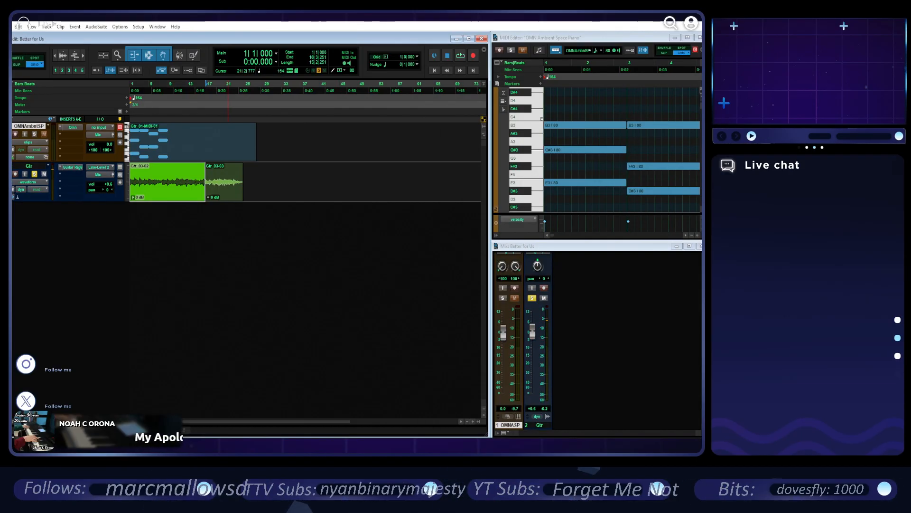
{"action": "key", "text": "alt+Tab"}
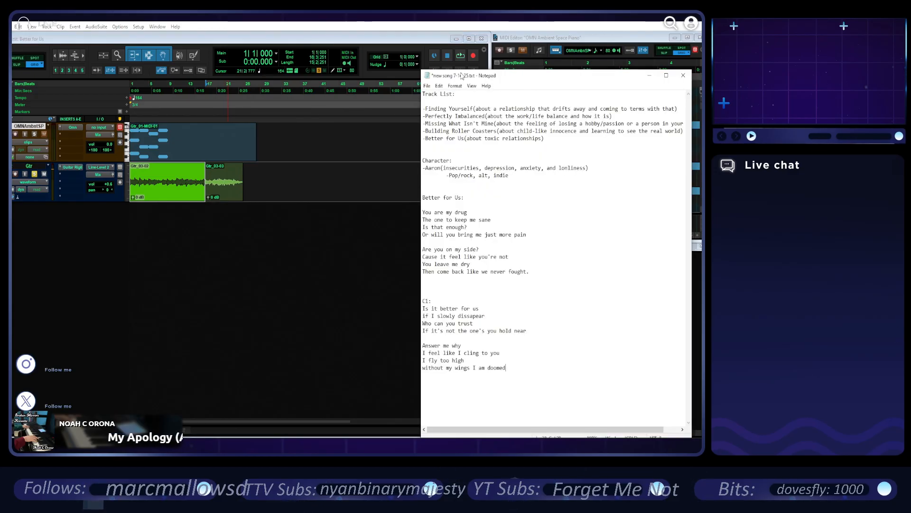
{"action": "key", "text": "alt+Tab"}
- Try to open another recent session, saving the changes to "Better for Us" before it closes
{"action": "key", "text": "alt+f"}
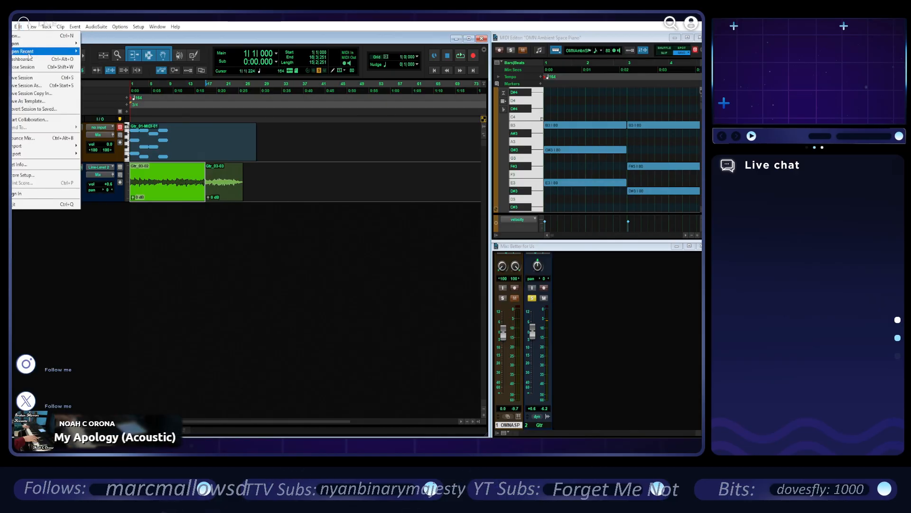
{"action": "mouse_move", "coordinate": [48, 52]}
{"action": "left_click", "coordinate": [148, 93]}
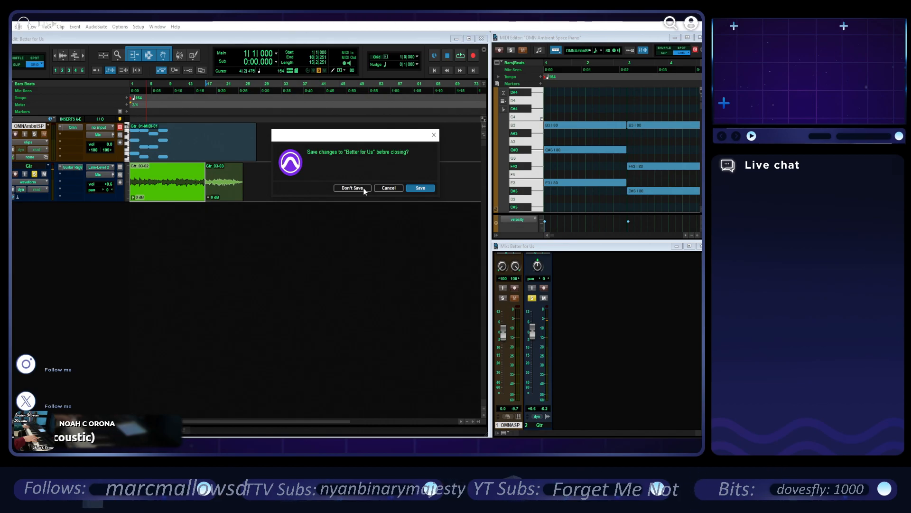
{"action": "left_click", "coordinate": [414, 189]}
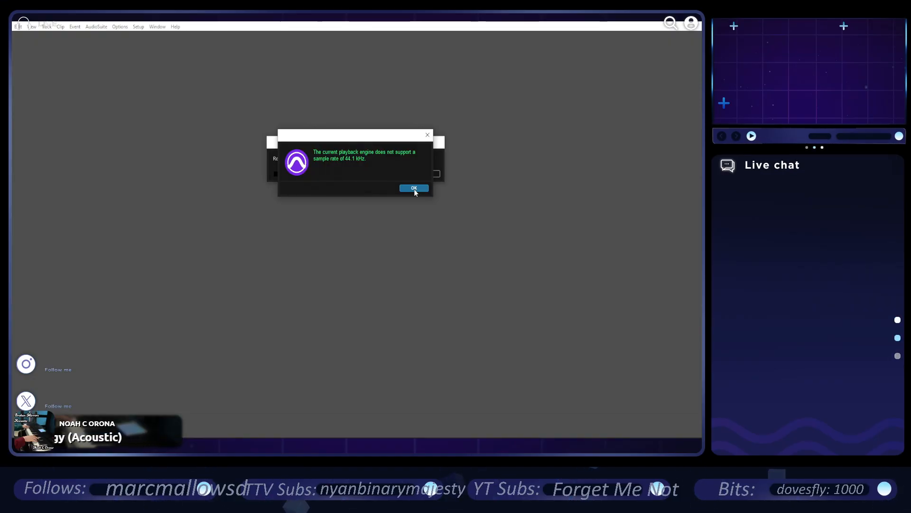
{"action": "left_click", "coordinate": [413, 189]}
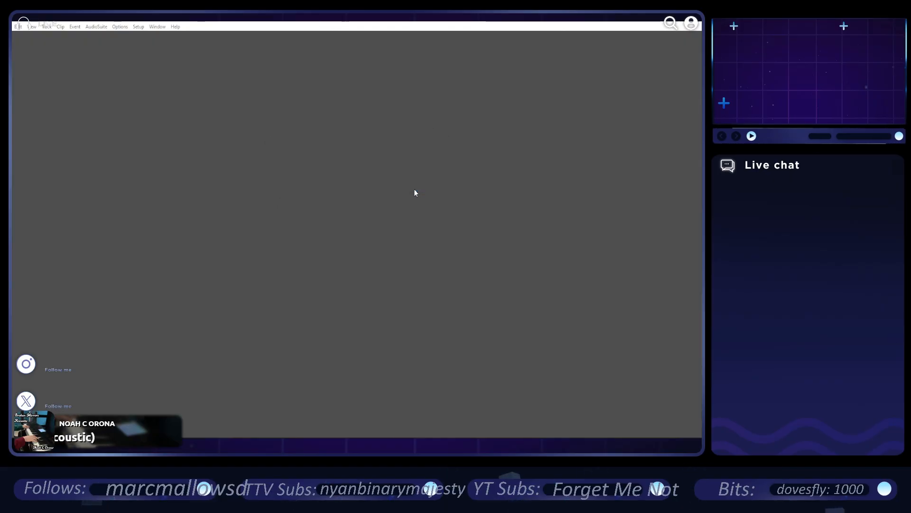
- Set the playback engine to FL Studio ASIO
{"action": "left_click", "coordinate": [138, 27]}
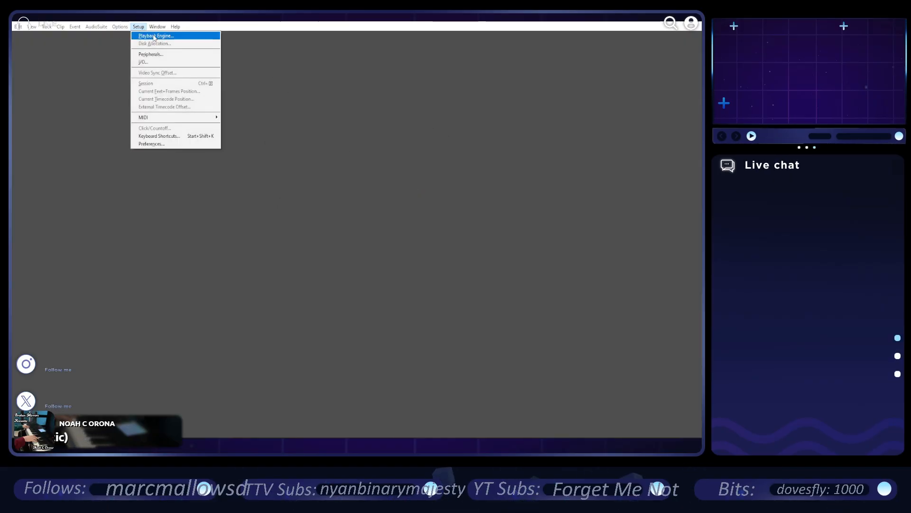
{"action": "left_click", "coordinate": [142, 36]}
{"action": "left_click", "coordinate": [348, 122]}
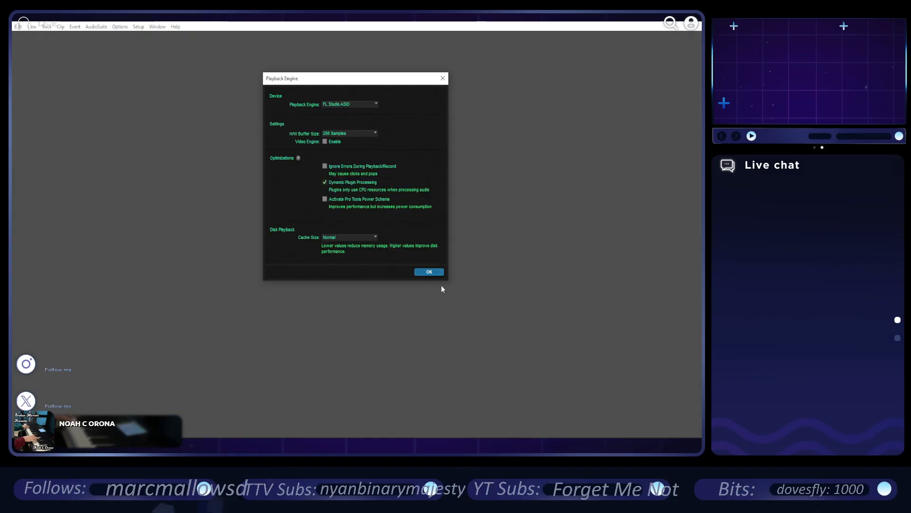
{"action": "left_click", "coordinate": [429, 273]}
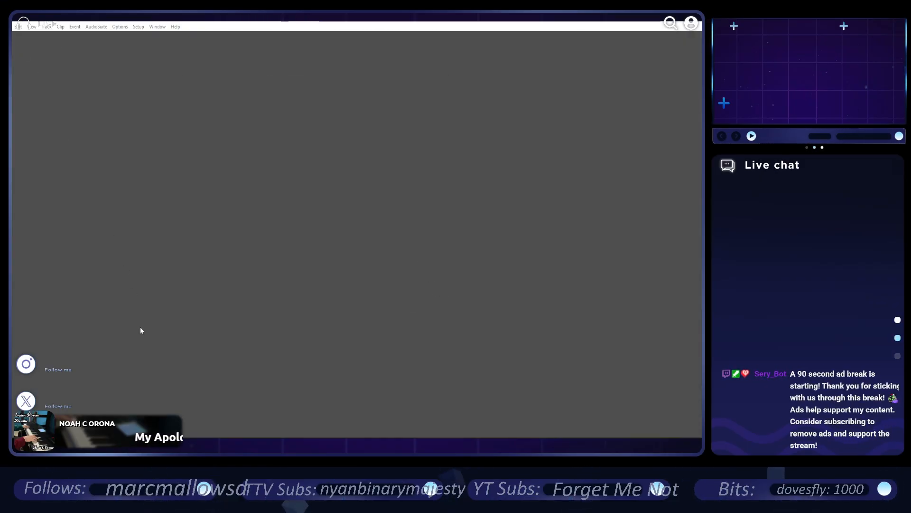
- Open the recent session Nyan-Safe
{"action": "left_click", "coordinate": [6, 26]}
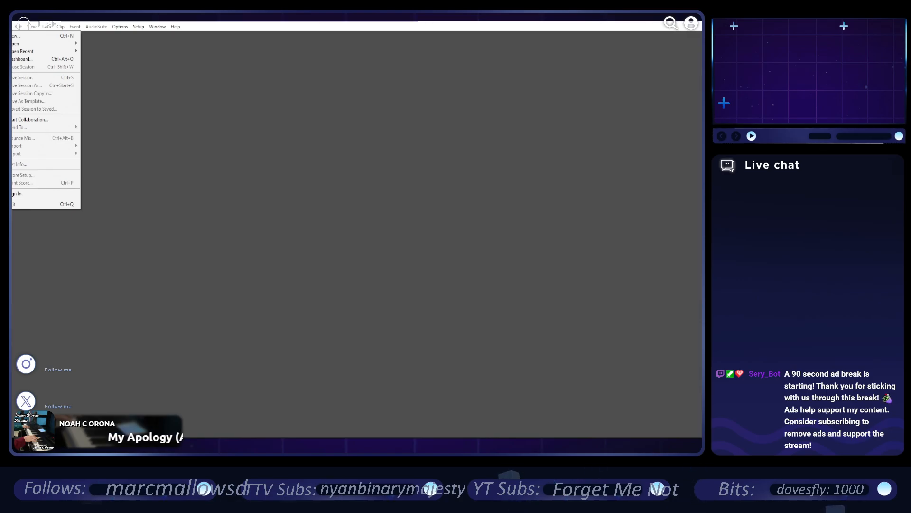
{"action": "left_click", "coordinate": [13, 35]}
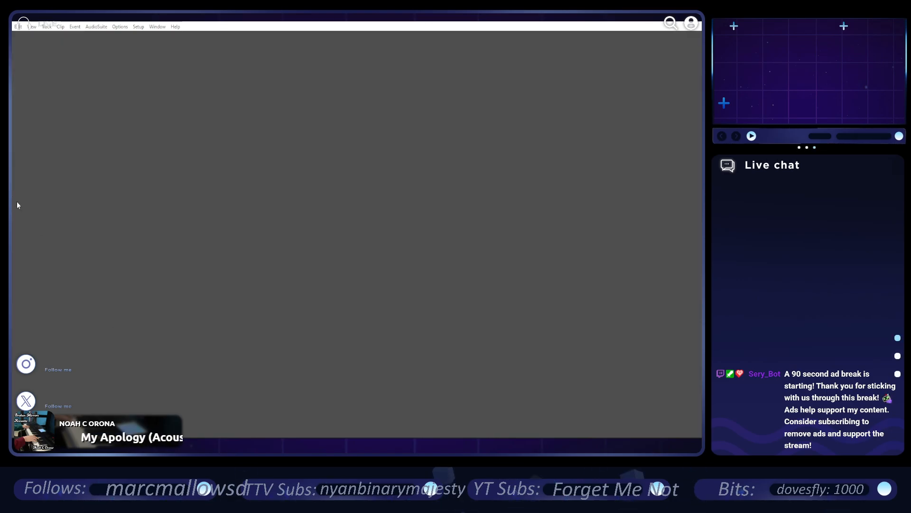
{"action": "left_click", "coordinate": [7, 27]}
{"action": "left_click", "coordinate": [7, 27]}
{"action": "left_click", "coordinate": [7, 27]}
{"action": "mouse_move", "coordinate": [33, 51]}
{"action": "left_click", "coordinate": [116, 59]}
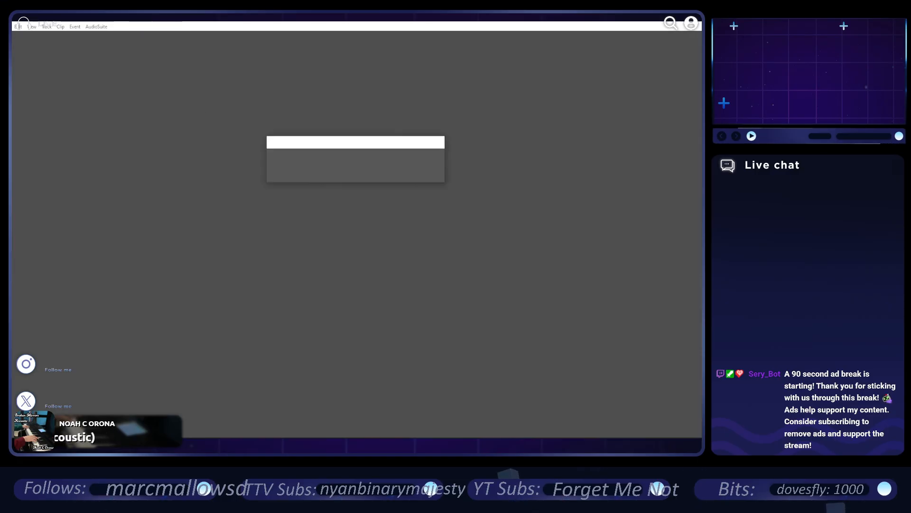
{"action": "left_click", "coordinate": [18, 27]}
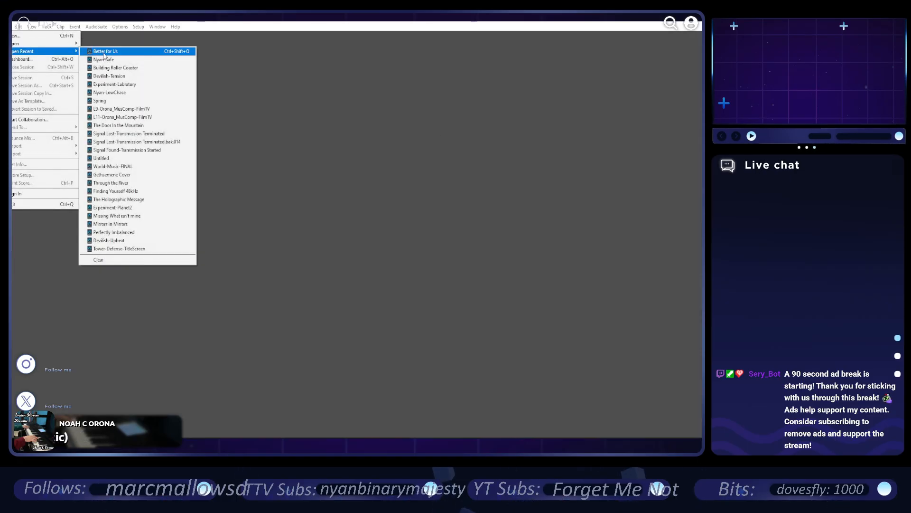
{"action": "left_click", "coordinate": [116, 58]}
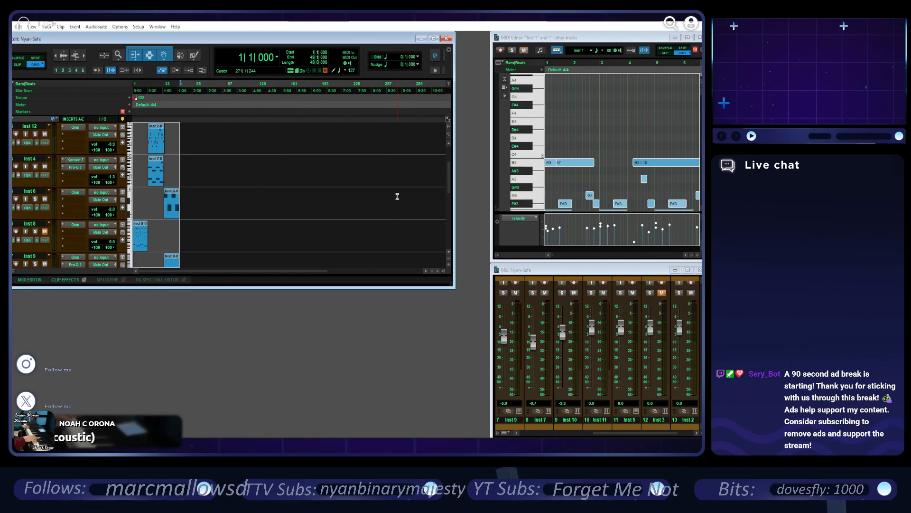
- Enlarge the Edit window and zoom in horizontally on the clips from the start of the timeline
{"action": "left_click_drag", "start_coordinate": [454, 286], "coordinate": [490, 436]}
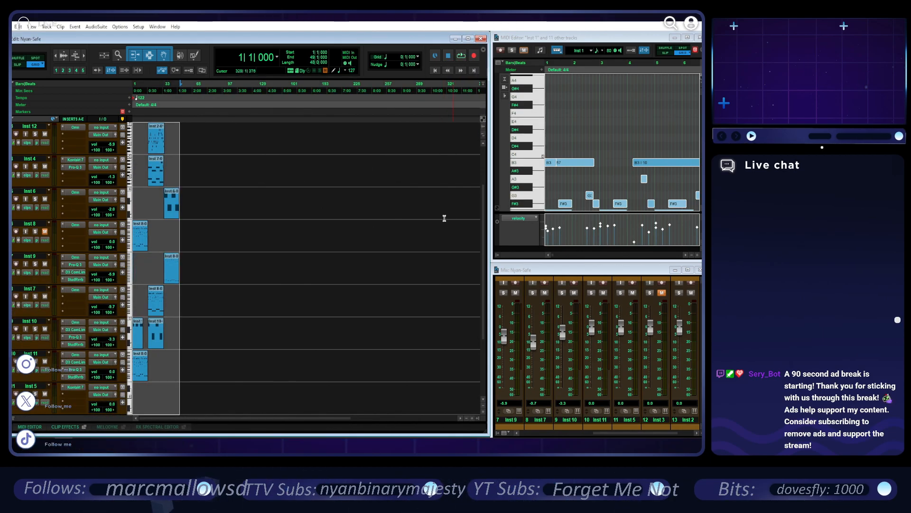
{"action": "left_click", "coordinate": [436, 71]}
{"action": "key", "text": "t"}
{"action": "key", "text": "t"}
{"action": "key", "text": "t"}
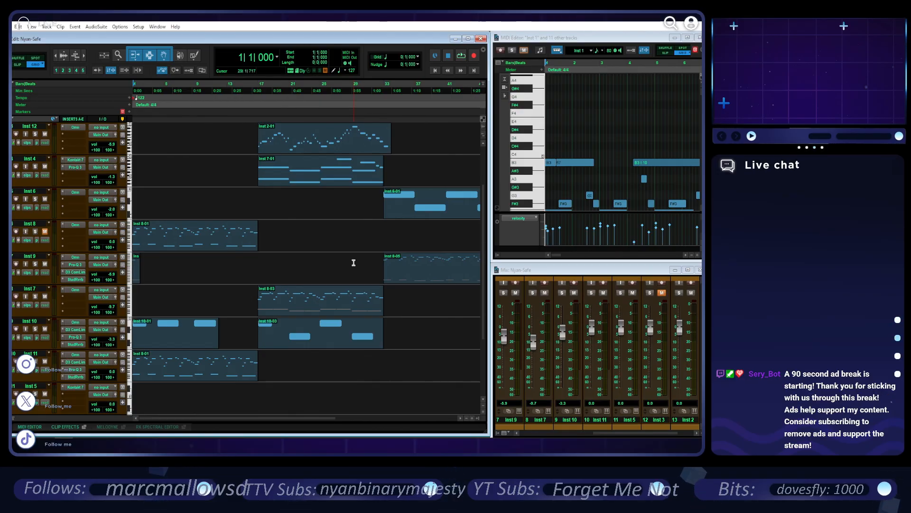
- Play the Nyan-Safe session from the start and review the upper instrument tracks
{"action": "key", "text": "space"}
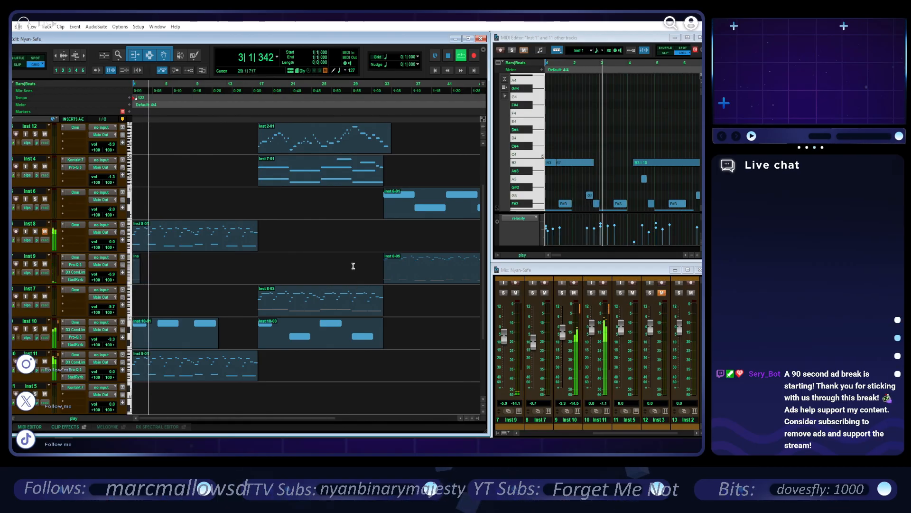
{"action": "scroll", "coordinate": [335, 287], "scroll_direction": "up", "scroll_amount": 2}
{"action": "scroll", "coordinate": [335, 286], "scroll_direction": "down", "scroll_amount": 1}
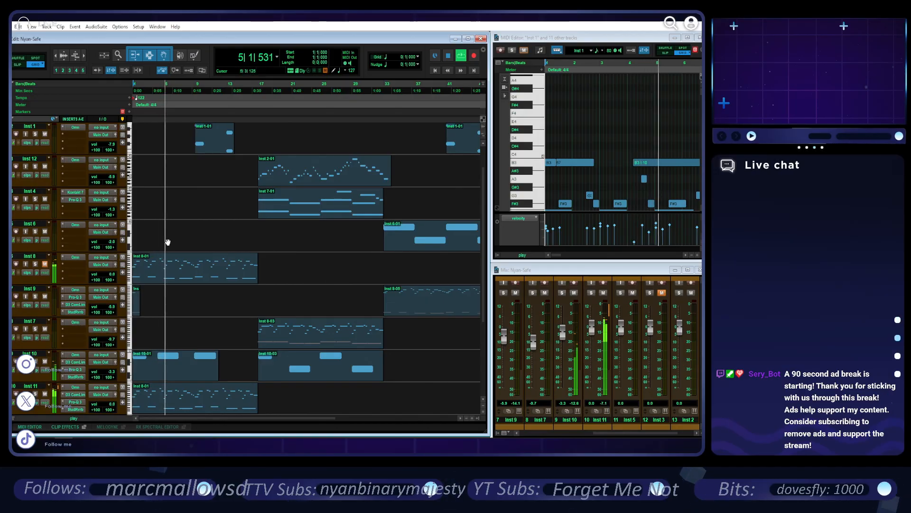
- In the color palette's UI customization for tracks, reset the header brightness to 30 and set the header saturation to 100
{"action": "right_click", "coordinate": [43, 162]}
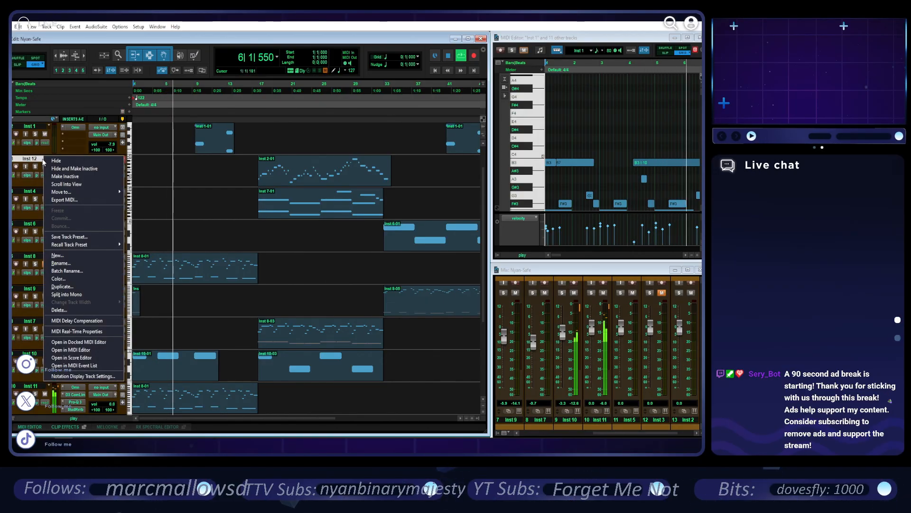
{"action": "left_click", "coordinate": [64, 279]}
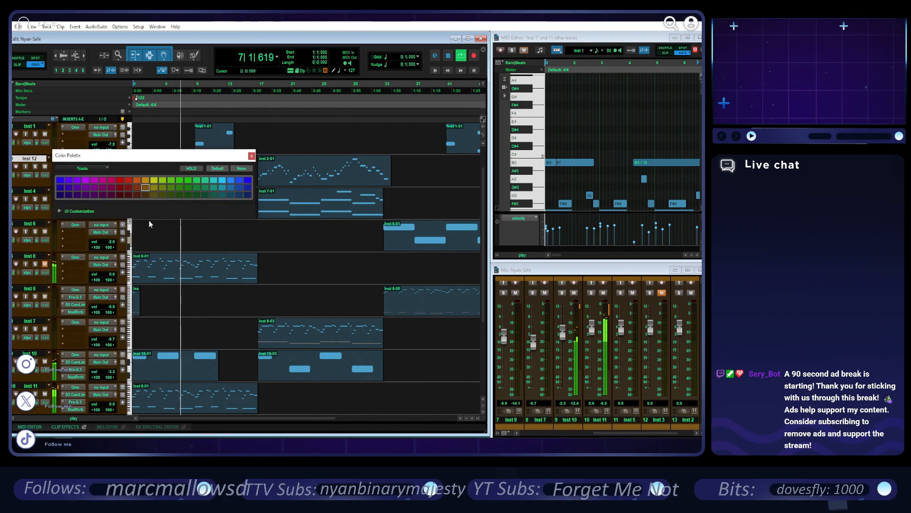
{"action": "left_click", "coordinate": [60, 211]}
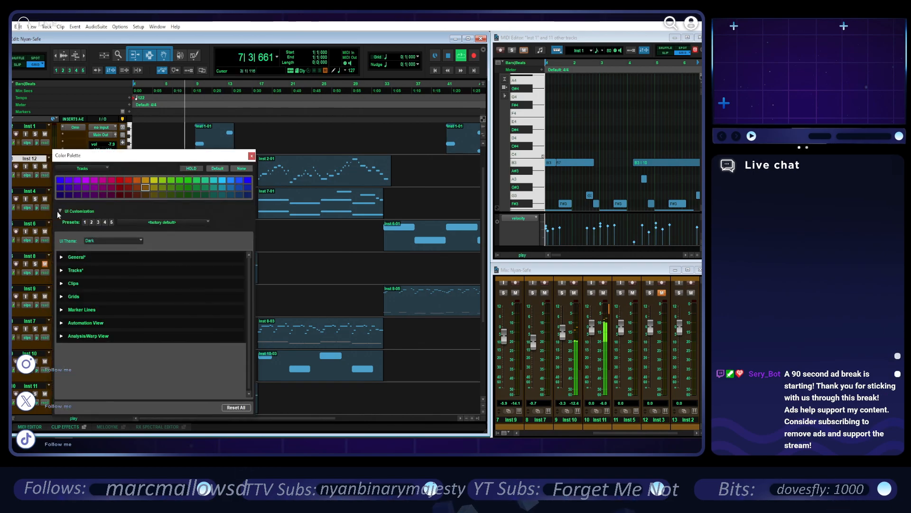
{"action": "left_click", "coordinate": [62, 257]}
{"action": "left_click_drag", "start_coordinate": [174, 160], "coordinate": [338, 134]}
{"action": "left_click", "coordinate": [227, 230]}
{"action": "left_click", "coordinate": [227, 244]}
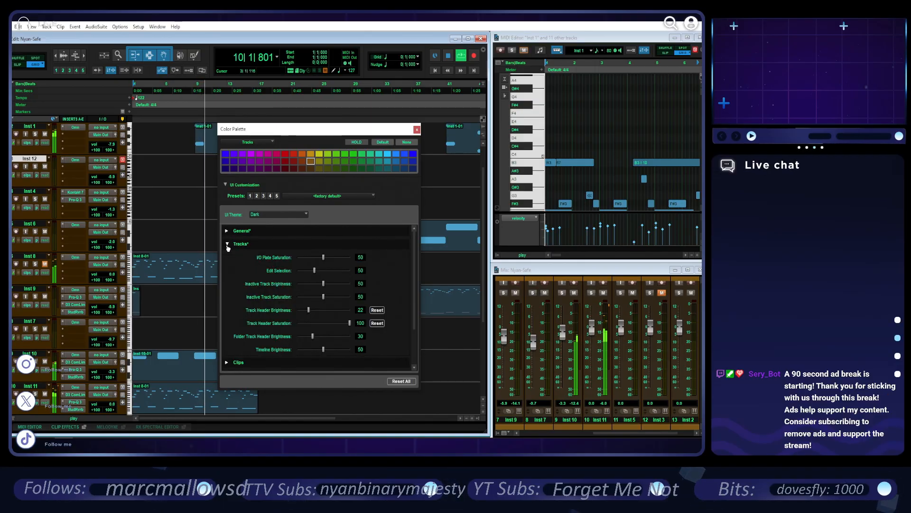
{"action": "left_click_drag", "start_coordinate": [309, 309], "coordinate": [298, 312]}
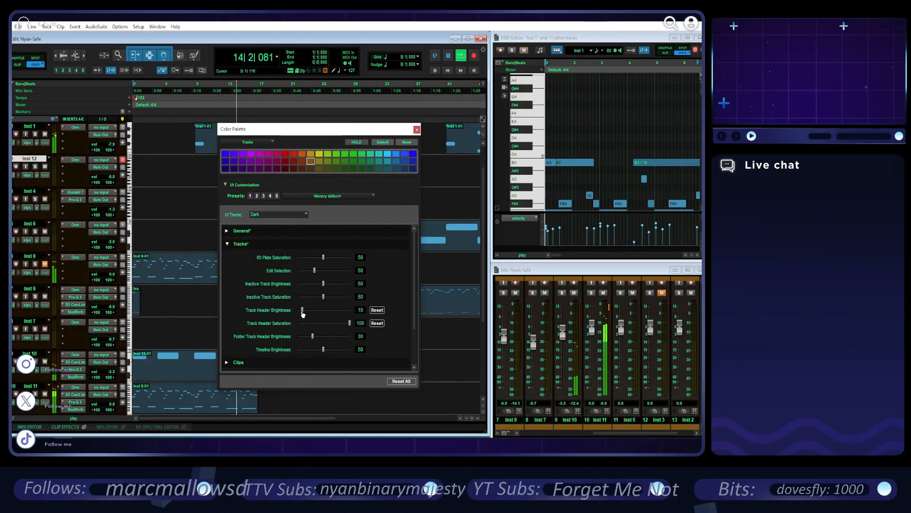
{"action": "left_click_drag", "start_coordinate": [302, 311], "coordinate": [313, 311]}
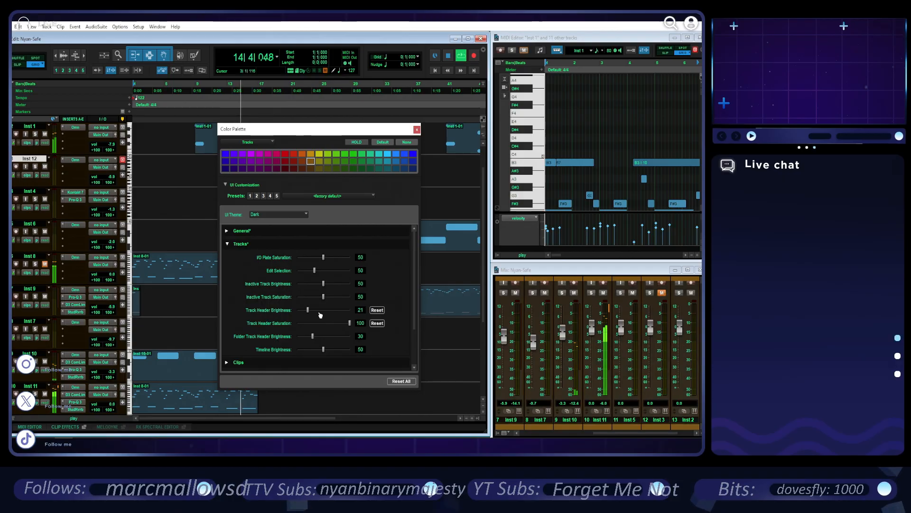
{"action": "left_click", "coordinate": [376, 326]}
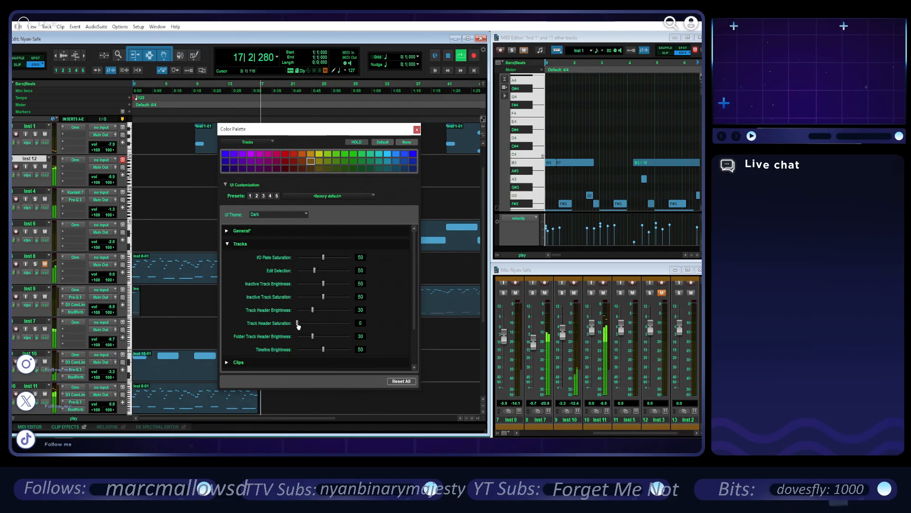
{"action": "left_click_drag", "start_coordinate": [335, 328], "coordinate": [374, 325]}
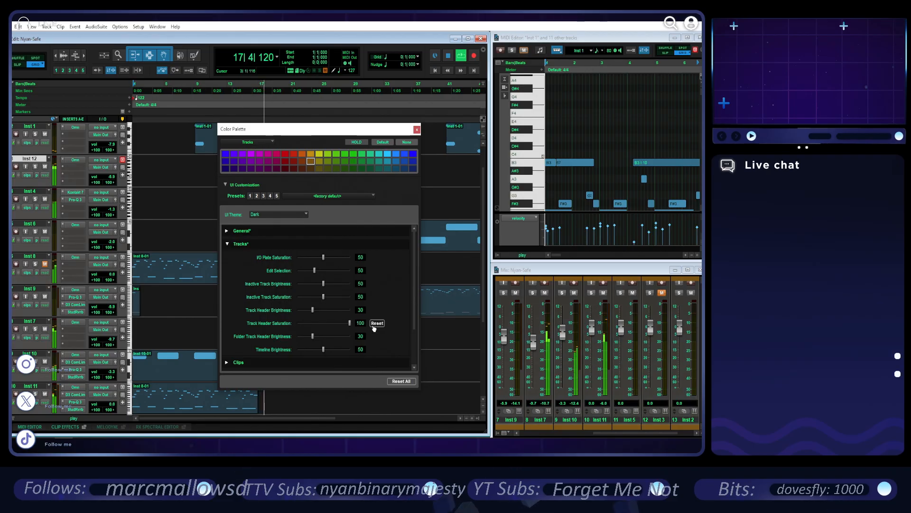
{"action": "left_click", "coordinate": [417, 130]}
- Raise the Inst 12 track's volume to about -3.9 dB while the session plays
{"action": "scroll", "coordinate": [351, 319], "scroll_direction": "up", "scroll_amount": 2}
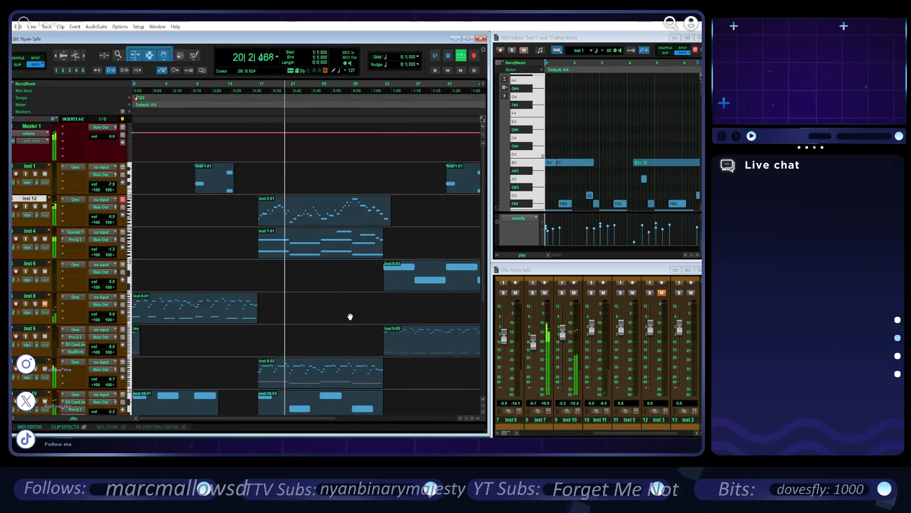
{"action": "scroll", "coordinate": [350, 317], "scroll_direction": "down", "scroll_amount": 1}
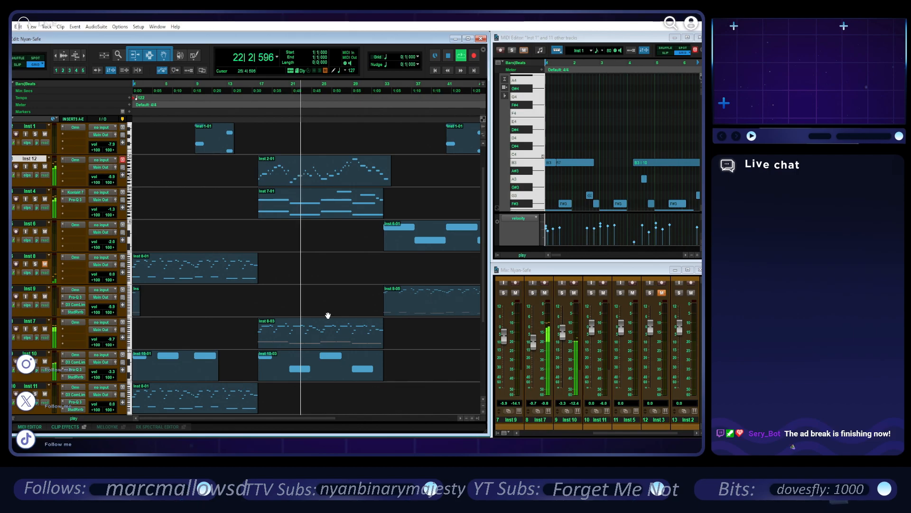
{"action": "scroll", "coordinate": [279, 290], "scroll_direction": "right", "scroll_amount": 1}
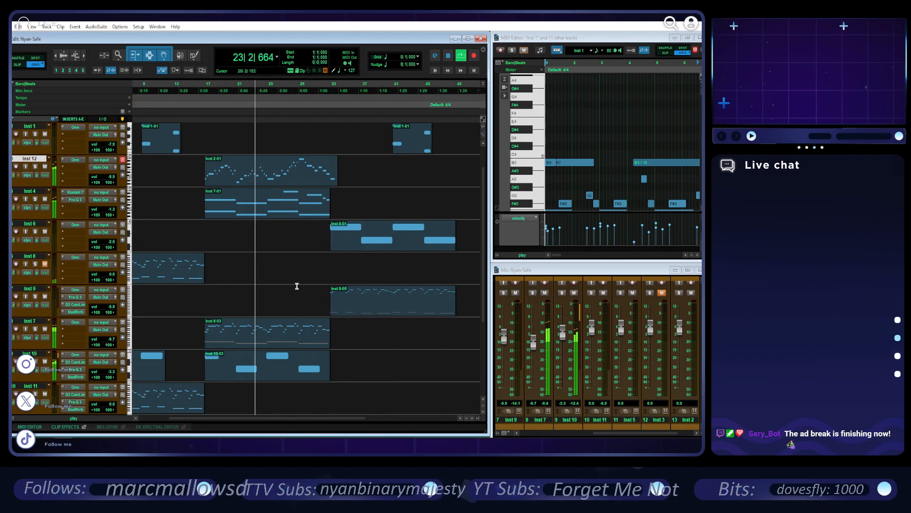
{"action": "scroll", "coordinate": [301, 286], "scroll_direction": "up", "scroll_amount": 1}
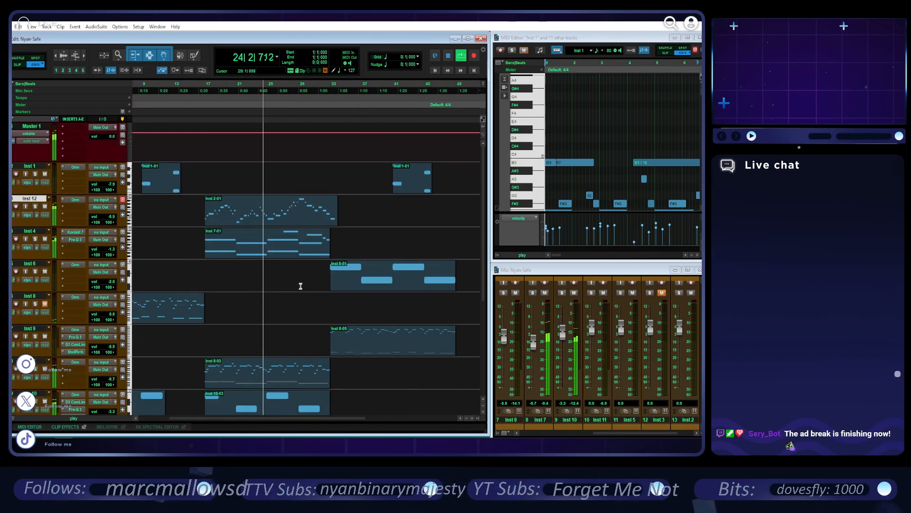
{"action": "left_click_drag", "start_coordinate": [113, 217], "coordinate": [113, 218]}
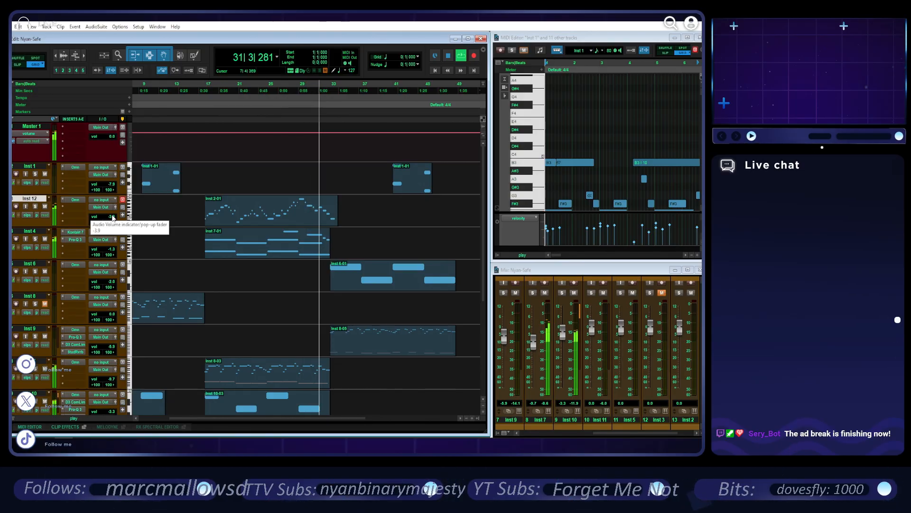
- Listen to the remaining section through the Inst 6 and Inst 9 clips, and stop playback near its end
{"action": "scroll", "coordinate": [255, 267], "scroll_direction": "down", "scroll_amount": 1}
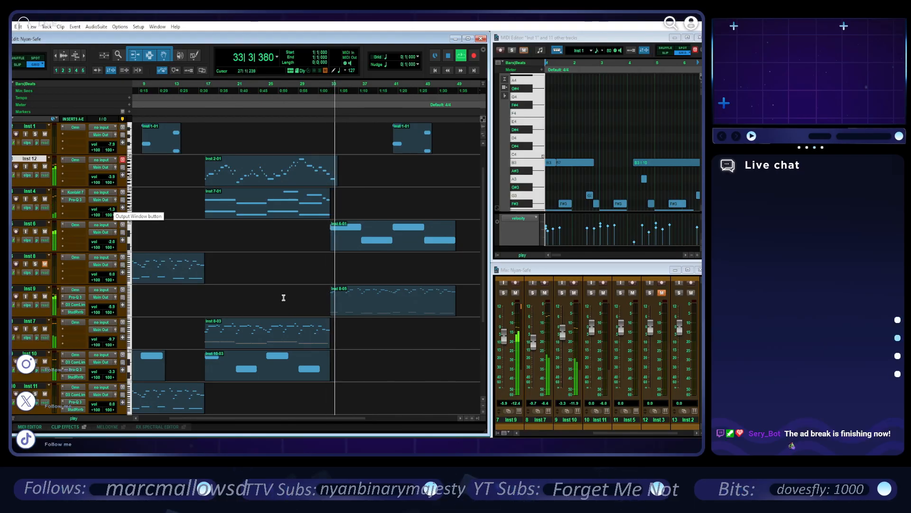
{"action": "scroll", "coordinate": [283, 298], "scroll_direction": "up", "scroll_amount": 1}
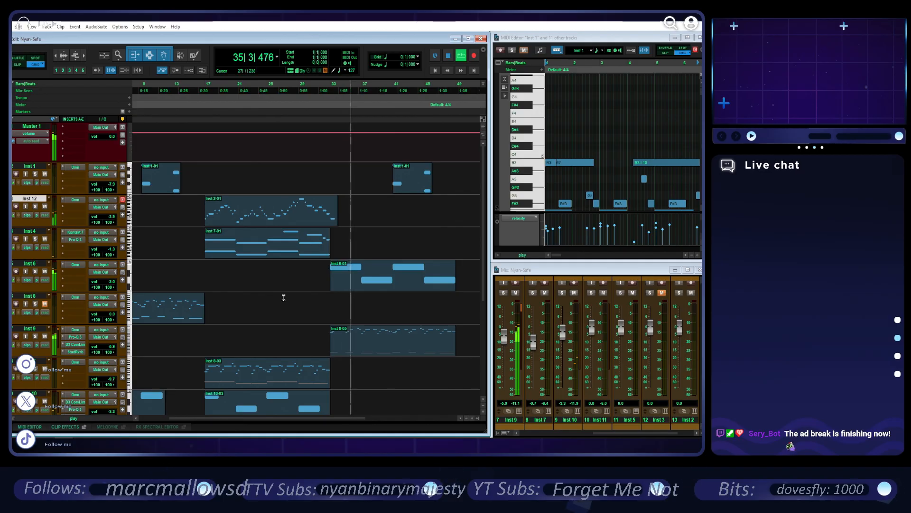
{"action": "scroll", "coordinate": [283, 298], "scroll_direction": "down", "scroll_amount": 1}
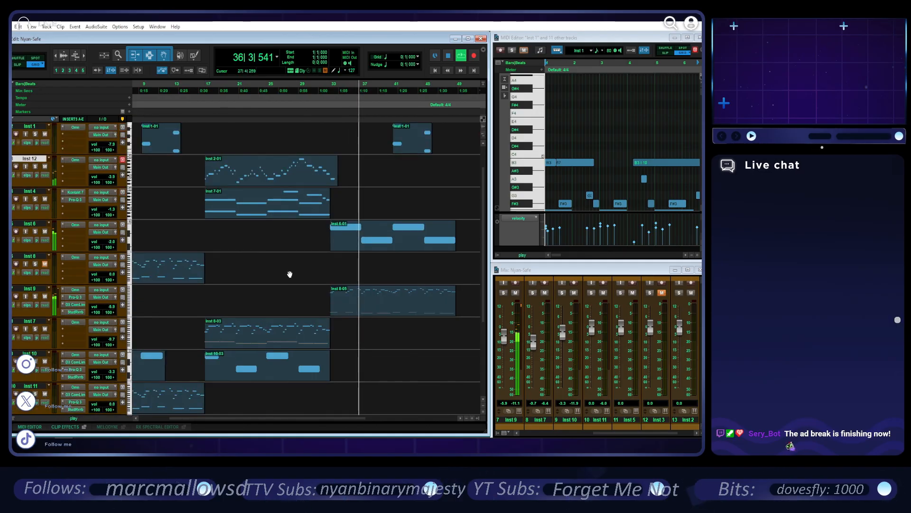
{"action": "scroll", "coordinate": [289, 274], "scroll_direction": "right", "scroll_amount": 1}
{"action": "scroll", "coordinate": [289, 274], "scroll_direction": "right", "scroll_amount": 1}
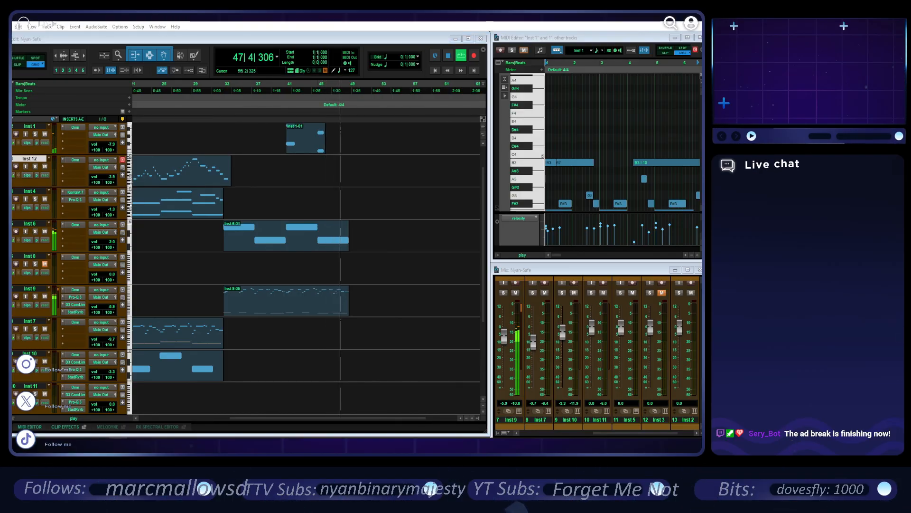
{"action": "left_click", "coordinate": [448, 56]}
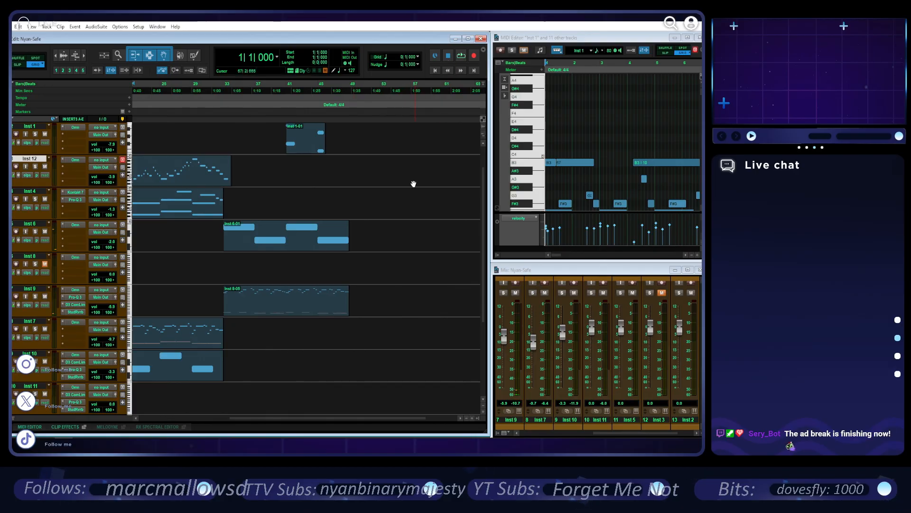
- Compare the opening clips on Inst 11 and Inst 8, and play the session with Inst 8 soloed
{"action": "left_click_drag", "start_coordinate": [405, 420], "coordinate": [306, 433]}
{"action": "scroll", "coordinate": [256, 285], "scroll_direction": "down", "scroll_amount": 1}
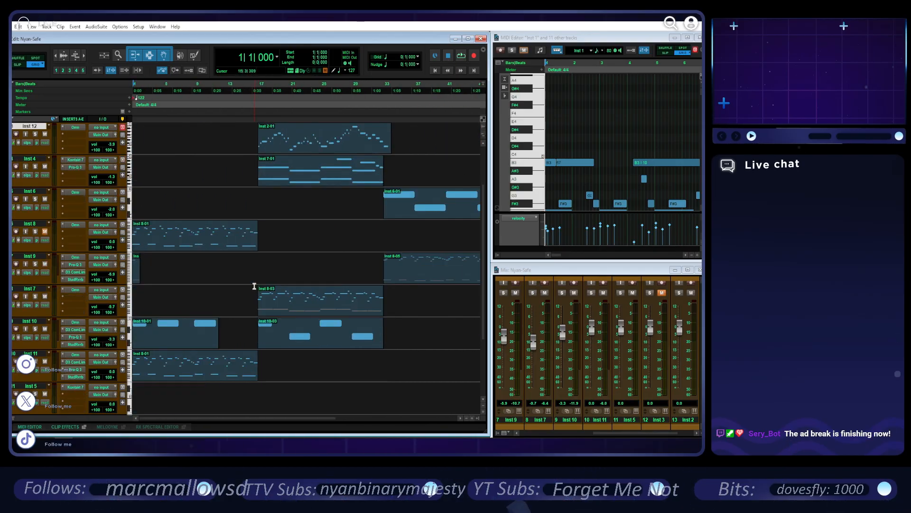
{"action": "left_click", "coordinate": [171, 376]}
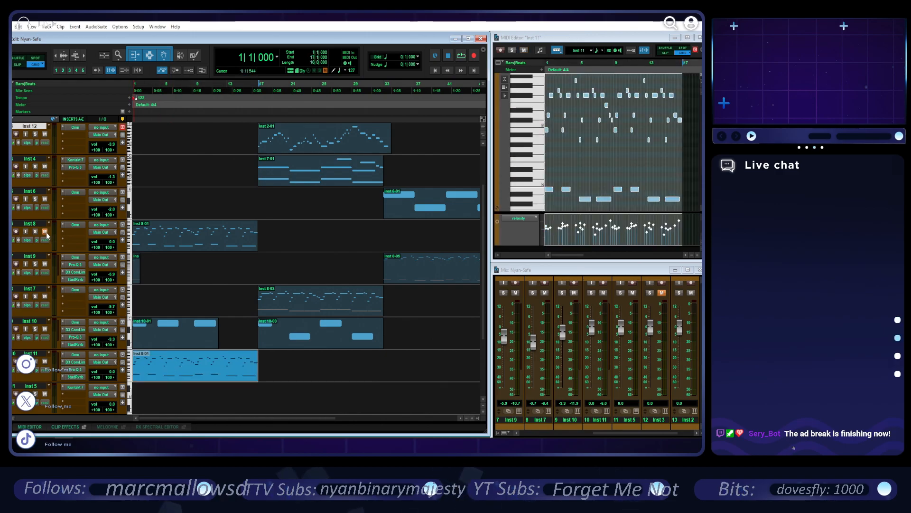
{"action": "left_click", "coordinate": [158, 239]}
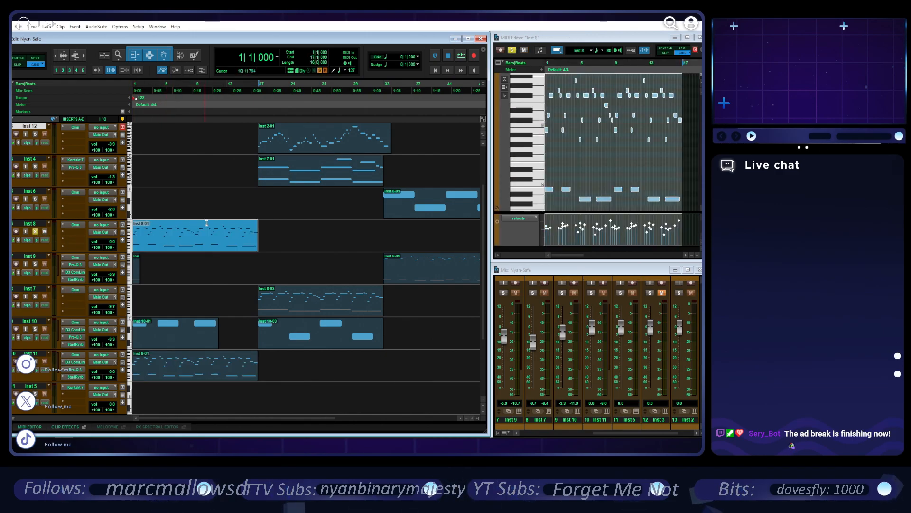
{"action": "key", "text": "space"}
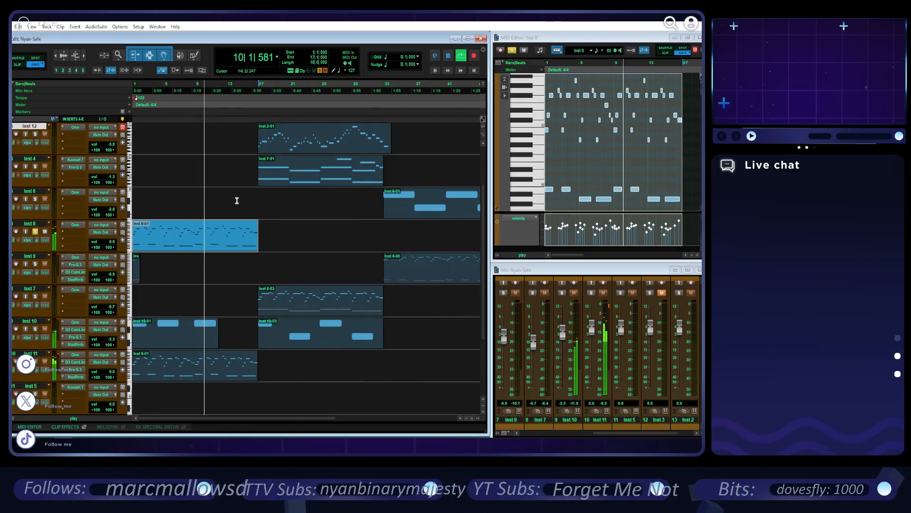
- Audition Inst 11 in solo against Inst 8, clear both solos and mute Inst 8
{"action": "left_click", "coordinate": [36, 363]}
{"action": "left_click", "coordinate": [35, 232]}
{"action": "left_click", "coordinate": [44, 231]}
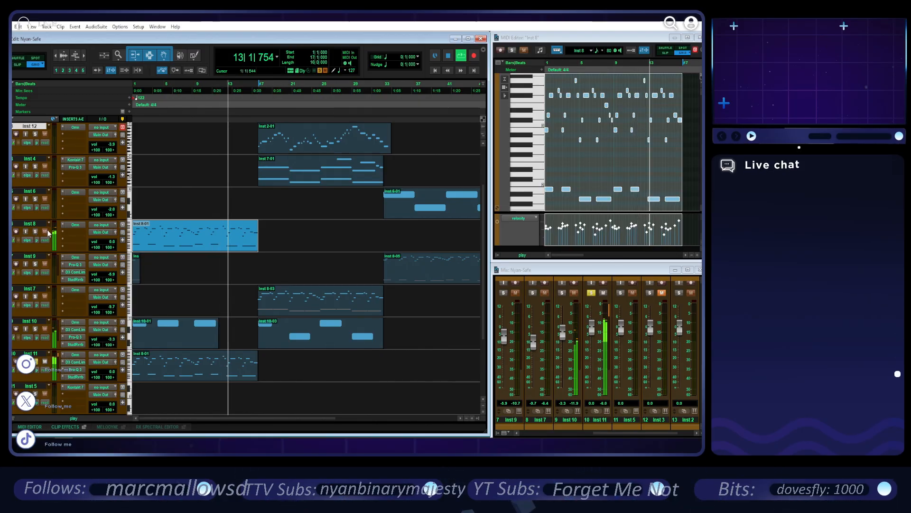
{"action": "left_click", "coordinate": [35, 363]}
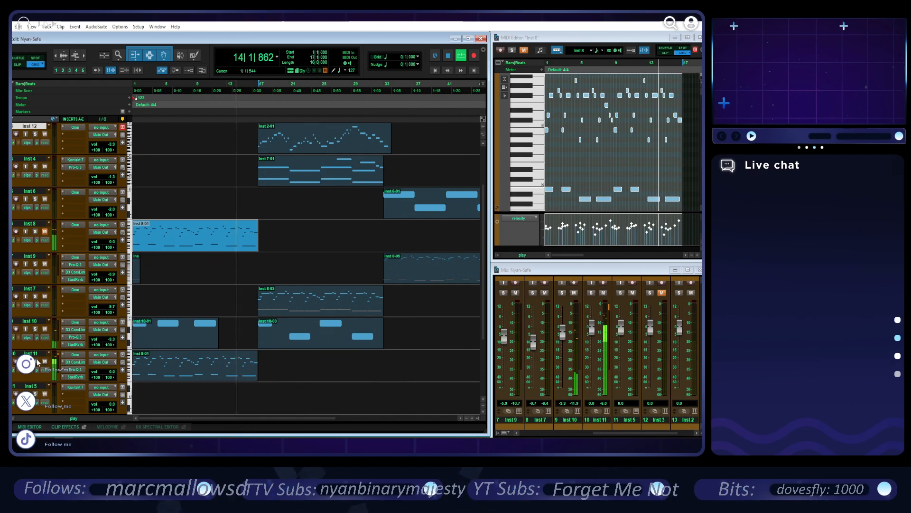
- Review the arrangement, stop playback and restart it from bar 17
{"action": "scroll", "coordinate": [294, 273], "scroll_direction": "up", "scroll_amount": 2}
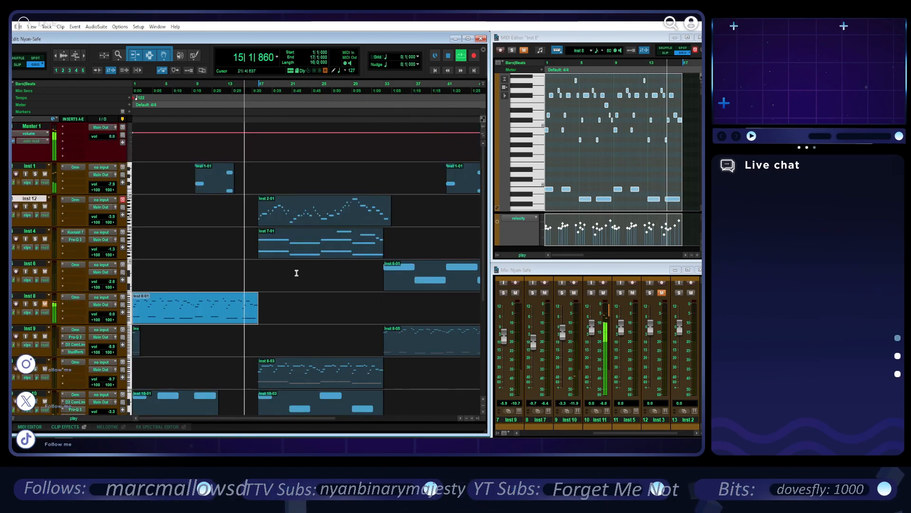
{"action": "scroll", "coordinate": [297, 266], "scroll_direction": "down", "scroll_amount": 1}
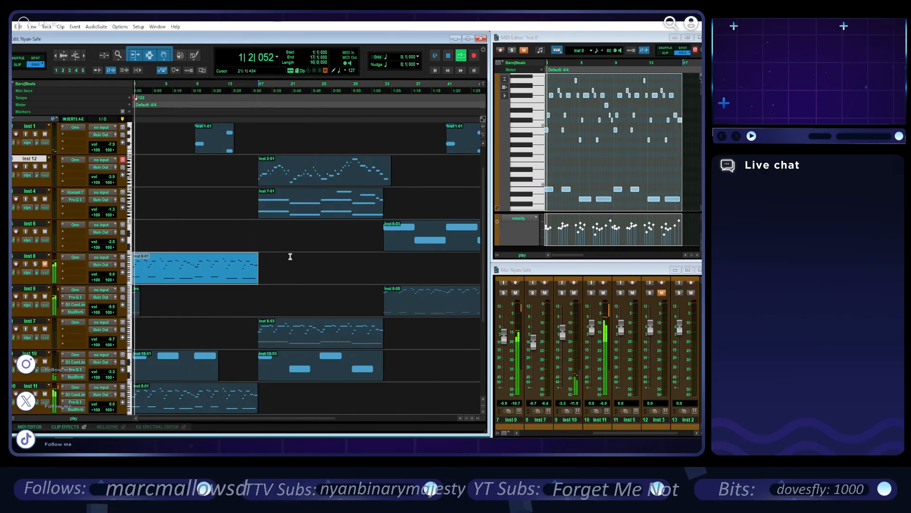
{"action": "key", "text": "space"}
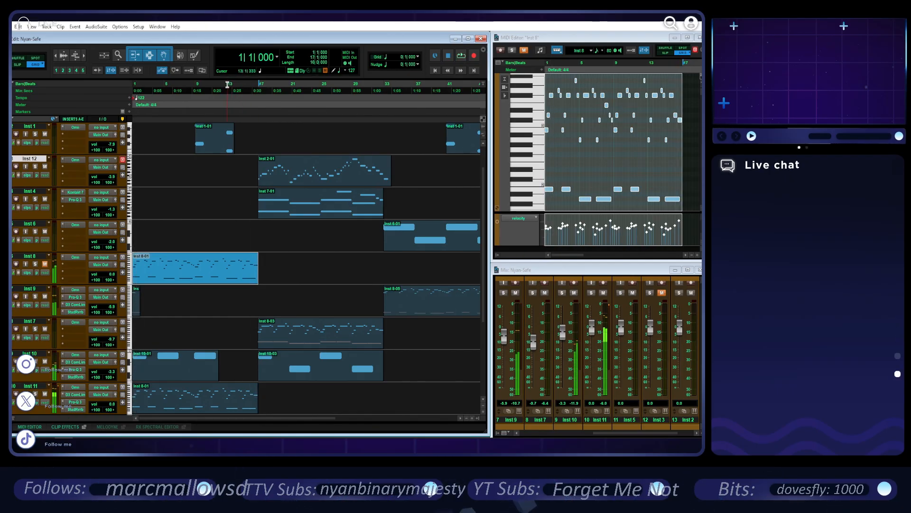
{"action": "left_click", "coordinate": [228, 85]}
{"action": "left_click", "coordinate": [258, 89]}
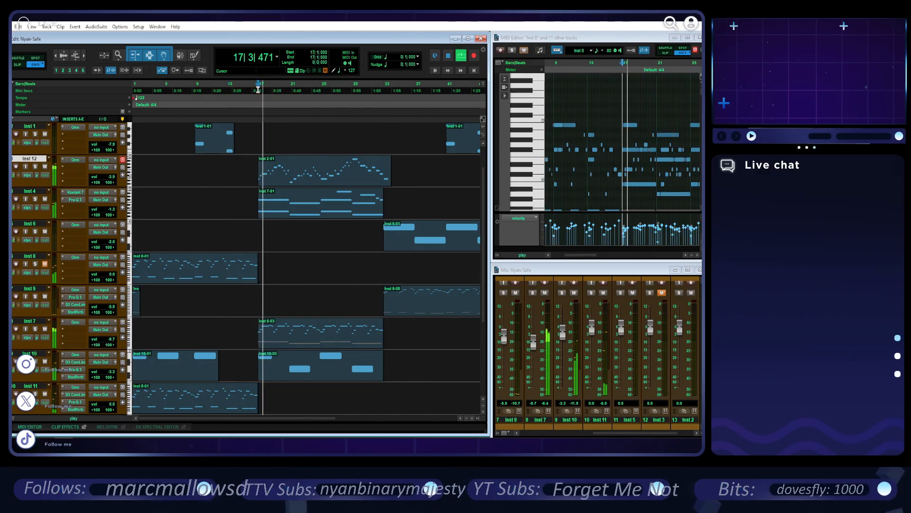
- Audition Inst 7, Inst 4 and Inst 10 in solo one after another, leaving no track soloed
{"action": "left_click", "coordinate": [36, 329]}
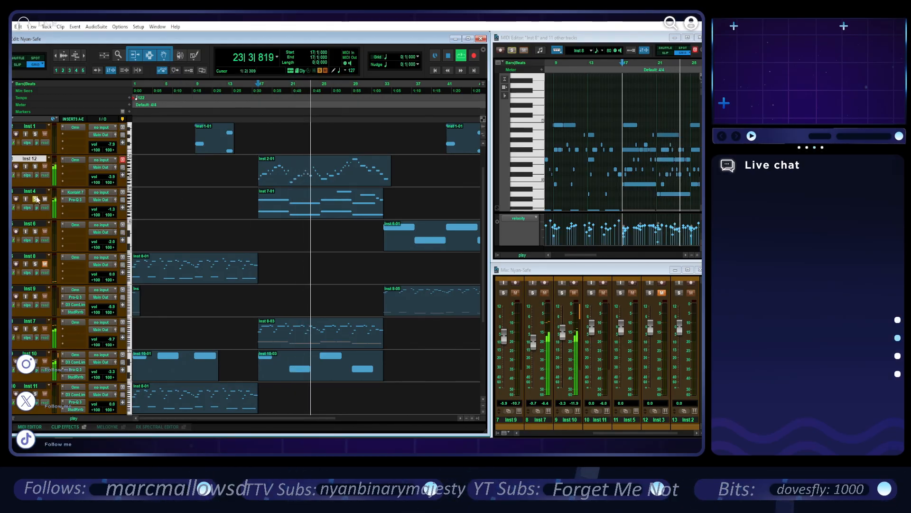
{"action": "left_click", "coordinate": [37, 361]}
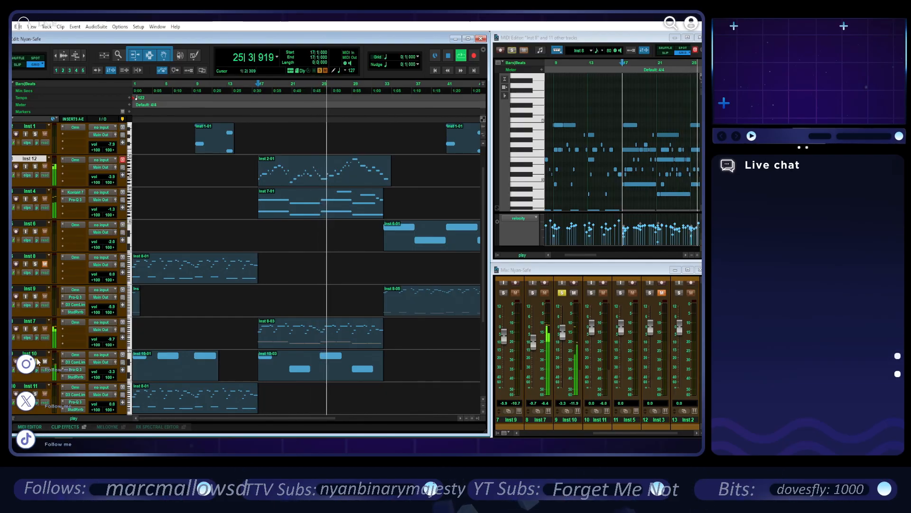
{"action": "left_click", "coordinate": [37, 361]}
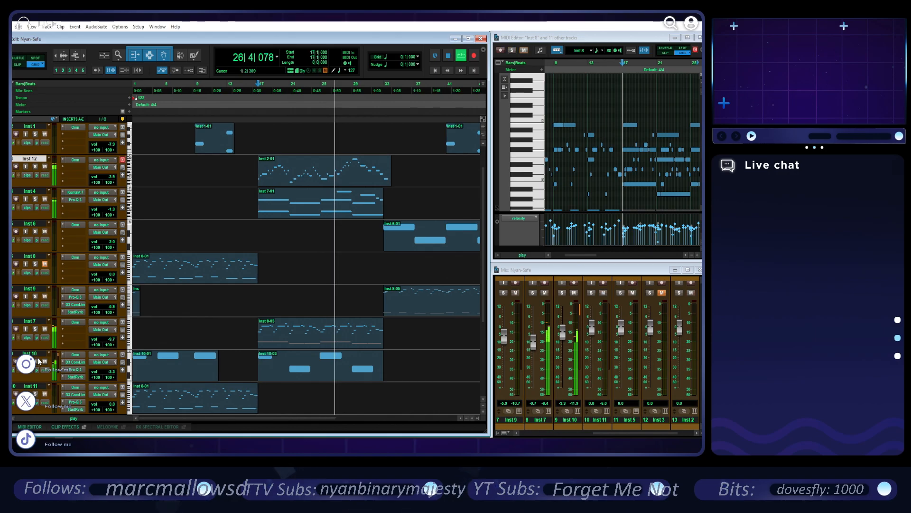
- Stop playback and open the recent session Nyan-LowChase, discarding the changes to Nyan-Safe
{"action": "scroll", "coordinate": [302, 262], "scroll_direction": "up", "scroll_amount": 1}
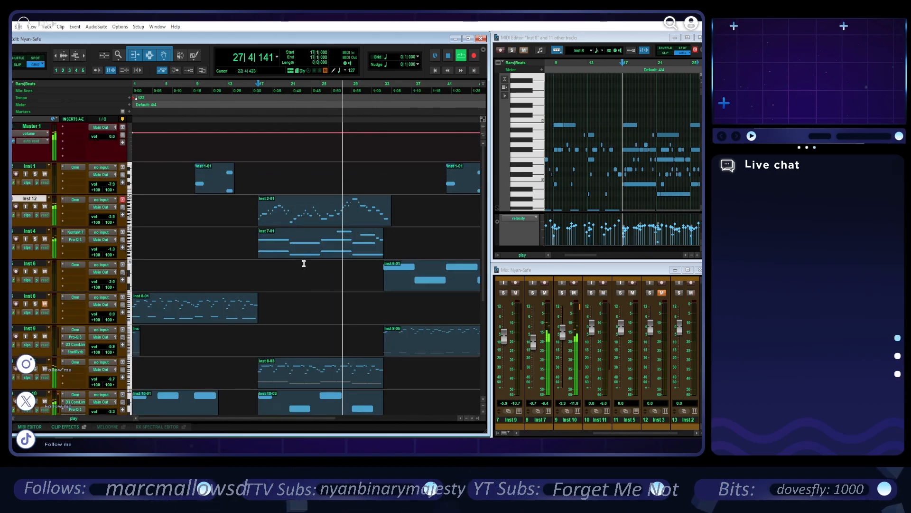
{"action": "scroll", "coordinate": [304, 264], "scroll_direction": "down", "scroll_amount": 1}
{"action": "scroll", "coordinate": [304, 264], "scroll_direction": "right", "scroll_amount": 4}
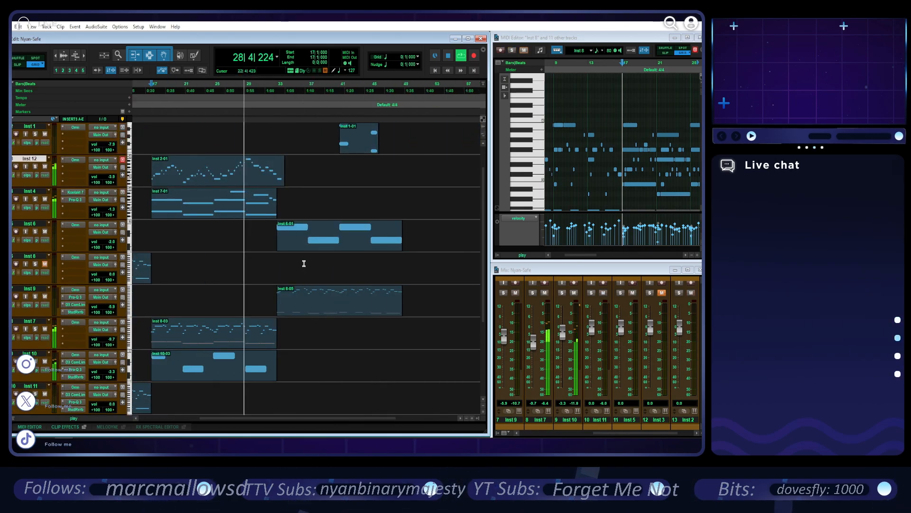
{"action": "left_click", "coordinate": [447, 57]}
{"action": "left_click", "coordinate": [13, 27]}
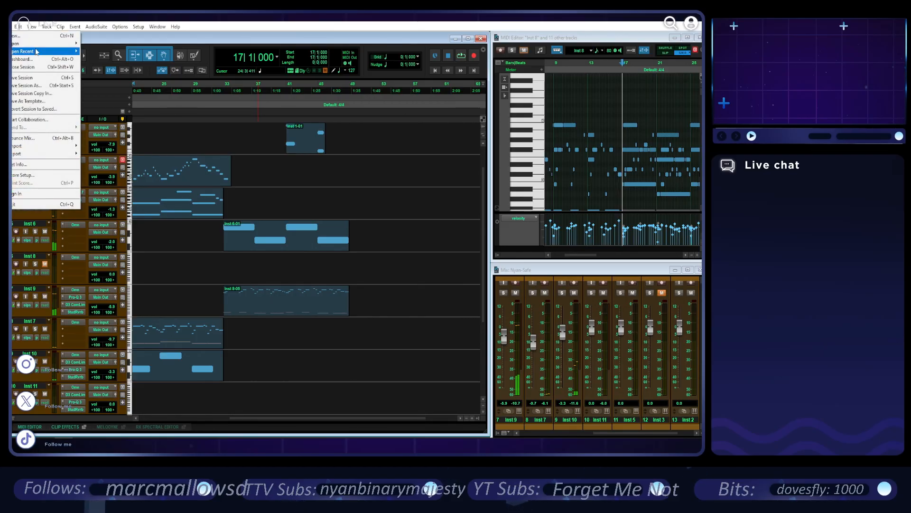
{"action": "mouse_move", "coordinate": [42, 54]}
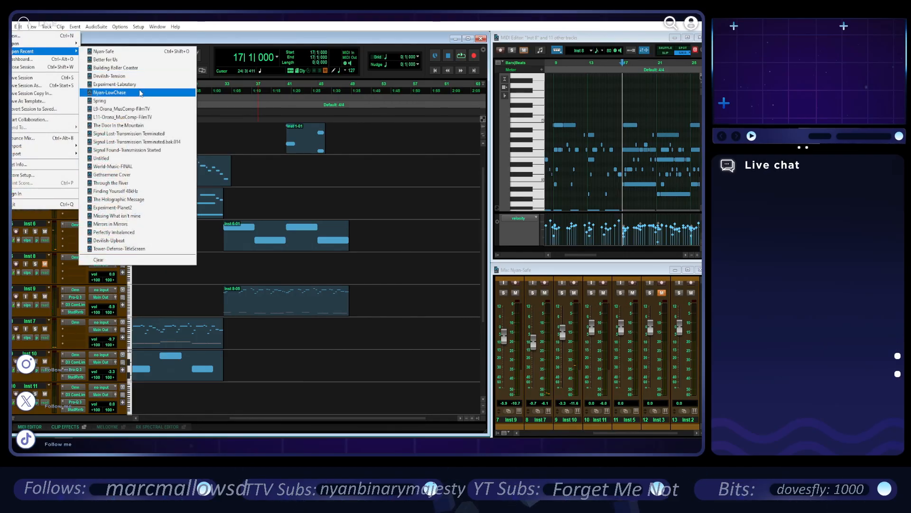
{"action": "left_click", "coordinate": [114, 92]}
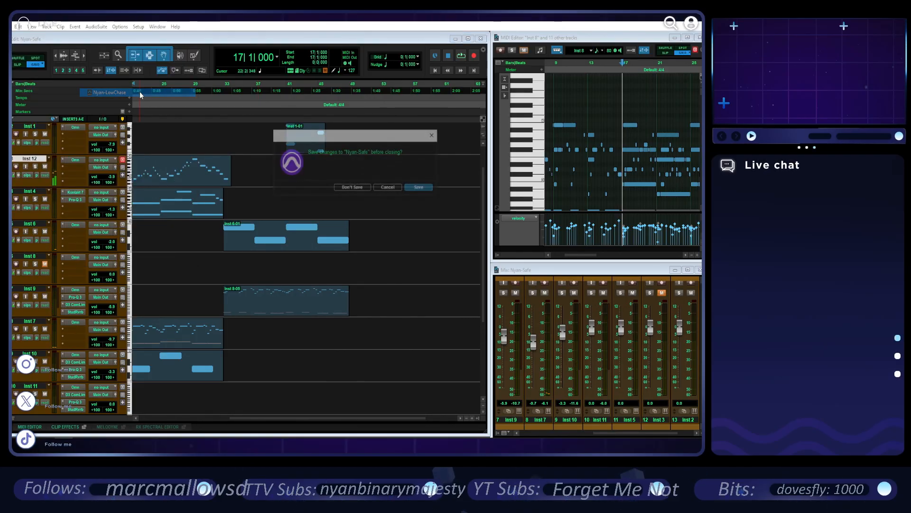
{"action": "left_click", "coordinate": [352, 189]}
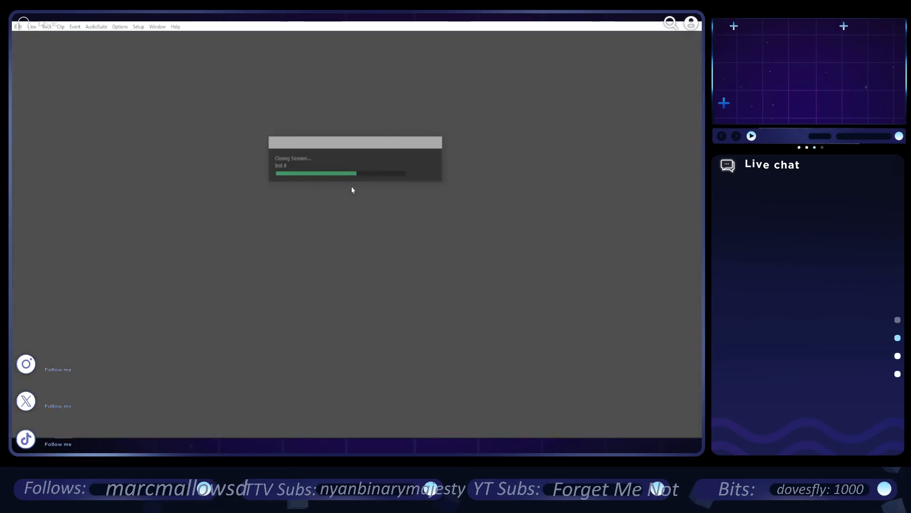
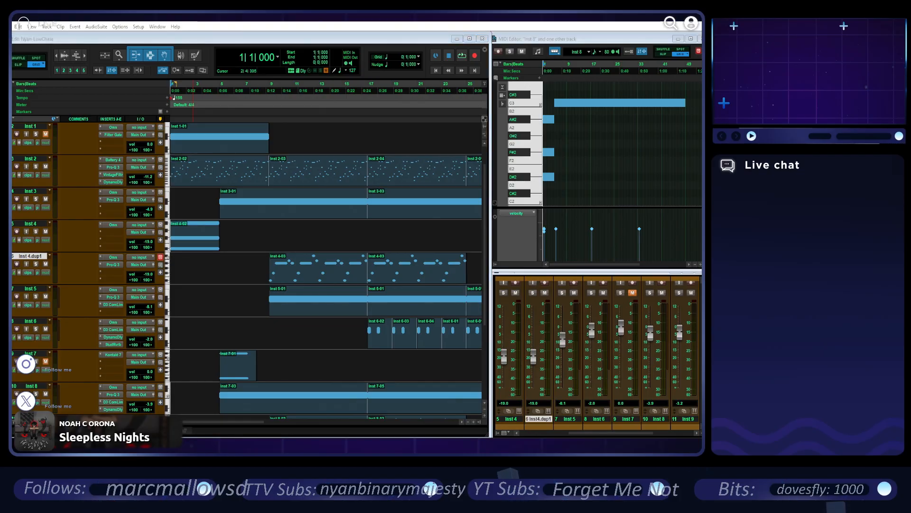
- Play the Nyan-LowChase session from the start and look over its tracks and the full length of the arrangement
{"action": "left_click", "coordinate": [461, 57]}
{"action": "scroll", "coordinate": [252, 315], "scroll_direction": "up", "scroll_amount": 1}
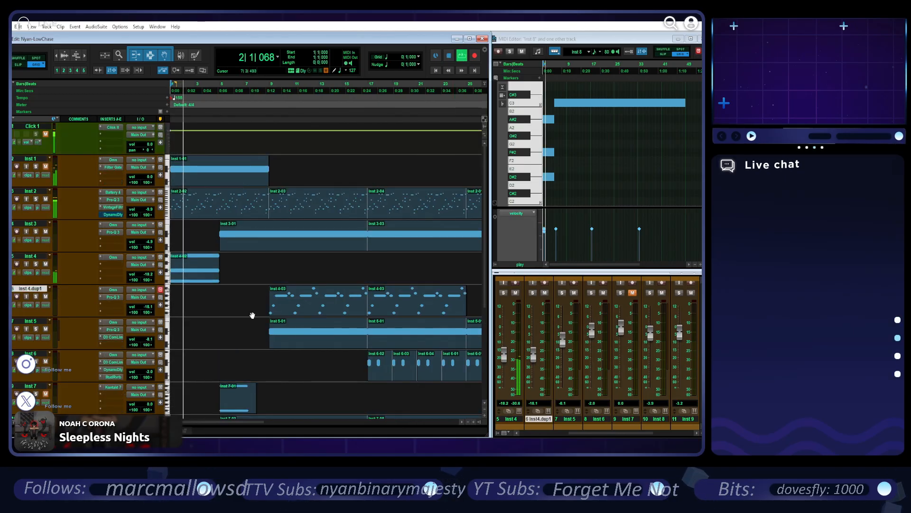
{"action": "scroll", "coordinate": [253, 315], "scroll_direction": "down", "scroll_amount": 1}
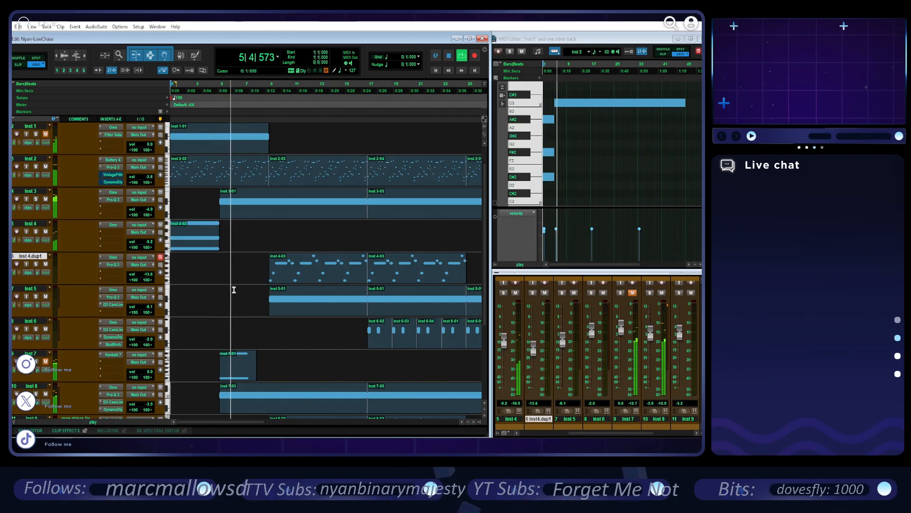
{"action": "scroll", "coordinate": [234, 290], "scroll_direction": "down", "scroll_amount": 2}
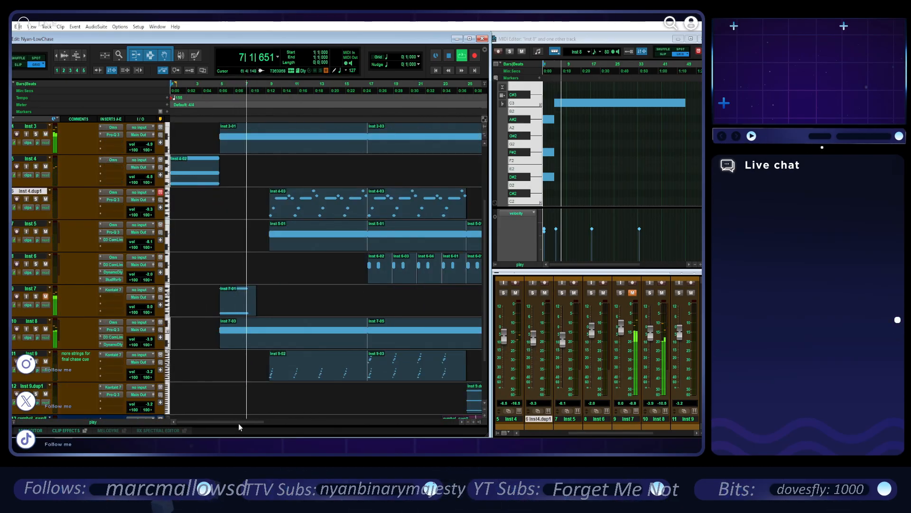
{"action": "left_click_drag", "start_coordinate": [238, 422], "coordinate": [251, 423]}
{"action": "left_click", "coordinate": [468, 422]}
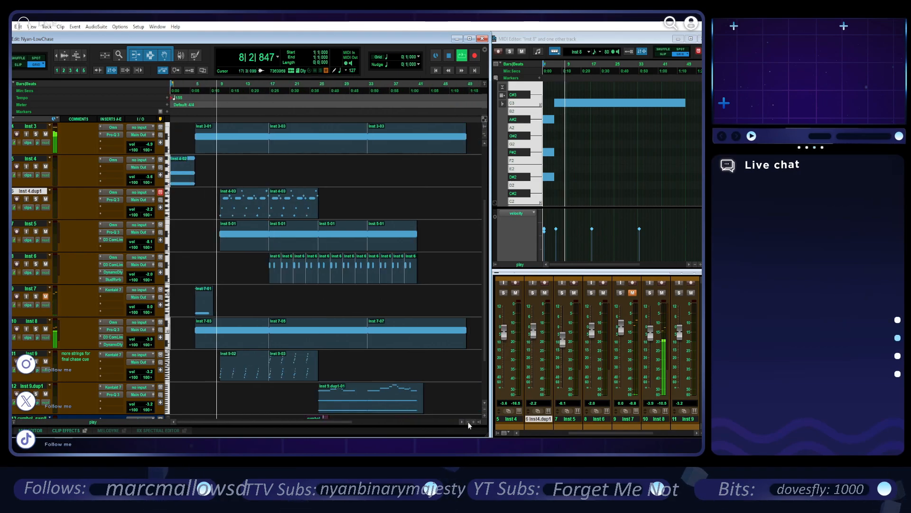
{"action": "left_click", "coordinate": [468, 421]}
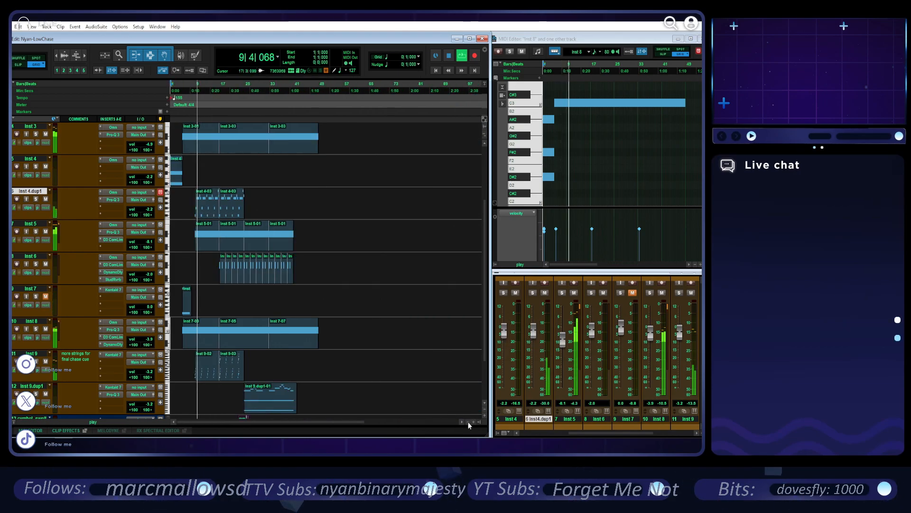
{"action": "scroll", "coordinate": [415, 291], "scroll_direction": "down", "scroll_amount": 1}
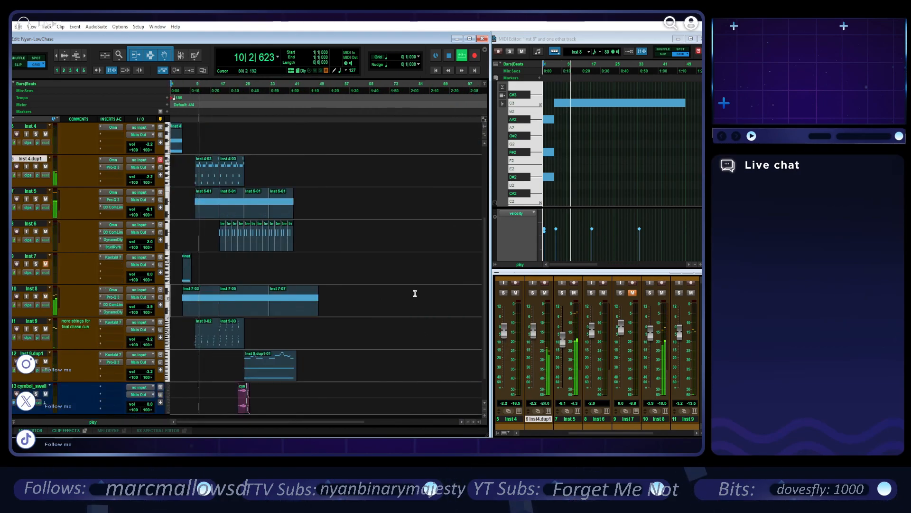
- Audition Inst 4.dup1 in solo during playback and clear its solo
{"action": "left_click", "coordinate": [473, 422]}
{"action": "left_click", "coordinate": [474, 421]}
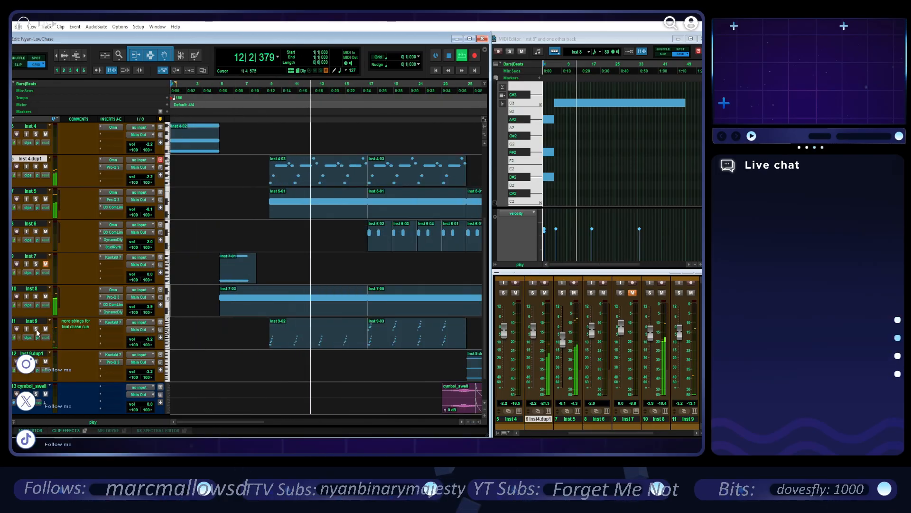
{"action": "left_click", "coordinate": [36, 166]}
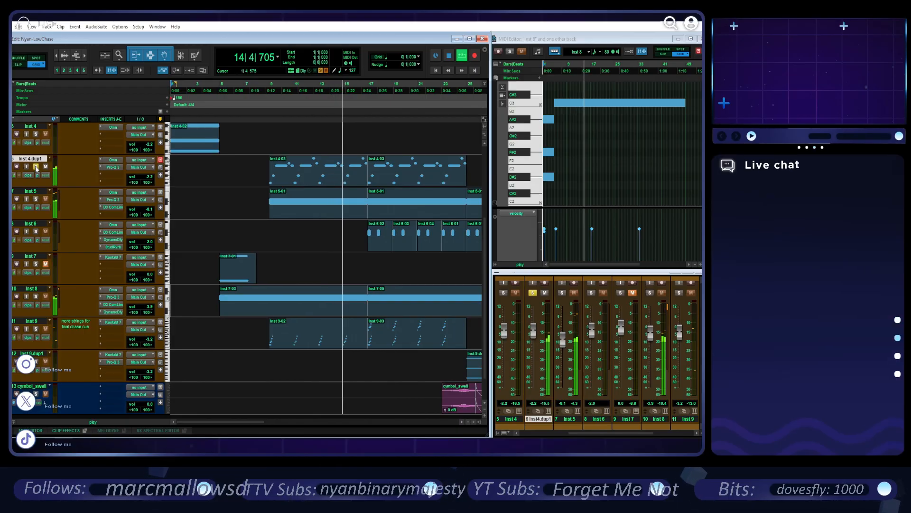
{"action": "left_click", "coordinate": [36, 167]}
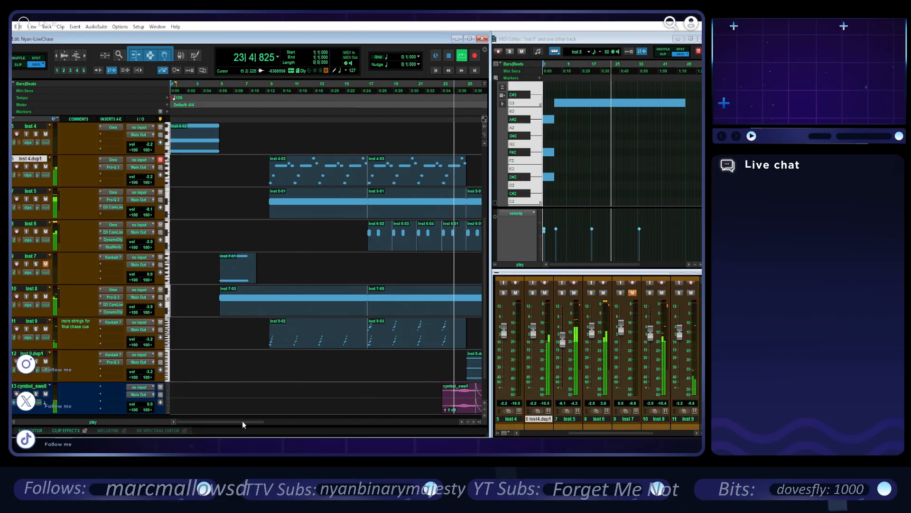
- Follow playback past bar 25 and inspect the notes of the second Inst 4.dup1 clip and the Inst 9.dup1 clip
{"action": "left_click_drag", "start_coordinate": [242, 424], "coordinate": [275, 425]}
{"action": "scroll", "coordinate": [322, 333], "scroll_direction": "up", "scroll_amount": 4}
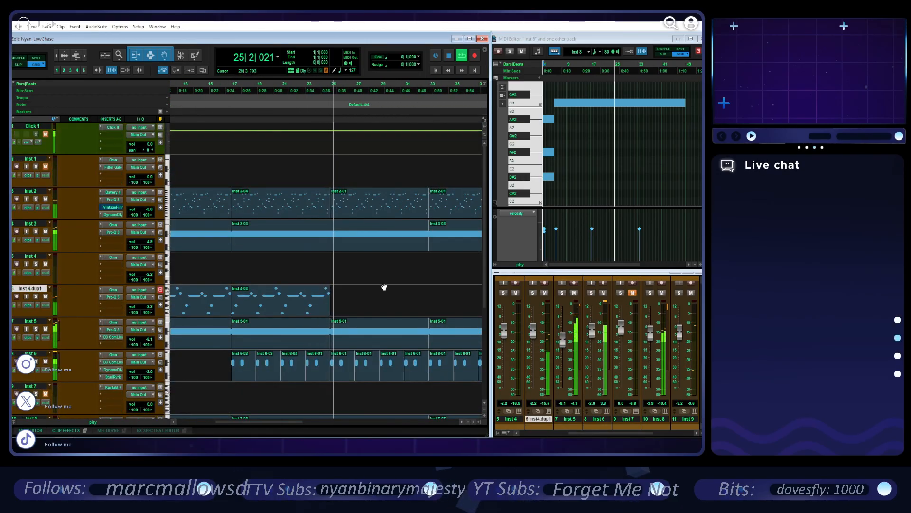
{"action": "scroll", "coordinate": [385, 286], "scroll_direction": "down", "scroll_amount": 5}
{"action": "scroll", "coordinate": [348, 362], "scroll_direction": "up", "scroll_amount": 2}
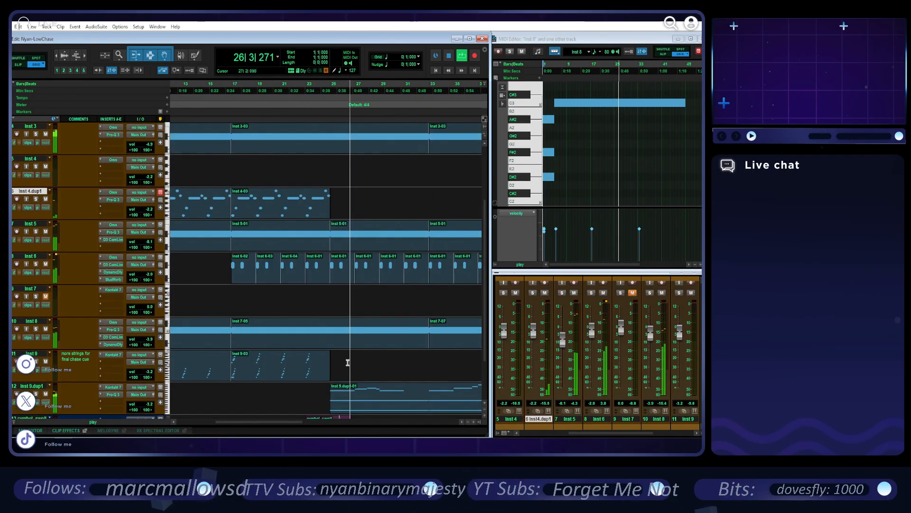
{"action": "left_click_drag", "start_coordinate": [284, 420], "coordinate": [308, 420]}
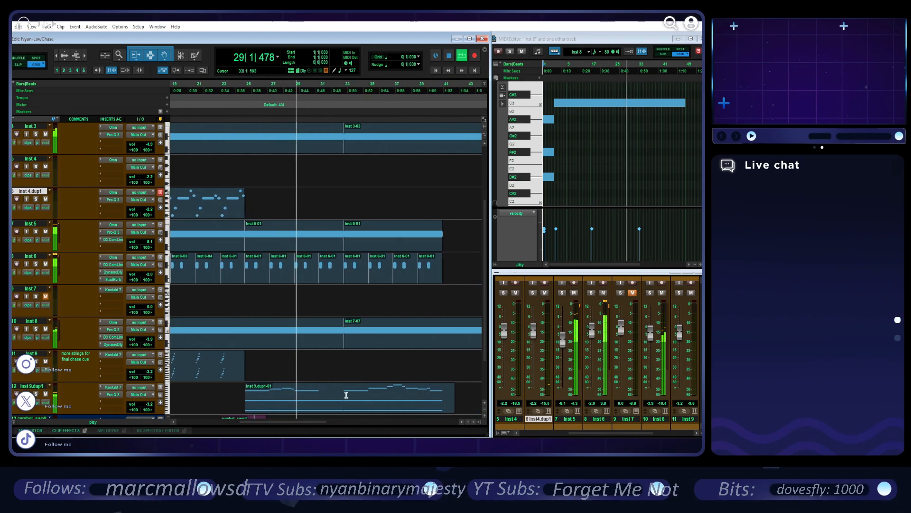
{"action": "scroll", "coordinate": [361, 366], "scroll_direction": "down", "scroll_amount": 2}
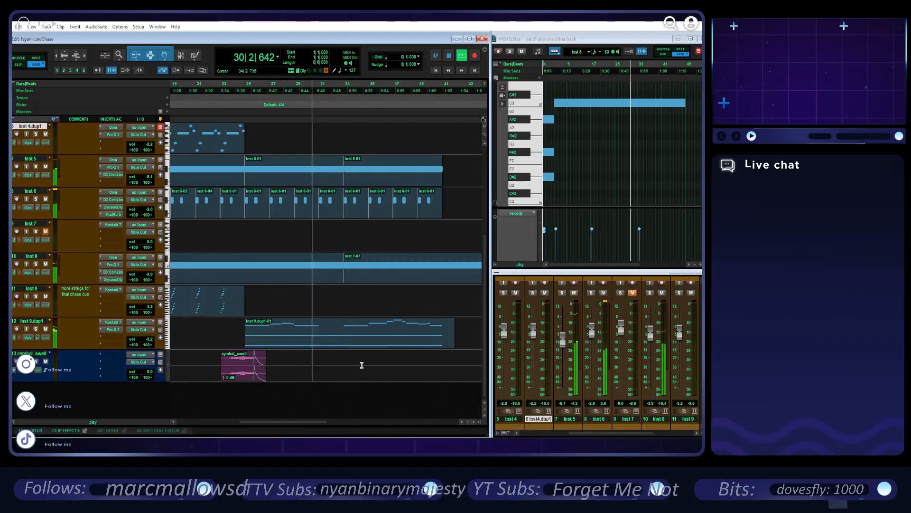
{"action": "left_click", "coordinate": [193, 151]}
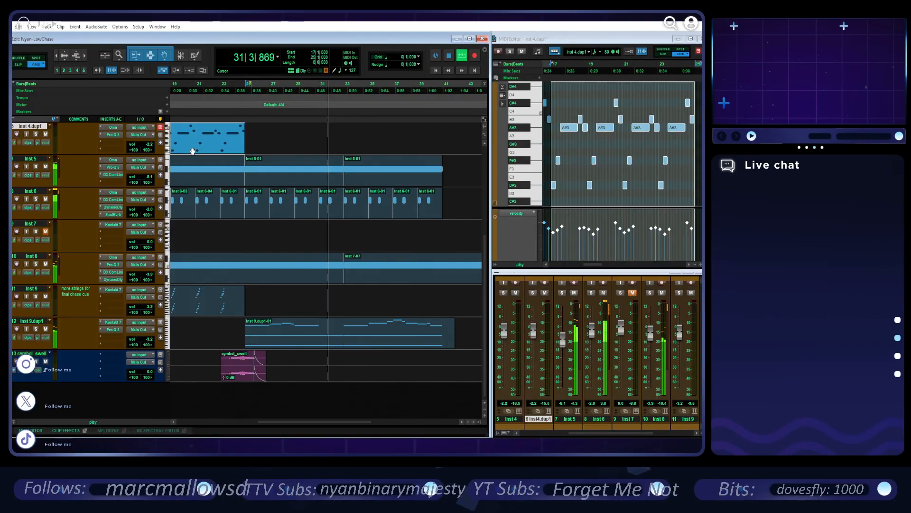
{"action": "left_click", "coordinate": [356, 348]}
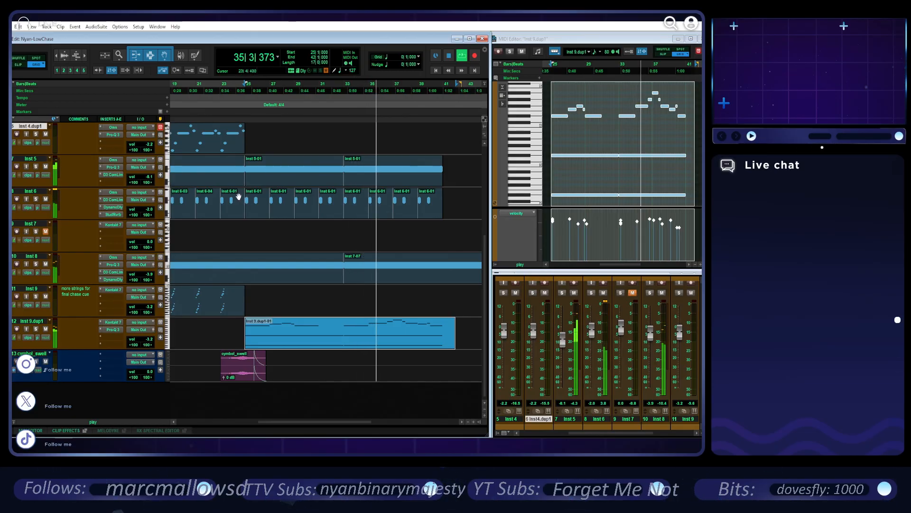
- Check the playlist options of Inst 4.dup1, including its target playlist, and leave them without choosing any
{"action": "scroll", "coordinate": [278, 378], "scroll_direction": "up", "scroll_amount": 3}
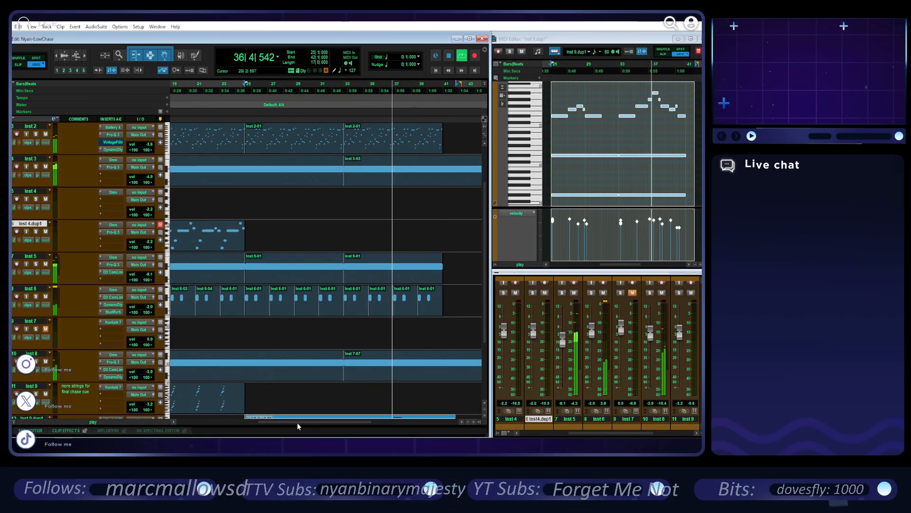
{"action": "left_click_drag", "start_coordinate": [296, 422], "coordinate": [251, 436]}
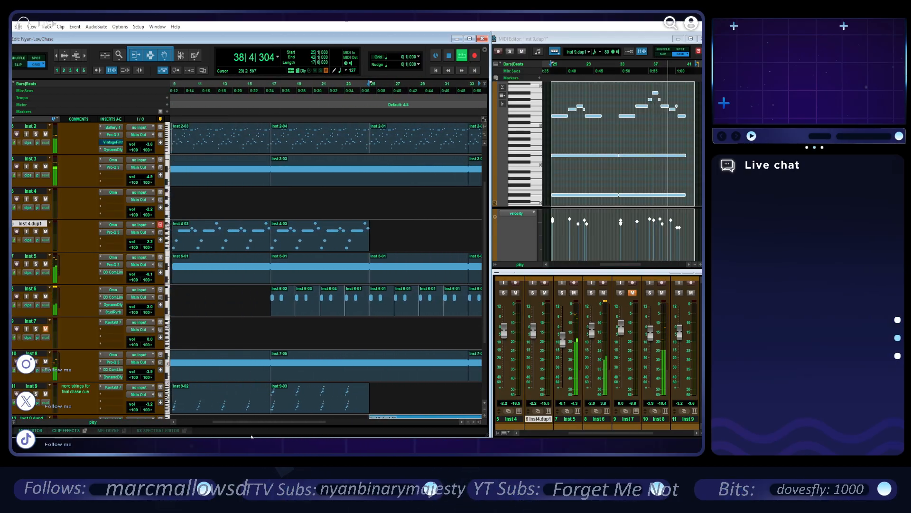
{"action": "left_click", "coordinate": [49, 224]}
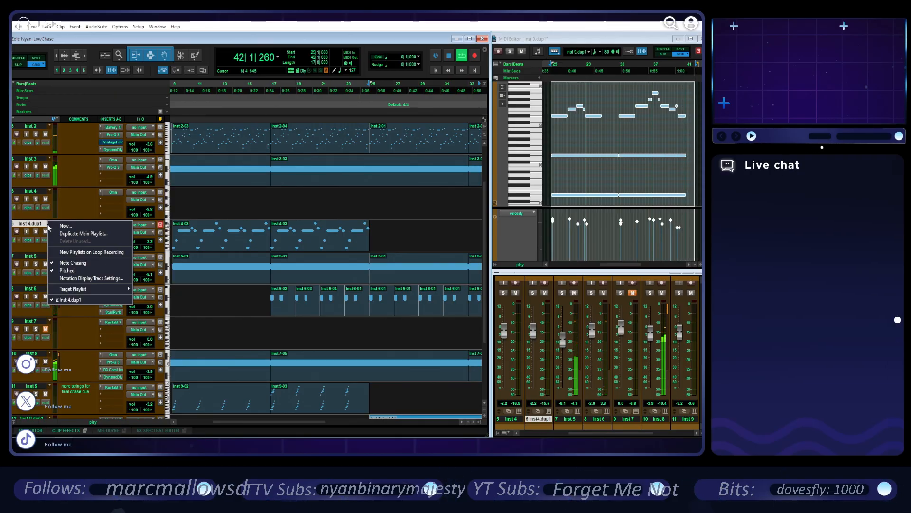
{"action": "mouse_move", "coordinate": [109, 290]}
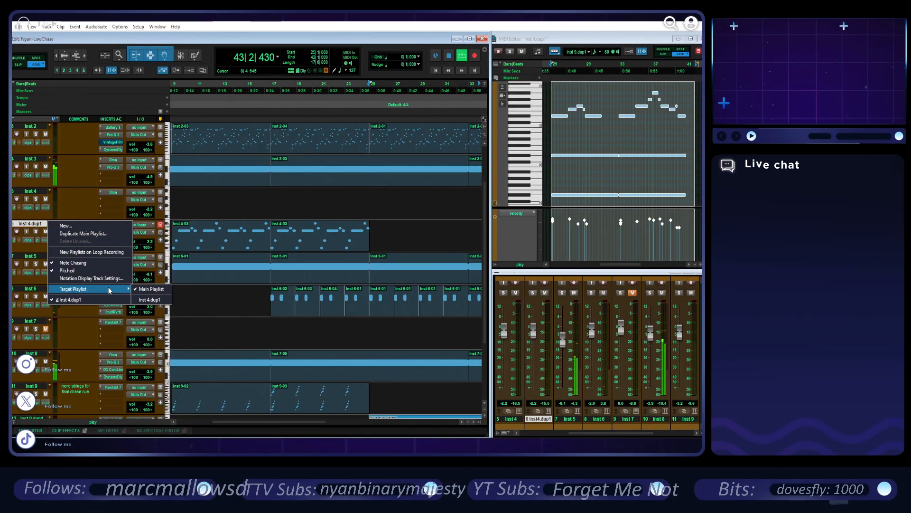
{"action": "left_click", "coordinate": [239, 293]}
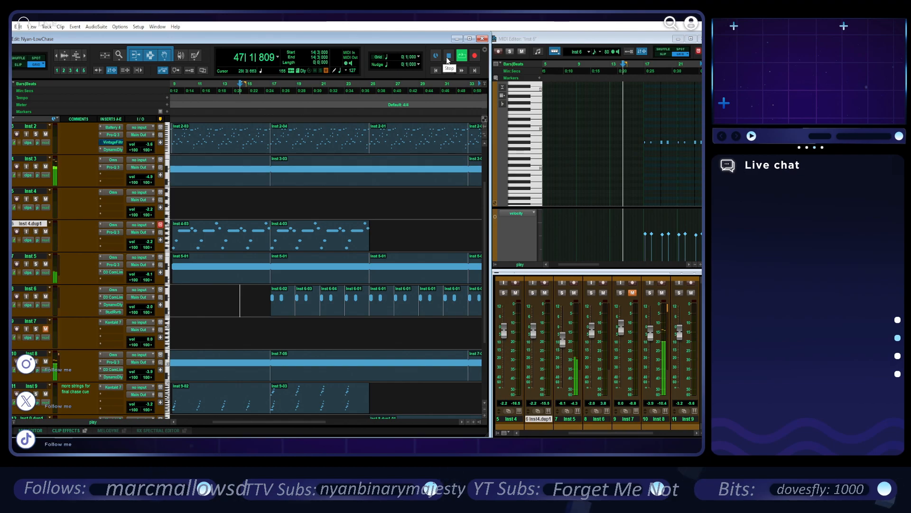
- Look over the whole arrangement, stop playback and return to the start of the session
{"action": "scroll", "coordinate": [369, 219], "scroll_direction": "right", "scroll_amount": 10}
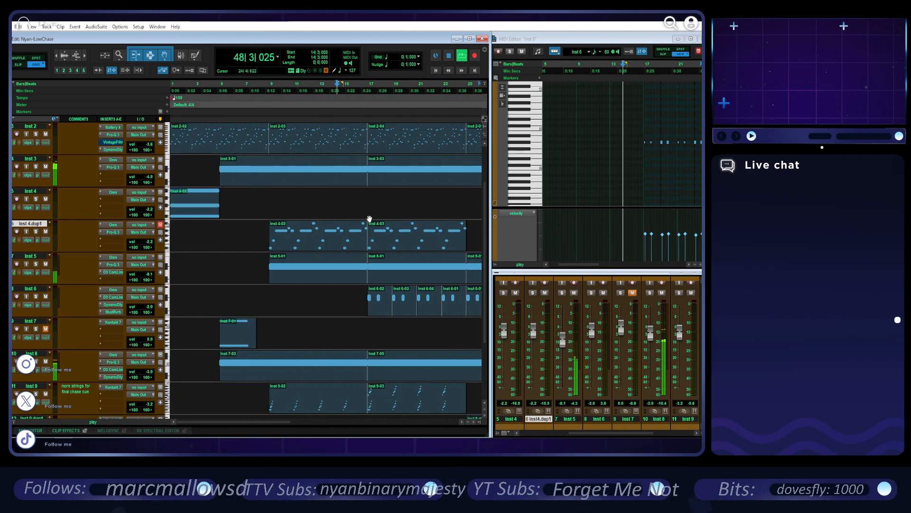
{"action": "scroll", "coordinate": [370, 219], "scroll_direction": "down", "scroll_amount": 3}
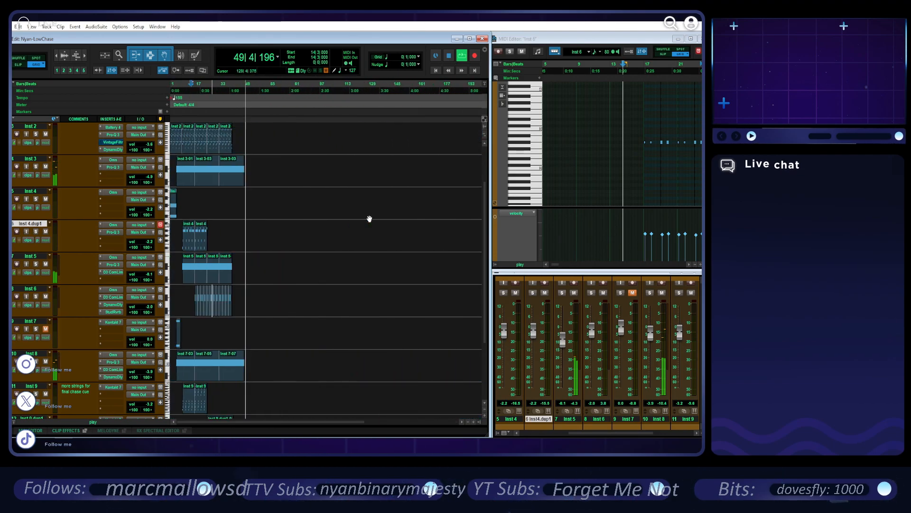
{"action": "scroll", "coordinate": [289, 283], "scroll_direction": "up", "scroll_amount": 4}
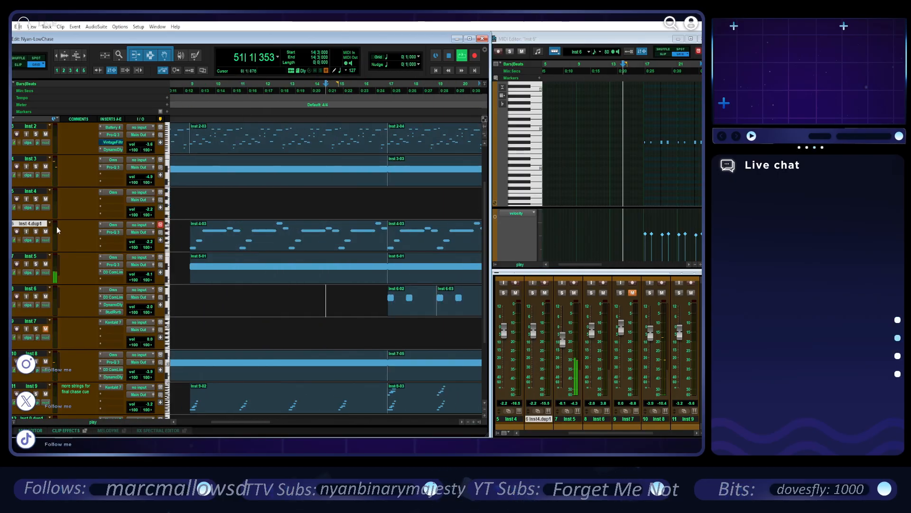
{"action": "key", "text": "space"}
{"action": "key", "text": "Home"}
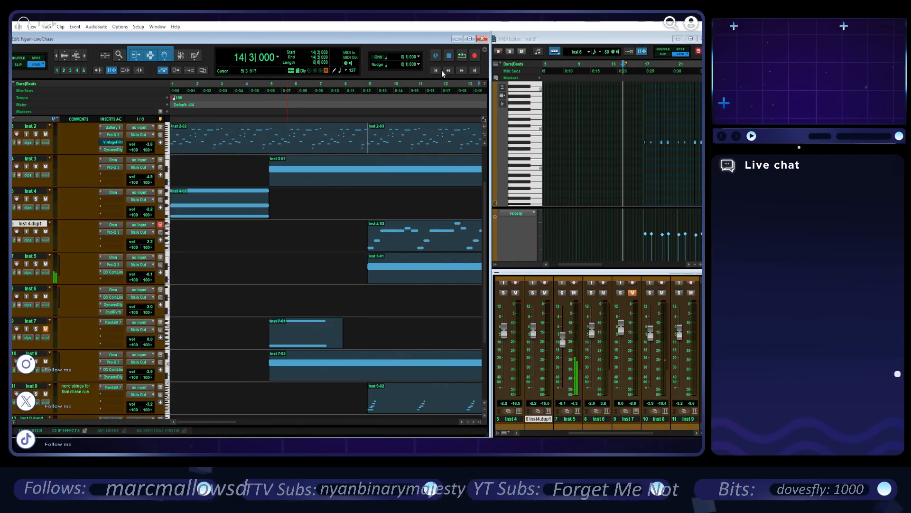
{"action": "left_click", "coordinate": [437, 70]}
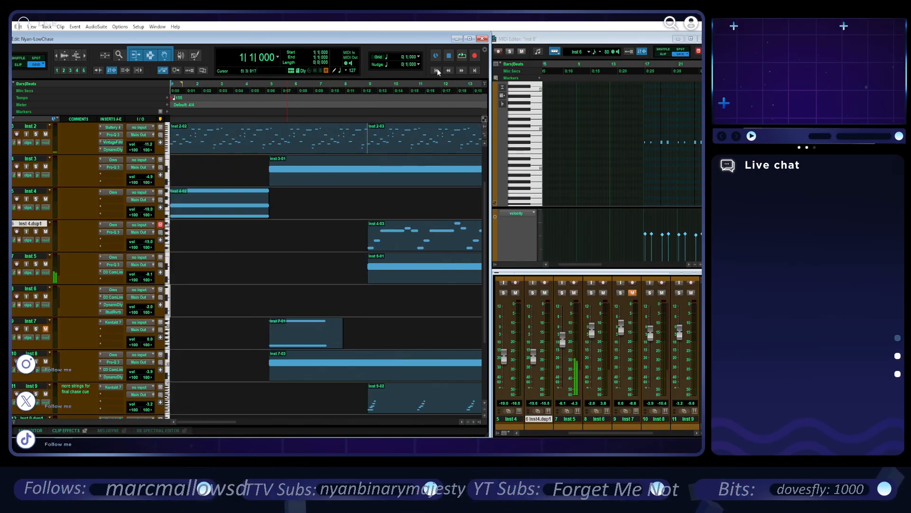
- Inspect the notes of the Inst 4.dup1 clip starting at bar 9 and the Inst 2 clip starting at bar 33
{"action": "left_click", "coordinate": [390, 242]}
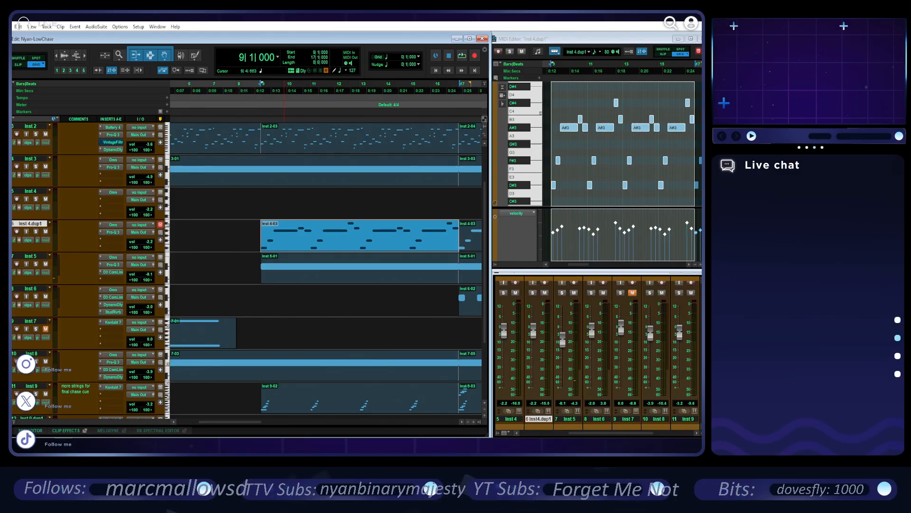
{"action": "scroll", "coordinate": [260, 214], "scroll_direction": "right", "scroll_amount": 10}
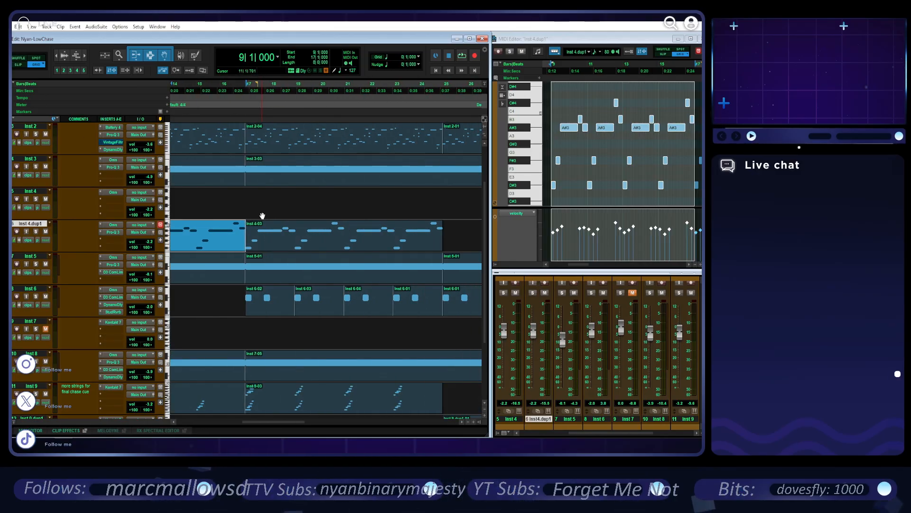
{"action": "left_click", "coordinate": [273, 151]}
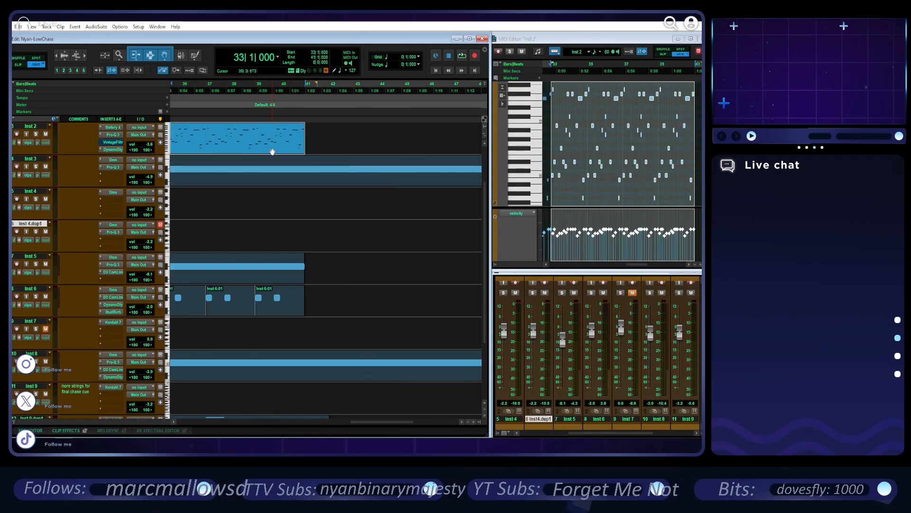
- Duplicate the Inst 2 clip at bar 33 and move the copy to start at bar 53
{"action": "key", "text": "r"}
{"action": "key", "text": "r"}
{"action": "key", "text": "ctrl+d"}
{"action": "scroll", "coordinate": [306, 151], "scroll_direction": "right", "scroll_amount": 1}
{"action": "left_click_drag", "start_coordinate": [307, 151], "coordinate": [375, 147]}
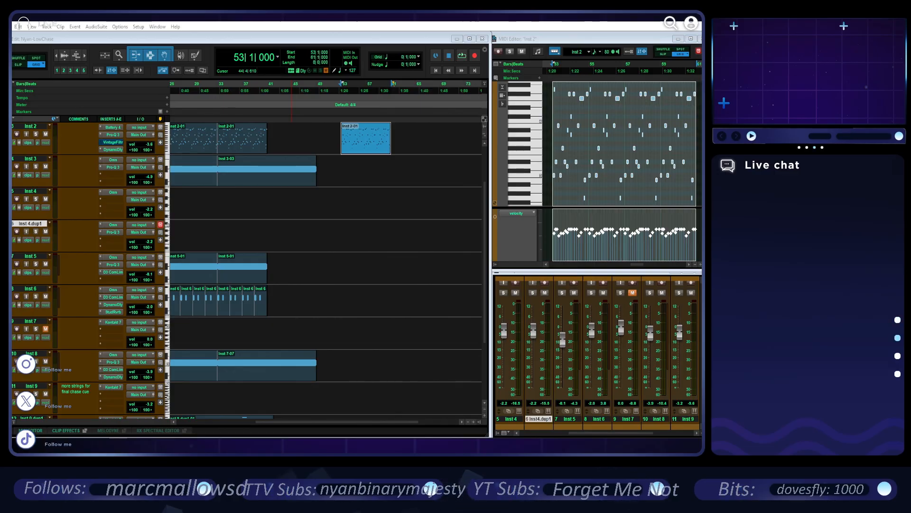
{"action": "scroll", "coordinate": [361, 219], "scroll_direction": "up", "scroll_amount": 1}
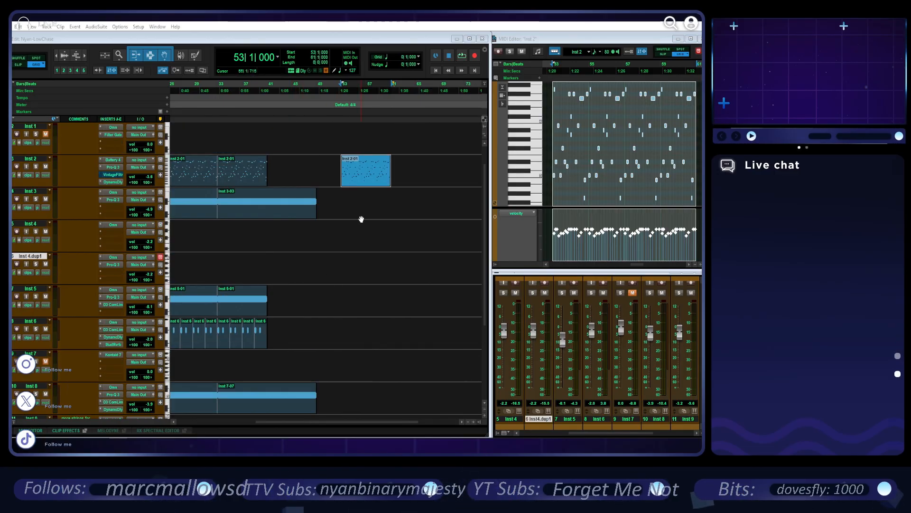
- Duplicate the Inst 2 clip at bar 53 so that the copy follows directly at bar 61
{"action": "left_click", "coordinate": [382, 208]}
{"action": "key", "text": "ctrl+bracketright"}
{"action": "key", "text": "ctrl+bracketright"}
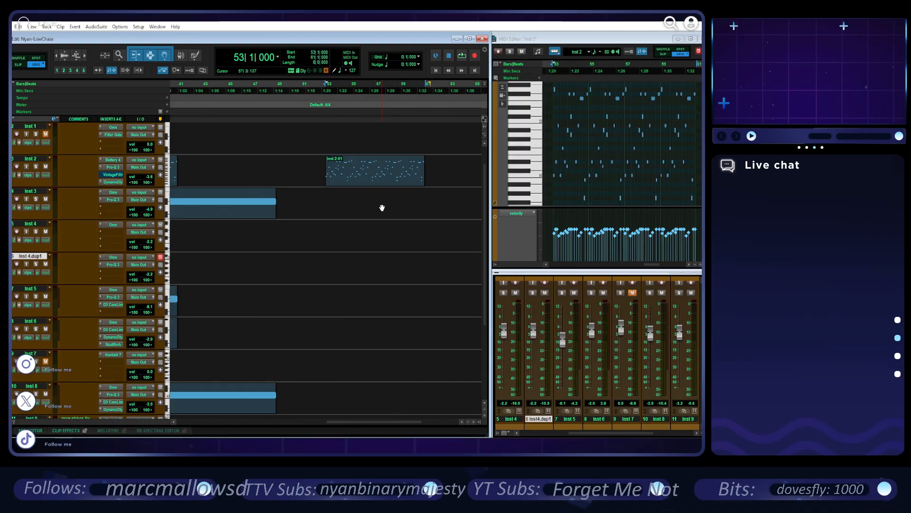
{"action": "key", "text": "ctrl+bracketleft"}
{"action": "key", "text": "ctrl+bracketleft"}
{"action": "key", "text": "ctrl+bracketleft"}
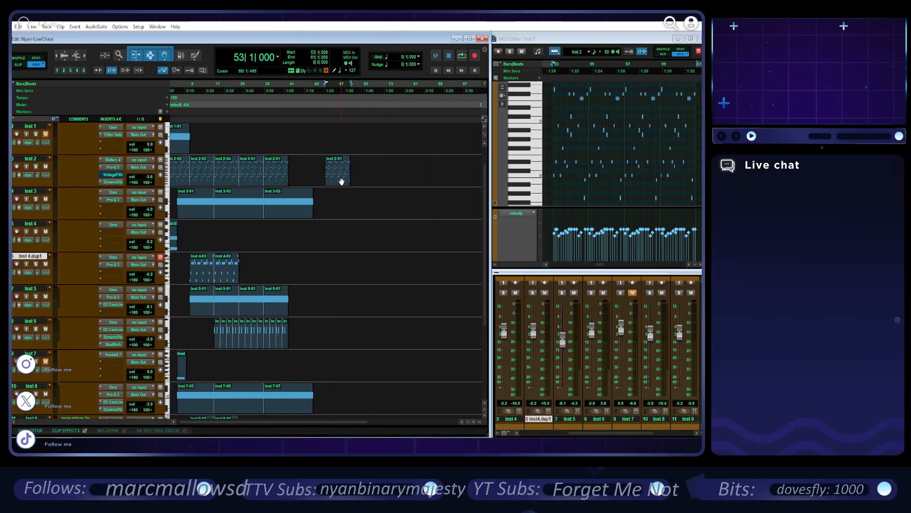
{"action": "key", "text": "ctrl+d"}
- Place a copy of the Inst 3 clip from bar 33 at bar 53 and play the section from there
{"action": "left_click_drag", "start_coordinate": [299, 214], "coordinate": [356, 216]}
{"action": "key", "text": "ctrl+bracketright"}
{"action": "key", "text": "ctrl+bracketright"}
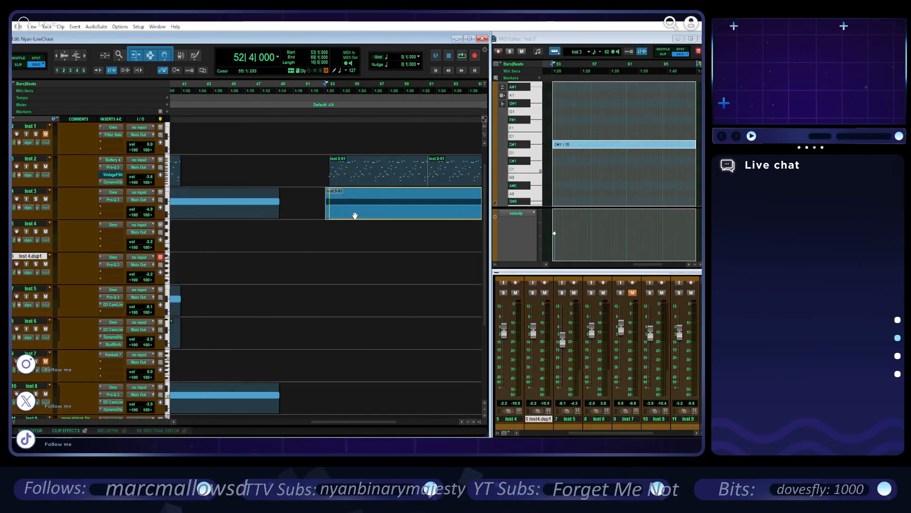
{"action": "key", "text": "space"}
{"action": "scroll", "coordinate": [301, 190], "scroll_direction": "right", "scroll_amount": 4}
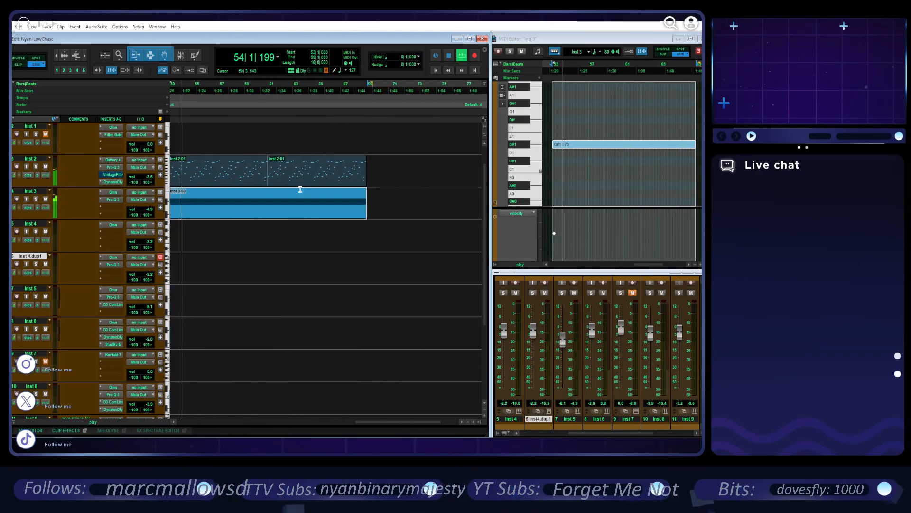
{"action": "scroll", "coordinate": [301, 189], "scroll_direction": "left", "scroll_amount": 4}
- Check the playback time in Min:Secs on the main counter and return the counter to Bars|Beats
{"action": "left_click", "coordinate": [278, 58]}
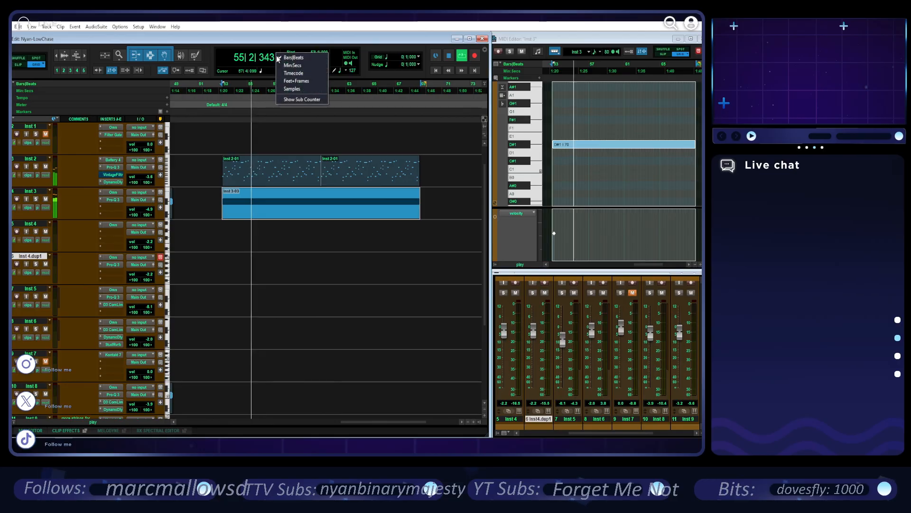
{"action": "left_click", "coordinate": [292, 65]}
{"action": "left_click", "coordinate": [280, 59]}
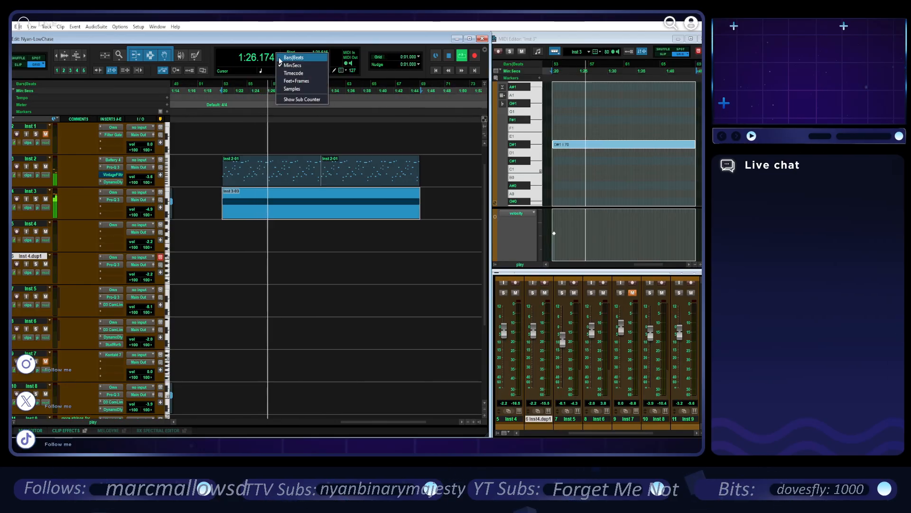
{"action": "left_click", "coordinate": [280, 58]}
- Duplicate the Inst 2 and Inst 3 clips of bars 53 to 69 together to bar 69, and stop playback
{"action": "left_click", "coordinate": [295, 178], "text": "shift"}
{"action": "key", "text": "ctrl+d"}
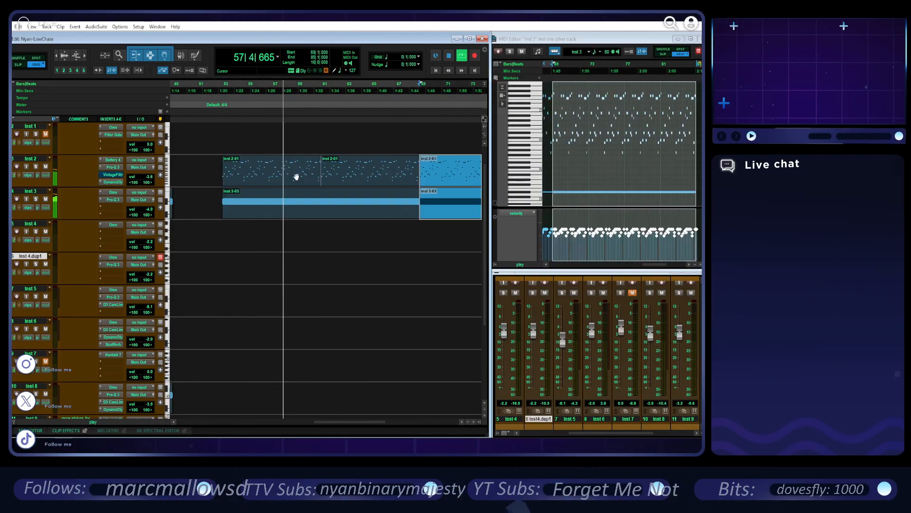
{"action": "scroll", "coordinate": [296, 177], "scroll_direction": "down", "scroll_amount": 1}
{"action": "scroll", "coordinate": [296, 177], "scroll_direction": "right", "scroll_amount": 2}
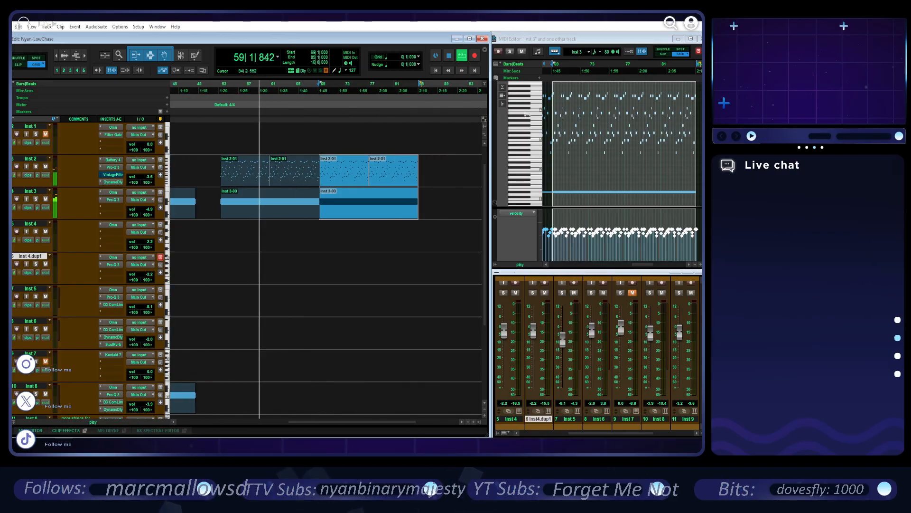
{"action": "key", "text": "space"}
- Audition the arrangement from the Inst 6 clip at bar 23 with the Inst 6 track soloed, and stop playback
{"action": "scroll", "coordinate": [262, 230], "scroll_direction": "down", "scroll_amount": 4}
{"action": "scroll", "coordinate": [271, 283], "scroll_direction": "left", "scroll_amount": 10}
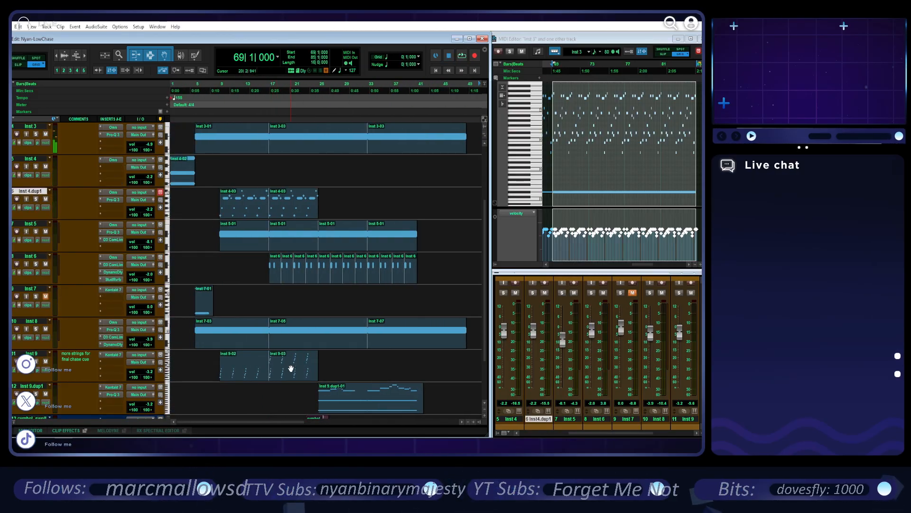
{"action": "scroll", "coordinate": [291, 369], "scroll_direction": "down", "scroll_amount": 2}
{"action": "left_click", "coordinate": [309, 200]}
{"action": "key", "text": "space"}
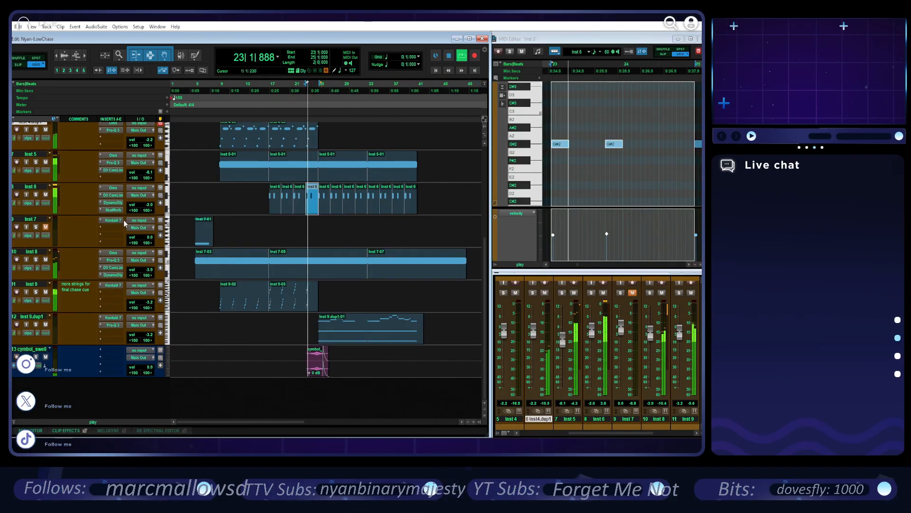
{"action": "left_click", "coordinate": [36, 195]}
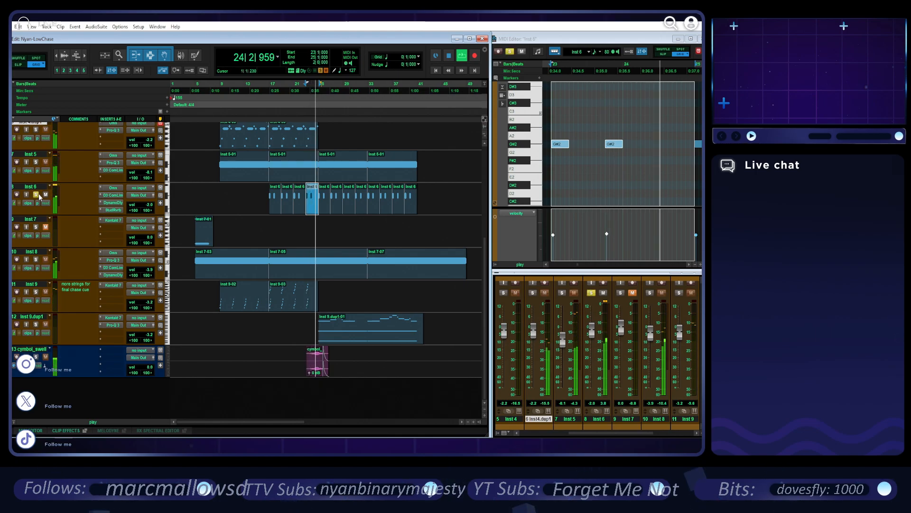
{"action": "key", "text": "space"}
- Move the last Inst 6 clip, at bar 39, to start at bar 53
{"action": "scroll", "coordinate": [286, 209], "scroll_direction": "right", "scroll_amount": 5}
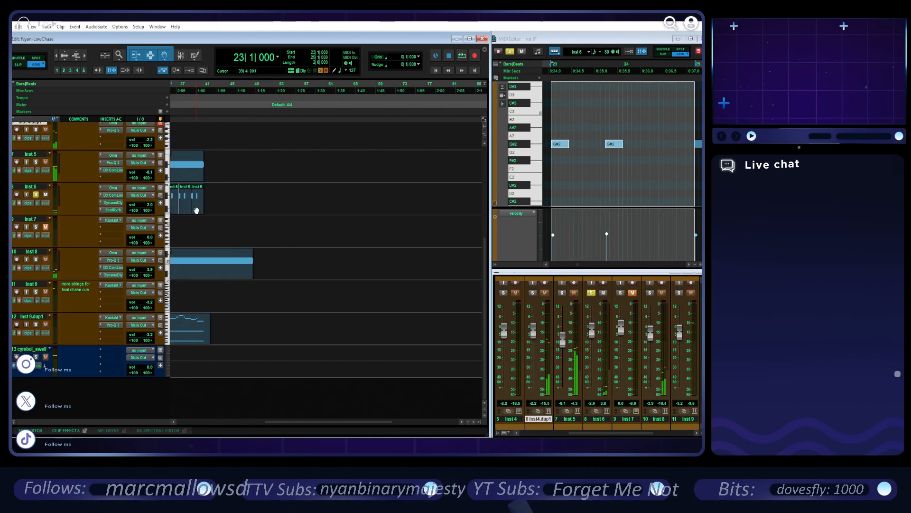
{"action": "left_click_drag", "start_coordinate": [196, 210], "coordinate": [277, 210]}
{"action": "scroll", "coordinate": [277, 213], "scroll_direction": "up", "scroll_amount": 3}
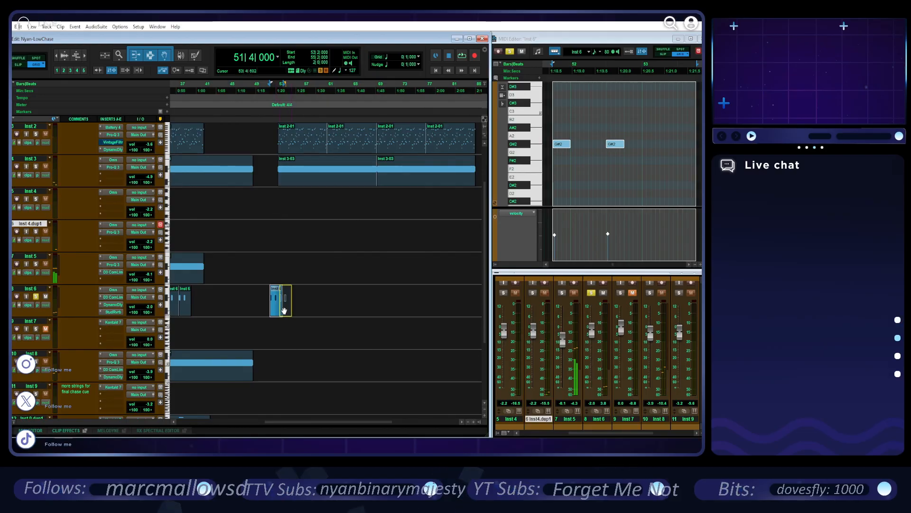
{"action": "left_click_drag", "start_coordinate": [284, 310], "coordinate": [286, 311]}
{"action": "scroll", "coordinate": [285, 311], "scroll_direction": "up", "scroll_amount": 3}
{"action": "left_click_drag", "start_coordinate": [347, 316], "coordinate": [329, 311]}
- Duplicate the two-bar Inst 6 clip repeatedly to fill the new section from bar 53 to bar 85
{"action": "key", "text": "ctrl+d"}
{"action": "key", "text": "ctrl+d"}
{"action": "key", "text": "ctrl+d"}
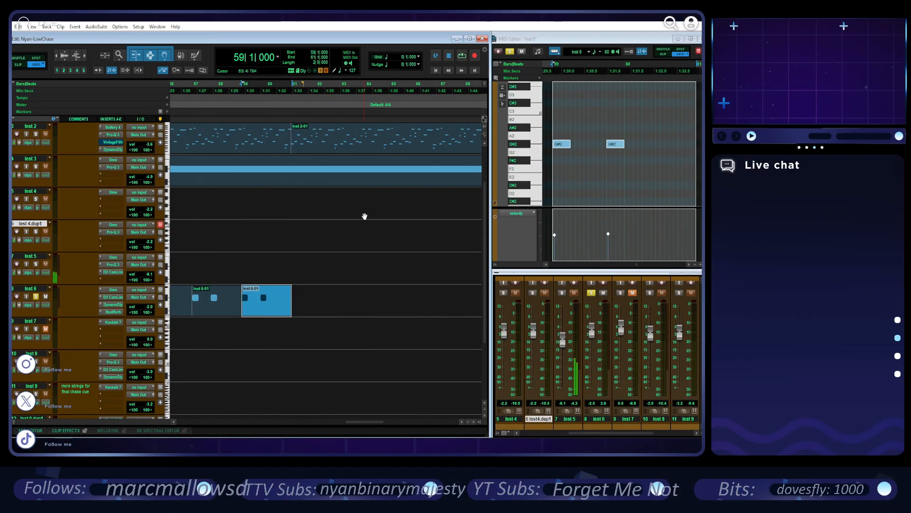
{"action": "key", "text": "ctrl+d"}
{"action": "key", "text": "ctrl+d"}
{"action": "key", "text": "ctrl+d"}
{"action": "key", "text": "ctrl+d"}
{"action": "key", "text": "ctrl+d"}
{"action": "key", "text": "ctrl+d"}
{"action": "key", "text": "ctrl+d"}
{"action": "key", "text": "ctrl+d"}
{"action": "key", "text": "ctrl+d"}
{"action": "key", "text": "ctrl+d"}
{"action": "key", "text": "ctrl+d"}
{"action": "key", "text": "ctrl+d"}
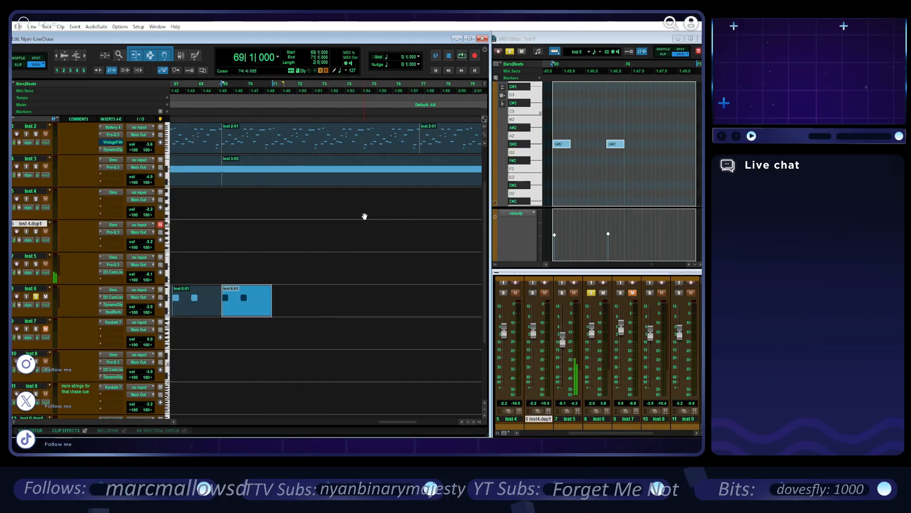
- Check the length and alignment of the repeated Inst 6 clips against the Inst 2 and Inst 3 clips from bar 53
{"action": "scroll", "coordinate": [364, 216], "scroll_direction": "down", "scroll_amount": 3}
{"action": "scroll", "coordinate": [365, 216], "scroll_direction": "up", "scroll_amount": 1}
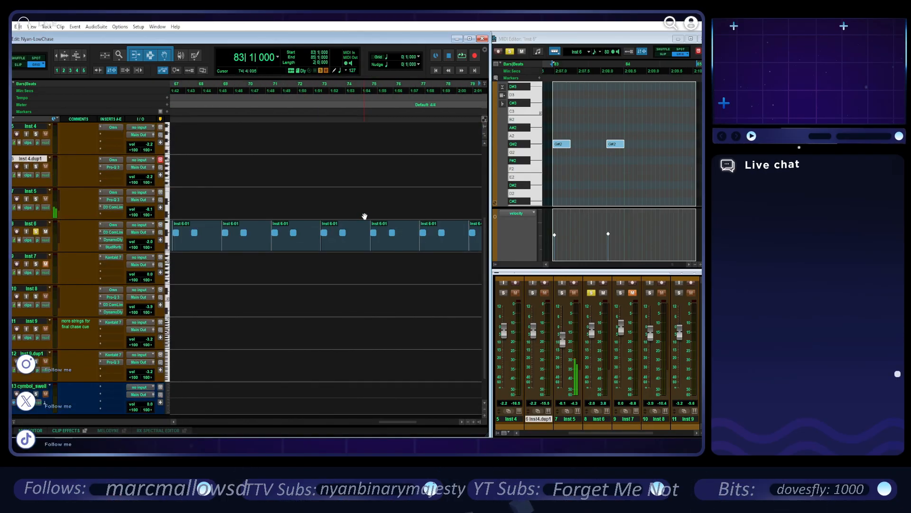
{"action": "scroll", "coordinate": [365, 216], "scroll_direction": "left", "scroll_amount": 3}
{"action": "scroll", "coordinate": [364, 216], "scroll_direction": "up", "scroll_amount": 3}
{"action": "scroll", "coordinate": [364, 216], "scroll_direction": "right", "scroll_amount": 8}
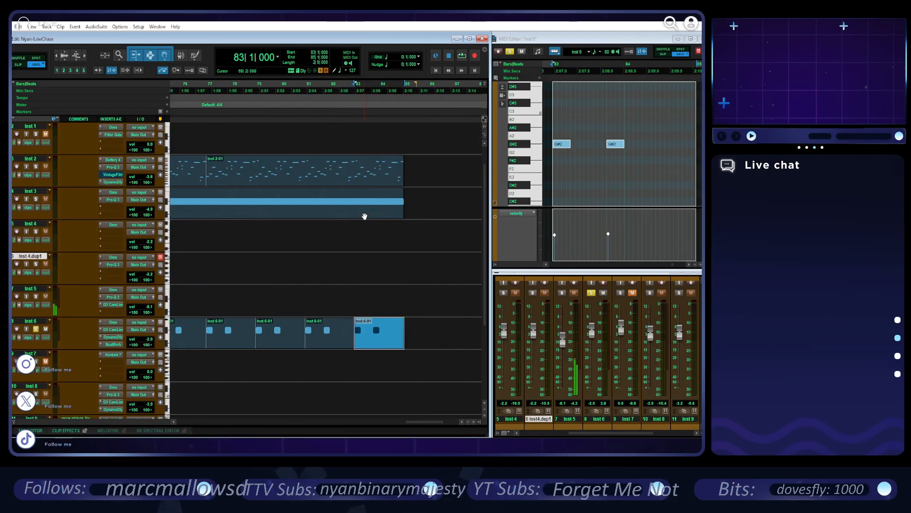
{"action": "scroll", "coordinate": [294, 300], "scroll_direction": "left", "scroll_amount": 8}
{"action": "scroll", "coordinate": [293, 300], "scroll_direction": "down", "scroll_amount": 2}
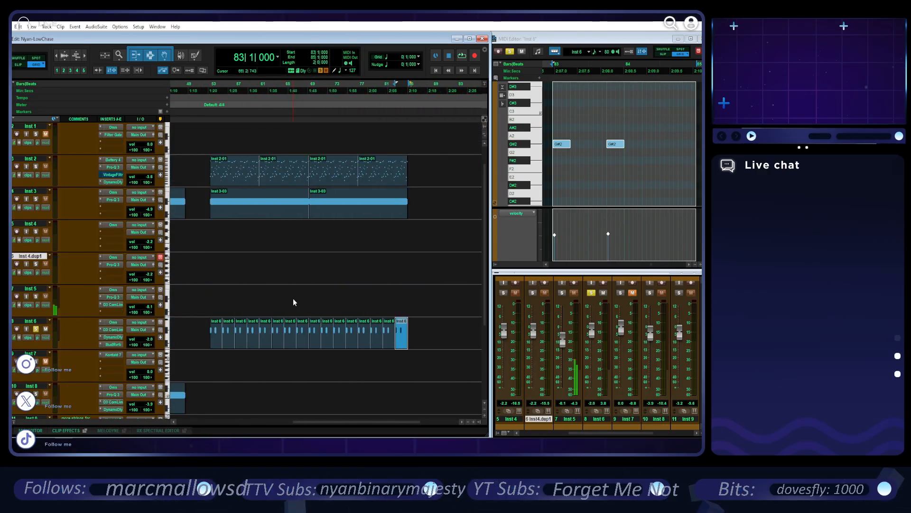
{"action": "scroll", "coordinate": [293, 299], "scroll_direction": "down", "scroll_amount": 3}
{"action": "scroll", "coordinate": [292, 289], "scroll_direction": "up", "scroll_amount": 3}
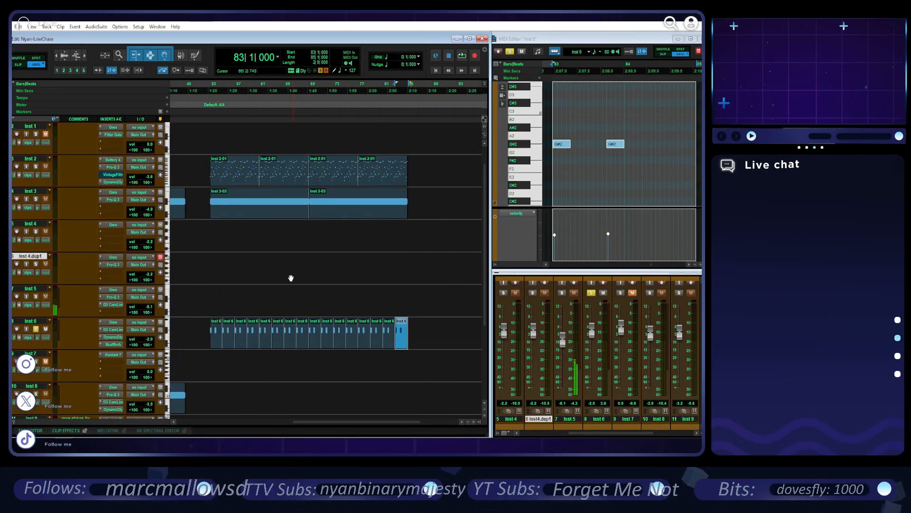
- Add a marker named "dense music" at bar 53
{"action": "left_click", "coordinate": [210, 86]}
{"action": "left_click", "coordinate": [166, 112]}
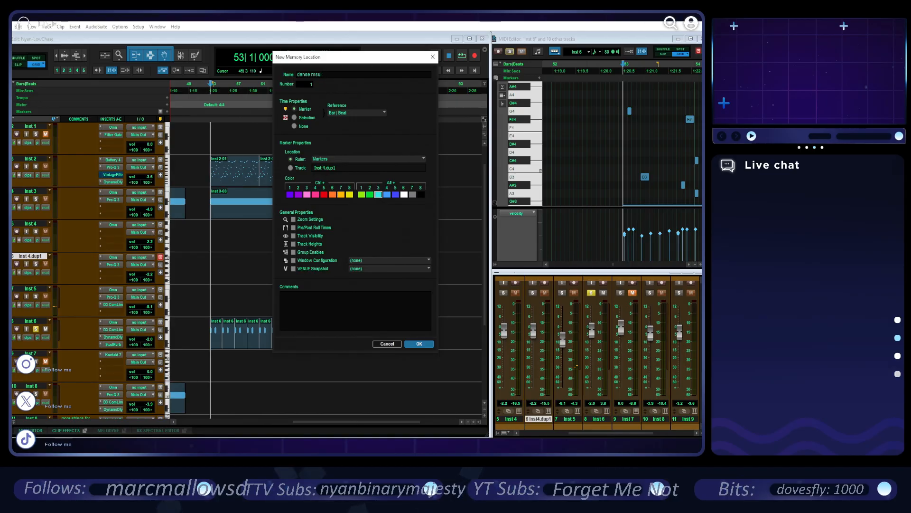
{"action": "key", "text": "Return"}
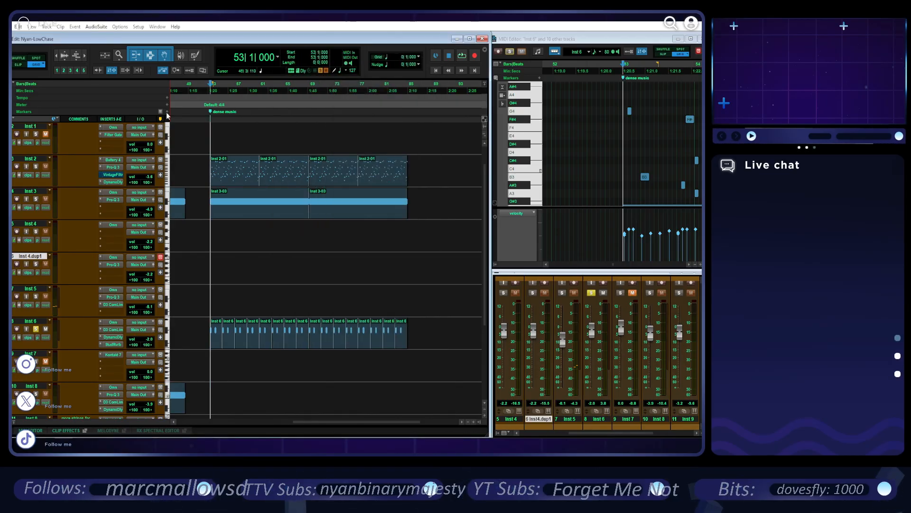
- Play from the Inst 8 clip at bar 33 and solo the Inst 8 track to audition it
{"action": "scroll", "coordinate": [105, 356], "scroll_direction": "down", "scroll_amount": 2}
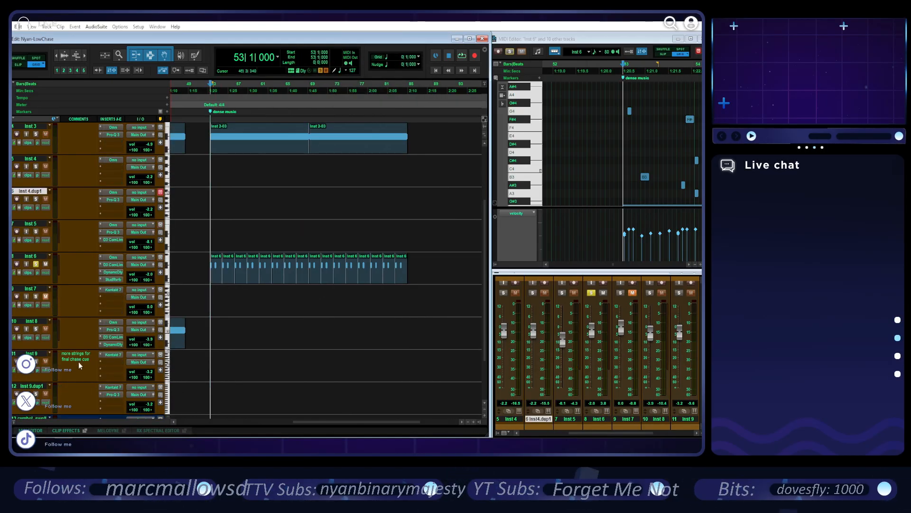
{"action": "scroll", "coordinate": [204, 350], "scroll_direction": "left", "scroll_amount": 5}
{"action": "left_click", "coordinate": [279, 338]}
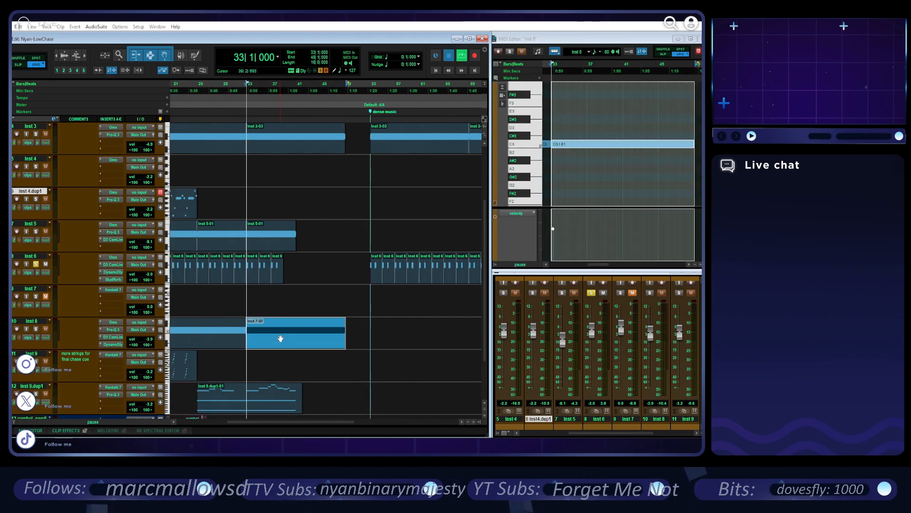
{"action": "key", "text": "space"}
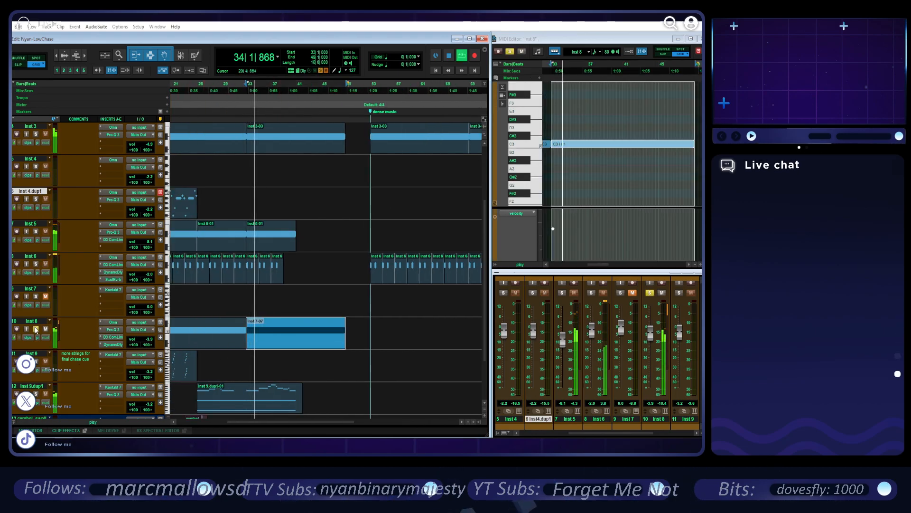
{"action": "left_click", "coordinate": [35, 329]}
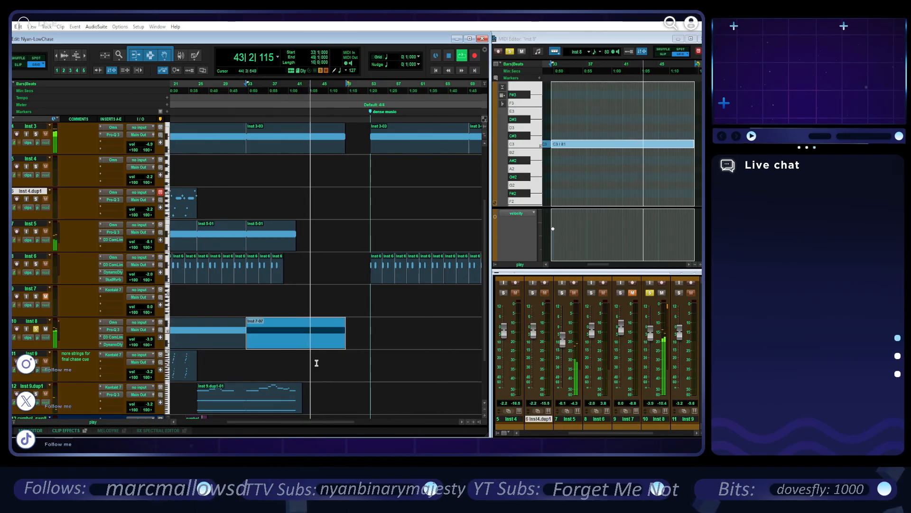
- Place a copy of the Inst 8 clip from bar 33 at bar 53, keeping the original, and duplicate it at bar 69
{"action": "left_click_drag", "start_coordinate": [291, 346], "coordinate": [416, 346]}
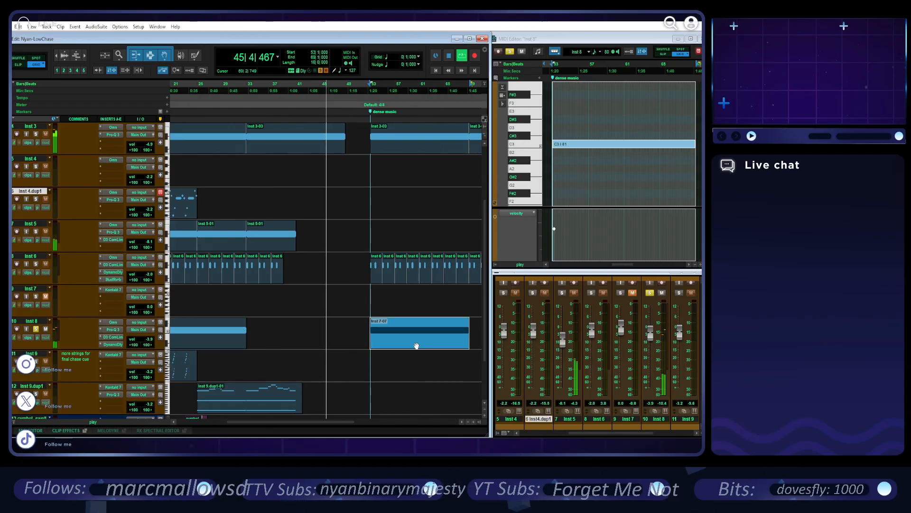
{"action": "key", "text": "ctrl+z"}
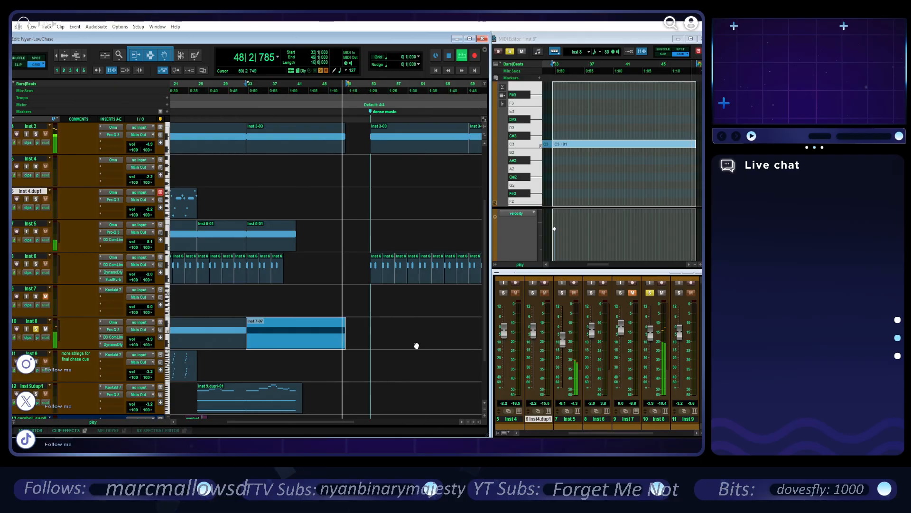
{"action": "key", "text": "ctrl+shift+z"}
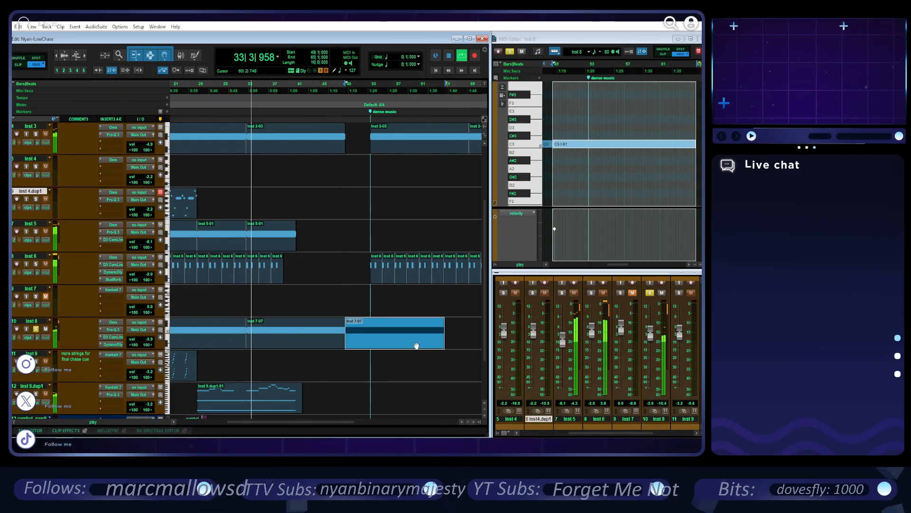
{"action": "left_click_drag", "start_coordinate": [416, 346], "coordinate": [443, 341]}
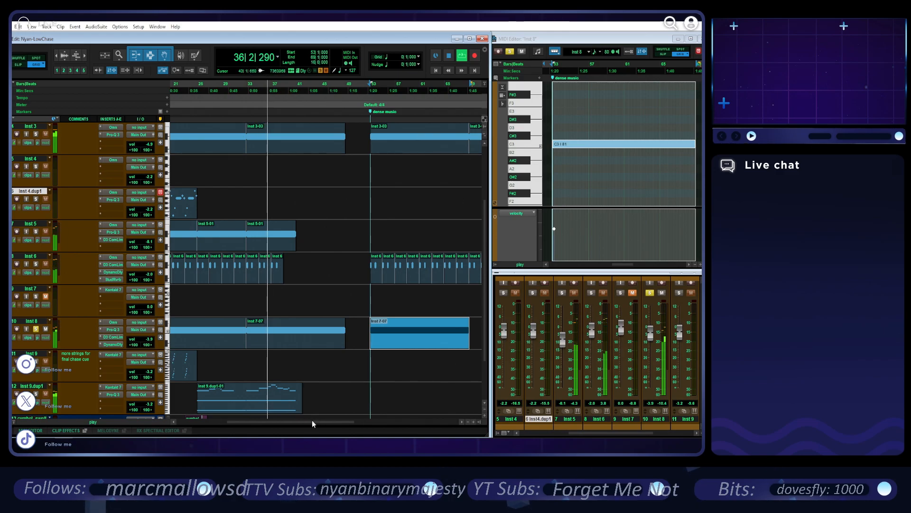
{"action": "left_click_drag", "start_coordinate": [314, 420], "coordinate": [365, 428]}
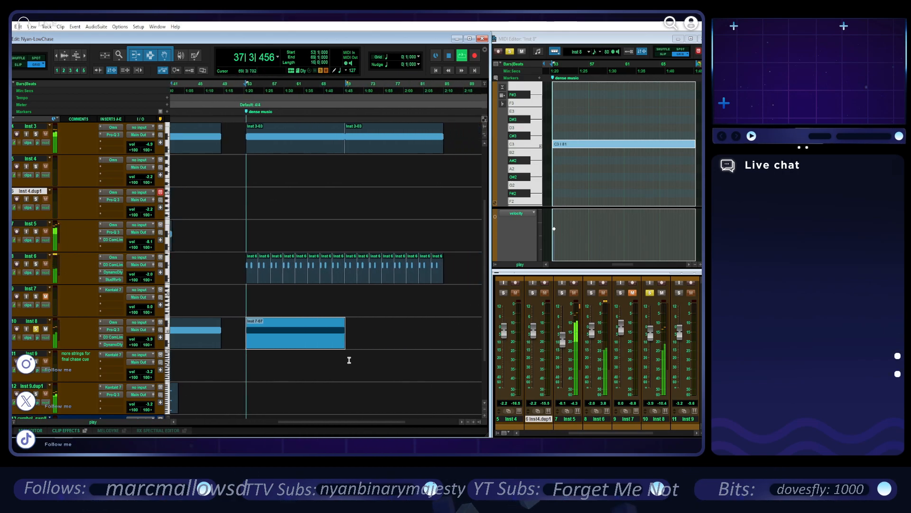
{"action": "key", "text": "ctrl+d"}
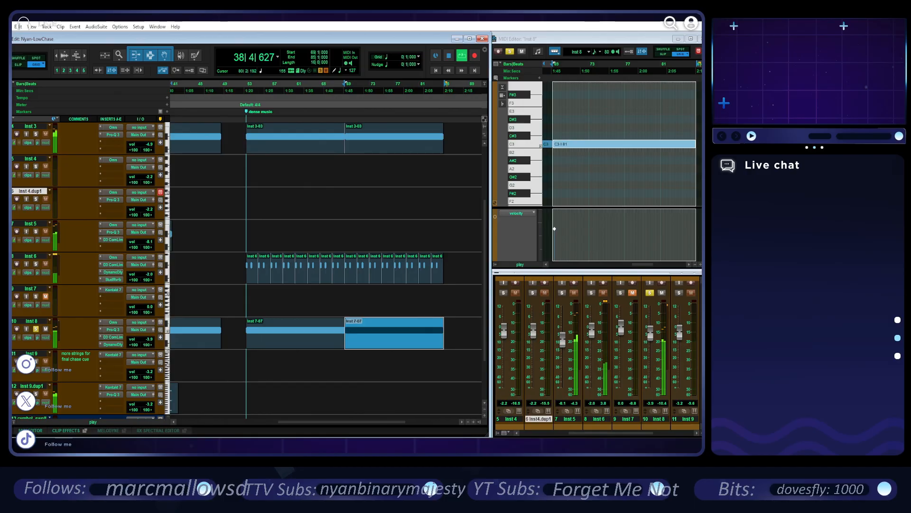
- Stop playback, select the Inst 3 clip at the dense music marker and play from there
{"action": "left_click", "coordinate": [454, 55]}
{"action": "left_click", "coordinate": [312, 144]}
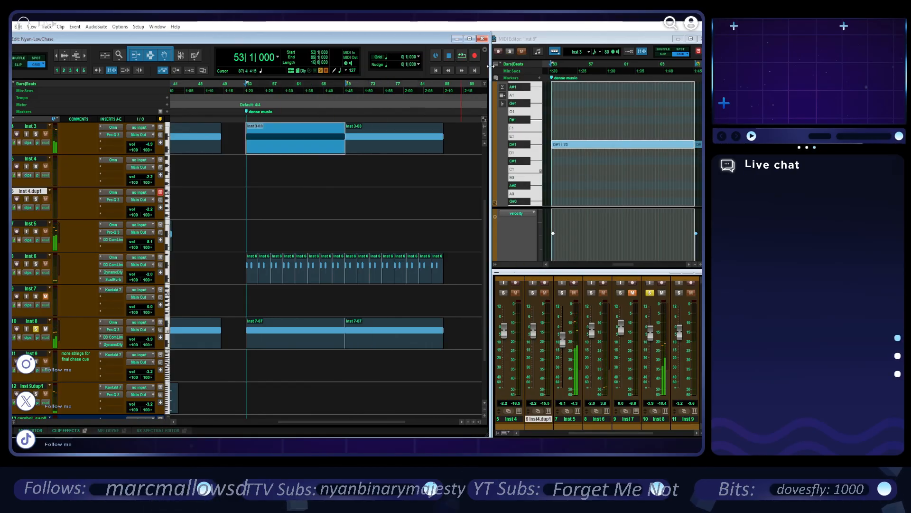
{"action": "left_click", "coordinate": [462, 56]}
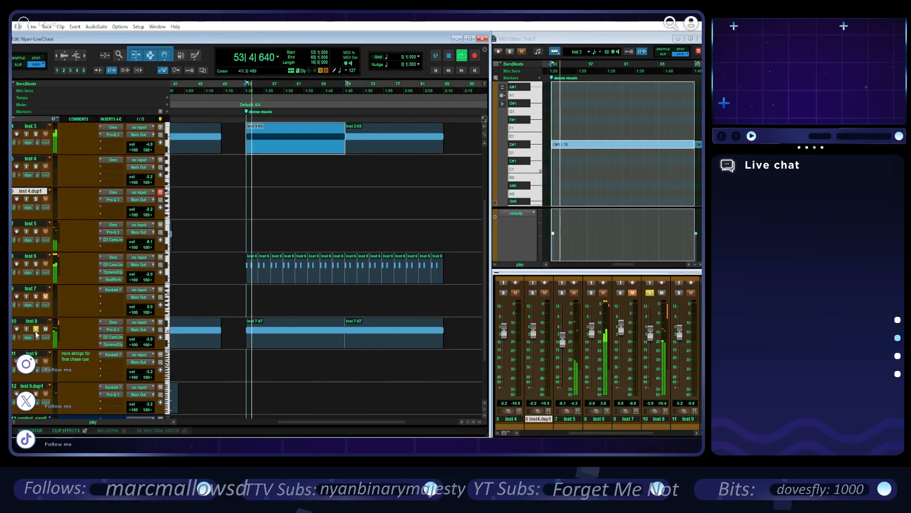
- Stop playback and look through the earlier clips across the tracks for another part to reuse
{"action": "scroll", "coordinate": [300, 280], "scroll_direction": "down", "scroll_amount": 3}
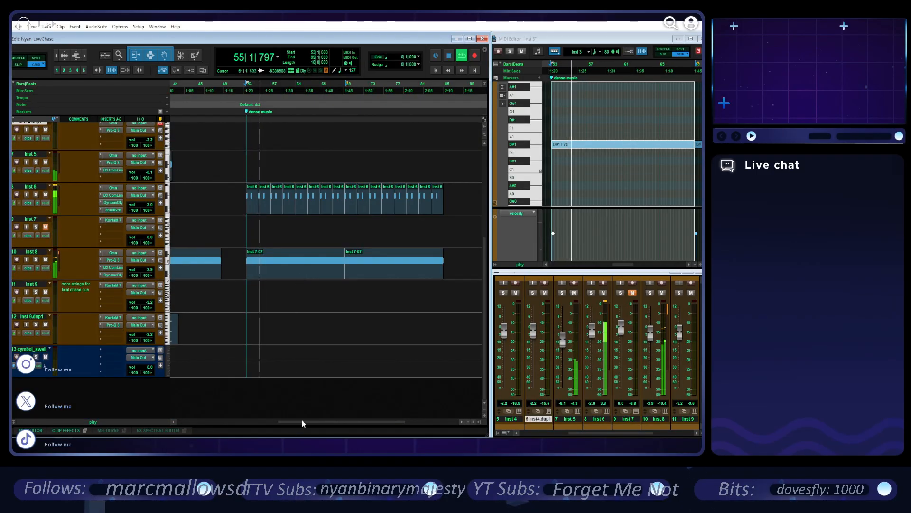
{"action": "left_click_drag", "start_coordinate": [302, 419], "coordinate": [203, 428]}
{"action": "left_click", "coordinate": [448, 56]}
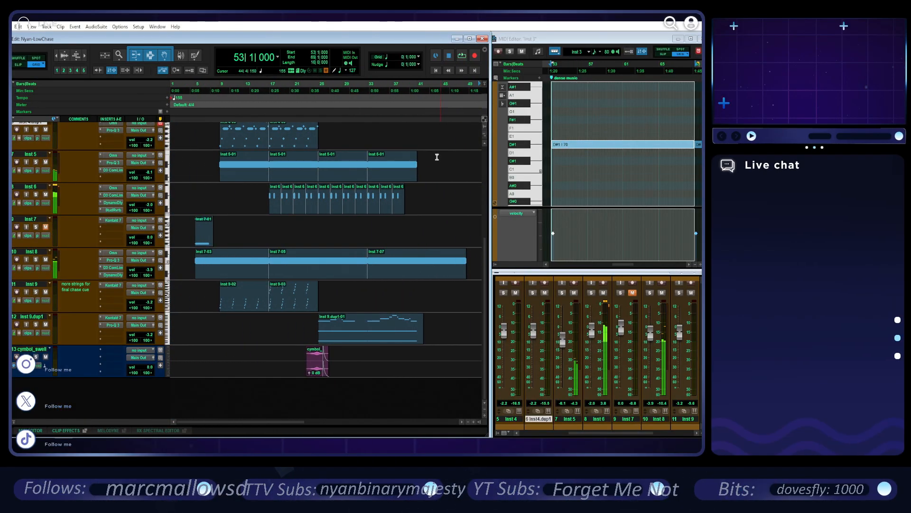
{"action": "left_click_drag", "start_coordinate": [294, 422], "coordinate": [397, 420]}
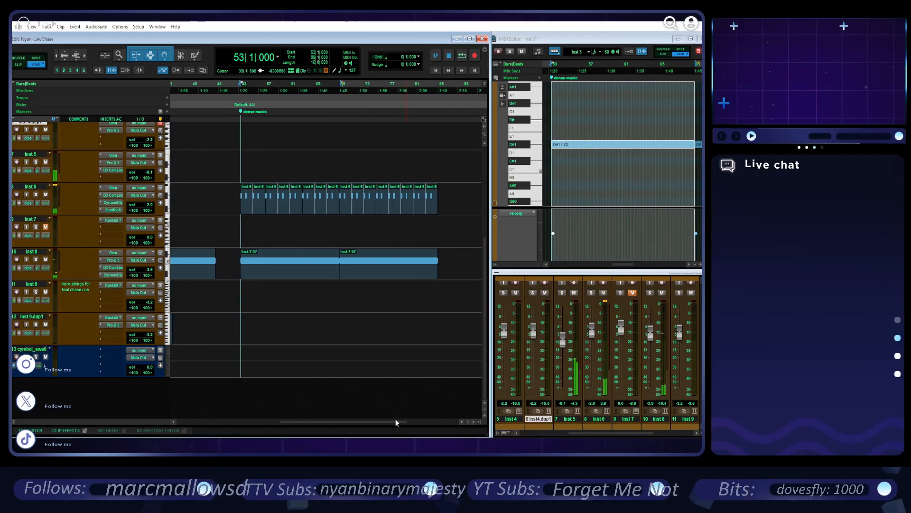
{"action": "scroll", "coordinate": [366, 346], "scroll_direction": "up", "scroll_amount": 5}
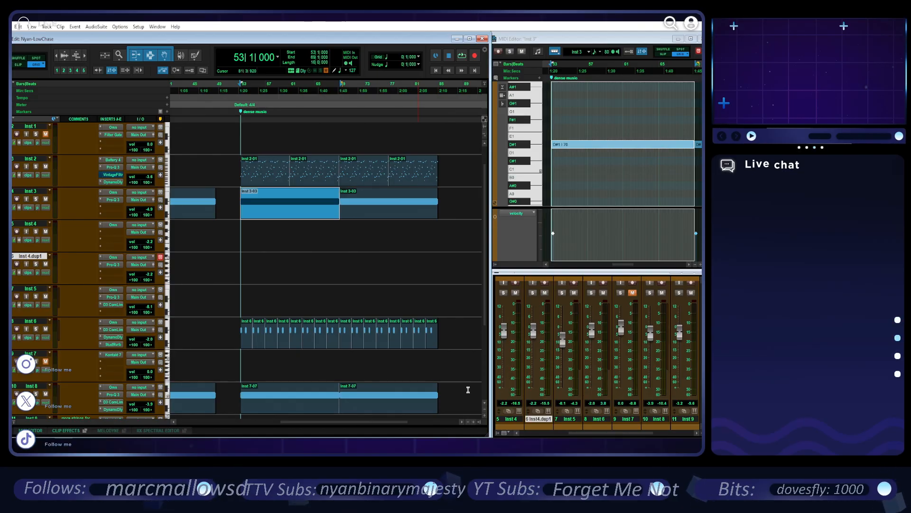
{"action": "scroll", "coordinate": [321, 285], "scroll_direction": "left", "scroll_amount": 10}
{"action": "scroll", "coordinate": [321, 284], "scroll_direction": "down", "scroll_amount": 3}
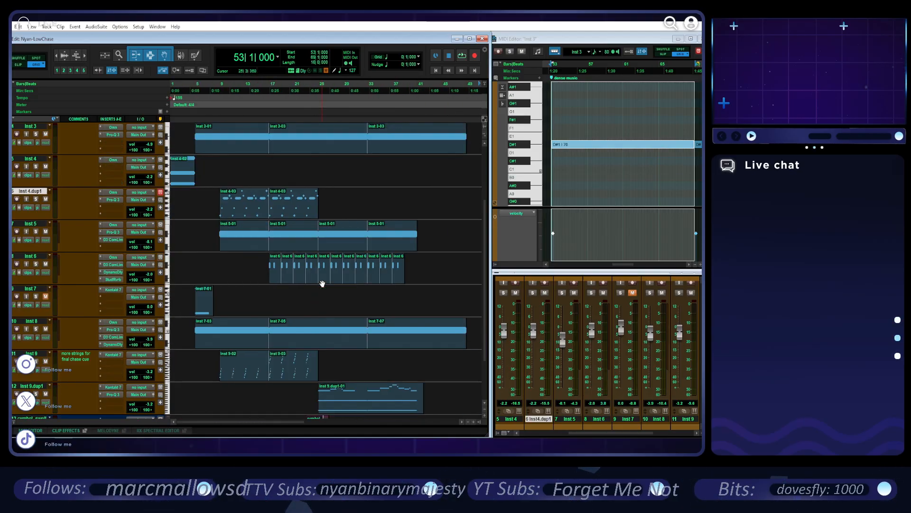
- Duplicate the Inst 9 clip at bar 17 and move the copy to the dense music marker at bar 53
{"action": "left_click", "coordinate": [316, 332]}
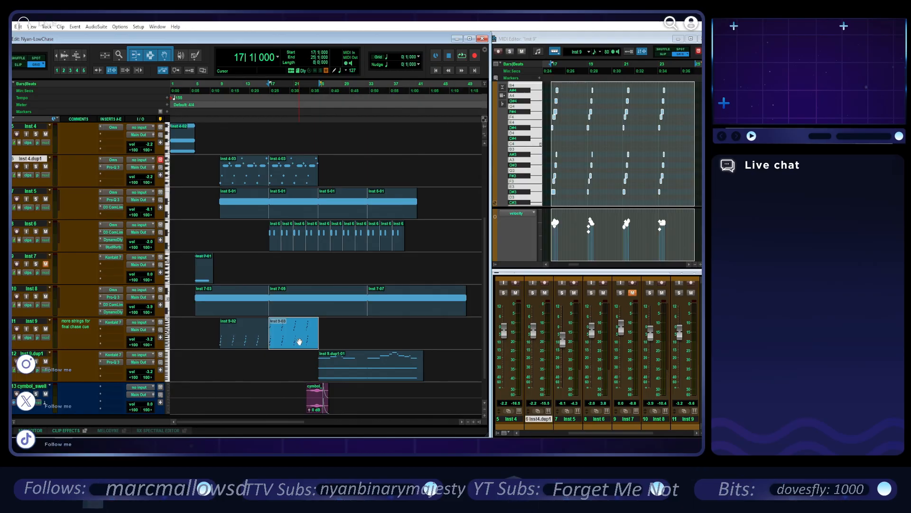
{"action": "key", "text": "ctrl+d"}
{"action": "left_click_drag", "start_coordinate": [317, 339], "coordinate": [267, 340]}
{"action": "key", "text": "ctrl+bracketright"}
{"action": "key", "text": "ctrl+bracketright"}
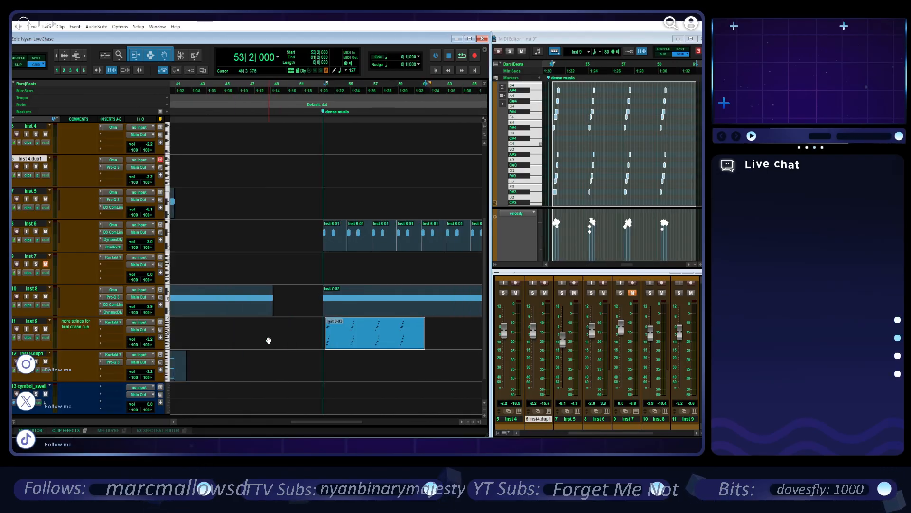
{"action": "left_click_drag", "start_coordinate": [395, 348], "coordinate": [391, 345]}
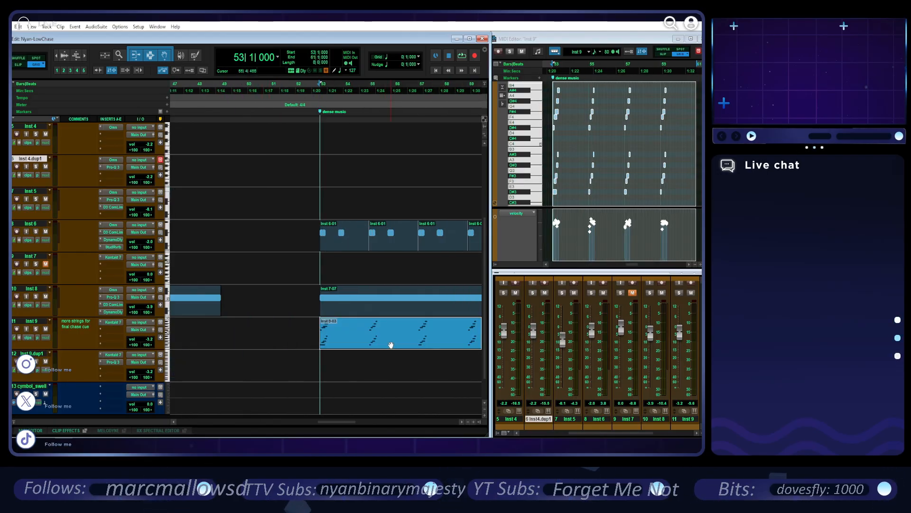
- Repeat the Inst 9 clip three more times after bar 53, at bars 61, 69 and 77
{"action": "scroll", "coordinate": [391, 345], "scroll_direction": "down", "scroll_amount": 2}
{"action": "key", "text": "ctrl+d"}
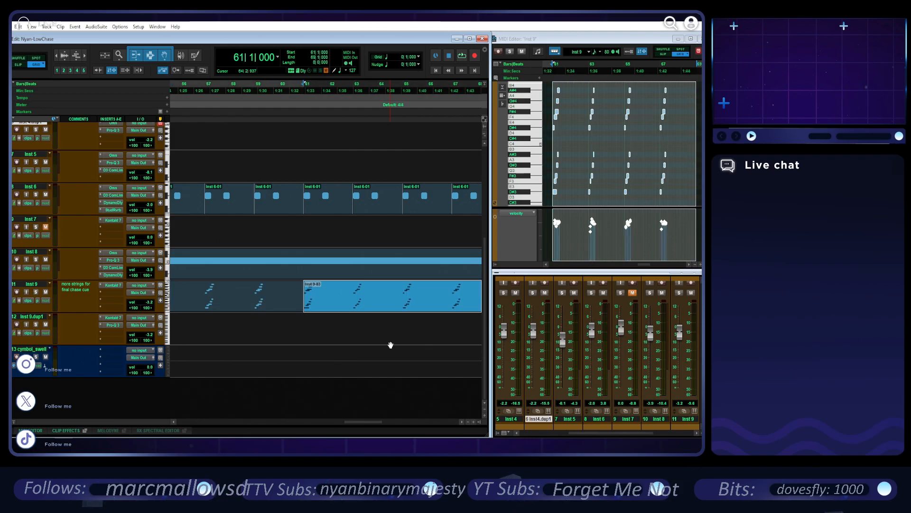
{"action": "key", "text": "ctrl+bracketleft"}
{"action": "key", "text": "ctrl+d"}
{"action": "key", "text": "ctrl+d"}
{"action": "key", "text": "ctrl+bracketleft"}
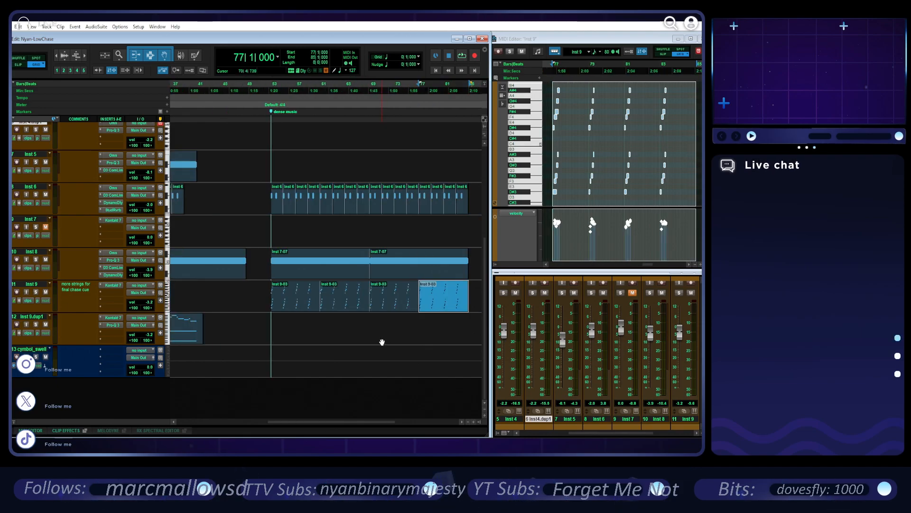
- Add an instrument track below the cymbal swell track and load 8Dio Majestica Brass on it in Kontakt 7 (stereo)
{"action": "double_click", "coordinate": [82, 391]}
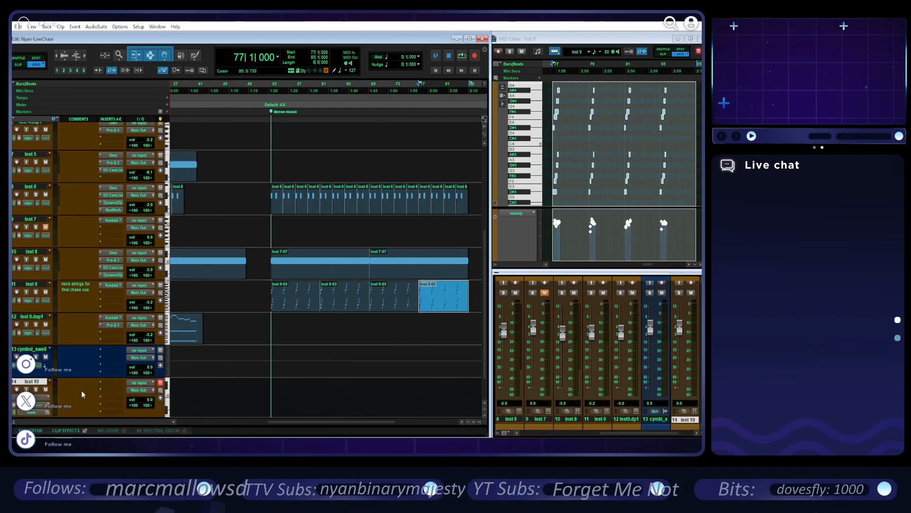
{"action": "left_click", "coordinate": [117, 382]}
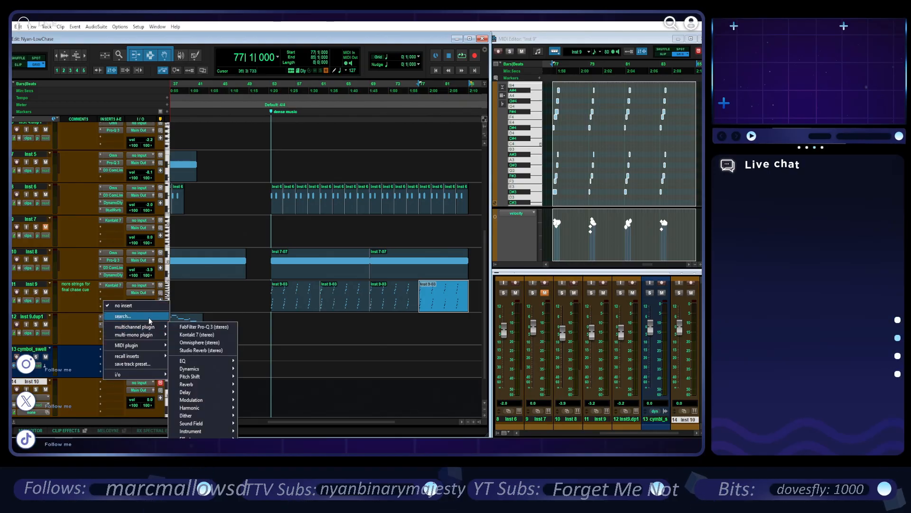
{"action": "left_click", "coordinate": [149, 317]}
{"action": "type", "text": "ko"}
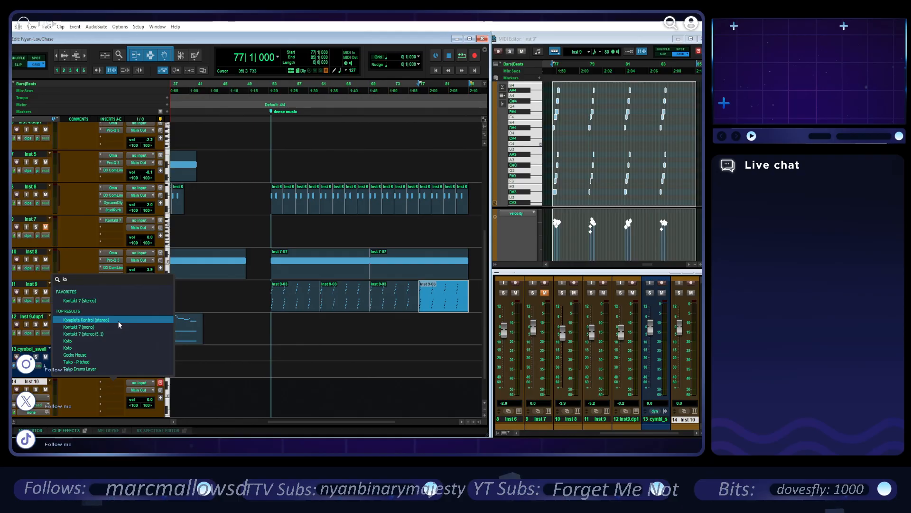
{"action": "left_click", "coordinate": [114, 300]}
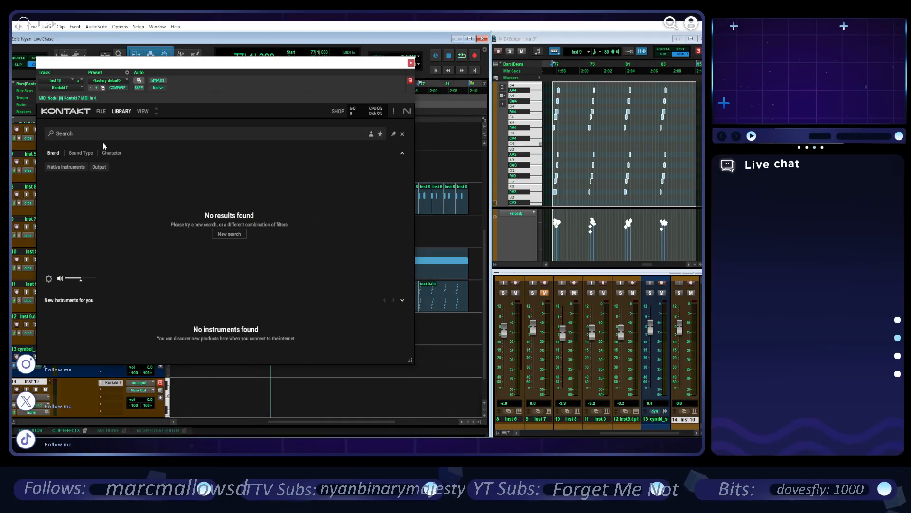
{"action": "left_click", "coordinate": [298, 210]}
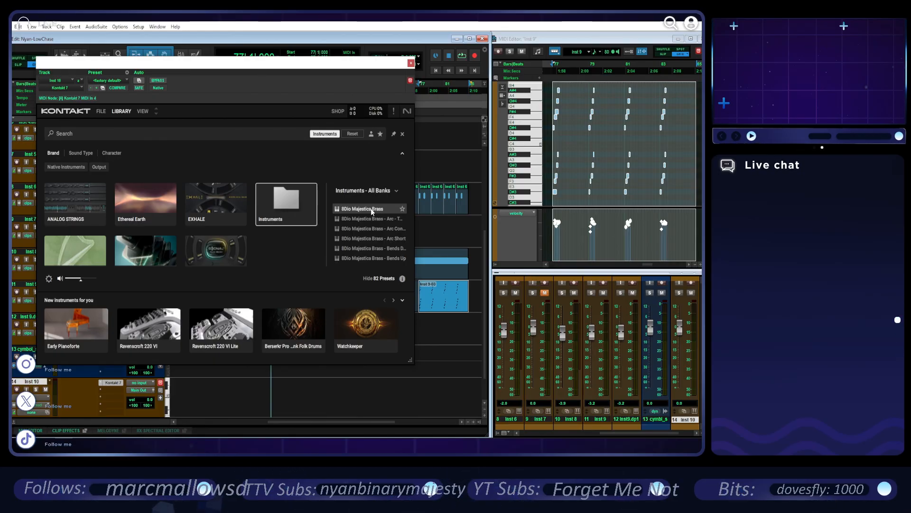
{"action": "double_click", "coordinate": [371, 209]}
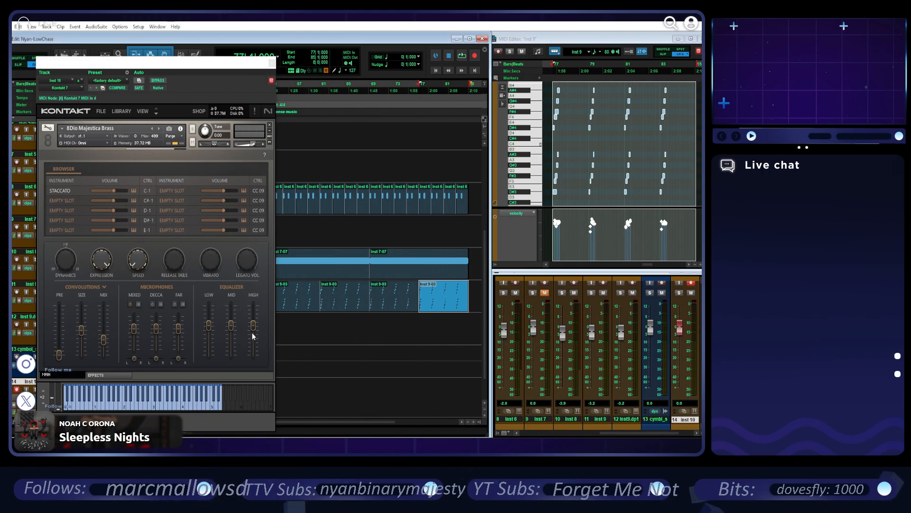
- Duplicate the last Inst 9 clip to bar 85, move the copy onto the Inst 10 brass track and play it
{"action": "key", "text": "ctrl+d"}
{"action": "scroll", "coordinate": [435, 306], "scroll_direction": "right", "scroll_amount": 3}
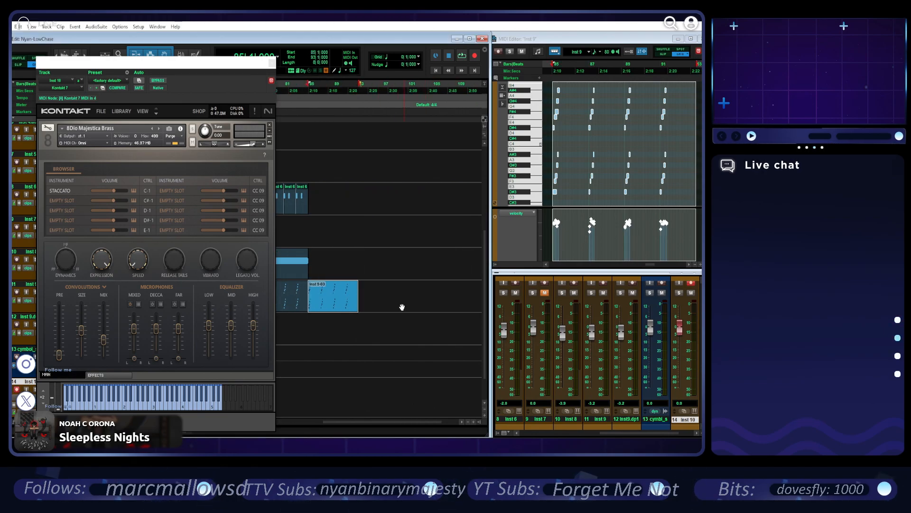
{"action": "left_click_drag", "start_coordinate": [337, 304], "coordinate": [338, 394]}
{"action": "key", "text": "space"}
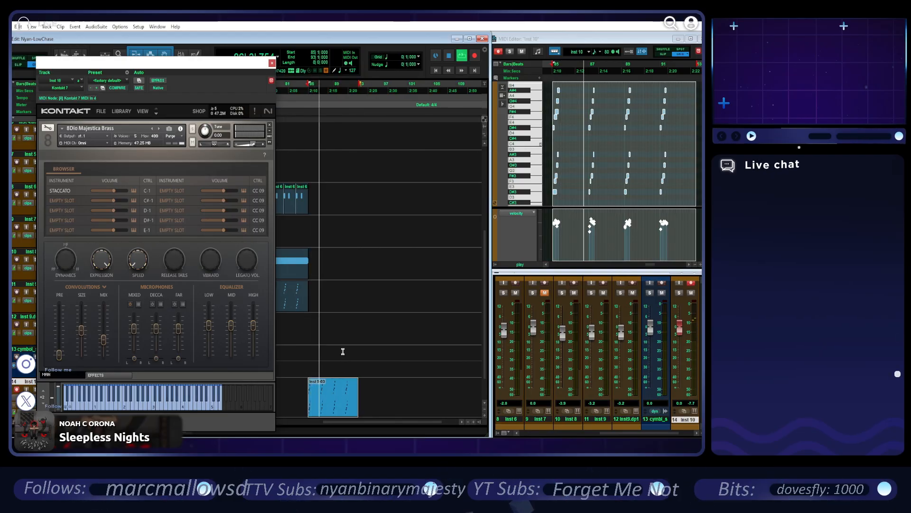
- Move the Inst 10 clip to bar 53 and lower the track's volume to -3.3 dB while playing the section
{"action": "left_click", "coordinate": [272, 62]}
{"action": "left_click_drag", "start_coordinate": [339, 411], "coordinate": [335, 384]}
{"action": "key", "text": "space"}
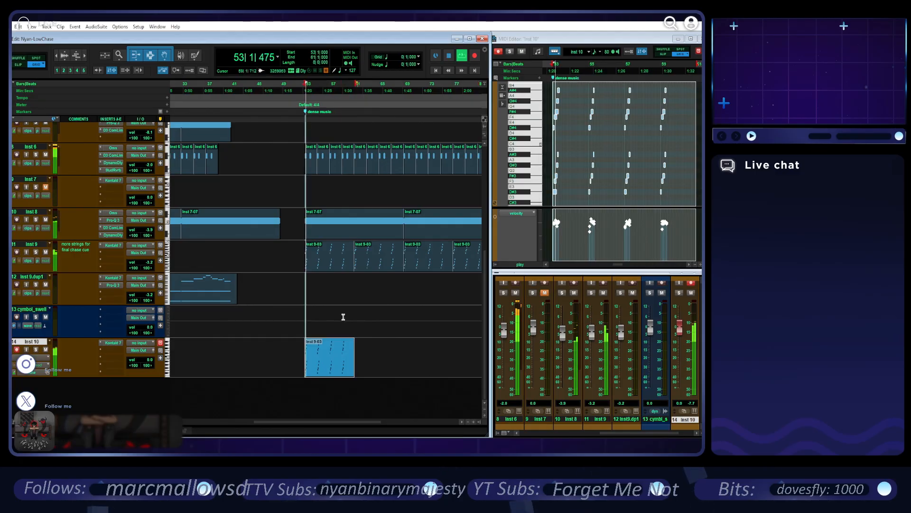
{"action": "left_click_drag", "start_coordinate": [150, 361], "coordinate": [152, 363]}
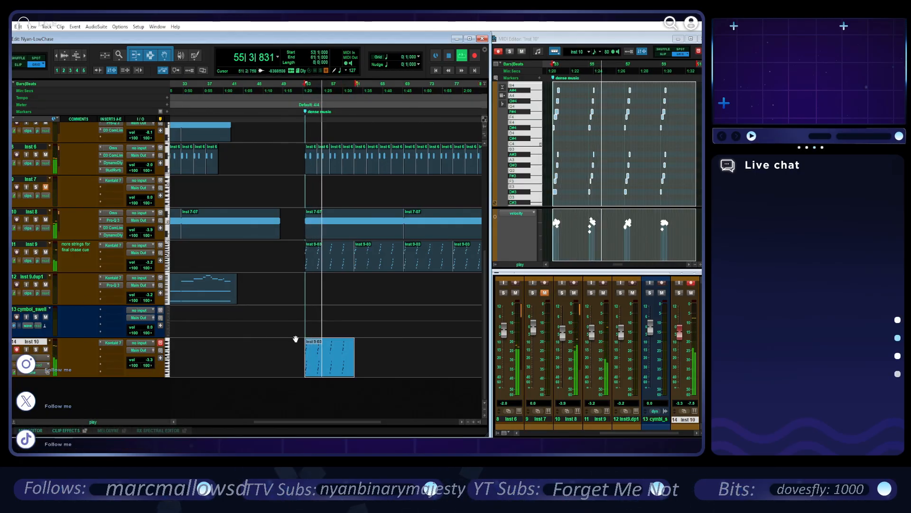
{"action": "key", "text": "space"}
- Switch the Majestica Brass articulation to Staccatissimo and audition it with the Inst 10 track soloed
{"action": "left_click", "coordinate": [118, 343]}
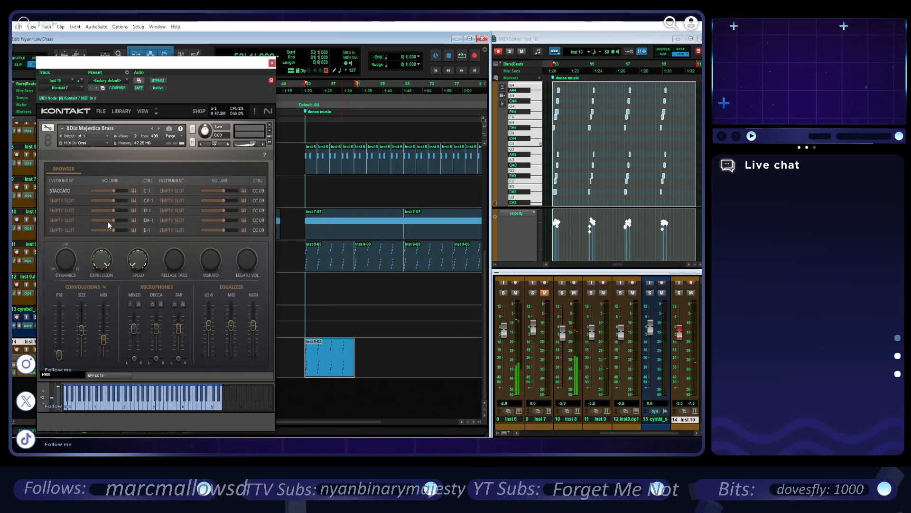
{"action": "left_click", "coordinate": [64, 188]}
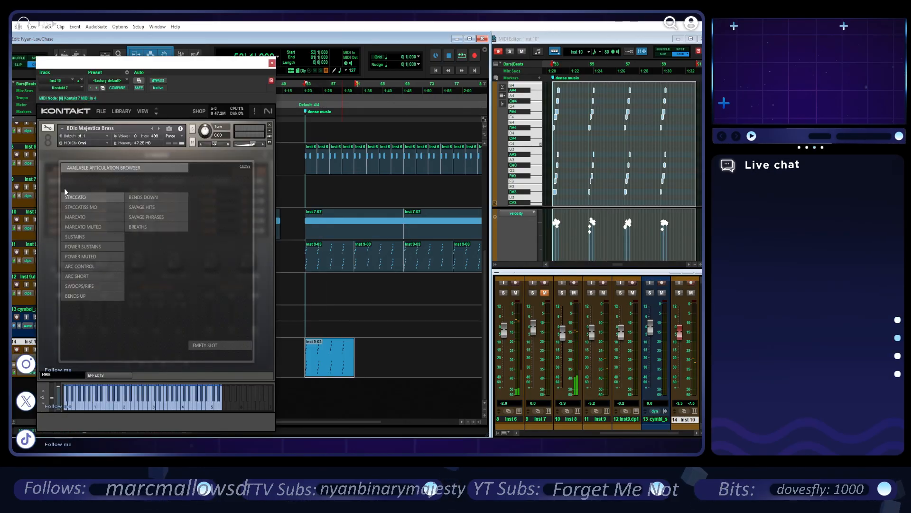
{"action": "left_click", "coordinate": [93, 207]}
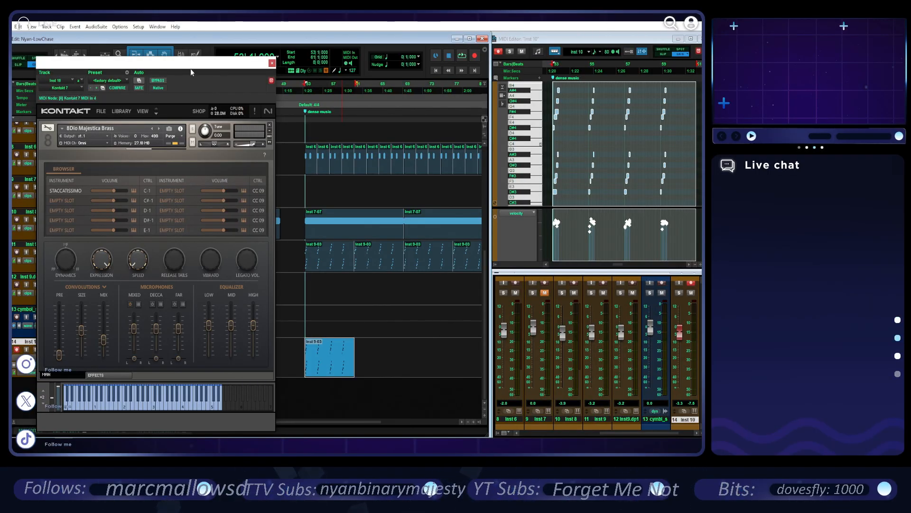
{"action": "left_click_drag", "start_coordinate": [192, 70], "coordinate": [217, 68]}
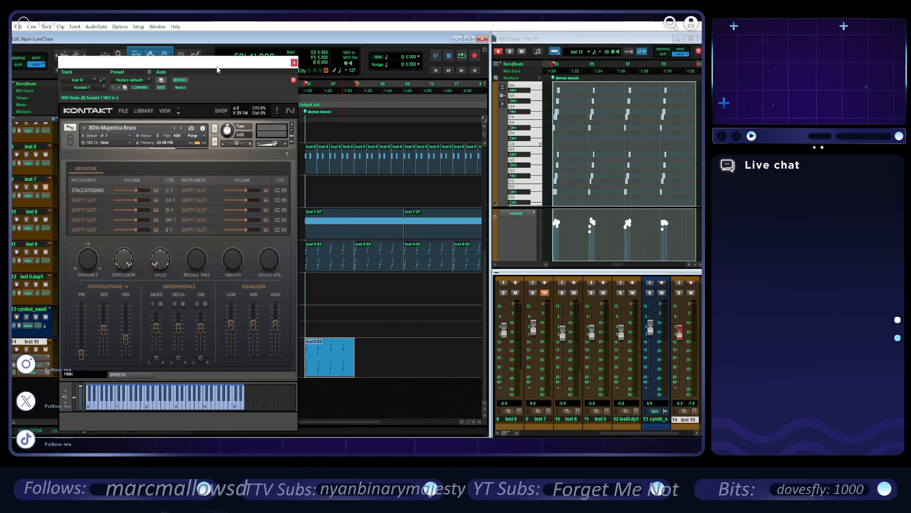
{"action": "left_click", "coordinate": [36, 349]}
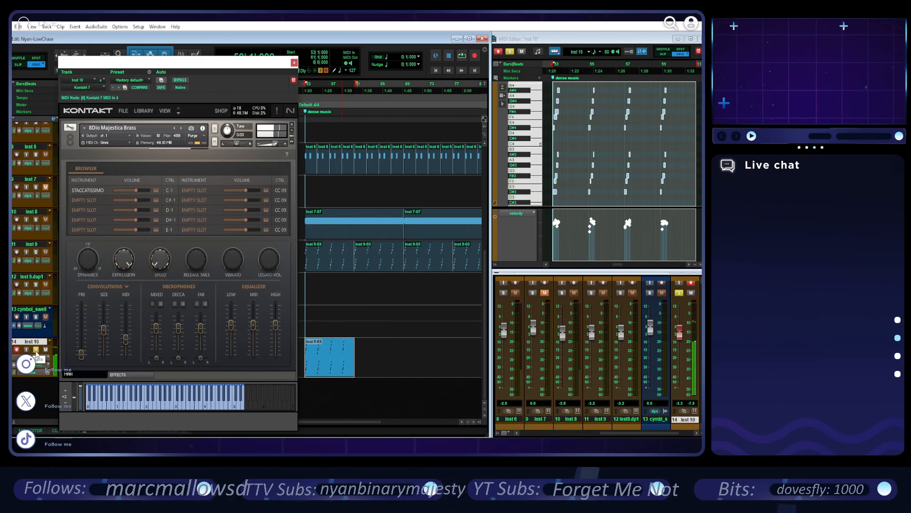
{"action": "key", "text": "space"}
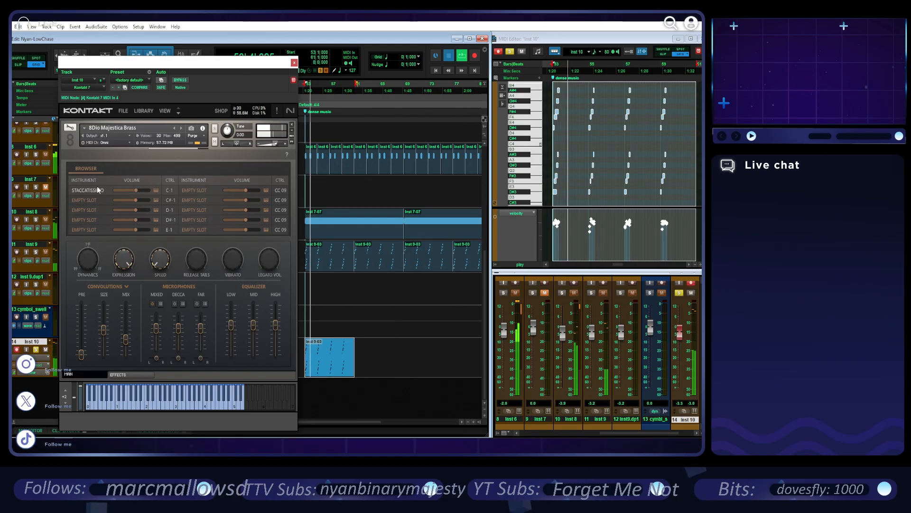
{"action": "key", "text": "space"}
- Try the Marcato articulation in Majestica Brass and play the section from bar 53
{"action": "left_click", "coordinate": [92, 190]}
{"action": "left_click", "coordinate": [100, 217]}
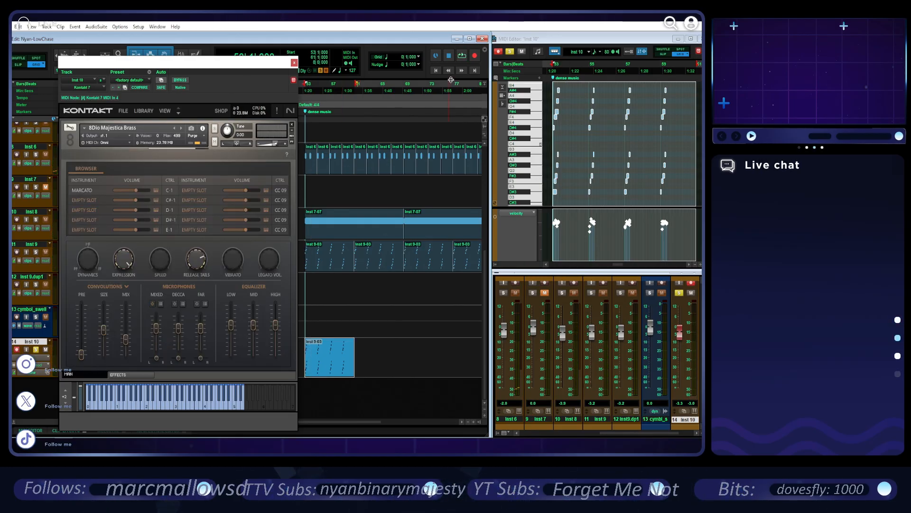
{"action": "left_click", "coordinate": [462, 56]}
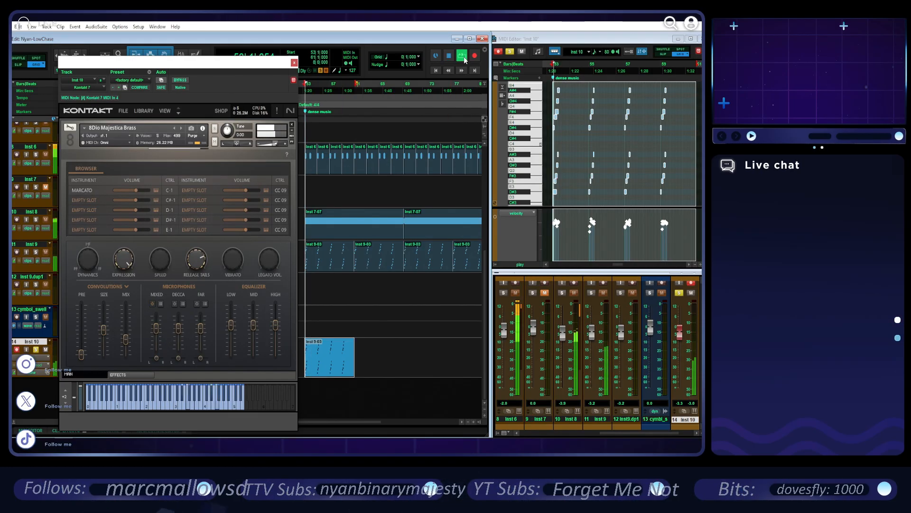
- Try the Swoops/Rips articulation in Majestica Brass and audition the Inst 10 clip with it
{"action": "left_click", "coordinate": [78, 189]}
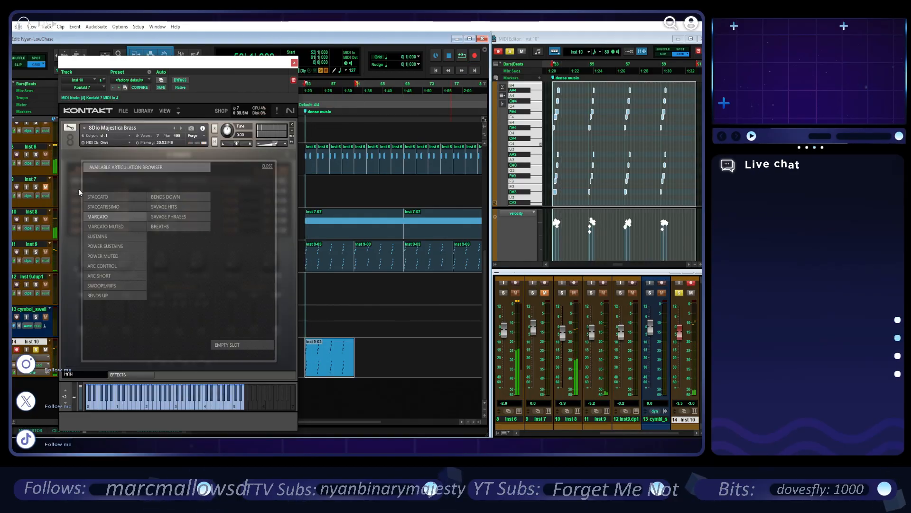
{"action": "left_click", "coordinate": [118, 286]}
{"action": "left_click", "coordinate": [460, 56]}
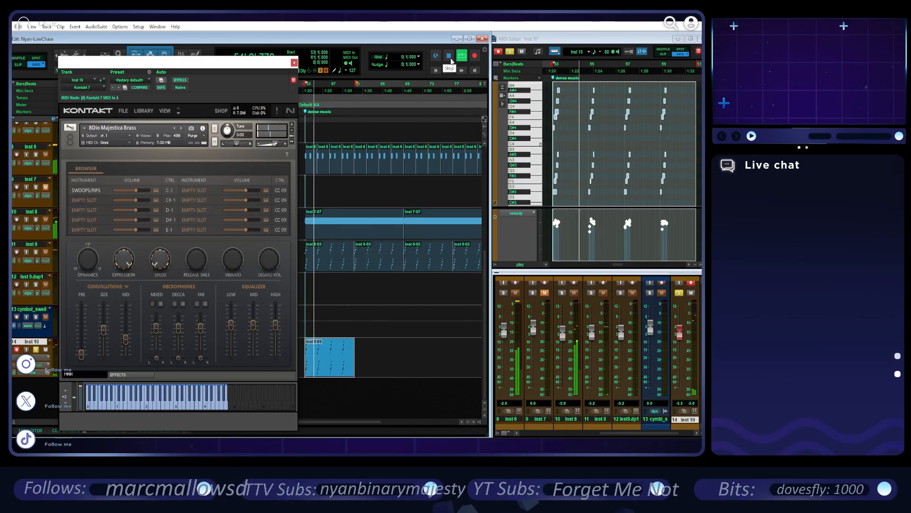
{"action": "left_click", "coordinate": [449, 57]}
- Change the Majestica Brass articulation to Savage Hits and play the Inst 10 clip twice to audition it
{"action": "left_click", "coordinate": [78, 190]}
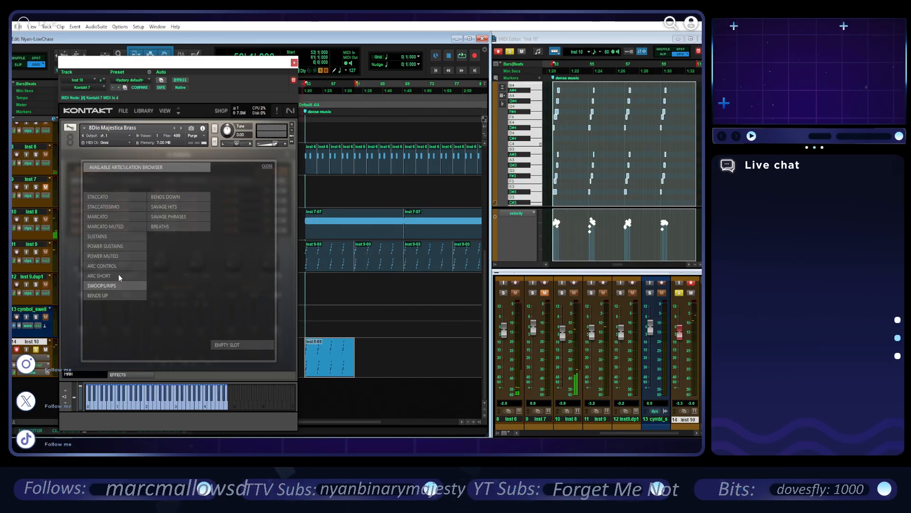
{"action": "left_click", "coordinate": [177, 209]}
{"action": "left_click", "coordinate": [462, 56]}
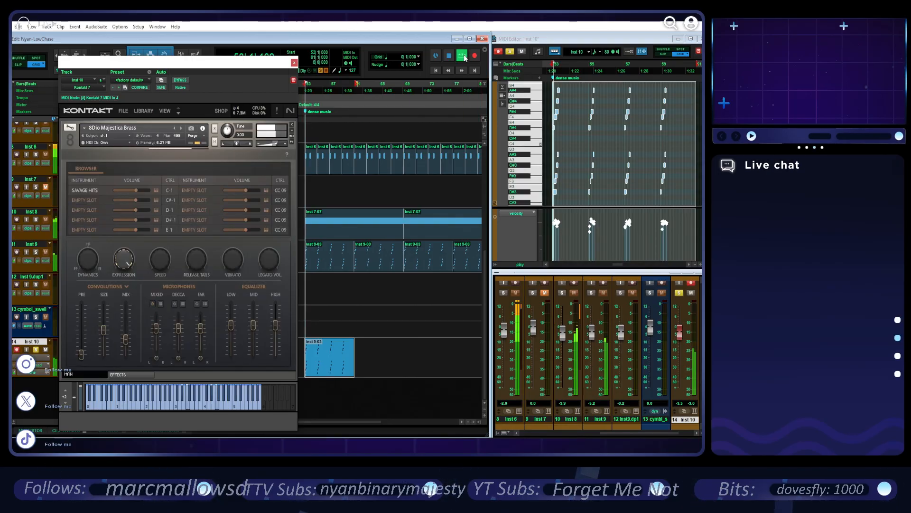
{"action": "left_click", "coordinate": [449, 56]}
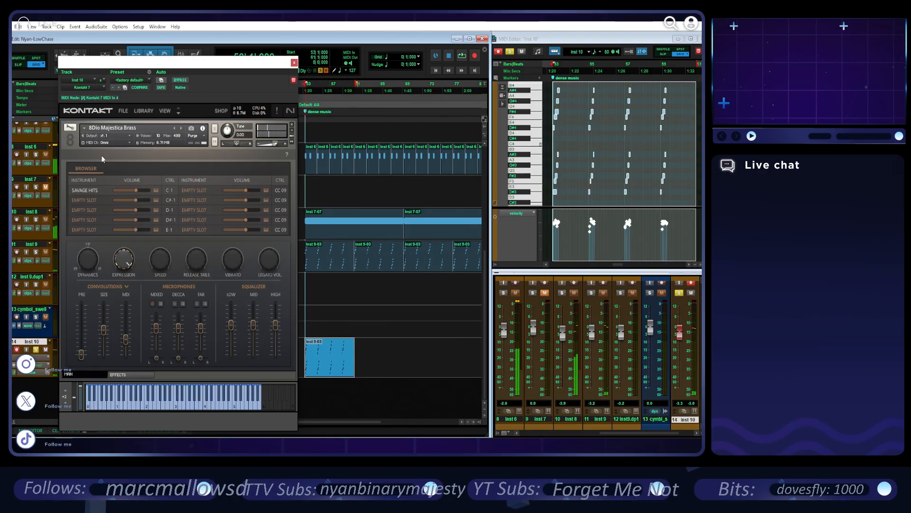
{"action": "left_click", "coordinate": [461, 56]}
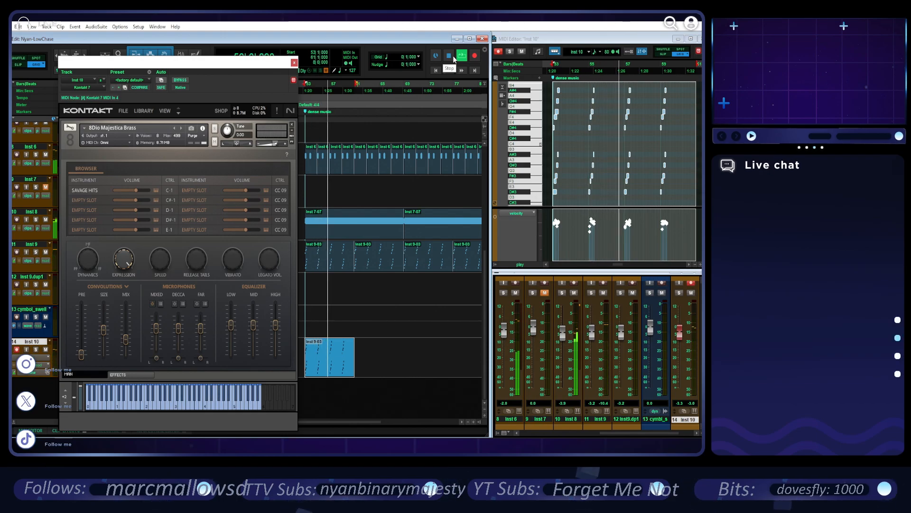
{"action": "key", "text": "space"}
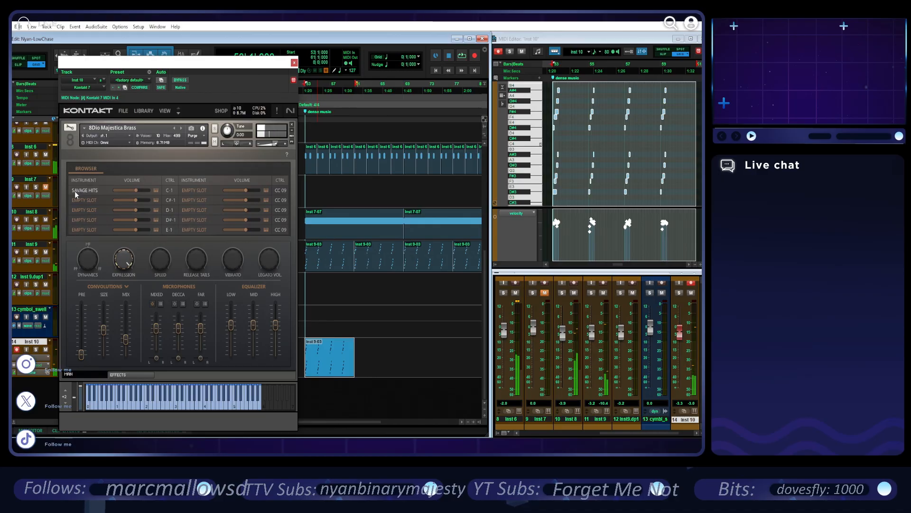
- Try the Breaths articulation in Majestica Brass and audition it from bar 53, then with Inst 10 soloed
{"action": "left_click", "coordinate": [87, 191]}
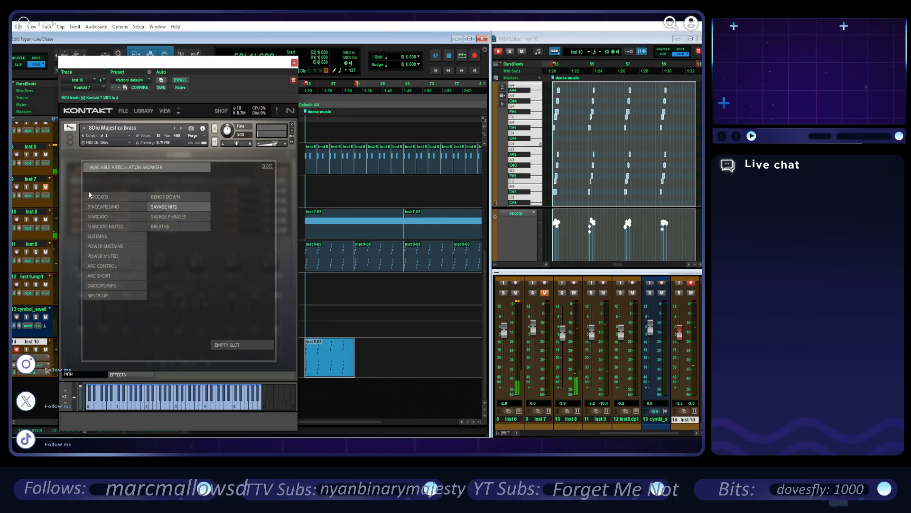
{"action": "left_click", "coordinate": [181, 225]}
{"action": "left_click", "coordinate": [462, 56]}
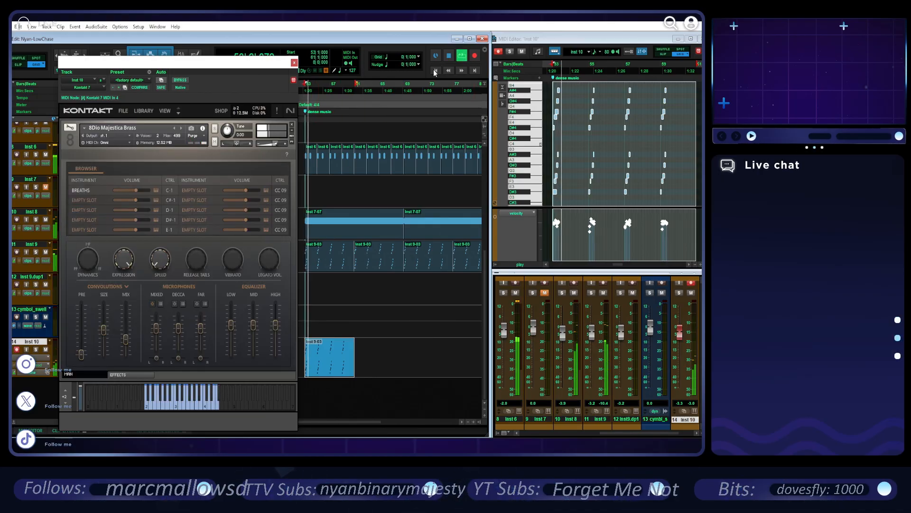
{"action": "key", "text": "space"}
{"action": "left_click", "coordinate": [36, 349]}
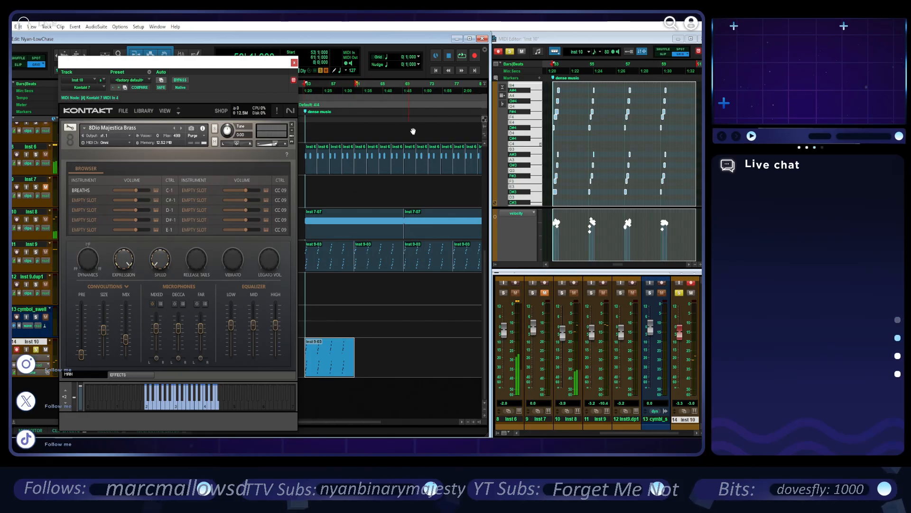
{"action": "left_click", "coordinate": [460, 56]}
{"action": "left_click", "coordinate": [450, 56]}
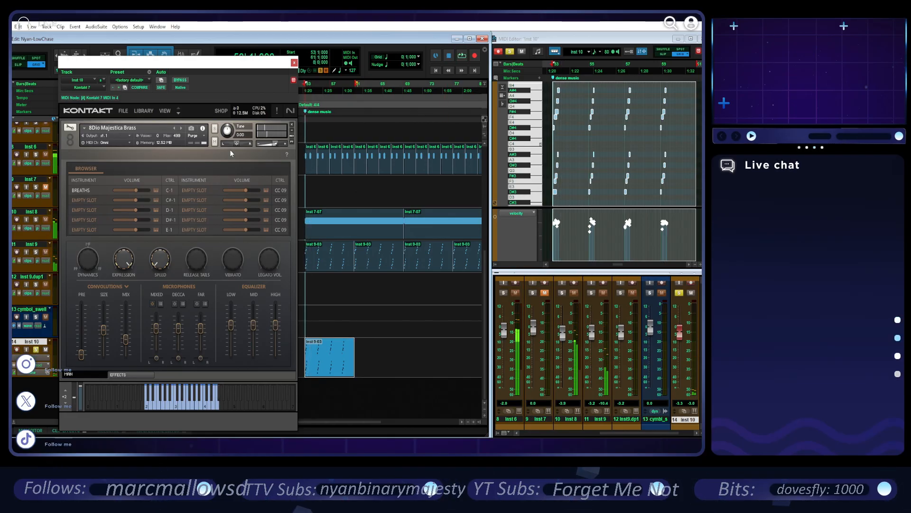
- Try the Bends Up articulation in Majestica Brass and play the soloed Inst 10 clip
{"action": "left_click", "coordinate": [84, 189]}
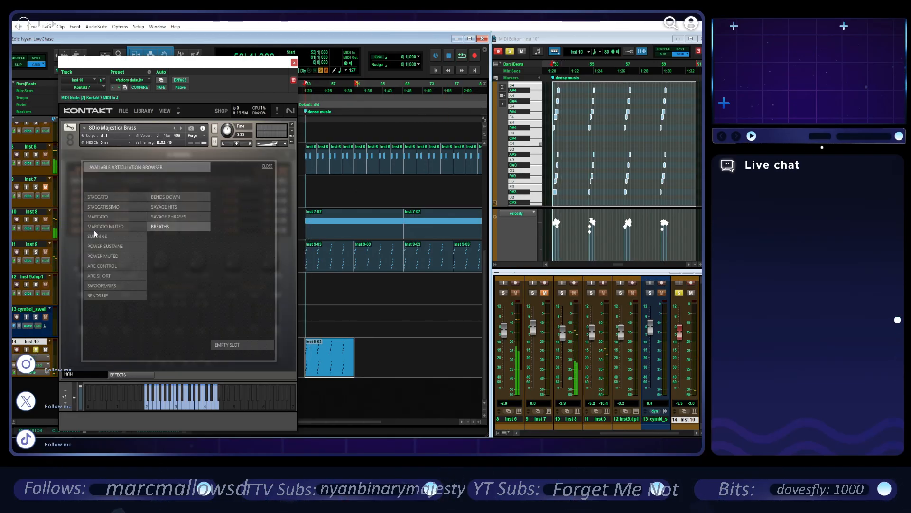
{"action": "left_click", "coordinate": [126, 294]}
{"action": "left_click", "coordinate": [461, 56]}
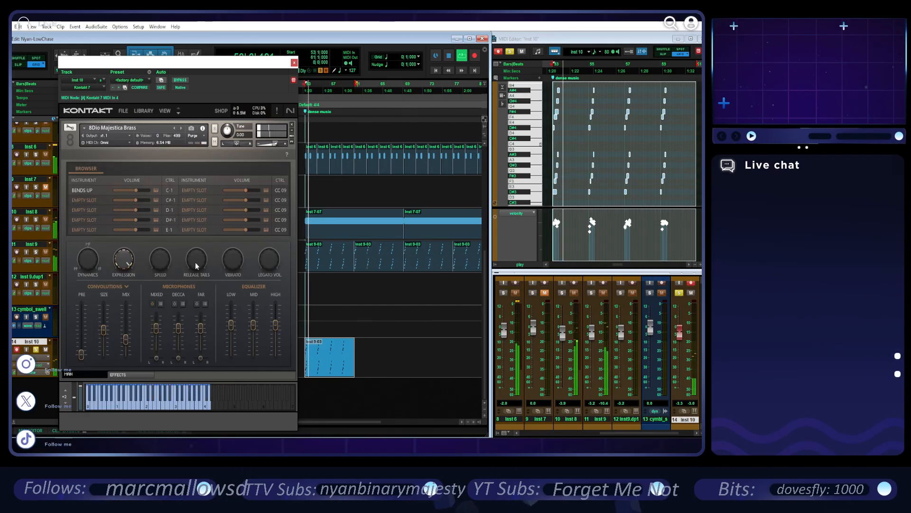
{"action": "left_click", "coordinate": [447, 56]}
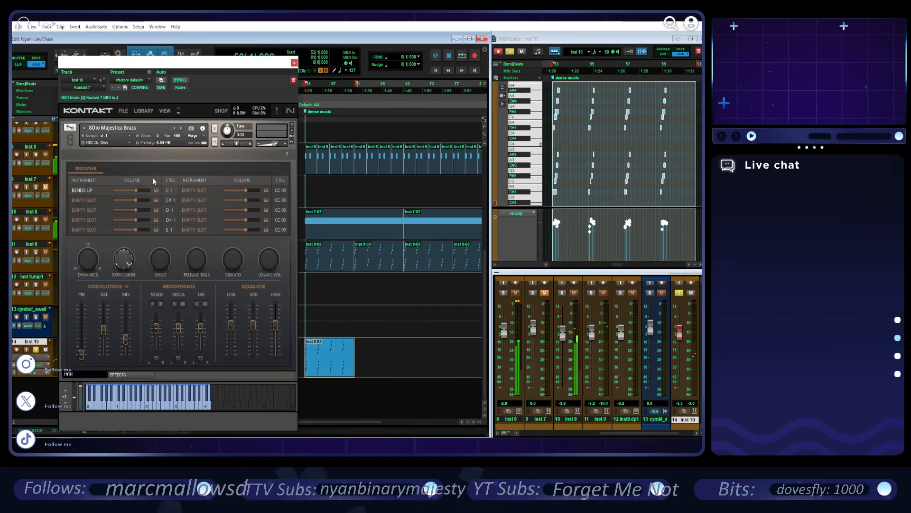
- Set the Majestica Brass articulation to Staccato and play the section from bar 53
{"action": "left_click", "coordinate": [74, 188]}
{"action": "left_click", "coordinate": [99, 194]}
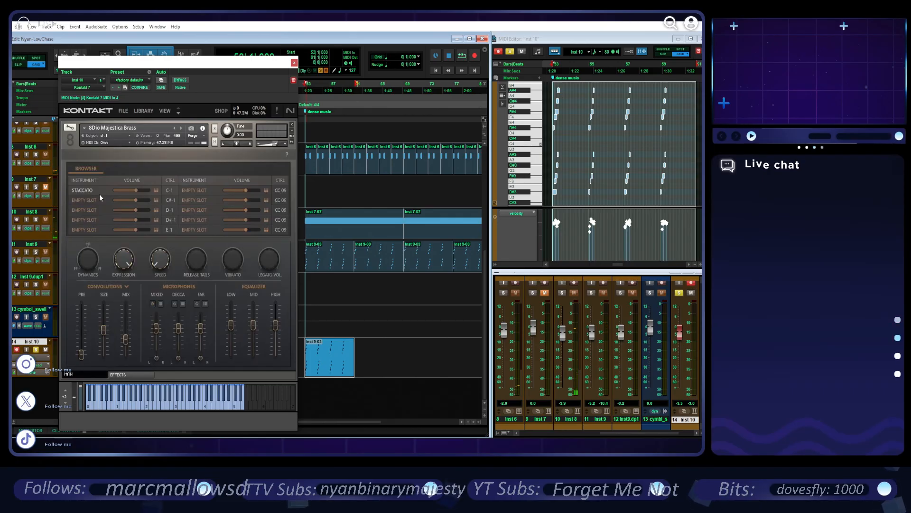
{"action": "key", "text": "space"}
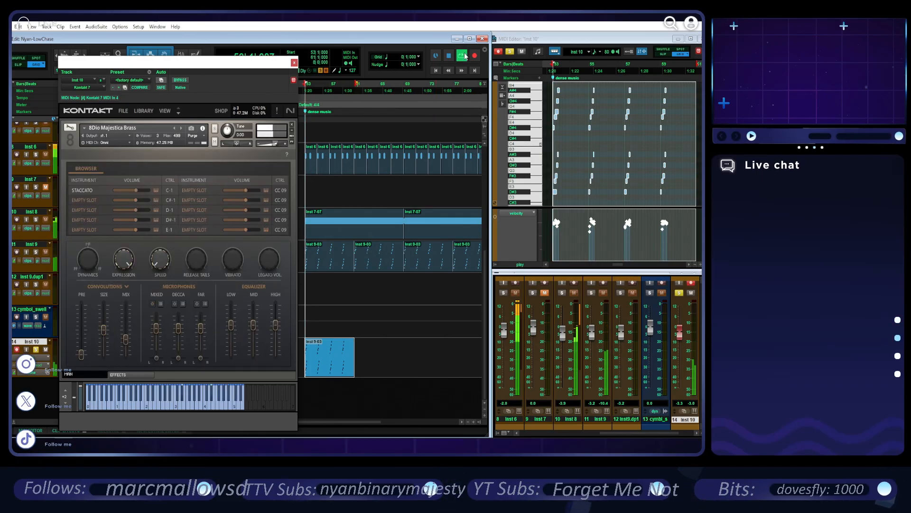
- Disarm and unsolo Inst 10 to hear it in the full mix, and close the Kontakt window
{"action": "left_click", "coordinate": [17, 350]}
{"action": "left_click", "coordinate": [36, 349]}
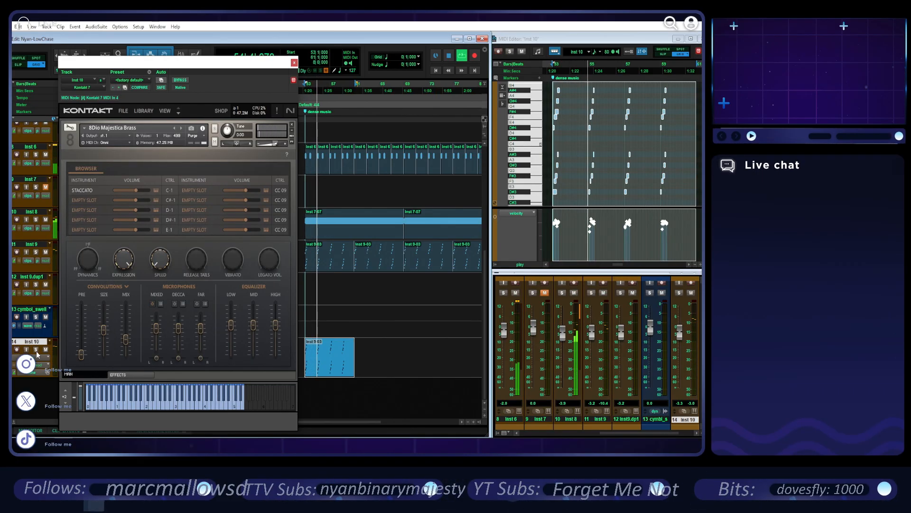
{"action": "left_click", "coordinate": [453, 57]}
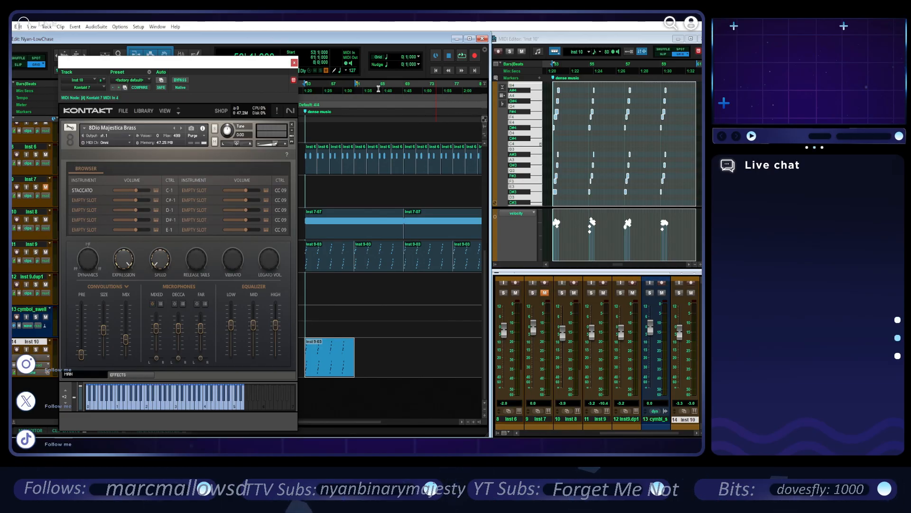
{"action": "left_click", "coordinate": [295, 62]}
- Delete the first Inst 9 clip at bar 53 and move the following Inst 9 clip into its place
{"action": "left_click", "coordinate": [335, 258]}
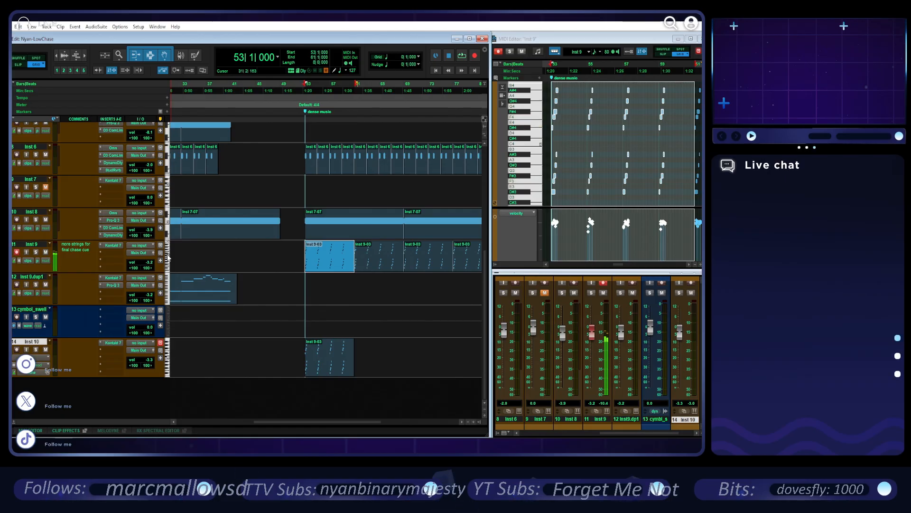
{"action": "key", "text": "shift+r"}
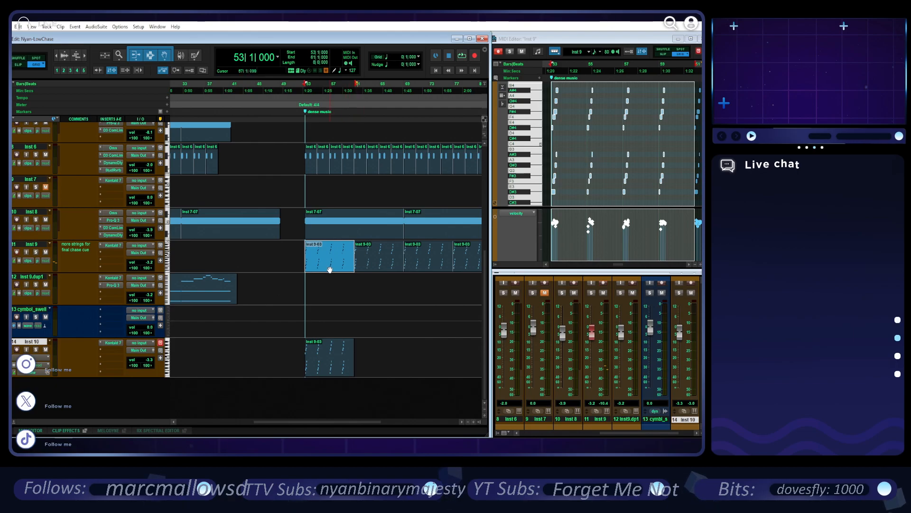
{"action": "key", "text": "Delete"}
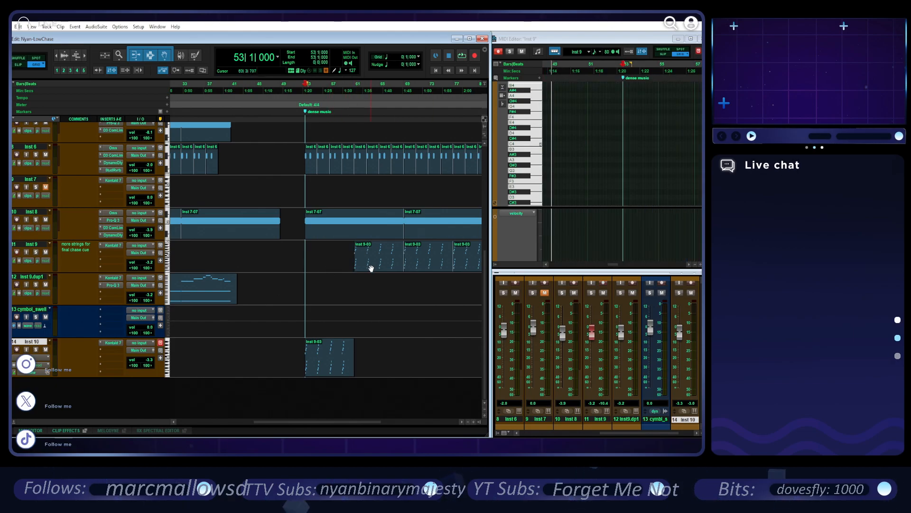
{"action": "left_click_drag", "start_coordinate": [371, 269], "coordinate": [322, 270]}
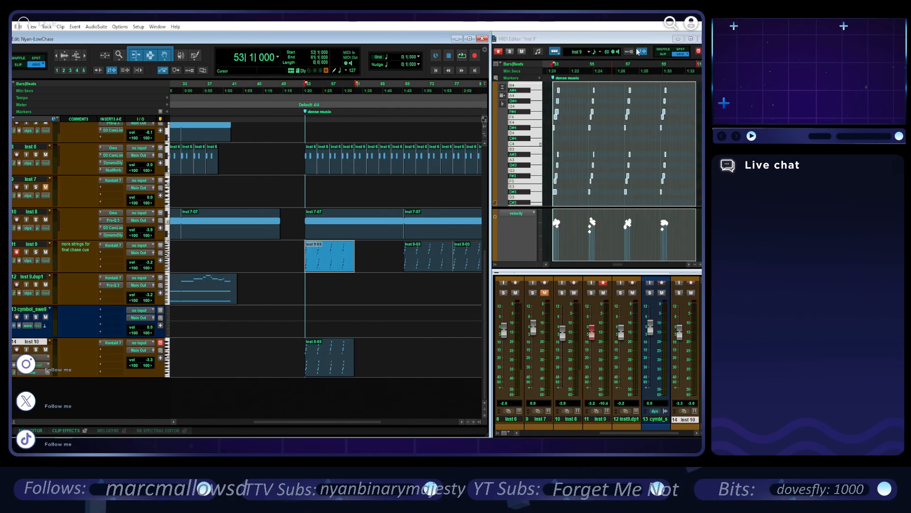
- Maximize the MIDI editor for Inst 9 and delete the note groups at bars 53 and 55
{"action": "left_click", "coordinate": [690, 39]}
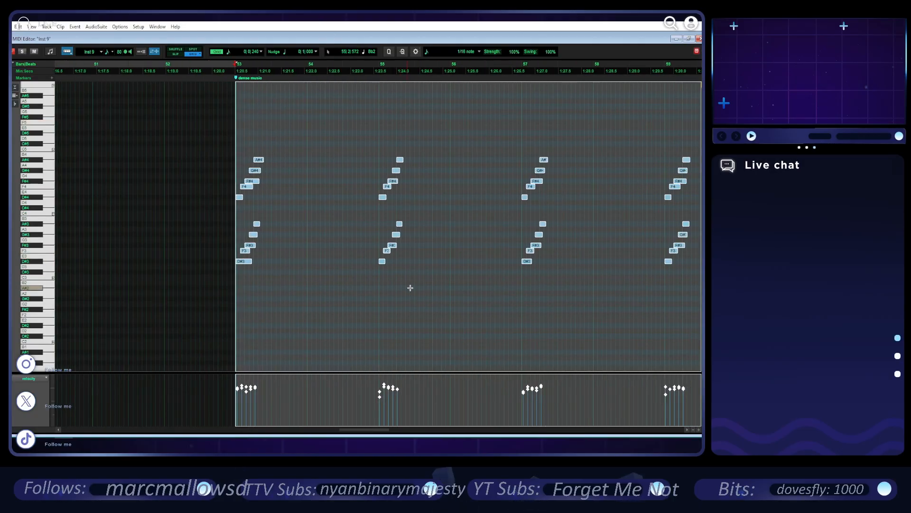
{"action": "left_click_drag", "start_coordinate": [410, 288], "coordinate": [234, 150]}
{"action": "key", "text": "Delete"}
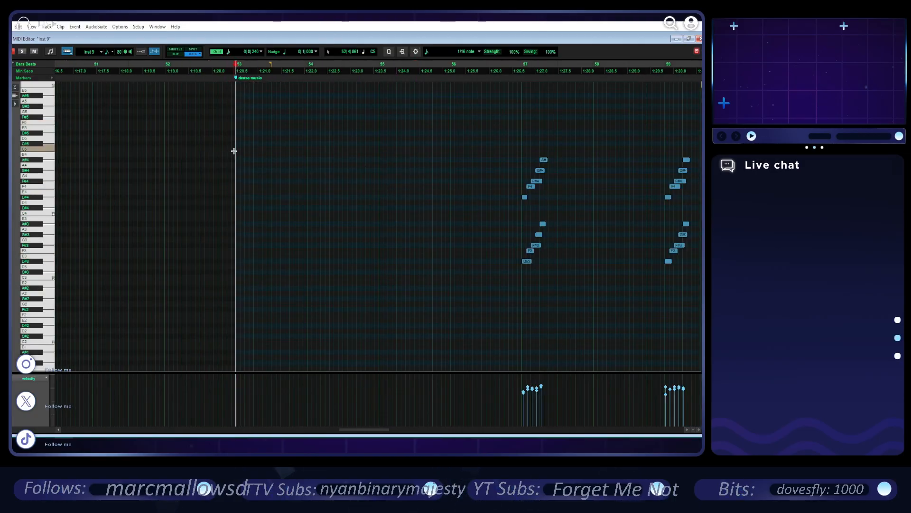
- Draw a rising run of D#3, F3, G#3 and A#3 an eighth note apart from bar 53, and play it
{"action": "left_click", "coordinate": [239, 259]}
{"action": "key", "text": "t"}
{"action": "scroll", "coordinate": [368, 248], "scroll_direction": "right", "scroll_amount": 1}
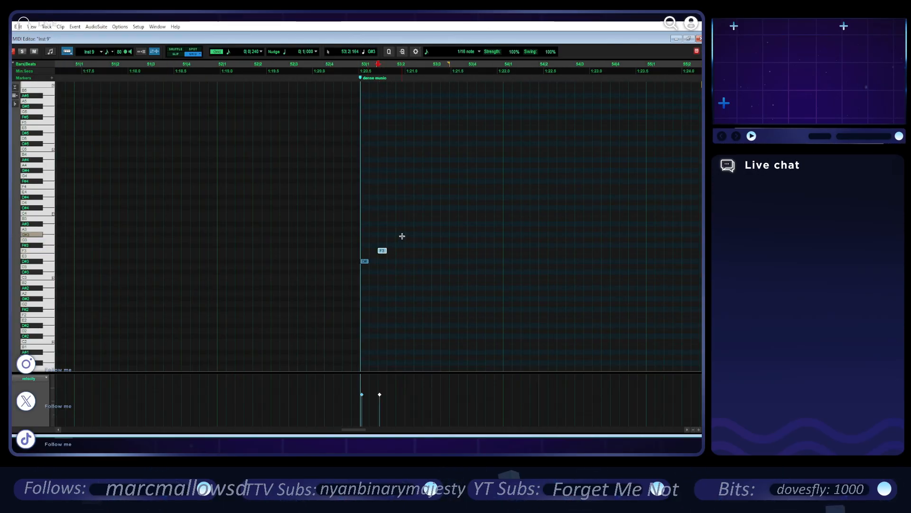
{"action": "left_click", "coordinate": [401, 234]}
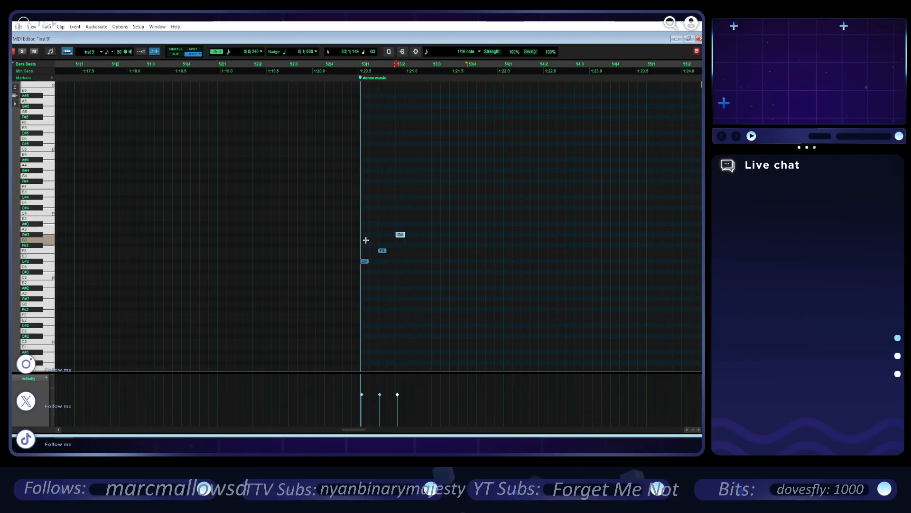
{"action": "left_click", "coordinate": [417, 218]}
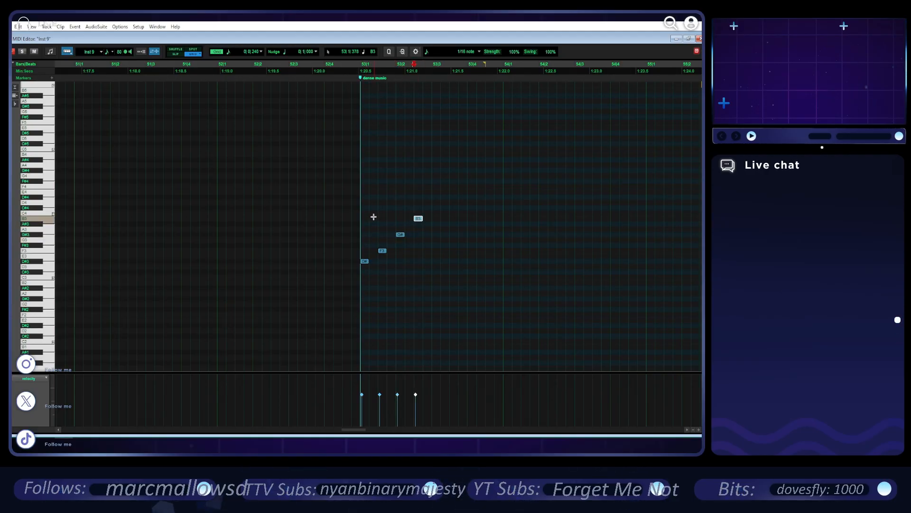
{"action": "left_click_drag", "start_coordinate": [412, 224], "coordinate": [413, 225]}
{"action": "key", "text": "space"}
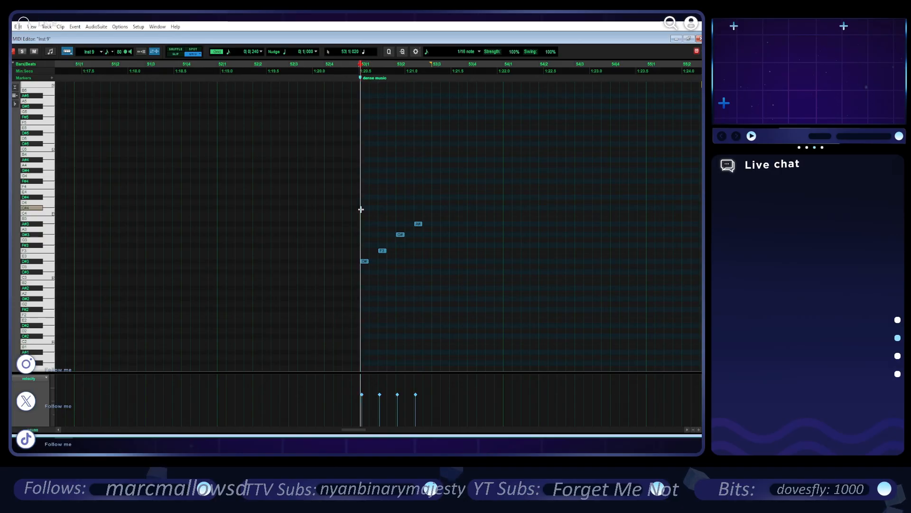
- Try continuing the run downwards with G#3, F#3, F3 and D#3 at eighth-note spacing, and play it
{"action": "key", "text": "space"}
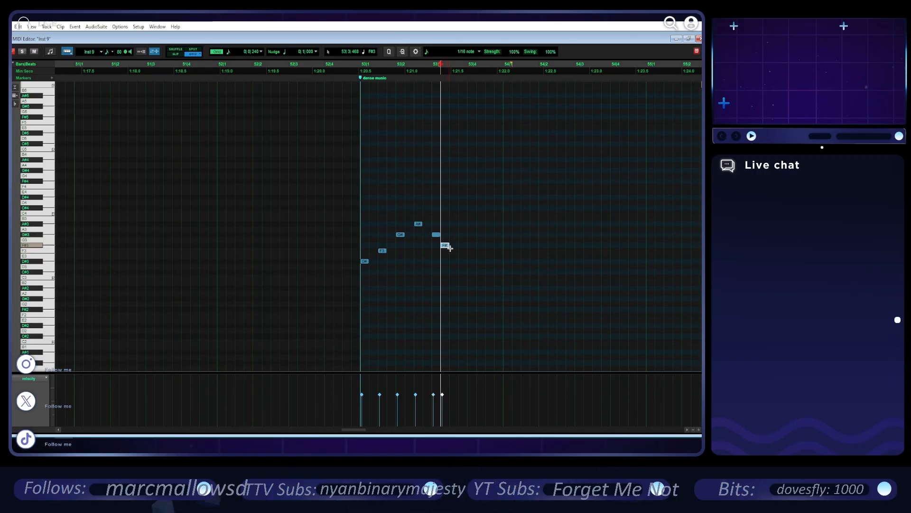
{"action": "left_click", "coordinate": [450, 248]}
{"action": "left_click_drag", "start_coordinate": [454, 252], "coordinate": [472, 252]}
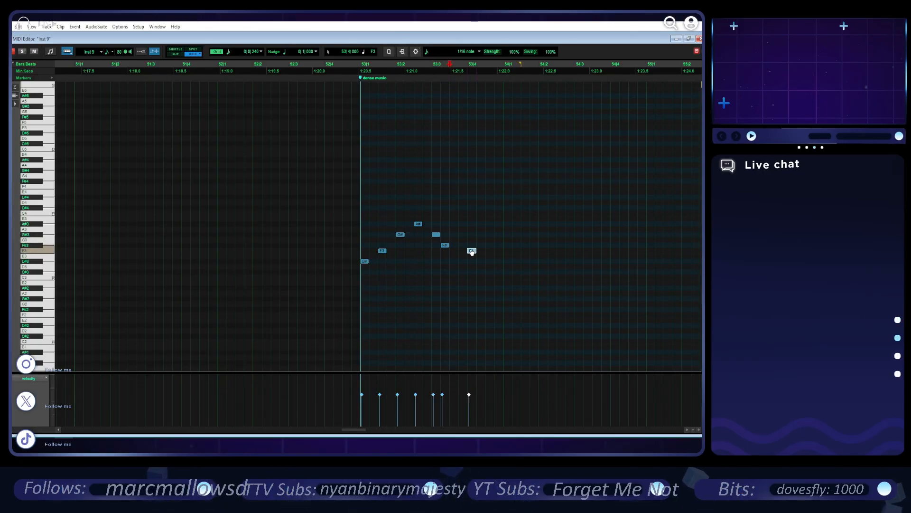
{"action": "left_click", "coordinate": [490, 263]}
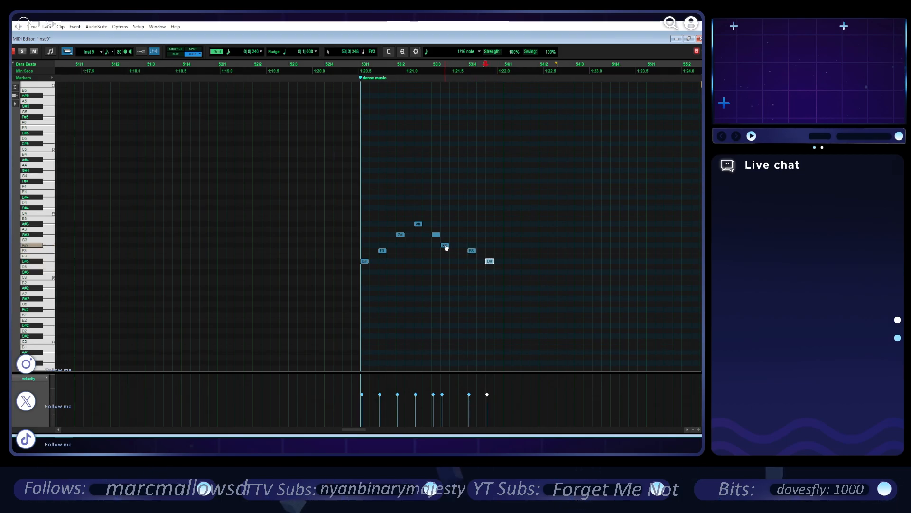
{"action": "left_click", "coordinate": [453, 247]}
{"action": "key", "text": "space"}
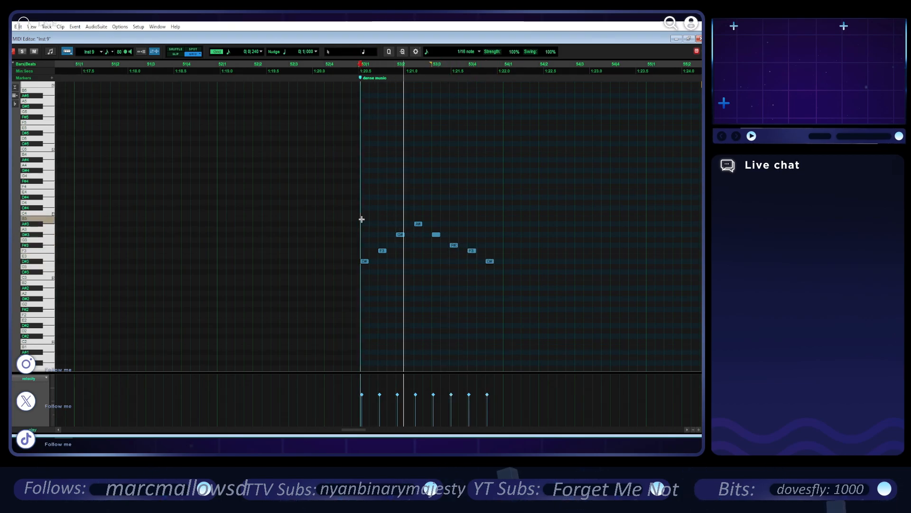
{"action": "key", "text": "space"}
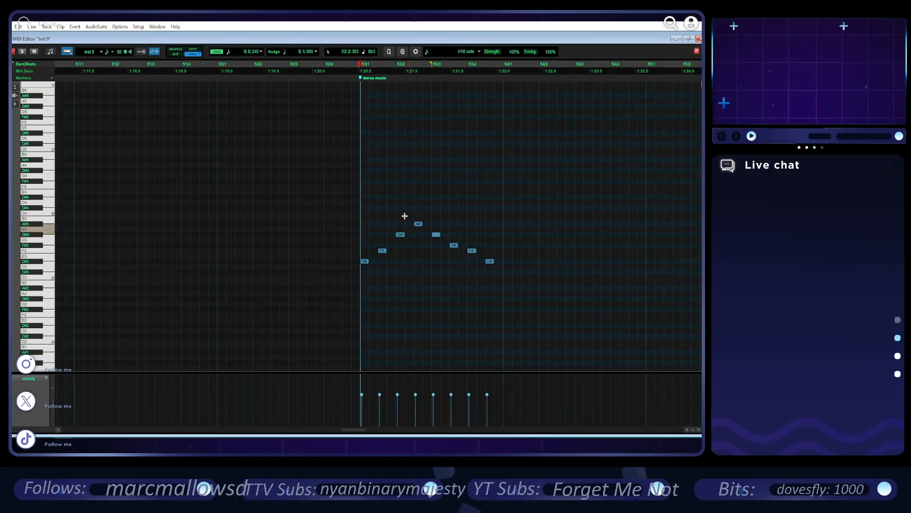
- Delete the four descending notes at the end of the run
{"action": "left_click_drag", "start_coordinate": [512, 279], "coordinate": [357, 190]}
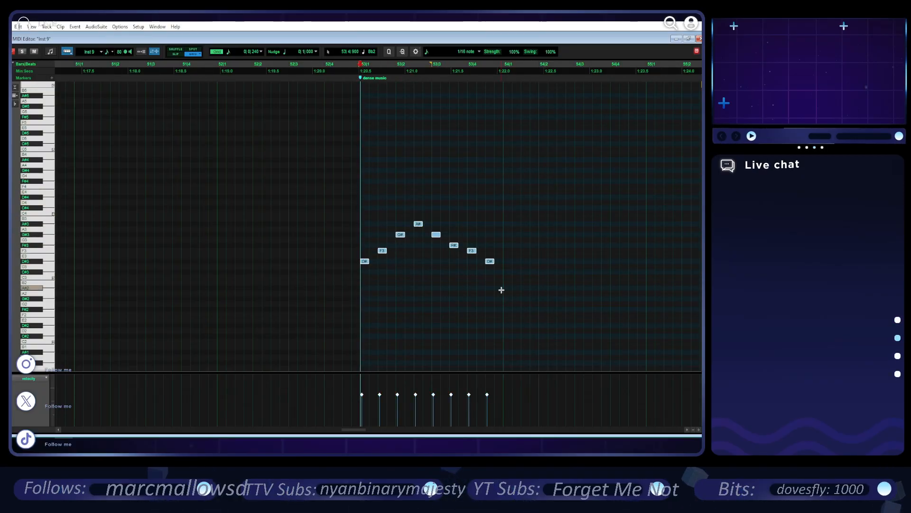
{"action": "left_click_drag", "start_coordinate": [501, 290], "coordinate": [431, 233]}
{"action": "key", "text": "Delete"}
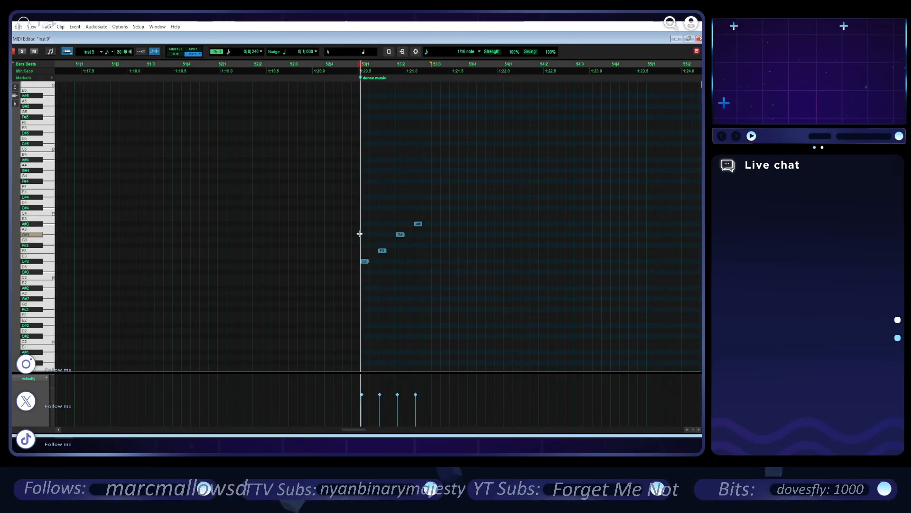
- Tighten the four remaining notes to sixteenth-note spacing and lower the third note to F#3
{"action": "mouse_move", "coordinate": [387, 252]}
{"action": "left_mouse_down"}
{"action": "mouse_move", "coordinate": [378, 252]}
{"action": "mouse_move", "coordinate": [388, 237]}
{"action": "left_mouse_up"}
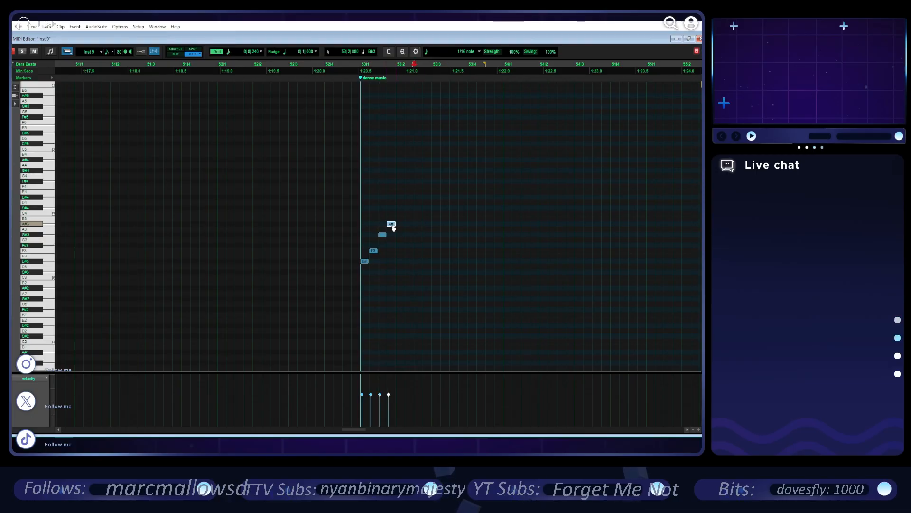
{"action": "left_click_drag", "start_coordinate": [358, 268], "coordinate": [382, 240]}
{"action": "left_click", "coordinate": [382, 237]}
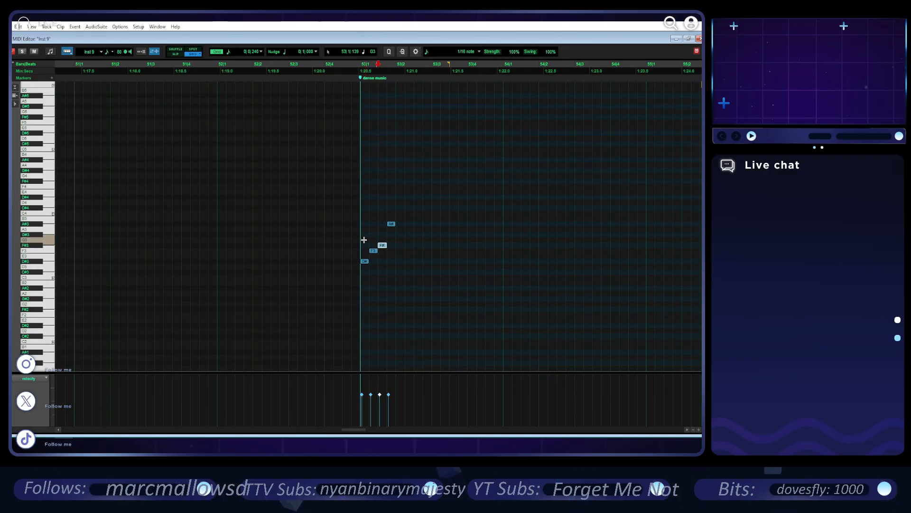
- Copy the four-note run an octave higher, place the copy at beat 2 of bar 53, and play the result
{"action": "left_click_drag", "start_coordinate": [345, 274], "coordinate": [396, 210]}
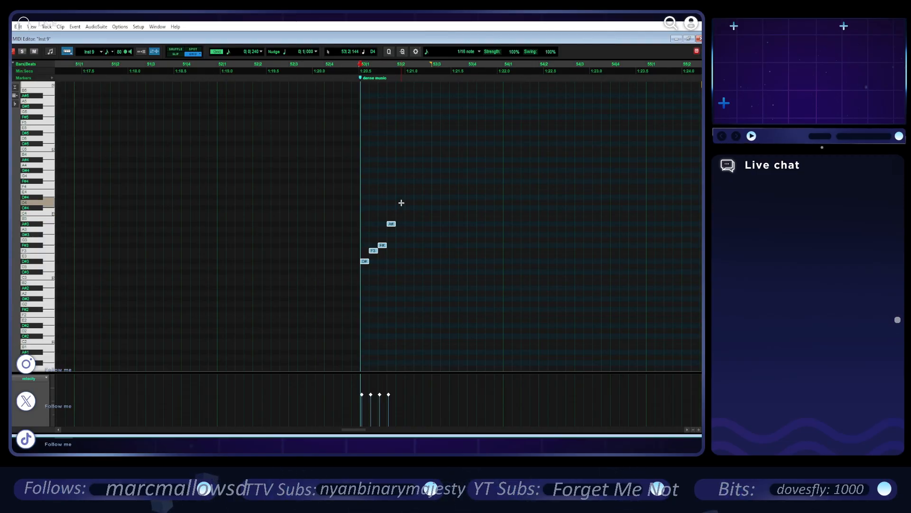
{"action": "left_click", "coordinate": [508, 213]}
{"action": "key", "text": "ctrl+v"}
{"action": "key", "text": "shift+super+Up"}
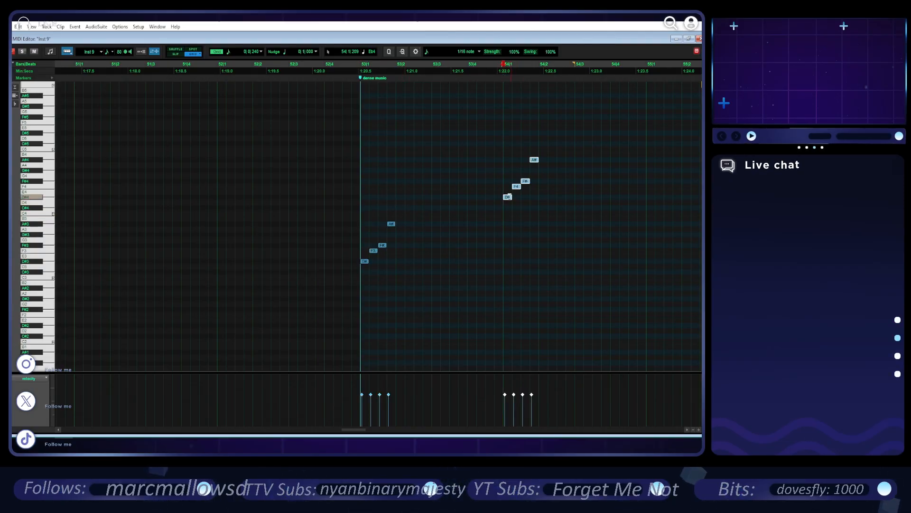
{"action": "left_click_drag", "start_coordinate": [510, 200], "coordinate": [405, 199]}
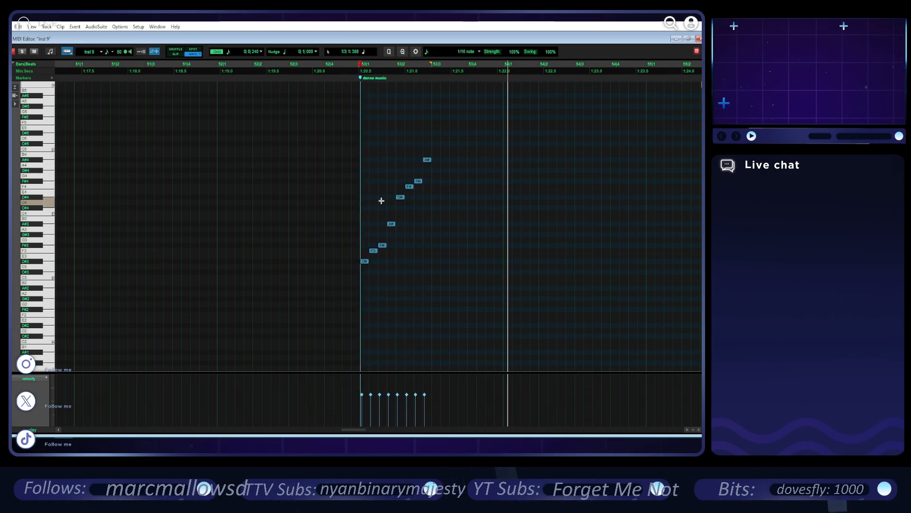
{"action": "key", "text": "space"}
- Move the whole eight-note run to start on beat 2 of bar 53 and audition it
{"action": "left_click_drag", "start_coordinate": [450, 139], "coordinate": [401, 262]}
{"action": "key", "text": "space"}
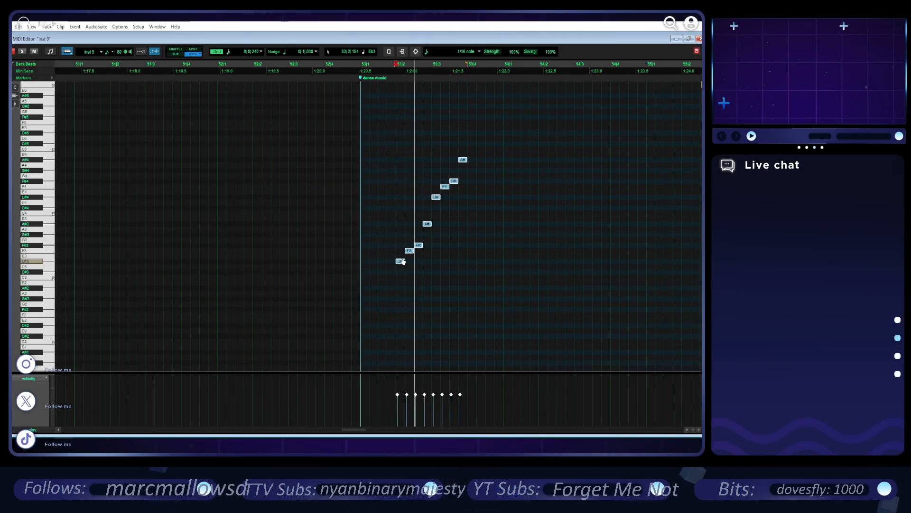
{"action": "key", "text": "space"}
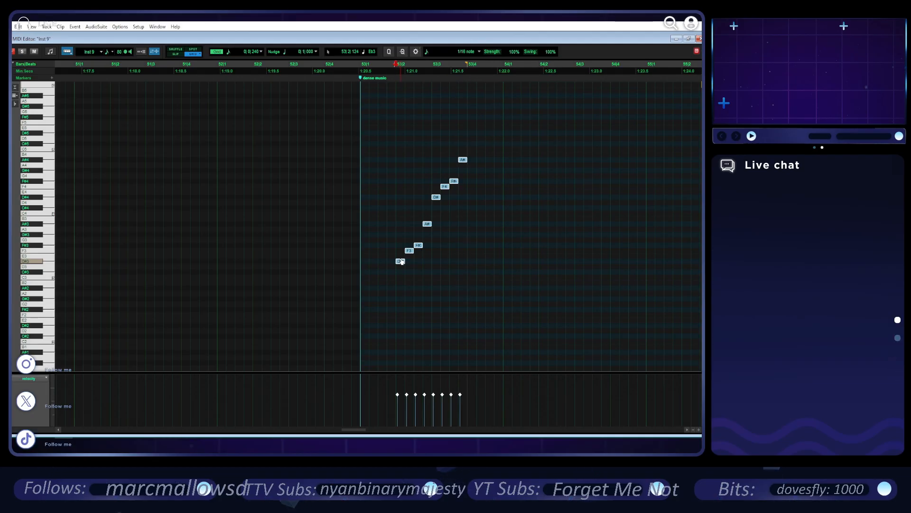
- Move the eight-note run to start on beat 3 of bar 53 and audition it with the arrangement
{"action": "left_click_drag", "start_coordinate": [401, 261], "coordinate": [432, 264]}
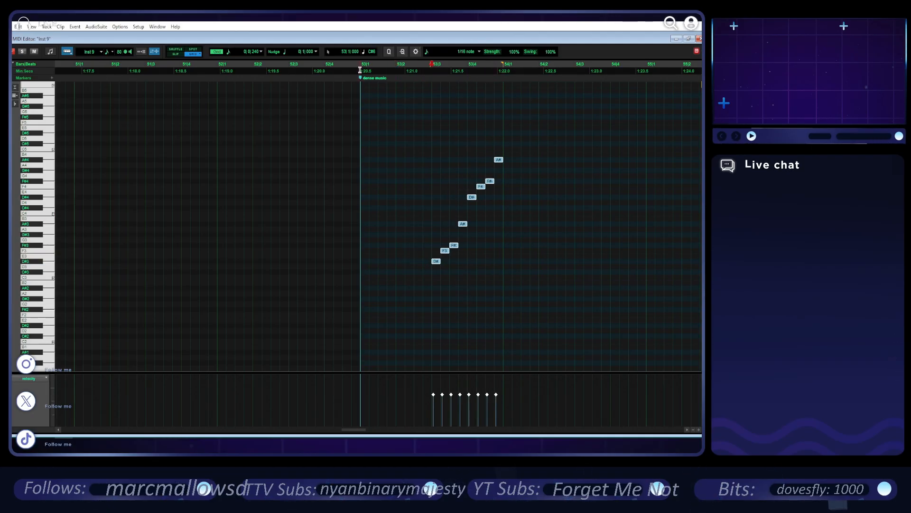
{"action": "key", "text": "space"}
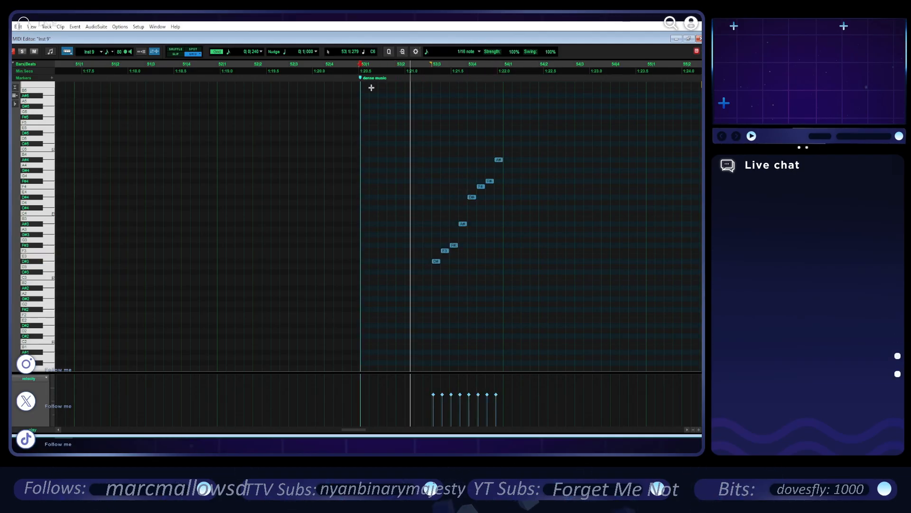
{"action": "key", "text": "space"}
{"action": "left_click", "coordinate": [689, 38]}
{"action": "key", "text": "space"}
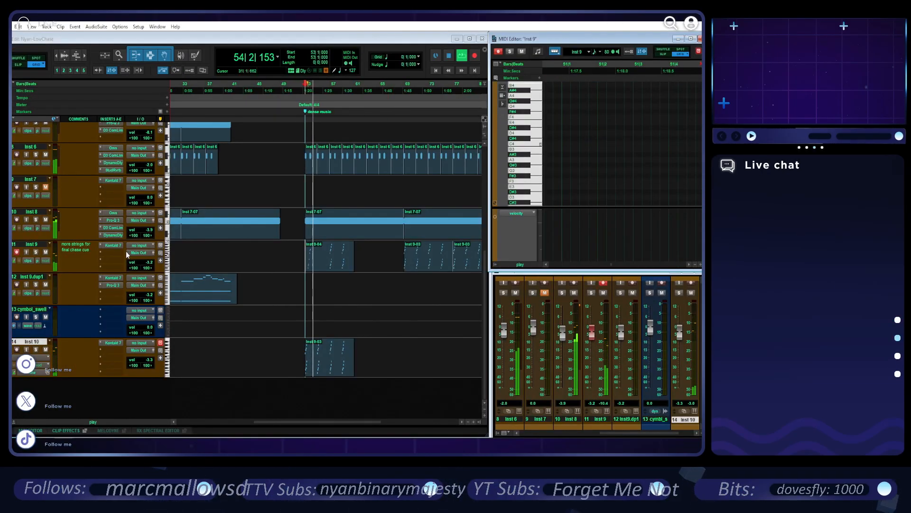
{"action": "key", "text": "space"}
- Load the Spiccato Fast articulation in Inst 9's 8Dio Majestica Strings and test it on the virtual keyboard
{"action": "left_click", "coordinate": [115, 246]}
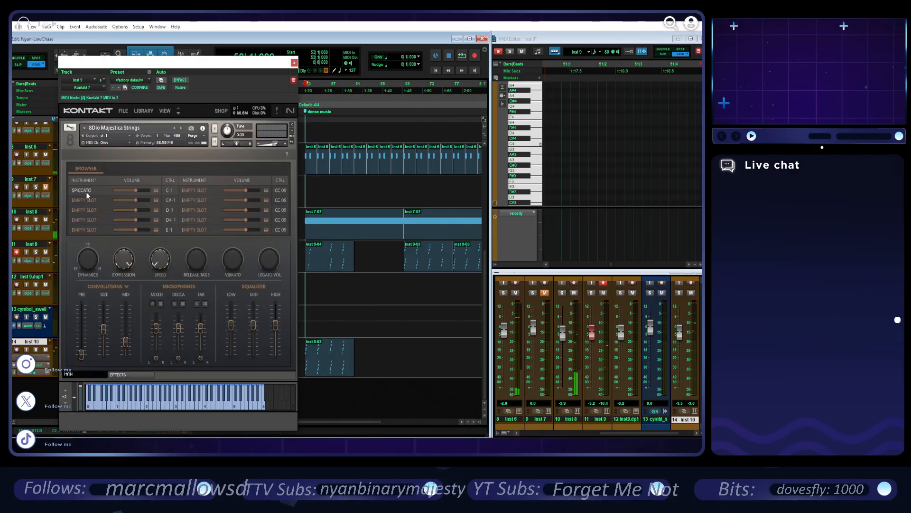
{"action": "left_click", "coordinate": [83, 189]}
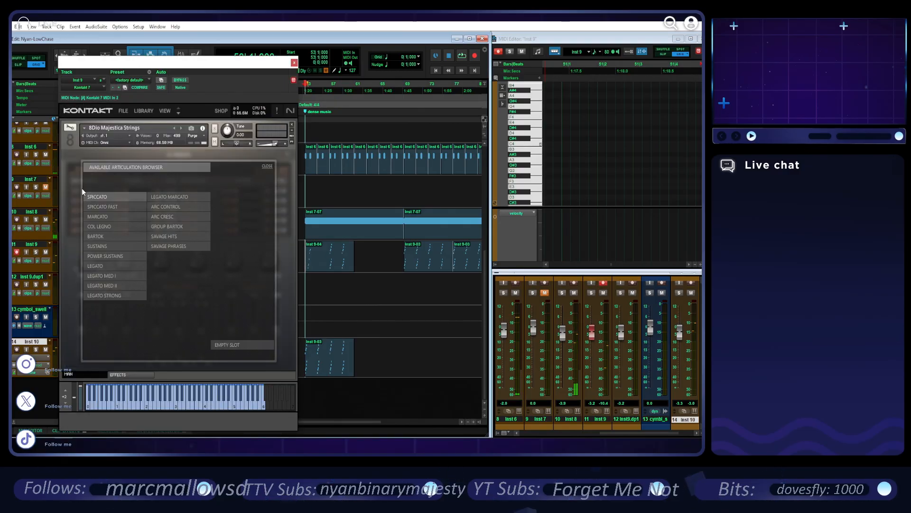
{"action": "left_click", "coordinate": [103, 208]}
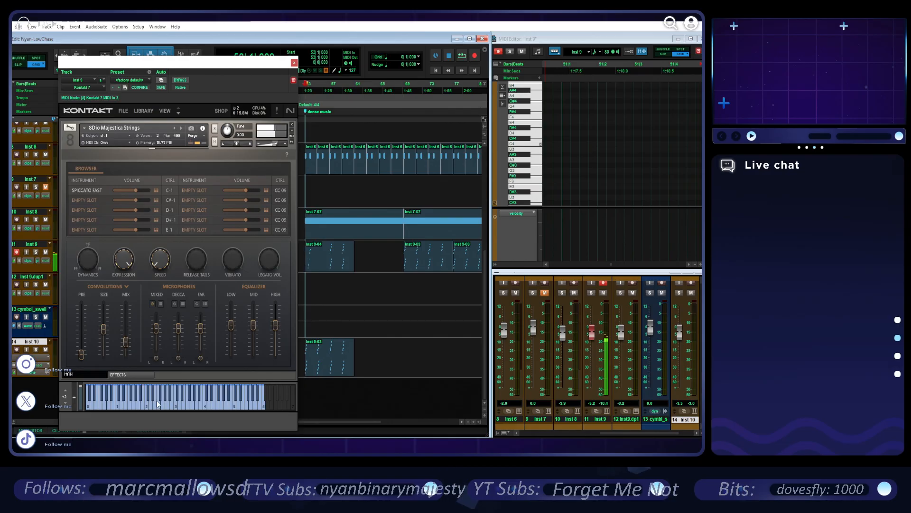
{"action": "left_click_drag", "start_coordinate": [179, 407], "coordinate": [199, 408]}
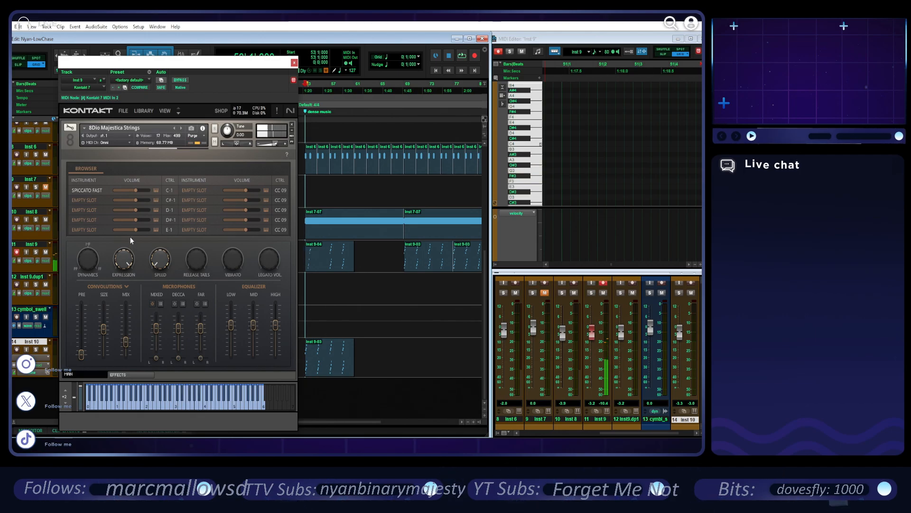
- Play the Inst 9 clip at bar 69 soloed while trying the Marcato and Col Legno articulations
{"action": "key", "text": "space"}
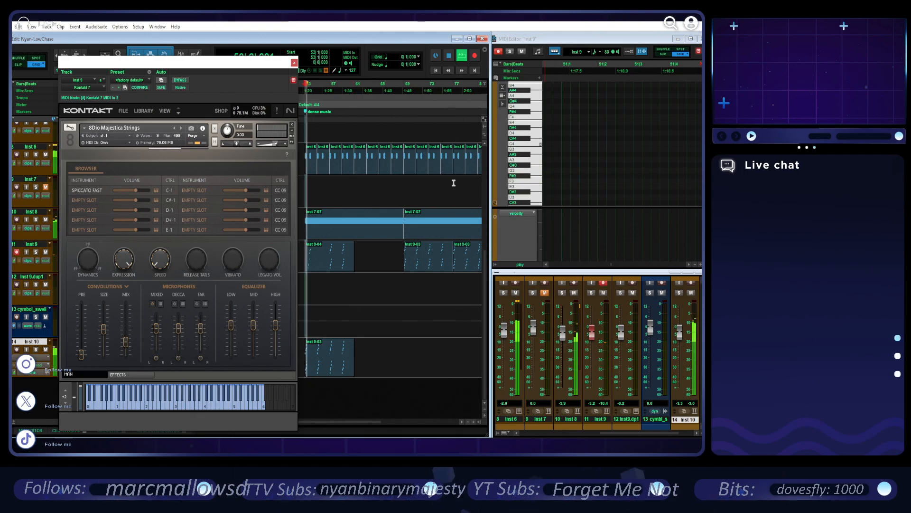
{"action": "left_click", "coordinate": [431, 268]}
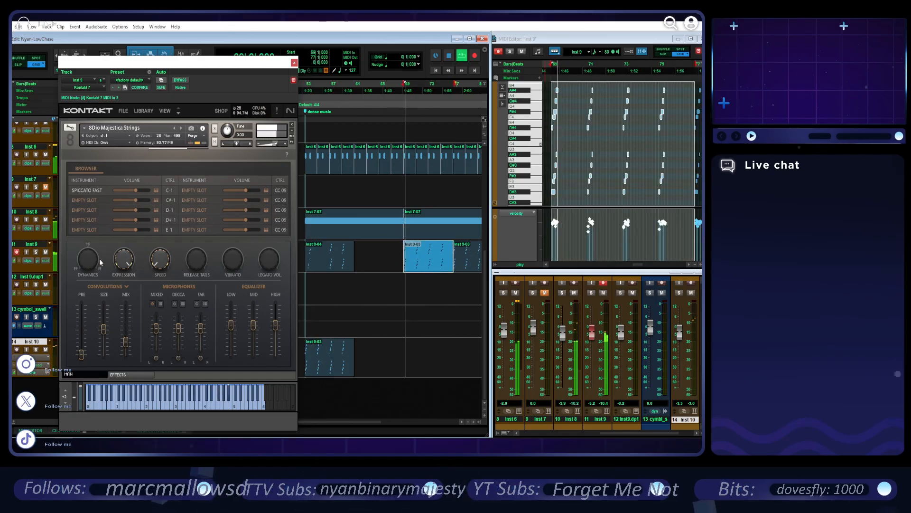
{"action": "left_click", "coordinate": [37, 252]}
{"action": "left_click", "coordinate": [86, 191]}
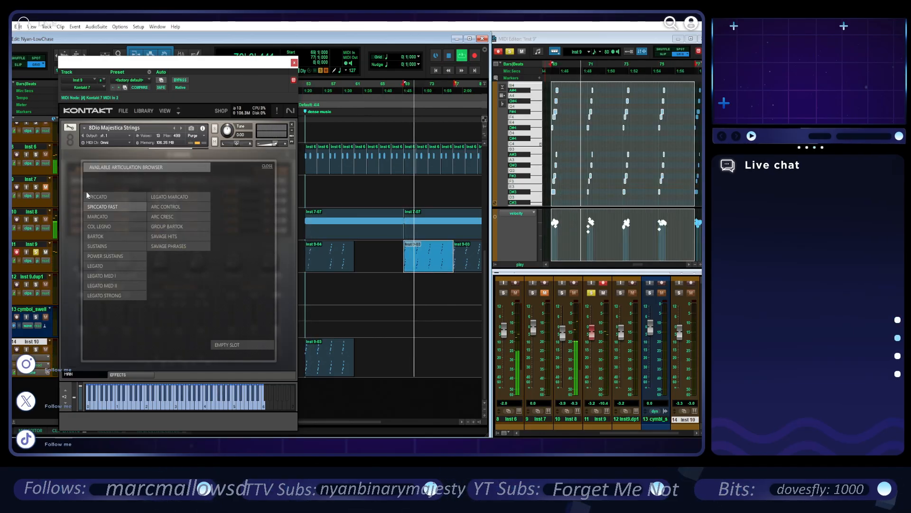
{"action": "left_click", "coordinate": [127, 217]}
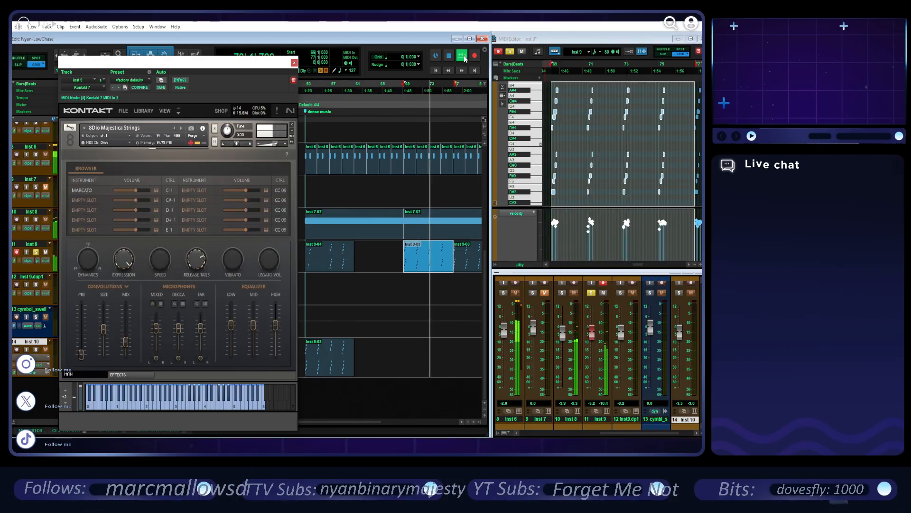
{"action": "left_click", "coordinate": [85, 189]}
{"action": "left_click", "coordinate": [98, 223]}
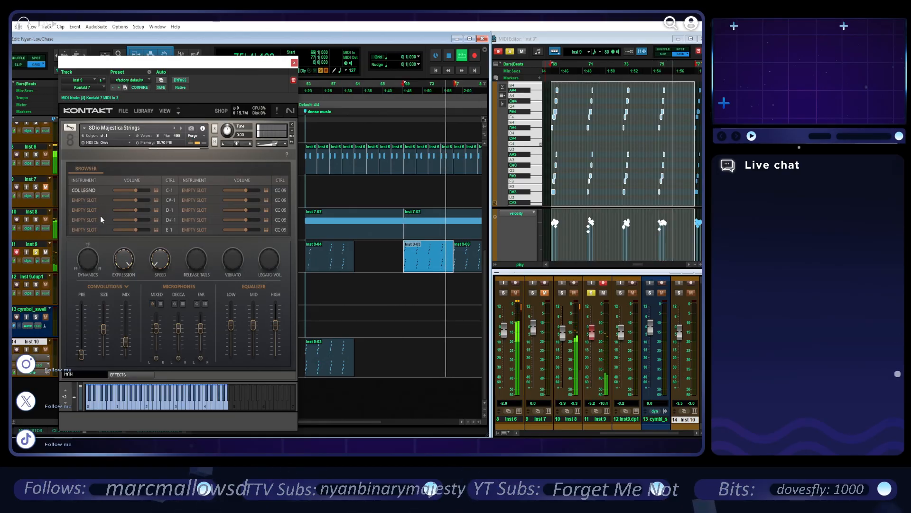
- Compare the Bartok and Savage Hits articulations on Inst 9 and leave the instrument set to Bartok
{"action": "left_click", "coordinate": [85, 192]}
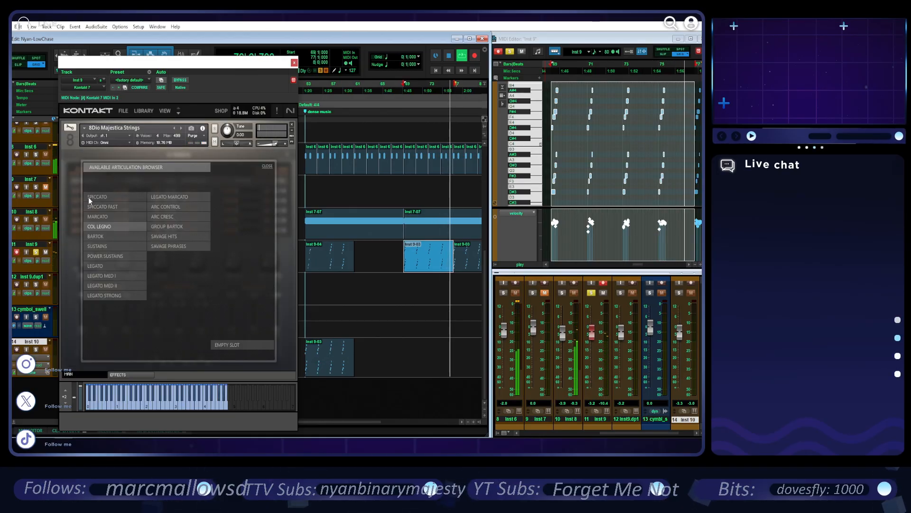
{"action": "left_click", "coordinate": [112, 235]}
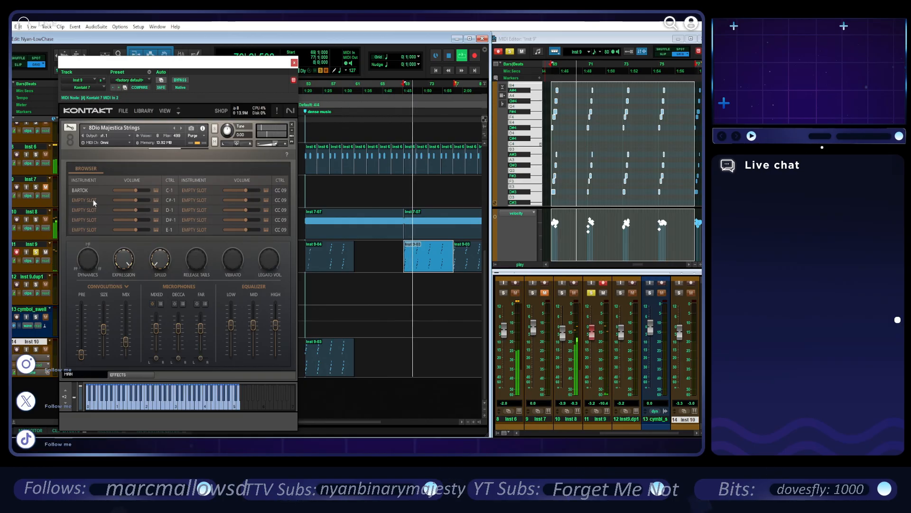
{"action": "left_click", "coordinate": [83, 189]}
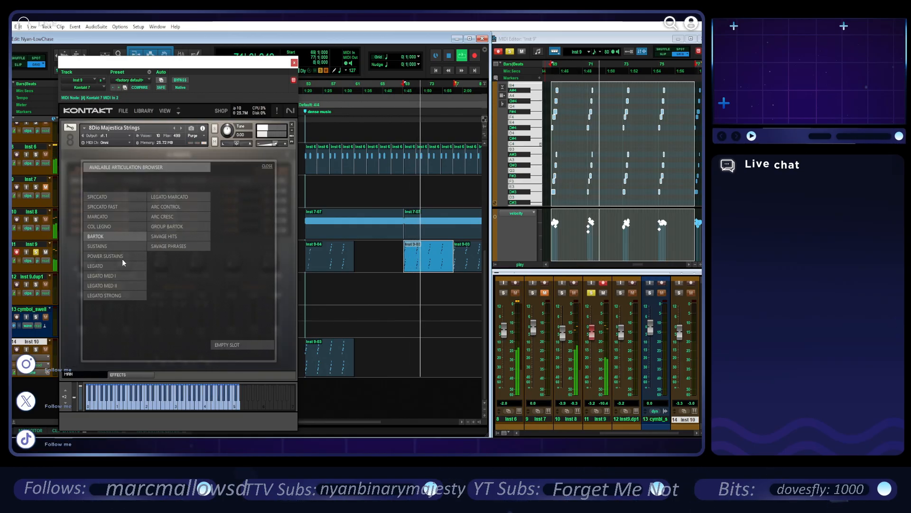
{"action": "left_click", "coordinate": [192, 238]}
{"action": "left_click", "coordinate": [89, 189]}
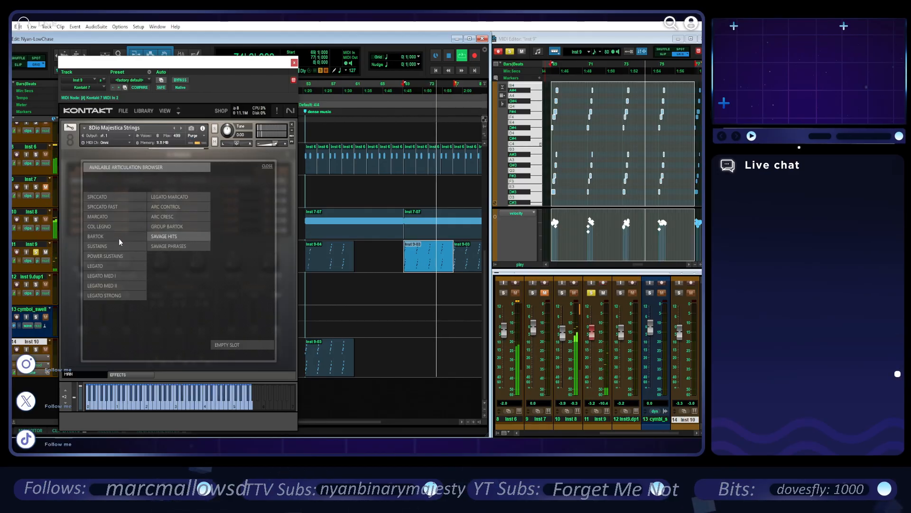
{"action": "left_click", "coordinate": [113, 236]}
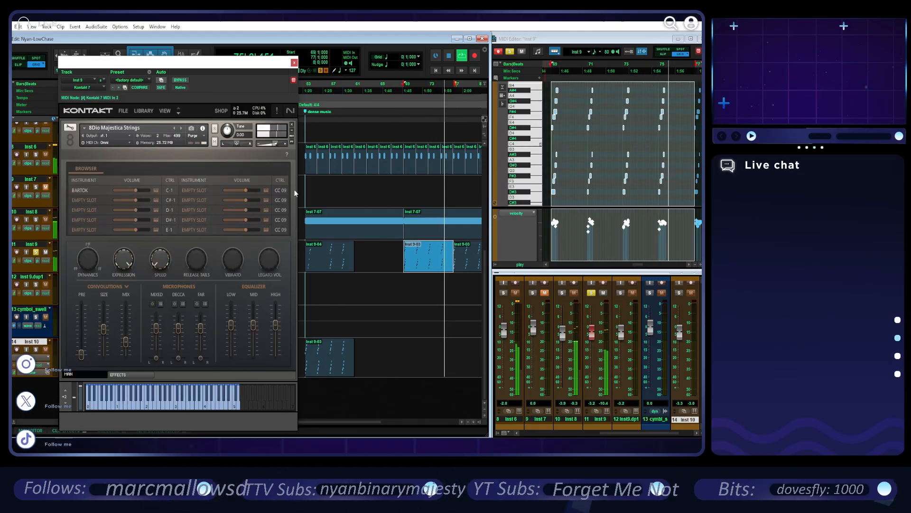
{"action": "left_click", "coordinate": [293, 78]}
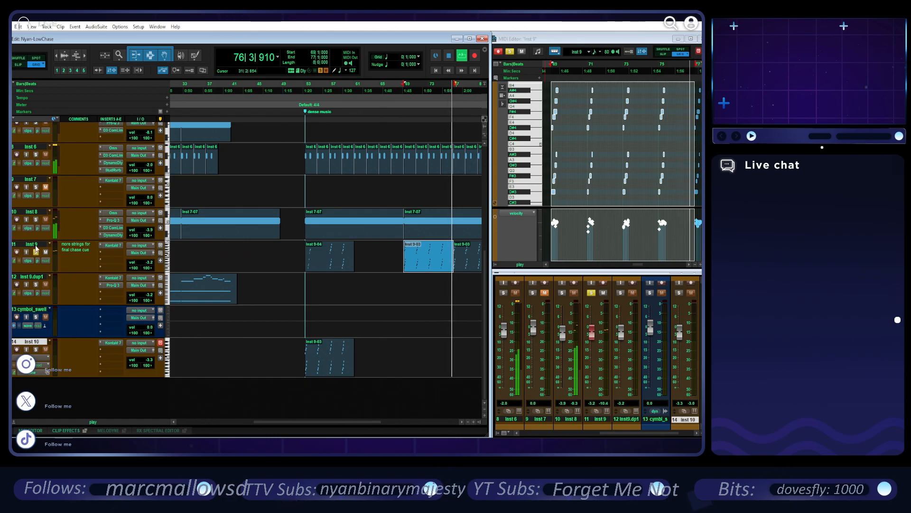
- Duplicate the Inst 9 track once with its playlists, automation and inserts, placing the copy directly after it
{"action": "right_click", "coordinate": [38, 242]}
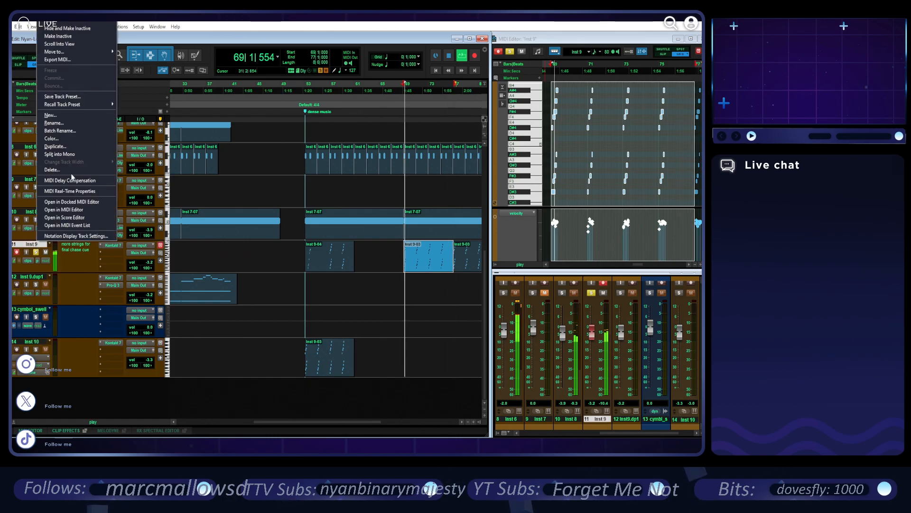
{"action": "left_click", "coordinate": [72, 147]}
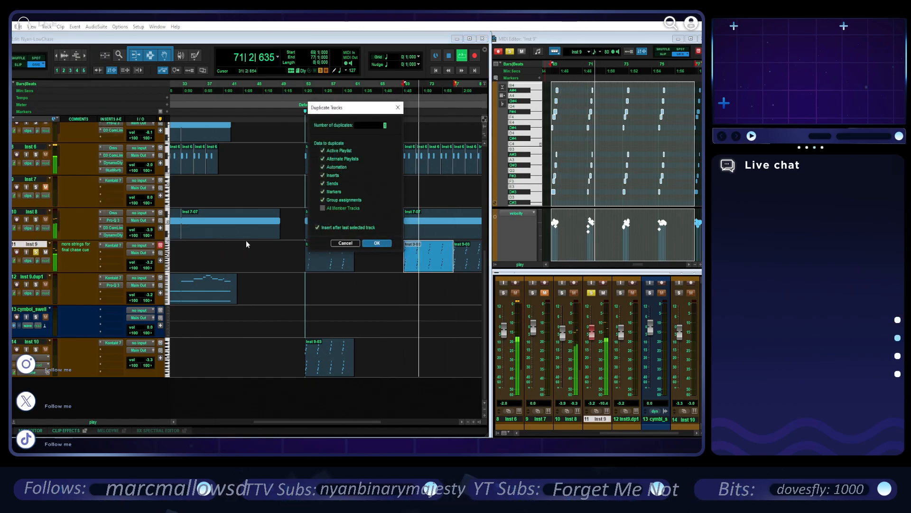
{"action": "left_click", "coordinate": [378, 243]}
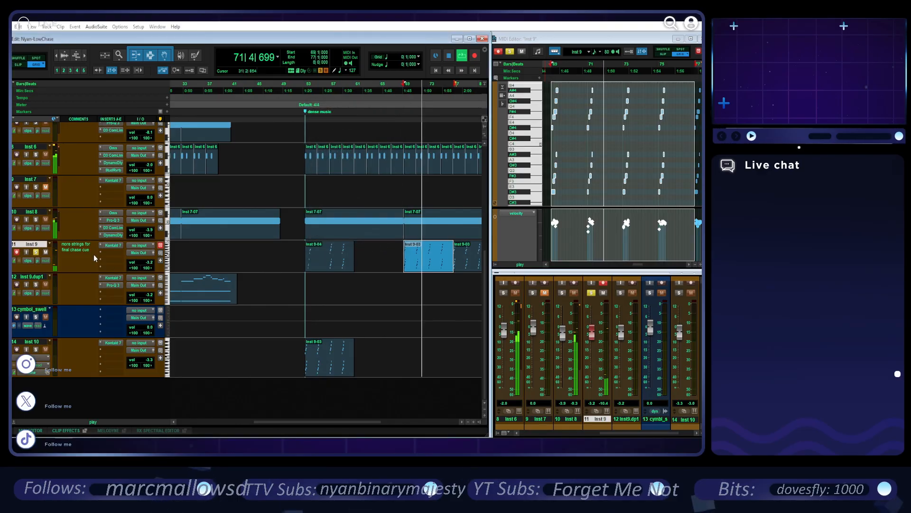
- Set the duplicated strings track's articulation to Savage Hits in Kontakt
{"action": "left_click", "coordinate": [112, 278]}
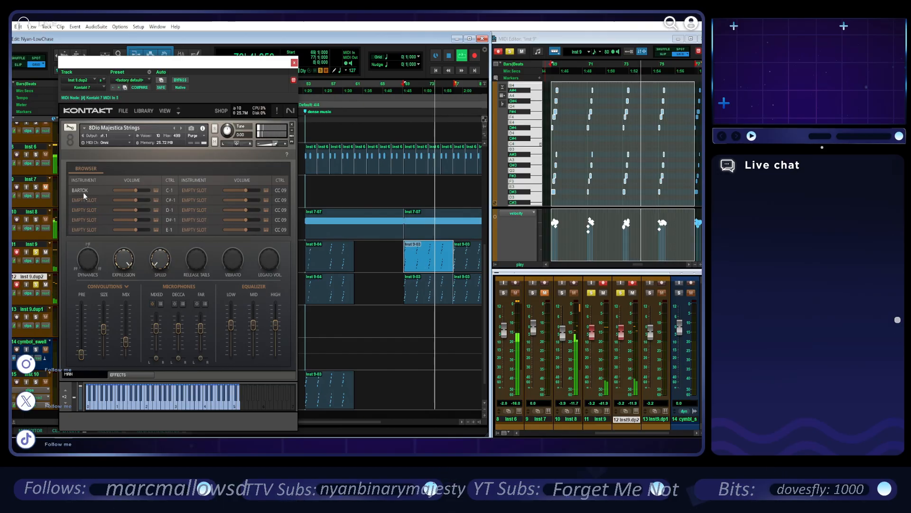
{"action": "left_click", "coordinate": [84, 192]}
{"action": "left_click", "coordinate": [180, 236]}
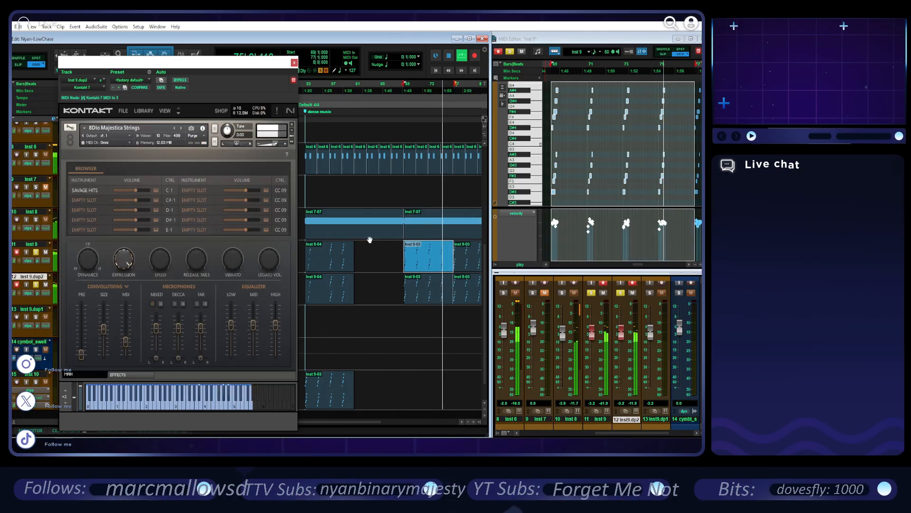
{"action": "left_click", "coordinate": [295, 62]}
- Stop playback and delete the two clips at bars 9 and 17 on Inst 9.dup2
{"action": "key", "text": "r"}
{"action": "key", "text": "r"}
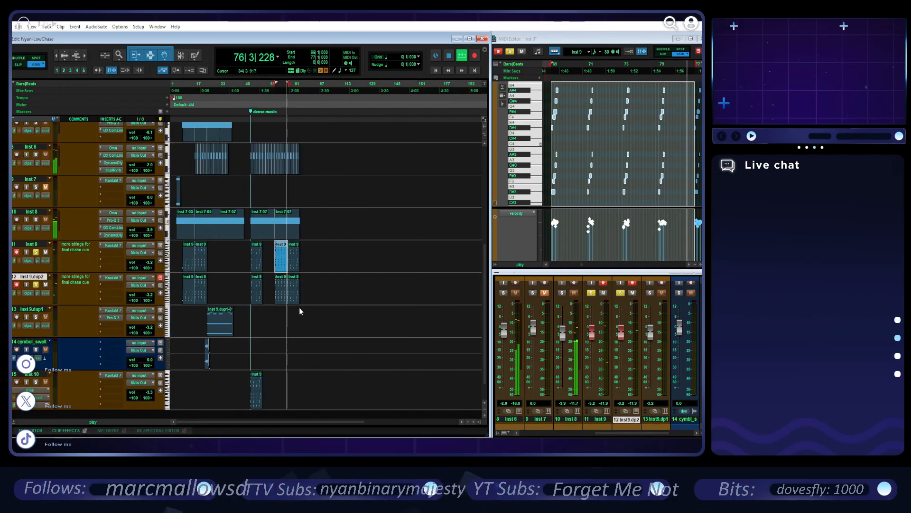
{"action": "key", "text": "space"}
{"action": "left_click", "coordinate": [200, 292], "text": "shift"}
{"action": "left_click", "coordinate": [205, 302]}
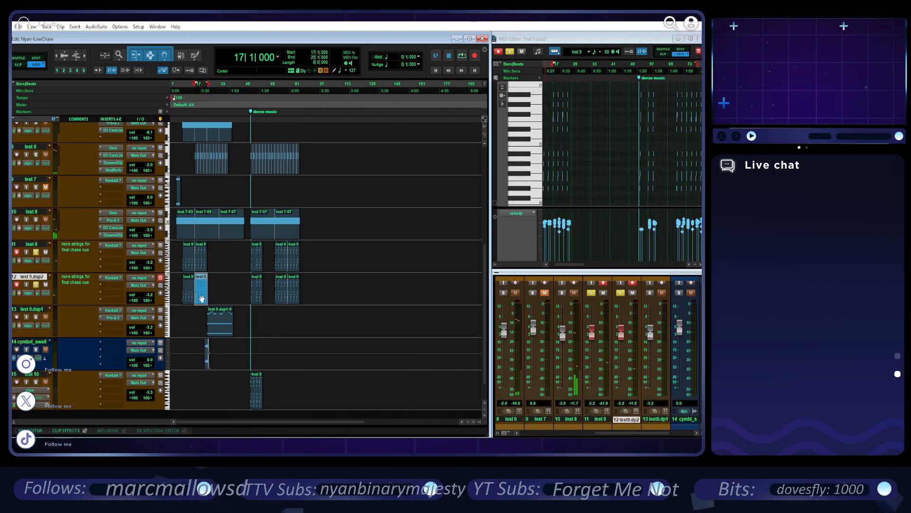
{"action": "left_click", "coordinate": [190, 299], "text": "shift"}
{"action": "key", "text": "Delete"}
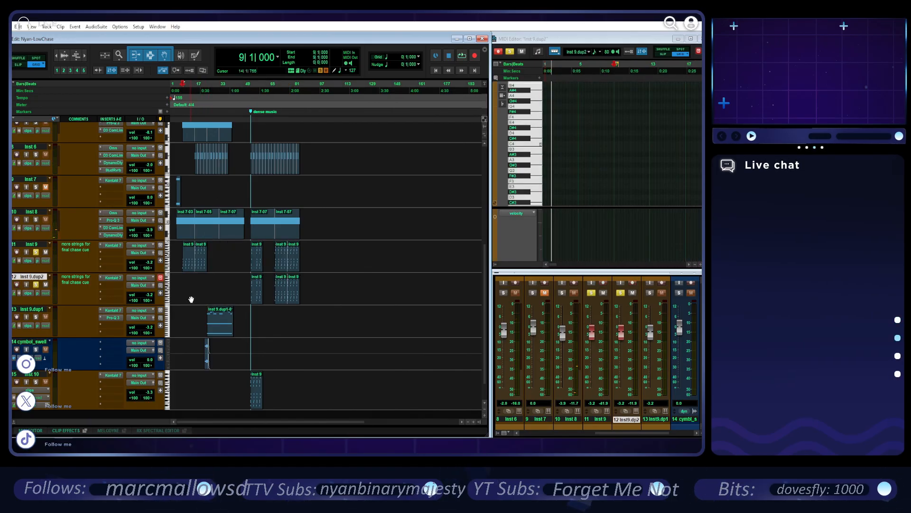
- Unsolo Inst 9 and Inst 9.dup2 and play the full mix from bar 53
{"action": "scroll", "coordinate": [191, 299], "scroll_direction": "up", "scroll_amount": 4}
{"action": "left_click", "coordinate": [36, 285]}
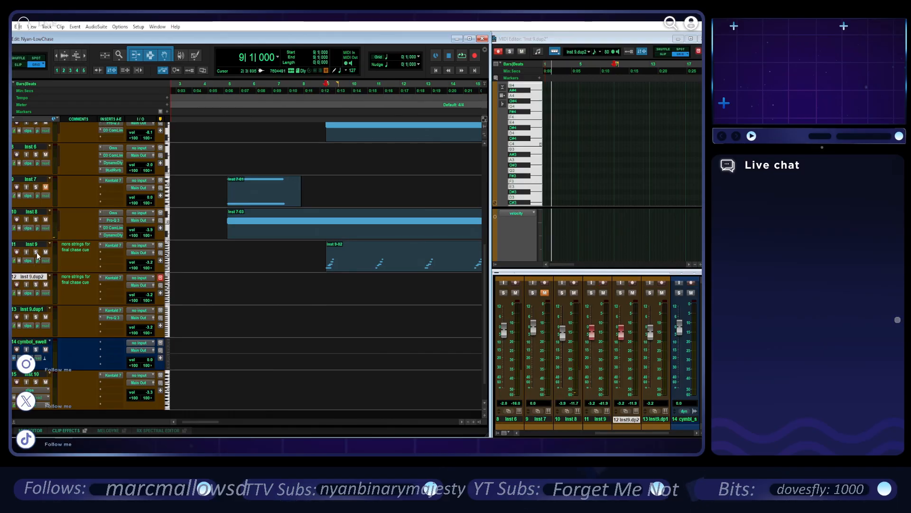
{"action": "scroll", "coordinate": [260, 236], "scroll_direction": "down", "scroll_amount": 5}
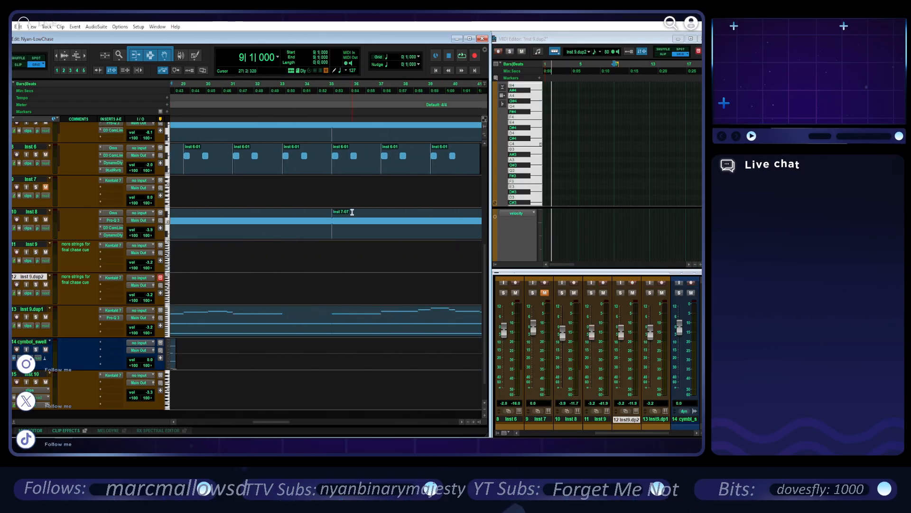
{"action": "left_click", "coordinate": [398, 99]}
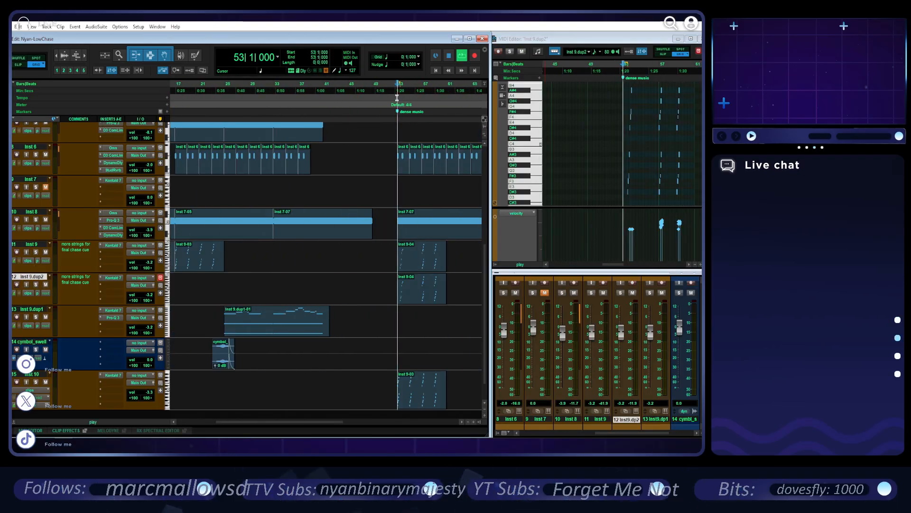
{"action": "key", "text": "space"}
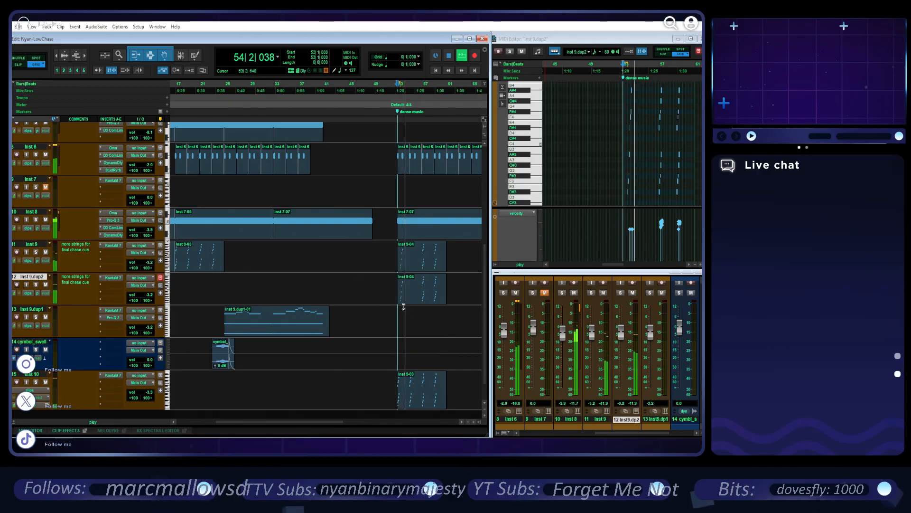
{"action": "key", "text": "space"}
- Delete the Inst 9-04 clips at bar 53 on both Inst 9 and Inst 9.dup2
{"action": "scroll", "coordinate": [423, 301], "scroll_direction": "up", "scroll_amount": 3}
{"action": "scroll", "coordinate": [421, 301], "scroll_direction": "down", "scroll_amount": 2}
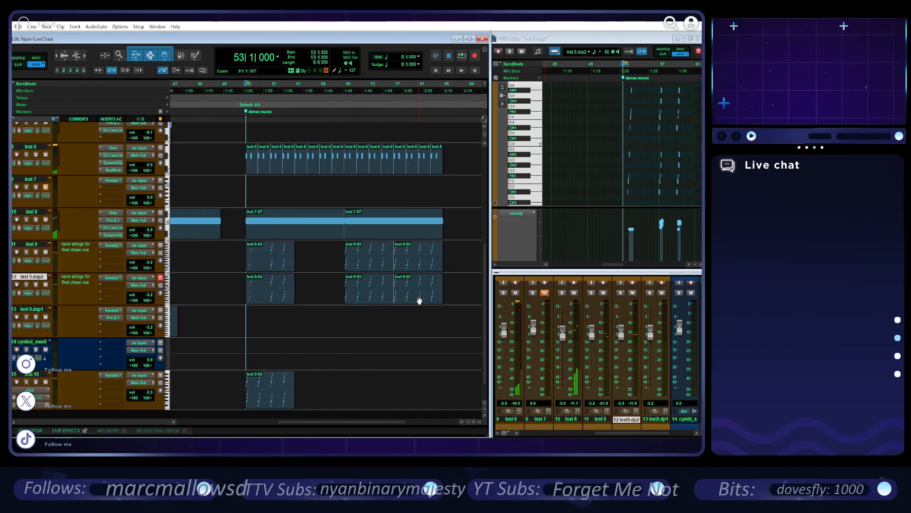
{"action": "left_click", "coordinate": [268, 267]}
{"action": "left_click", "coordinate": [268, 288], "text": "shift"}
- Move the four clips on Inst 9 and Inst 9.dup2 from bar 69 to bar 53 and duplicate them right after
{"action": "left_click", "coordinate": [376, 293]}
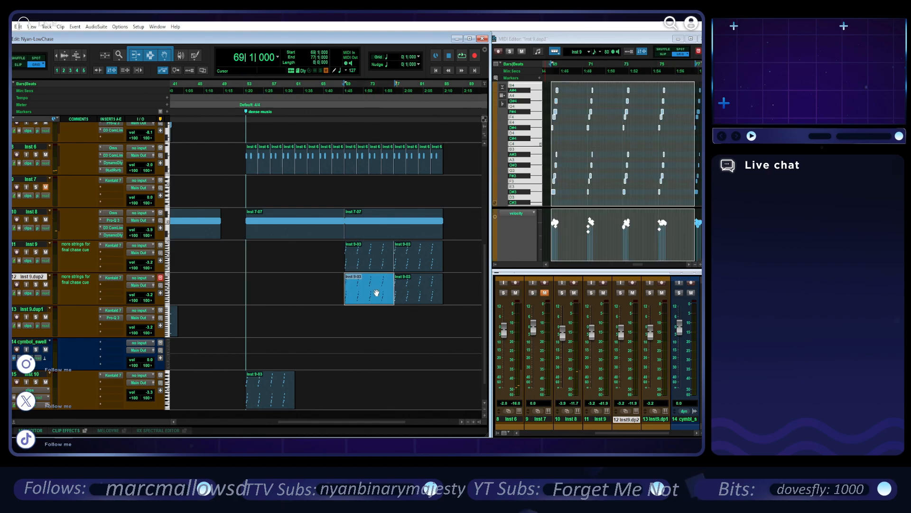
{"action": "left_click", "coordinate": [374, 256], "text": "shift"}
{"action": "left_click", "coordinate": [417, 265], "text": "shift"}
{"action": "left_click_drag", "start_coordinate": [375, 259], "coordinate": [277, 254]}
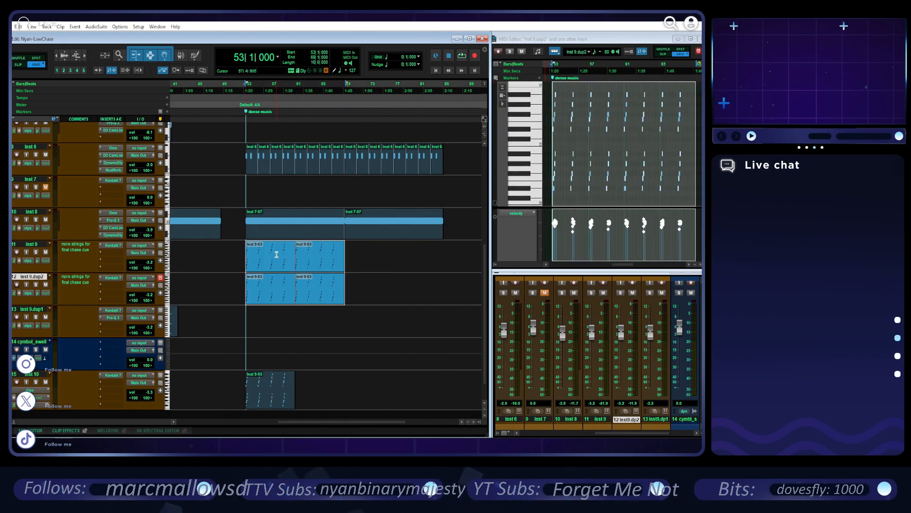
{"action": "key", "text": "space"}
{"action": "key", "text": "ctrl+d"}
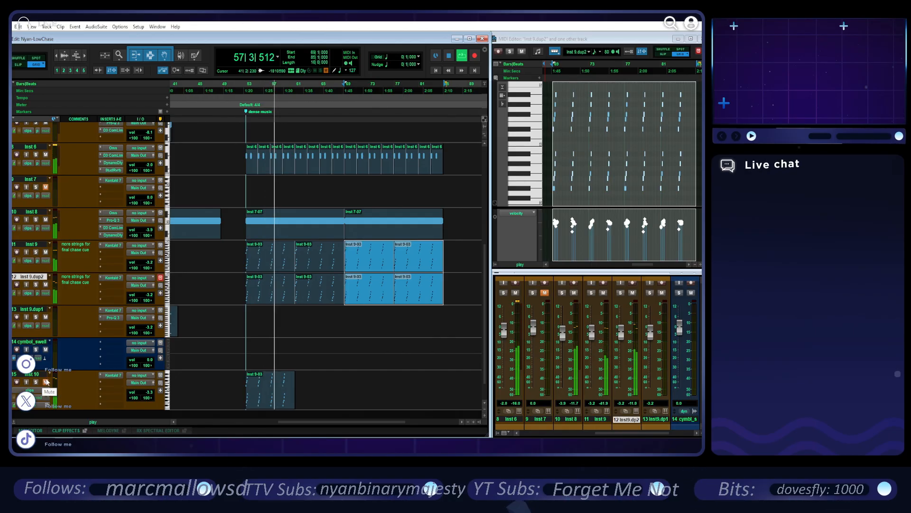
- Mute Inst 10 and raise the Inst 9.dup2 volume to 0.0 dB
{"action": "left_click_drag", "start_coordinate": [148, 295], "coordinate": [148, 292]}
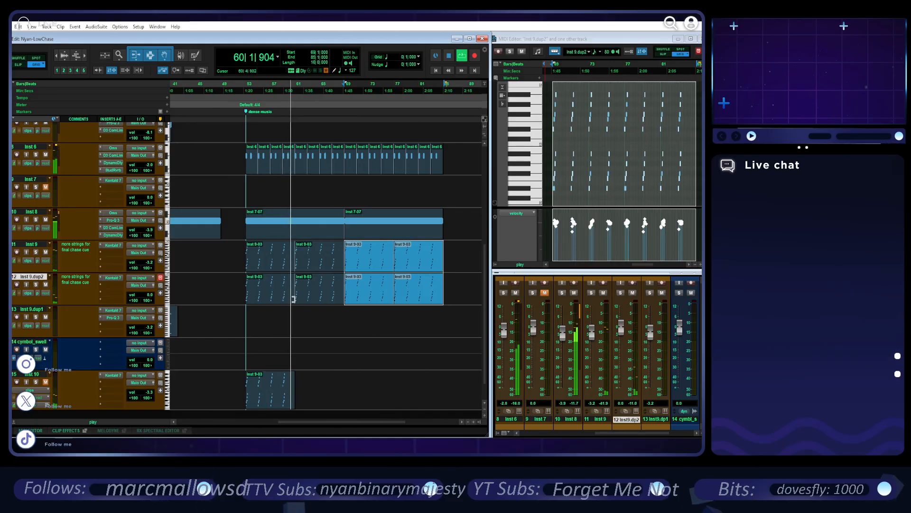
- Stop playback, add a new instrument track Inst 11 below Inst 10, and insert Omnisphere (stereo) on it
{"action": "key", "text": "space"}
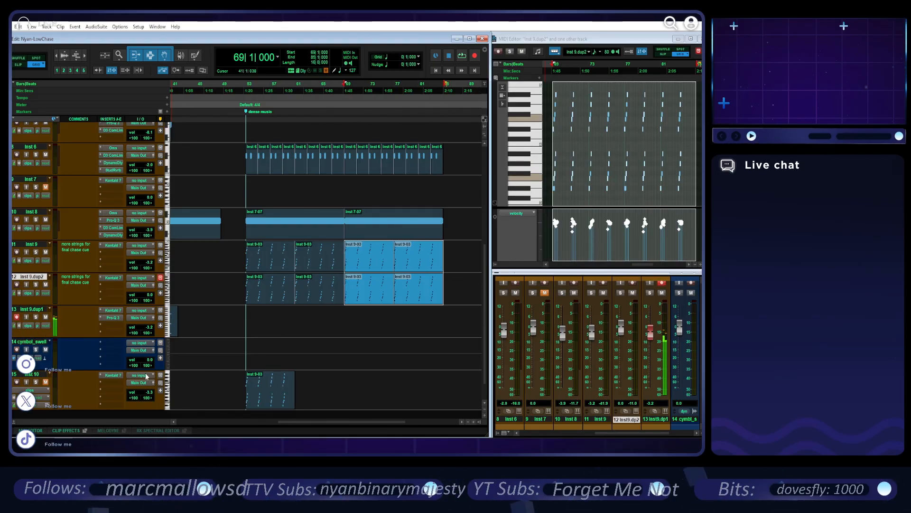
{"action": "scroll", "coordinate": [189, 359], "scroll_direction": "down", "scroll_amount": 2}
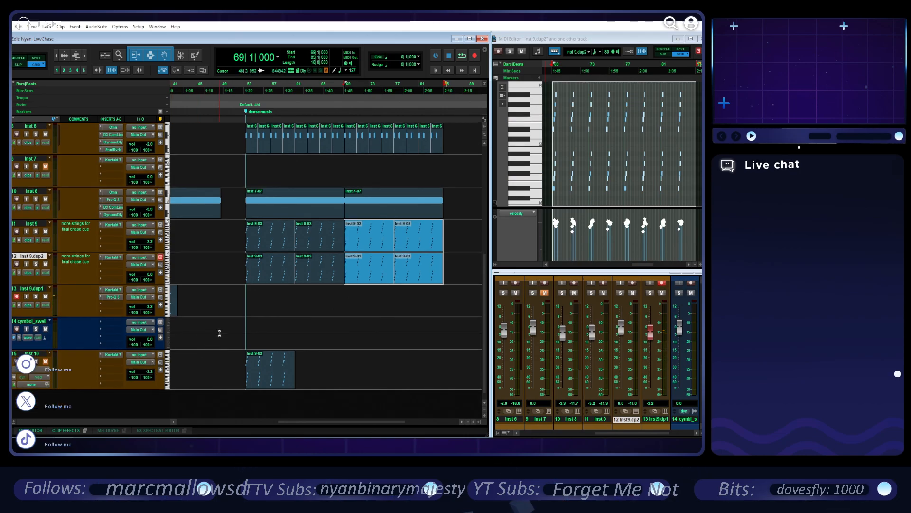
{"action": "left_click", "coordinate": [112, 389]}
{"action": "left_click", "coordinate": [121, 383]}
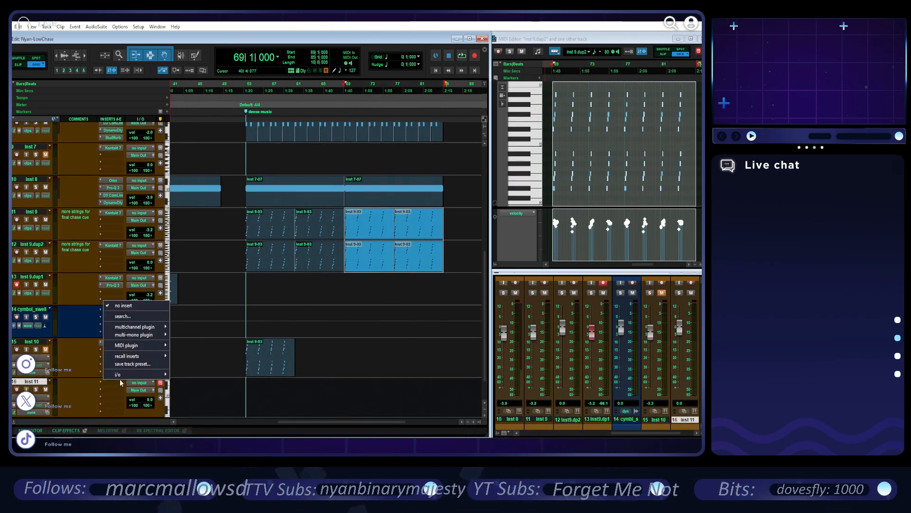
{"action": "mouse_move", "coordinate": [166, 329]}
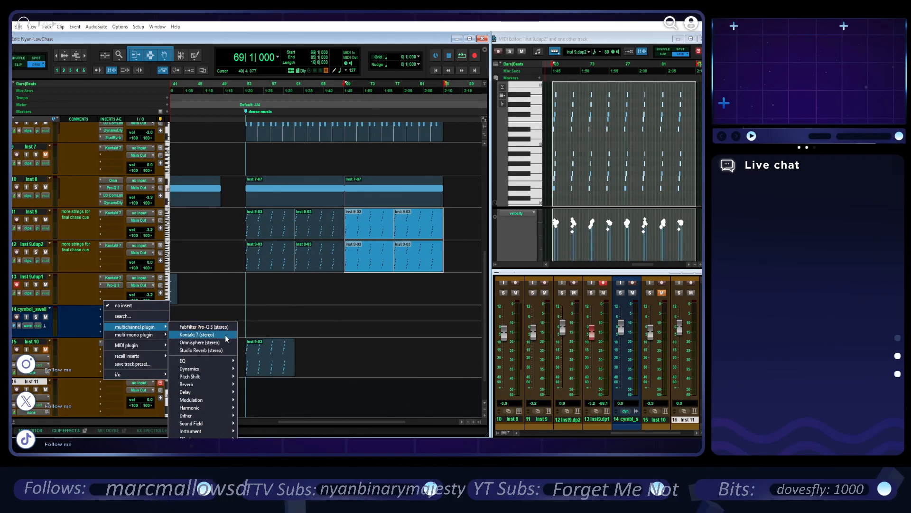
{"action": "left_click", "coordinate": [218, 349]}
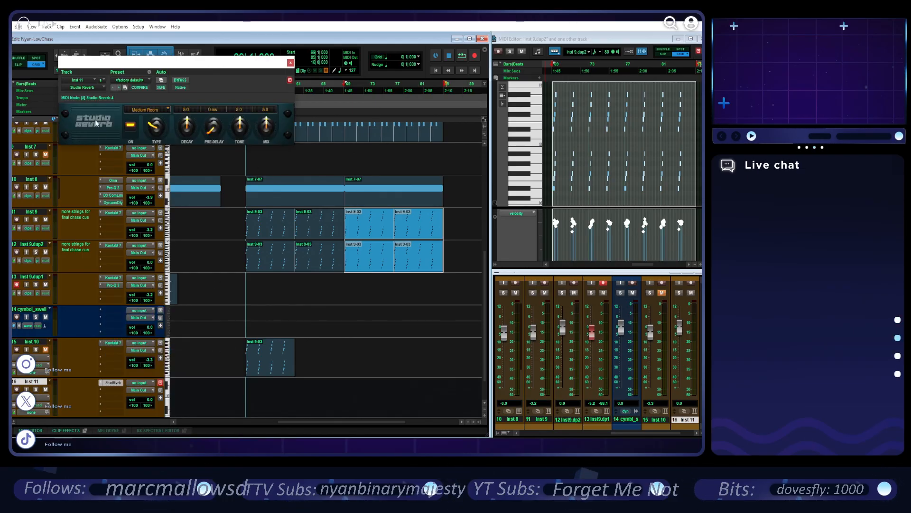
{"action": "left_click", "coordinate": [81, 80]}
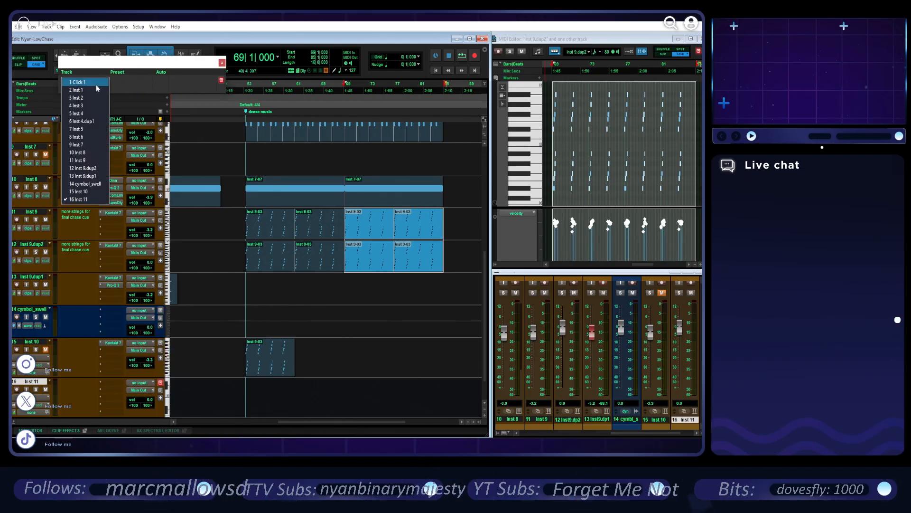
{"action": "left_click", "coordinate": [159, 76]}
{"action": "left_click", "coordinate": [87, 88]}
{"action": "mouse_move", "coordinate": [107, 111]}
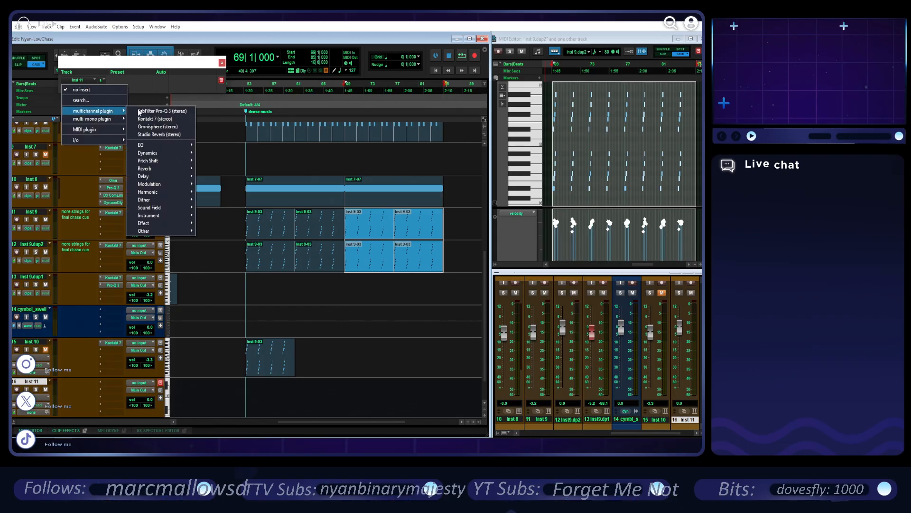
{"action": "left_click", "coordinate": [167, 127]}
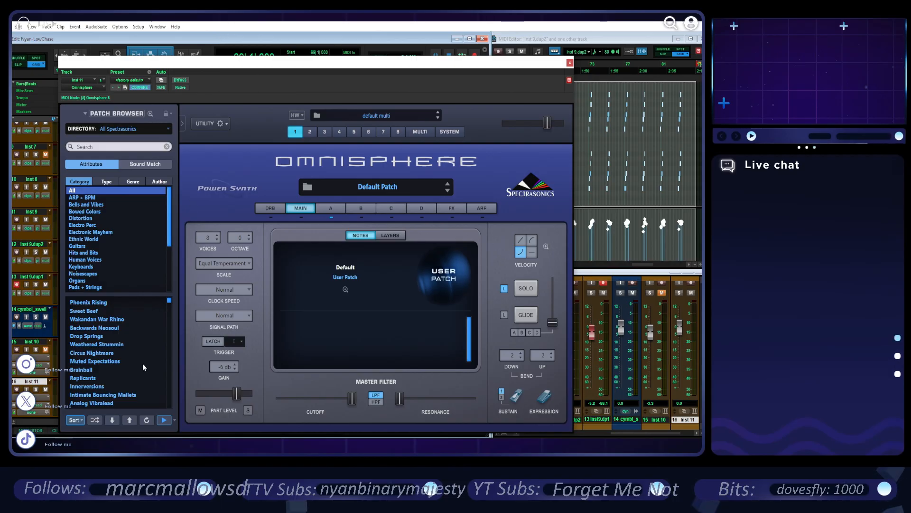
- Load the Phoenix Rising patch in Omnisphere on Inst 11 and close the plug-in window
{"action": "left_click", "coordinate": [108, 303]}
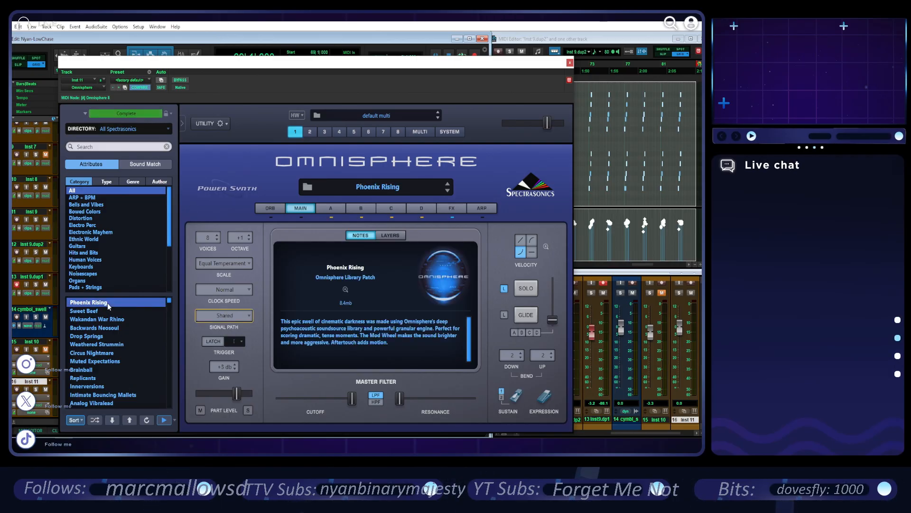
{"action": "scroll", "coordinate": [119, 352], "scroll_direction": "down", "scroll_amount": 1}
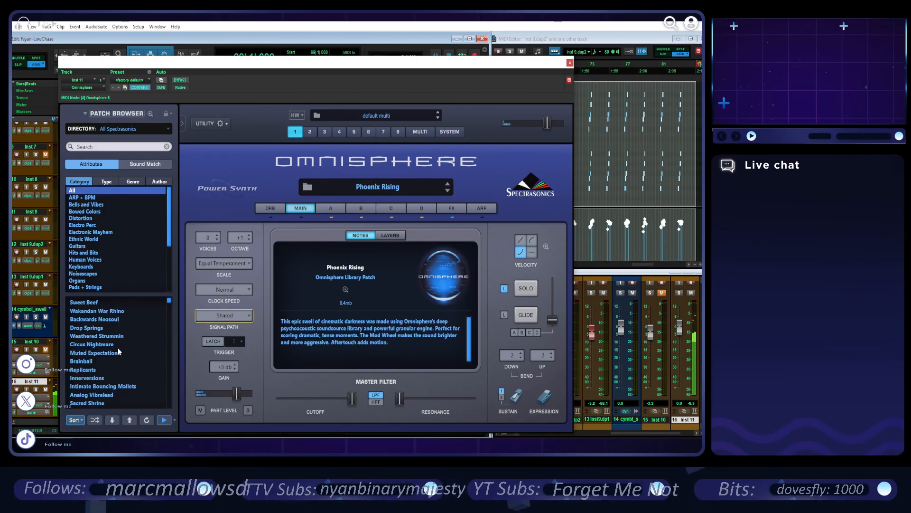
{"action": "scroll", "coordinate": [119, 351], "scroll_direction": "down", "scroll_amount": 1}
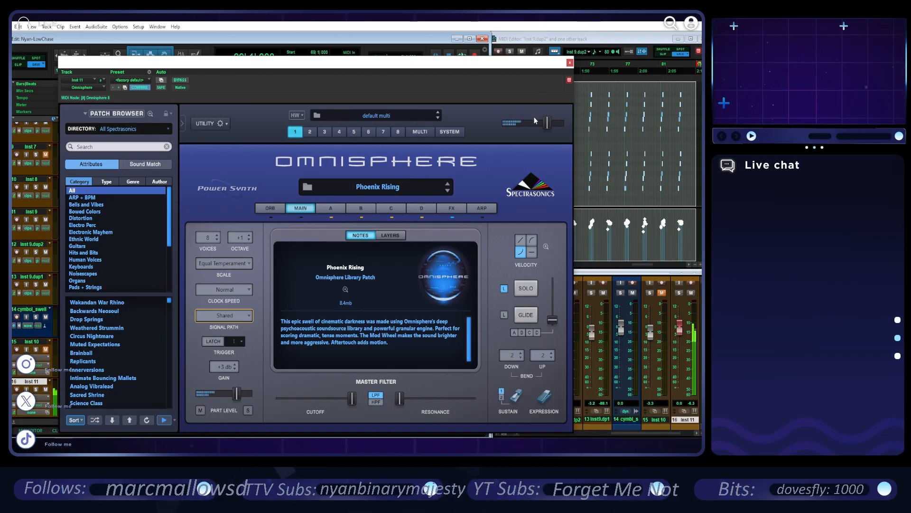
{"action": "left_click", "coordinate": [570, 63]}
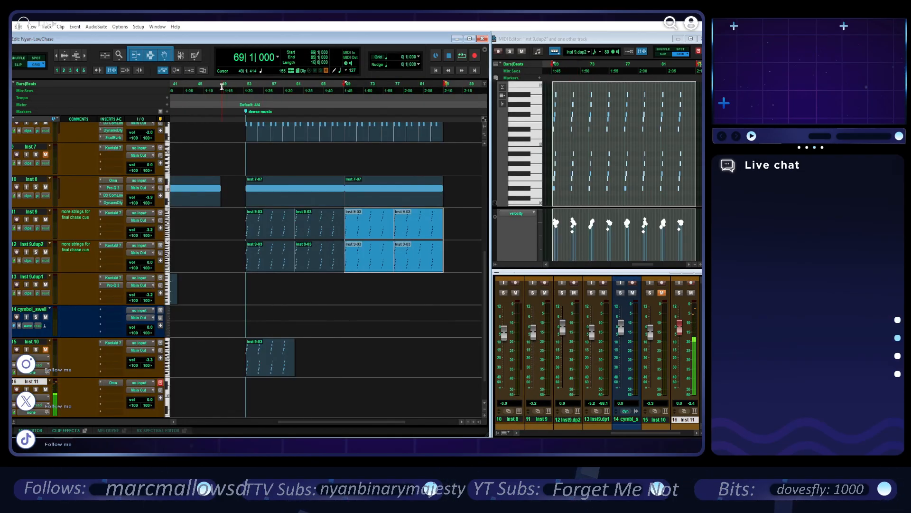
- Record held D#1 and D#2 notes from bar 53 on Inst 11, and resize the clip to span bars 52 to 85
{"action": "left_click", "coordinate": [222, 86]}
{"action": "left_click", "coordinate": [460, 56]}
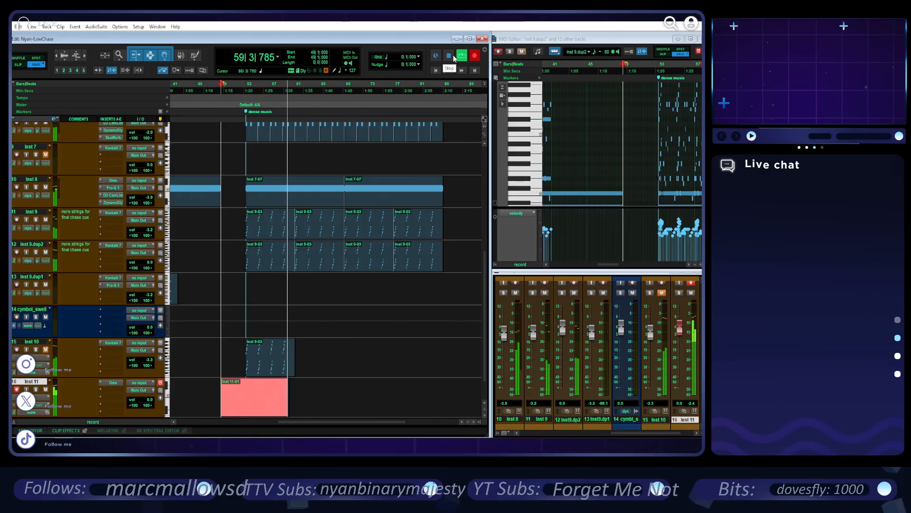
{"action": "left_click", "coordinate": [453, 57]}
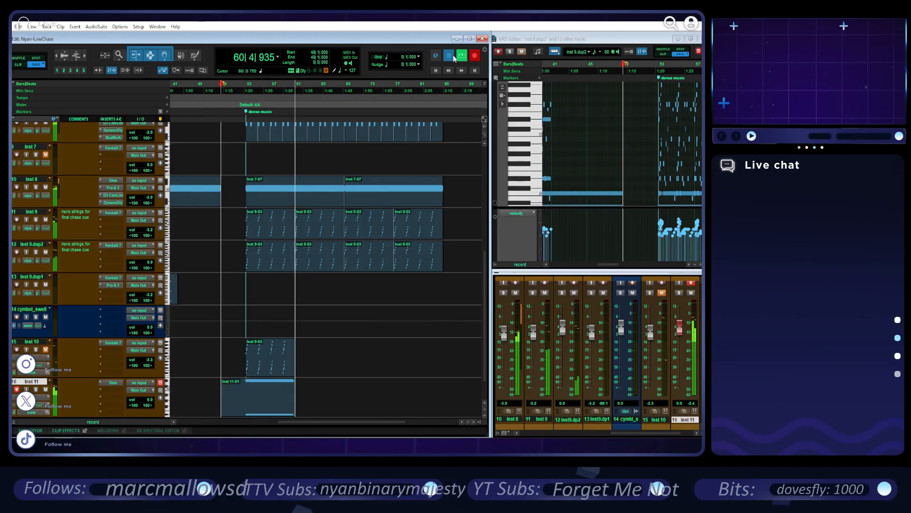
{"action": "left_click", "coordinate": [269, 396]}
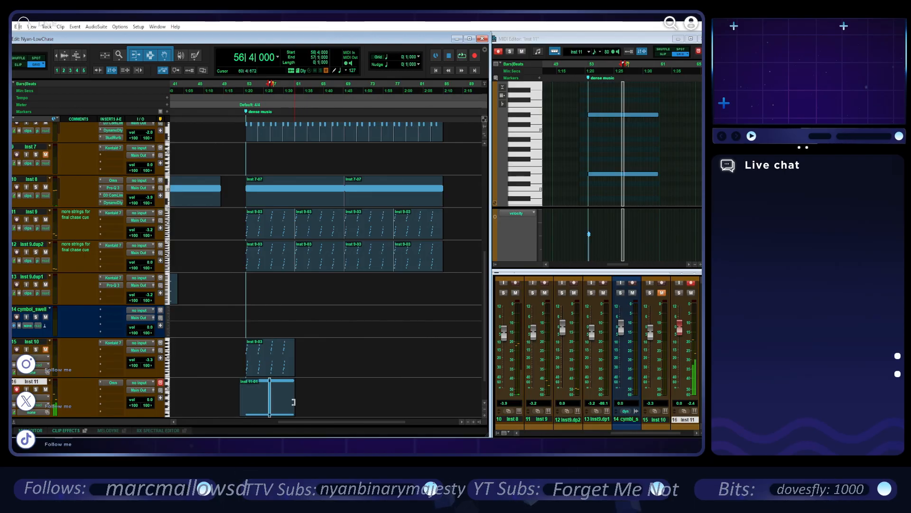
{"action": "left_click_drag", "start_coordinate": [293, 402], "coordinate": [441, 398]}
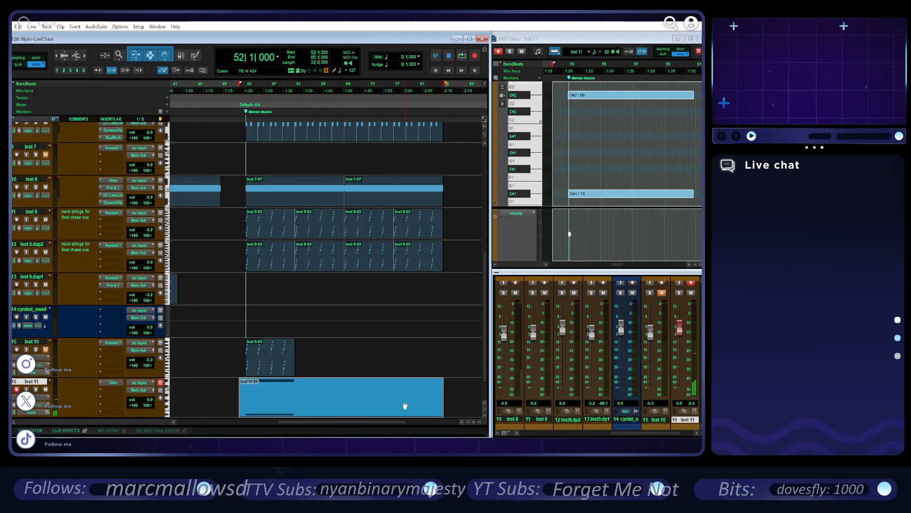
- Align the start of both Inst 11 notes to bar 53 and lengthen the D#2 note to bar 85
{"action": "left_click", "coordinate": [691, 39]}
{"action": "key", "text": "t"}
{"action": "key", "text": "t"}
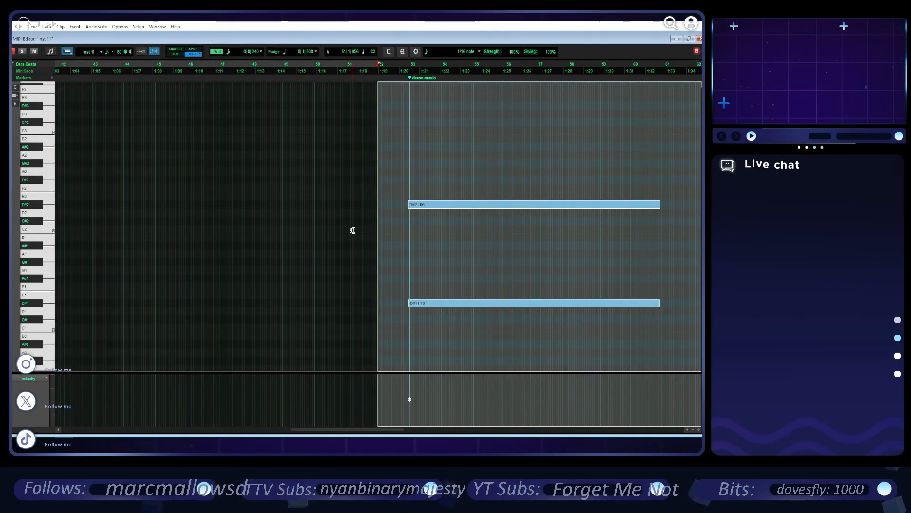
{"action": "left_click", "coordinate": [491, 206]}
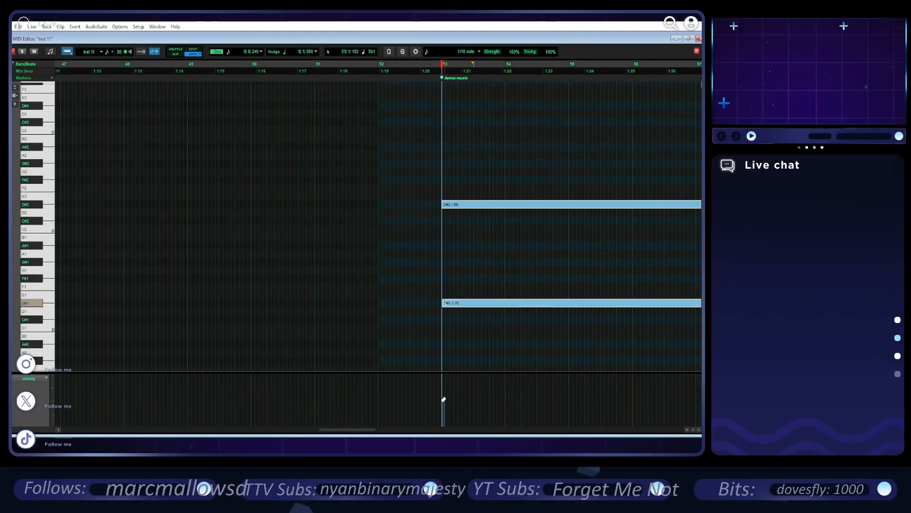
{"action": "left_click", "coordinate": [468, 269]}
{"action": "scroll", "coordinate": [468, 269], "scroll_direction": "right", "scroll_amount": 9}
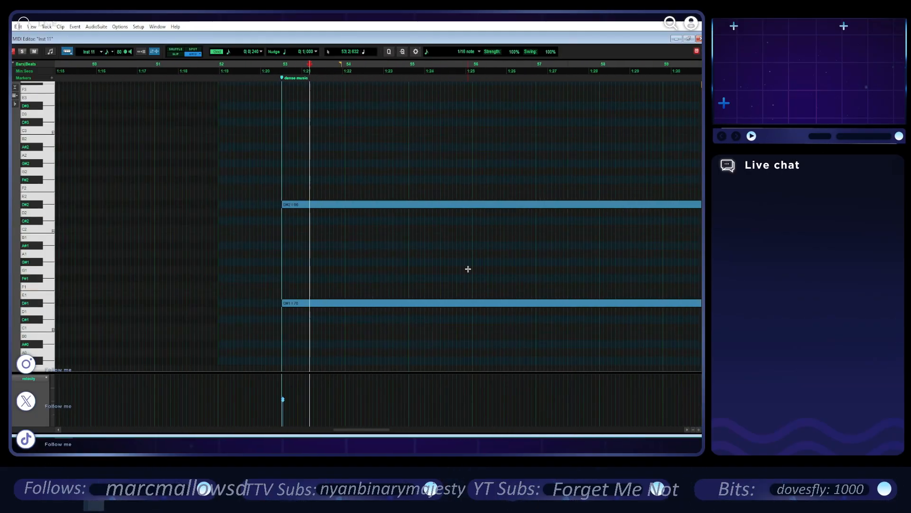
{"action": "scroll", "coordinate": [468, 269], "scroll_direction": "down", "scroll_amount": 3}
{"action": "scroll", "coordinate": [468, 269], "scroll_direction": "right", "scroll_amount": 2}
{"action": "left_click_drag", "start_coordinate": [390, 209], "coordinate": [583, 219]}
{"action": "scroll", "coordinate": [484, 291], "scroll_direction": "up", "scroll_amount": 1}
{"action": "scroll", "coordinate": [484, 291], "scroll_direction": "right", "scroll_amount": 5}
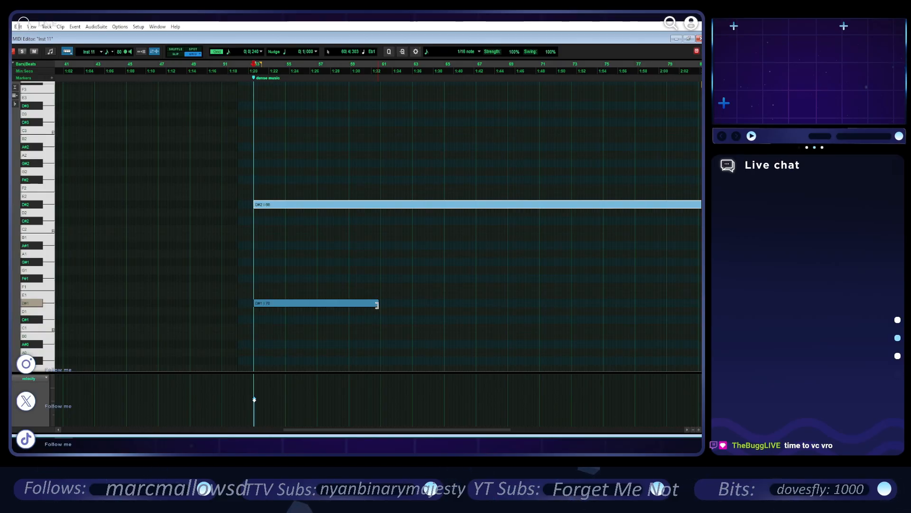
- Extend the D#1 note to bar 61 and duplicate it three times to fill up to bar 85
{"action": "left_click", "coordinate": [380, 304]}
{"action": "scroll", "coordinate": [411, 309], "scroll_direction": "up", "scroll_amount": 1}
{"action": "scroll", "coordinate": [411, 307], "scroll_direction": "right", "scroll_amount": 4}
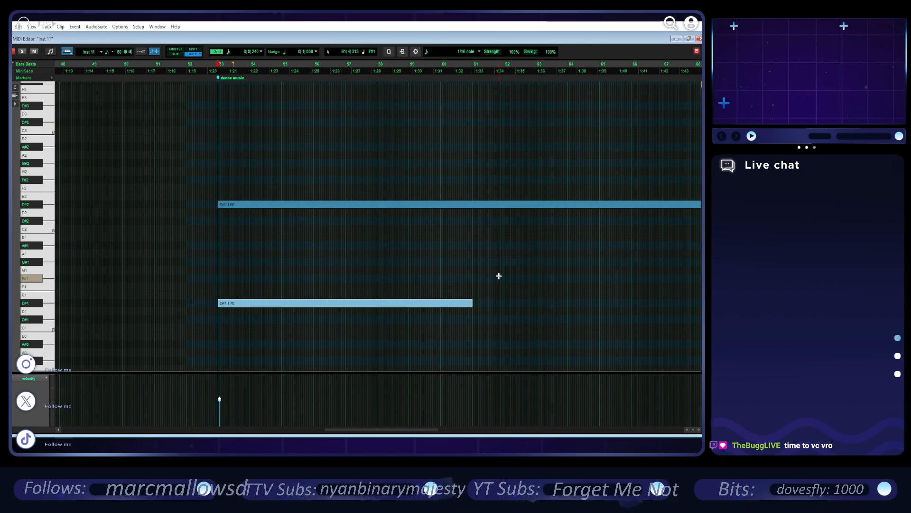
{"action": "scroll", "coordinate": [498, 276], "scroll_direction": "right", "scroll_amount": 3}
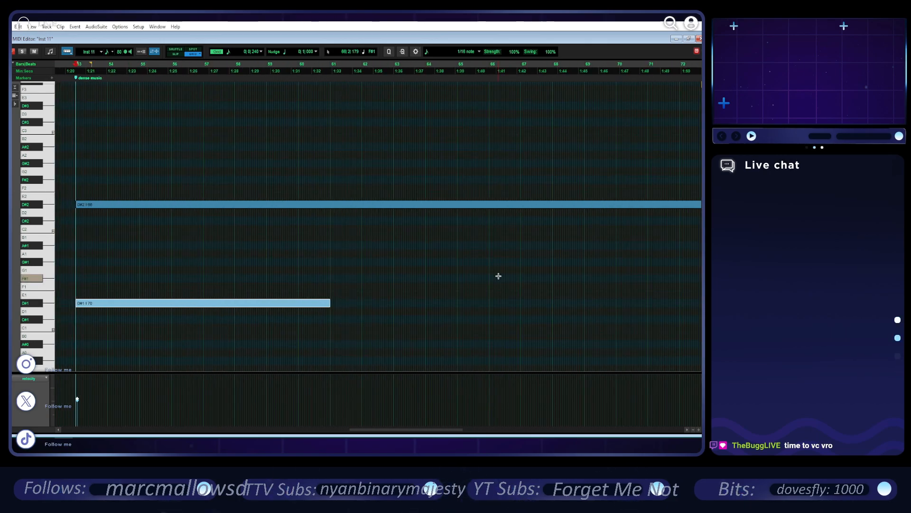
{"action": "scroll", "coordinate": [497, 276], "scroll_direction": "down", "scroll_amount": 3}
{"action": "key", "text": "ctrl+d"}
{"action": "key", "text": "ctrl+d"}
{"action": "key", "text": "ctrl+d"}
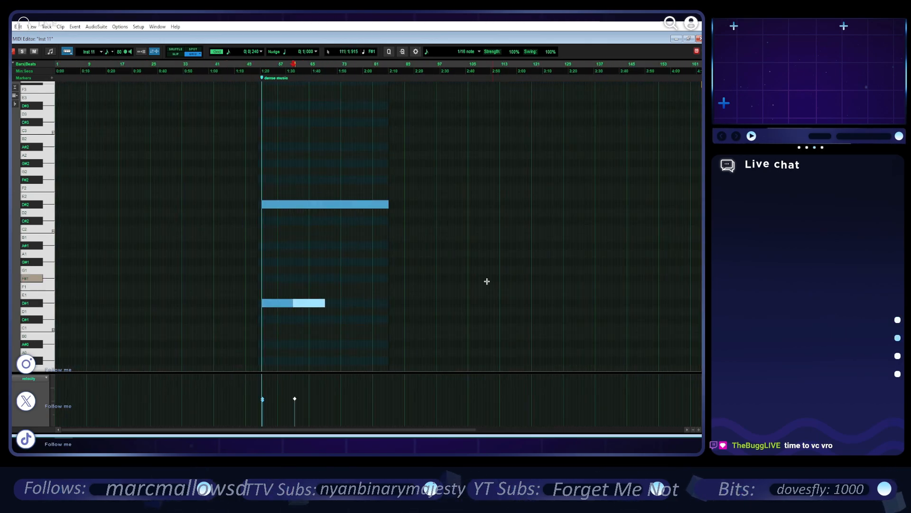
{"action": "scroll", "coordinate": [363, 315], "scroll_direction": "up", "scroll_amount": 2}
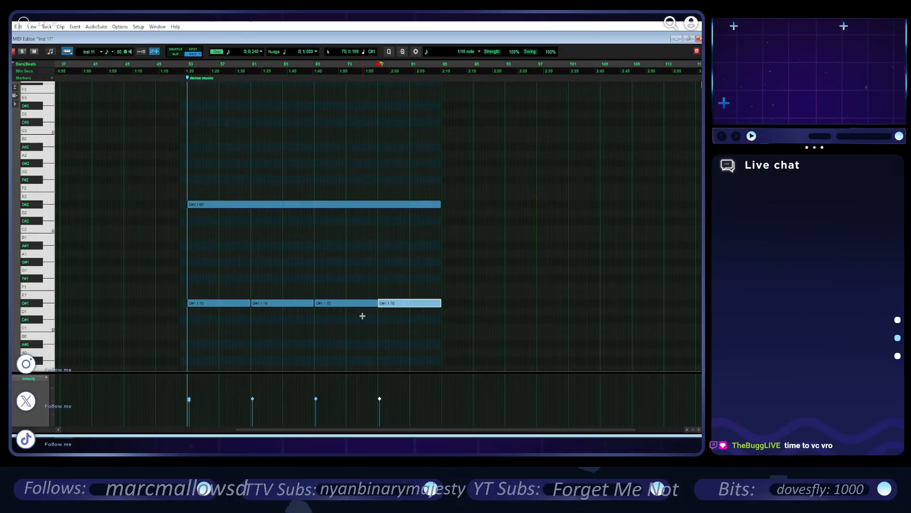
{"action": "left_click", "coordinate": [690, 39]}
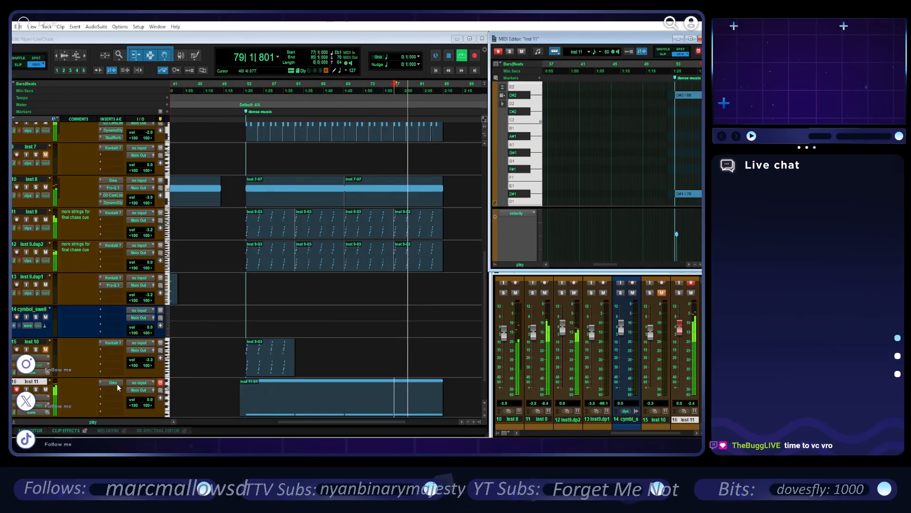
- Select the four Inst 2 clips from bar 53 to 85 and duplicate their notes directly after, from bar 85
{"action": "scroll", "coordinate": [342, 301], "scroll_direction": "up", "scroll_amount": 8}
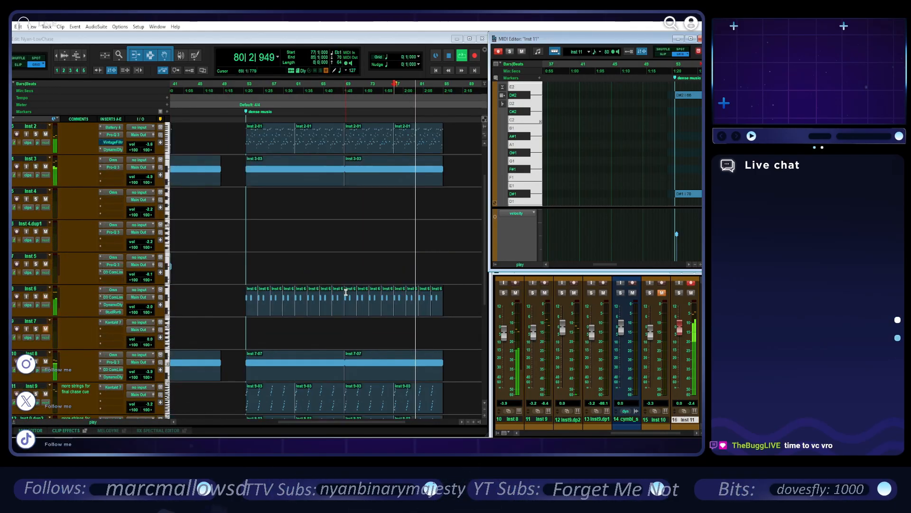
{"action": "scroll", "coordinate": [345, 291], "scroll_direction": "up", "scroll_amount": 2}
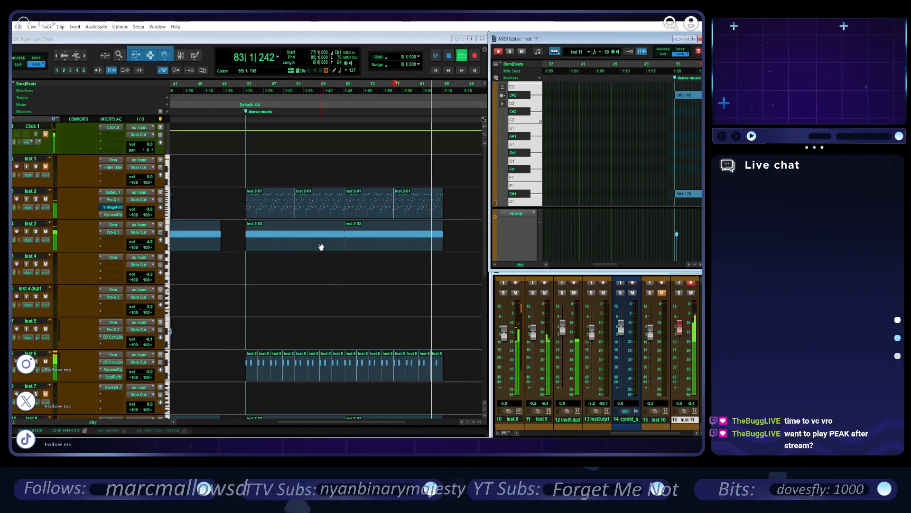
{"action": "left_click", "coordinate": [287, 215], "text": "shift"}
{"action": "left_click", "coordinate": [431, 209]}
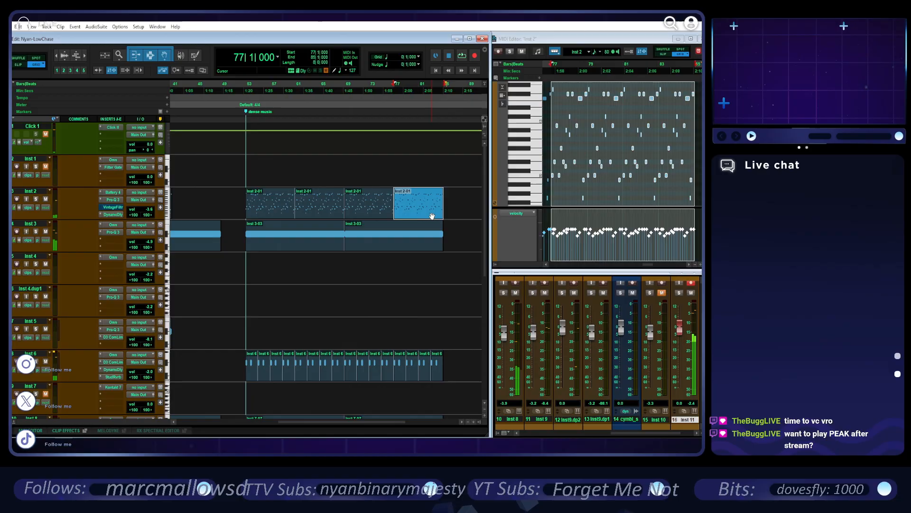
{"action": "left_click", "coordinate": [263, 212], "text": "shift"}
{"action": "left_click", "coordinate": [692, 39]}
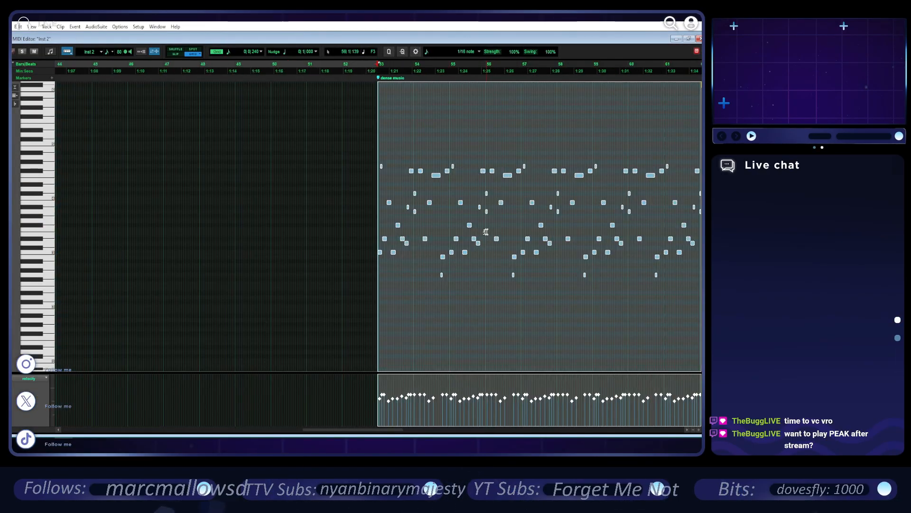
{"action": "scroll", "coordinate": [487, 231], "scroll_direction": "right", "scroll_amount": 3}
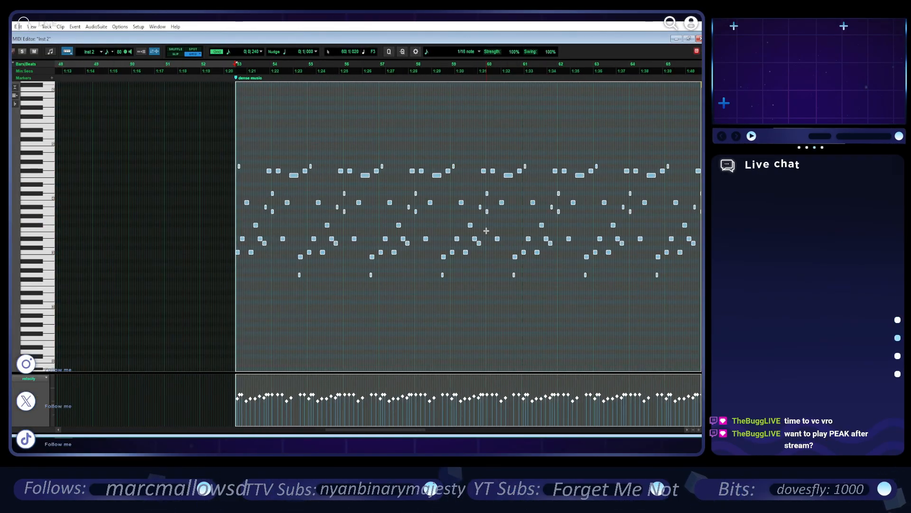
{"action": "key", "text": "ctrl+d"}
{"action": "scroll", "coordinate": [486, 230], "scroll_direction": "down", "scroll_amount": 3}
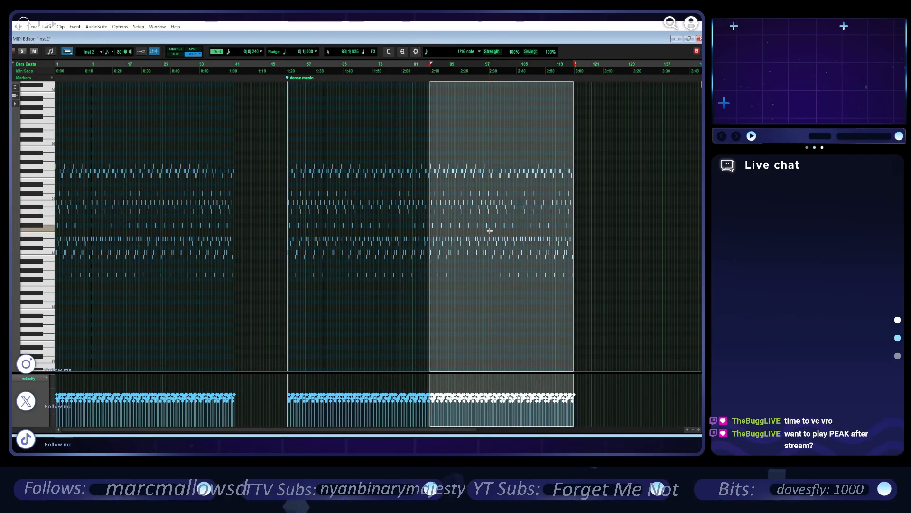
- Transpose the duplicated Inst 2 notes up two semitones and move them back to bar 53 over the originals
{"action": "key", "text": "Up"}
{"action": "key", "text": "Up"}
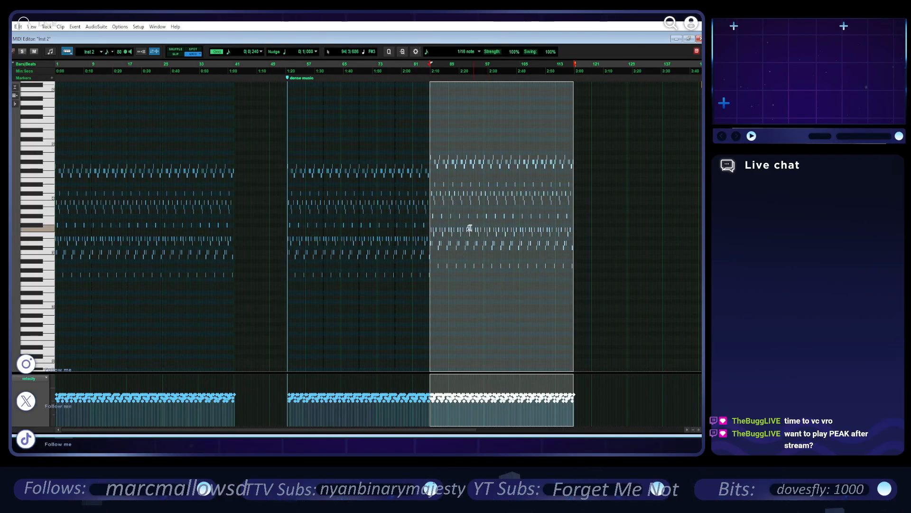
{"action": "scroll", "coordinate": [469, 229], "scroll_direction": "up", "scroll_amount": 1}
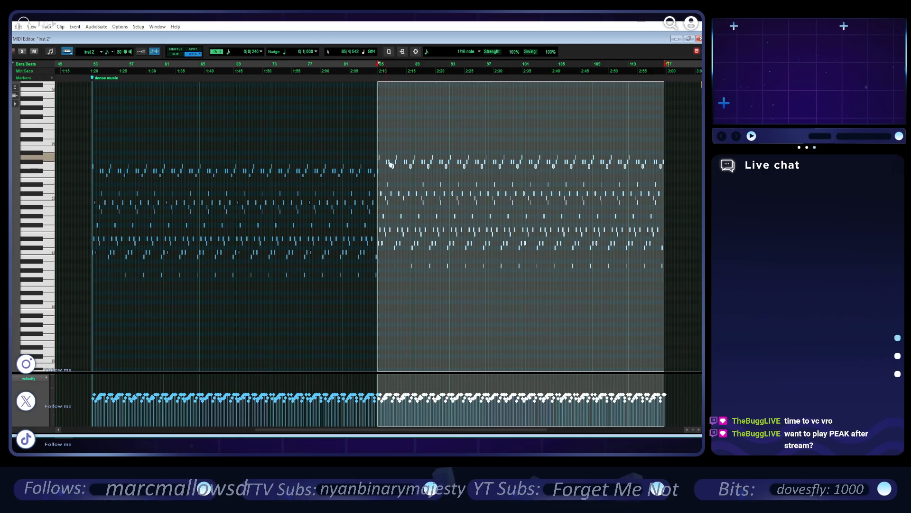
{"action": "left_click_drag", "start_coordinate": [393, 169], "coordinate": [110, 166]}
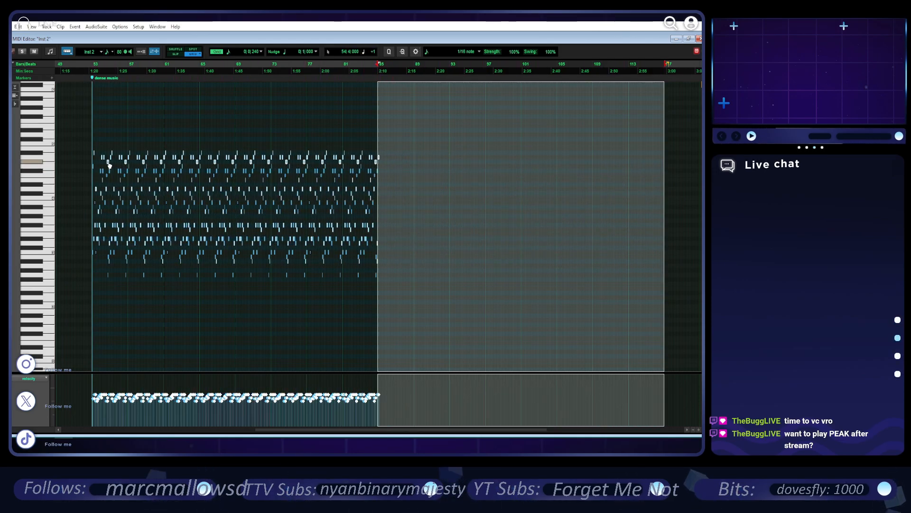
{"action": "left_click", "coordinate": [174, 157]}
{"action": "key", "text": "ctrl+bracketright"}
{"action": "key", "text": "ctrl+bracketright"}
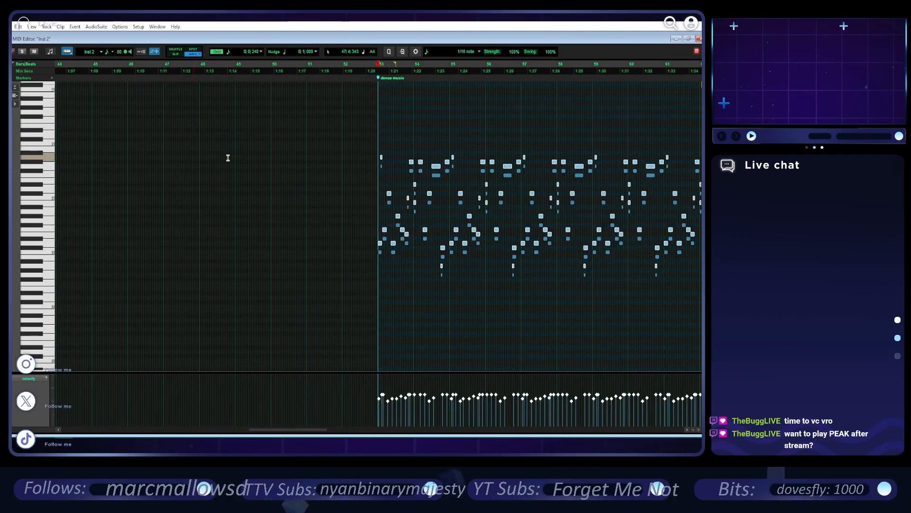
- Try shifting the transposed Inst 2 notes an eighth note later from bar 53 and play the result
{"action": "key", "text": "ctrl+bracketright"}
{"action": "key", "text": "ctrl+bracketright"}
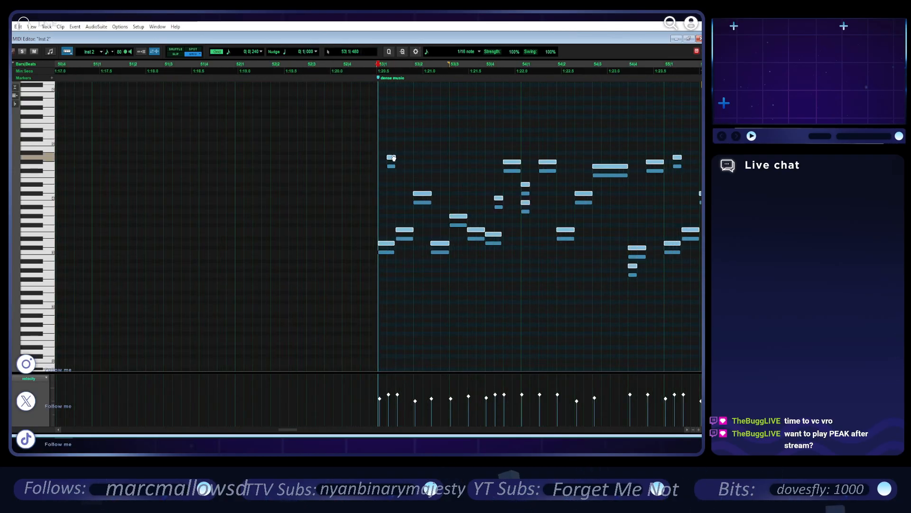
{"action": "left_click_drag", "start_coordinate": [393, 158], "coordinate": [408, 158]}
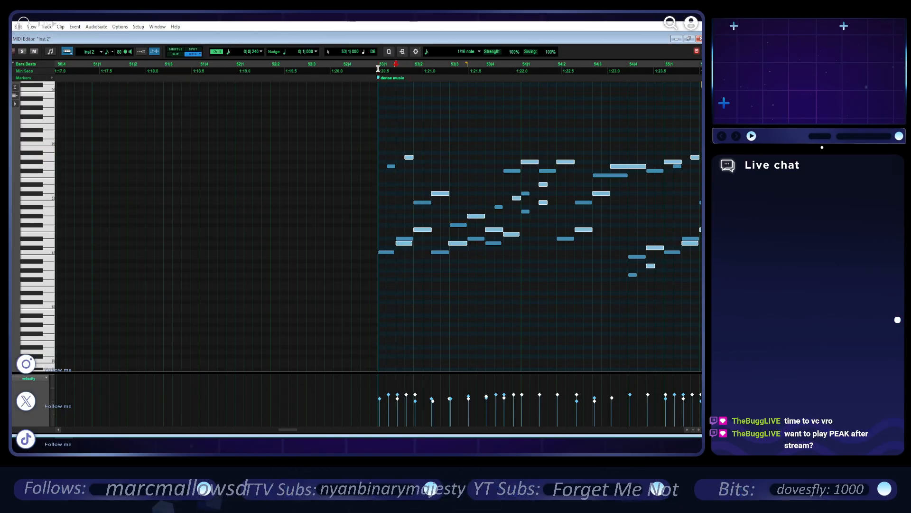
{"action": "key", "text": "space"}
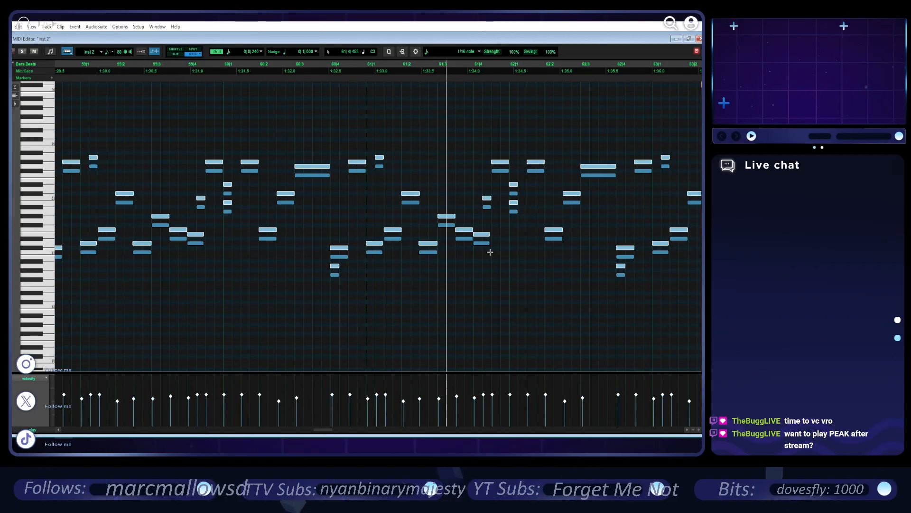
- Play the layered Inst 2 part, return the transposed notes to bars 85–117, and restore the MIDI editor's smaller size
{"action": "key", "text": "r"}
{"action": "key", "text": "r"}
{"action": "key", "text": "r"}
{"action": "key", "text": "r"}
{"action": "key", "text": "r"}
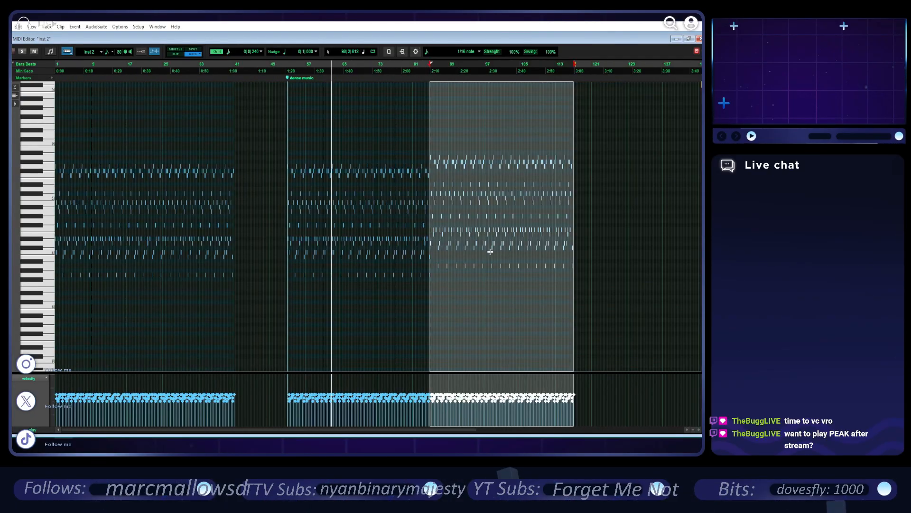
{"action": "key", "text": "space"}
{"action": "left_click", "coordinate": [689, 39]}
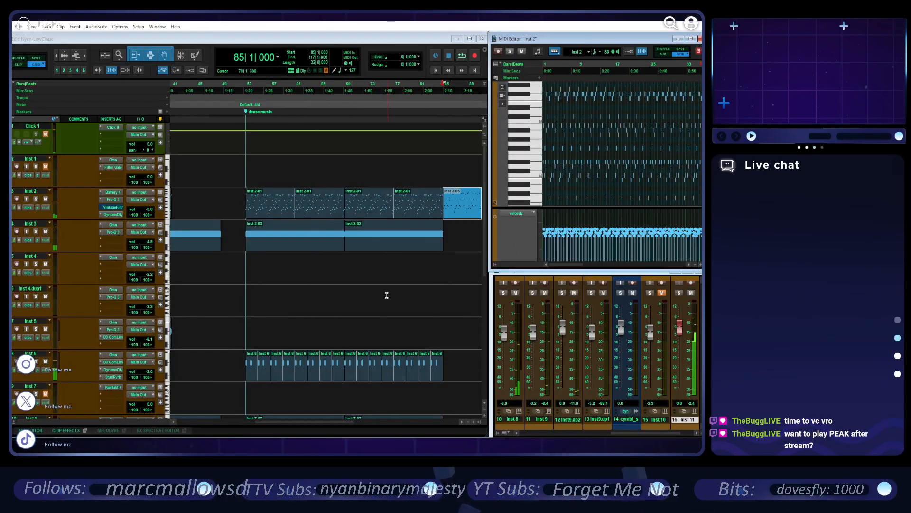
- Add a new instrument track, Inst 12, below Inst 11 and insert Battery 4 (stereo) on it
{"action": "scroll", "coordinate": [237, 275], "scroll_direction": "down", "scroll_amount": 10}
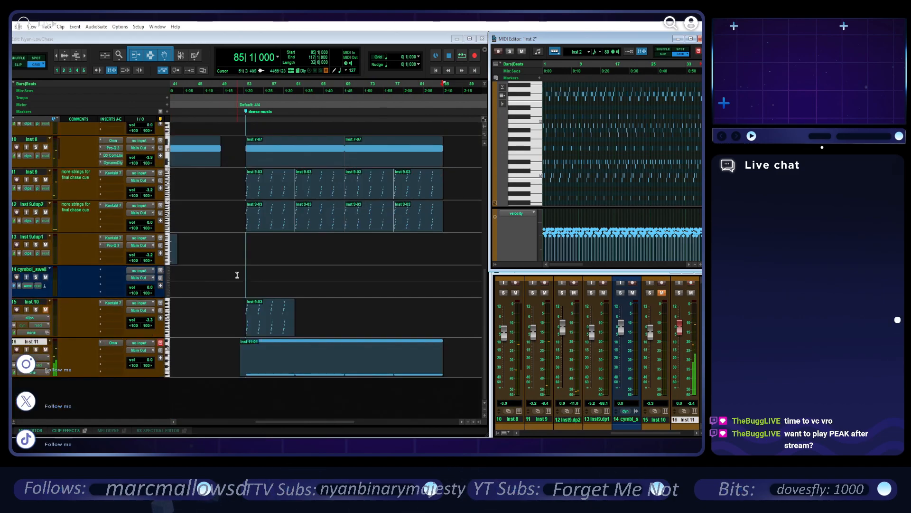
{"action": "double_click", "coordinate": [87, 408]}
{"action": "left_click", "coordinate": [109, 381]}
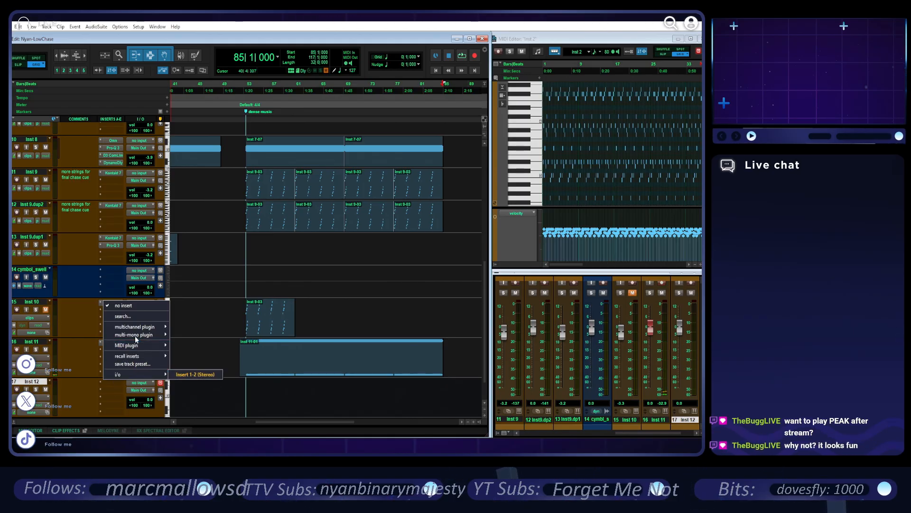
{"action": "mouse_move", "coordinate": [136, 334]}
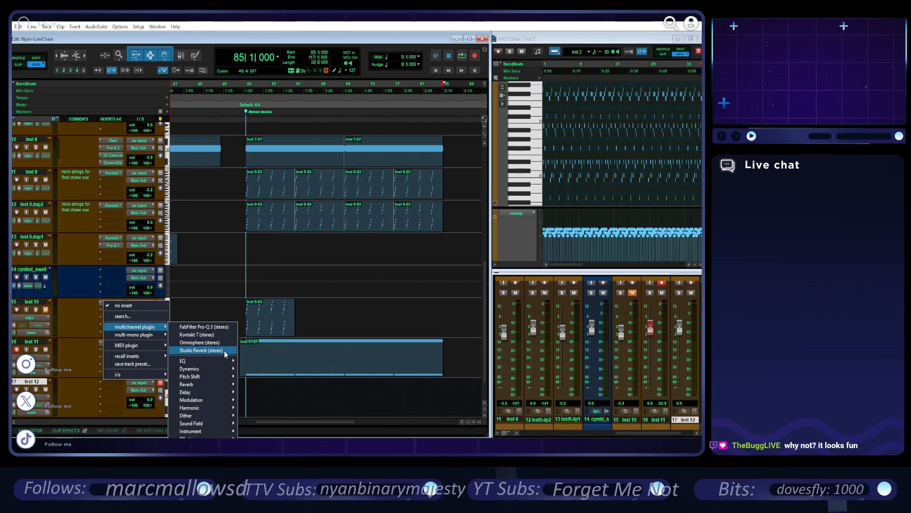
{"action": "mouse_move", "coordinate": [219, 362]}
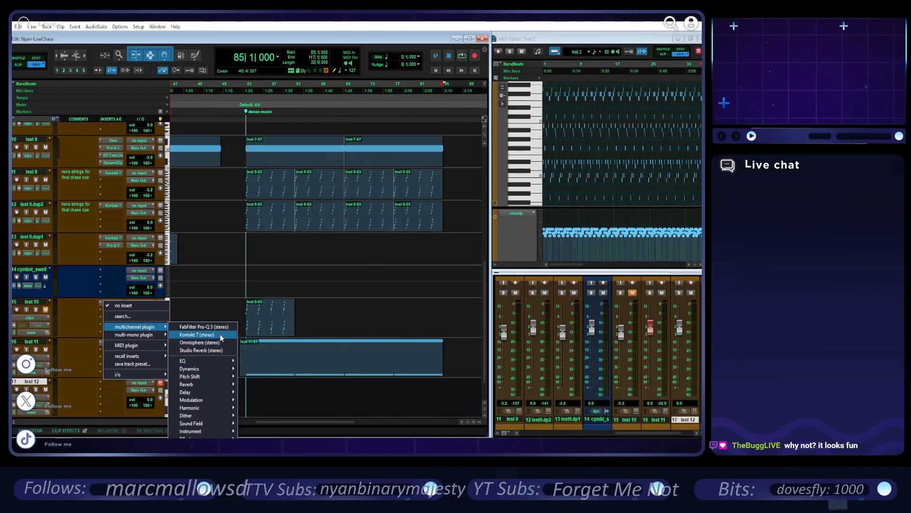
{"action": "mouse_move", "coordinate": [210, 429]}
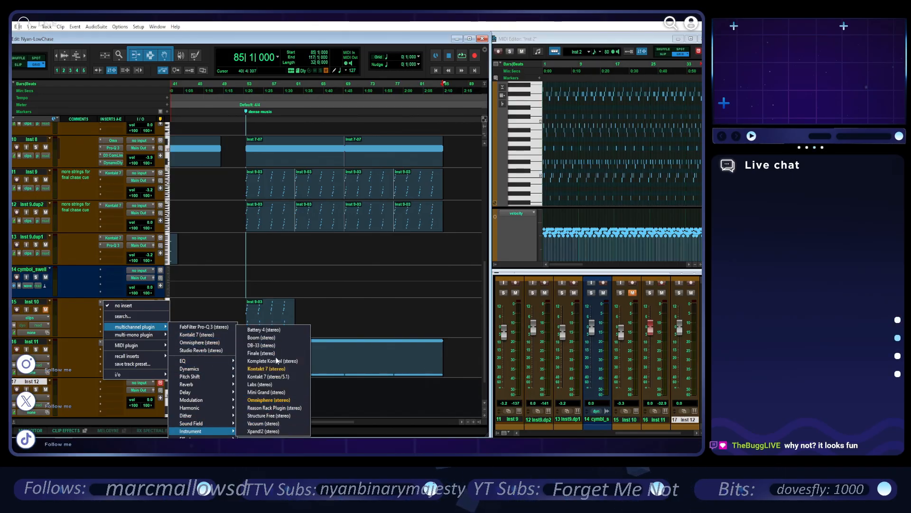
{"action": "left_click", "coordinate": [264, 330]}
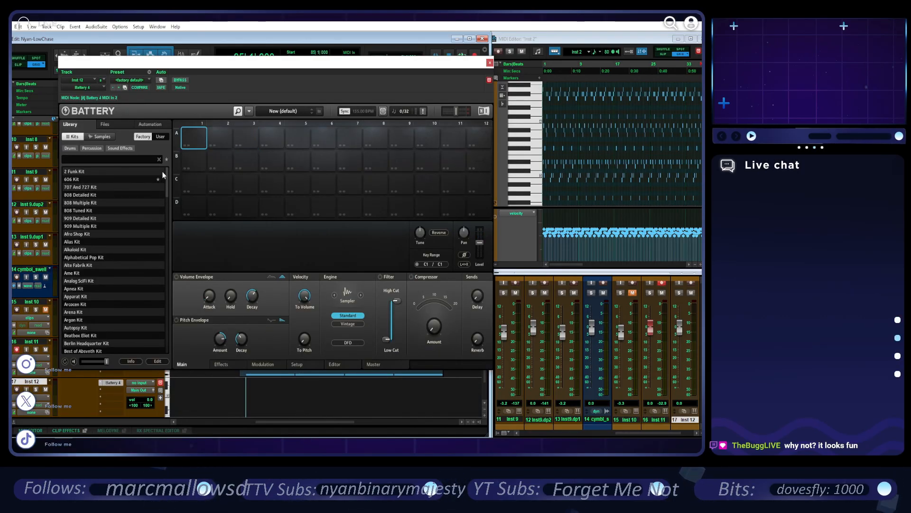
- Filter Battery's factory kits to the favorites and clear the plug-in window from the Edit window
{"action": "scroll", "coordinate": [132, 227], "scroll_direction": "down", "scroll_amount": 7}
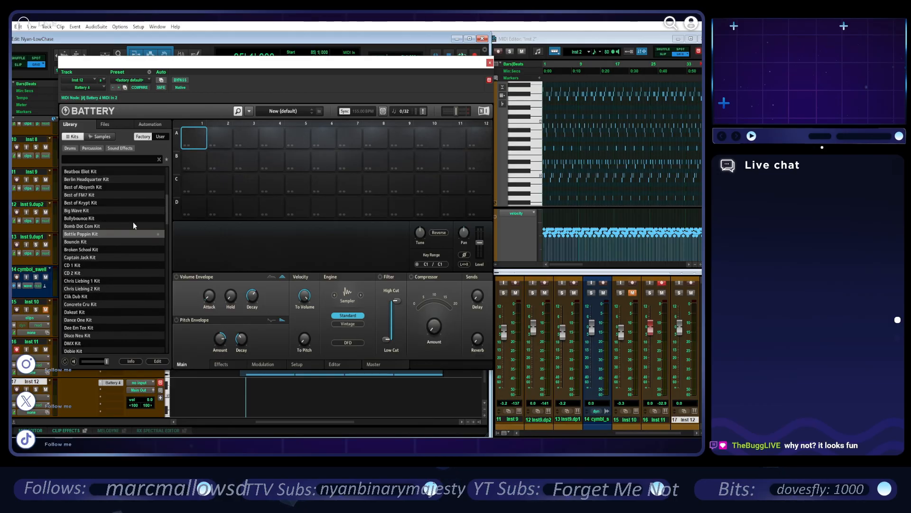
{"action": "left_click", "coordinate": [166, 159]}
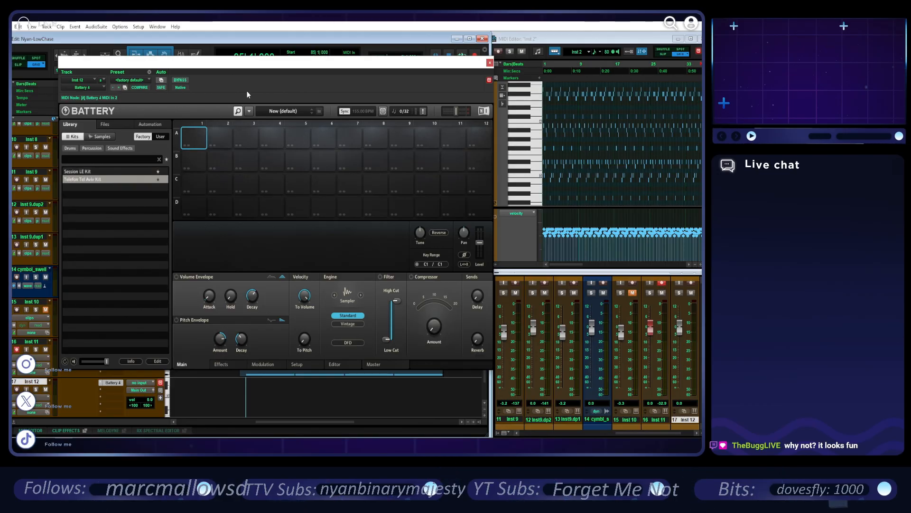
{"action": "left_click_drag", "start_coordinate": [275, 62], "coordinate": [700, 354]}
- Try the transposed Inst 2 clip on the Inst 4 track at bar 85 and play it briefly
{"action": "scroll", "coordinate": [362, 274], "scroll_direction": "up", "scroll_amount": 3}
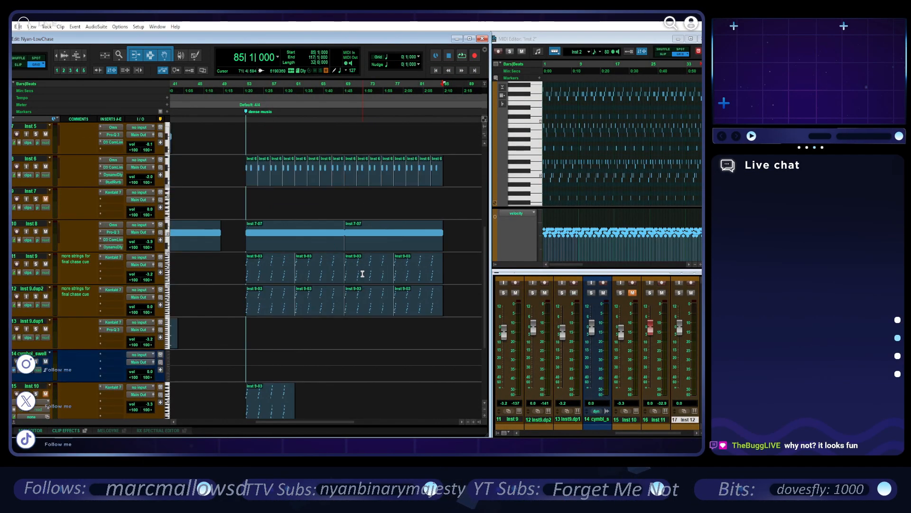
{"action": "scroll", "coordinate": [363, 274], "scroll_direction": "up", "scroll_amount": 6}
{"action": "scroll", "coordinate": [363, 272], "scroll_direction": "right", "scroll_amount": 5}
{"action": "left_click_drag", "start_coordinate": [265, 202], "coordinate": [257, 261]}
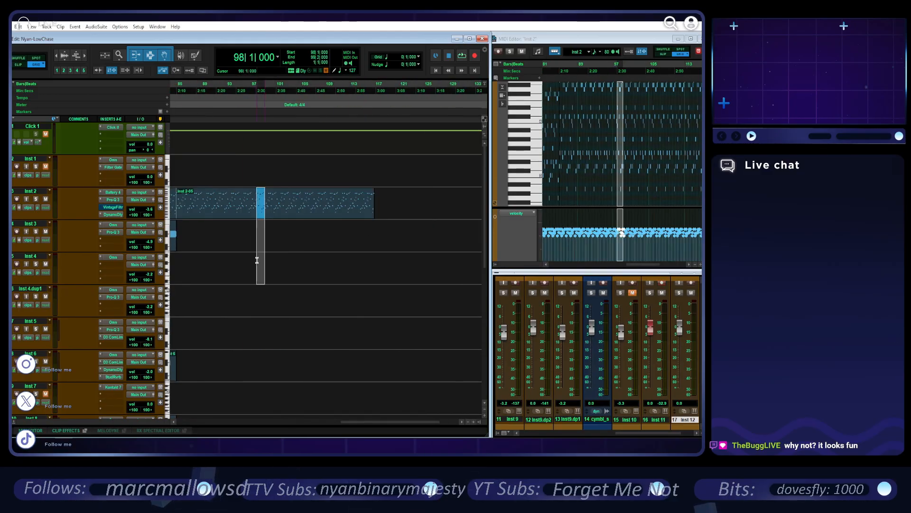
{"action": "left_click_drag", "start_coordinate": [256, 204], "coordinate": [249, 277]}
{"action": "key", "text": "space"}
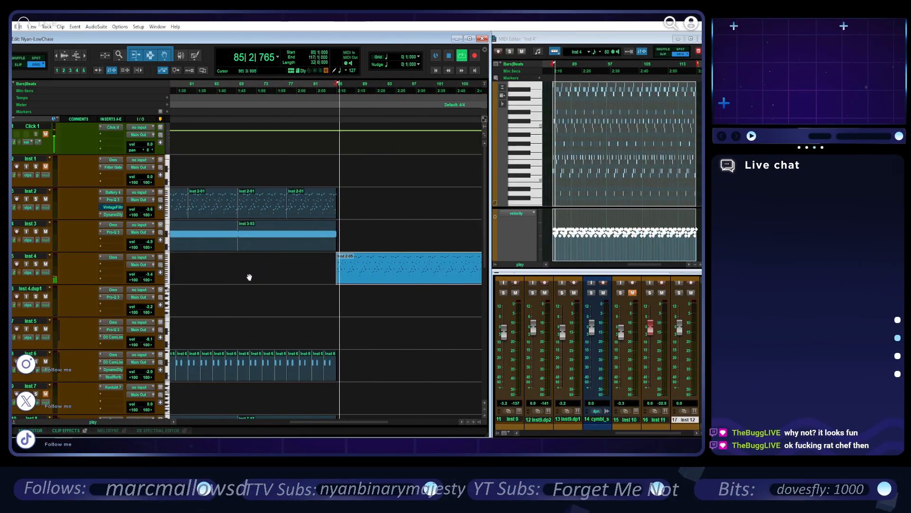
{"action": "key", "text": "space"}
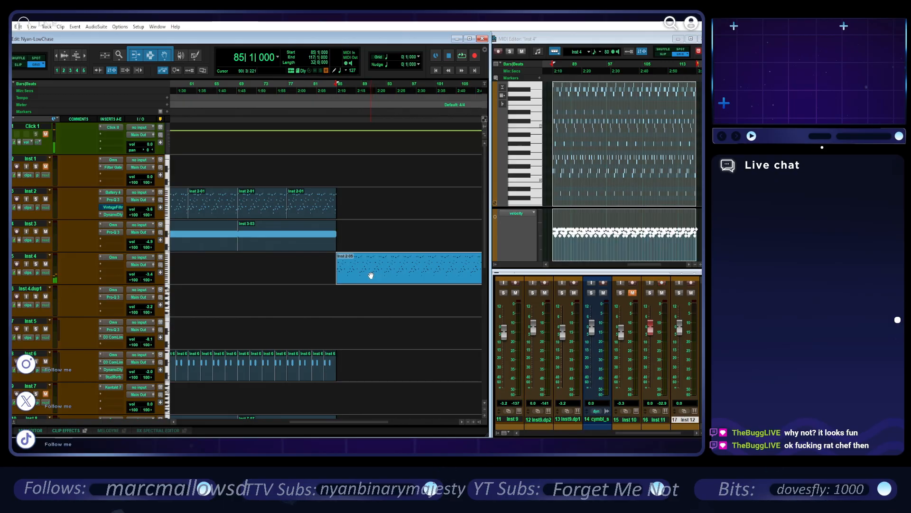
- Move the Inst 12 track directly below Inst 2 and place the transposed clip on it at bar 85
{"action": "scroll", "coordinate": [299, 282], "scroll_direction": "down", "scroll_amount": 10}
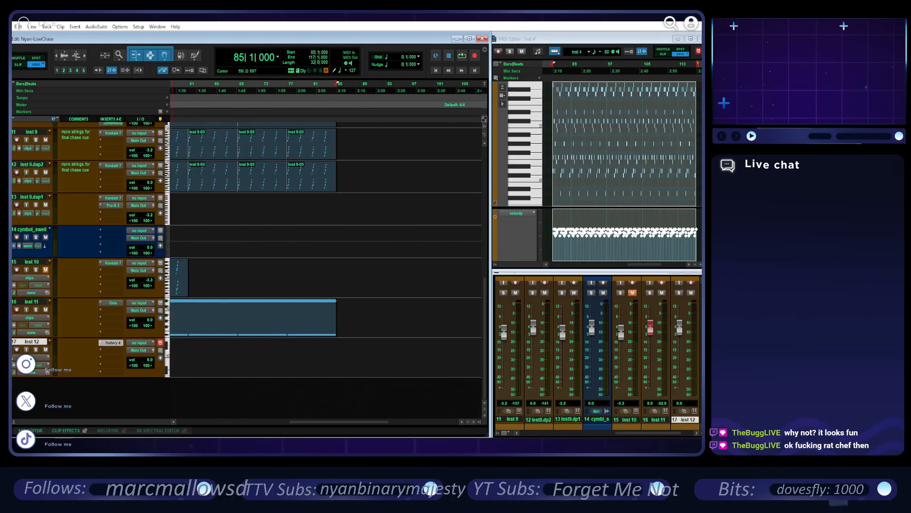
{"action": "scroll", "coordinate": [299, 257], "scroll_direction": "up", "scroll_amount": 10}
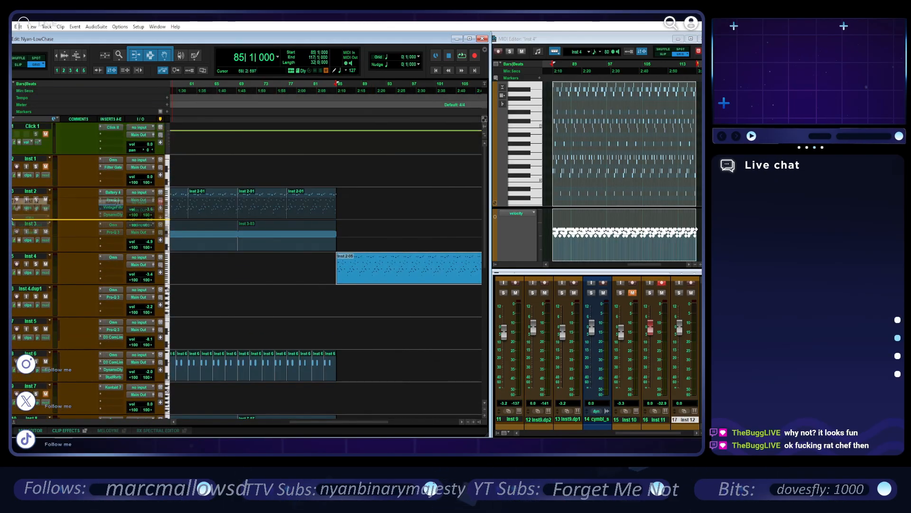
{"action": "left_click_drag", "start_coordinate": [32, 202], "coordinate": [31, 203]}
{"action": "left_click_drag", "start_coordinate": [402, 314], "coordinate": [392, 246]}
{"action": "key", "text": "space"}
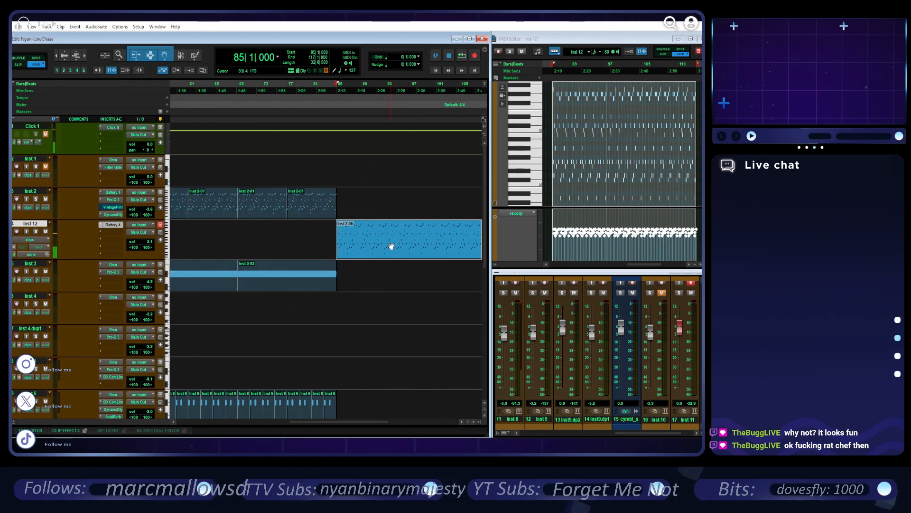
- Move the transposed clip on Inst 12 to start at bar 53 and bring up its notes in the MIDI editor
{"action": "left_click_drag", "start_coordinate": [398, 246], "coordinate": [473, 229]}
{"action": "left_click_drag", "start_coordinate": [493, 230], "coordinate": [258, 245]}
{"action": "key", "text": "r"}
{"action": "key", "text": "r"}
{"action": "key", "text": "t"}
{"action": "key", "text": "t"}
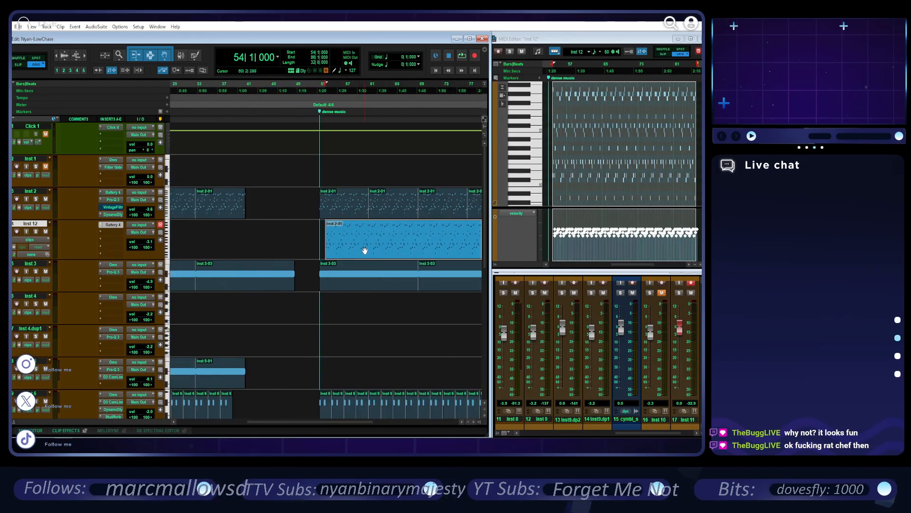
{"action": "left_click_drag", "start_coordinate": [364, 250], "coordinate": [358, 249]}
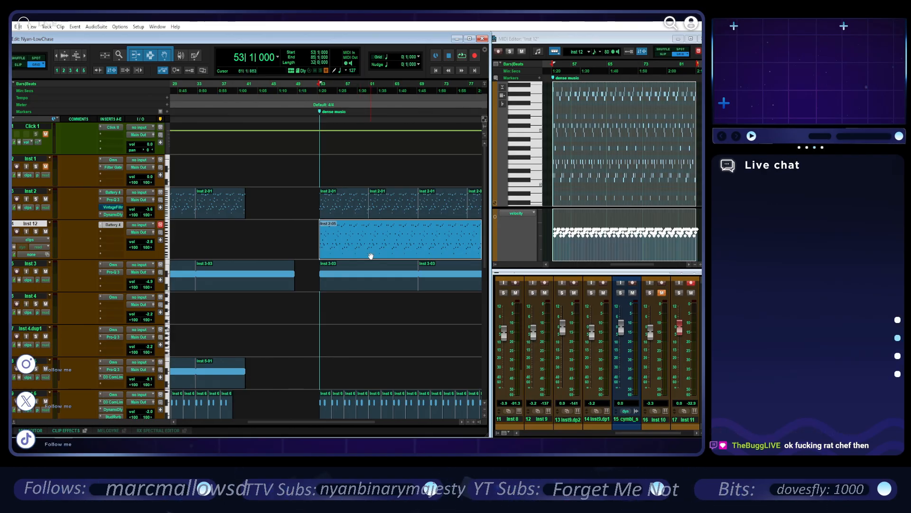
{"action": "scroll", "coordinate": [370, 256], "scroll_direction": "right", "scroll_amount": 5}
{"action": "double_click", "coordinate": [359, 252]}
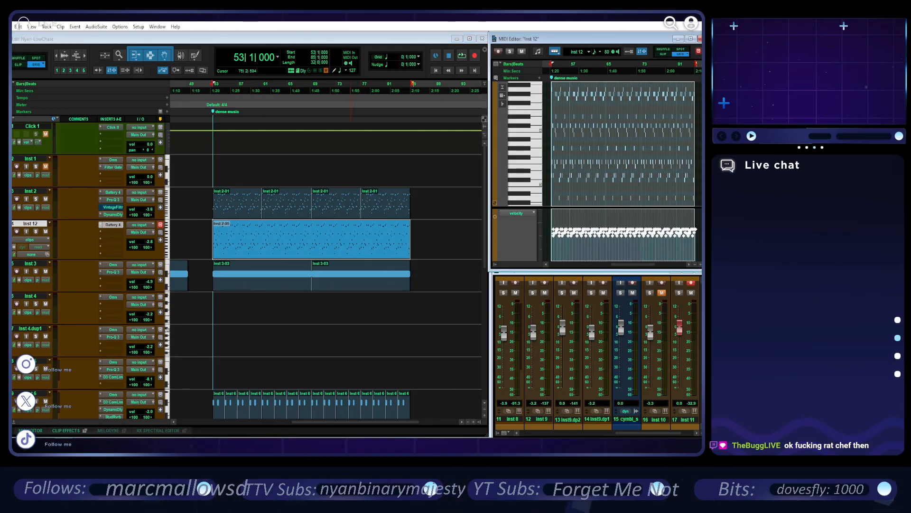
- Switch to Steam, view the Restaurats Demo page in the library, and return to Pro Tools
{"action": "key", "text": "alt+Tab"}
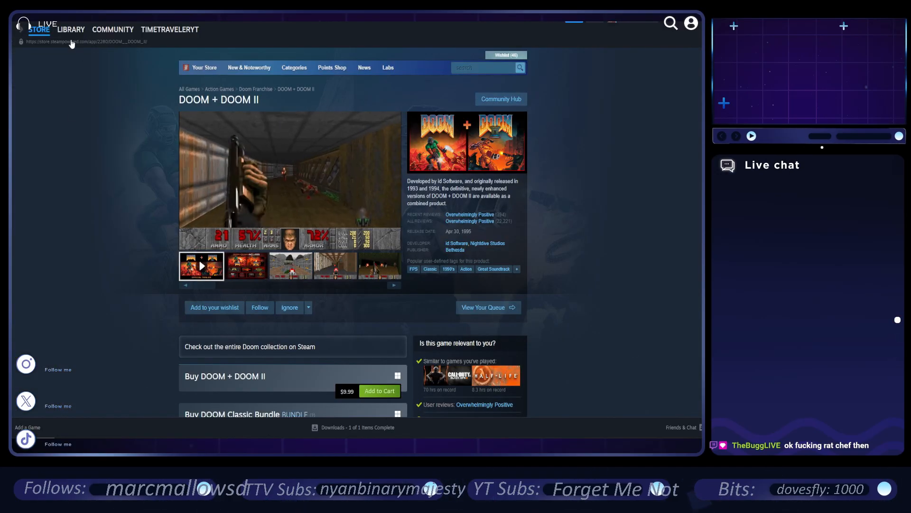
{"action": "left_click", "coordinate": [69, 30]}
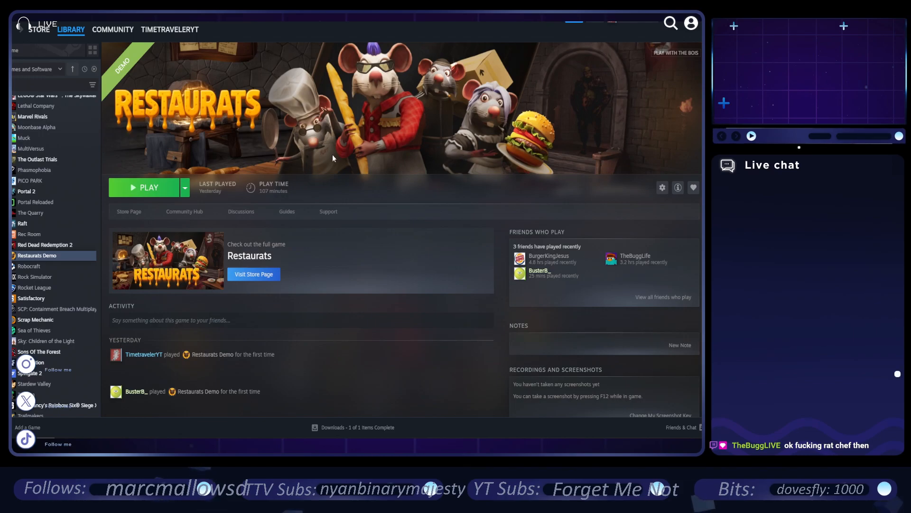
{"action": "key", "text": "alt+Tab"}
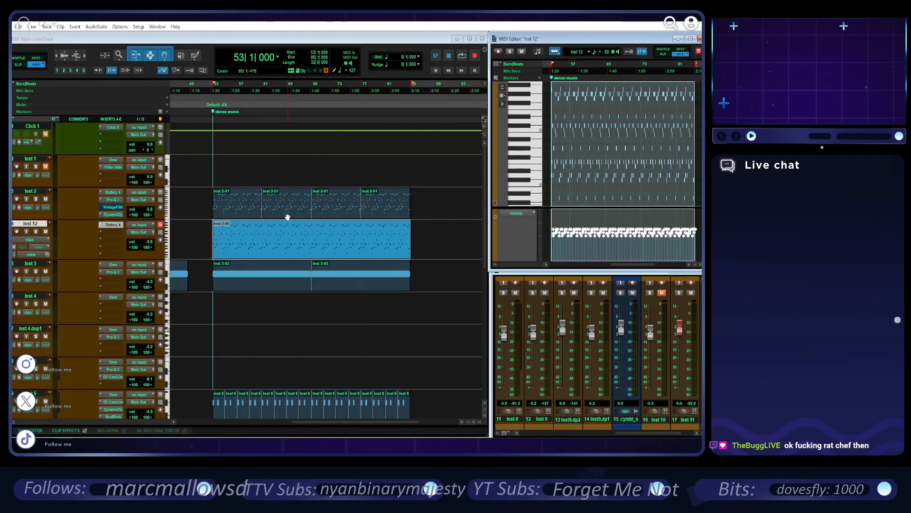
- Play the dense music section from bar 53 to hear Inst 12 layered with Inst 2
{"action": "key", "text": "space"}
{"action": "key", "text": "ctrl+]"}
{"action": "key", "text": "ctrl+]"}
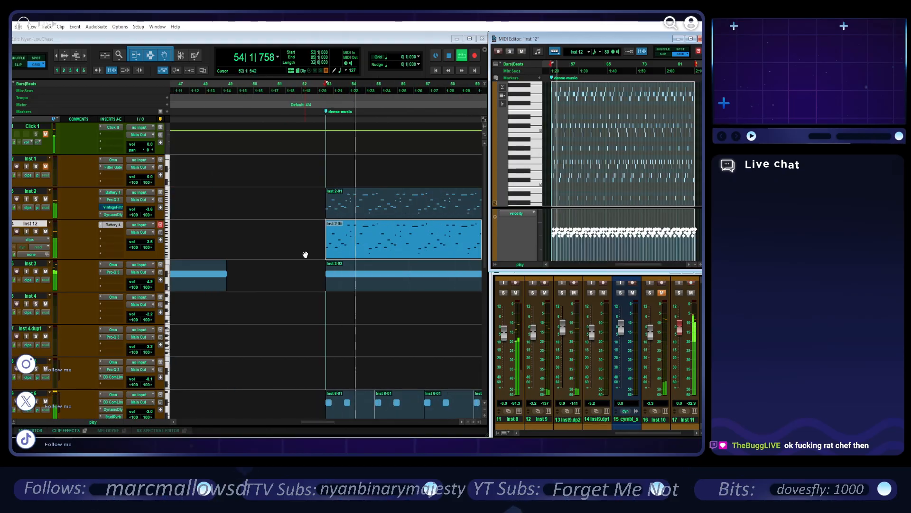
{"action": "scroll", "coordinate": [306, 255], "scroll_direction": "right", "scroll_amount": 2}
{"action": "left_click", "coordinate": [320, 251]}
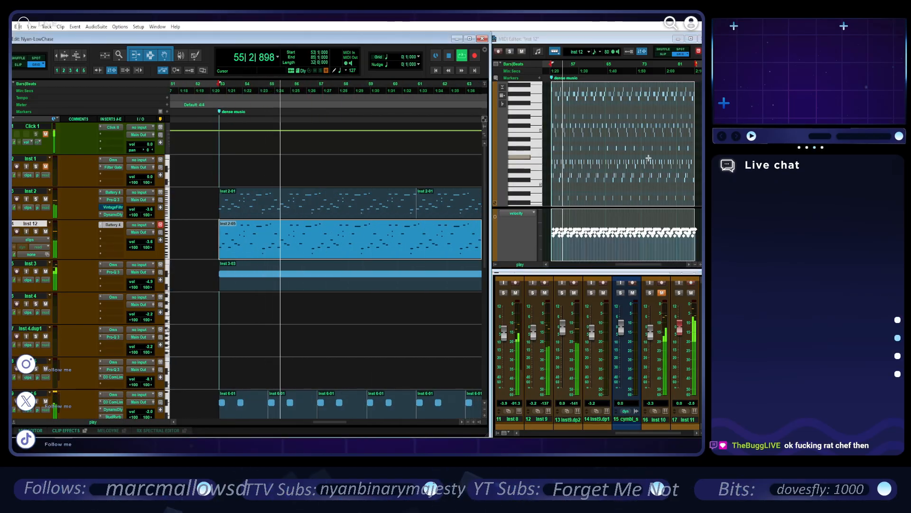
{"action": "scroll", "coordinate": [648, 158], "scroll_direction": "up", "scroll_amount": 2}
{"action": "key", "text": "space"}
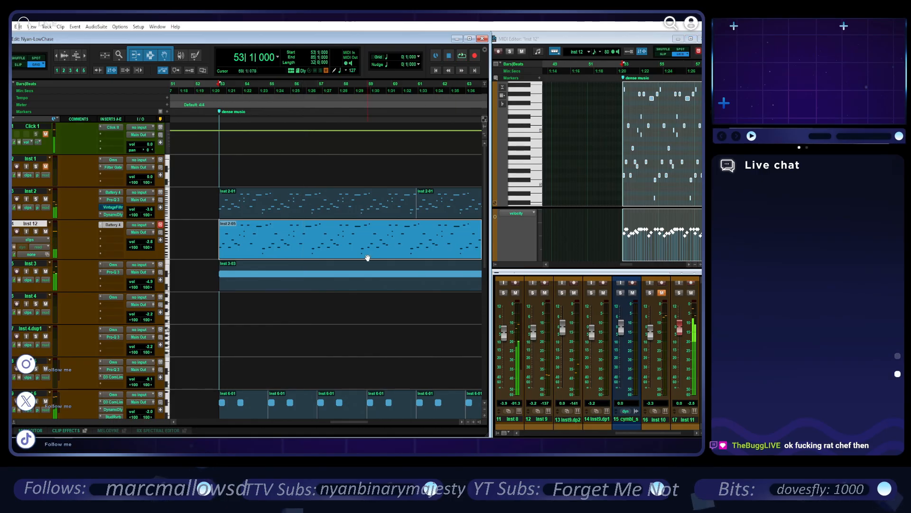
- Maximize the MIDI editor and transpose all selected Inst 12 notes down three semitones, auditioning them from bar 53
{"action": "left_click", "coordinate": [691, 39]}
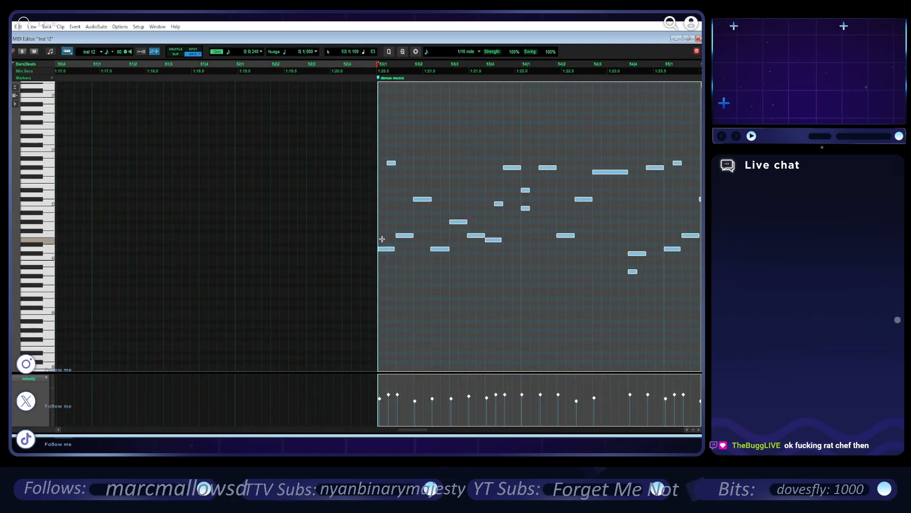
{"action": "key", "text": "super+Down"}
{"action": "key", "text": "super+Down"}
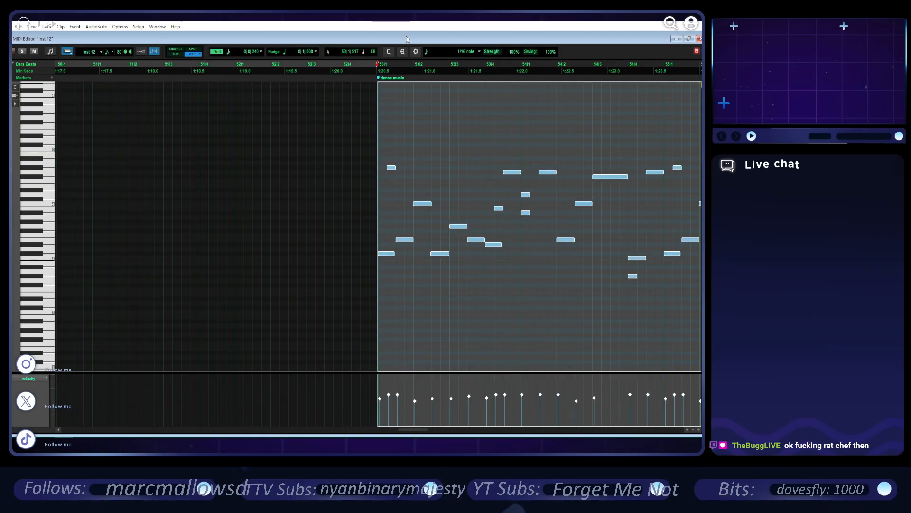
{"action": "key", "text": "space"}
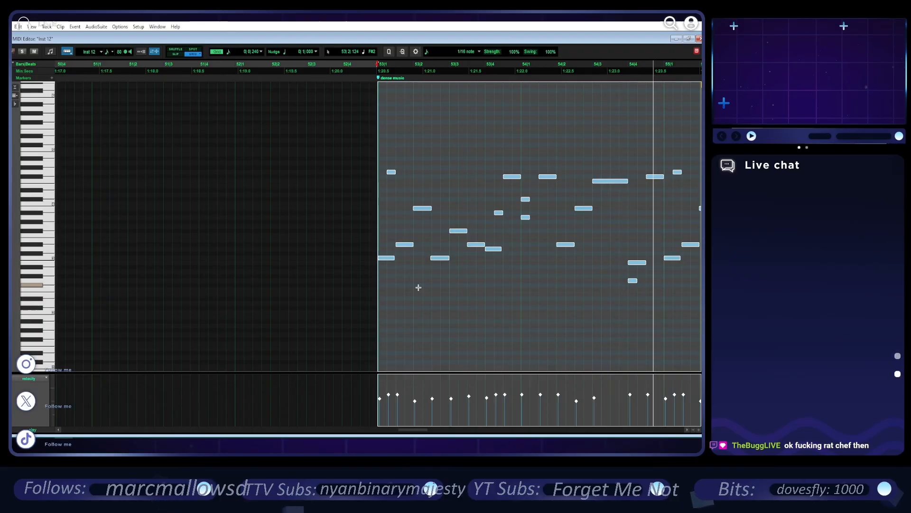
{"action": "key", "text": "super+Down"}
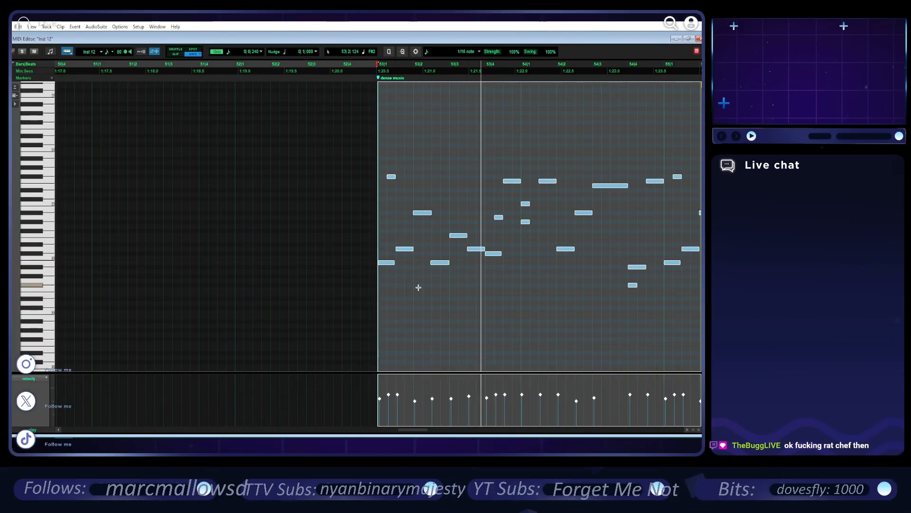
- Try the selected Inst 12 notes one octave lower, then transpose them up two octaves
{"action": "key", "text": "shift+super+Down"}
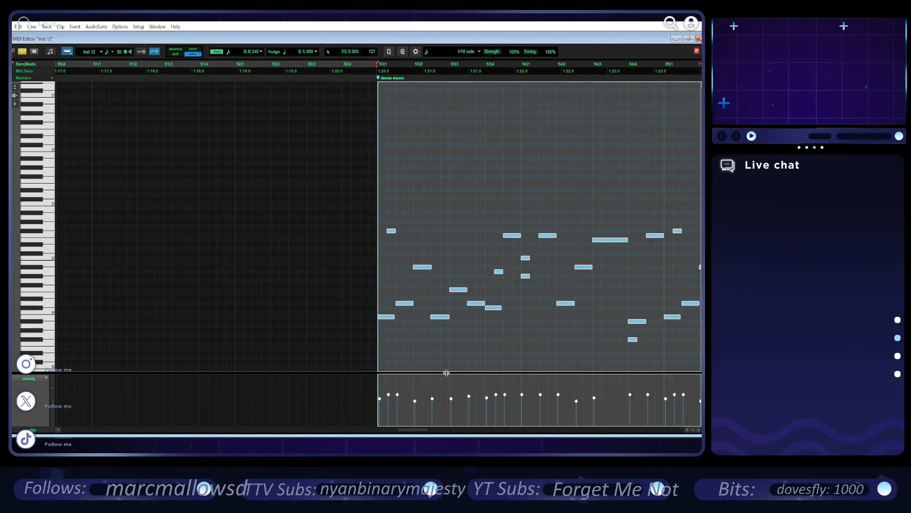
{"action": "key", "text": "shift+super+Up"}
{"action": "key", "text": "shift+super+Up"}
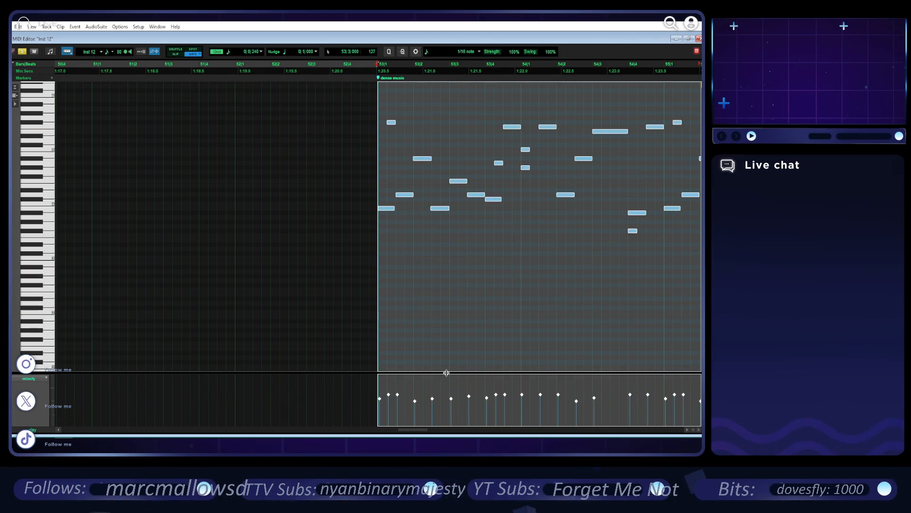
- Transpose the selected Inst 12 notes up one octave, shift them right by an eighth note, and restore the MIDI editor's size
{"action": "key", "text": "shift+super+Up"}
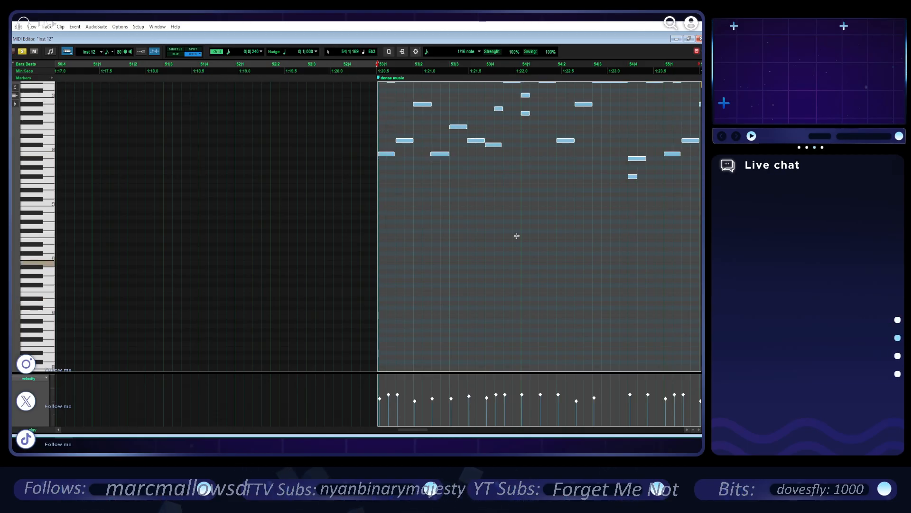
{"action": "left_click_drag", "start_coordinate": [389, 156], "coordinate": [411, 155]}
{"action": "left_click", "coordinate": [395, 155]}
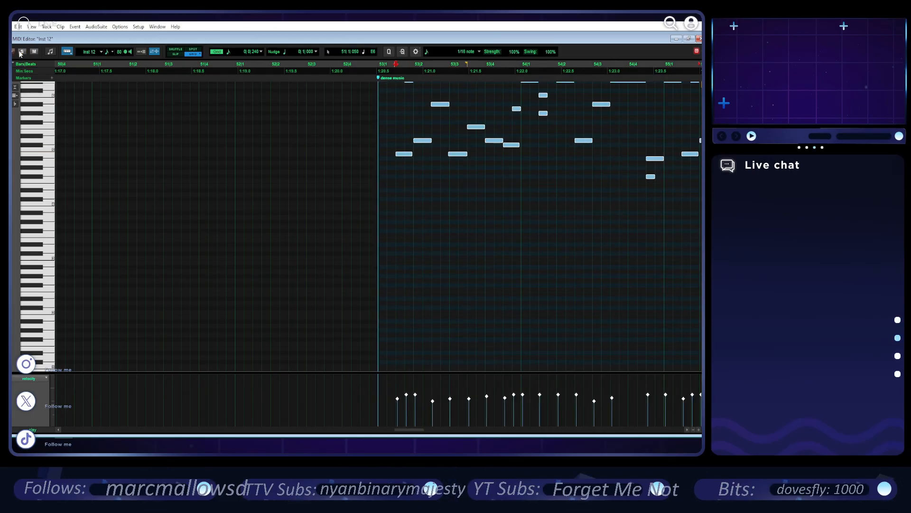
{"action": "scroll", "coordinate": [481, 321], "scroll_direction": "up", "scroll_amount": 5}
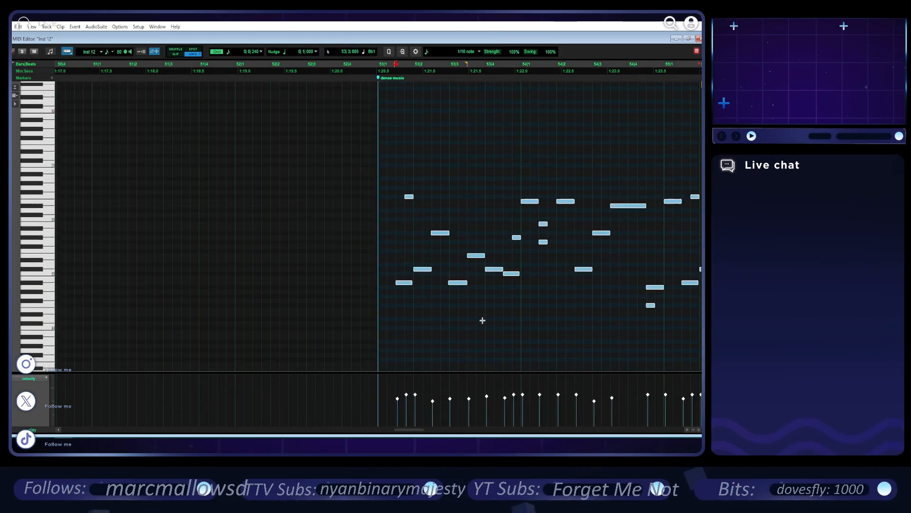
{"action": "scroll", "coordinate": [479, 181], "scroll_direction": "right", "scroll_amount": 5}
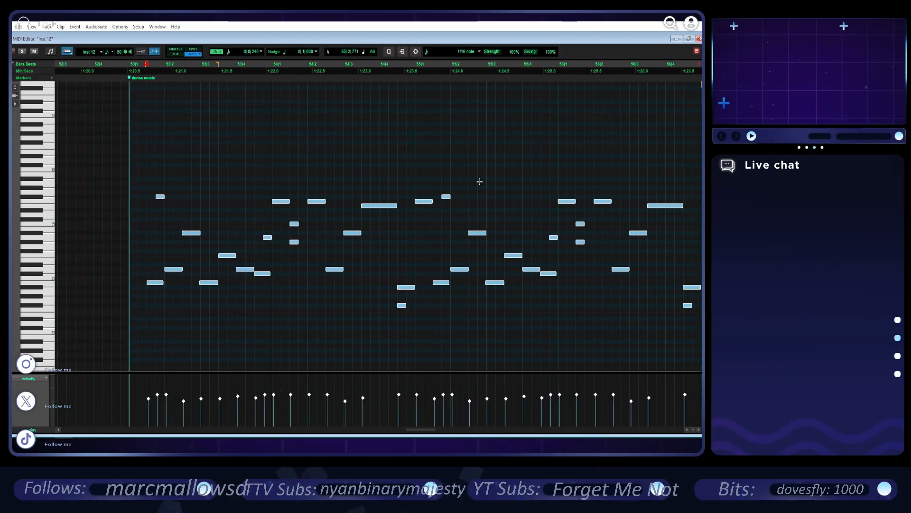
{"action": "left_click", "coordinate": [689, 39]}
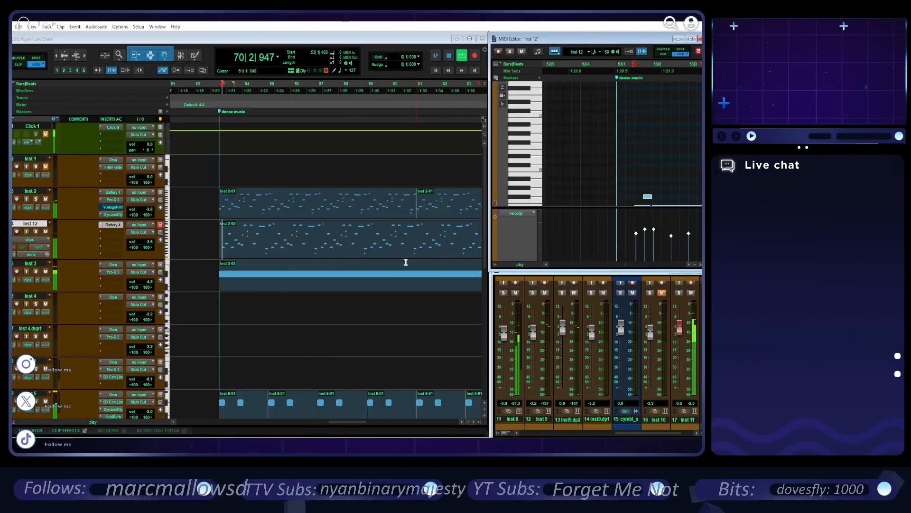
- Solo Inst 9.dup2 and set its volume to -2.0 during playback, then unsolo it
{"action": "key", "text": "space"}
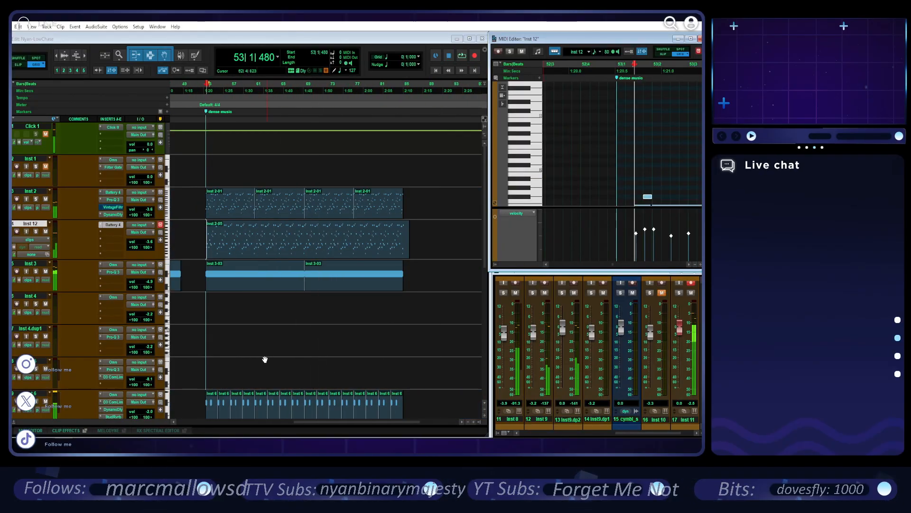
{"action": "scroll", "coordinate": [252, 341], "scroll_direction": "down", "scroll_amount": 3}
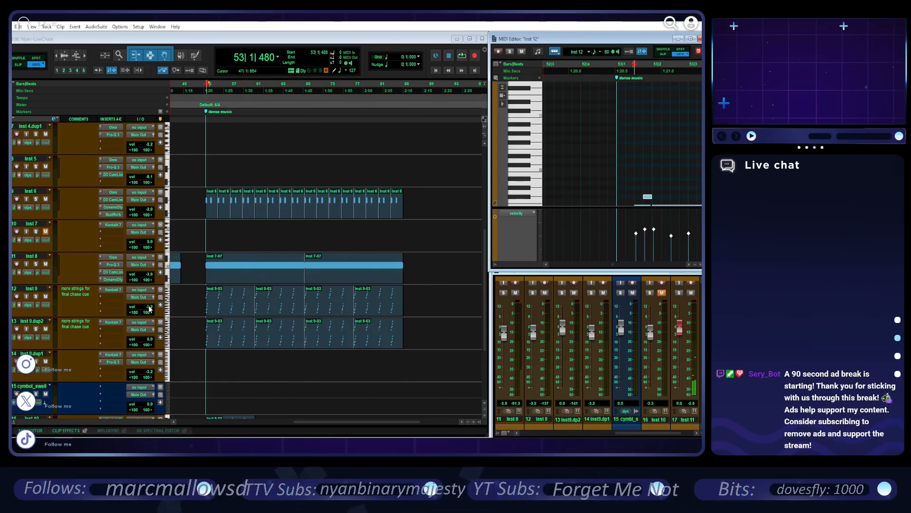
{"action": "left_click", "coordinate": [37, 329]}
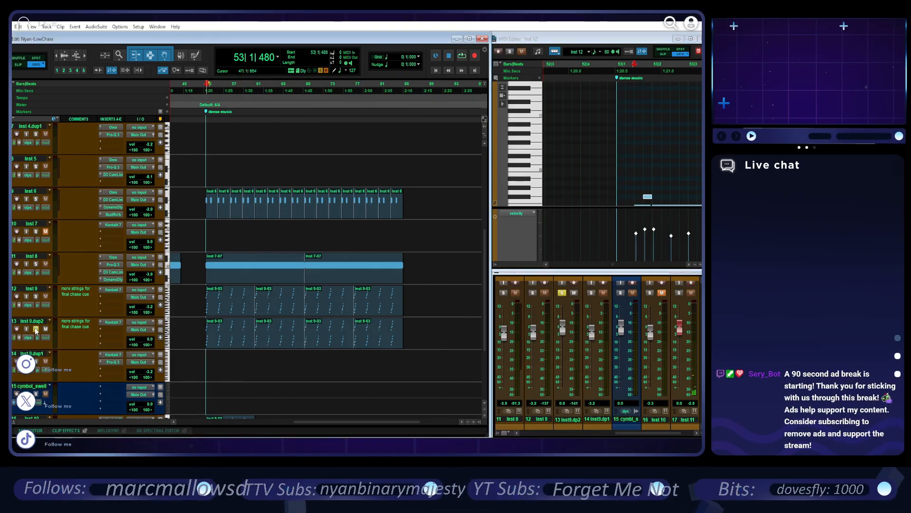
{"action": "key", "text": "space"}
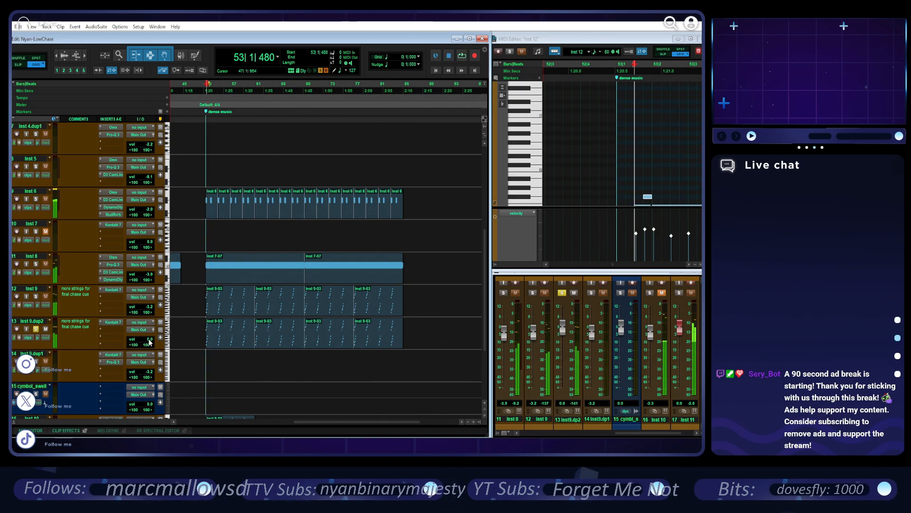
{"action": "left_click", "coordinate": [36, 329]}
- Play from just before bar 53 and set the Inst 11 volume to -5.9
{"action": "left_click", "coordinate": [206, 92]}
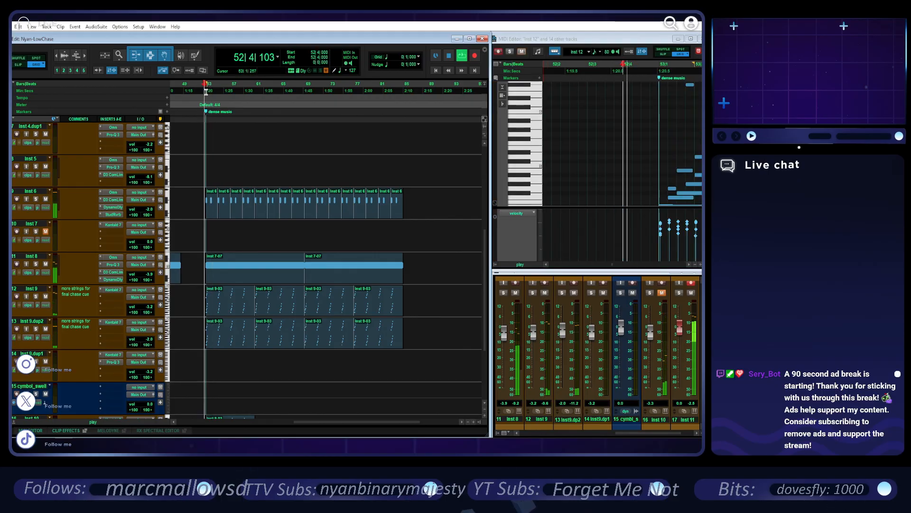
{"action": "scroll", "coordinate": [184, 261], "scroll_direction": "down", "scroll_amount": 3}
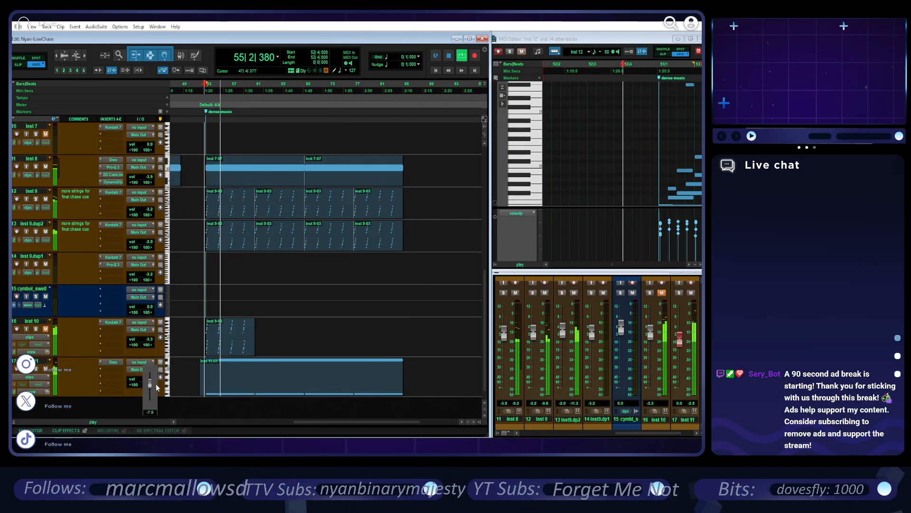
{"action": "left_click_drag", "start_coordinate": [153, 383], "coordinate": [153, 382]}
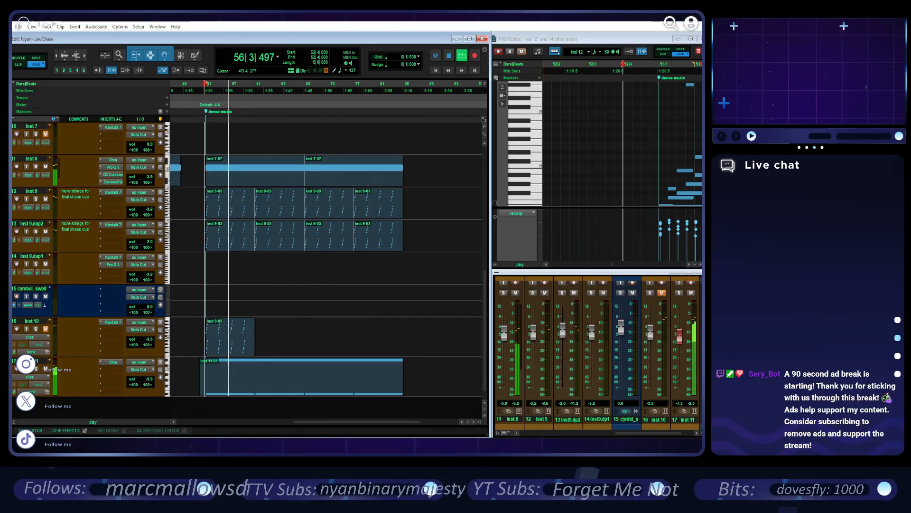
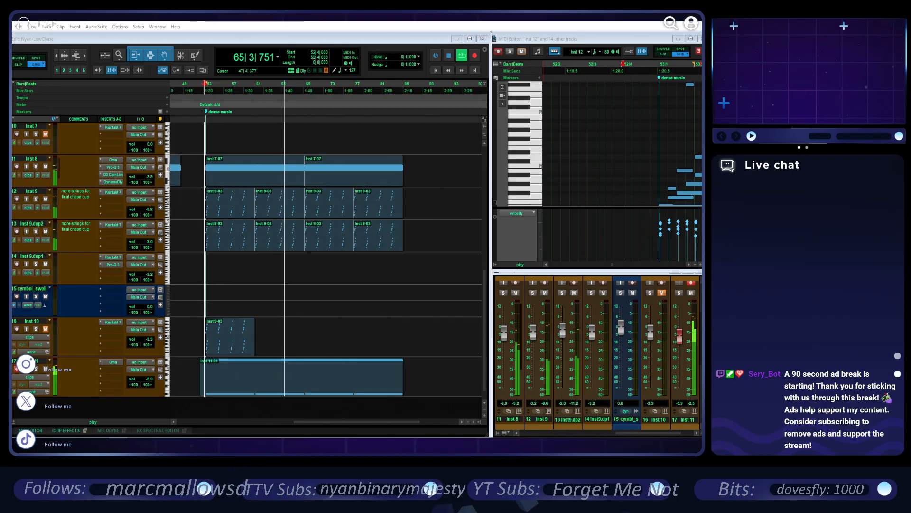
{"action": "key", "text": "space"}
- Open Battery 4 on Inst 12, filter the factory drum kits to Digital Drum Kit, and load Alphabetical Pop Kit
{"action": "scroll", "coordinate": [354, 246], "scroll_direction": "up", "scroll_amount": 9}
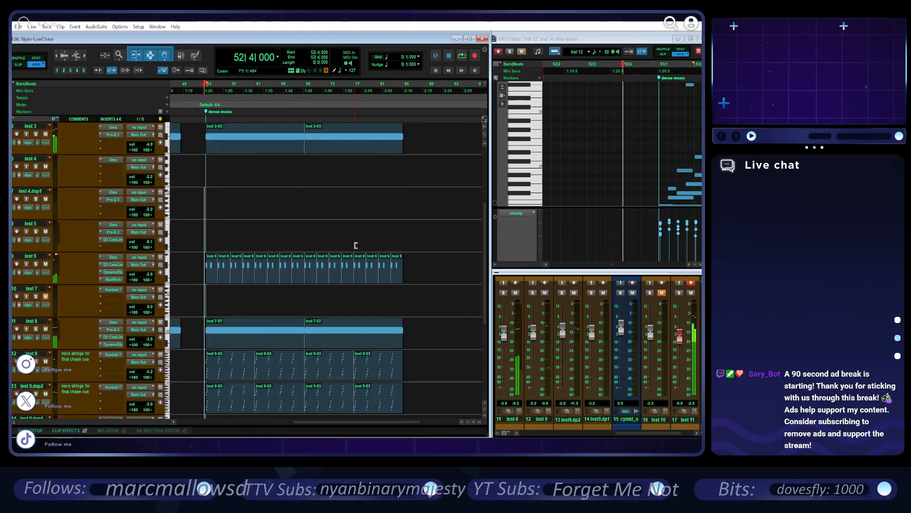
{"action": "left_click", "coordinate": [309, 249]}
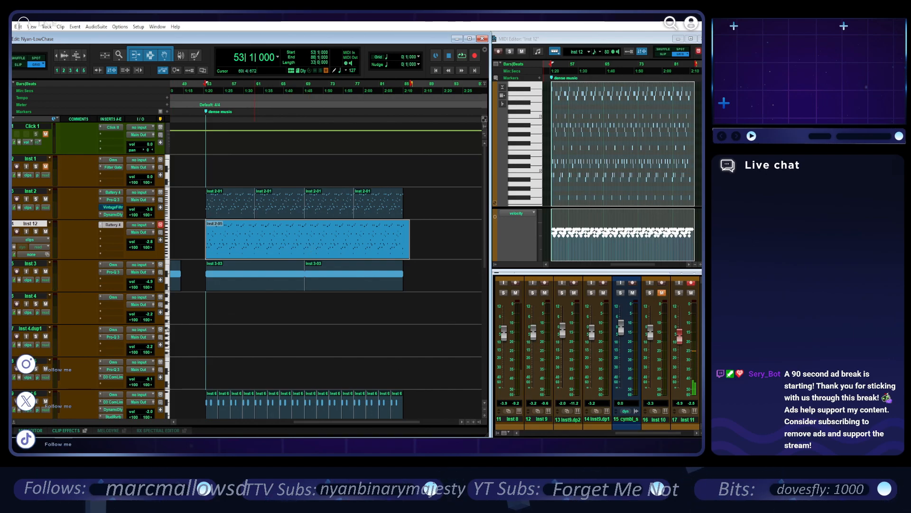
{"action": "left_click_drag", "start_coordinate": [331, 220], "coordinate": [203, 82]}
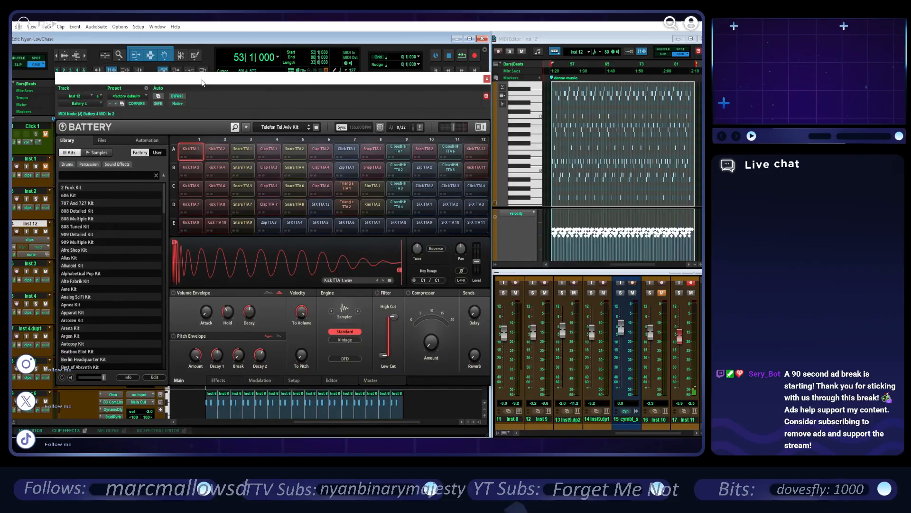
{"action": "left_click", "coordinate": [89, 164]}
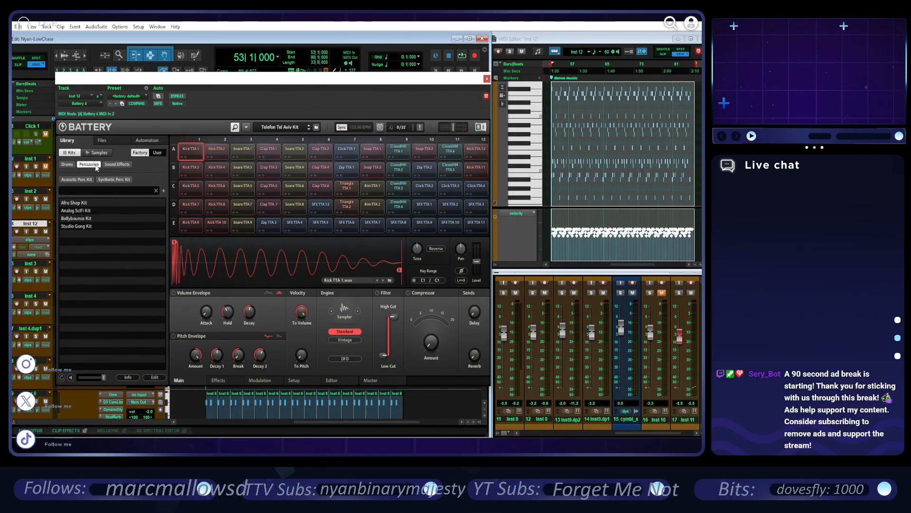
{"action": "left_click", "coordinate": [95, 164]}
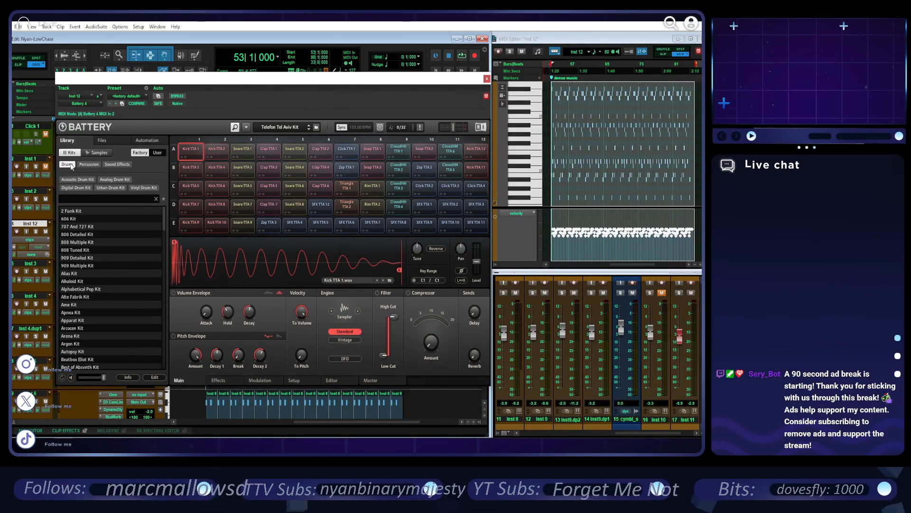
{"action": "left_click", "coordinate": [67, 164]}
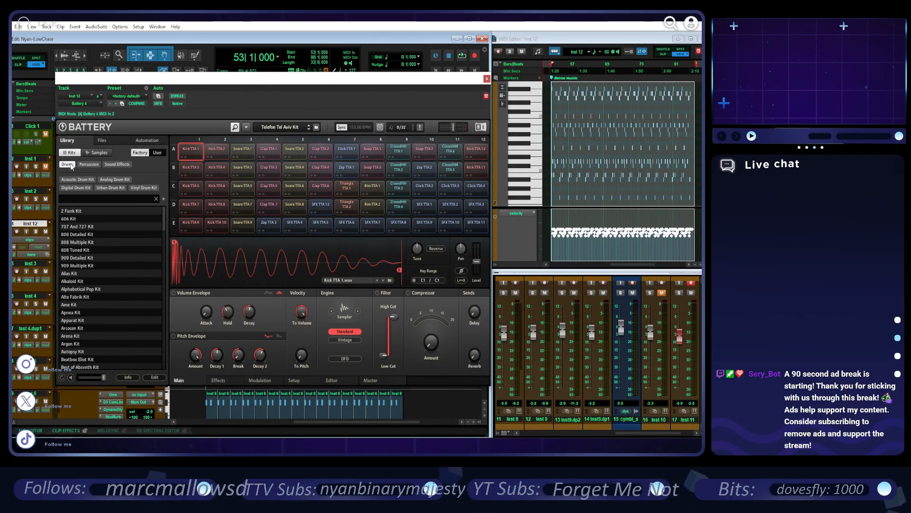
{"action": "left_click", "coordinate": [84, 188]}
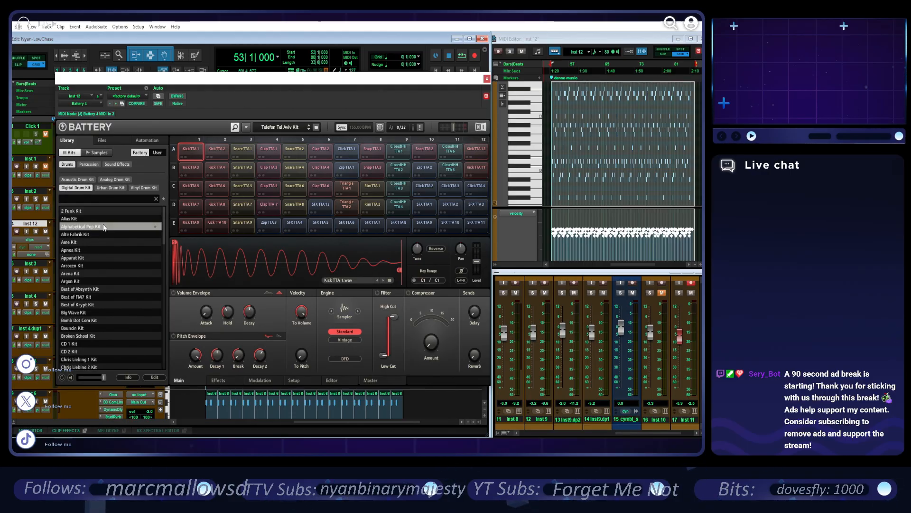
{"action": "double_click", "coordinate": [104, 227]}
- Play the section with Inst 12 soloed and transpose its selected notes down two octaves
{"action": "key", "text": "space"}
{"action": "left_click", "coordinate": [36, 231]}
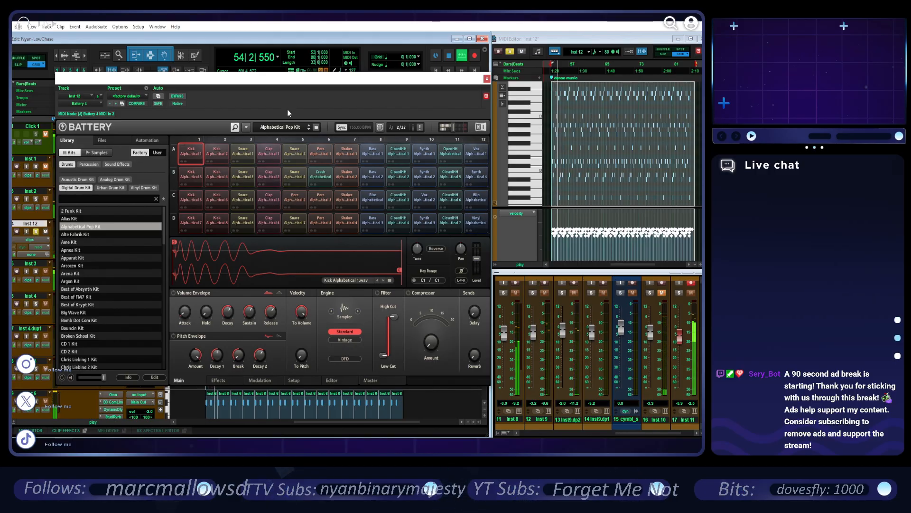
{"action": "left_click_drag", "start_coordinate": [298, 81], "coordinate": [235, 150]}
{"action": "left_click", "coordinate": [576, 40]}
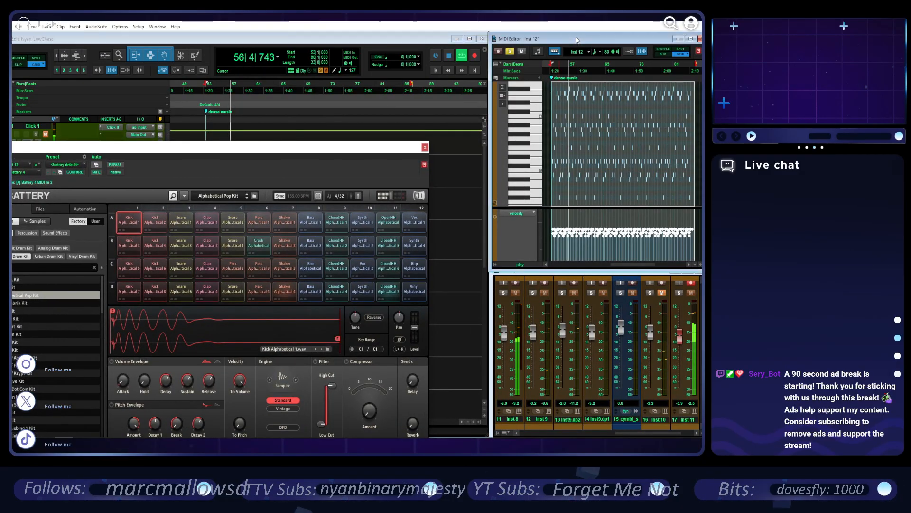
{"action": "key", "text": "shift+super+Down"}
{"action": "key", "text": "shift+super+Down"}
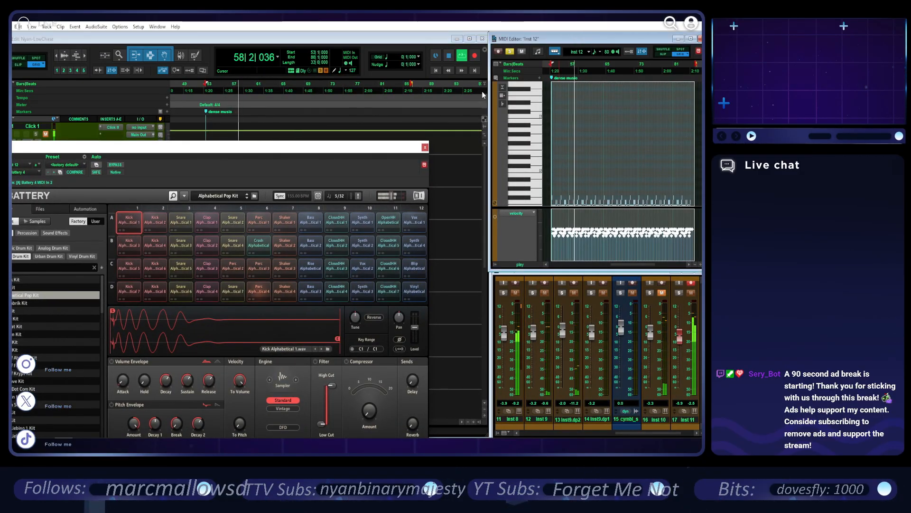
- Try Alte Fabrik Kit and Ame Kit on Inst 12, unsolo the track, and raise Battery's output level
{"action": "left_click_drag", "start_coordinate": [329, 149], "coordinate": [399, 91]}
{"action": "left_click", "coordinate": [98, 244]}
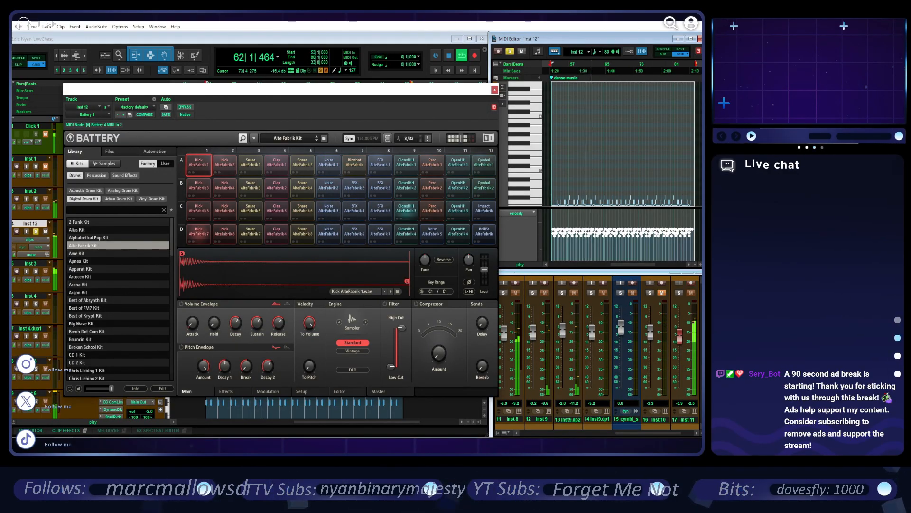
{"action": "left_click", "coordinate": [114, 255]}
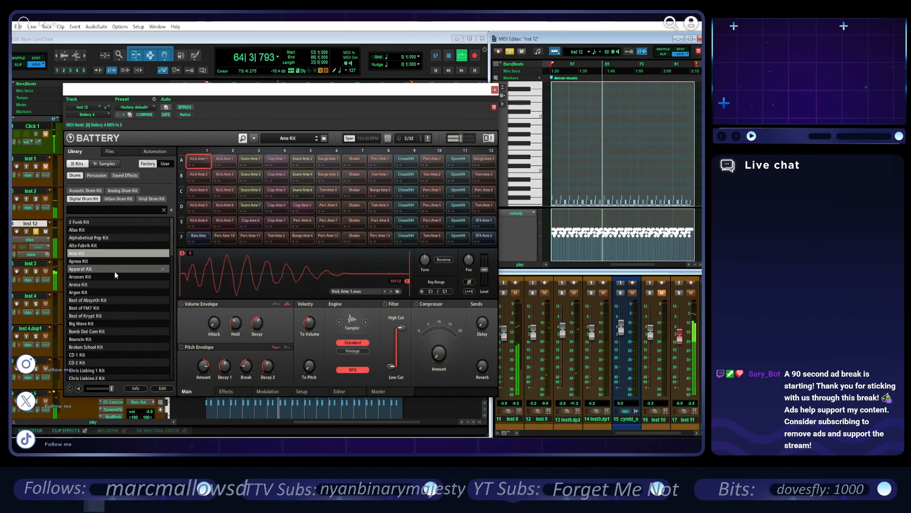
{"action": "left_click", "coordinate": [37, 232]}
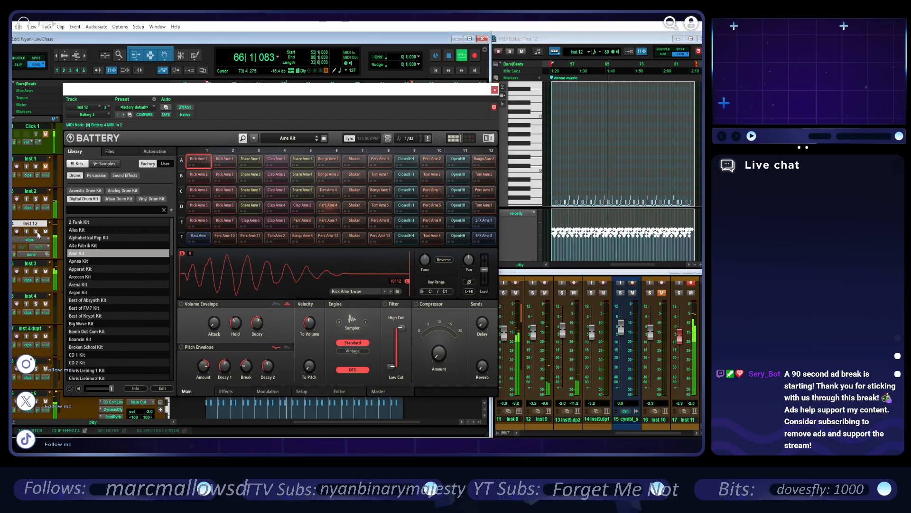
{"action": "scroll", "coordinate": [624, 145], "scroll_direction": "down", "scroll_amount": 5}
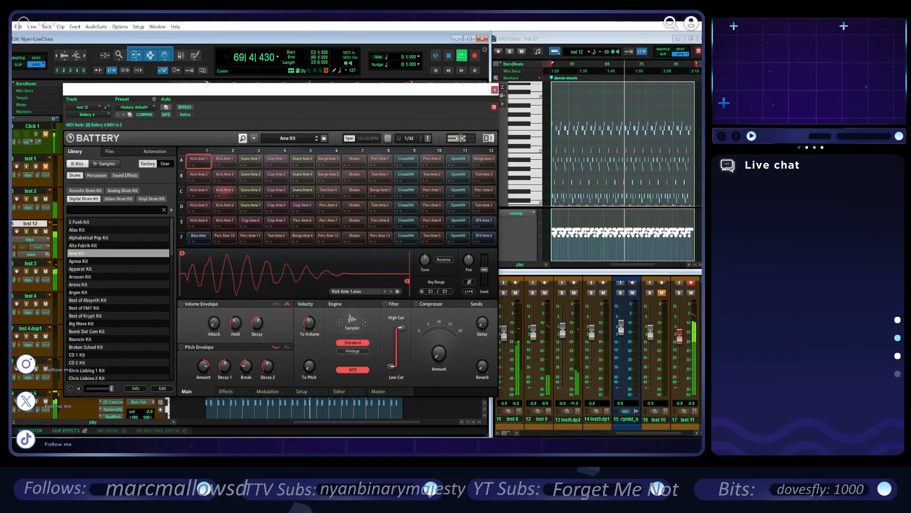
{"action": "left_click_drag", "start_coordinate": [463, 141], "coordinate": [468, 139]}
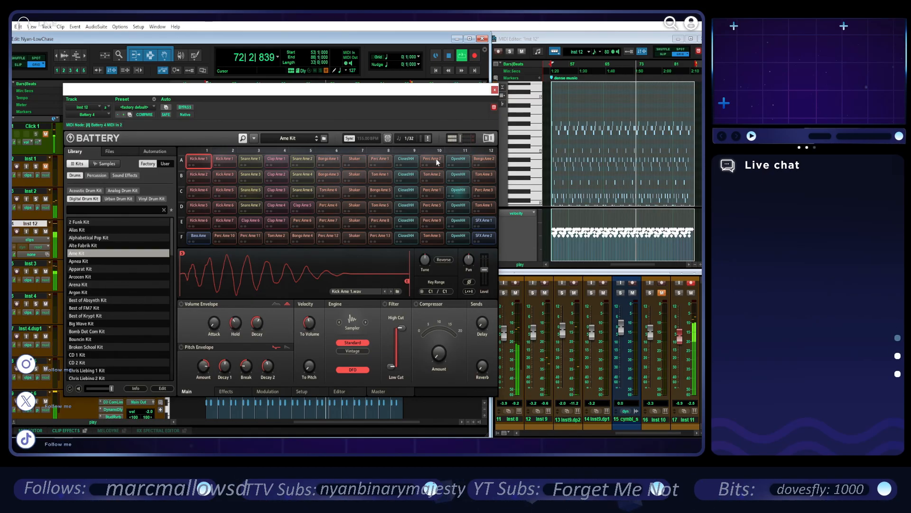
- Audition Argon Kit and Best of Absynth Kit in the full mix, then solo Inst 12
{"action": "double_click", "coordinate": [127, 292]}
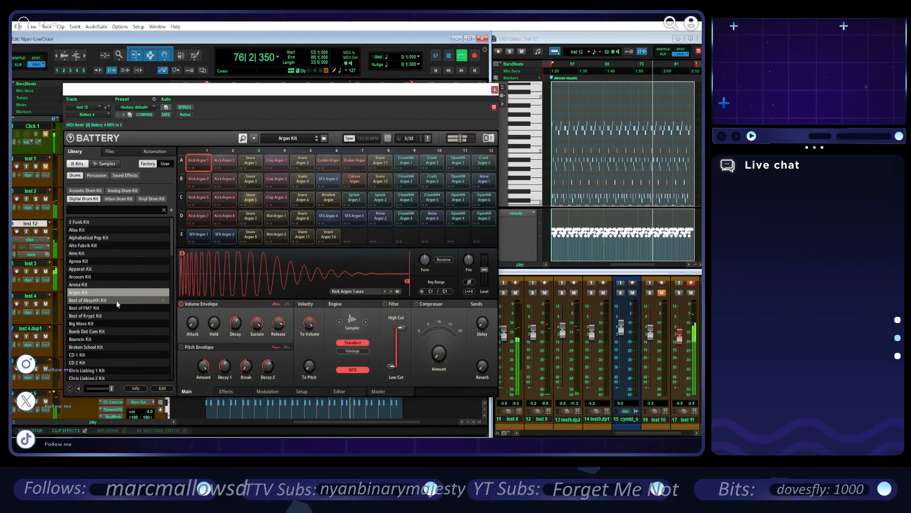
{"action": "double_click", "coordinate": [116, 300]}
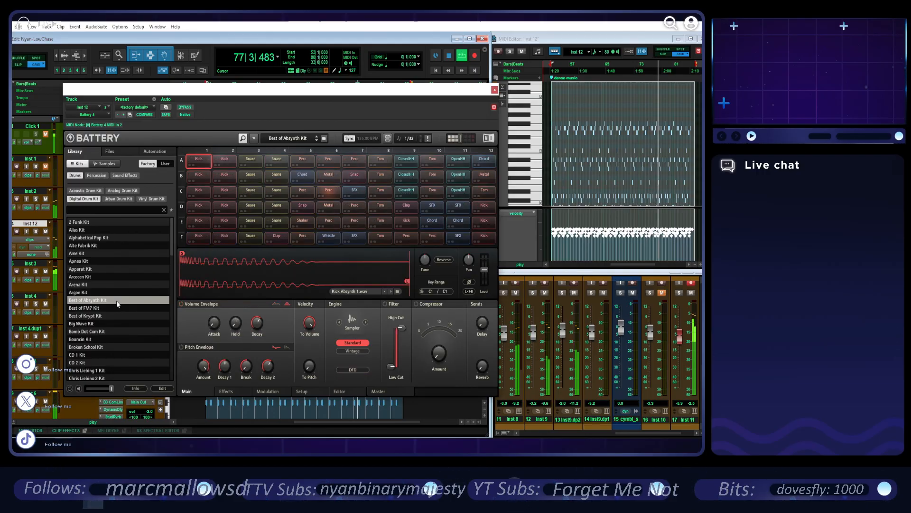
{"action": "left_click", "coordinate": [35, 231]}
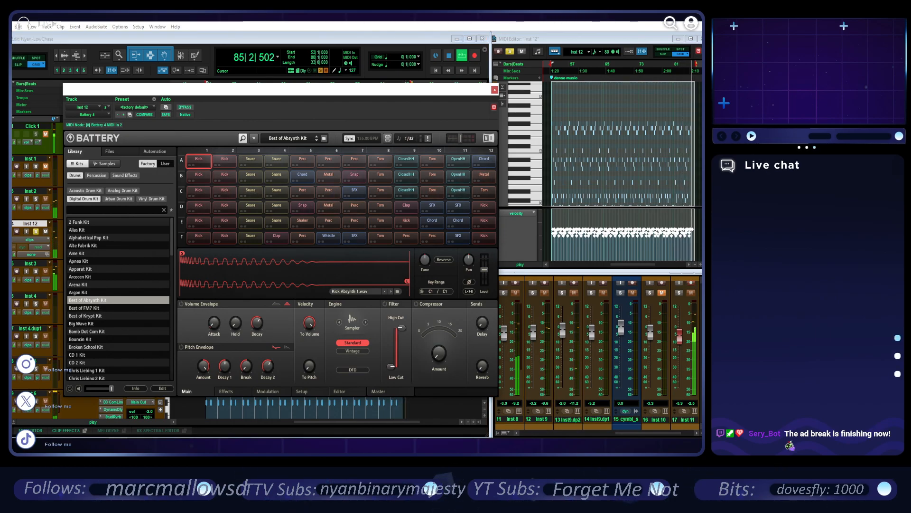
- Audition Arena Kit and Broken School Kit on the soloed Inst 12, then load Bouncin Kit
{"action": "double_click", "coordinate": [108, 286]}
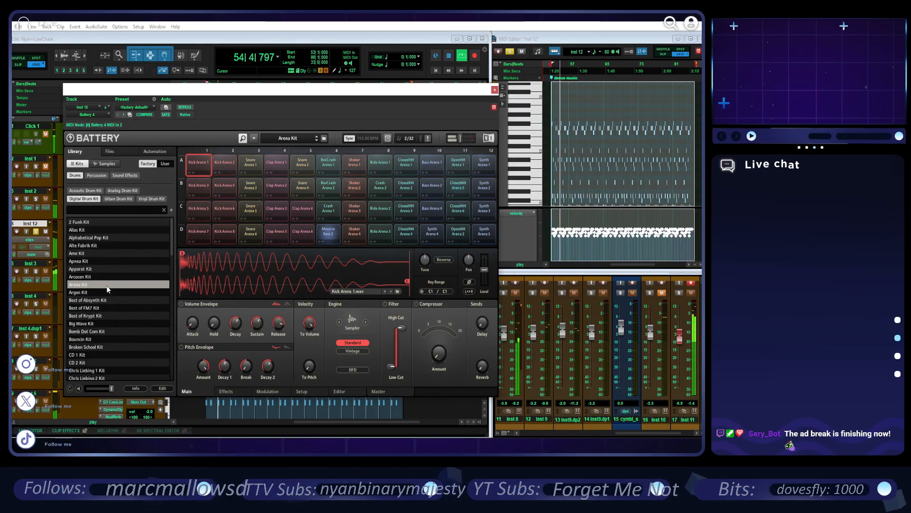
{"action": "double_click", "coordinate": [118, 347]}
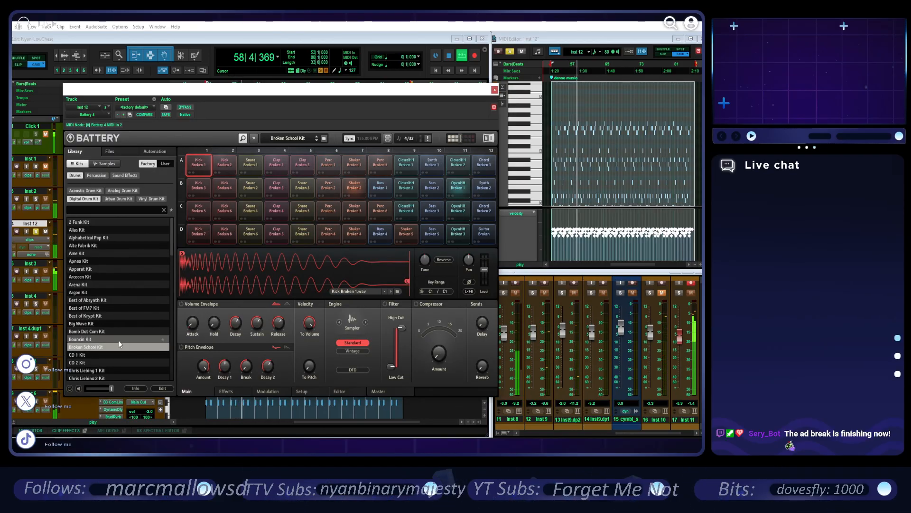
{"action": "double_click", "coordinate": [119, 339]}
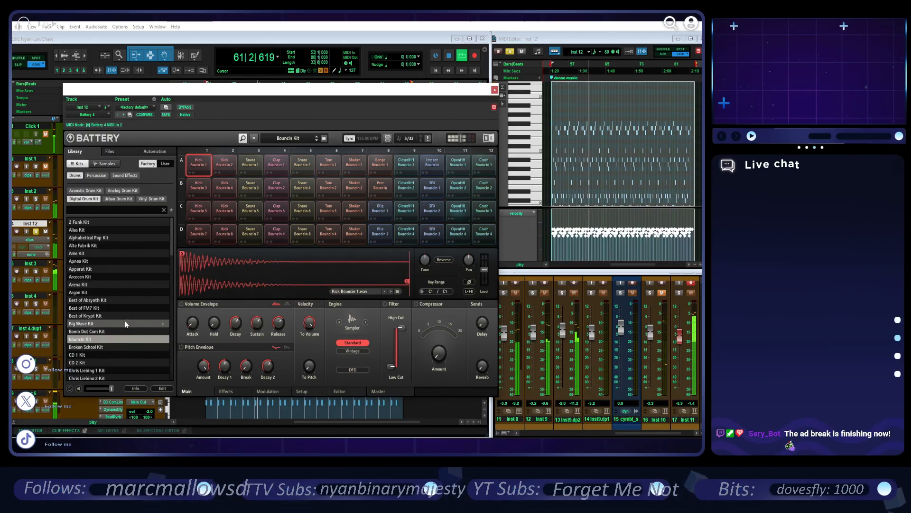
{"action": "scroll", "coordinate": [125, 320], "scroll_direction": "down", "scroll_amount": 1}
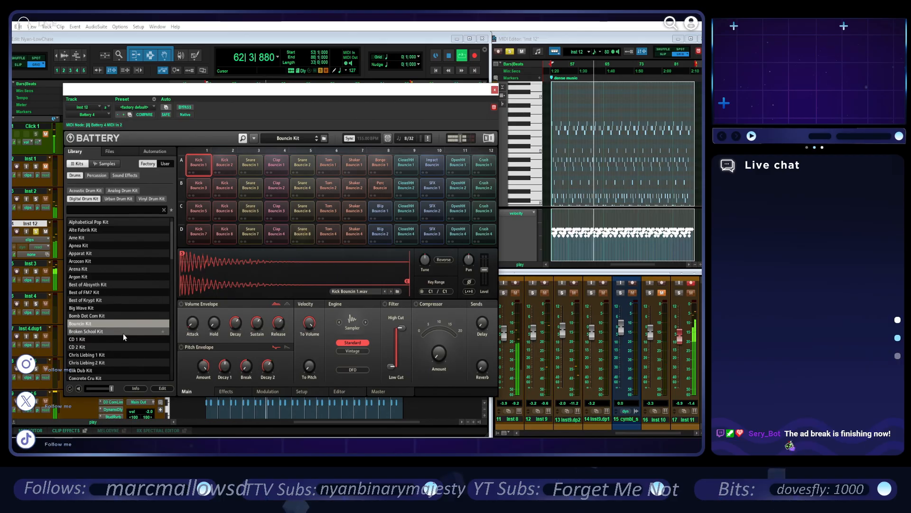
- Load CD 1 Kit on Inst 12 and copy the Dynamic Delay and ModReverb inserts from Inst 2 onto it
{"action": "double_click", "coordinate": [121, 338]}
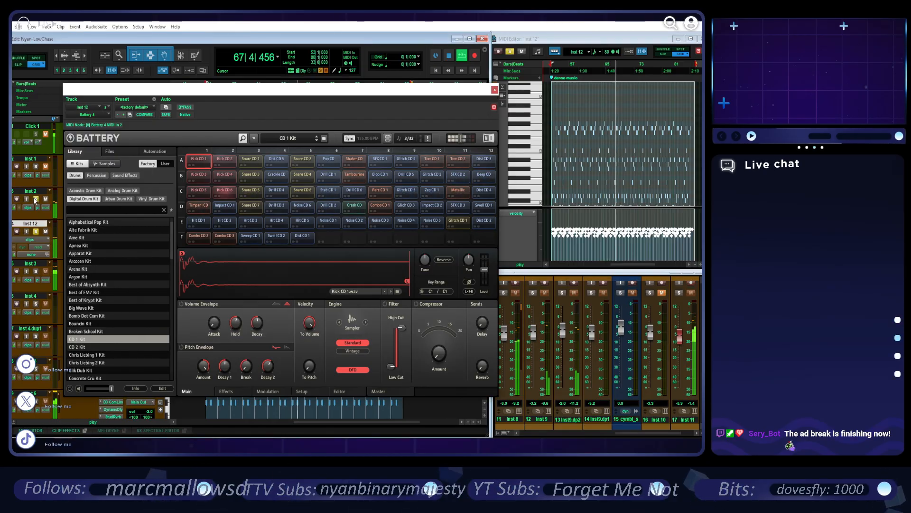
{"action": "left_click", "coordinate": [495, 90]}
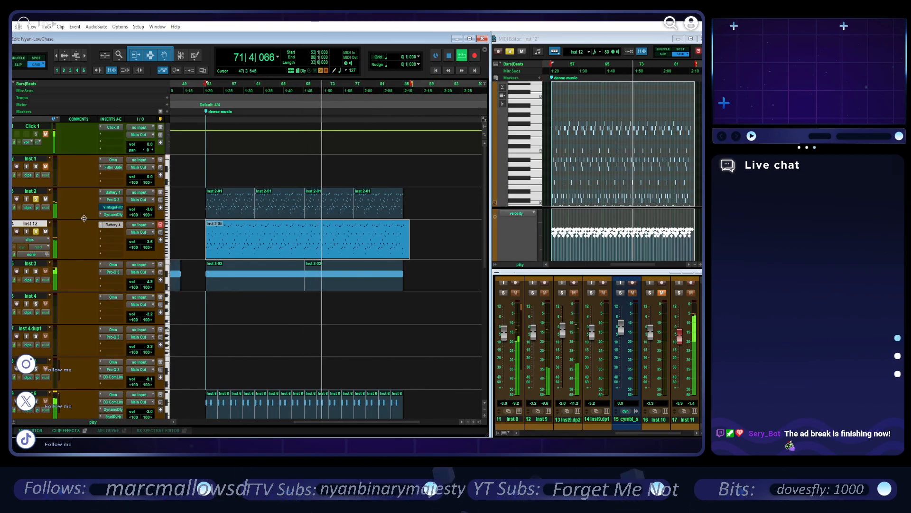
{"action": "left_click_drag", "start_coordinate": [84, 218], "coordinate": [114, 246]}
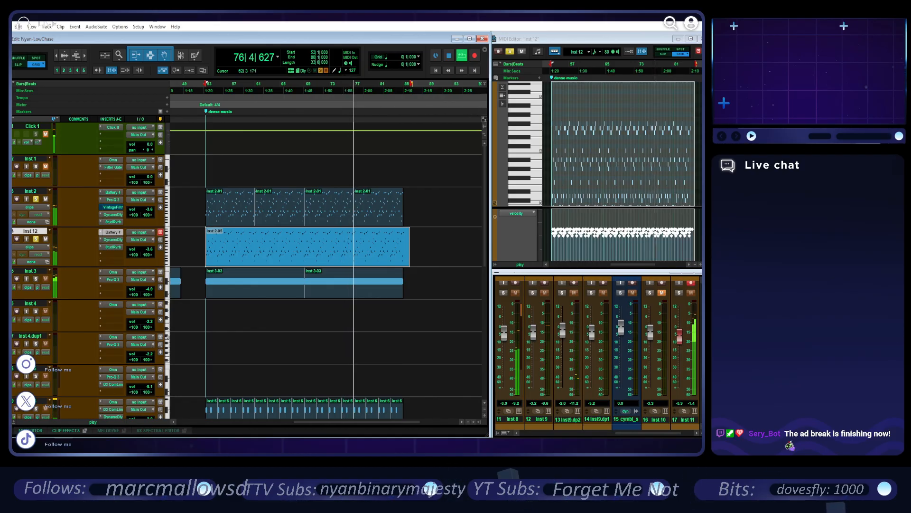
{"action": "key", "text": "space"}
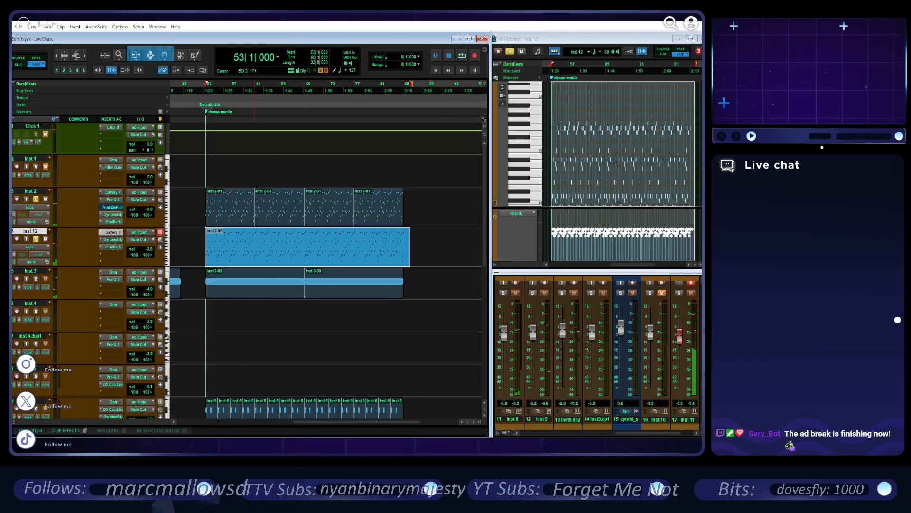
- Swap the Tom CD 2 and SFX CD 2 cells in Inst 12's CD 1 Kit, and play the section from bar 53
{"action": "left_click_drag", "start_coordinate": [424, 446], "coordinate": [413, 79]}
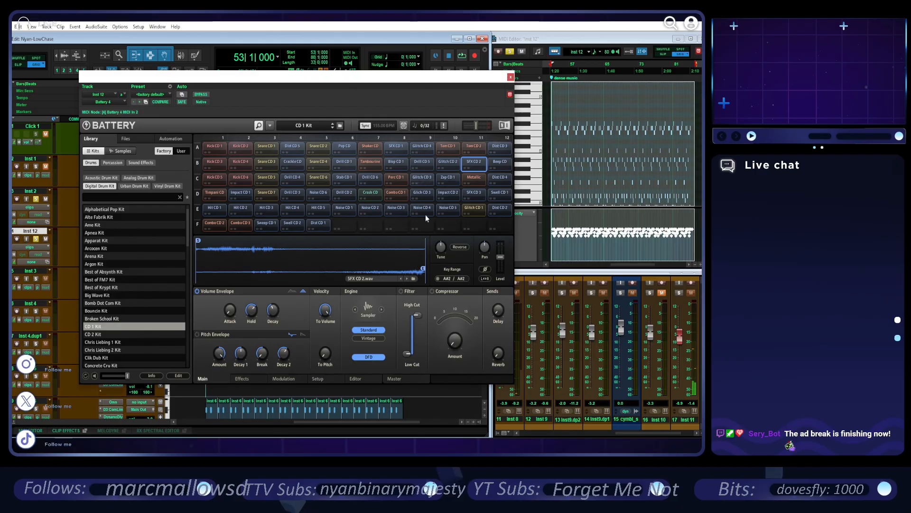
{"action": "left_click", "coordinate": [480, 146]}
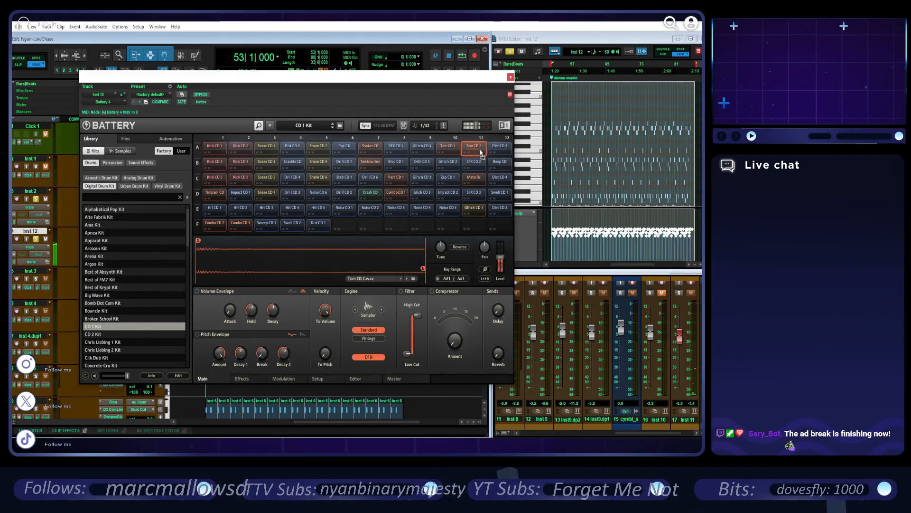
{"action": "key", "text": "space"}
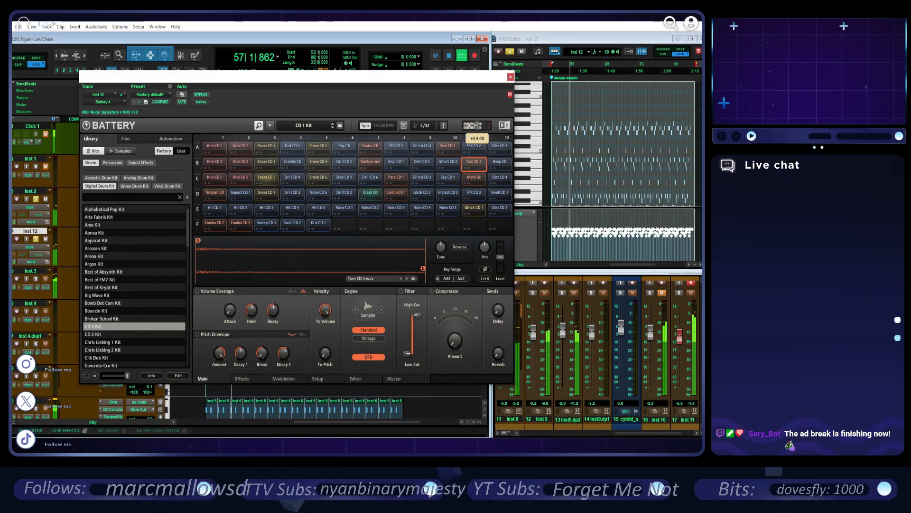
- Check the Dynamic Delay on Inst 2 during playback, and bypass the Dynamic Delay on Inst 12
{"action": "left_click_drag", "start_coordinate": [214, 77], "coordinate": [343, 66]}
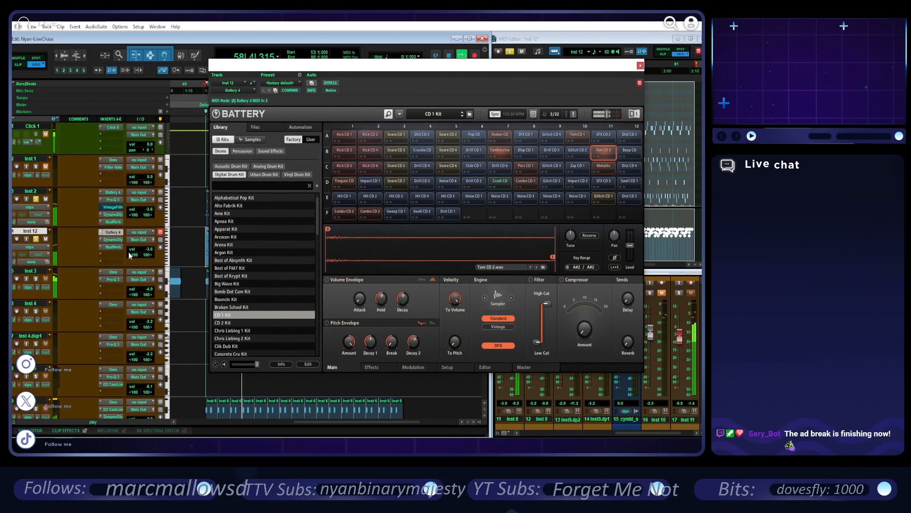
{"action": "left_click", "coordinate": [114, 215]}
{"action": "left_click", "coordinate": [334, 85]}
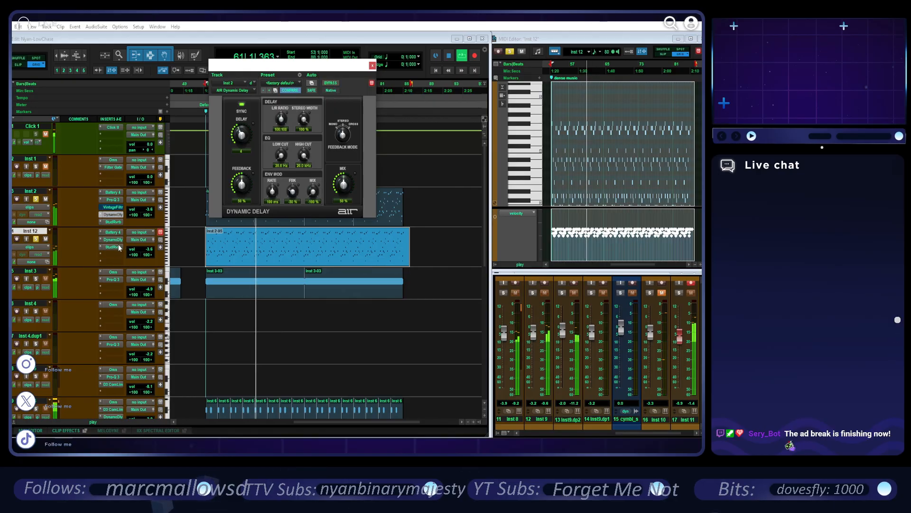
{"action": "left_click", "coordinate": [114, 240]}
{"action": "left_click", "coordinate": [330, 84]}
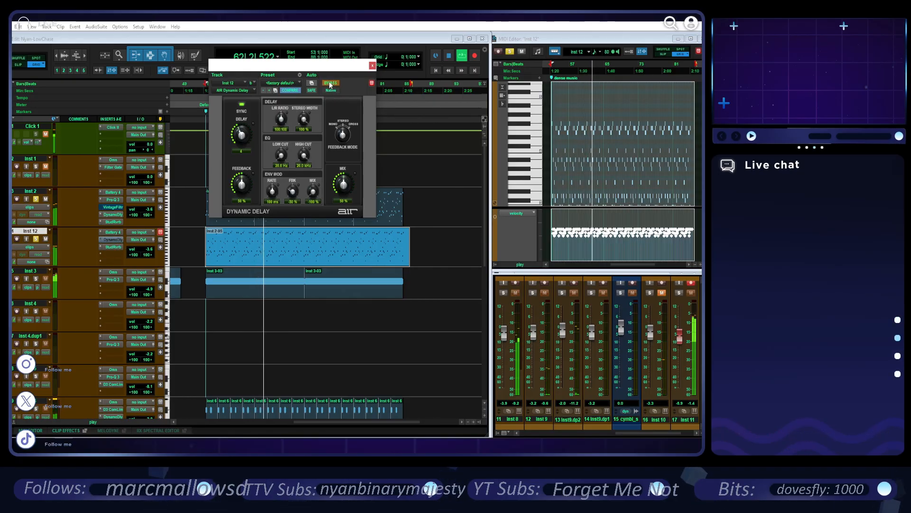
- Take the Inst 2 and Inst 12 tracks out of solo and try to raise the Inst 12 volume
{"action": "left_click", "coordinate": [36, 200]}
{"action": "left_click", "coordinate": [36, 200]}
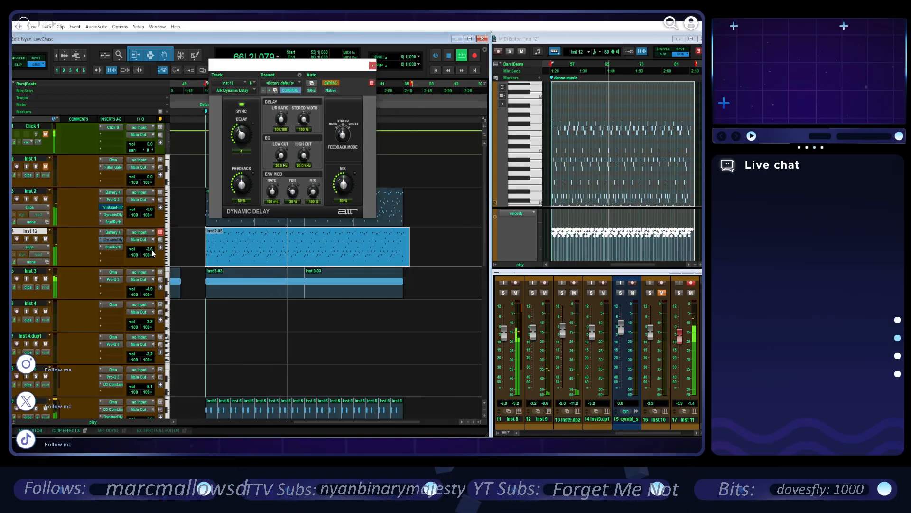
{"action": "left_click_drag", "start_coordinate": [147, 249], "coordinate": [151, 254]}
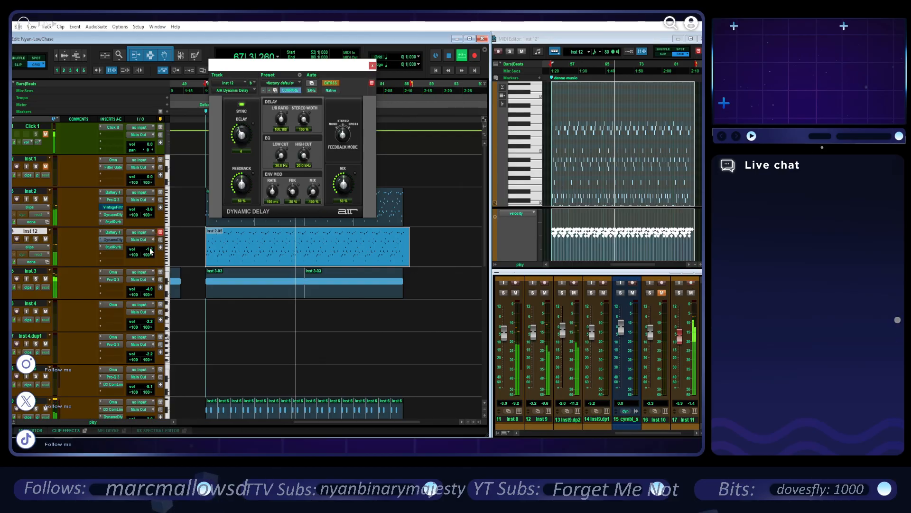
- Shift the notes of the Inst 12 clip slightly later and trim the clip to span bars 53 to 85
{"action": "double_click", "coordinate": [289, 259]}
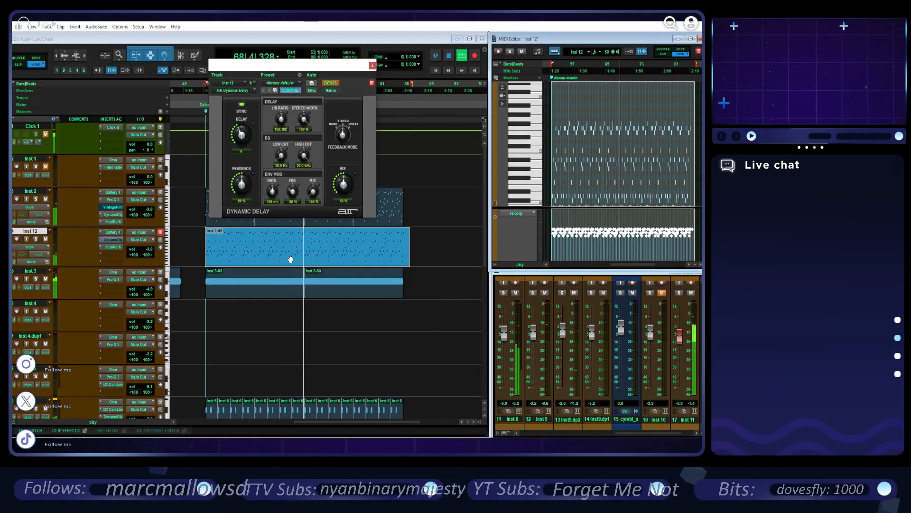
{"action": "scroll", "coordinate": [602, 187], "scroll_direction": "up", "scroll_amount": 4}
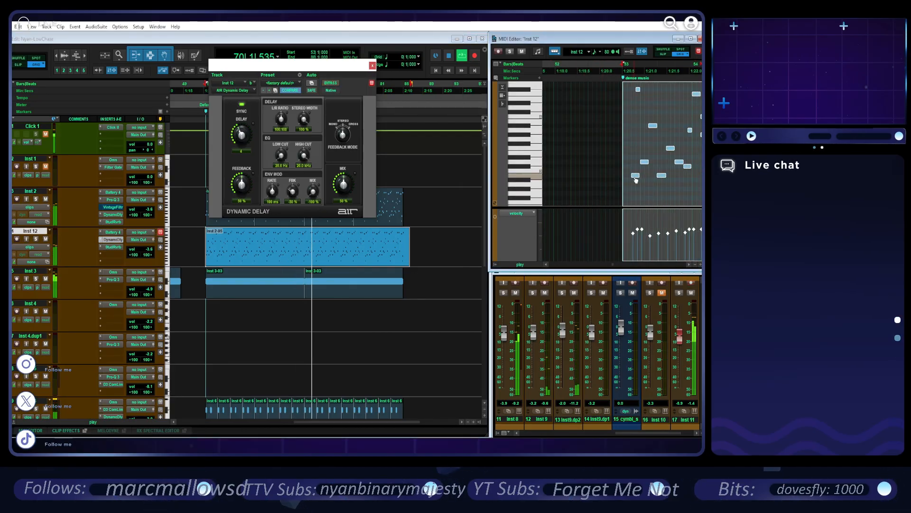
{"action": "left_click_drag", "start_coordinate": [637, 180], "coordinate": [643, 178]}
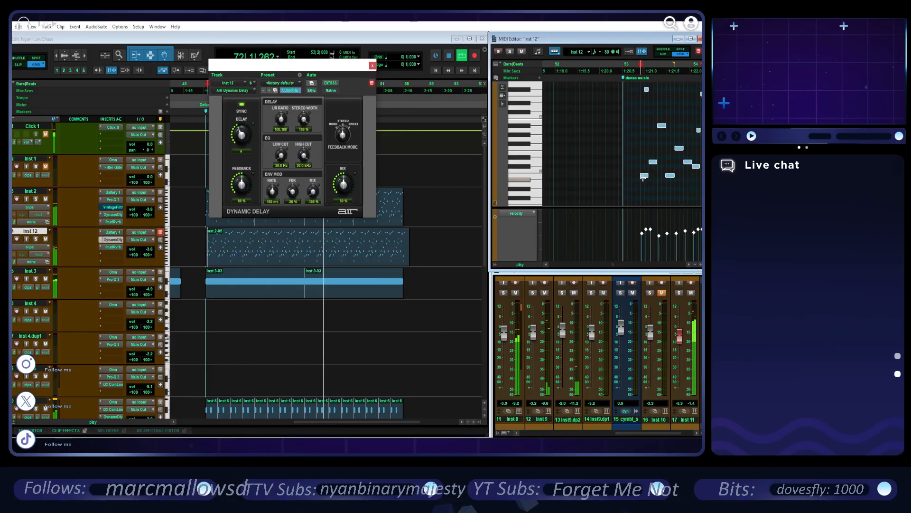
{"action": "left_click", "coordinate": [401, 253]}
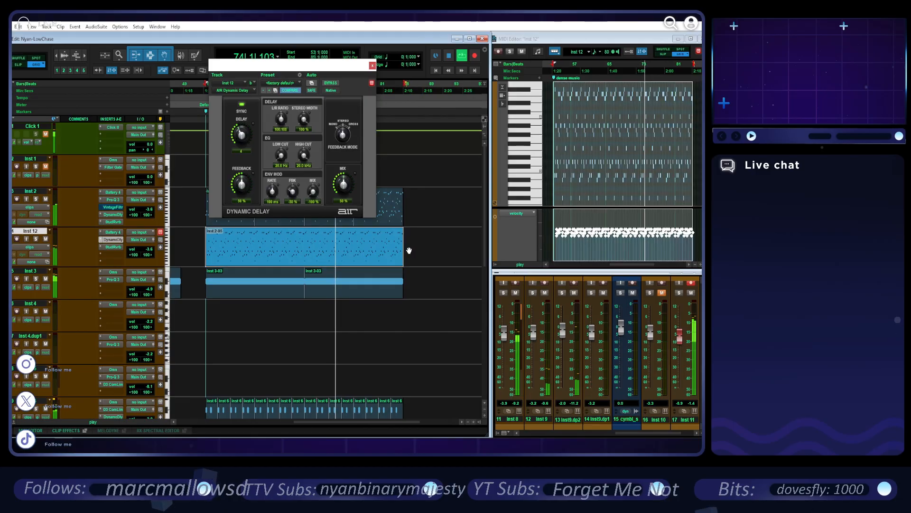
{"action": "key", "text": "ctrl+]"}
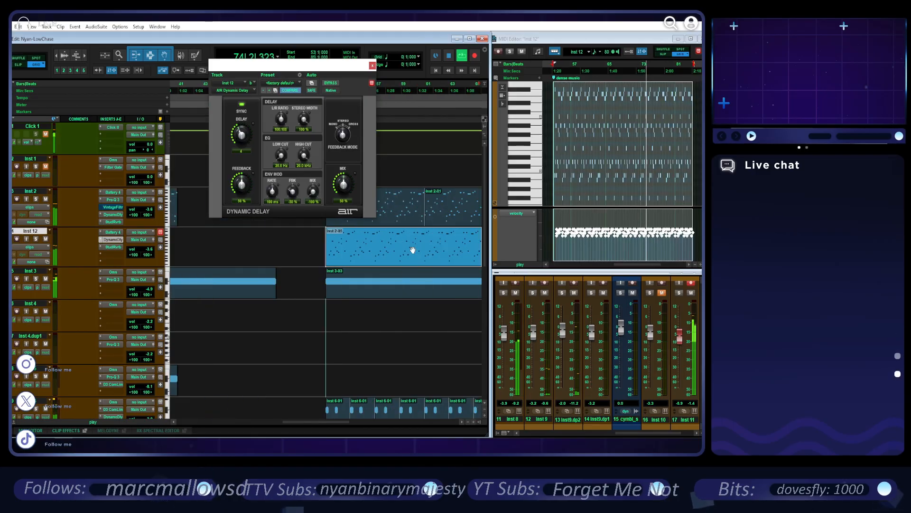
{"action": "left_click", "coordinate": [372, 66]}
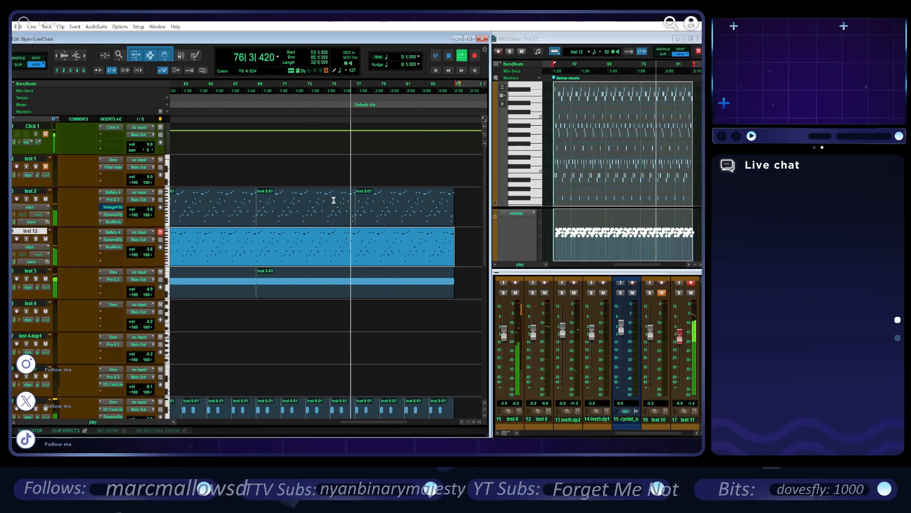
- Try to adjust the Inst 12 volume again and display the track's audio volume automation lane
{"action": "scroll", "coordinate": [334, 201], "scroll_direction": "right", "scroll_amount": 1}
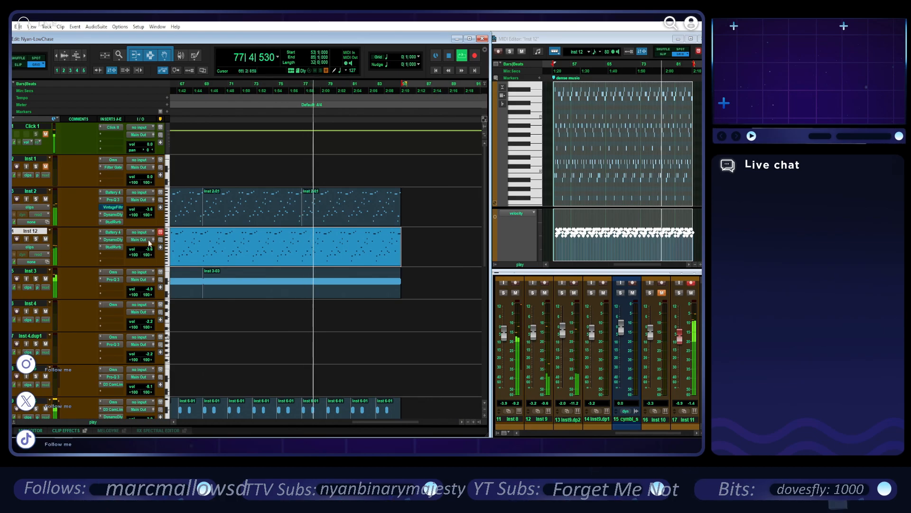
{"action": "left_click", "coordinate": [149, 210]}
{"action": "left_click_drag", "start_coordinate": [151, 250], "coordinate": [152, 250]}
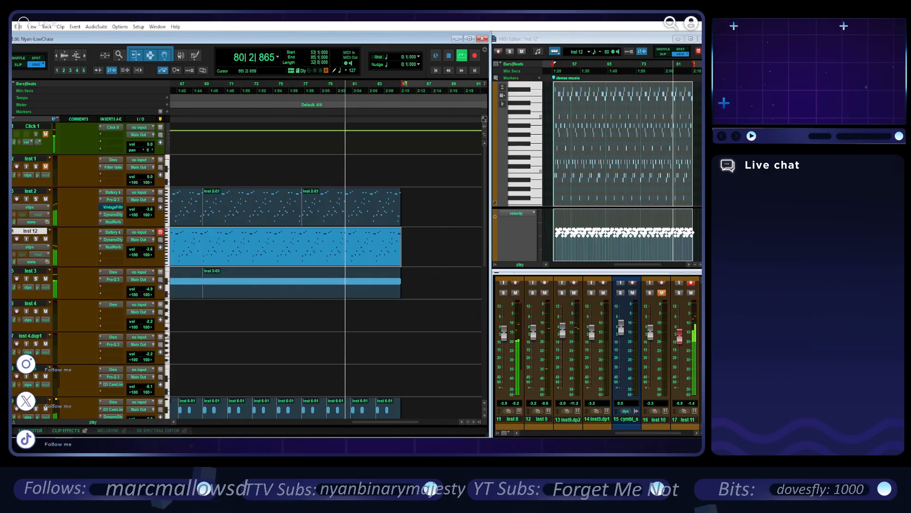
{"action": "left_click", "coordinate": [12, 262]}
{"action": "scroll", "coordinate": [295, 260], "scroll_direction": "down", "scroll_amount": 1}
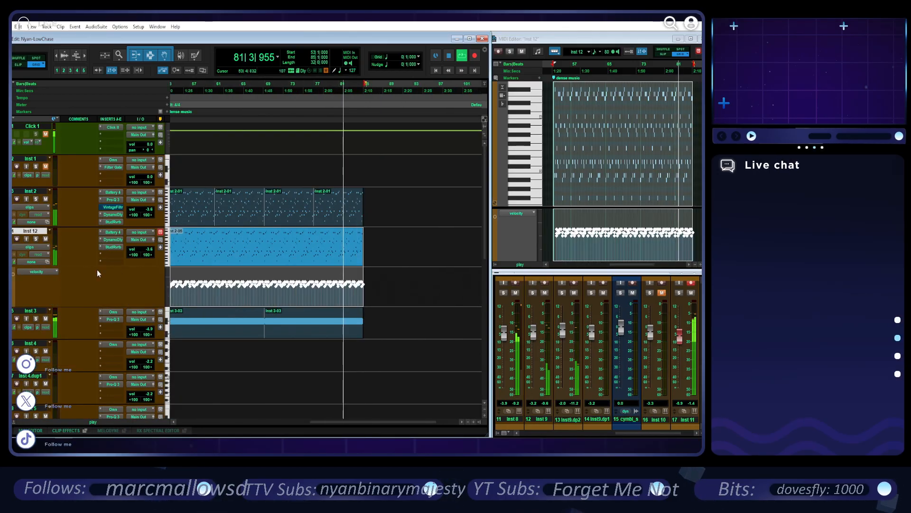
{"action": "left_click", "coordinate": [37, 271]}
{"action": "left_click", "coordinate": [66, 383]}
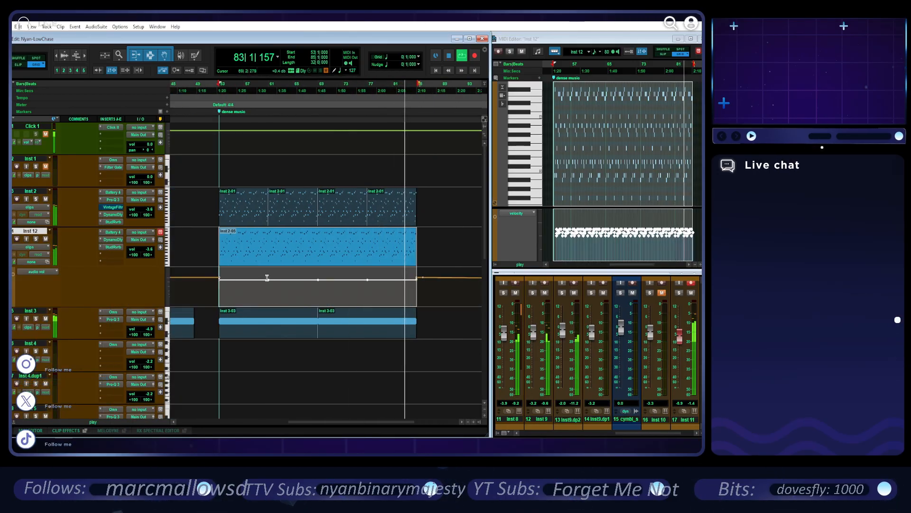
- Delete the audio volume automation breakpoints on Inst 12 across the dense music section, leaving a nearly flat line
{"action": "left_click", "coordinate": [219, 280], "text": "ctrl+alt"}
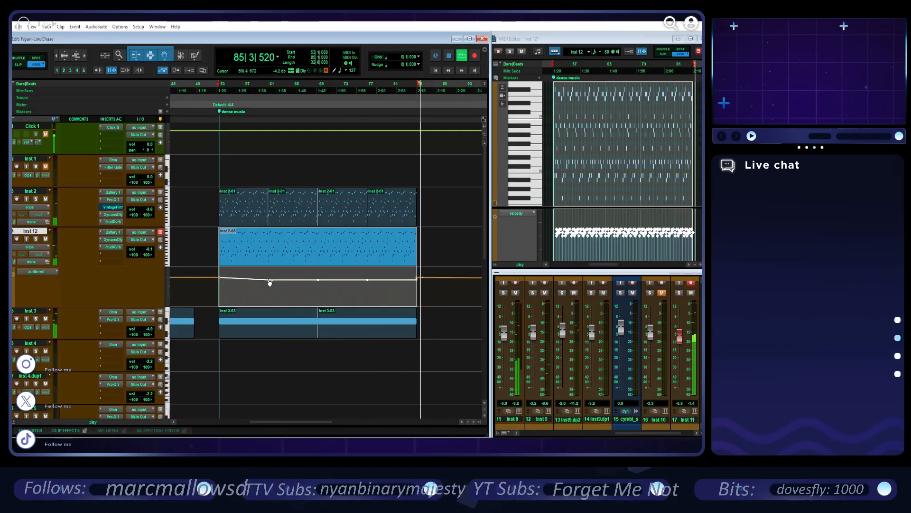
{"action": "left_click", "coordinate": [269, 280], "text": "ctrl+alt"}
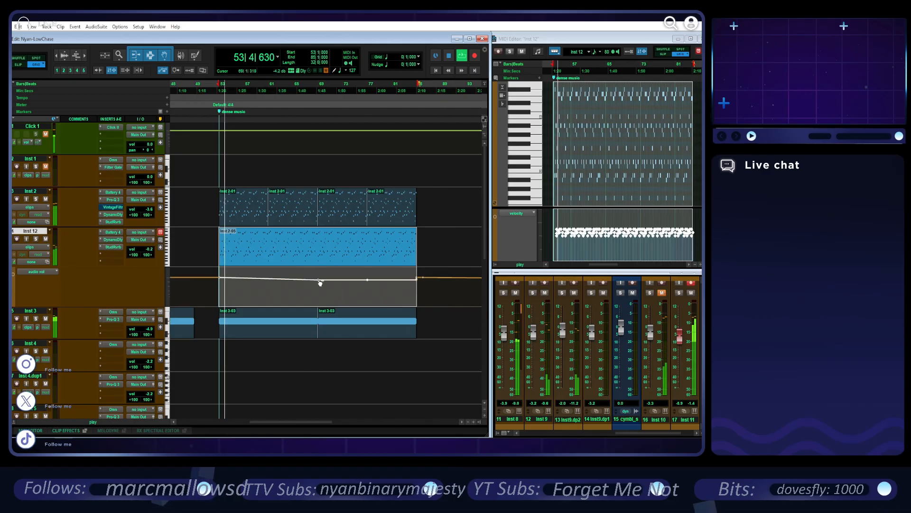
{"action": "left_click", "coordinate": [319, 281], "text": "ctrl+alt"}
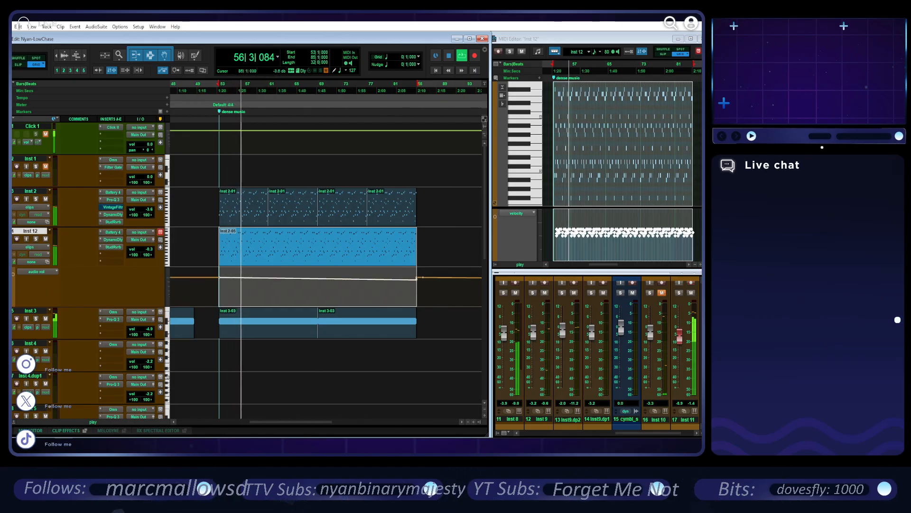
{"action": "left_click", "coordinate": [417, 279], "text": "ctrl+alt"}
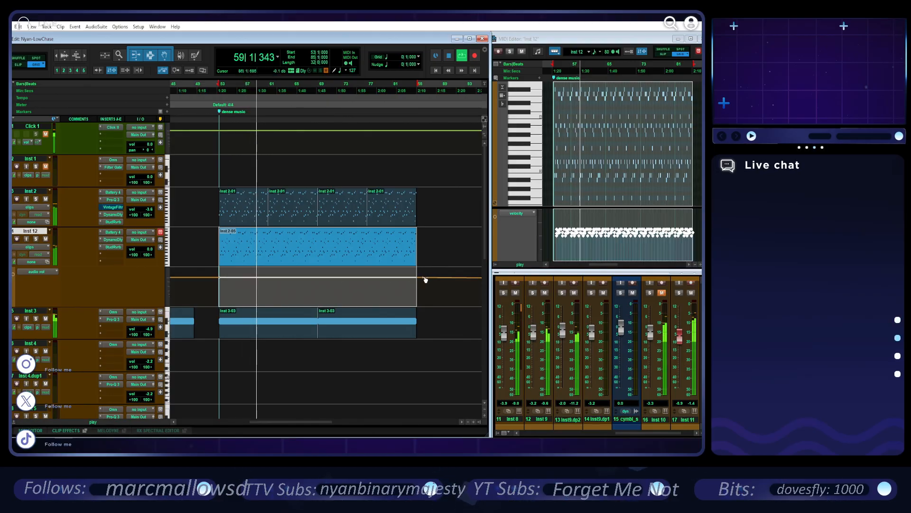
{"action": "left_click", "coordinate": [424, 279], "text": "ctrl+alt"}
{"action": "left_click", "coordinate": [219, 278], "text": "ctrl+alt"}
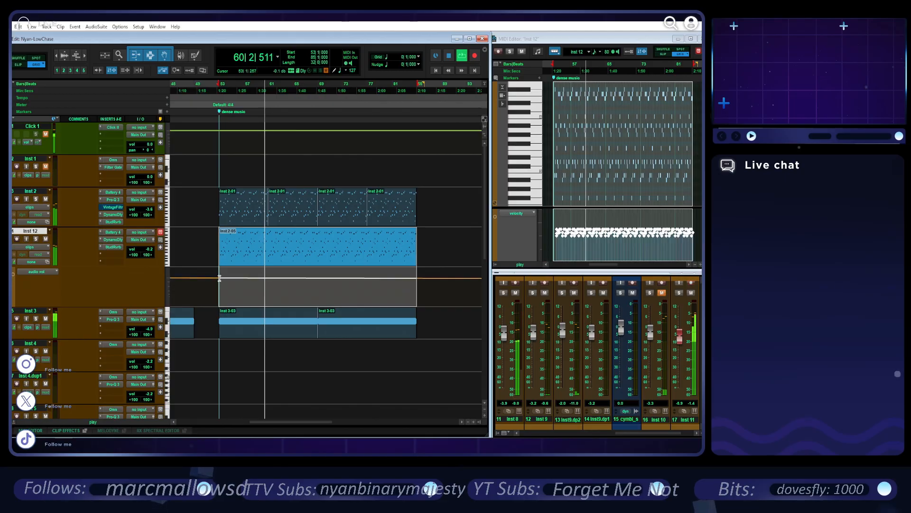
- Briefly solo Inst 12, then open its Dynamic Delay insert and bypass it
{"action": "left_click", "coordinate": [36, 238]}
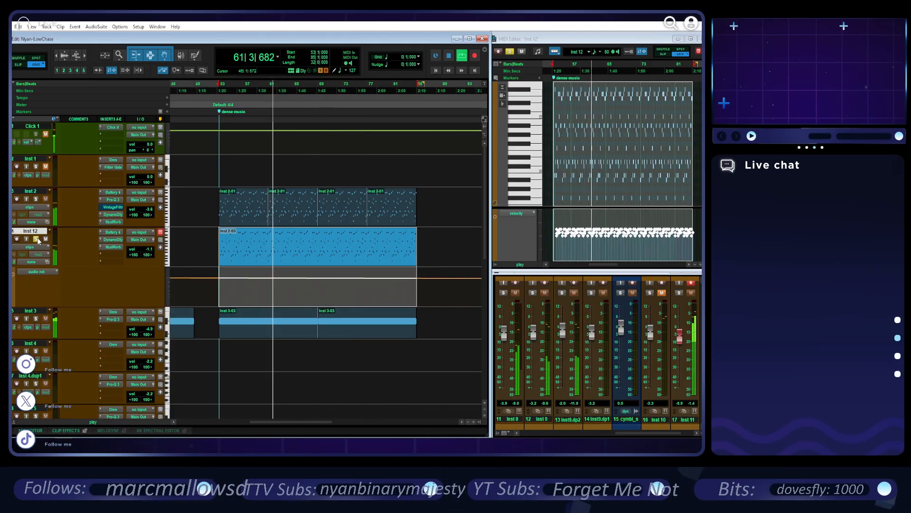
{"action": "scroll", "coordinate": [211, 285], "scroll_direction": "left", "scroll_amount": 5}
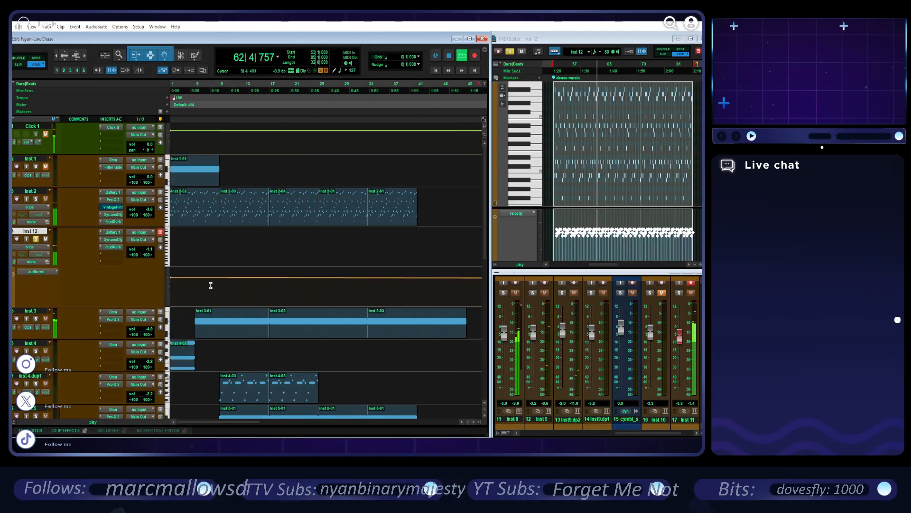
{"action": "left_click", "coordinate": [113, 239]}
{"action": "left_click", "coordinate": [120, 241], "text": "ctrl"}
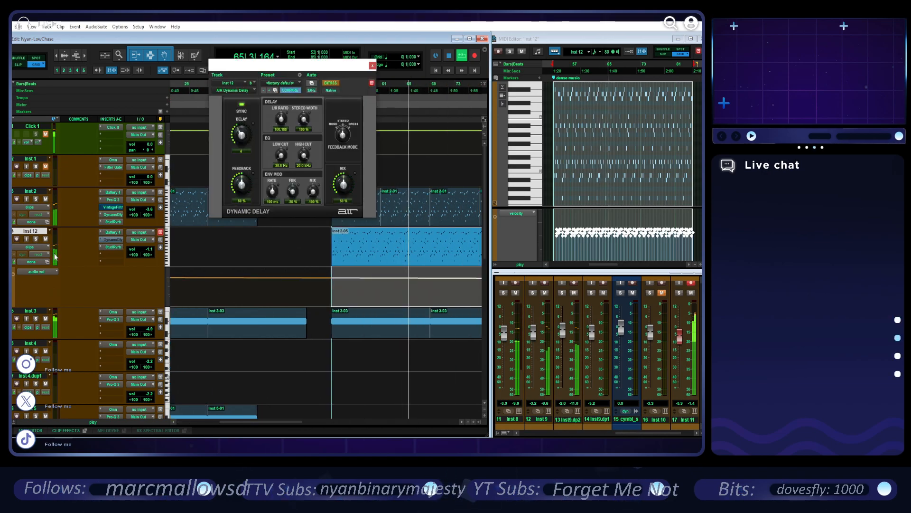
- Switch the Inst 12 automation lane to Master Bypass of AIR Dynamic Delay
{"action": "scroll", "coordinate": [281, 260], "scroll_direction": "down", "scroll_amount": 2}
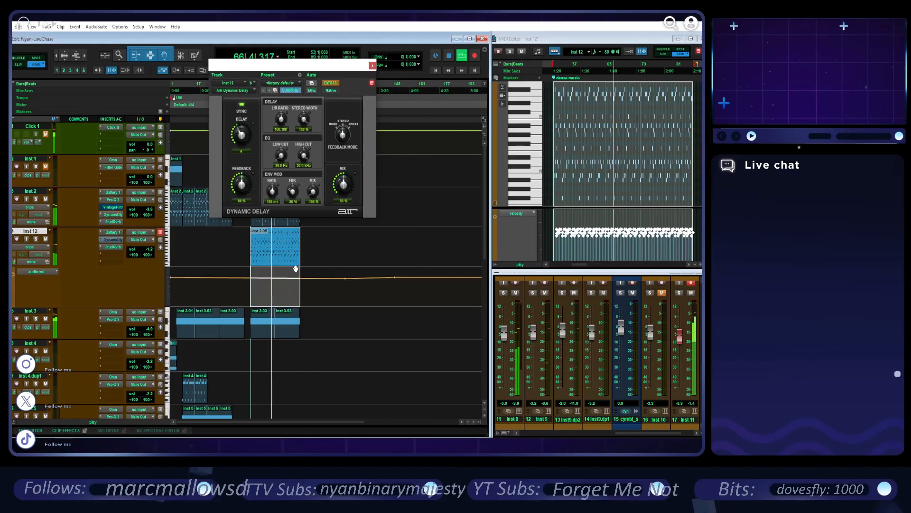
{"action": "left_click", "coordinate": [40, 271]}
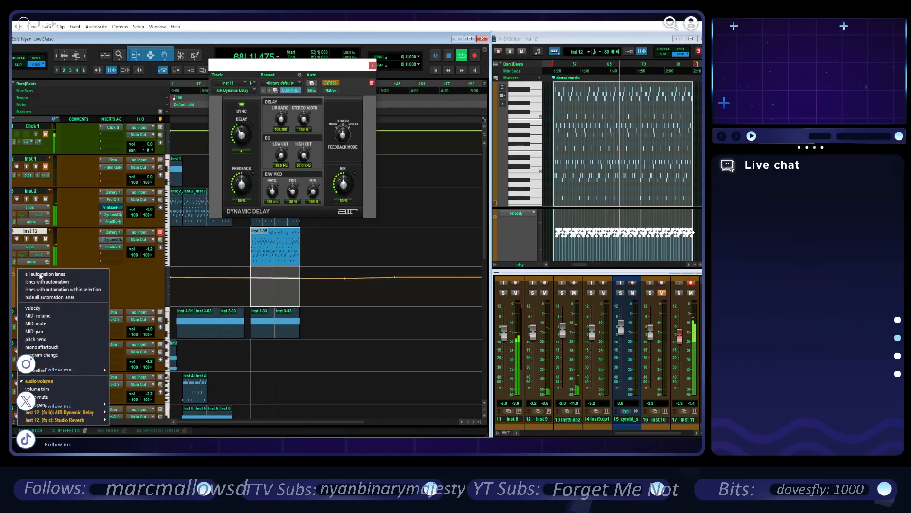
{"action": "mouse_move", "coordinate": [71, 413]}
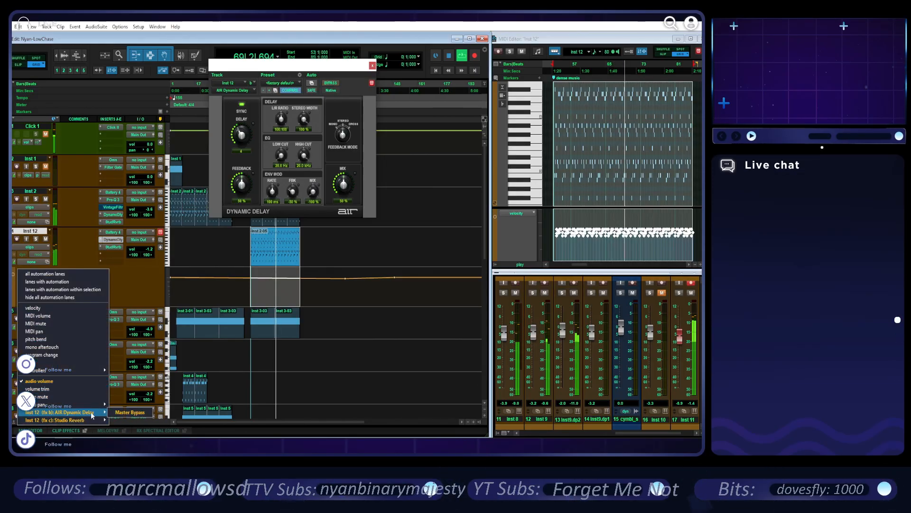
{"action": "left_click", "coordinate": [134, 412]}
{"action": "key", "text": "ctrl+]"}
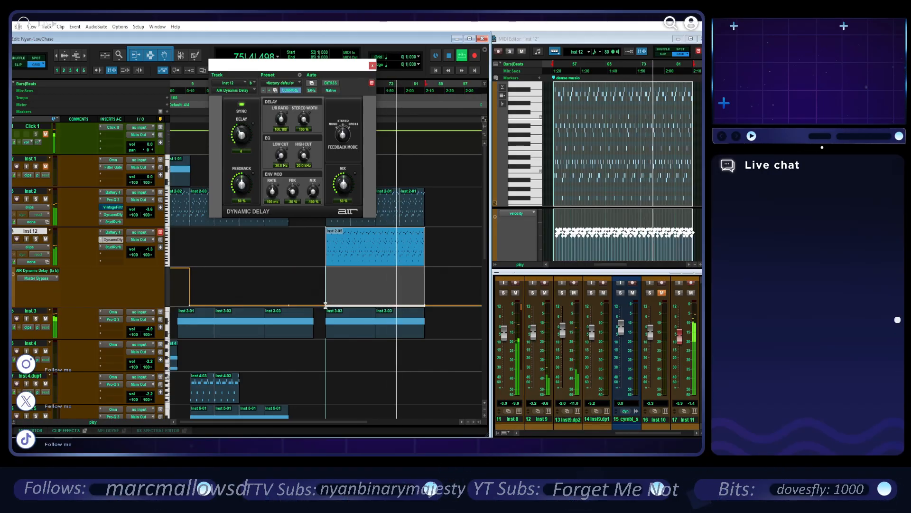
- Raise the Dynamic Delay bypass automation across the Inst 12 clip in the dense music section and bypass the plug-in
{"action": "left_click", "coordinate": [323, 264]}
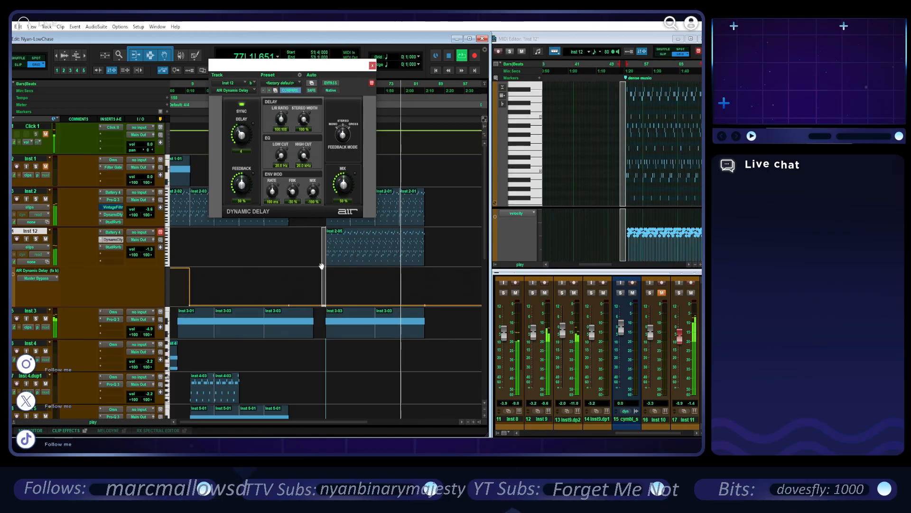
{"action": "key", "text": "F8"}
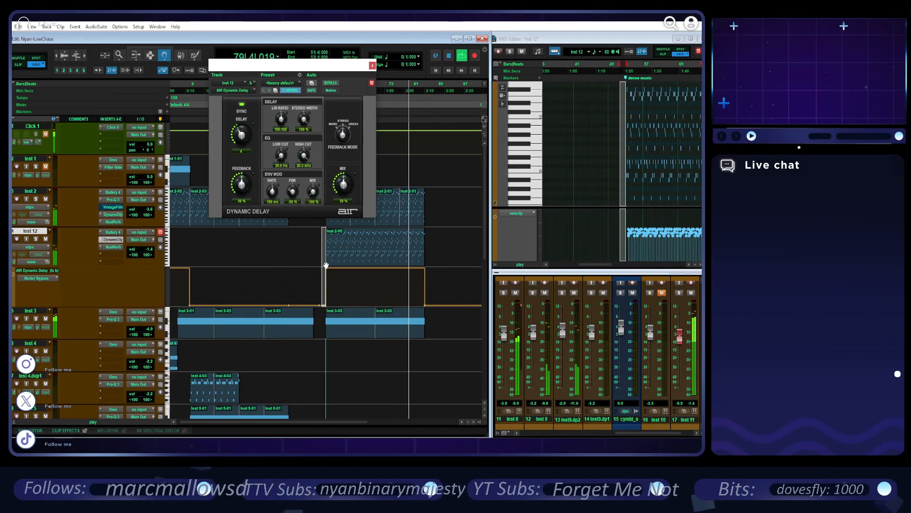
{"action": "left_click", "coordinate": [331, 83]}
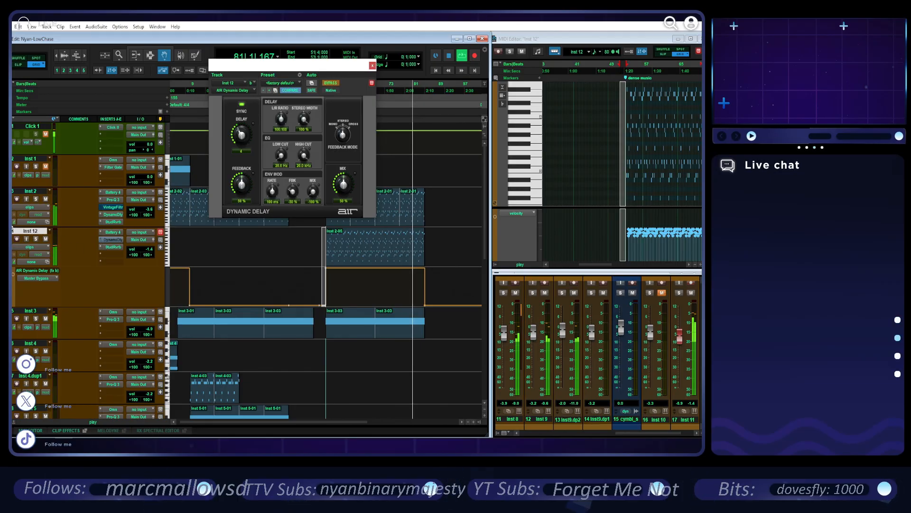
- Raise the Dynamic Delay Master Bypass automation on Inst 2 from the dense music marker onward, removing the return breakpoint at the clips' end
{"action": "left_click", "coordinate": [13, 222]}
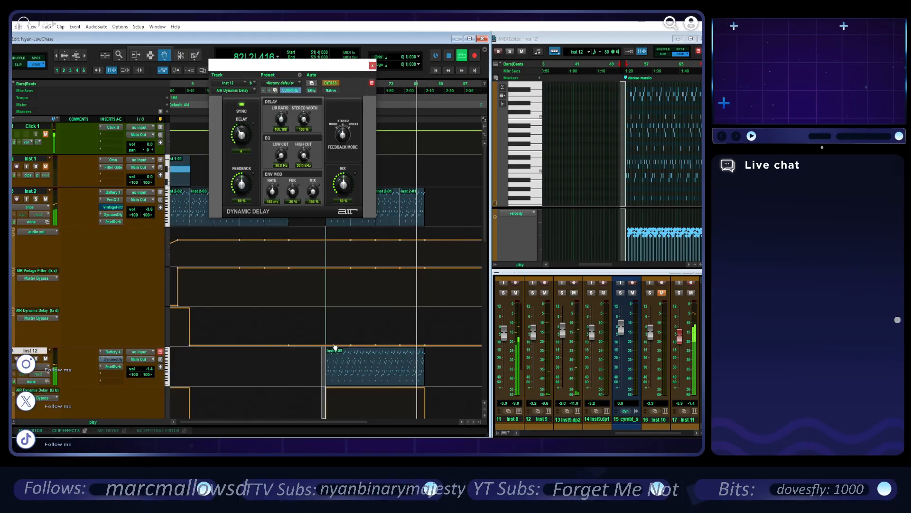
{"action": "left_click_drag", "start_coordinate": [334, 348], "coordinate": [327, 309]}
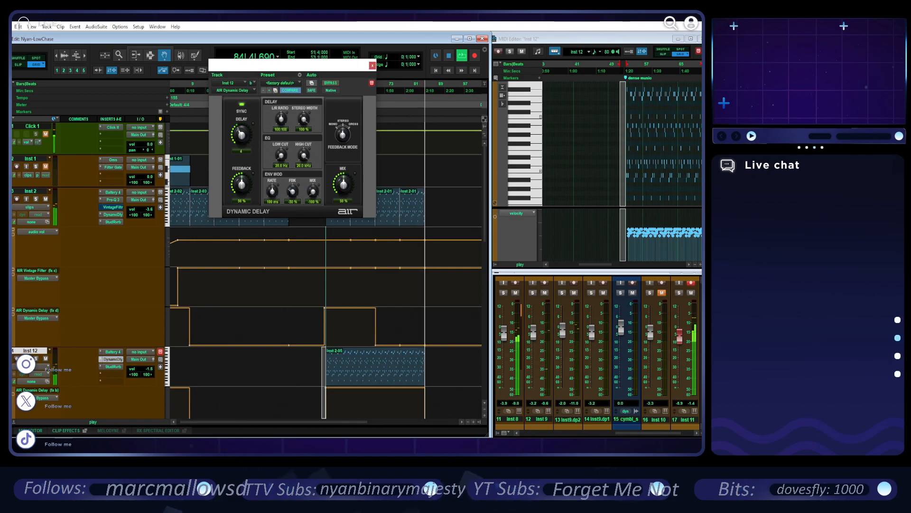
{"action": "left_click_drag", "start_coordinate": [404, 349], "coordinate": [425, 347]}
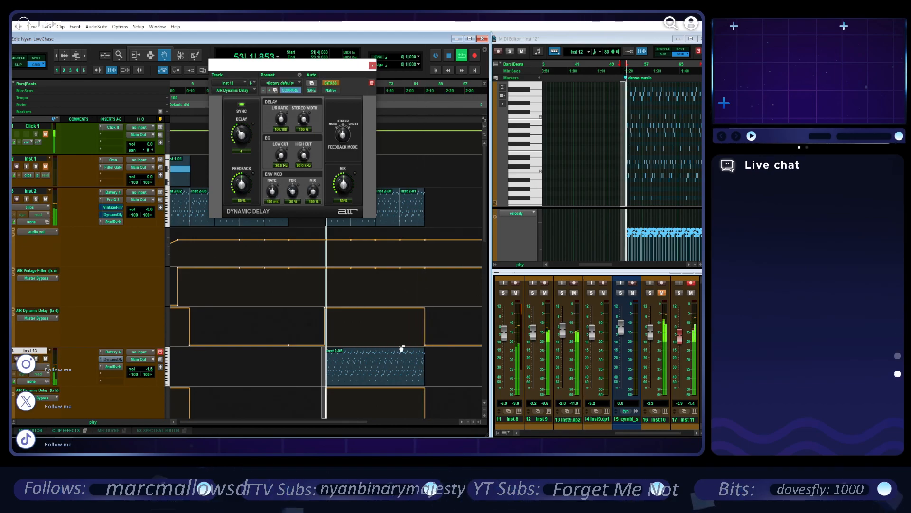
{"action": "left_click", "coordinate": [426, 346], "text": "alt"}
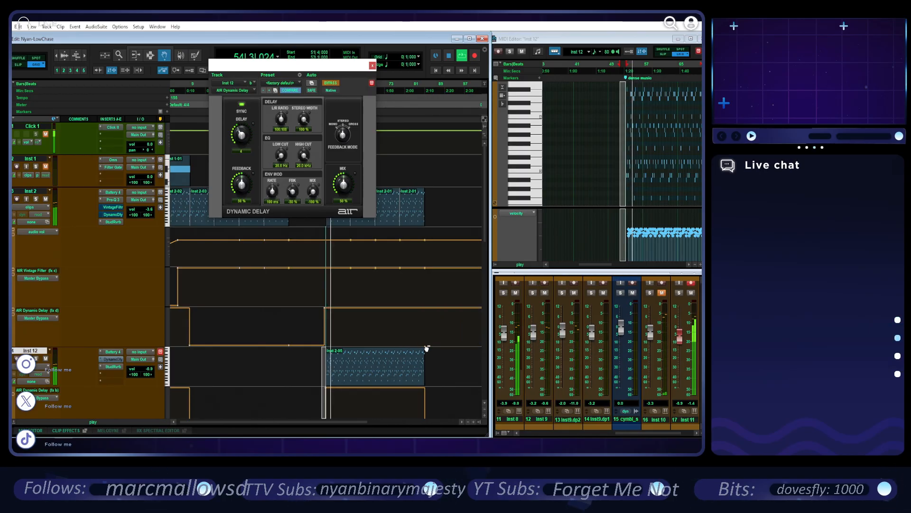
- Hide the automation lanes of Inst 2 and Inst 12 and close the Dynamic Delay window
{"action": "left_click", "coordinate": [11, 222]}
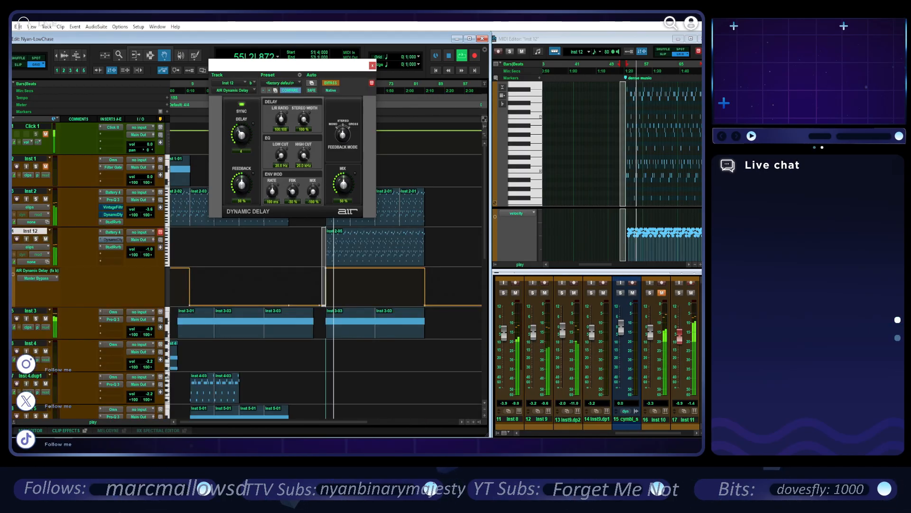
{"action": "left_click", "coordinate": [12, 262]}
{"action": "left_click", "coordinate": [372, 65]}
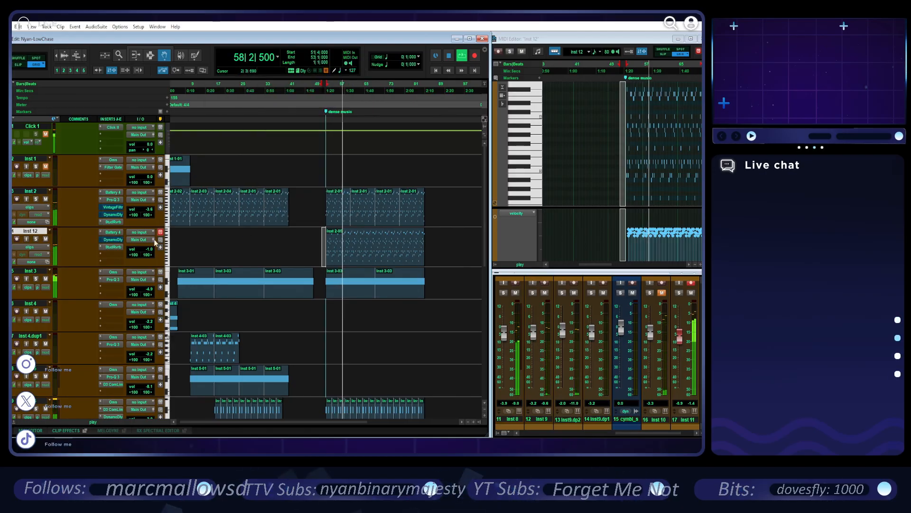
{"action": "left_click", "coordinate": [11, 222]}
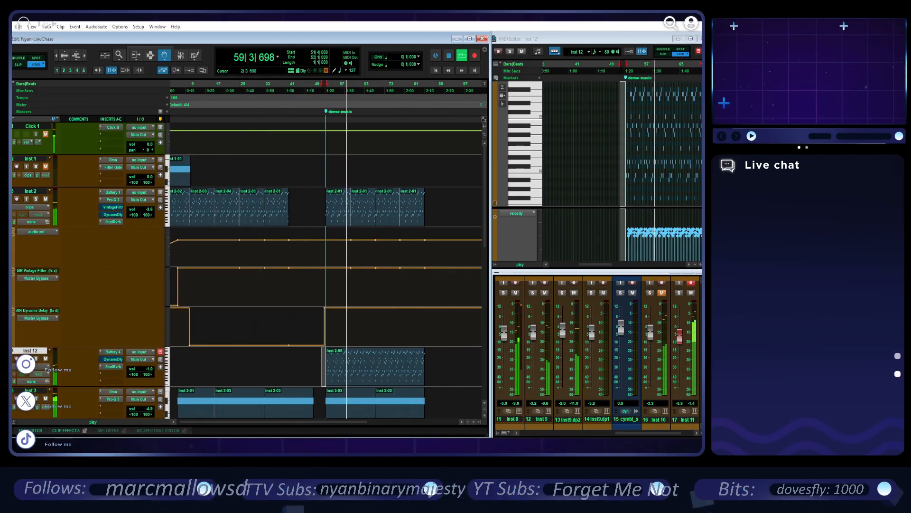
{"action": "left_click", "coordinate": [12, 222]}
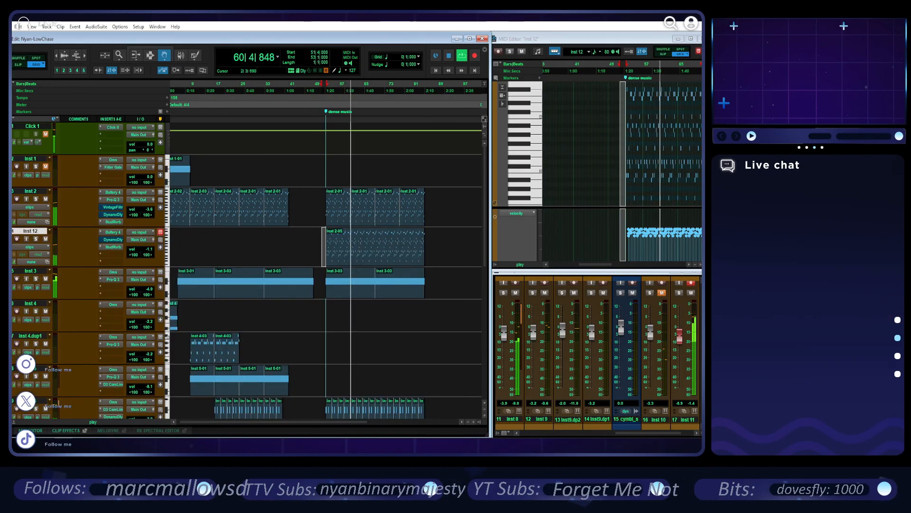
- Stop playback, return to the start of the song and play it from the beginning
{"action": "left_click", "coordinate": [448, 59]}
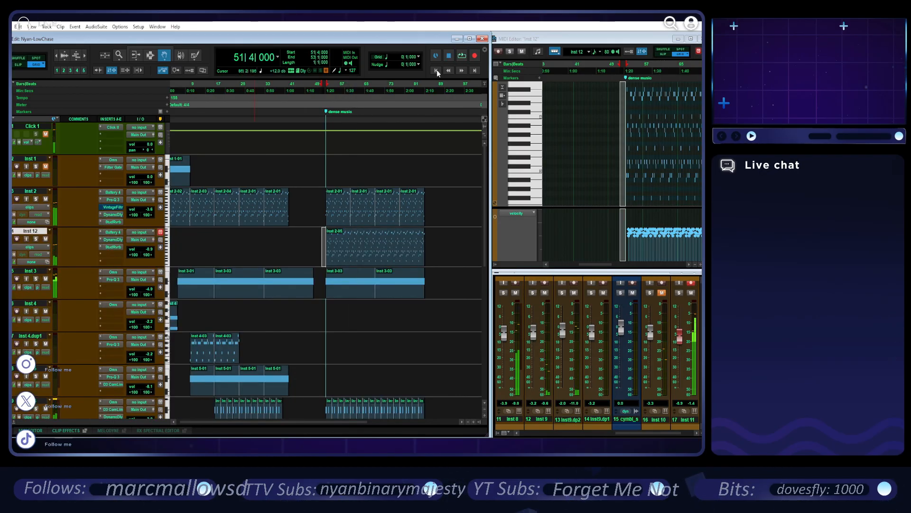
{"action": "left_click", "coordinate": [436, 71]}
{"action": "key", "text": "space"}
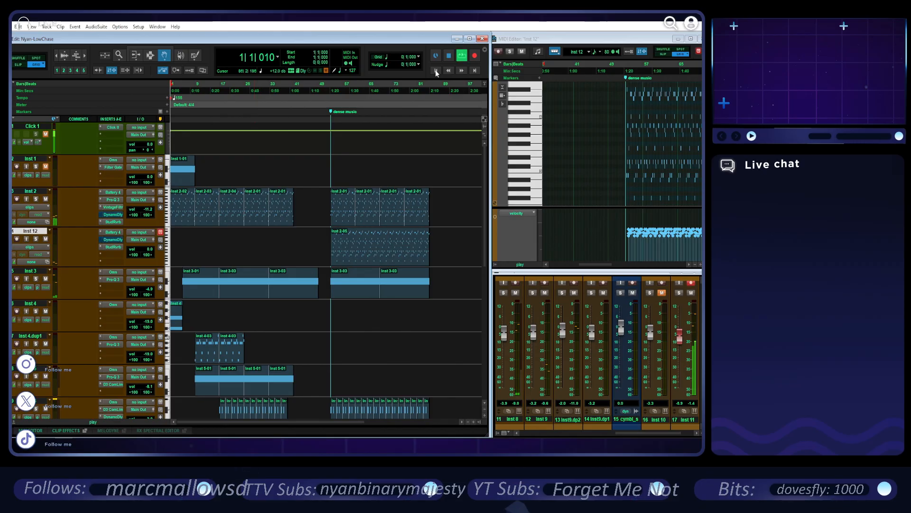
{"action": "left_click", "coordinate": [36, 198]}
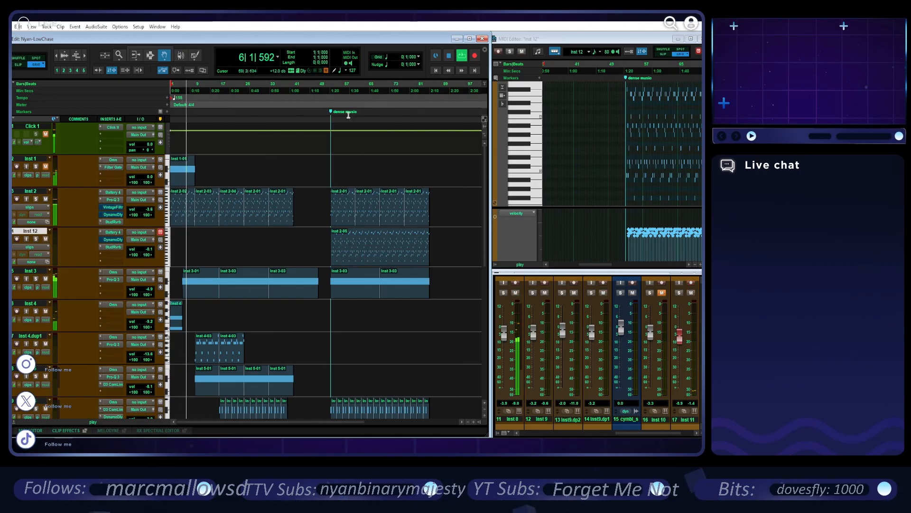
- Play the song from just before the dense music marker to hear the section's opening, and stop playback
{"action": "left_click", "coordinate": [331, 111]}
{"action": "key", "text": "t"}
{"action": "key", "text": "t"}
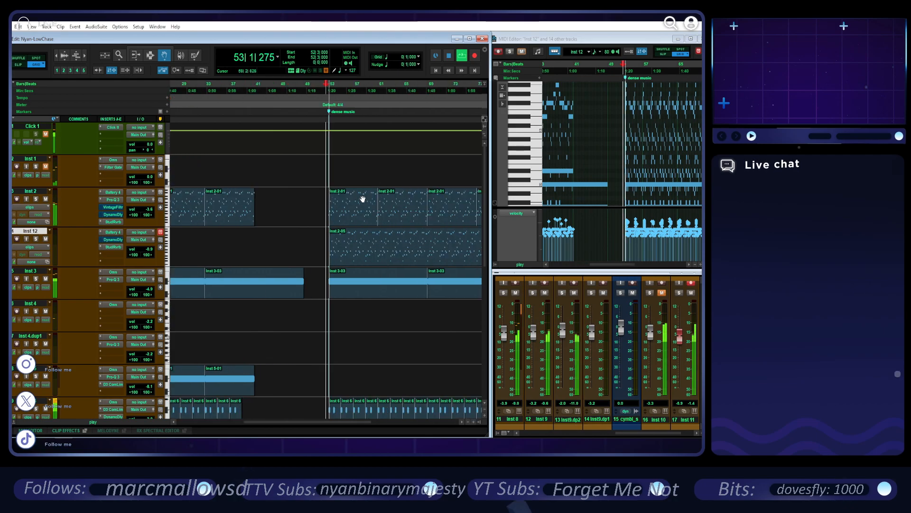
{"action": "scroll", "coordinate": [349, 326], "scroll_direction": "down", "scroll_amount": 10}
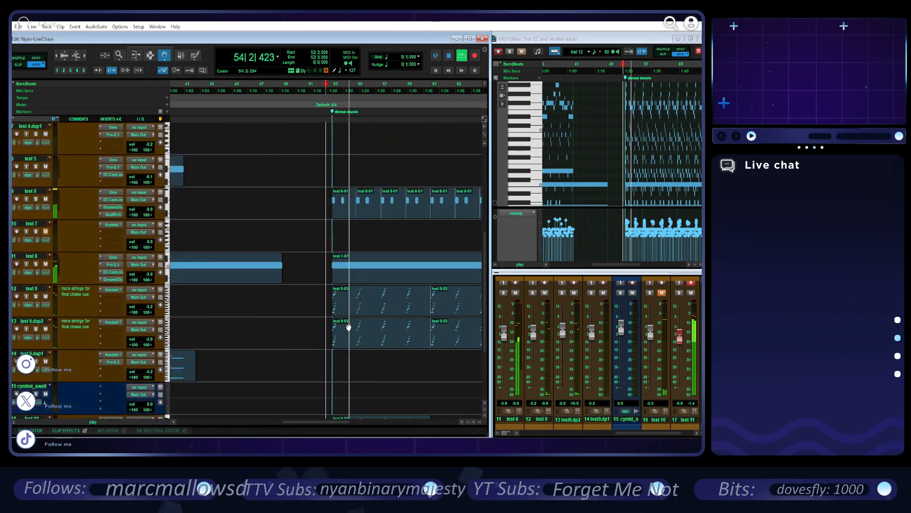
{"action": "key", "text": "space"}
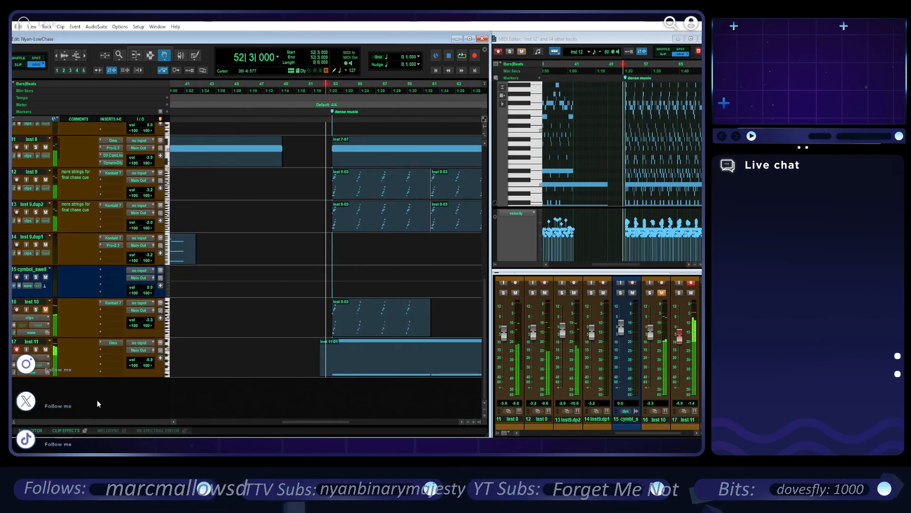
- Add a new instrument track below Inst 11 and insert Omnisphere on it
{"action": "double_click", "coordinate": [97, 400]}
{"action": "left_click", "coordinate": [115, 380]}
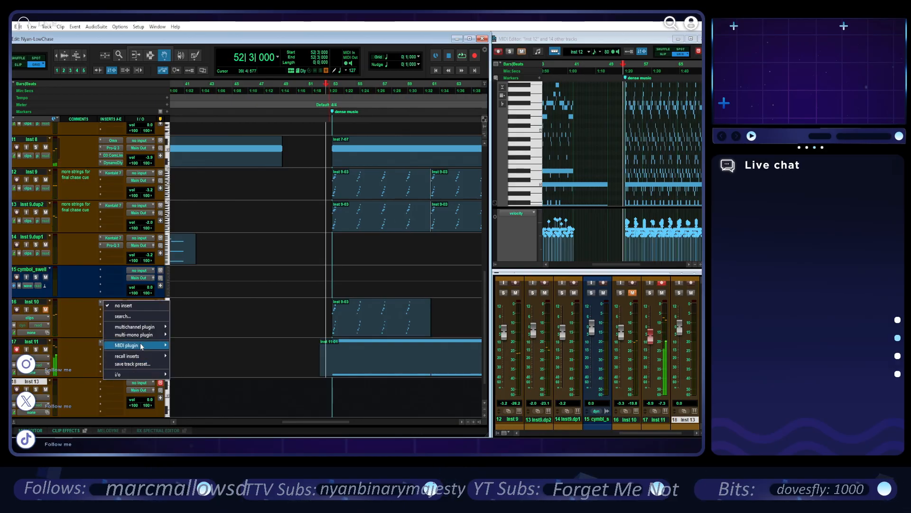
{"action": "mouse_move", "coordinate": [141, 330]}
{"action": "left_click", "coordinate": [199, 342]}
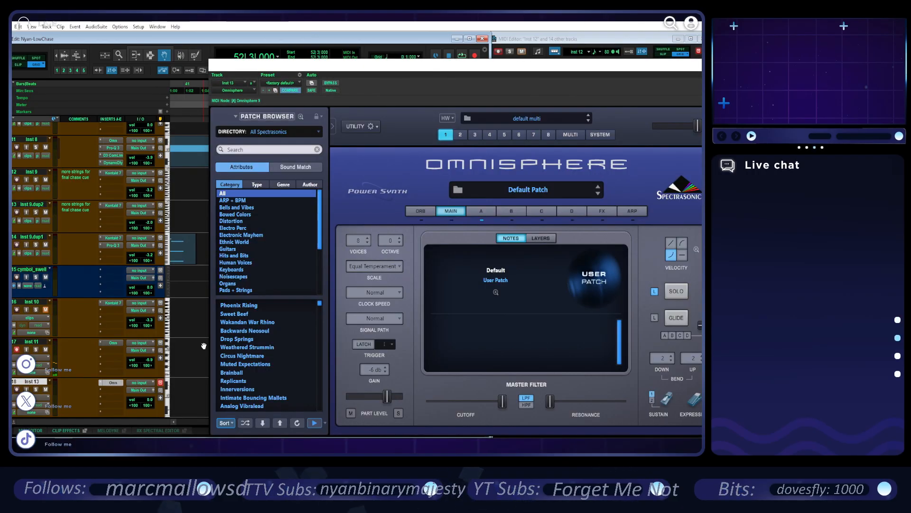
- Filter Omnisphere's patch browser to the Textures Soundscape category
{"action": "scroll", "coordinate": [274, 260], "scroll_direction": "down", "scroll_amount": 3}
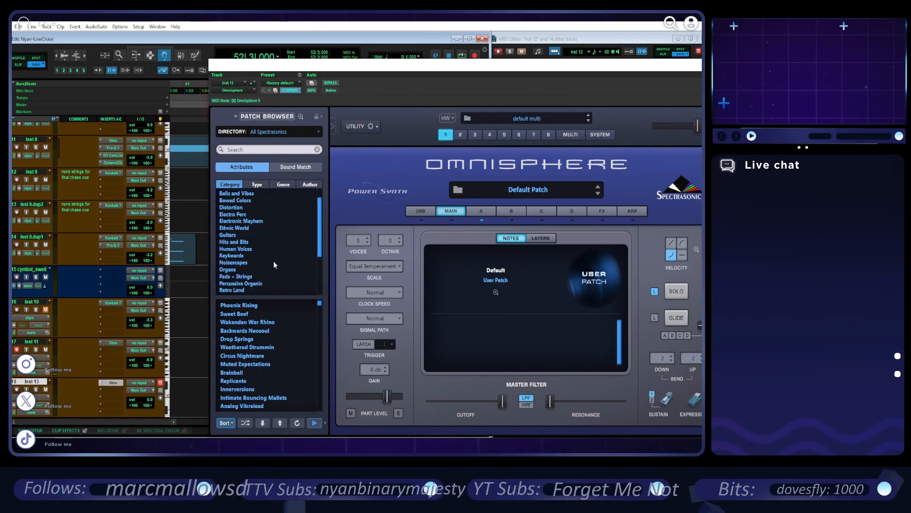
{"action": "scroll", "coordinate": [274, 265], "scroll_direction": "down", "scroll_amount": 2}
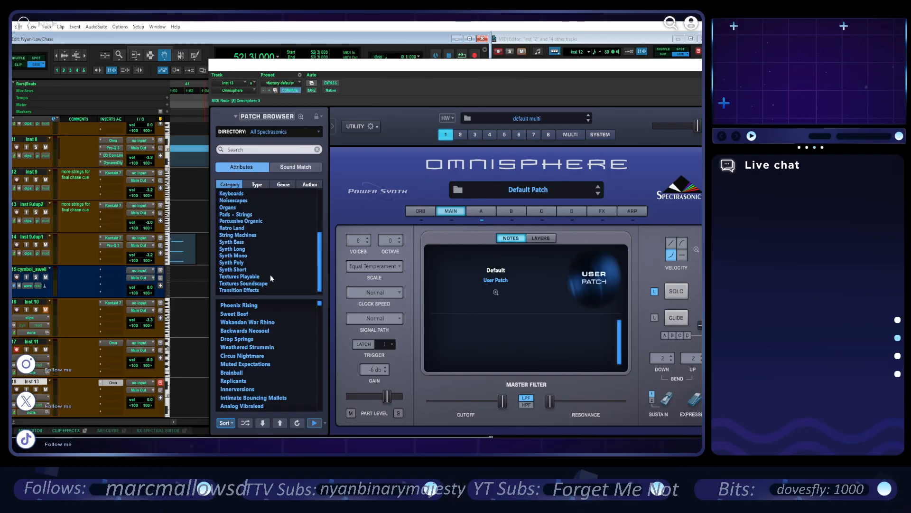
{"action": "left_click", "coordinate": [266, 283]}
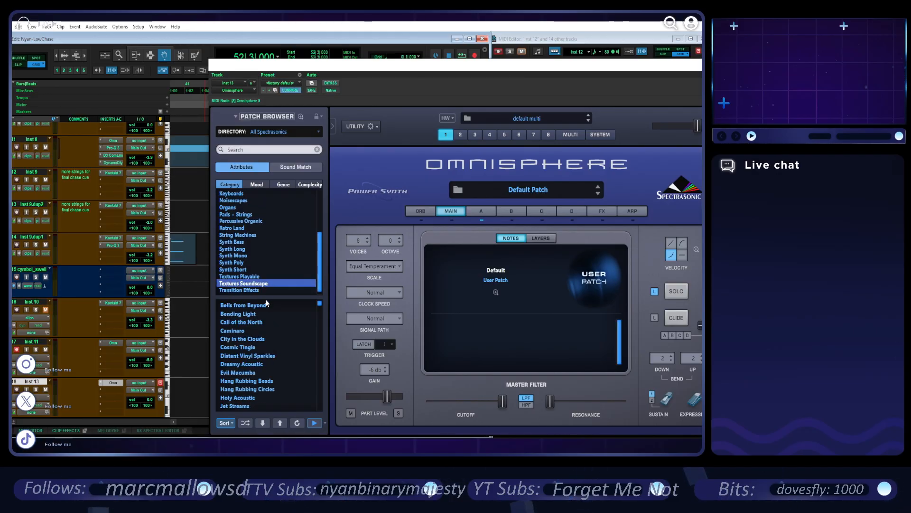
- Audition the Bells from Beyond, Bending Light, Call of the North, Caminaro, City in the Clouds and Cosmic Tingle patches
{"action": "left_click", "coordinate": [268, 307]}
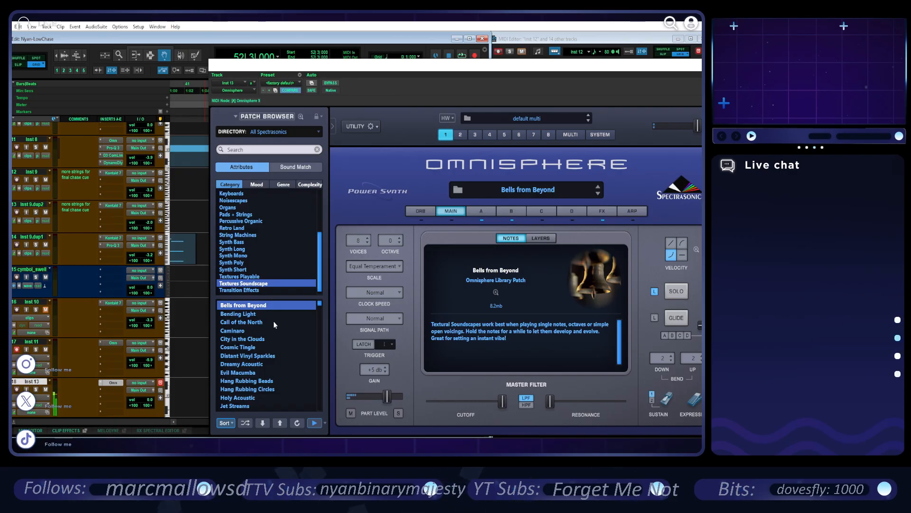
{"action": "left_click", "coordinate": [266, 314]}
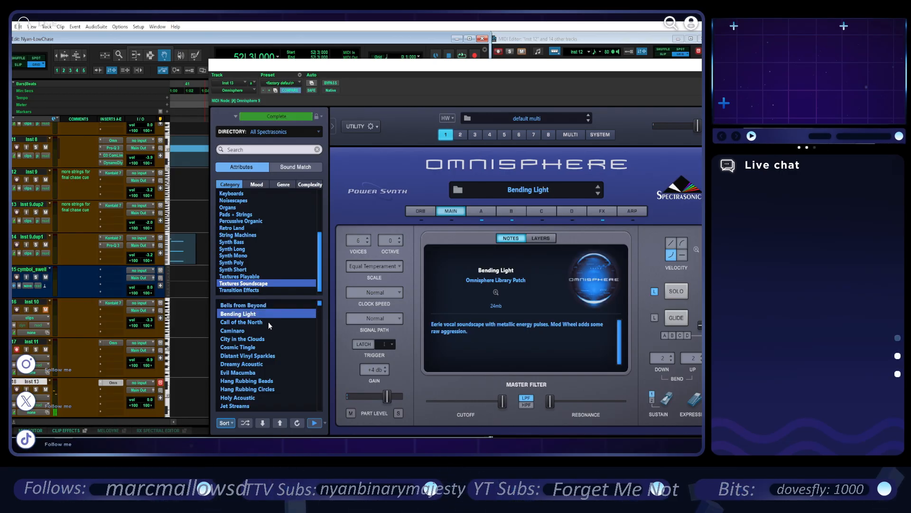
{"action": "left_click", "coordinate": [269, 322]}
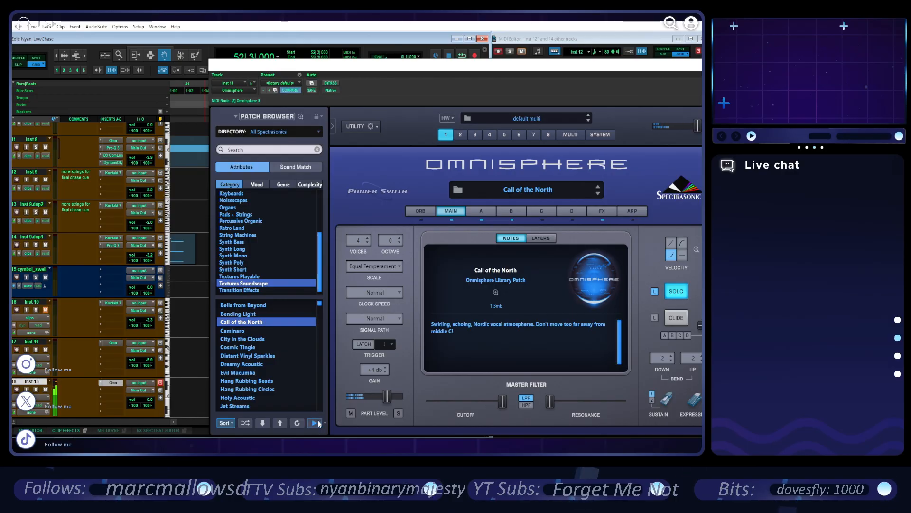
{"action": "left_click", "coordinate": [251, 331]}
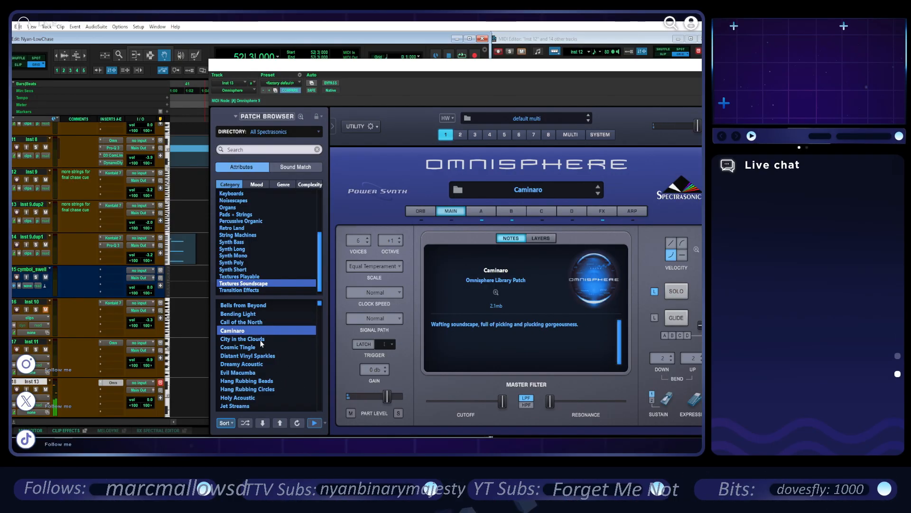
{"action": "left_click", "coordinate": [260, 340]}
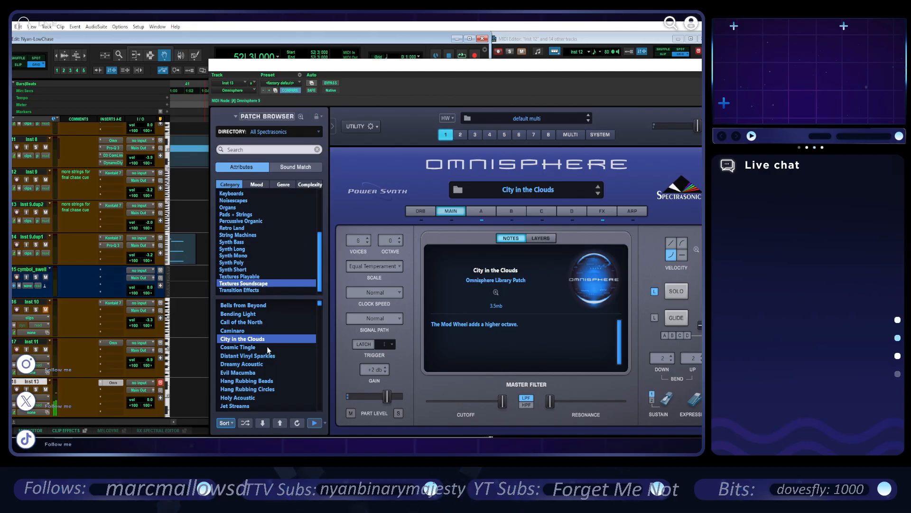
{"action": "left_click", "coordinate": [268, 347]}
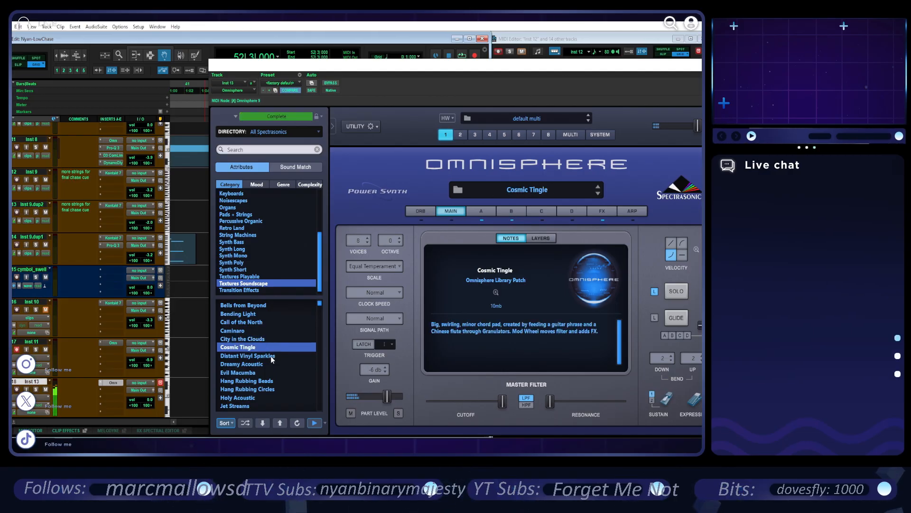
- Audition further soundscape patches, including Distant Vinyl Sparkles, Dreamy Acoustic, Jittery Teletexture and Paradisum
{"action": "left_click", "coordinate": [271, 356]}
{"action": "left_click", "coordinate": [275, 362]}
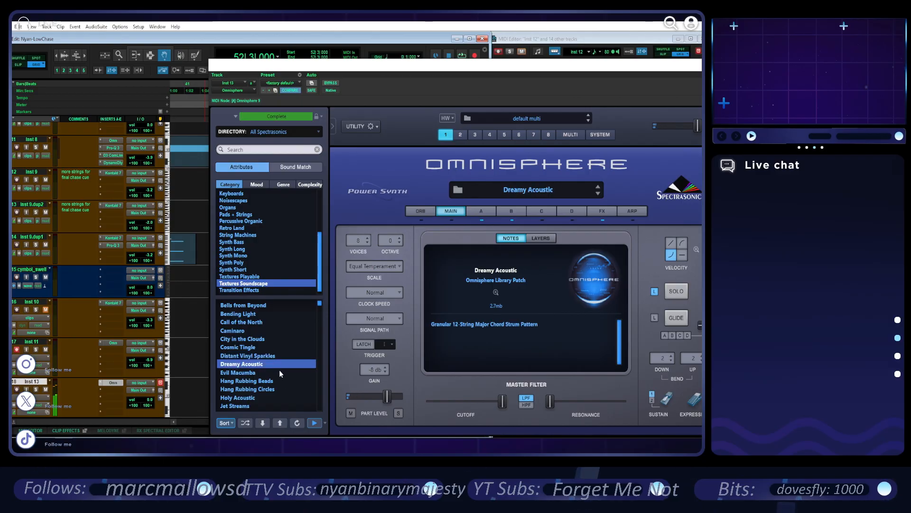
{"action": "scroll", "coordinate": [283, 380], "scroll_direction": "down", "scroll_amount": 1}
{"action": "left_click", "coordinate": [281, 379]}
{"action": "scroll", "coordinate": [282, 380], "scroll_direction": "down", "scroll_amount": 1}
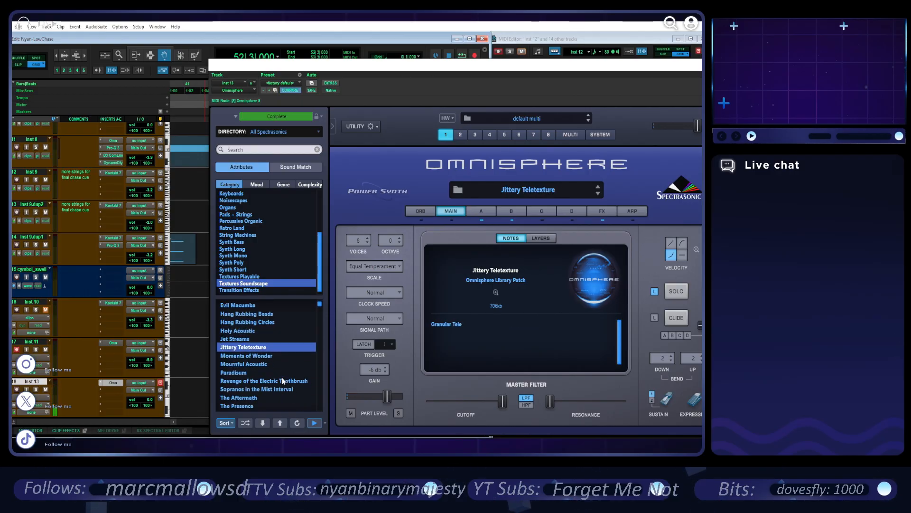
{"action": "left_click", "coordinate": [274, 372]}
{"action": "scroll", "coordinate": [274, 371], "scroll_direction": "down", "scroll_amount": 5}
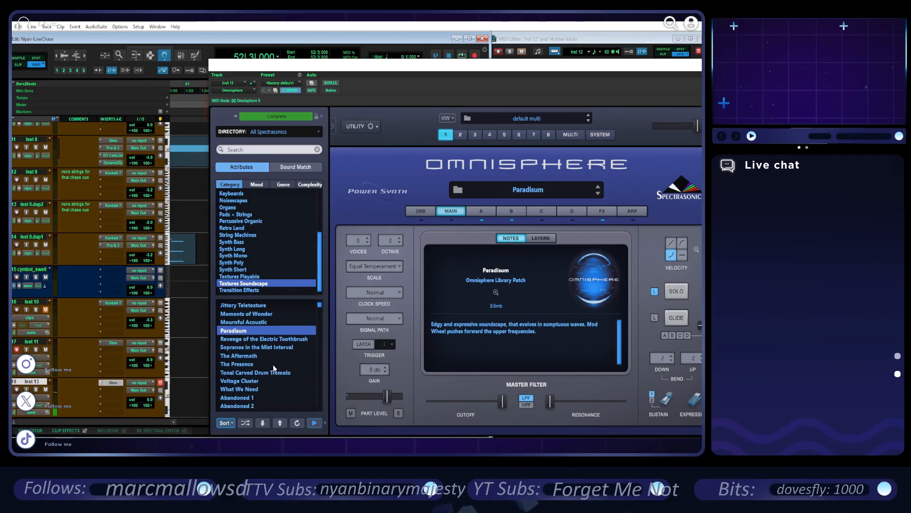
- Audition the Voltage Cluster and Abandoned 3 patches
{"action": "left_click", "coordinate": [275, 341]}
{"action": "scroll", "coordinate": [274, 341], "scroll_direction": "down", "scroll_amount": 1}
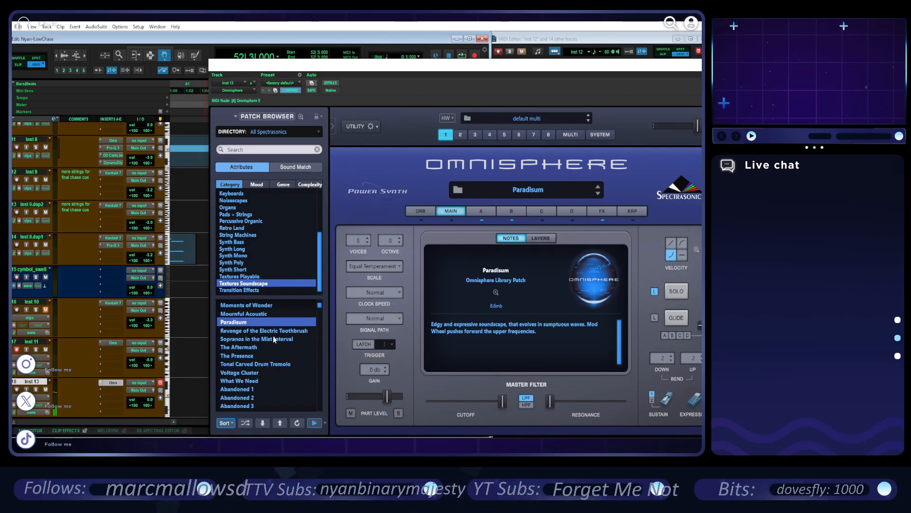
{"action": "scroll", "coordinate": [273, 352], "scroll_direction": "down", "scroll_amount": 2}
{"action": "left_click", "coordinate": [272, 356]}
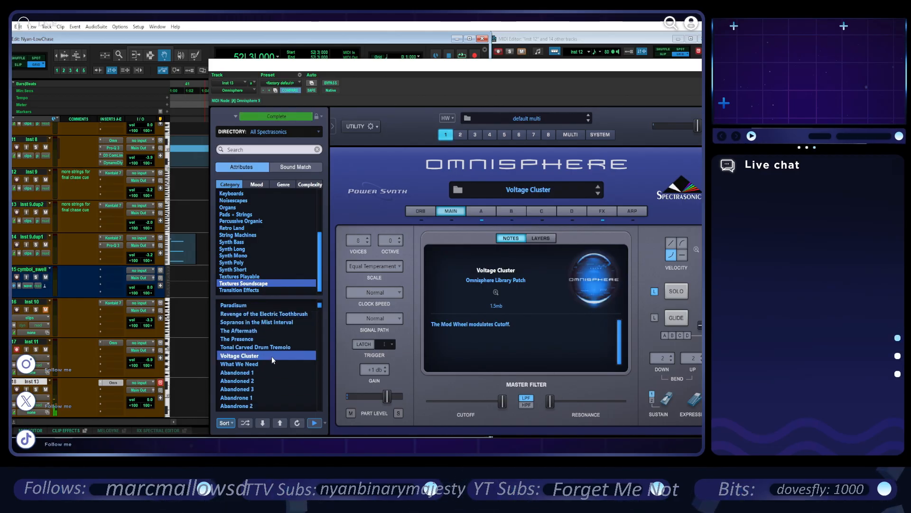
{"action": "scroll", "coordinate": [271, 356], "scroll_direction": "down", "scroll_amount": 4}
{"action": "left_click", "coordinate": [269, 354]}
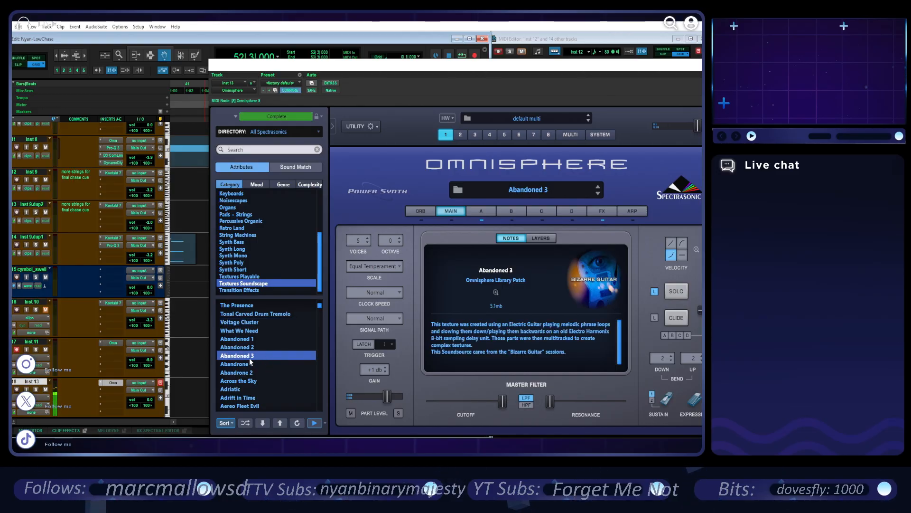
- Audition the Abandrone 1, Abandrone 2, Across the Sky, Adriatic and Aereo Fleet Evil patches
{"action": "left_click", "coordinate": [254, 365]}
{"action": "scroll", "coordinate": [260, 352], "scroll_direction": "down", "scroll_amount": 2}
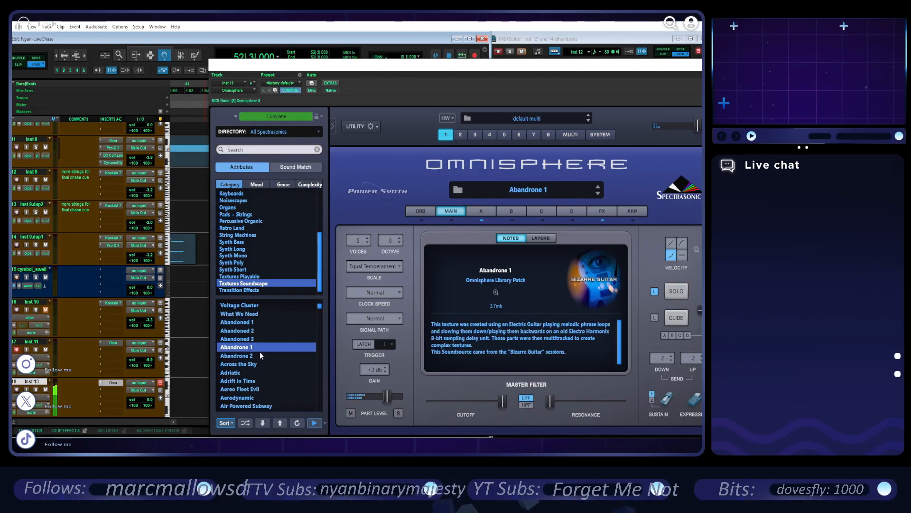
{"action": "left_click", "coordinate": [260, 352]}
{"action": "left_click", "coordinate": [274, 363]}
{"action": "scroll", "coordinate": [268, 355], "scroll_direction": "down", "scroll_amount": 2}
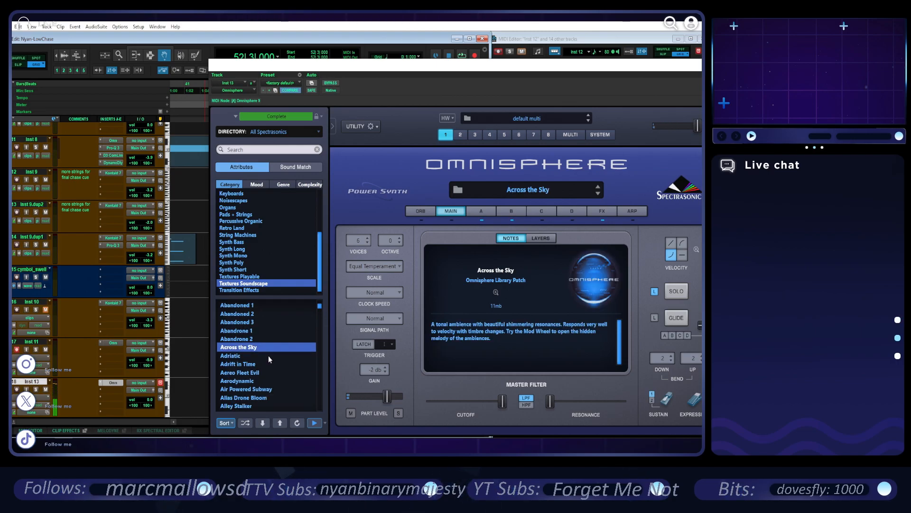
{"action": "left_click", "coordinate": [265, 354]}
{"action": "scroll", "coordinate": [266, 352], "scroll_direction": "down", "scroll_amount": 3}
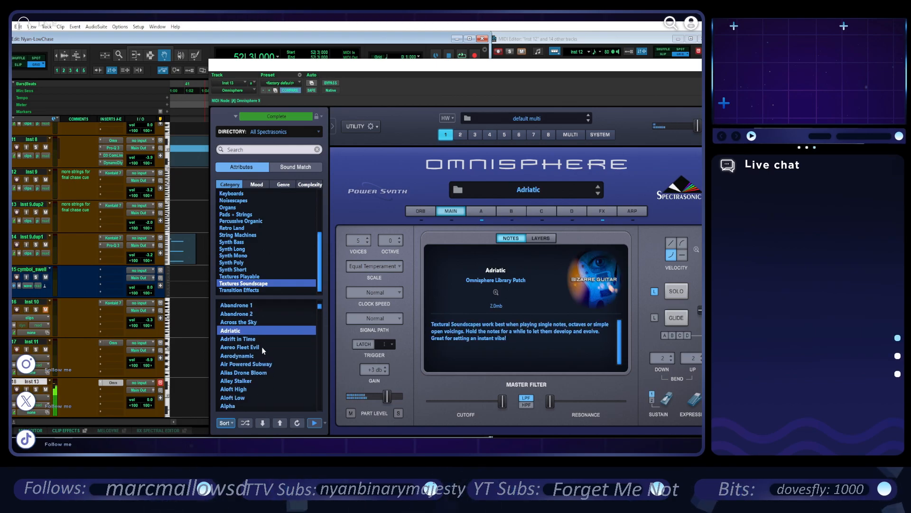
{"action": "left_click", "coordinate": [261, 347]}
{"action": "scroll", "coordinate": [261, 345], "scroll_direction": "down", "scroll_amount": 5}
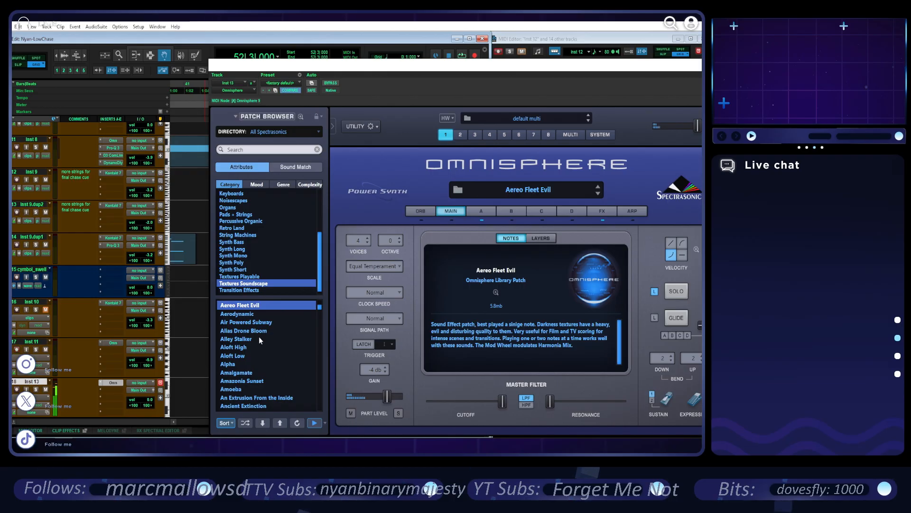
- Close the Omnisphere window, record-enable the Inst 13 track and disarm Inst 11
{"action": "left_click_drag", "start_coordinate": [680, 62], "coordinate": [608, 59]}
{"action": "left_click", "coordinate": [651, 62]}
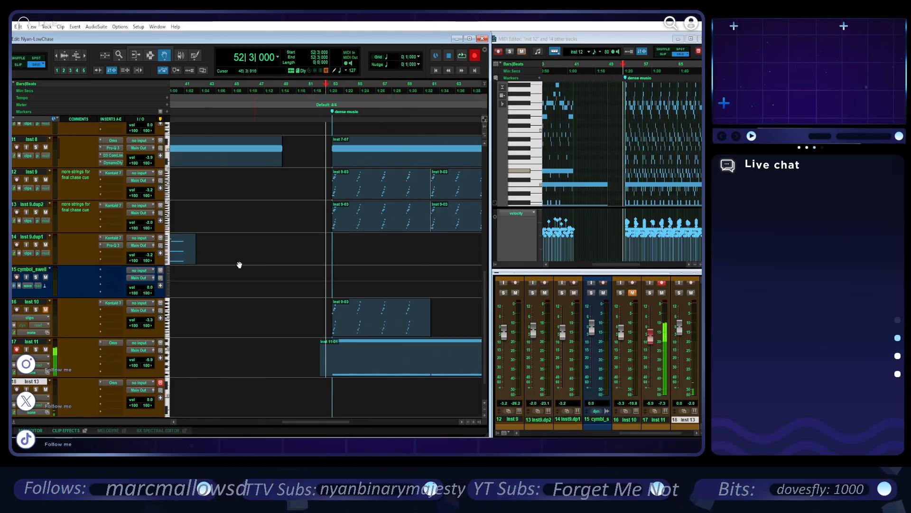
{"action": "left_click", "coordinate": [16, 389]}
{"action": "left_click", "coordinate": [17, 349]}
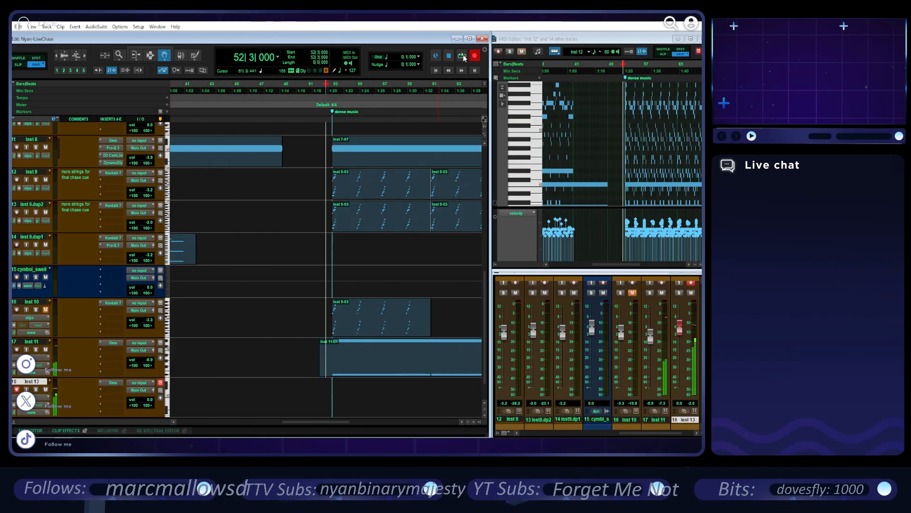
- Reopen Omnisphere on Inst 13 and show the amp envelope of layer A
{"action": "left_click", "coordinate": [113, 383]}
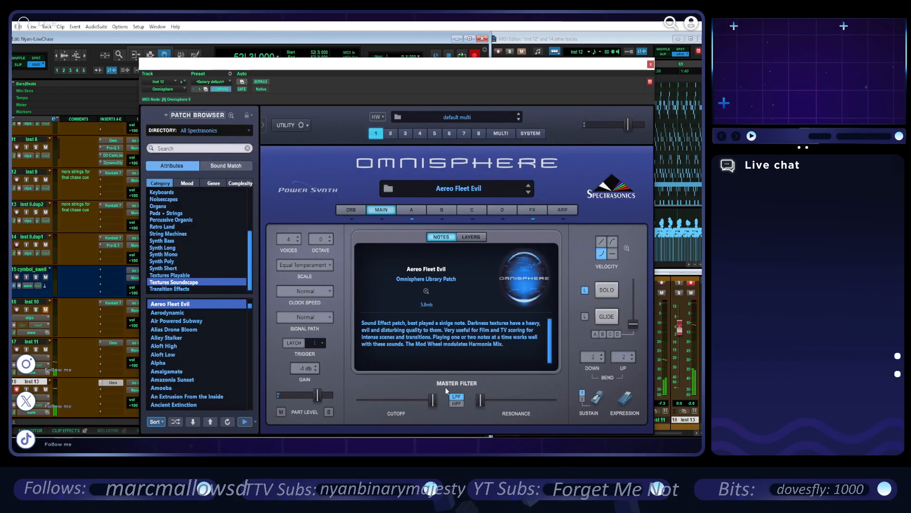
{"action": "left_click", "coordinate": [411, 209]}
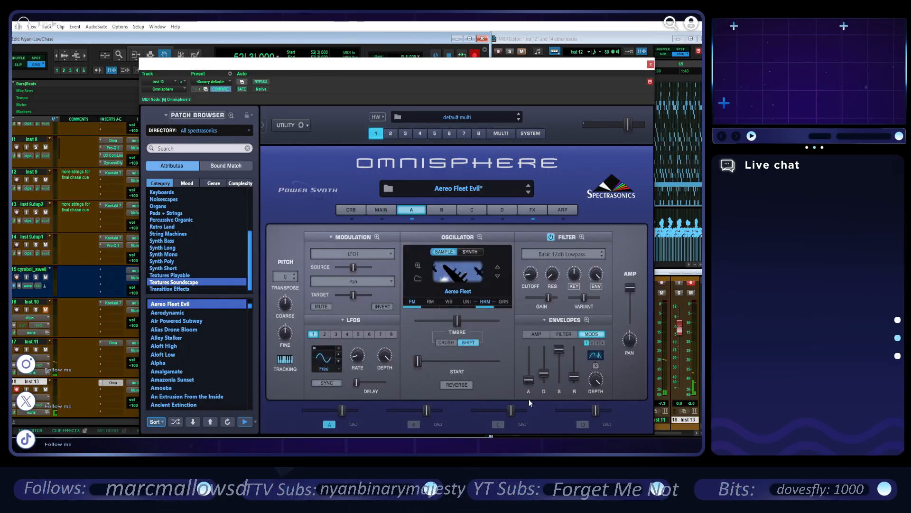
{"action": "left_click", "coordinate": [538, 333]}
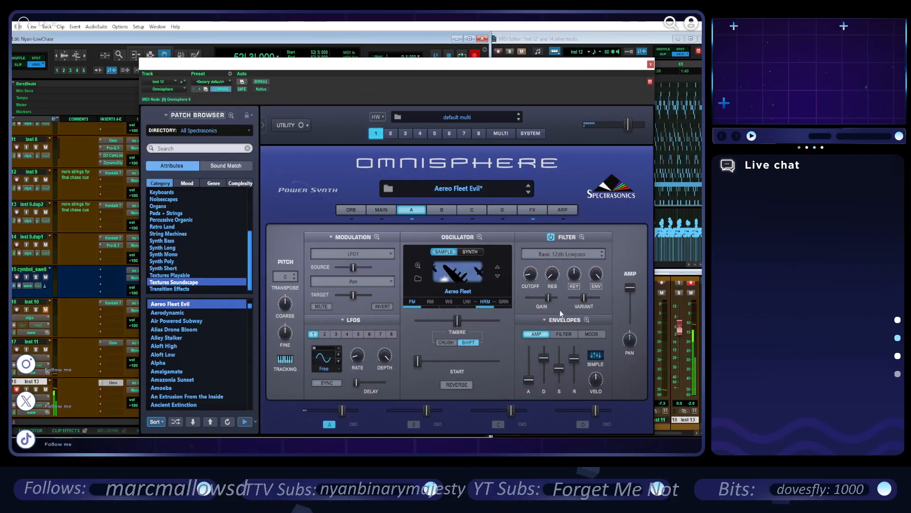
- Audition the Aerodynamic, Alley Stalker and Aloft Low patches and load Aloft High
{"action": "left_click", "coordinate": [197, 312]}
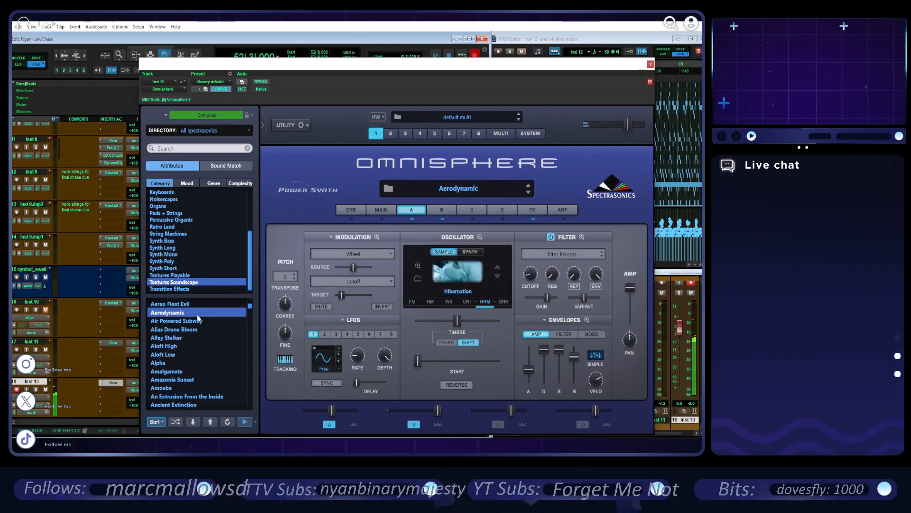
{"action": "left_click", "coordinate": [187, 337]}
{"action": "left_click", "coordinate": [189, 353]}
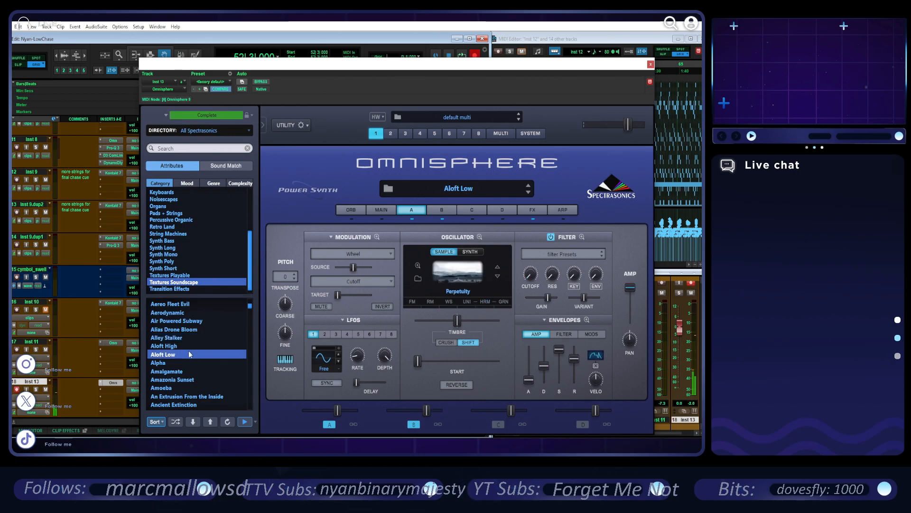
{"action": "left_click", "coordinate": [186, 346]}
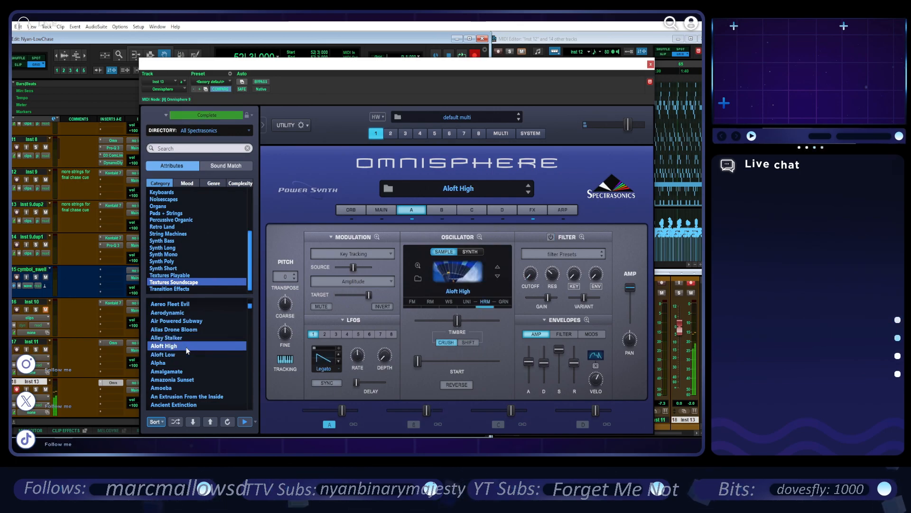
- Load the Alpha patch on Inst 13 and record a sustained D#3 note at the dense music marker
{"action": "left_click", "coordinate": [189, 363]}
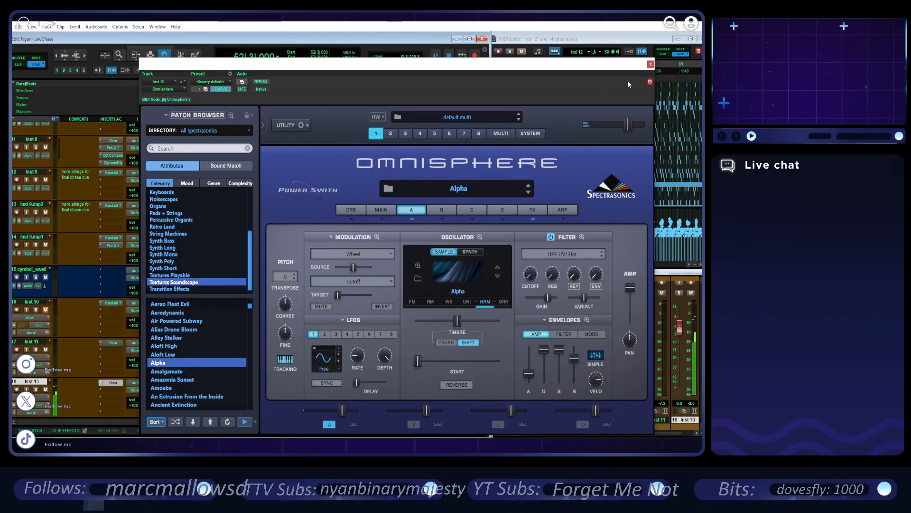
{"action": "left_click", "coordinate": [650, 64]}
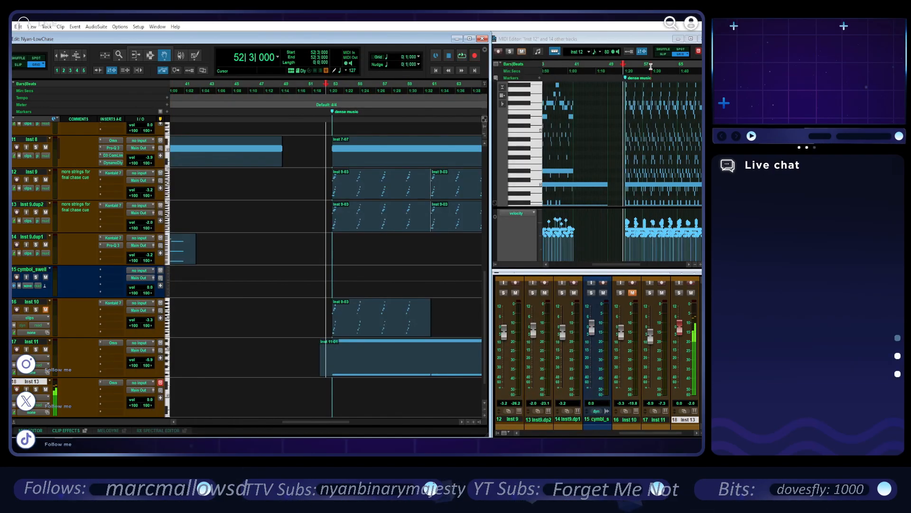
{"action": "left_click", "coordinate": [462, 56]}
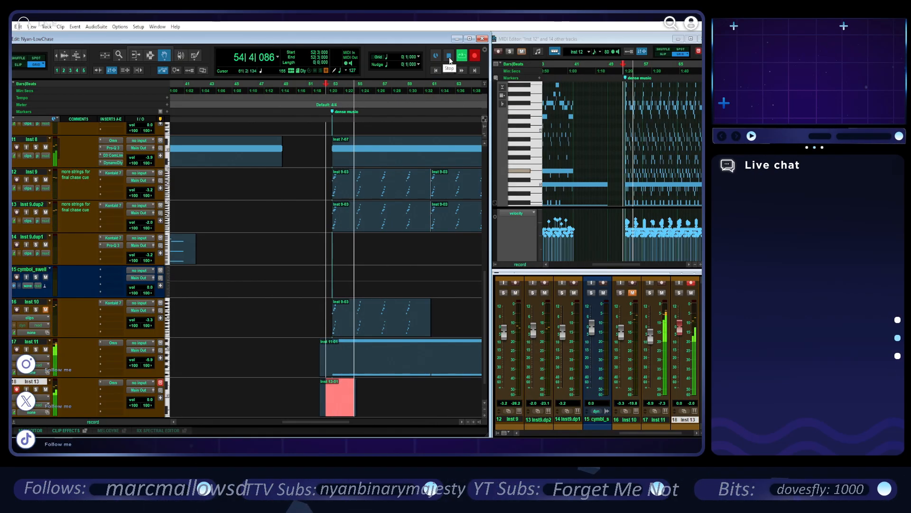
{"action": "left_click", "coordinate": [448, 56]}
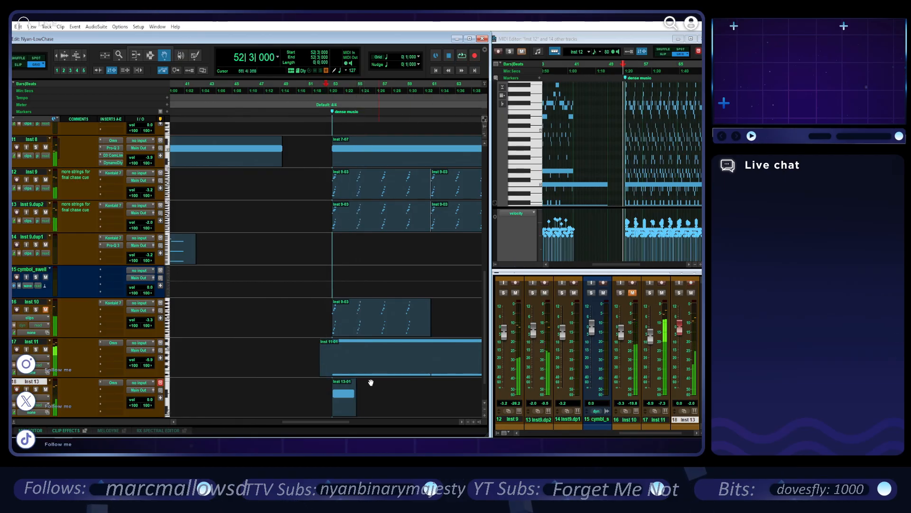
{"action": "left_click", "coordinate": [346, 414]}
{"action": "left_click", "coordinate": [567, 142]}
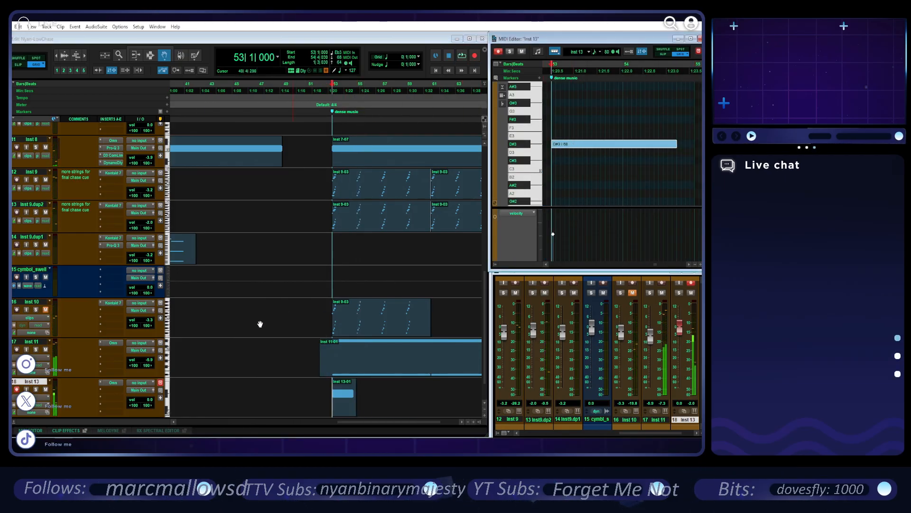
- Add the instrument track Inst 14 below Inst 13 and insert stereo Omnisphere on it
{"action": "scroll", "coordinate": [220, 369], "scroll_direction": "down", "scroll_amount": 2}
{"action": "double_click", "coordinate": [107, 405]}
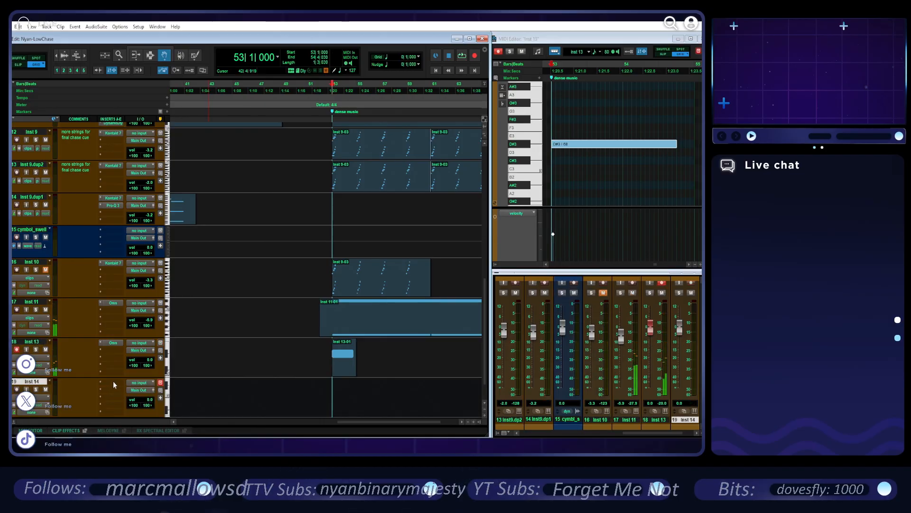
{"action": "left_click", "coordinate": [114, 384]}
{"action": "mouse_move", "coordinate": [142, 326]}
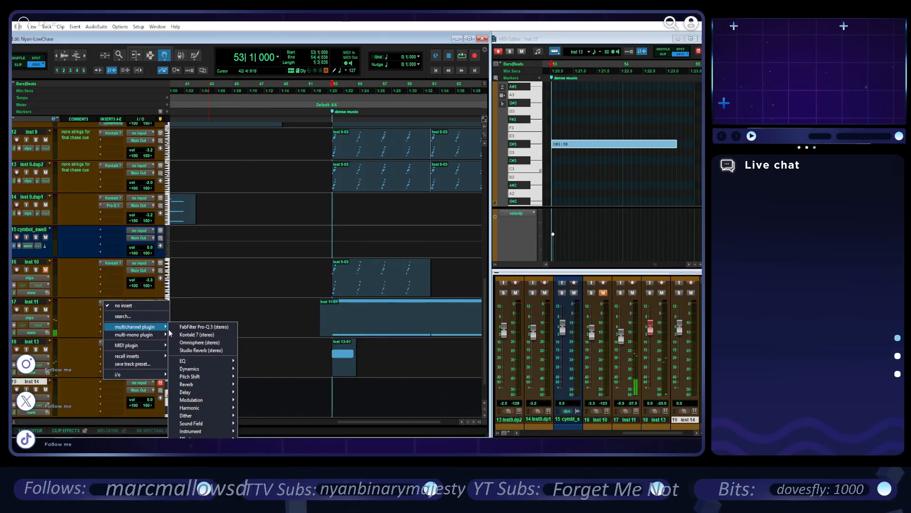
{"action": "left_click", "coordinate": [216, 342]}
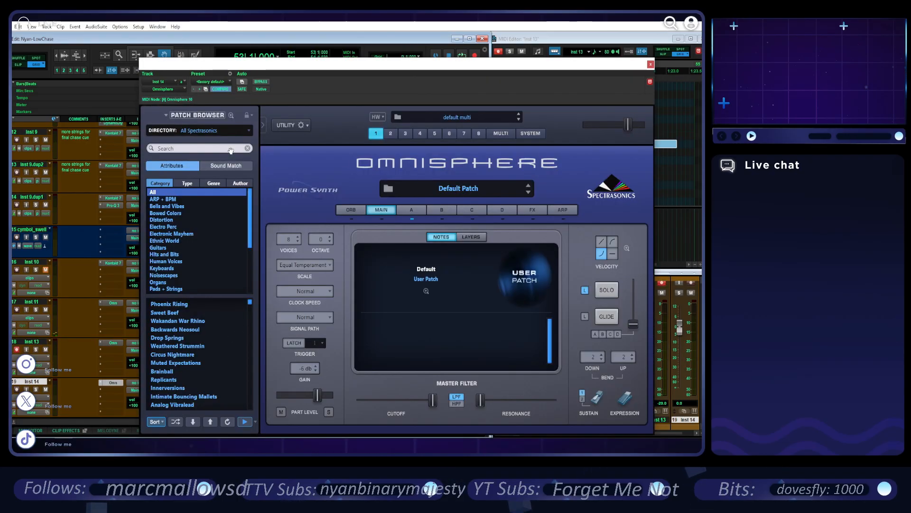
- Search the Omnisphere patches for "bursting" and load the Bursting patch
{"action": "left_click", "coordinate": [228, 148]}
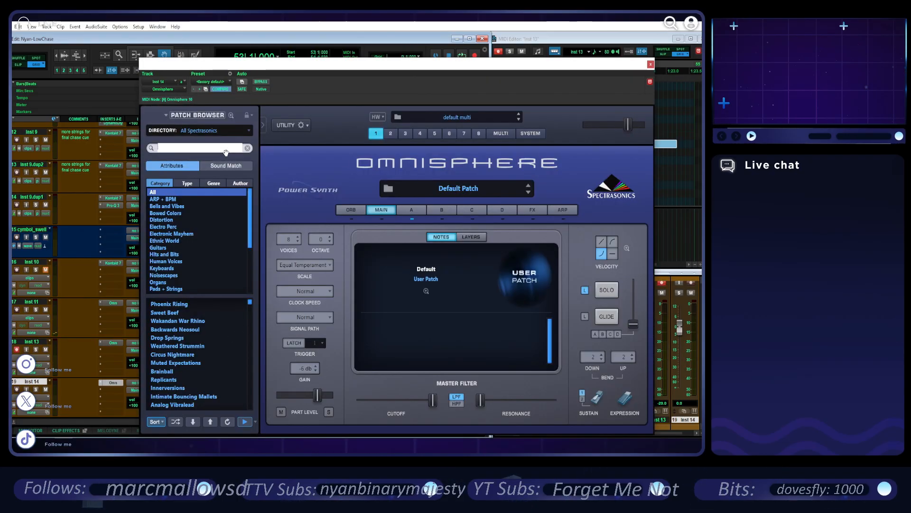
{"action": "type", "text": "bursting"}
{"action": "key", "text": "Return"}
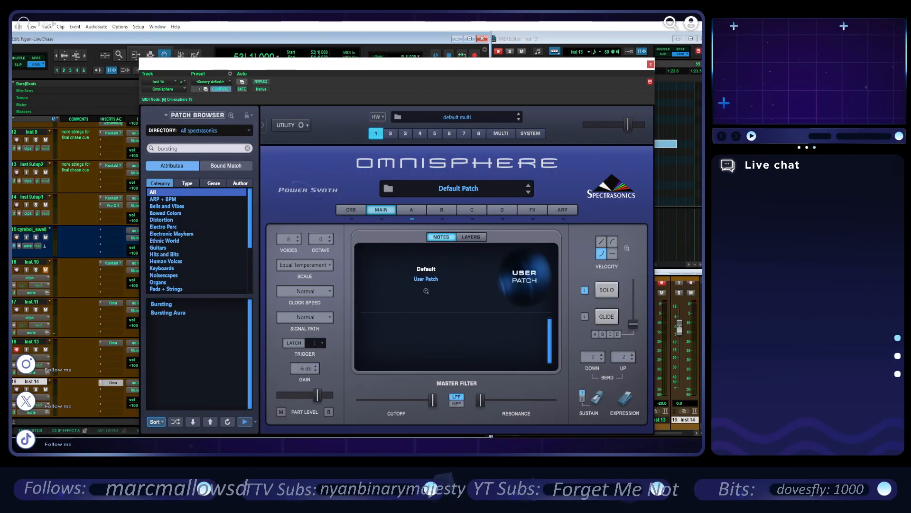
{"action": "left_click", "coordinate": [166, 304]}
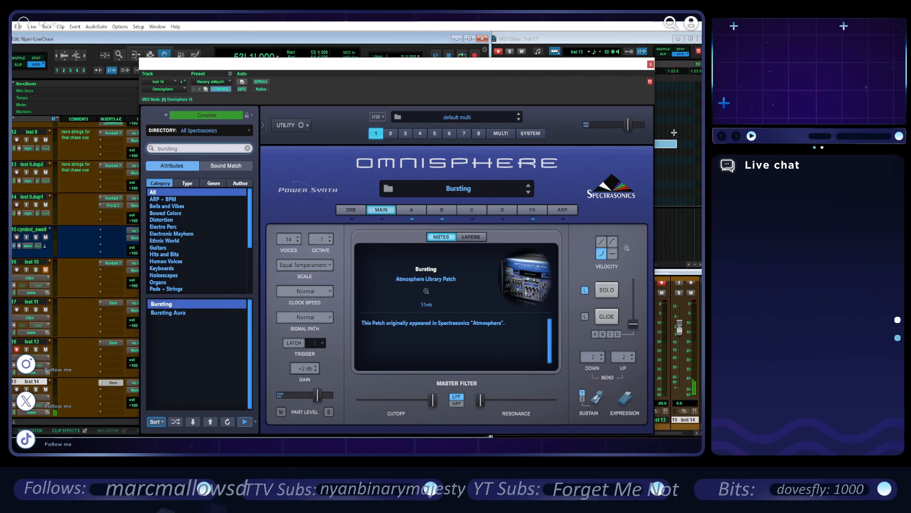
- Record-enable Inst 14 and record sustained D#1 and D#2 notes, starting the take at bar 52 beat 3
{"action": "left_click", "coordinate": [17, 389]}
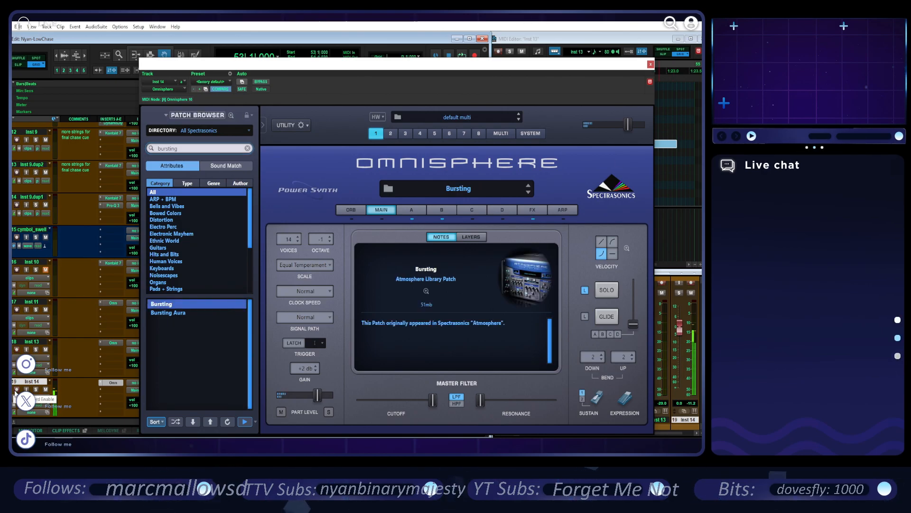
{"action": "left_click", "coordinate": [650, 65]}
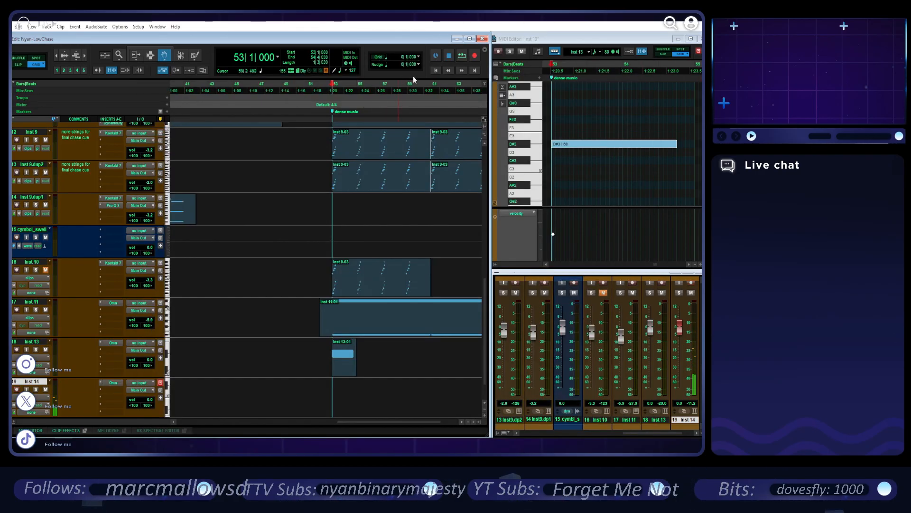
{"action": "left_click", "coordinate": [327, 91]}
{"action": "left_click", "coordinate": [466, 56]}
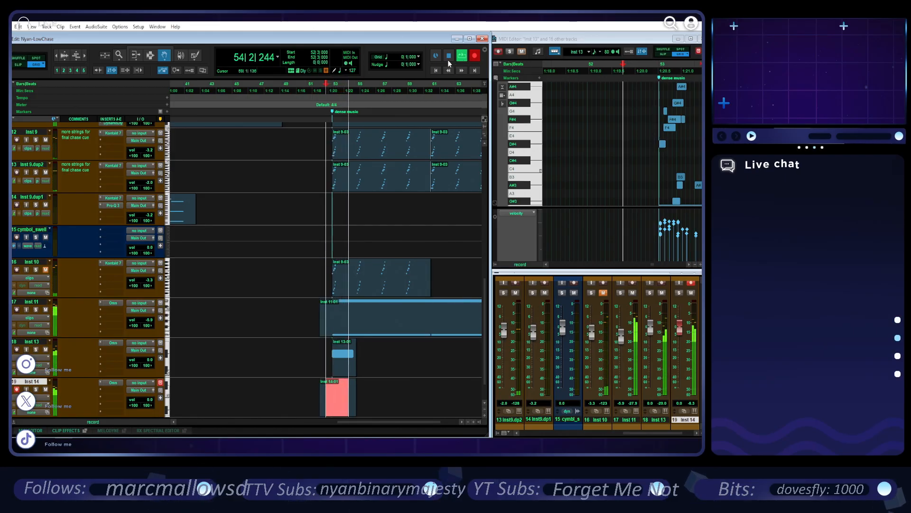
{"action": "left_click", "coordinate": [448, 56]}
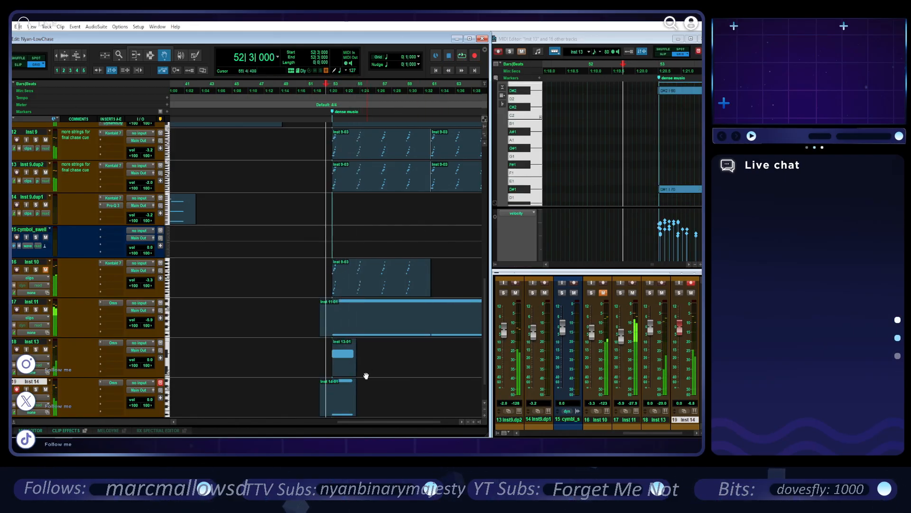
- Select the D#1 and D#2 notes of the Inst 14 clip and place the edit cursor at bar 53
{"action": "left_click", "coordinate": [350, 403]}
{"action": "left_click", "coordinate": [602, 194]}
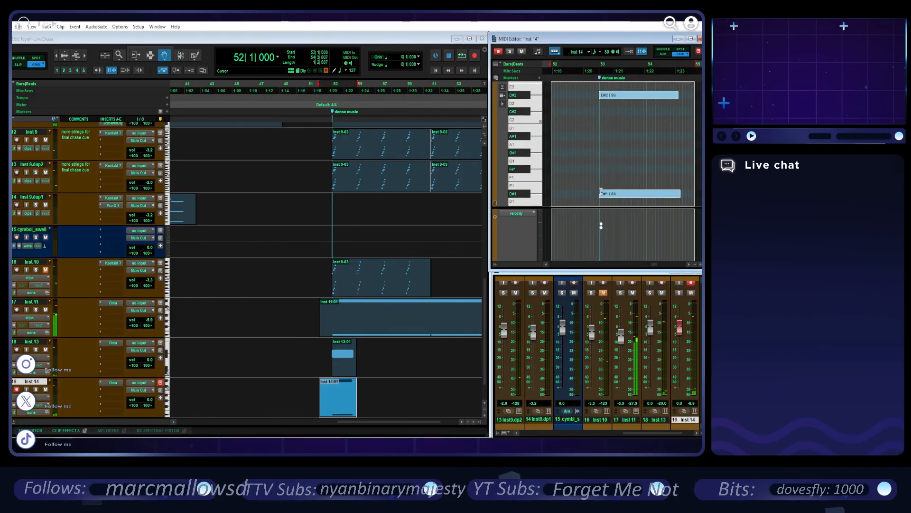
{"action": "left_click", "coordinate": [602, 194], "text": "ctrl"}
{"action": "key", "text": "ctrl+bracketright"}
{"action": "scroll", "coordinate": [627, 143], "scroll_direction": "right", "scroll_amount": 5}
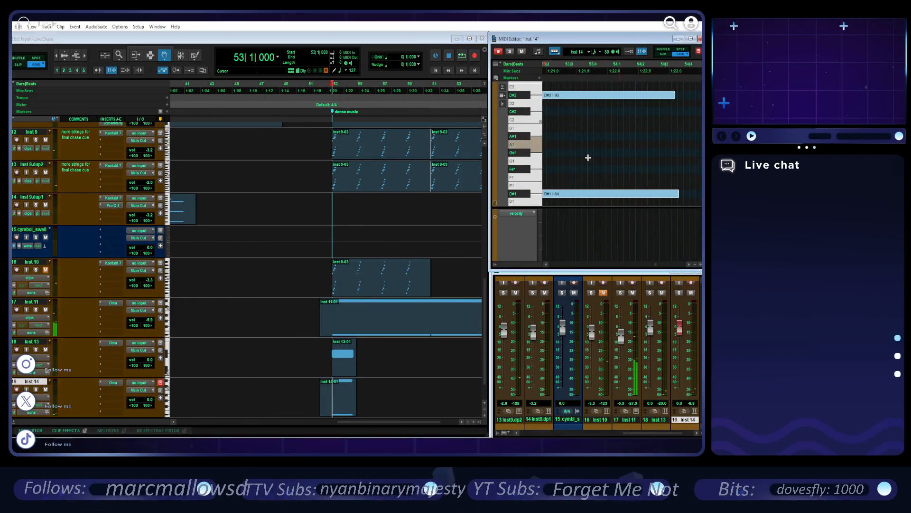
- Add the instrument track Inst 15 below Inst 14 and insert stereo Omnisphere on it
{"action": "scroll", "coordinate": [98, 405], "scroll_direction": "down", "scroll_amount": 2}
{"action": "double_click", "coordinate": [97, 404]}
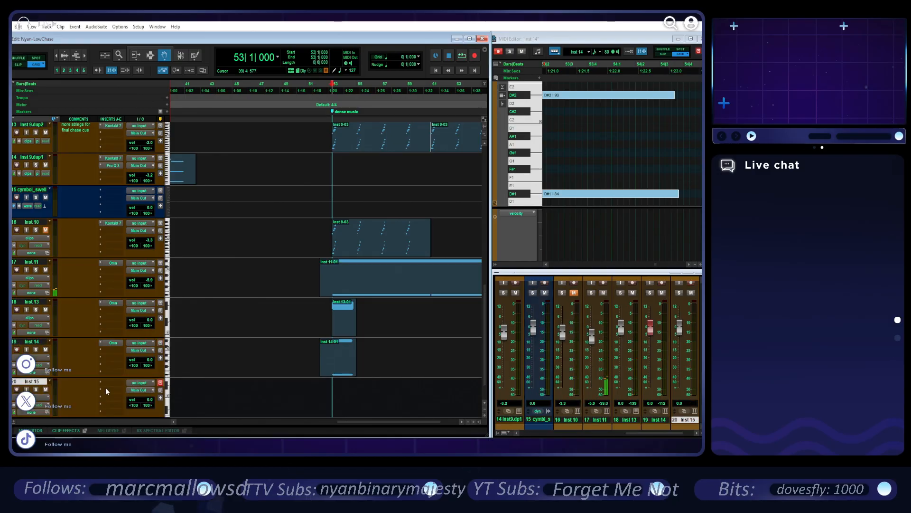
{"action": "scroll", "coordinate": [215, 367], "scroll_direction": "down", "scroll_amount": 1}
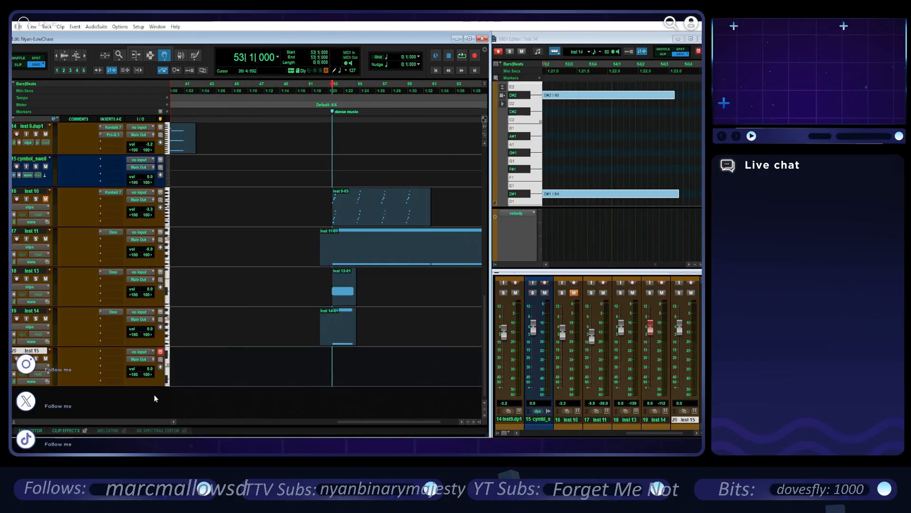
{"action": "left_click", "coordinate": [113, 351]}
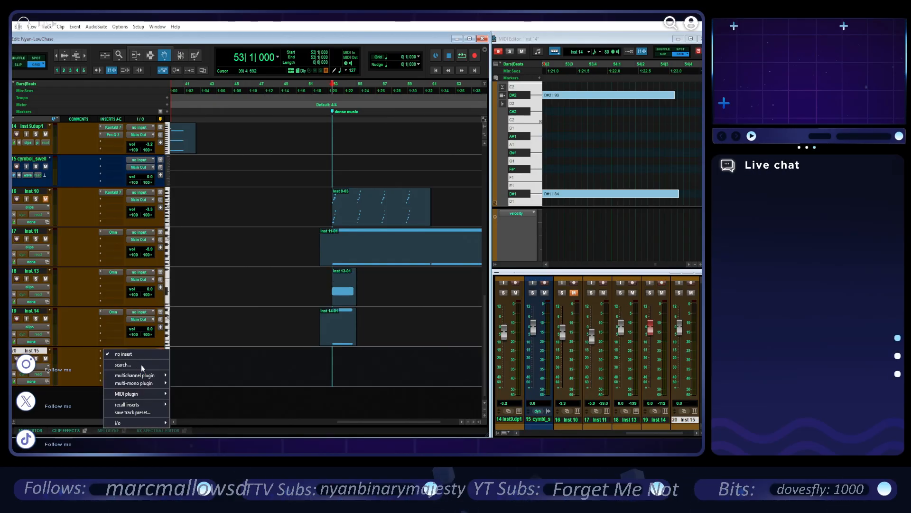
{"action": "mouse_move", "coordinate": [138, 375]}
{"action": "left_click", "coordinate": [221, 278]}
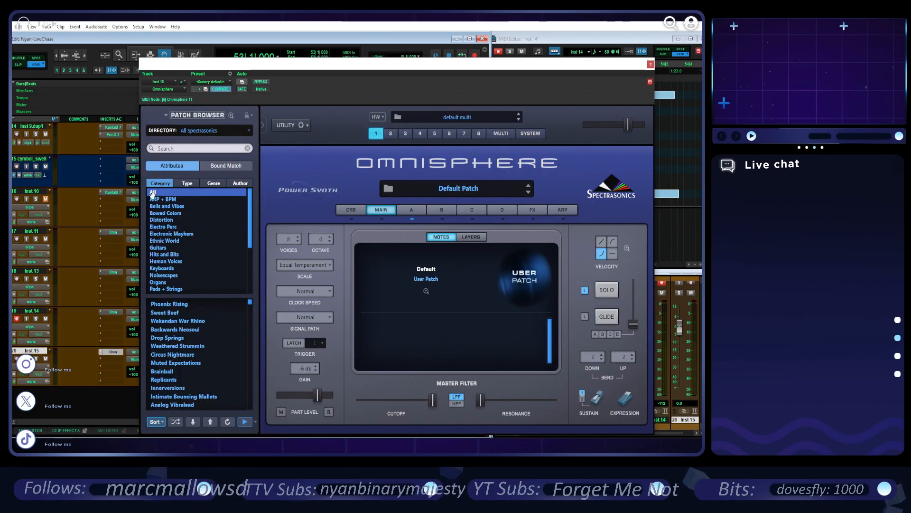
- Switch the patch directory to All, load the Knocking patch from My Category and close Omnisphere
{"action": "left_click", "coordinate": [165, 289]}
{"action": "left_click", "coordinate": [167, 269]}
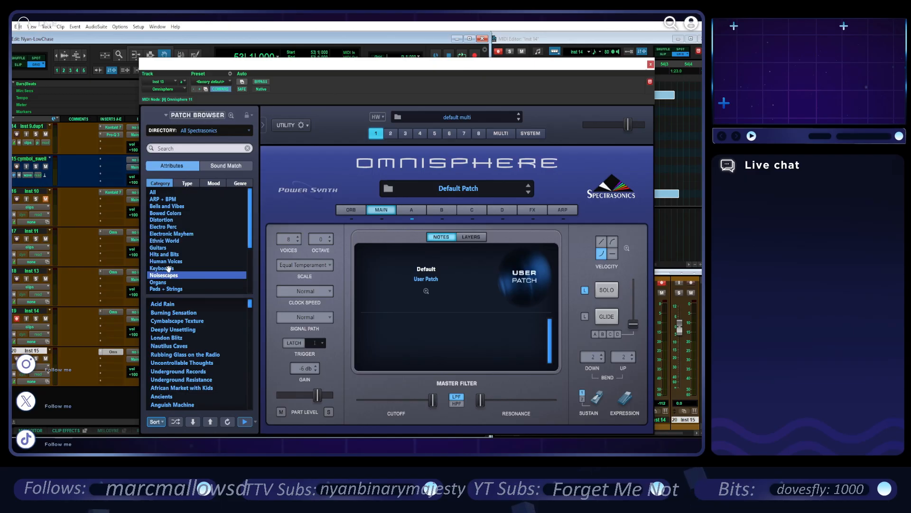
{"action": "left_click", "coordinate": [217, 133]}
{"action": "left_click", "coordinate": [204, 142]}
{"action": "left_click", "coordinate": [157, 275]}
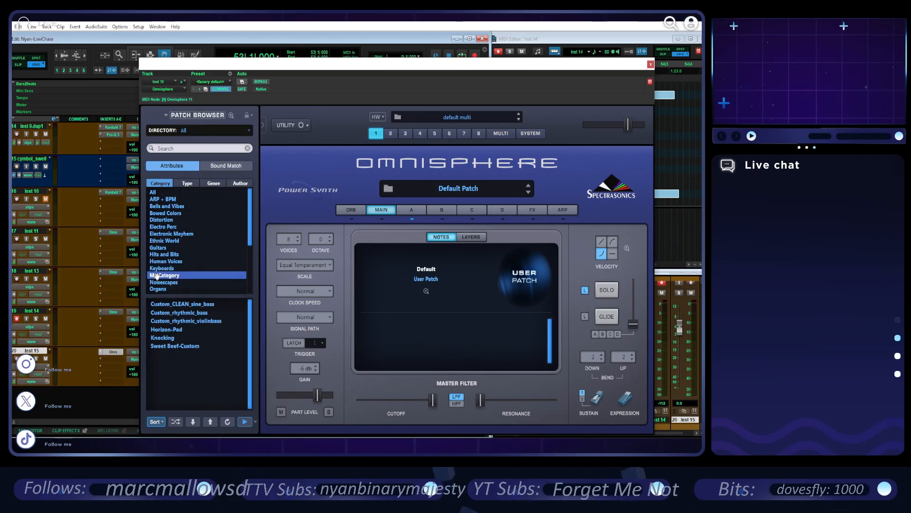
{"action": "left_click", "coordinate": [162, 337]}
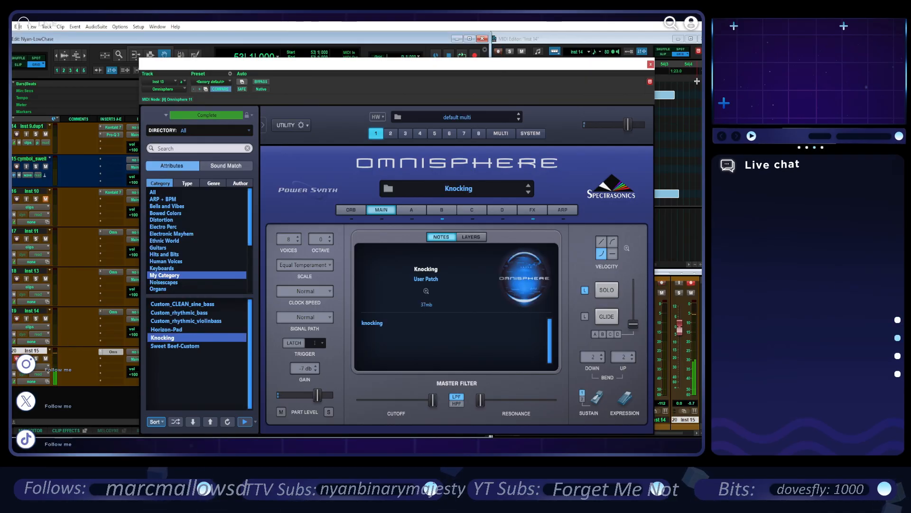
{"action": "left_click", "coordinate": [651, 64]}
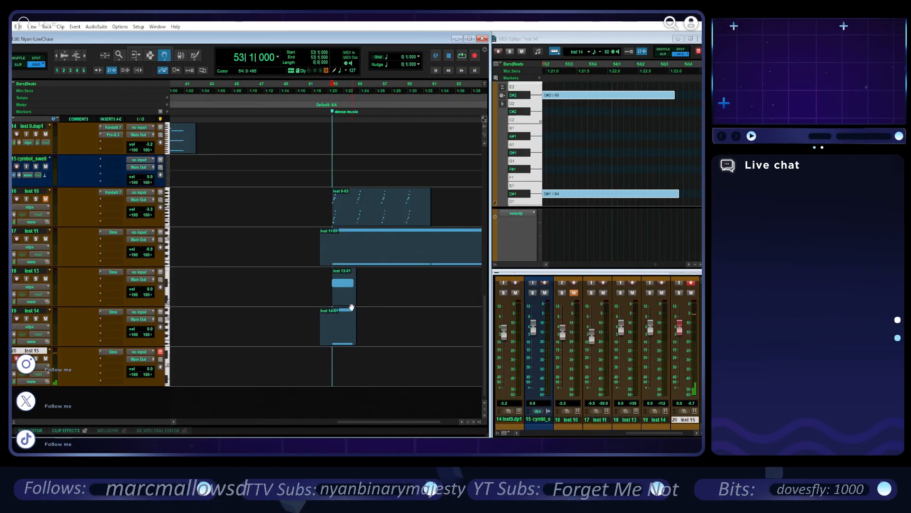
- Copy the Inst 13 clip onto Inst 15 at bar 53 and play it back
{"action": "left_click_drag", "start_coordinate": [344, 305], "coordinate": [347, 362]}
{"action": "key", "text": "space"}
{"action": "key", "text": "space"}
- Transpose the copied note on Inst 15 down an octave to D#2 and shorten it to one beat
{"action": "left_click_drag", "start_coordinate": [621, 130], "coordinate": [611, 163]}
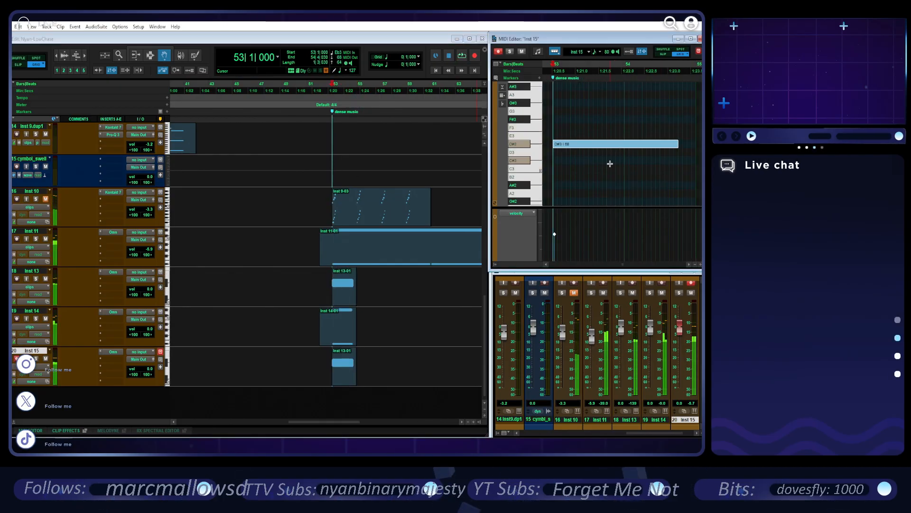
{"action": "key", "text": "Delete"}
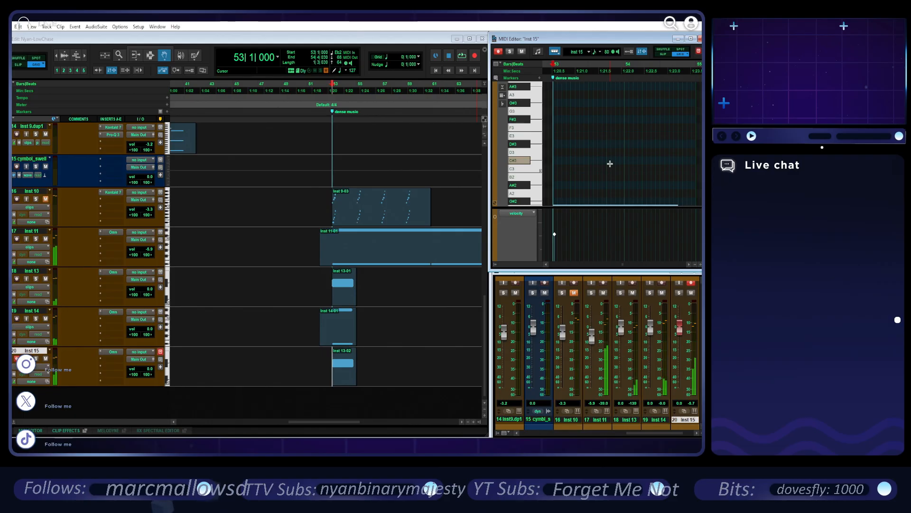
{"action": "scroll", "coordinate": [610, 164], "scroll_direction": "down", "scroll_amount": 5}
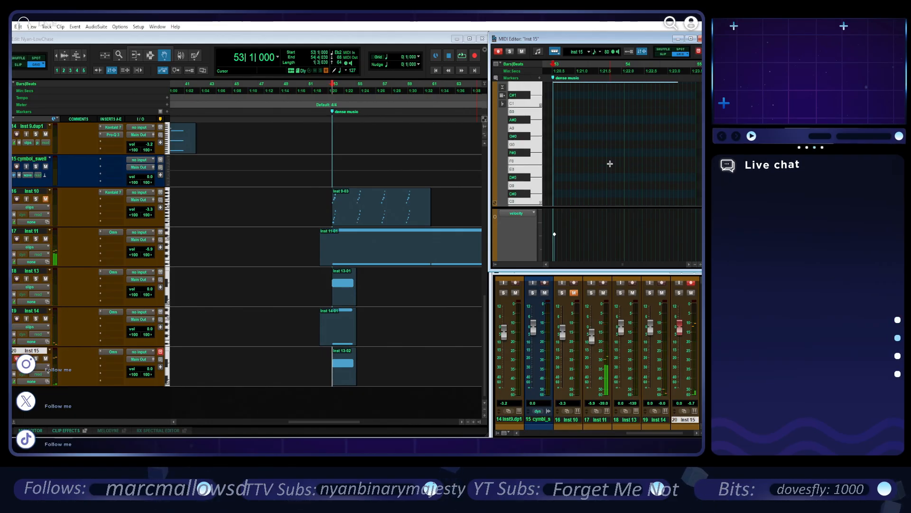
{"action": "scroll", "coordinate": [610, 163], "scroll_direction": "up", "scroll_amount": 4}
{"action": "left_click_drag", "start_coordinate": [677, 112], "coordinate": [569, 118]}
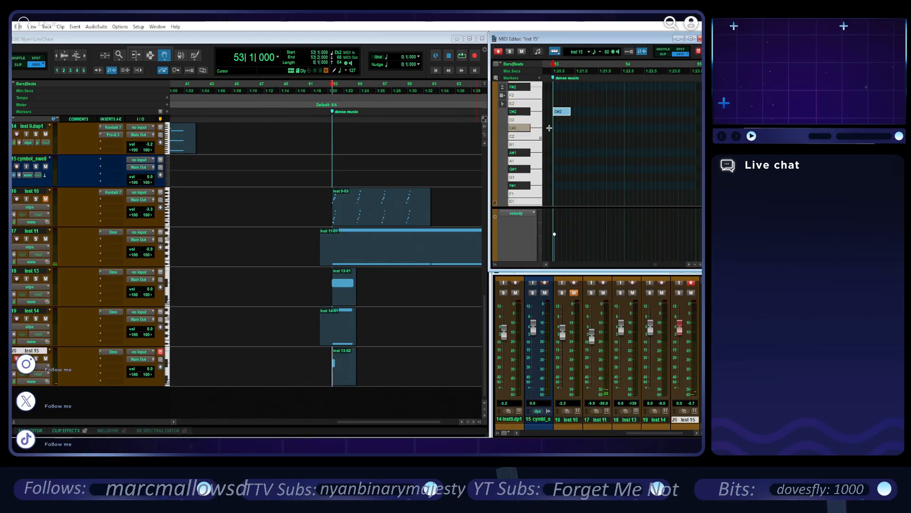
- Add one-beat C2, G#1 and D#0 notes at bar 53 in the Inst 15 clip
{"action": "left_click", "coordinate": [558, 136]}
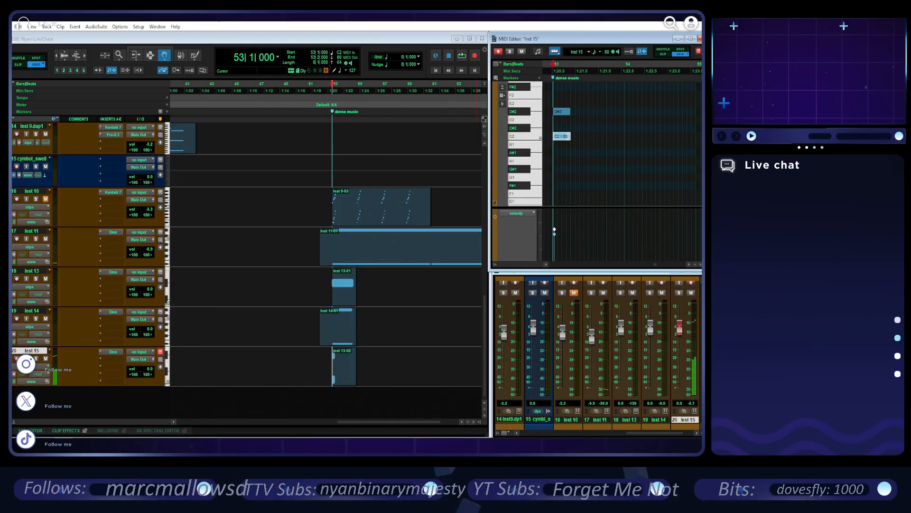
{"action": "left_click", "coordinate": [555, 169]}
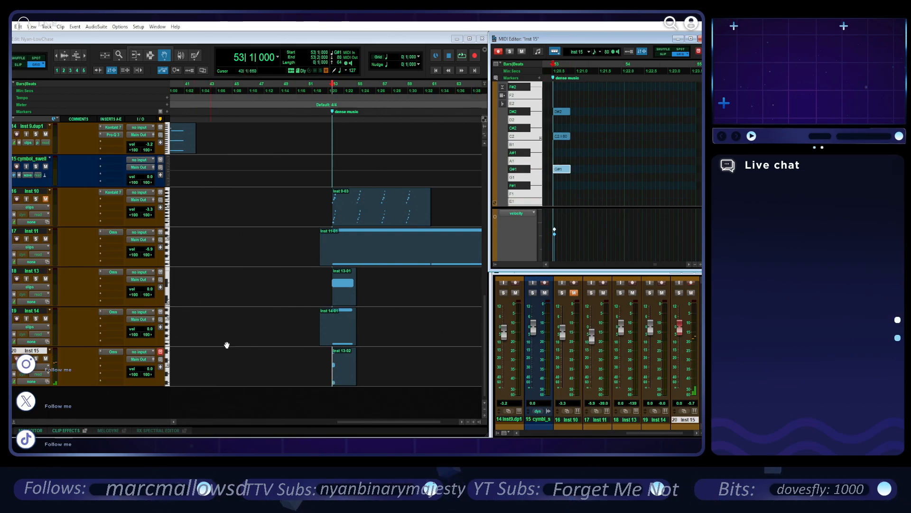
{"action": "scroll", "coordinate": [549, 184], "scroll_direction": "down", "scroll_amount": 3}
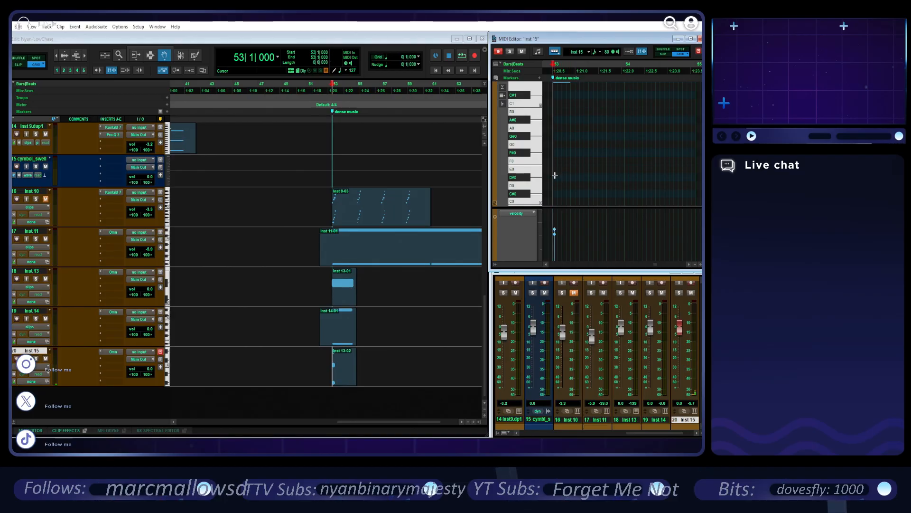
{"action": "left_click", "coordinate": [555, 177]}
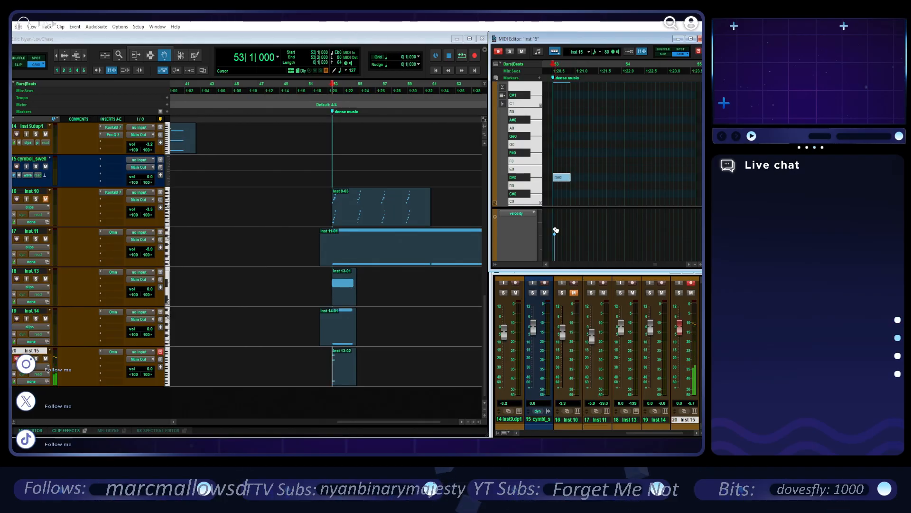
- Insert Studio Reverb after Omnisphere on the Inst 15 track
{"action": "left_click", "coordinate": [106, 359]}
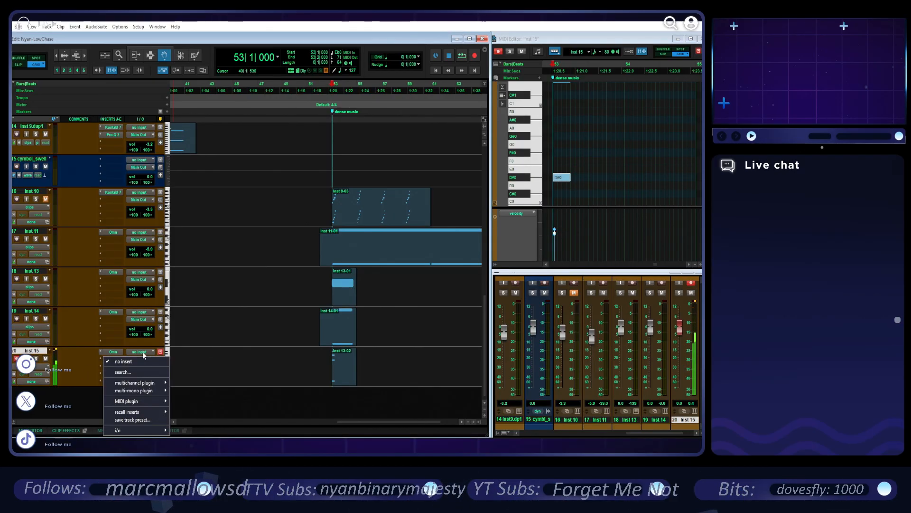
{"action": "mouse_move", "coordinate": [142, 383]}
{"action": "left_click", "coordinate": [219, 287]}
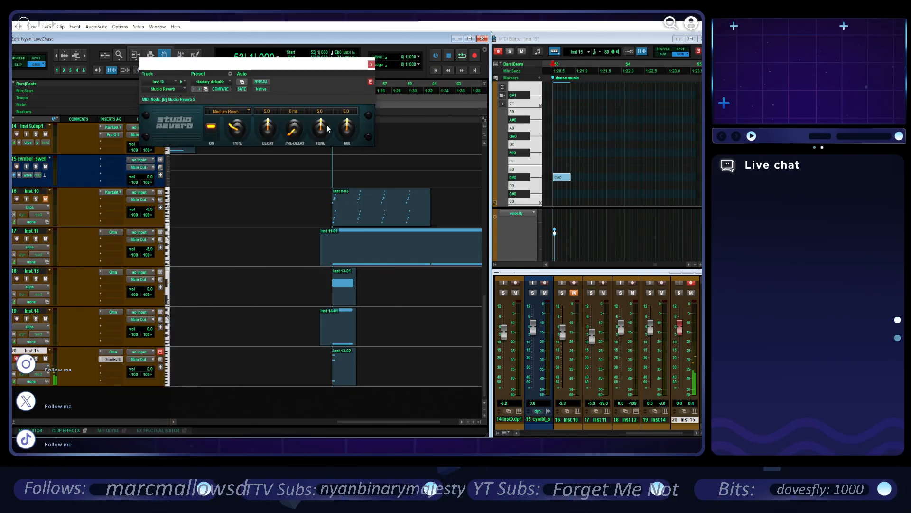
- Set the Inst 15 Studio Reverb to Cathedral with a mix of 3.3 and play the track soloed
{"action": "left_click", "coordinate": [240, 114]}
{"action": "left_click", "coordinate": [218, 225]}
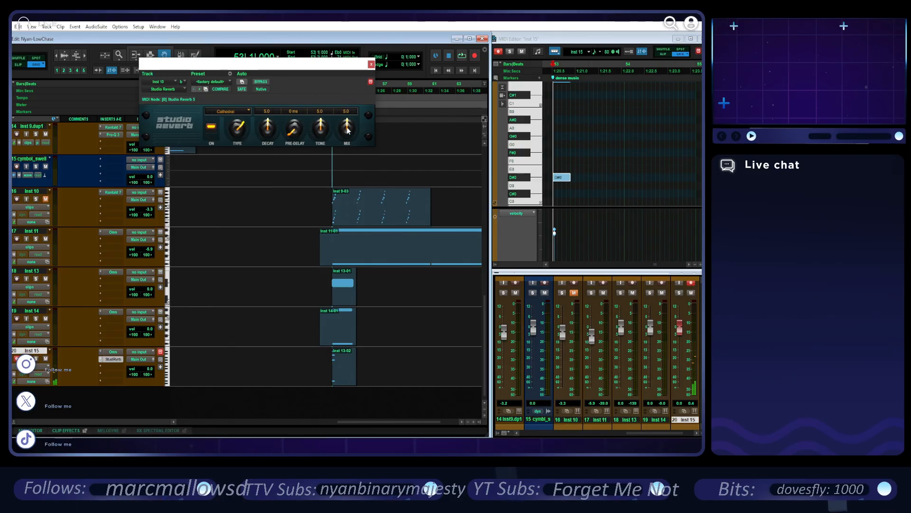
{"action": "key", "text": "space"}
{"action": "left_click", "coordinate": [36, 358]}
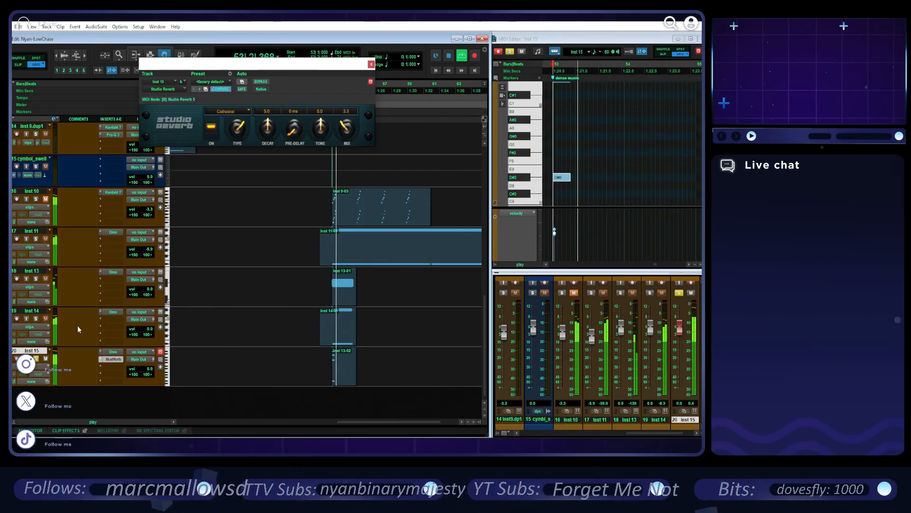
{"action": "key", "text": "space"}
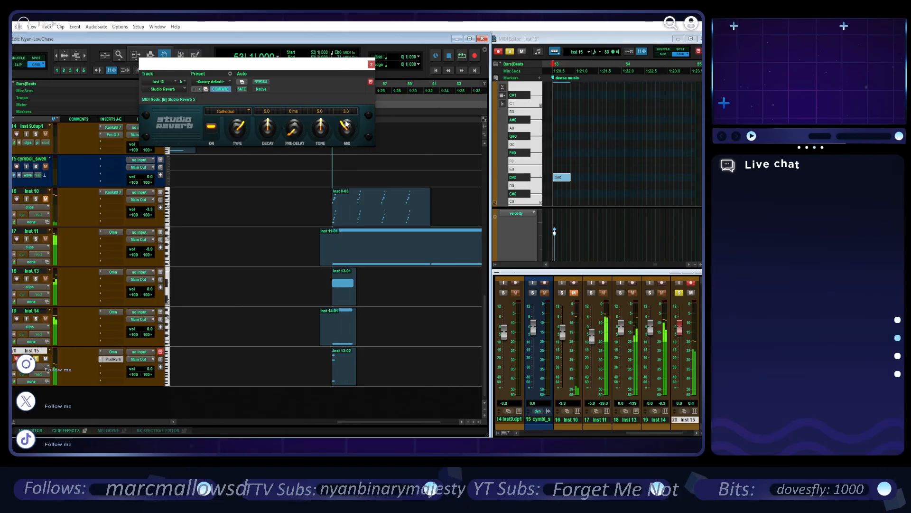
{"action": "left_click", "coordinate": [371, 64]}
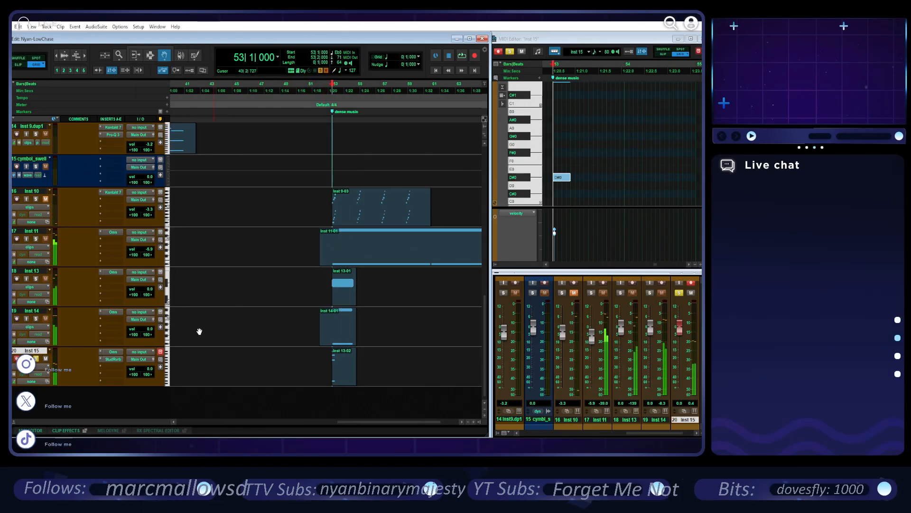
- Insert AIR Dynamic Delay between Omnisphere and Studio Reverb on Inst 15 and start playback from bar 53
{"action": "left_click", "coordinate": [117, 359]}
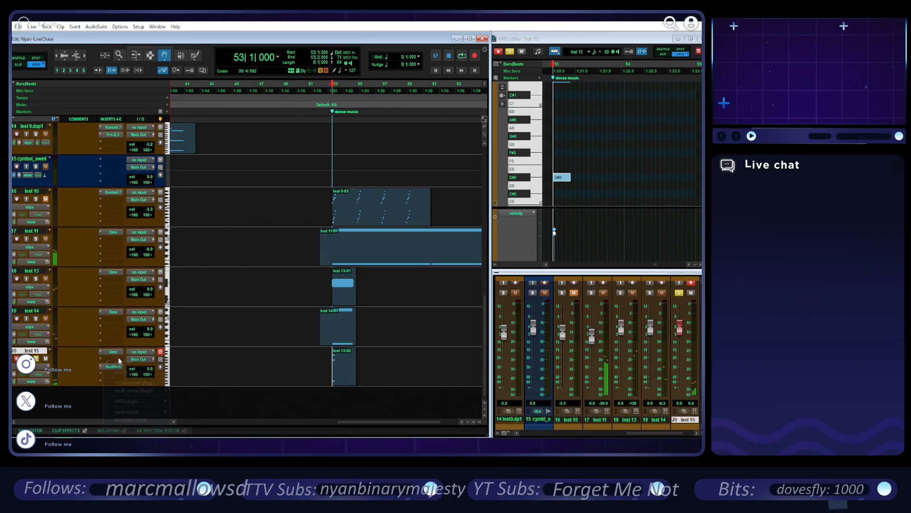
{"action": "mouse_move", "coordinate": [142, 382]}
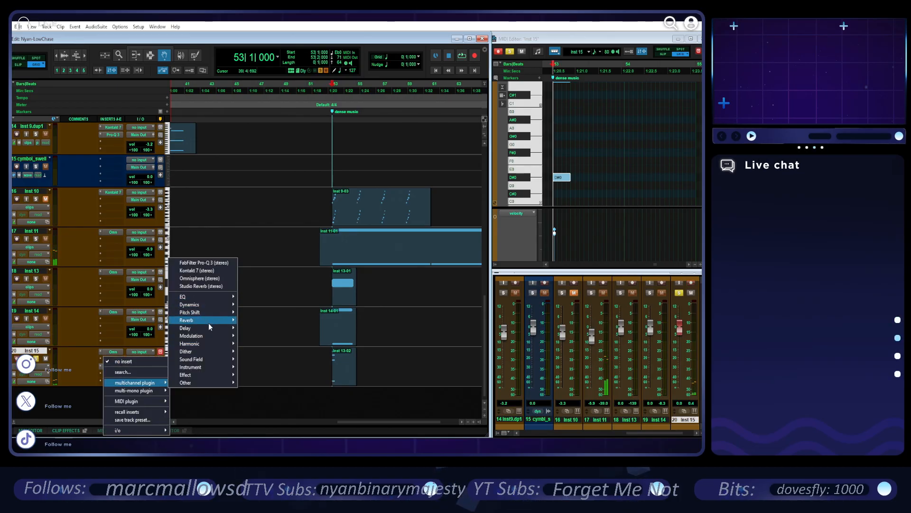
{"action": "mouse_move", "coordinate": [209, 326]}
{"action": "left_click", "coordinate": [266, 327]}
{"action": "key", "text": "space"}
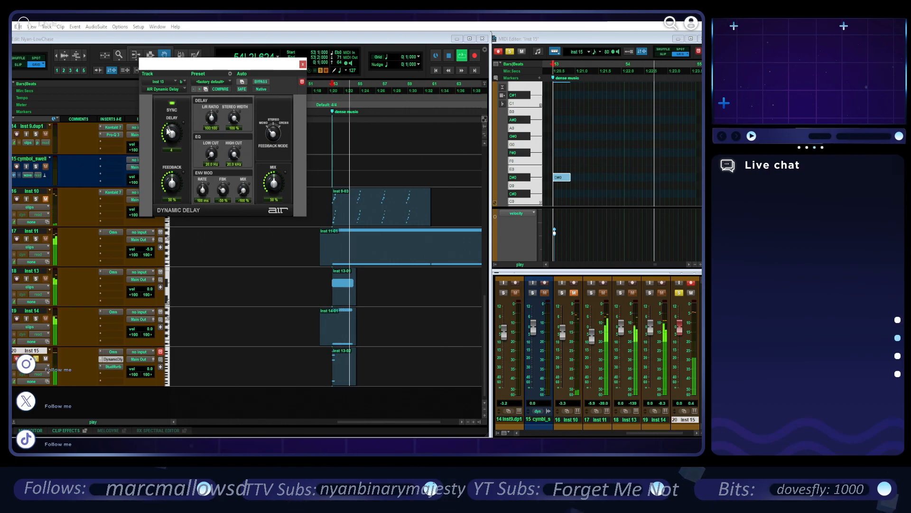
- Raise the Dynamic Delay's mix and try different synced delay times while replaying the soloed hit from bar 53
{"action": "left_click", "coordinate": [274, 130]}
{"action": "key", "text": "space"}
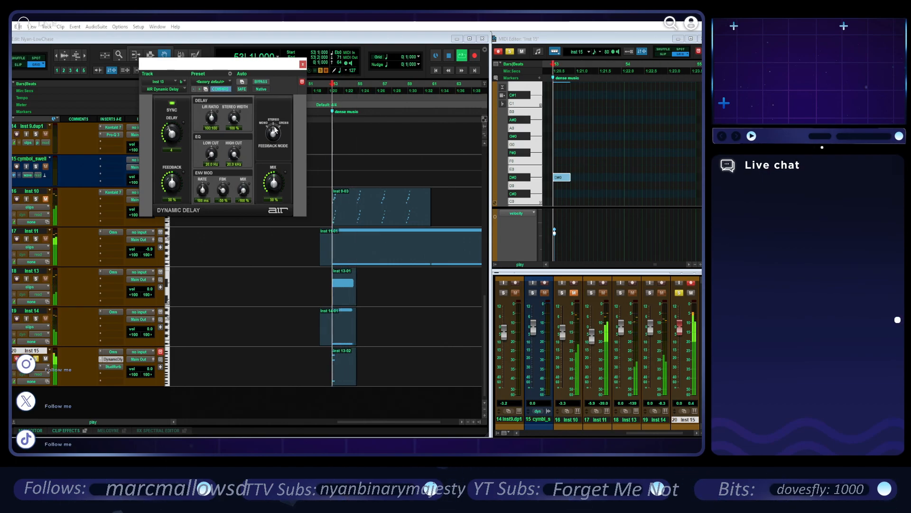
{"action": "key", "text": "space"}
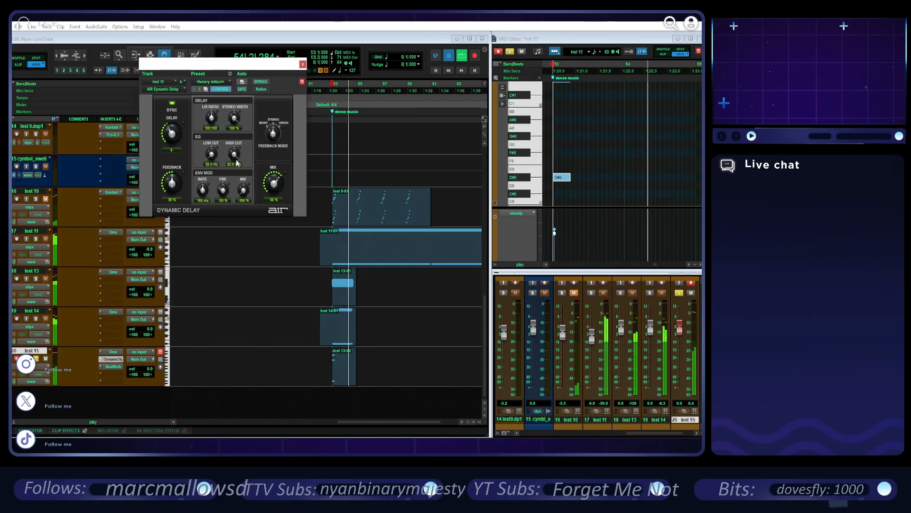
{"action": "key", "text": "space"}
{"action": "key", "text": "space"}
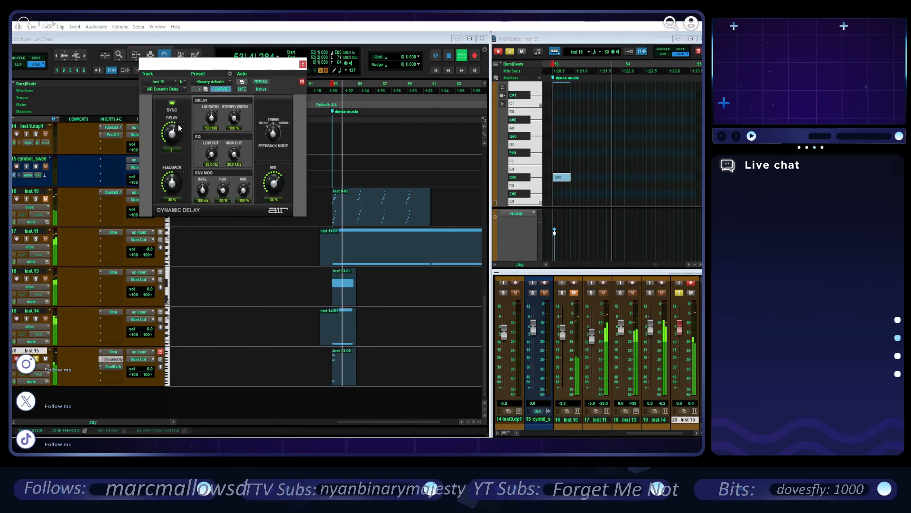
{"action": "left_click_drag", "start_coordinate": [178, 124], "coordinate": [175, 127]}
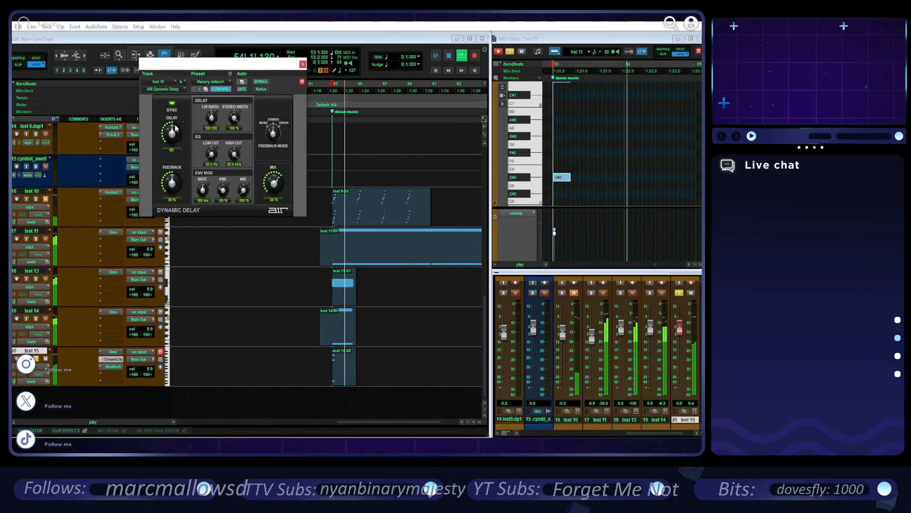
{"action": "left_click_drag", "start_coordinate": [175, 127], "coordinate": [167, 136]}
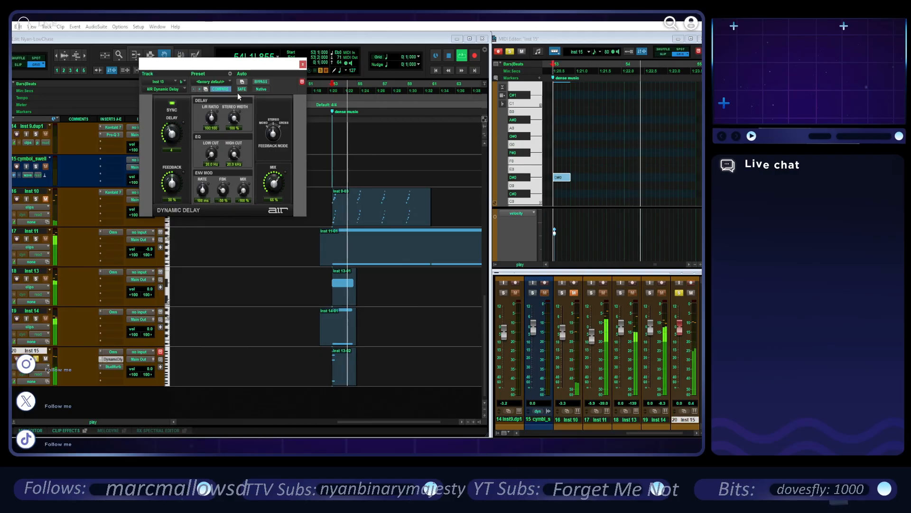
- Bypass the Dynamic Delay, unsolo and record-disarm Inst 15, and play the hit within the full mix from bar 53
{"action": "left_click", "coordinate": [260, 82]}
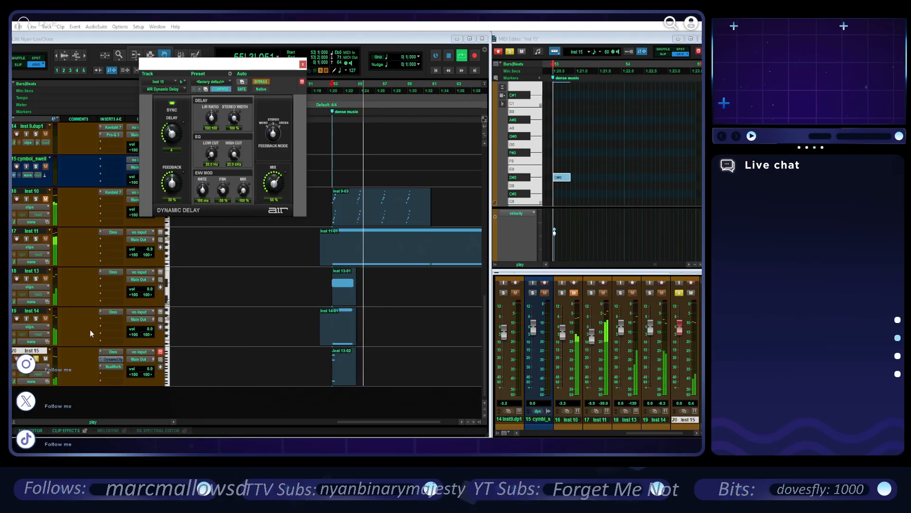
{"action": "key", "text": "space"}
{"action": "left_click", "coordinate": [36, 358]}
{"action": "left_click", "coordinate": [17, 358]}
{"action": "key", "text": "space"}
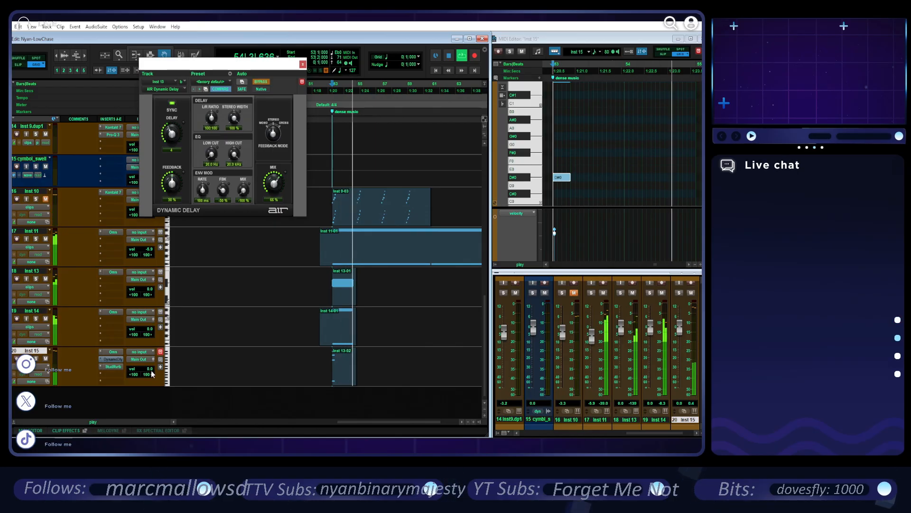
{"action": "left_click", "coordinate": [304, 65]}
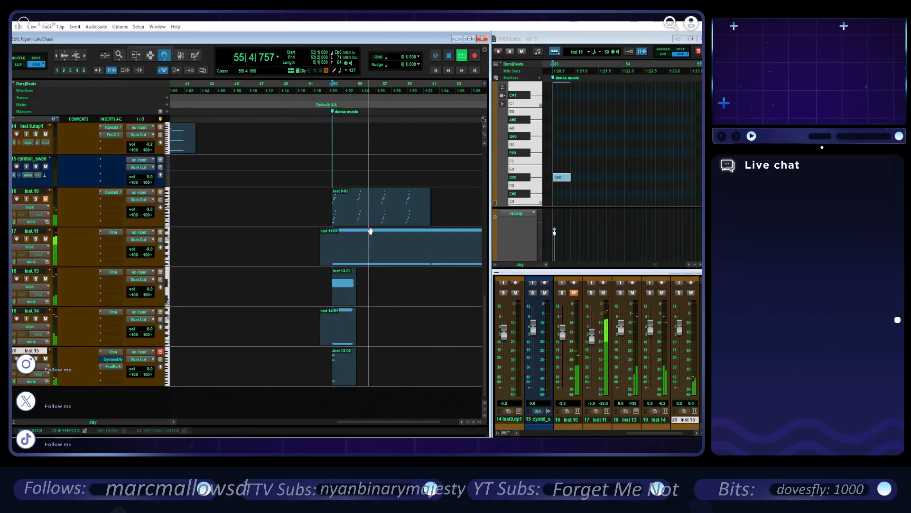
- Review the layered clips from Inst 6 down to Inst 15 in the dense music section during playback
{"action": "scroll", "coordinate": [390, 316], "scroll_direction": "down", "scroll_amount": 3}
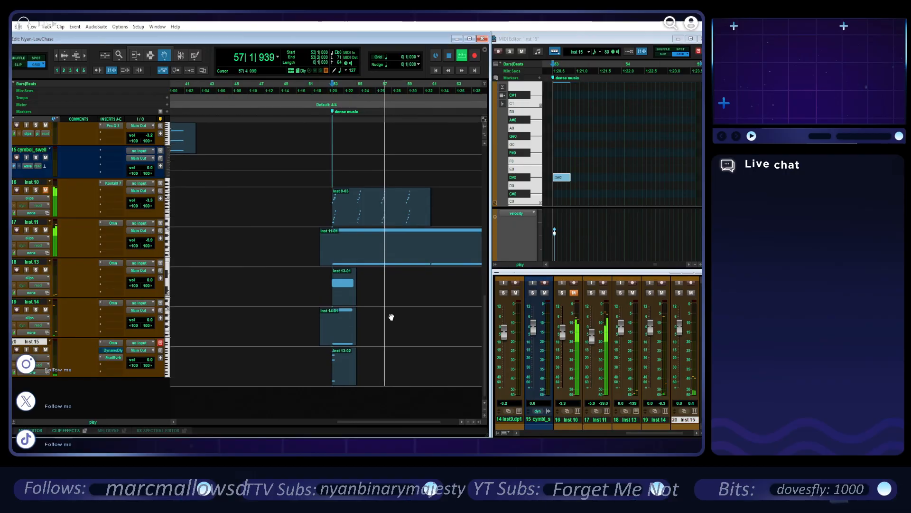
{"action": "scroll", "coordinate": [391, 315], "scroll_direction": "up", "scroll_amount": 5}
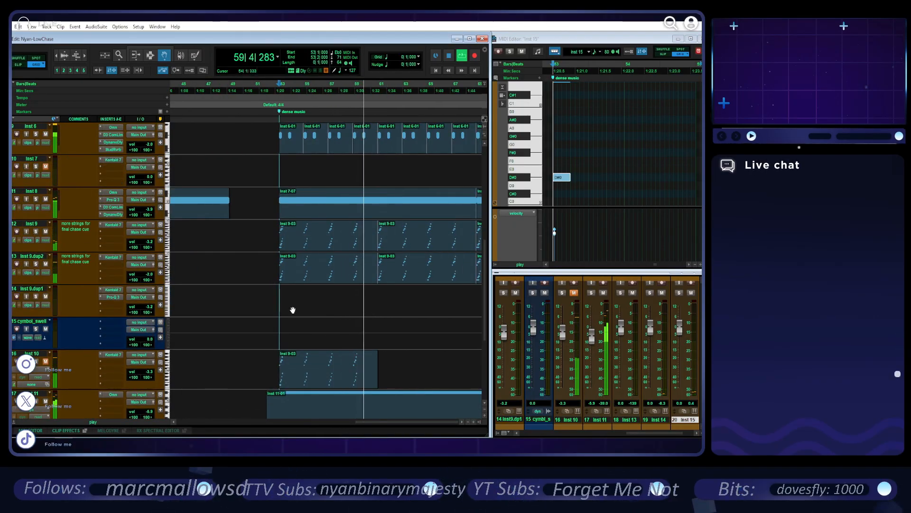
{"action": "scroll", "coordinate": [293, 310], "scroll_direction": "down", "scroll_amount": 2}
{"action": "scroll", "coordinate": [426, 341], "scroll_direction": "down", "scroll_amount": 2}
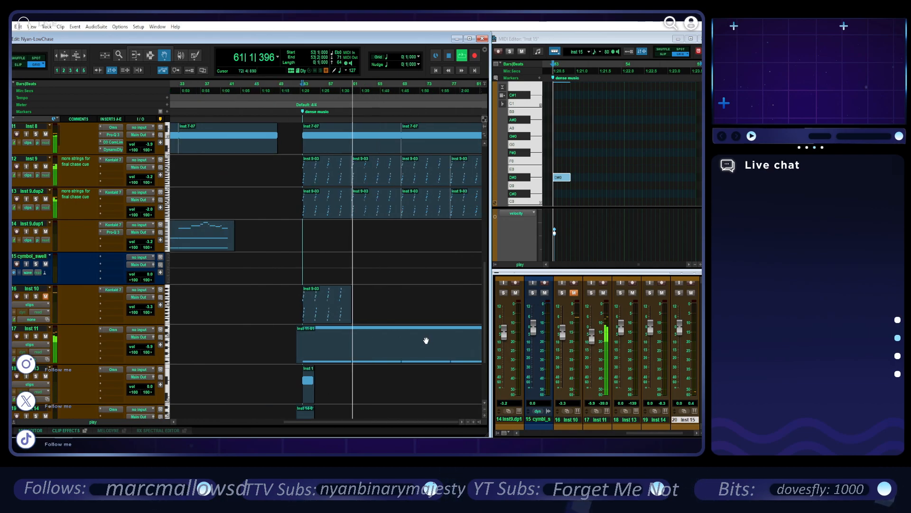
{"action": "scroll", "coordinate": [403, 340], "scroll_direction": "down", "scroll_amount": 1}
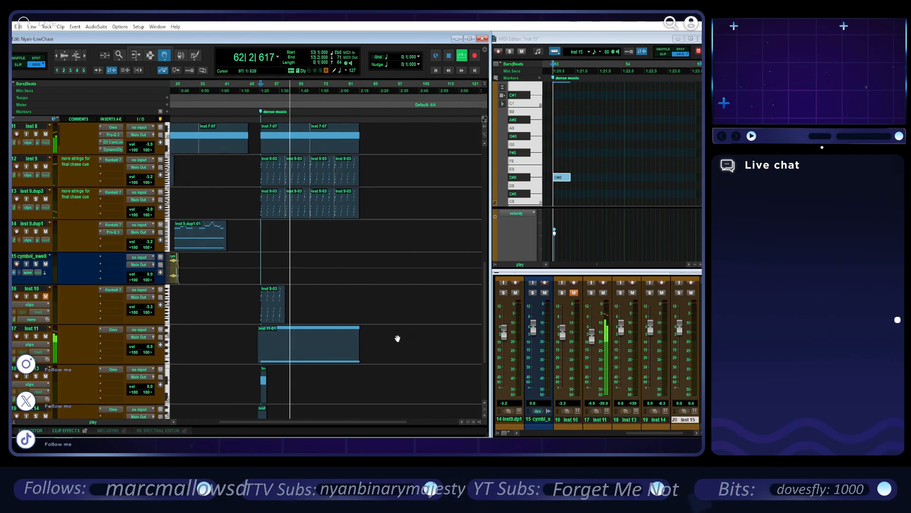
{"action": "scroll", "coordinate": [399, 339], "scroll_direction": "up", "scroll_amount": 1}
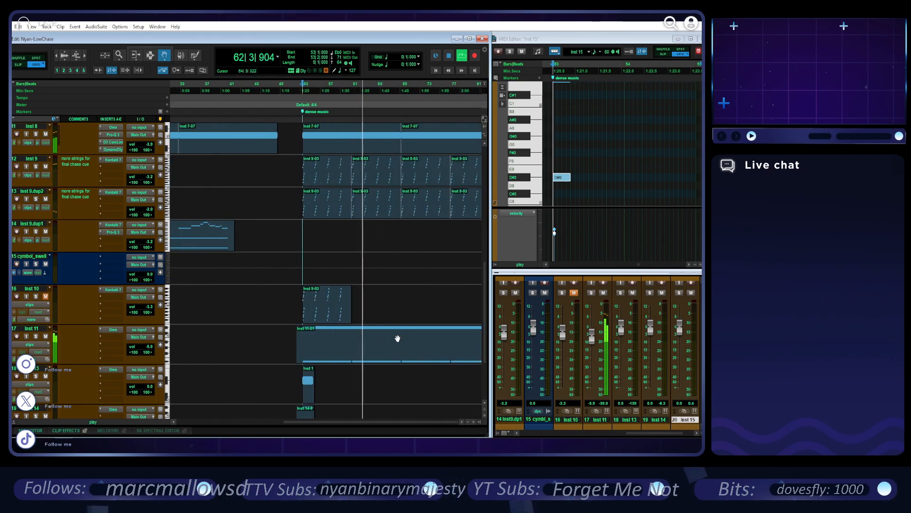
- Play from bar 80 and examine how the dense music section's tracks are laid out and where they end
{"action": "left_click", "coordinate": [469, 99]}
{"action": "scroll", "coordinate": [387, 195], "scroll_direction": "right", "scroll_amount": 8}
{"action": "scroll", "coordinate": [386, 195], "scroll_direction": "left", "scroll_amount": 6}
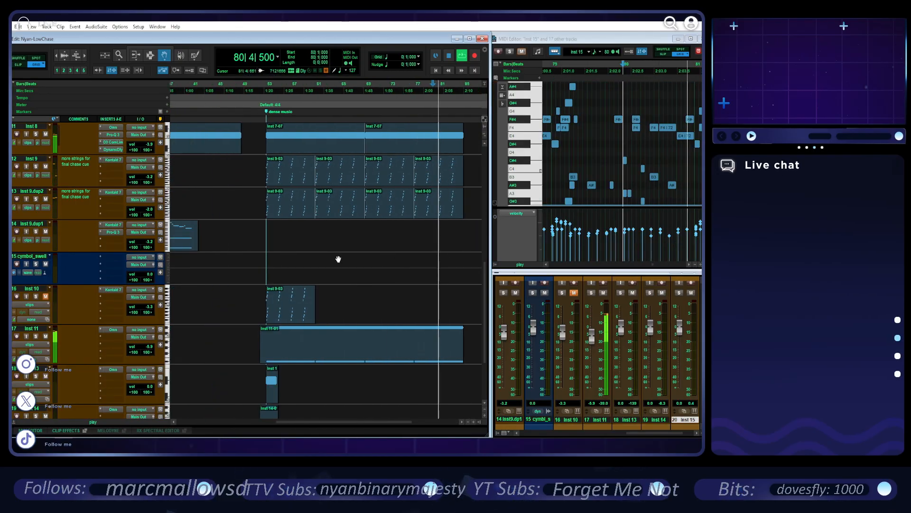
{"action": "scroll", "coordinate": [338, 258], "scroll_direction": "right", "scroll_amount": 3}
{"action": "scroll", "coordinate": [320, 219], "scroll_direction": "down", "scroll_amount": 3}
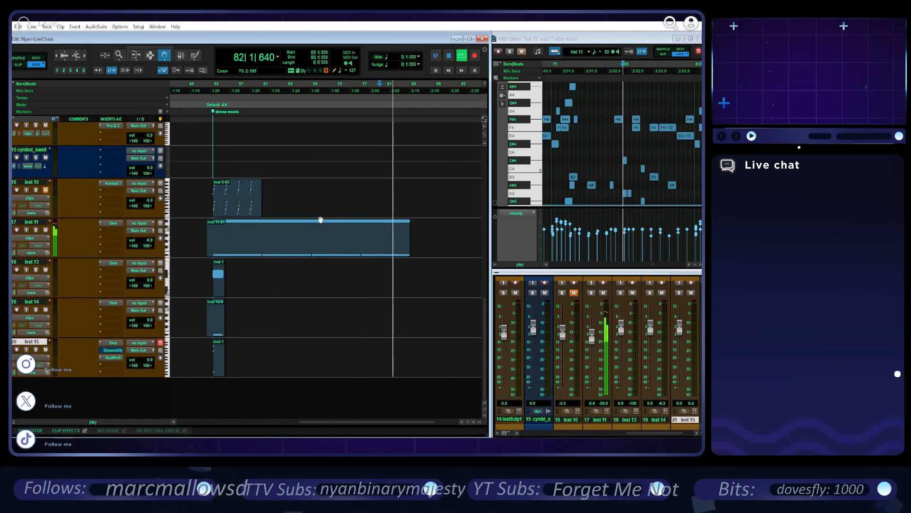
{"action": "scroll", "coordinate": [321, 220], "scroll_direction": "up", "scroll_amount": 5}
{"action": "scroll", "coordinate": [321, 220], "scroll_direction": "down", "scroll_amount": 5}
{"action": "scroll", "coordinate": [280, 238], "scroll_direction": "up", "scroll_amount": 1}
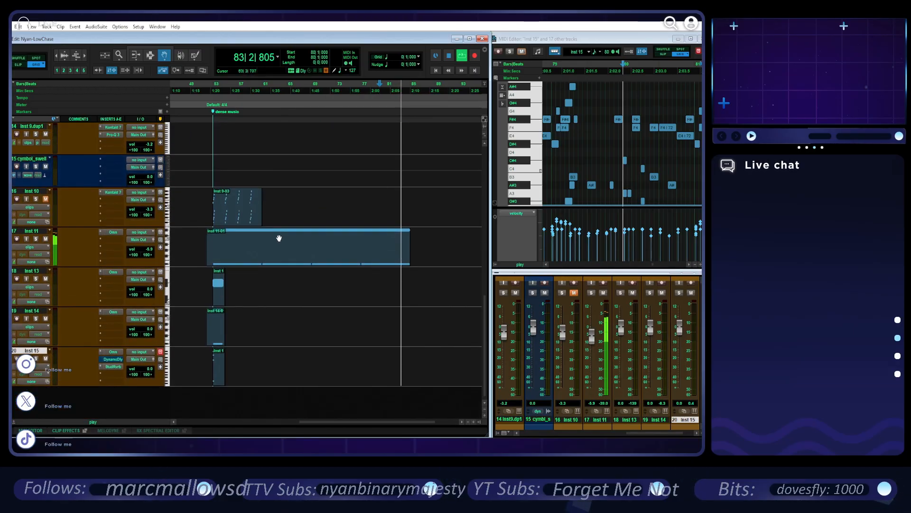
{"action": "scroll", "coordinate": [279, 238], "scroll_direction": "up", "scroll_amount": 3}
{"action": "key", "text": "space"}
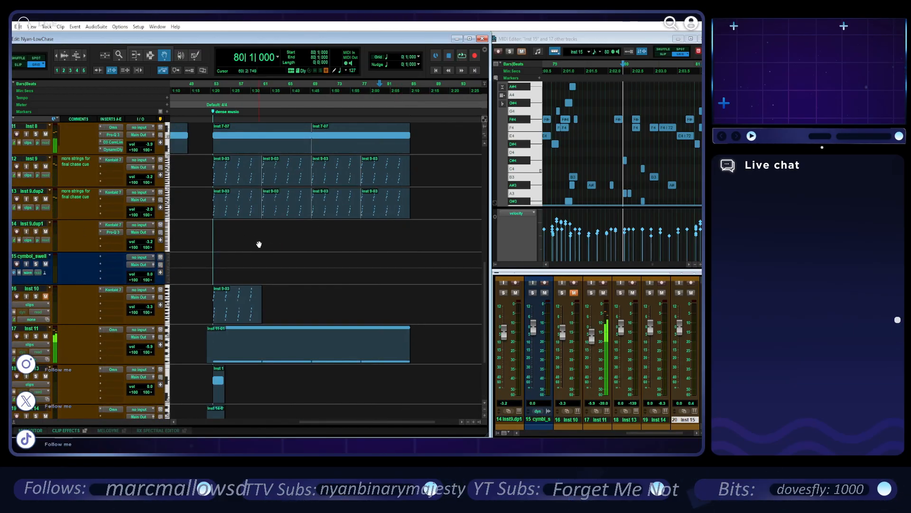
- Record an eight-bar melody on Inst 9.dup1 from bar 53 and lower its last note to A#4
{"action": "scroll", "coordinate": [259, 245], "scroll_direction": "left", "scroll_amount": 4}
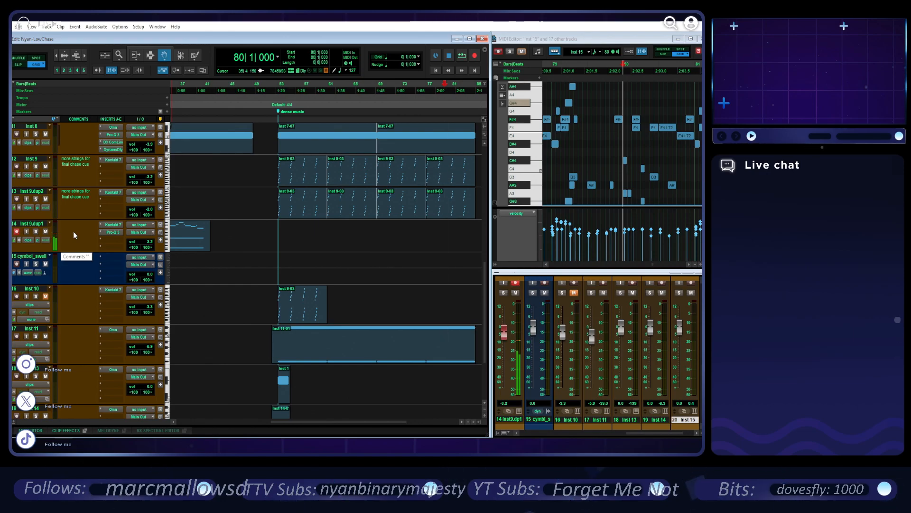
{"action": "left_click", "coordinate": [279, 91]}
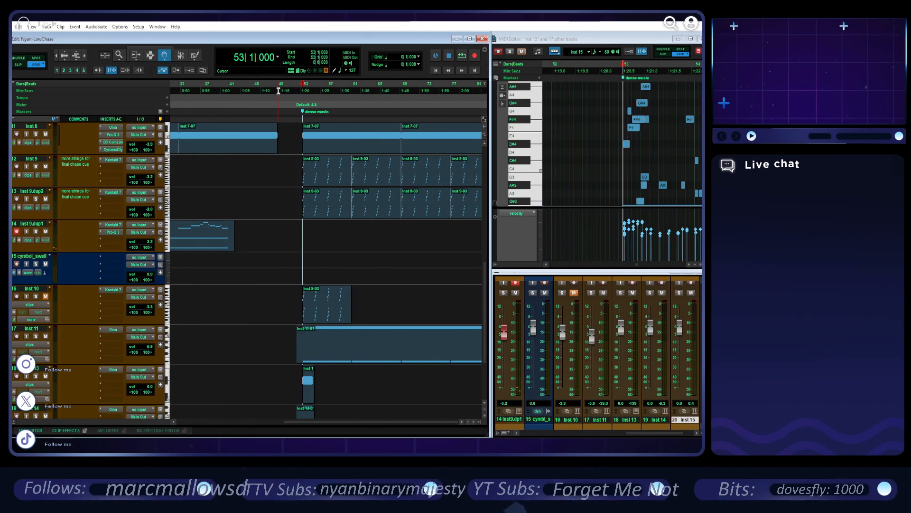
{"action": "left_click", "coordinate": [464, 56]}
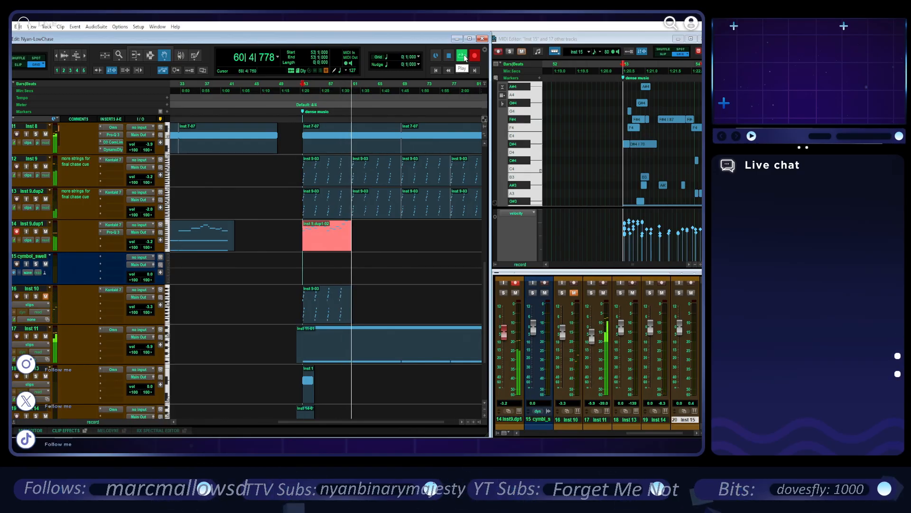
{"action": "left_click", "coordinate": [448, 56]}
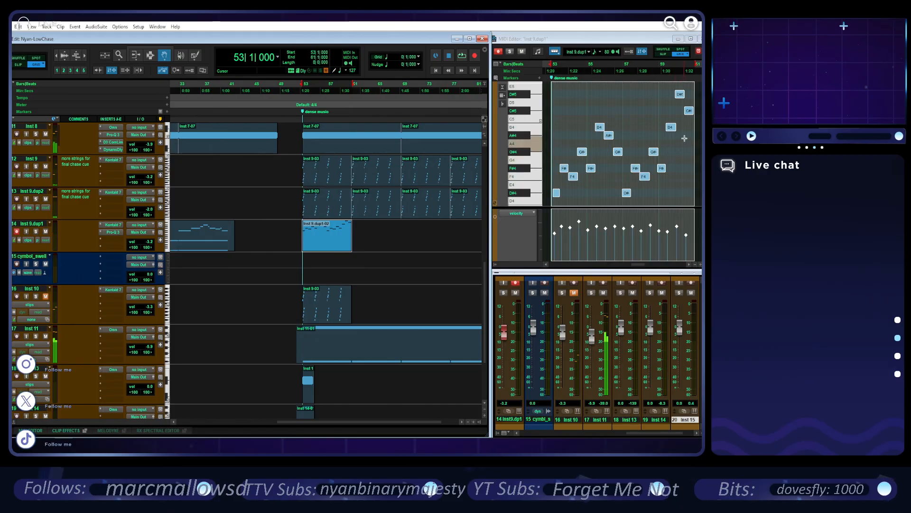
{"action": "left_click", "coordinate": [689, 110]}
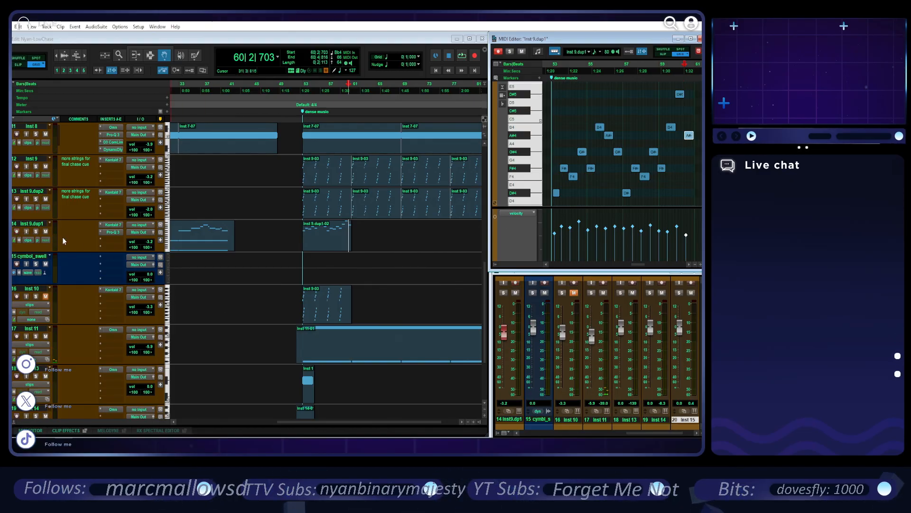
- Create the instrument track Inst 16 below Inst 15 and insert Omnisphere on it
{"action": "scroll", "coordinate": [279, 266], "scroll_direction": "down", "scroll_amount": 3}
{"action": "double_click", "coordinate": [112, 400]}
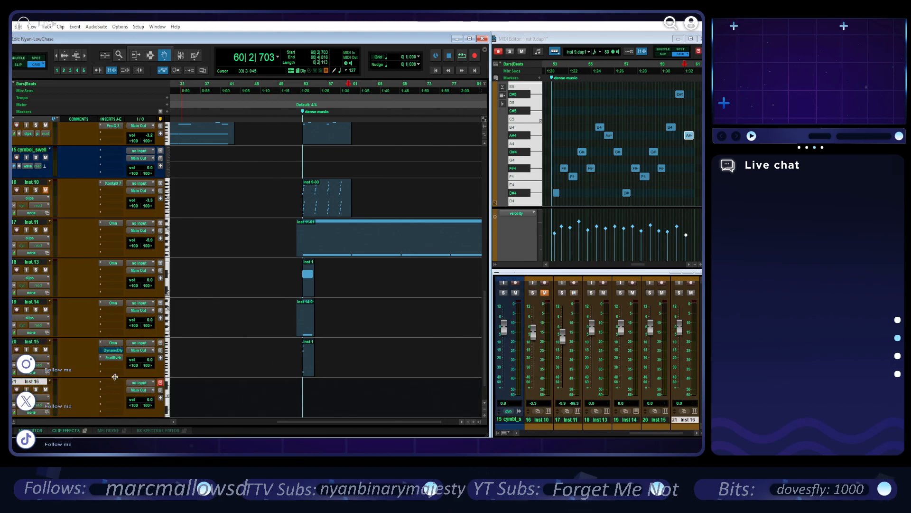
{"action": "left_click", "coordinate": [120, 381]}
{"action": "mouse_move", "coordinate": [147, 329]}
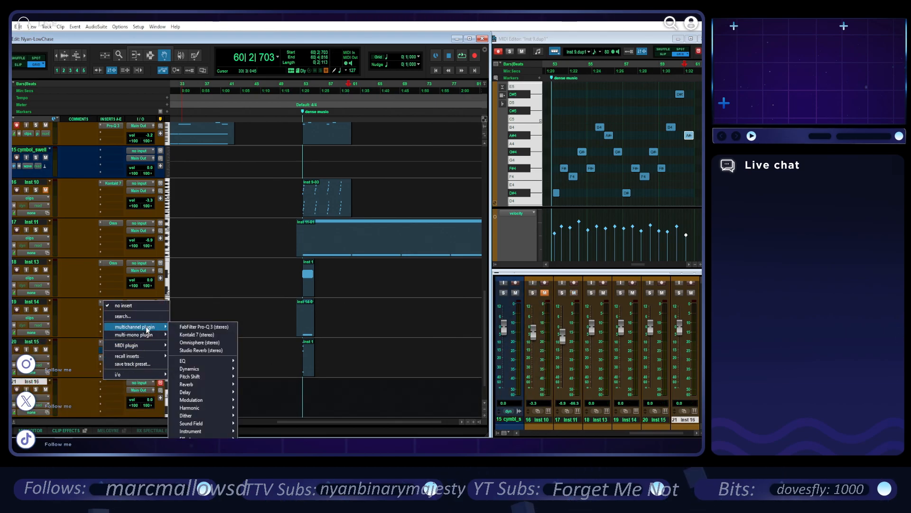
{"action": "left_click", "coordinate": [202, 349]}
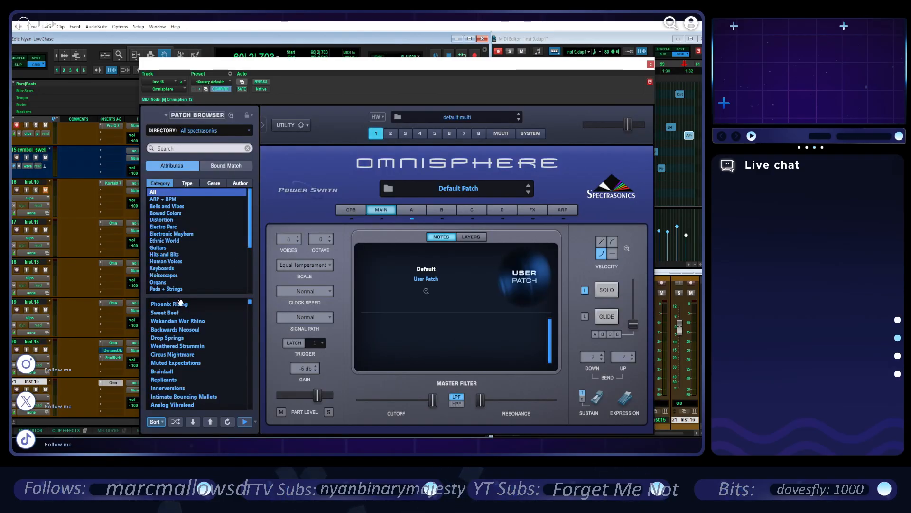
- Load the Adagio Transparent Strings Bright patch from Omnisphere's Pads + Strings category on Inst 16
{"action": "left_click", "coordinate": [166, 288]}
{"action": "scroll", "coordinate": [193, 347], "scroll_direction": "down", "scroll_amount": 10}
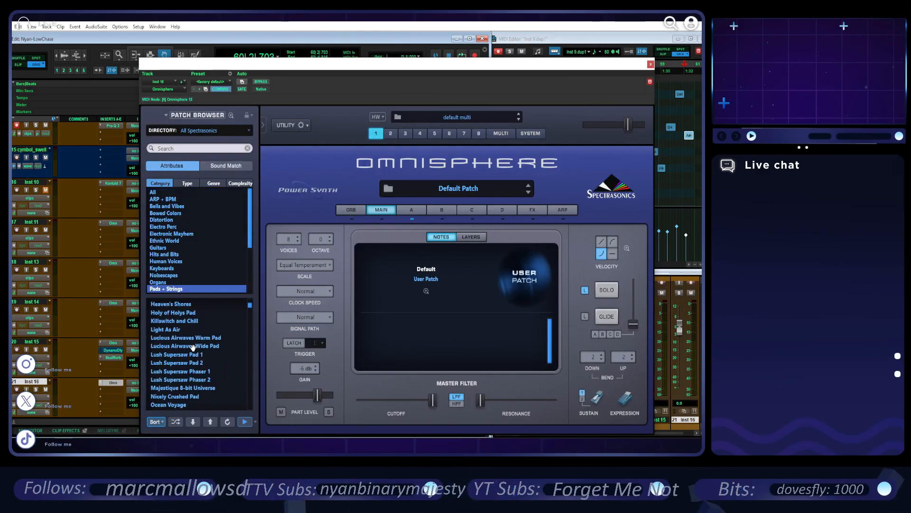
{"action": "scroll", "coordinate": [192, 347], "scroll_direction": "down", "scroll_amount": 3}
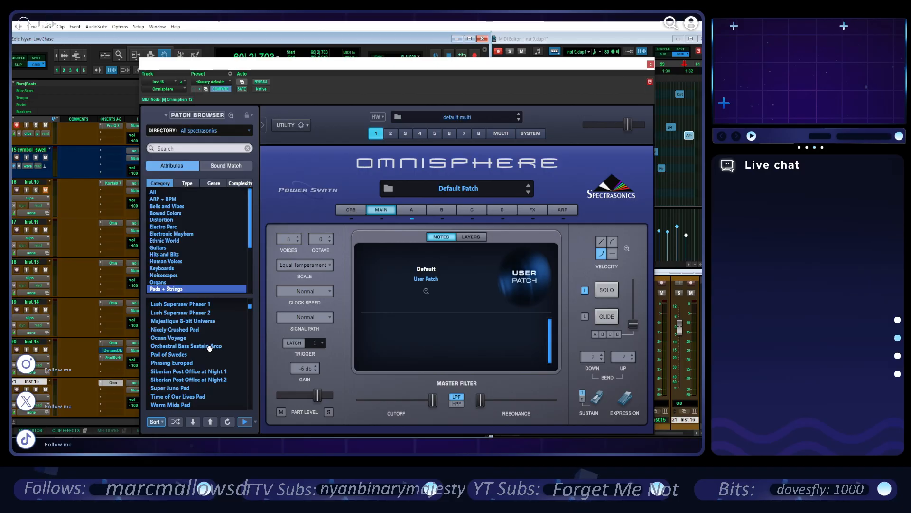
{"action": "scroll", "coordinate": [208, 350], "scroll_direction": "down", "scroll_amount": 3}
{"action": "left_click", "coordinate": [197, 380]}
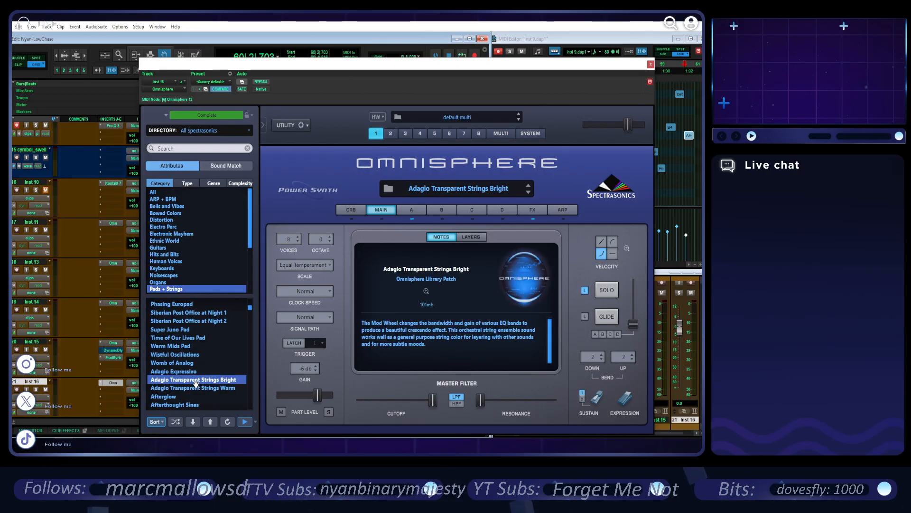
- Place the Inst 16 track directly below Inst 9.dup1, move the recorded melody clip at bar 53 onto it and play it
{"action": "left_click_drag", "start_coordinate": [31, 381], "coordinate": [32, 151]}
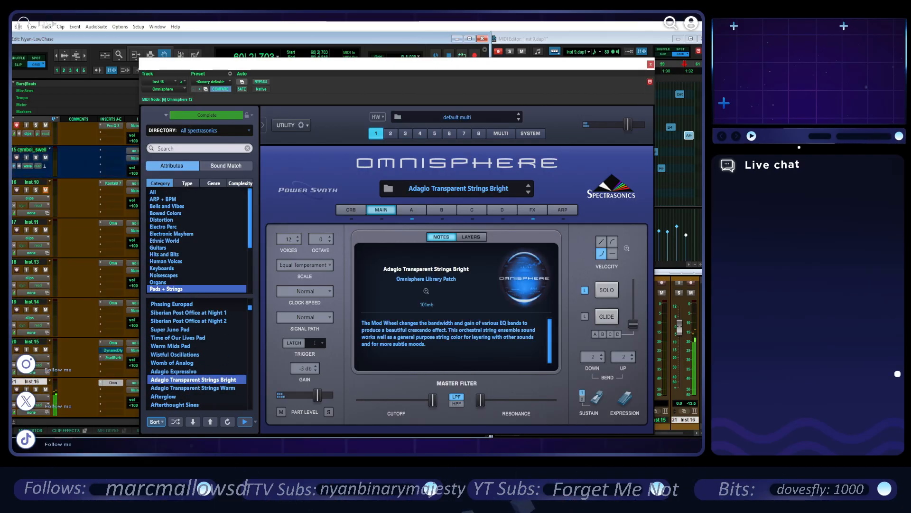
{"action": "left_click", "coordinate": [650, 64]}
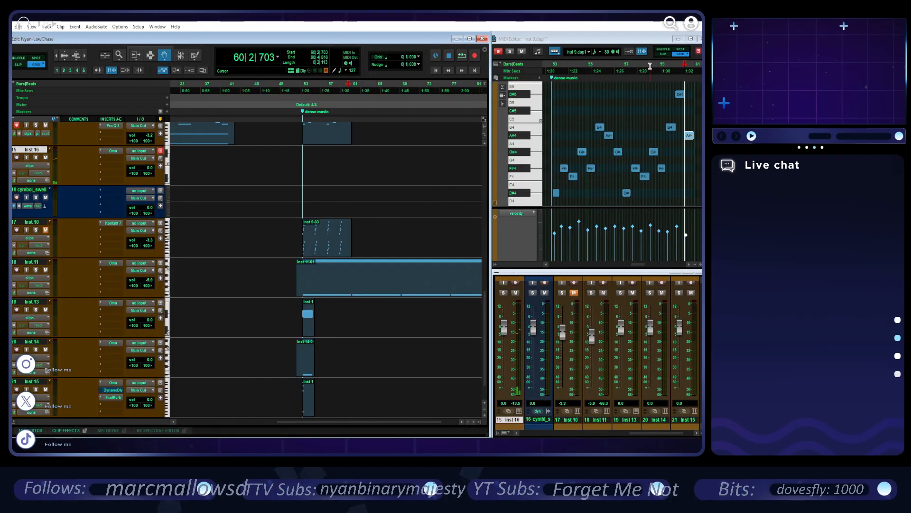
{"action": "scroll", "coordinate": [327, 166], "scroll_direction": "up", "scroll_amount": 1}
{"action": "left_click_drag", "start_coordinate": [327, 140], "coordinate": [325, 170]}
{"action": "key", "text": "space"}
- Set the amp envelope attack of layer A to 0.012 secs in Inst 16's Omnisphere patch
{"action": "left_click", "coordinate": [112, 160]}
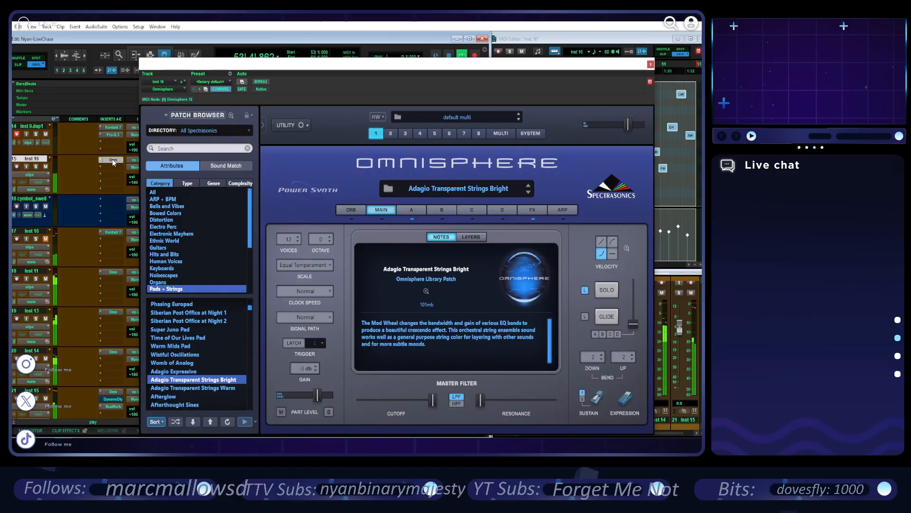
{"action": "left_click", "coordinate": [411, 210]}
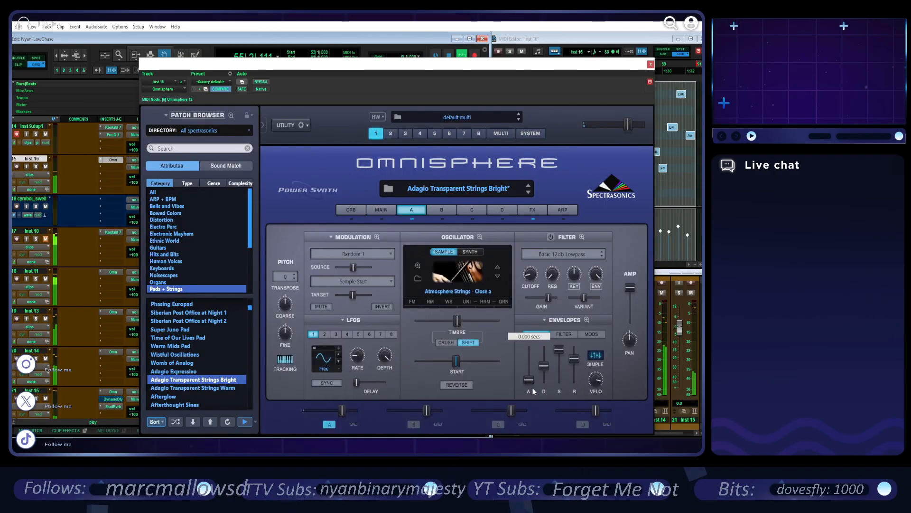
{"action": "left_click_drag", "start_coordinate": [529, 382], "coordinate": [528, 379]}
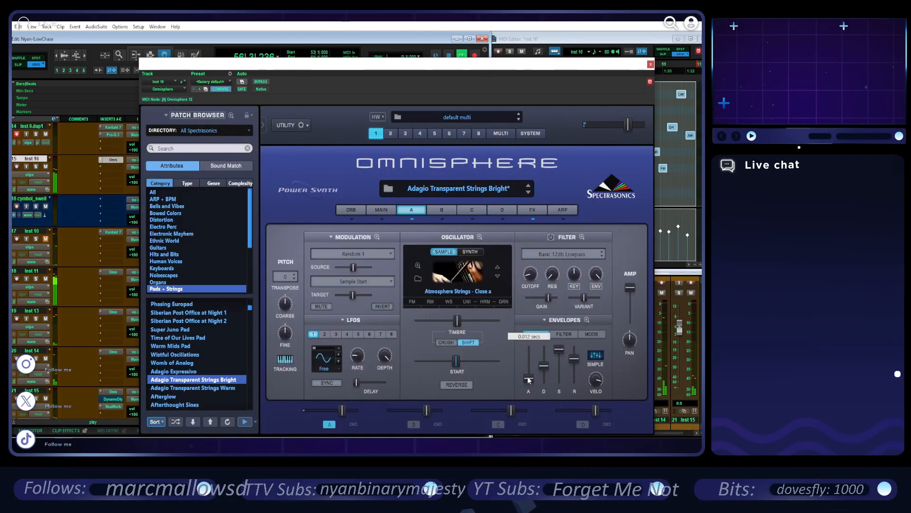
{"action": "left_click", "coordinate": [650, 63]}
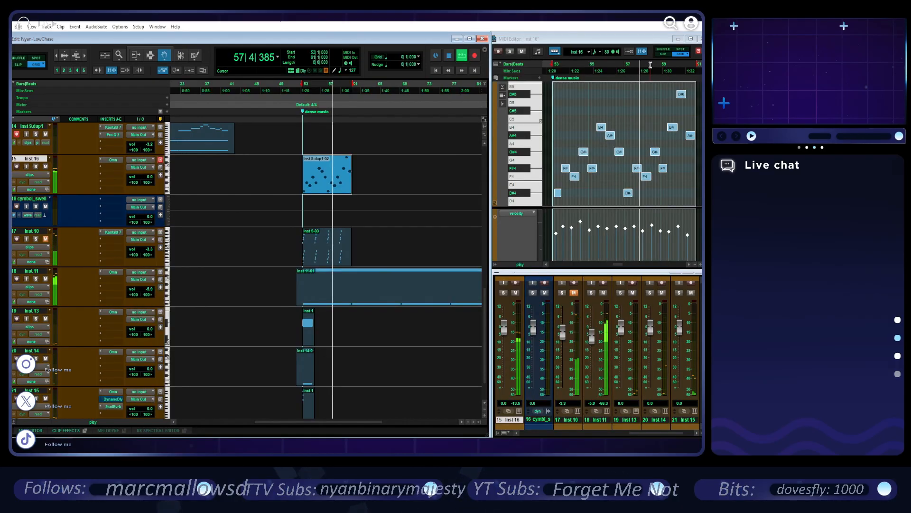
- Align the Inst 16 melody notes in bars 53 to 56 to beats 1 and 3 of each bar
{"action": "double_click", "coordinate": [638, 39]}
{"action": "key", "text": "t"}
{"action": "key", "text": "t"}
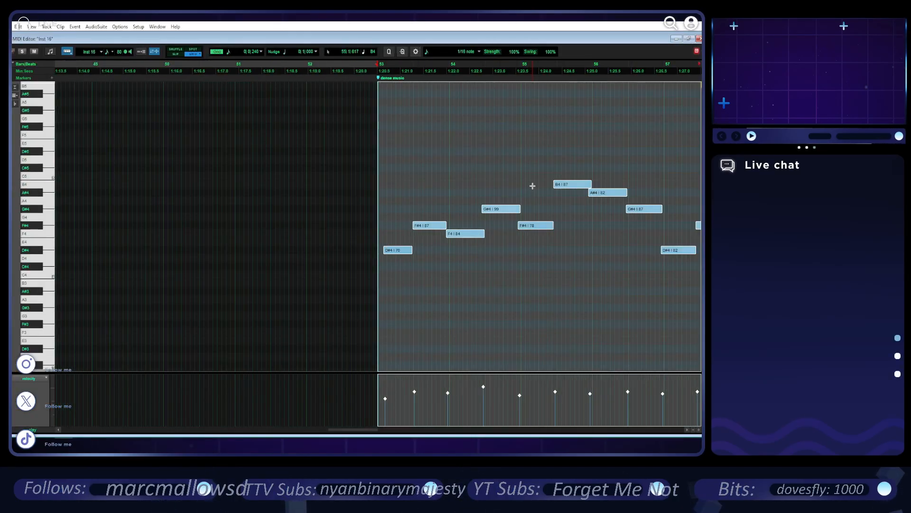
{"action": "left_click_drag", "start_coordinate": [405, 255], "coordinate": [393, 252]}
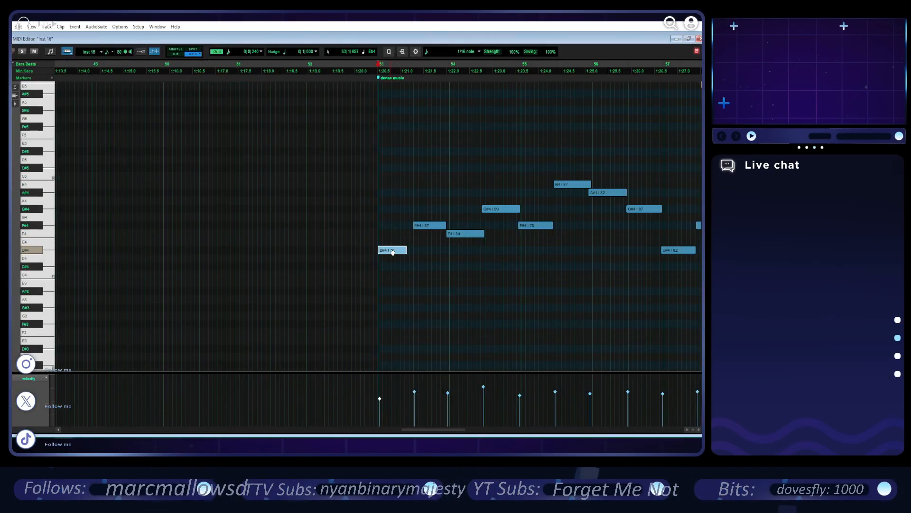
{"action": "left_click", "coordinate": [425, 226]}
{"action": "left_click", "coordinate": [456, 235]}
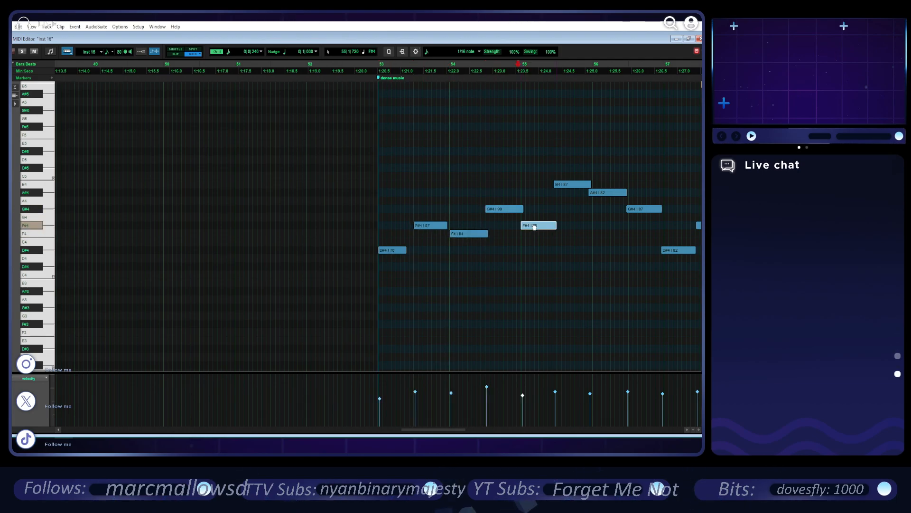
{"action": "left_click_drag", "start_coordinate": [571, 185], "coordinate": [643, 213]}
- Align the melody notes in bars 57 to 60 to beats 1 and 3, lowering the note before the high D#5 to A#4
{"action": "scroll", "coordinate": [607, 228], "scroll_direction": "right", "scroll_amount": 3}
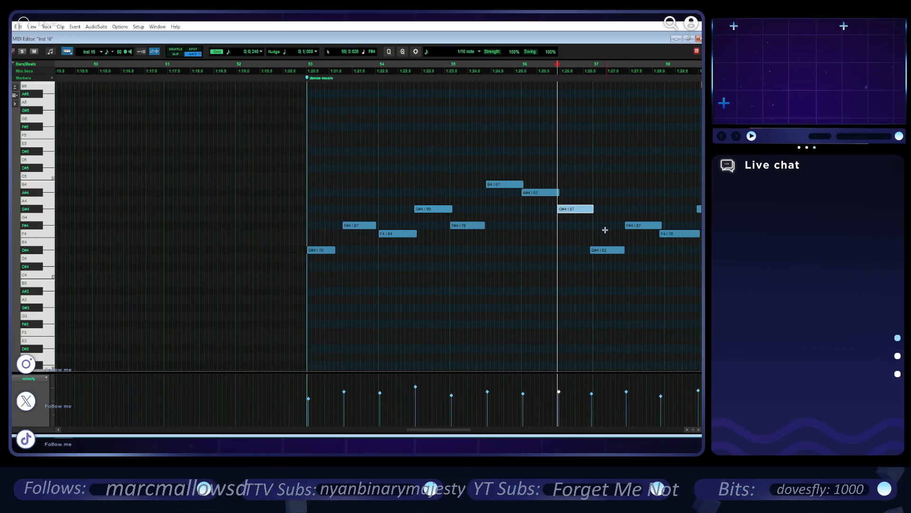
{"action": "left_click_drag", "start_coordinate": [565, 252], "coordinate": [568, 253]}
{"action": "left_click_drag", "start_coordinate": [599, 227], "coordinate": [637, 232]}
{"action": "scroll", "coordinate": [636, 232], "scroll_direction": "right", "scroll_amount": 3}
{"action": "scroll", "coordinate": [636, 232], "scroll_direction": "right", "scroll_amount": 5}
{"action": "left_click_drag", "start_coordinate": [573, 213], "coordinate": [603, 227]}
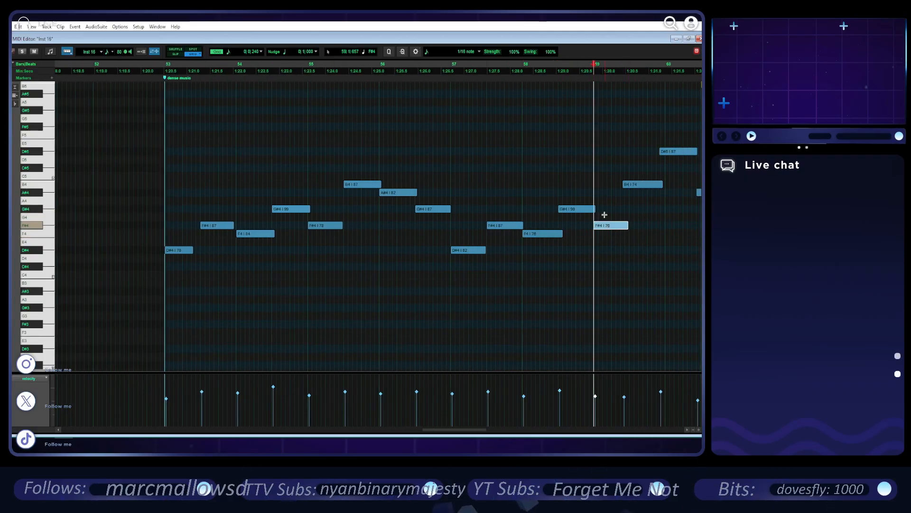
{"action": "left_click_drag", "start_coordinate": [631, 188], "coordinate": [638, 198]}
{"action": "scroll", "coordinate": [583, 162], "scroll_direction": "right", "scroll_amount": 7}
{"action": "left_click_drag", "start_coordinate": [571, 157], "coordinate": [577, 157]}
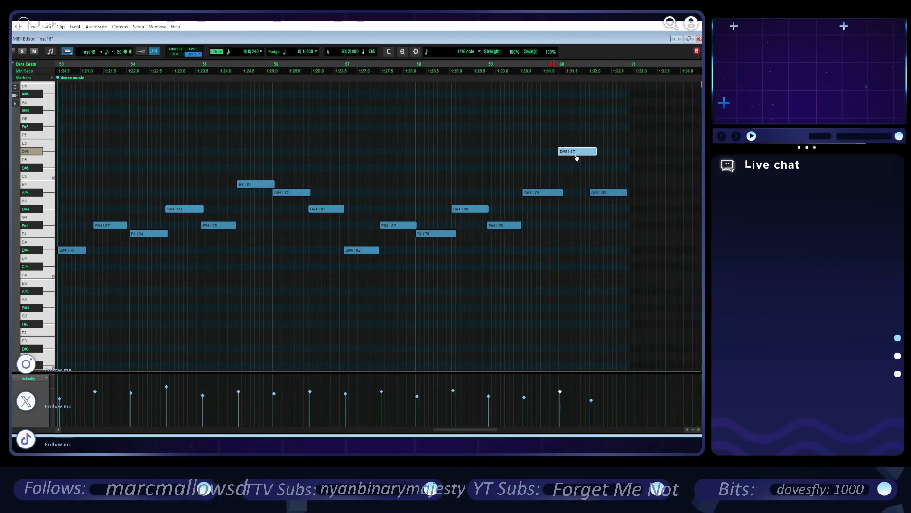
{"action": "left_click_drag", "start_coordinate": [601, 197], "coordinate": [610, 199]}
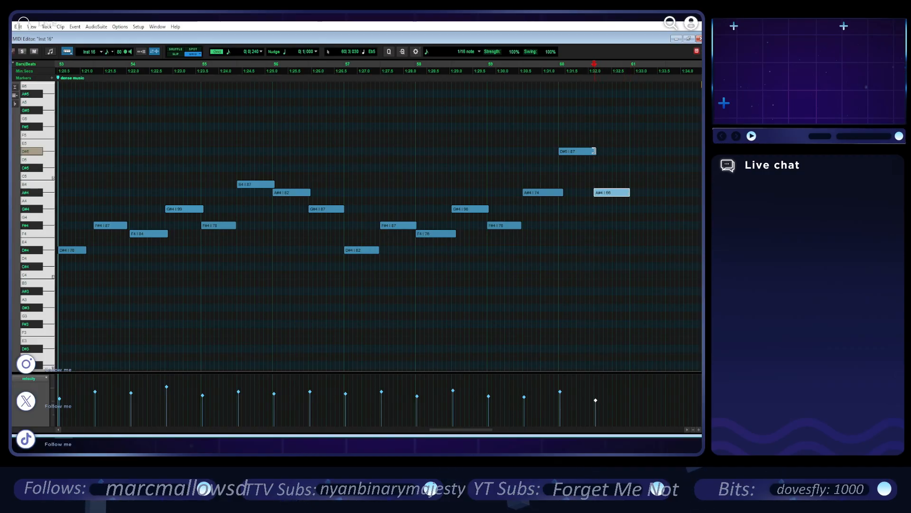
{"action": "left_click", "coordinate": [689, 38]}
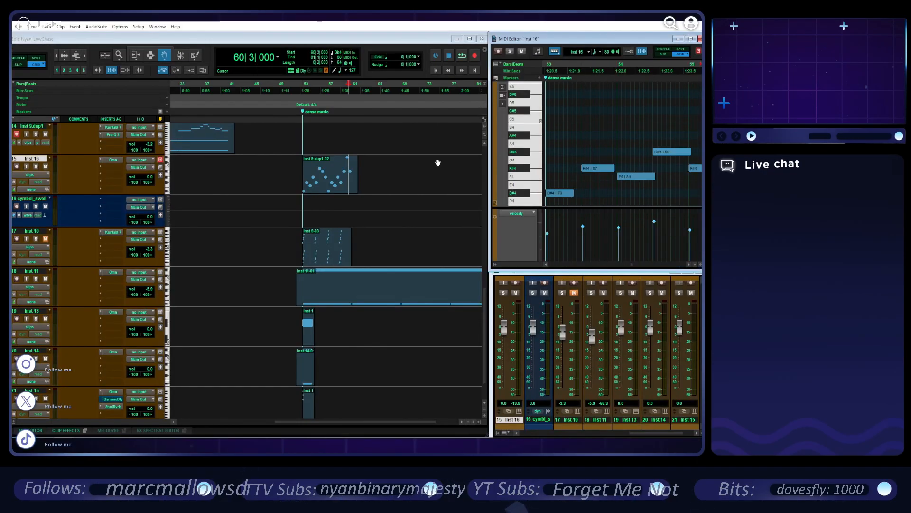
- Play the melody from bar 53, duplicate all its notes on Inst 16 and transpose the copy down one octave
{"action": "left_click", "coordinate": [302, 82]}
{"action": "key", "text": "space"}
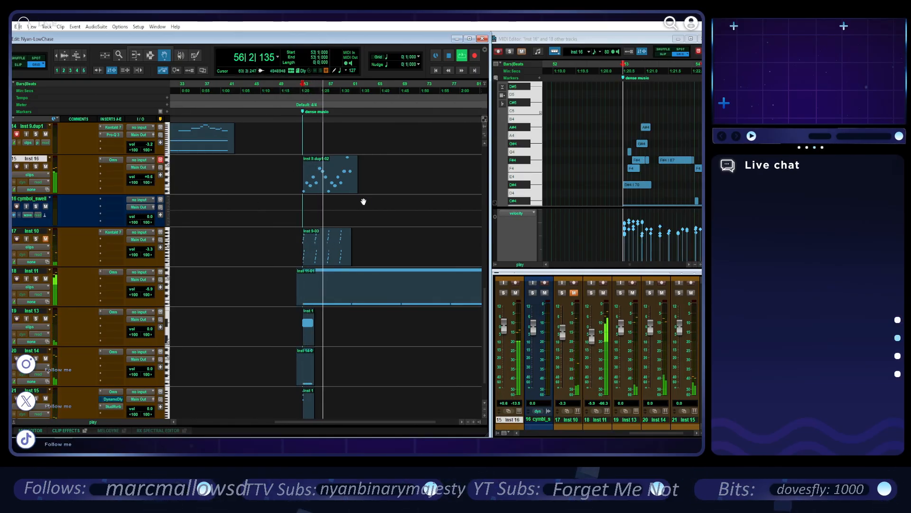
{"action": "double_click", "coordinate": [340, 180]}
{"action": "left_click", "coordinate": [691, 39]}
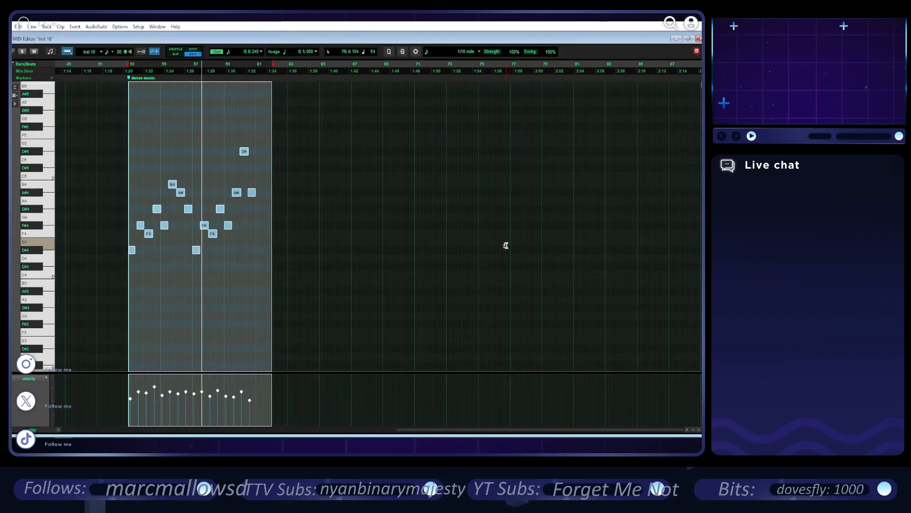
{"action": "key", "text": "t"}
{"action": "key", "text": "r"}
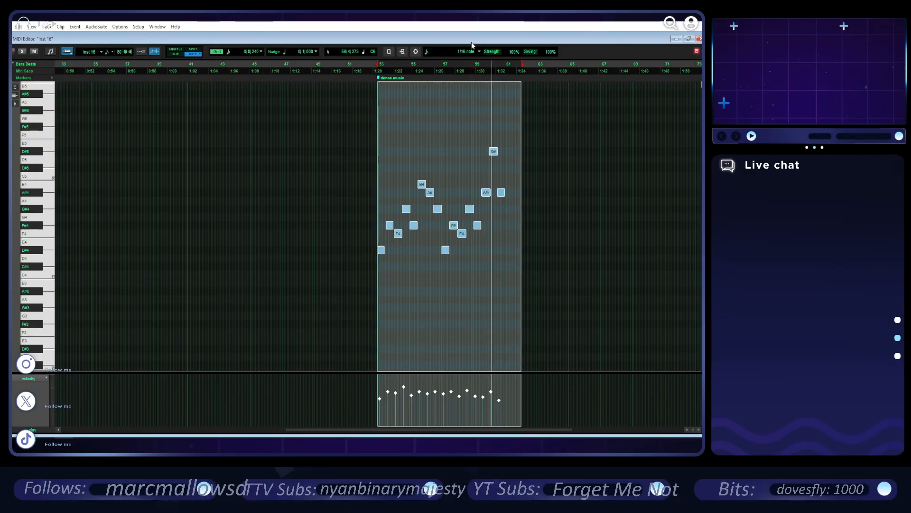
{"action": "key", "text": "ctrl+d"}
{"action": "key", "text": "shift+Down"}
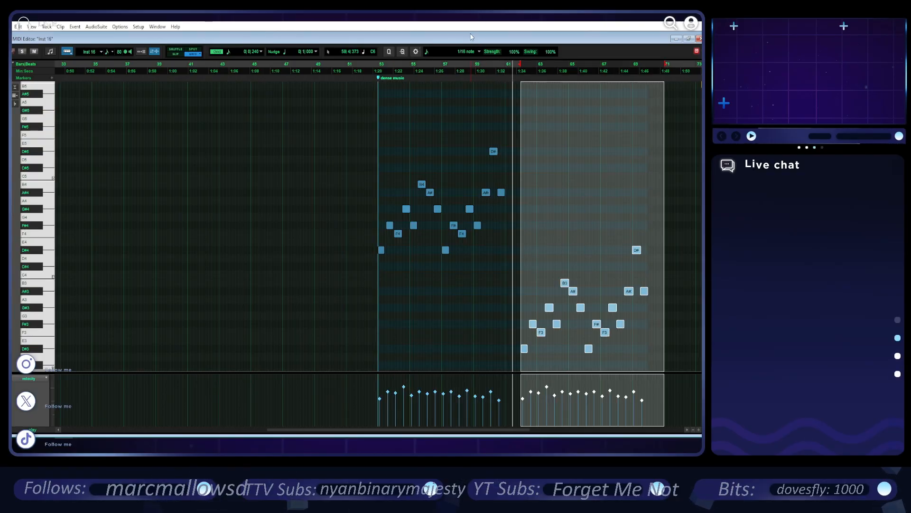
- Move the octave-lower notes back to bar 53 so they double the original melody, and play the result
{"action": "key", "text": "space"}
{"action": "left_click_drag", "start_coordinate": [526, 352], "coordinate": [389, 350]}
{"action": "key", "text": "t"}
{"action": "key", "text": "t"}
{"action": "key", "text": "space"}
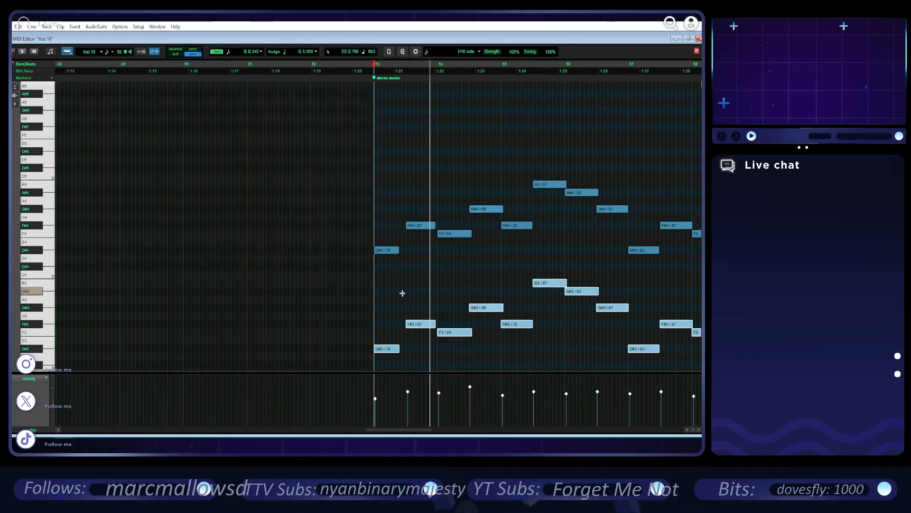
- Lengthen the first D#4 and D#3 notes to slightly overlap the following notes, and play the doubled melody through
{"action": "left_click_drag", "start_coordinate": [391, 234], "coordinate": [390, 342]}
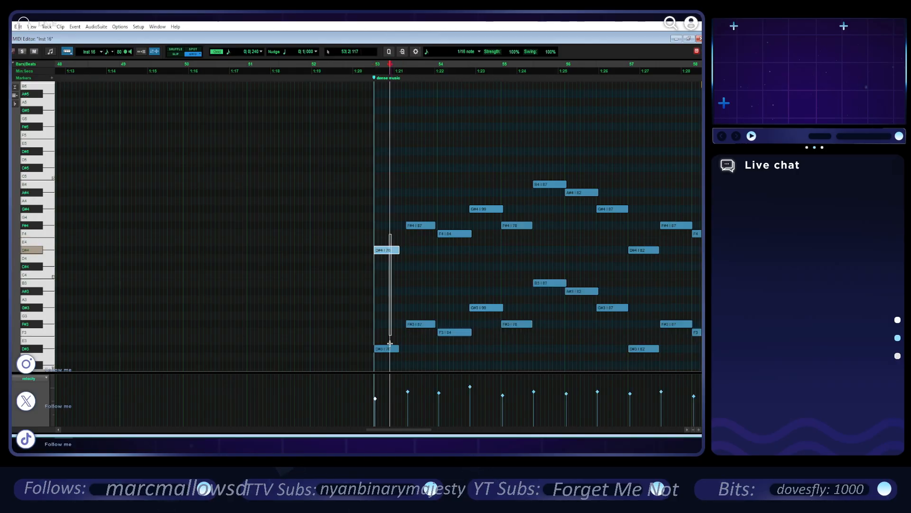
{"action": "left_click_drag", "start_coordinate": [397, 254], "coordinate": [406, 254]}
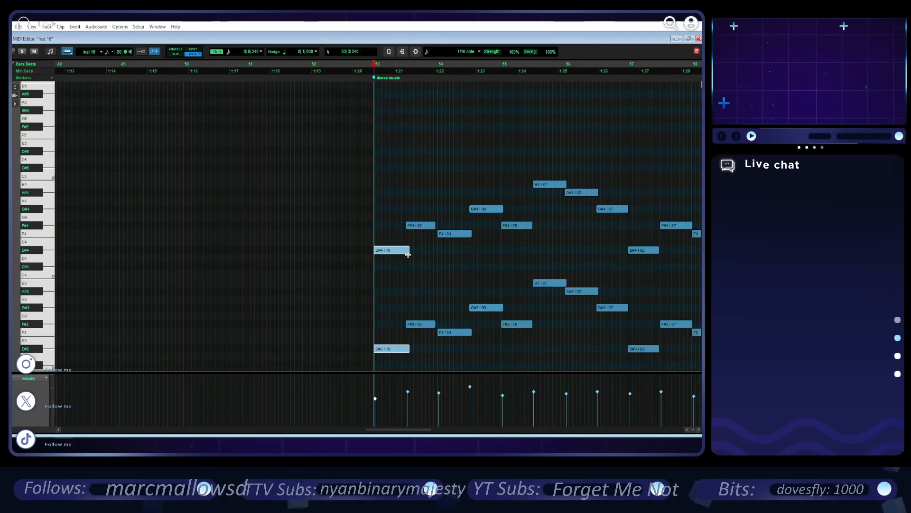
{"action": "key", "text": "space"}
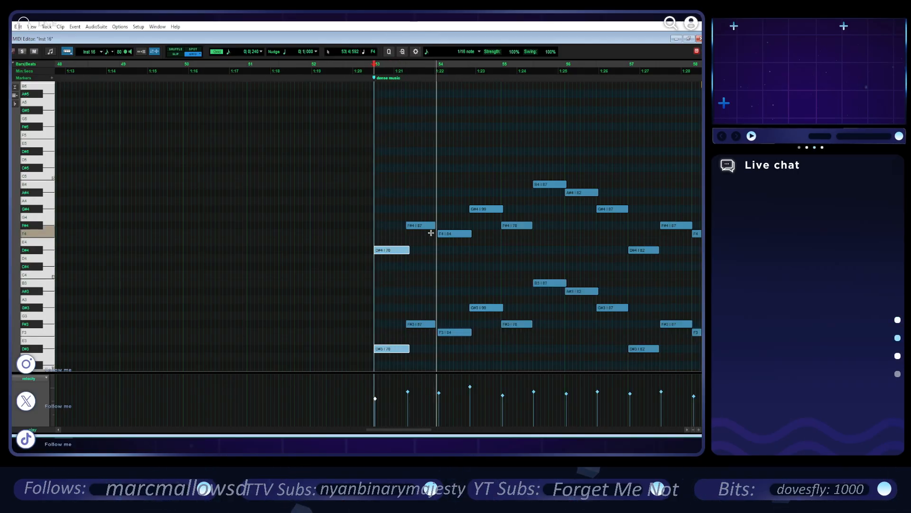
{"action": "scroll", "coordinate": [425, 205], "scroll_direction": "right", "scroll_amount": 5}
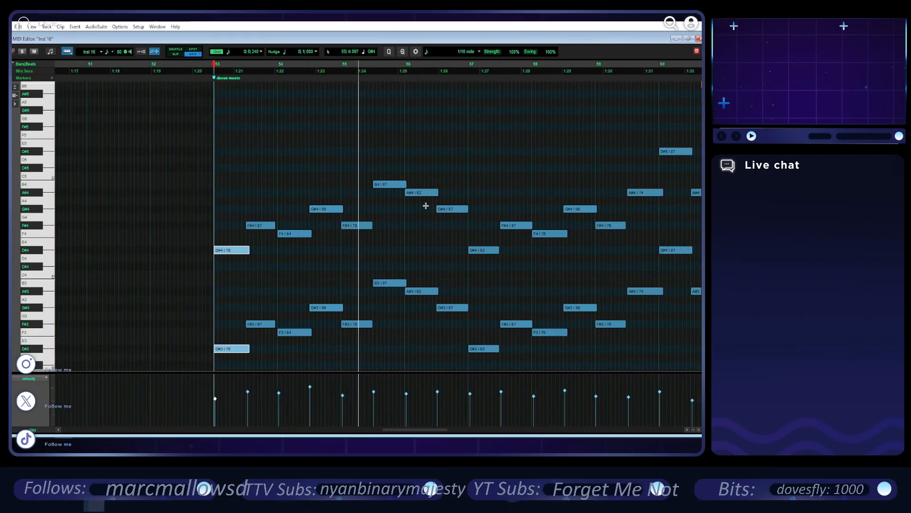
{"action": "scroll", "coordinate": [426, 205], "scroll_direction": "right", "scroll_amount": 5}
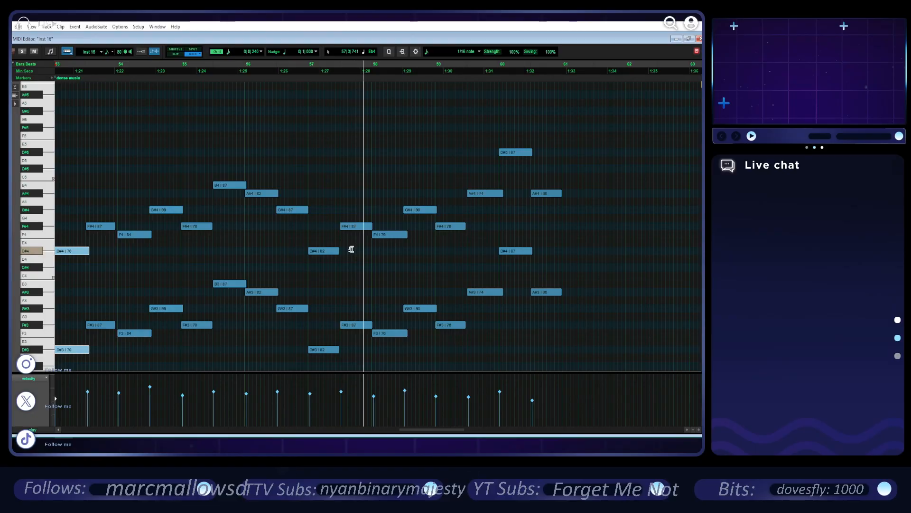
{"action": "left_click", "coordinate": [688, 39]}
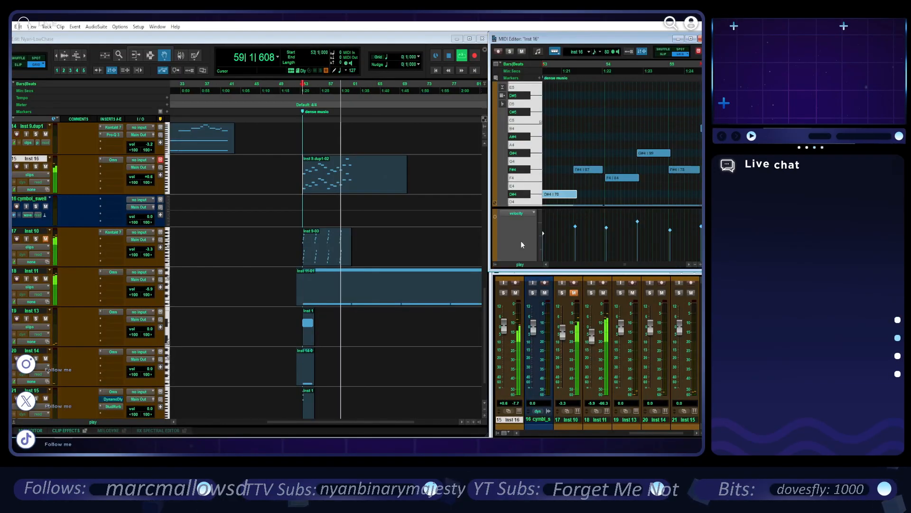
- Trim the end of the Inst 16 clip to bar 61, duplicate the clip right after it and play the copy
{"action": "left_click", "coordinate": [370, 187]}
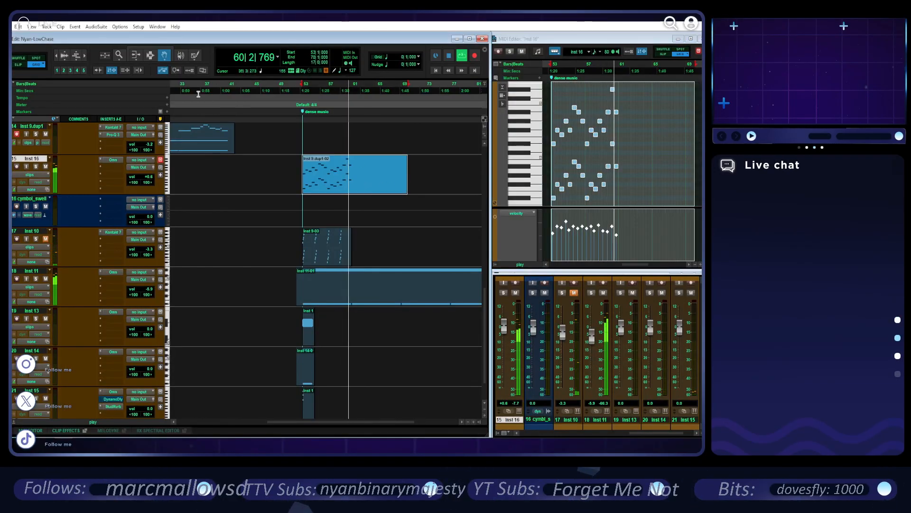
{"action": "key", "text": "F6"}
{"action": "key", "text": "space"}
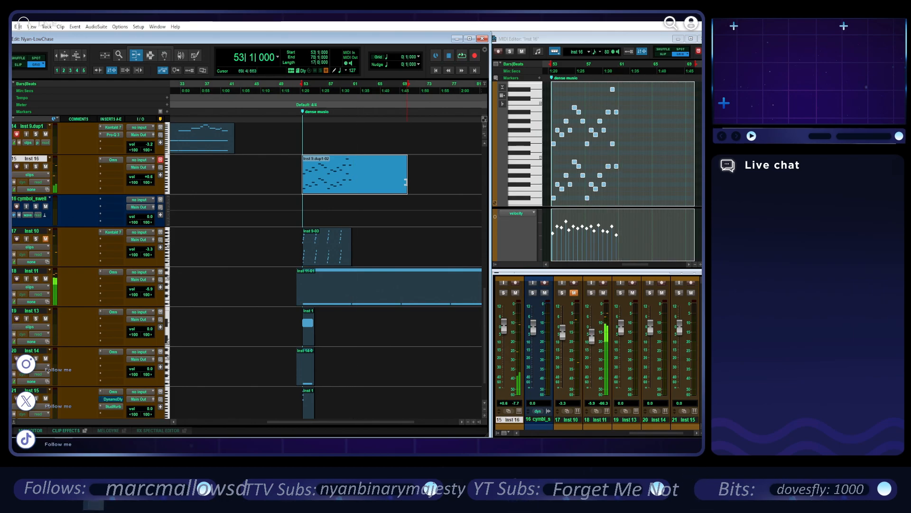
{"action": "left_click_drag", "start_coordinate": [405, 182], "coordinate": [354, 188]}
{"action": "key", "text": "ctrl+d"}
{"action": "key", "text": "space"}
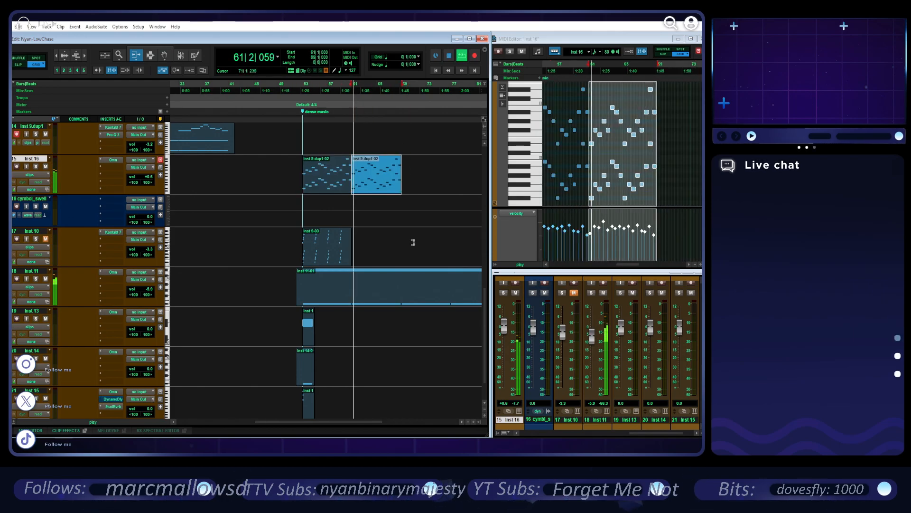
- Set the Inst 16 track volume to 0.0 while the dense music section plays
{"action": "scroll", "coordinate": [411, 242], "scroll_direction": "up", "scroll_amount": 4}
{"action": "scroll", "coordinate": [412, 242], "scroll_direction": "down", "scroll_amount": 2}
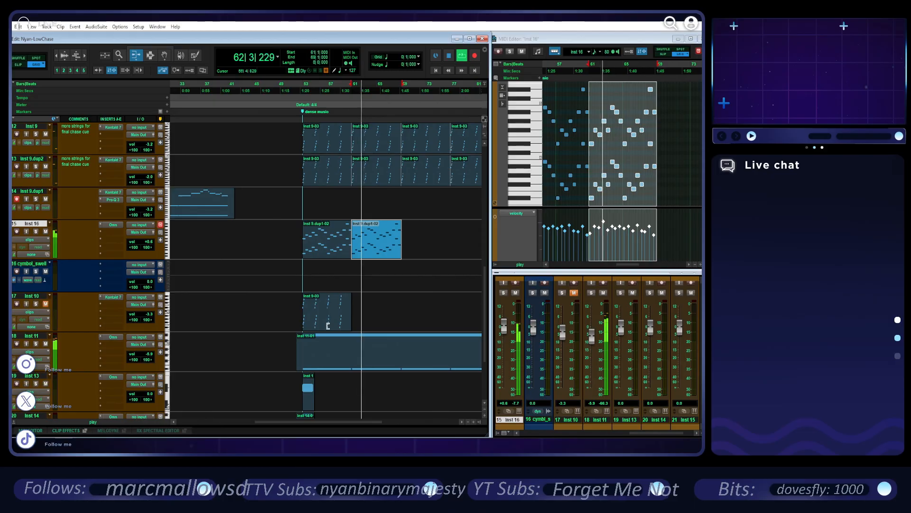
{"action": "left_click", "coordinate": [164, 56]}
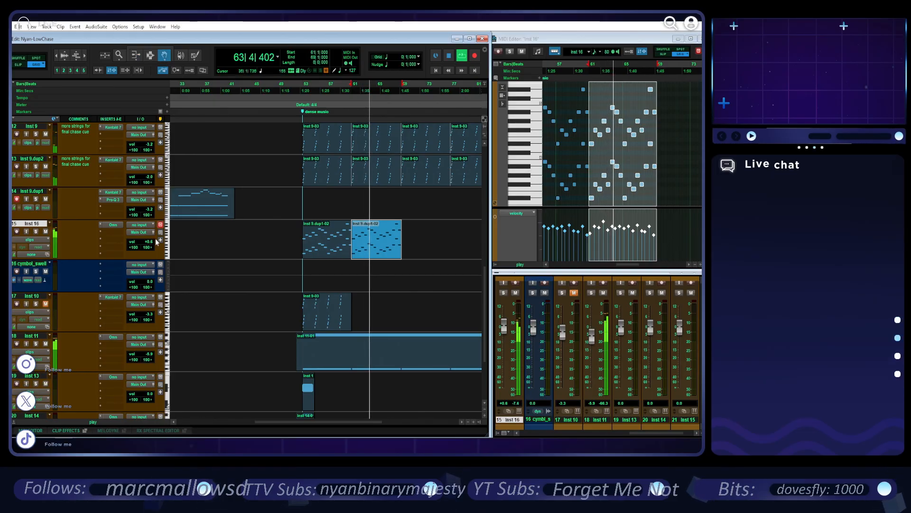
{"action": "left_click_drag", "start_coordinate": [152, 241], "coordinate": [150, 242]}
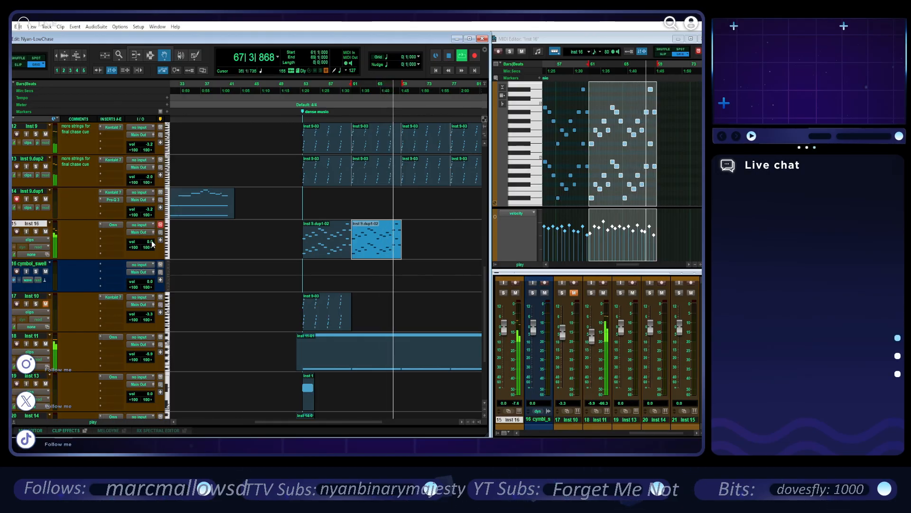
- Duplicate the Inst 16 clip two more times so the string melody runs to bar 85, and stop playback
{"action": "scroll", "coordinate": [229, 241], "scroll_direction": "right", "scroll_amount": 3}
{"action": "key", "text": "ctrl+d"}
{"action": "key", "text": "ctrl+d"}
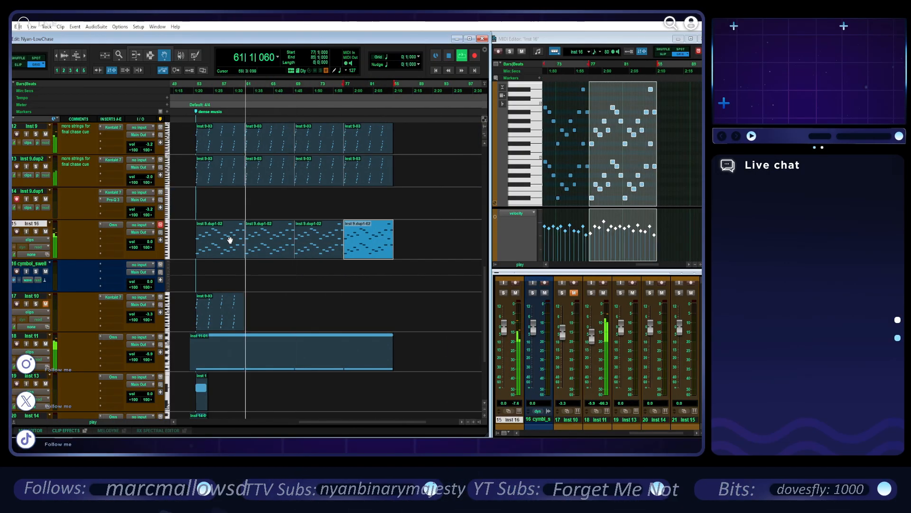
{"action": "key", "text": "space"}
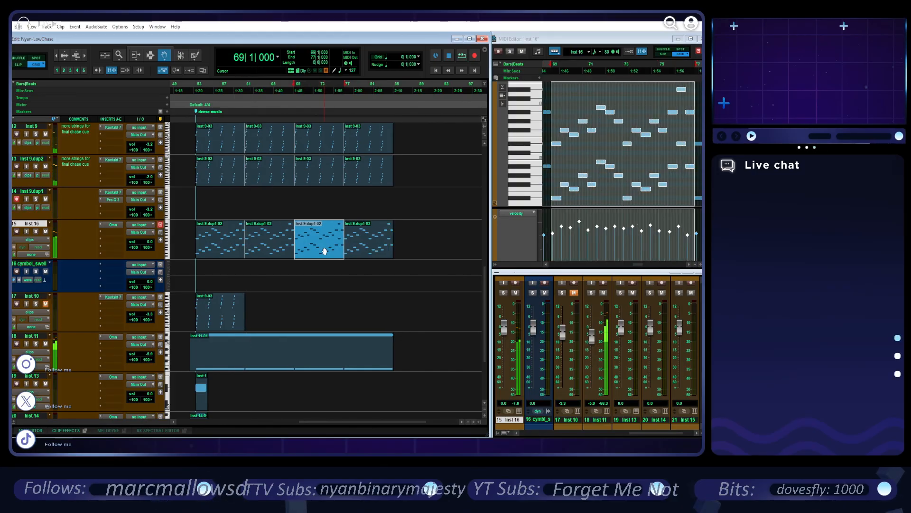
- Delete the second copy of the string melody, bars 61 to 69, from the Inst 16 track
{"action": "left_click", "coordinate": [274, 252]}
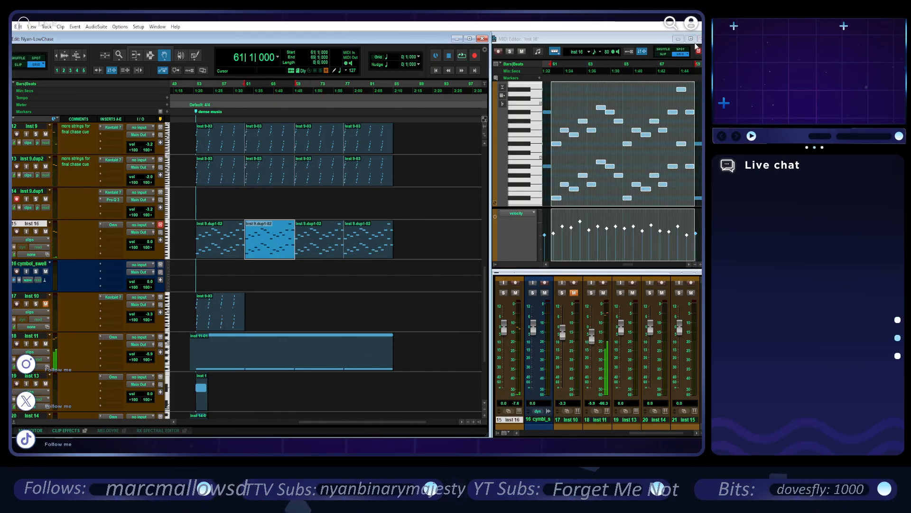
{"action": "left_click", "coordinate": [691, 38]}
{"action": "scroll", "coordinate": [406, 260], "scroll_direction": "right", "scroll_amount": 2}
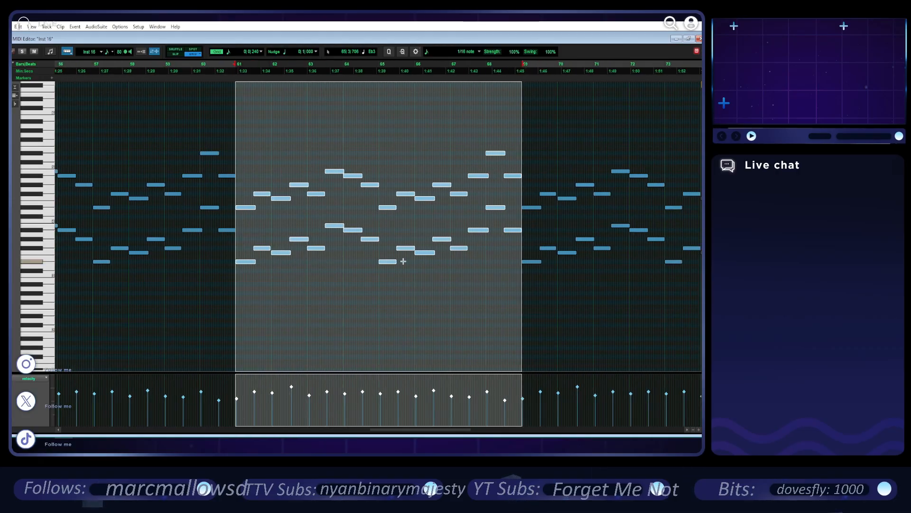
{"action": "key", "text": "Delete"}
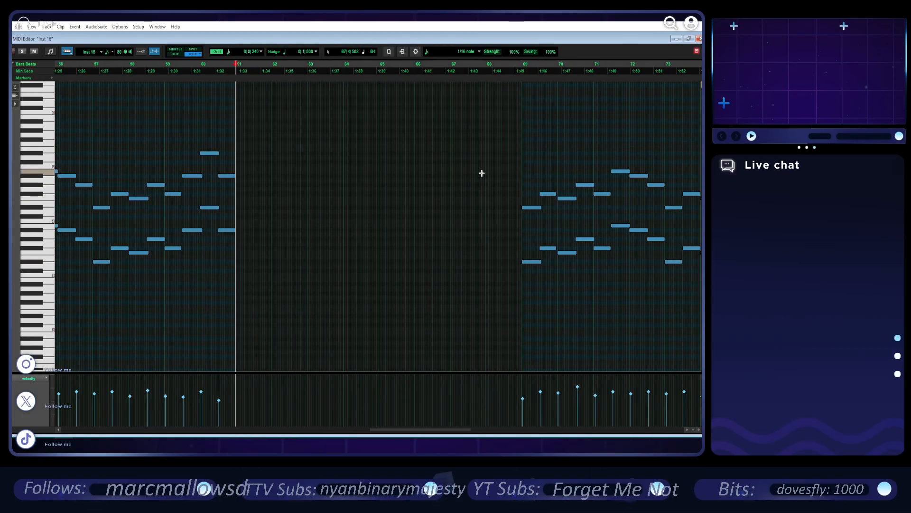
- Continue the Inst 16 melody with two-beat F#4 and F4 notes filling bar 61, and play the transition
{"action": "key", "text": "ctrl+]"}
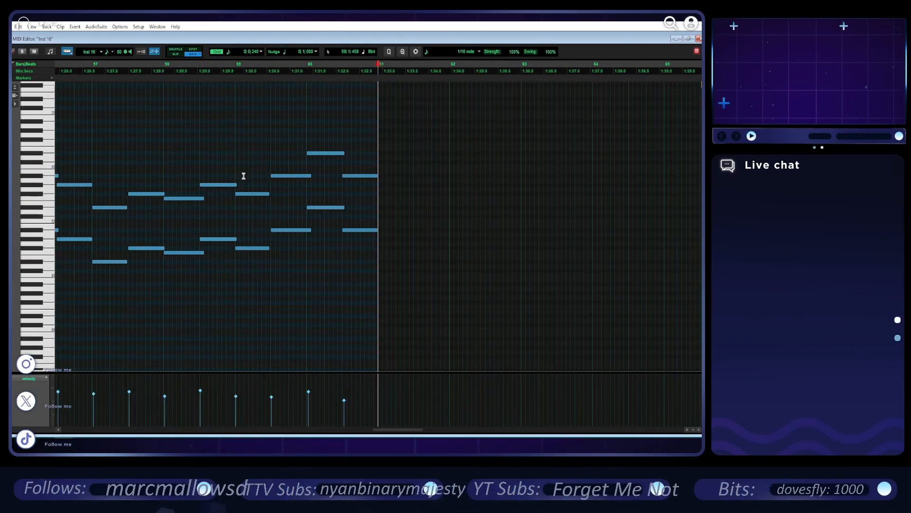
{"action": "left_click", "coordinate": [307, 136]}
{"action": "key", "text": "space"}
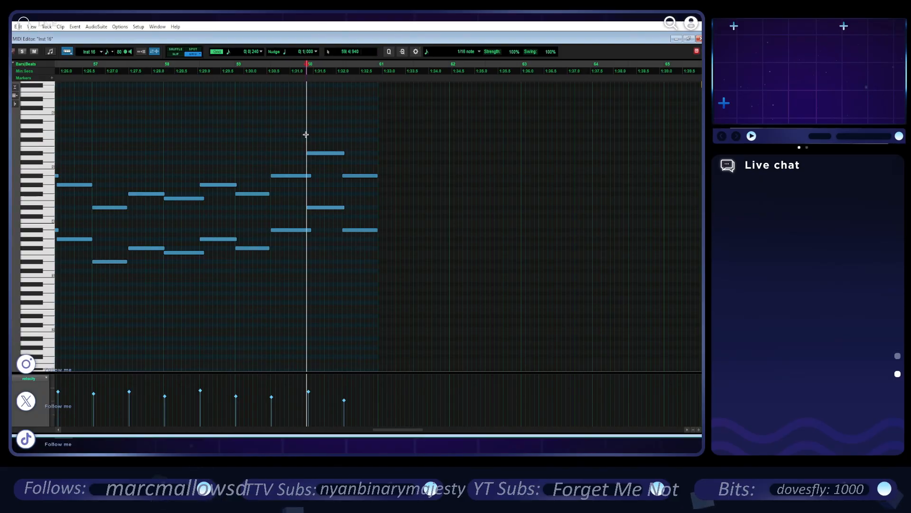
{"action": "key", "text": "space"}
{"action": "left_click", "coordinate": [380, 208]}
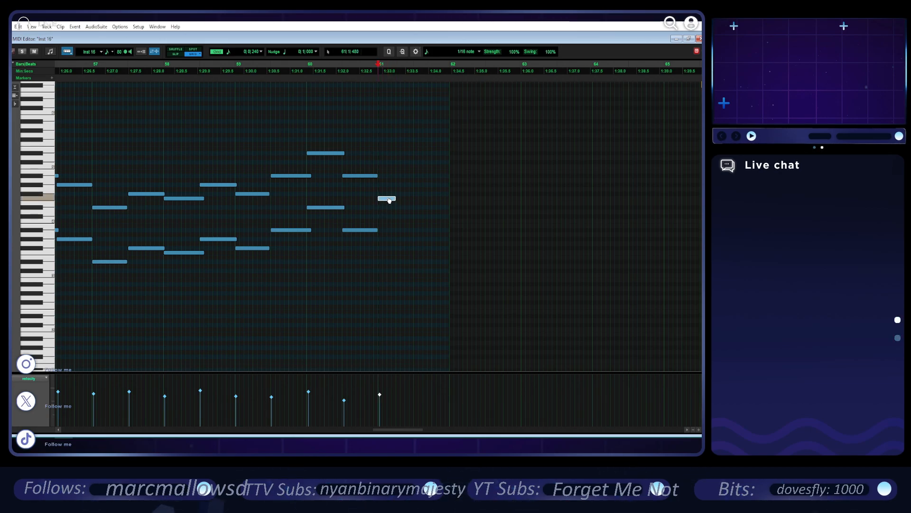
{"action": "left_click_drag", "start_coordinate": [391, 195], "coordinate": [392, 198]}
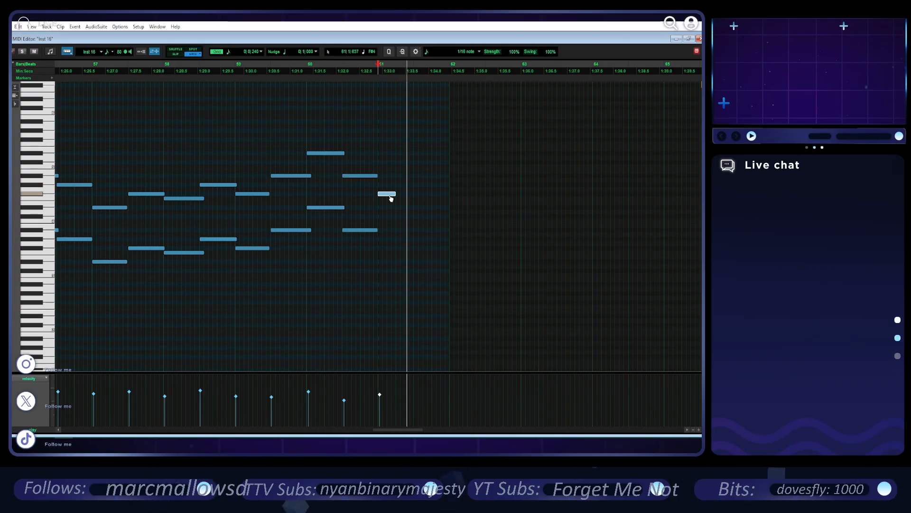
{"action": "key", "text": "space"}
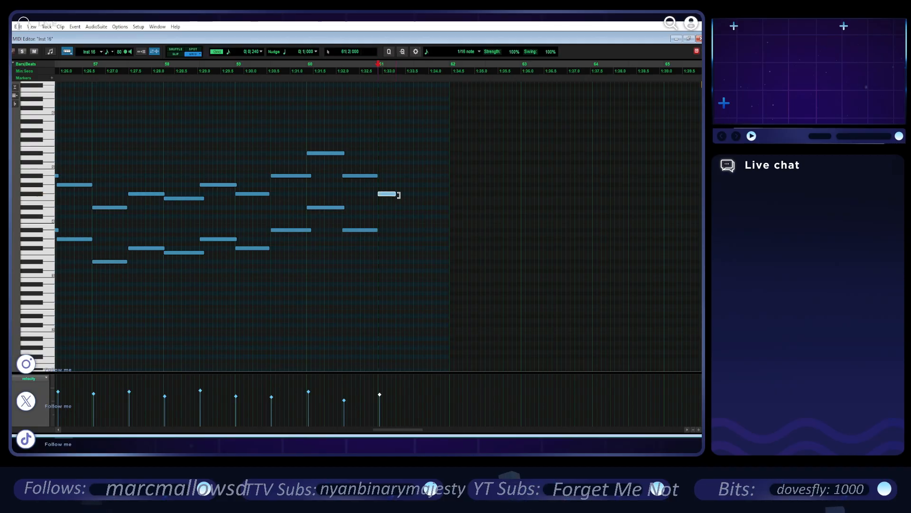
{"action": "left_click", "coordinate": [416, 198]}
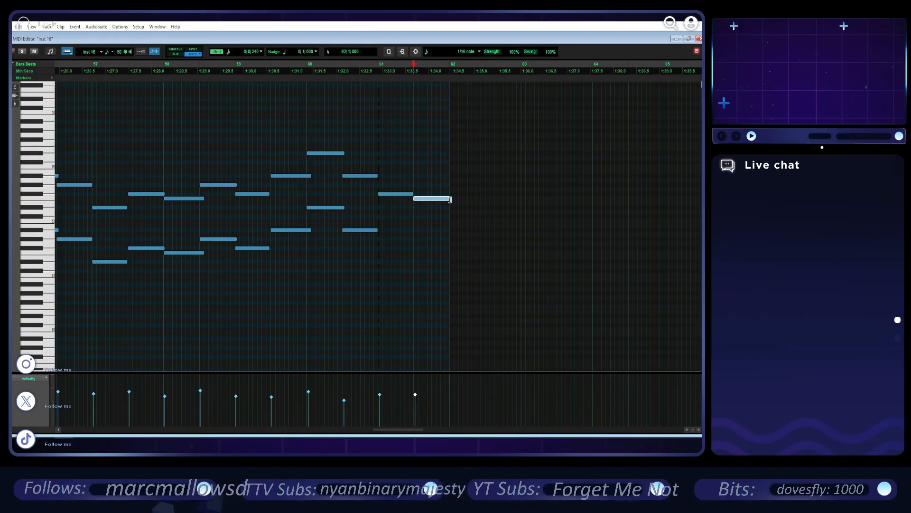
{"action": "key", "text": "space"}
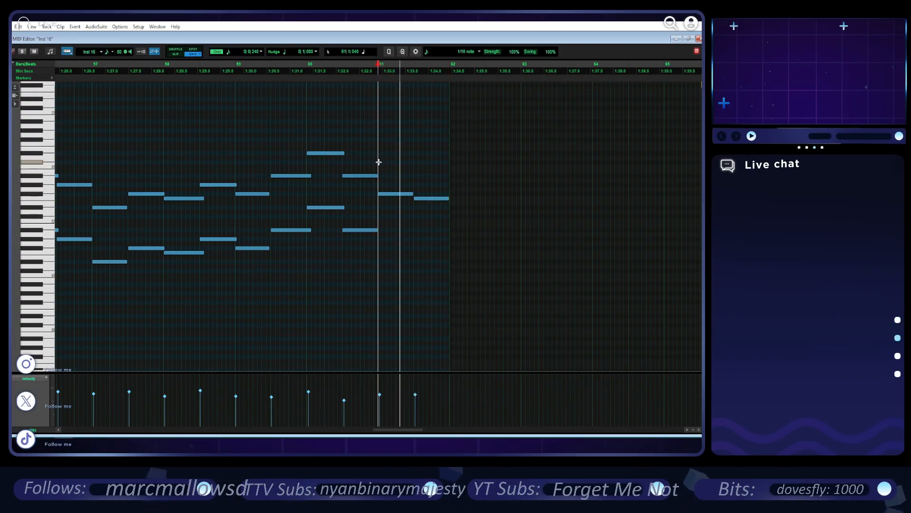
- Place a short D#4 note at bar 62 and extend the new Inst 16 clip's end to bar 69
{"action": "left_click", "coordinate": [398, 207]}
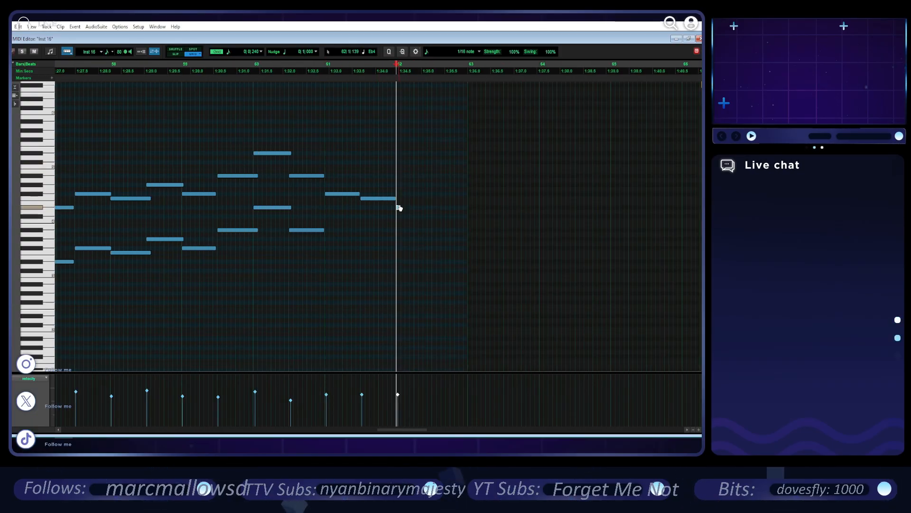
{"action": "left_click", "coordinate": [689, 39]}
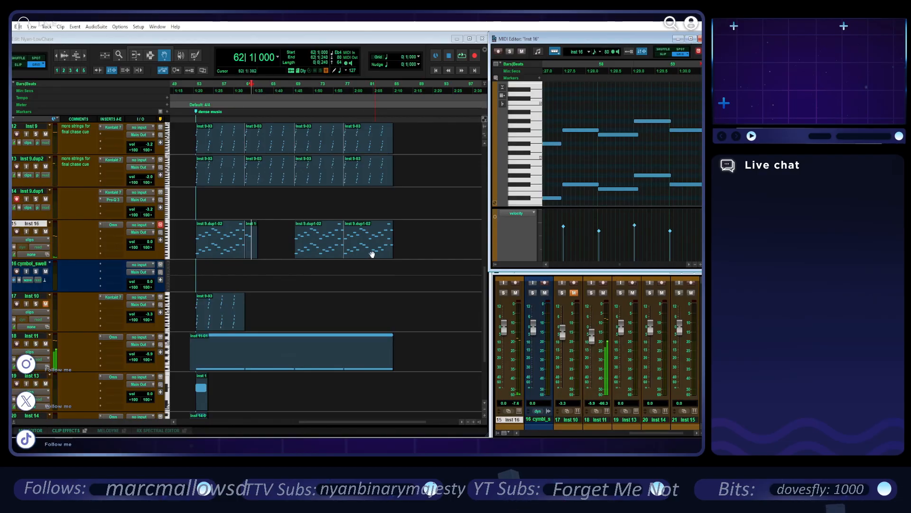
{"action": "scroll", "coordinate": [334, 260], "scroll_direction": "up", "scroll_amount": 1}
{"action": "left_click", "coordinate": [338, 249]}
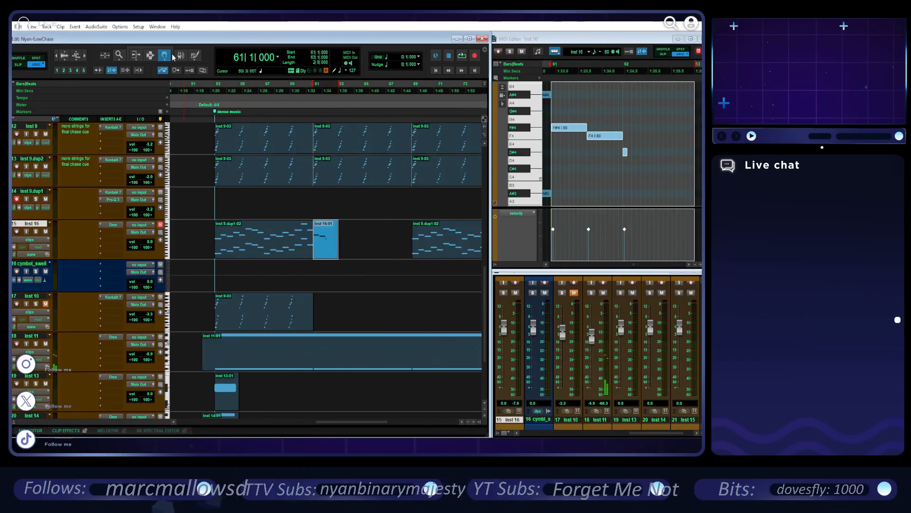
{"action": "left_click_drag", "start_coordinate": [336, 238], "coordinate": [411, 259]}
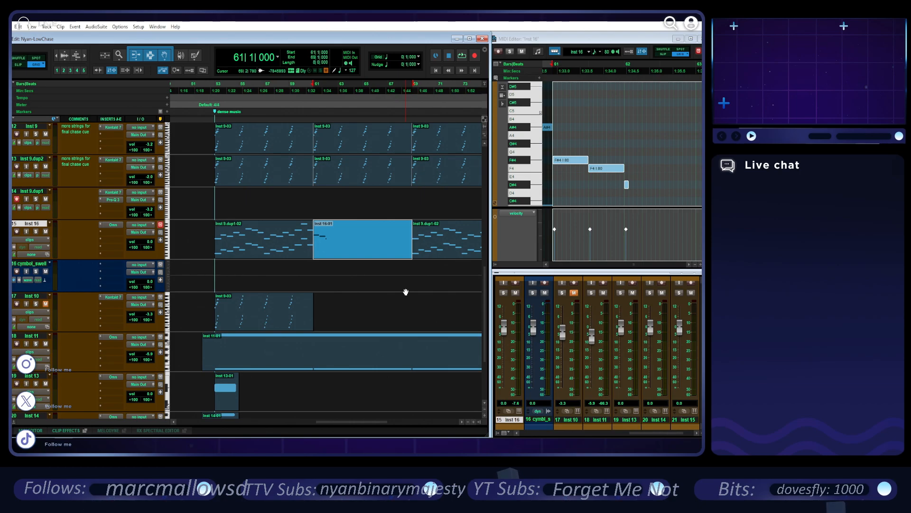
- Lengthen the D#4 note at bar 62 to two beats and place a short note right after it
{"action": "left_click", "coordinate": [691, 39]}
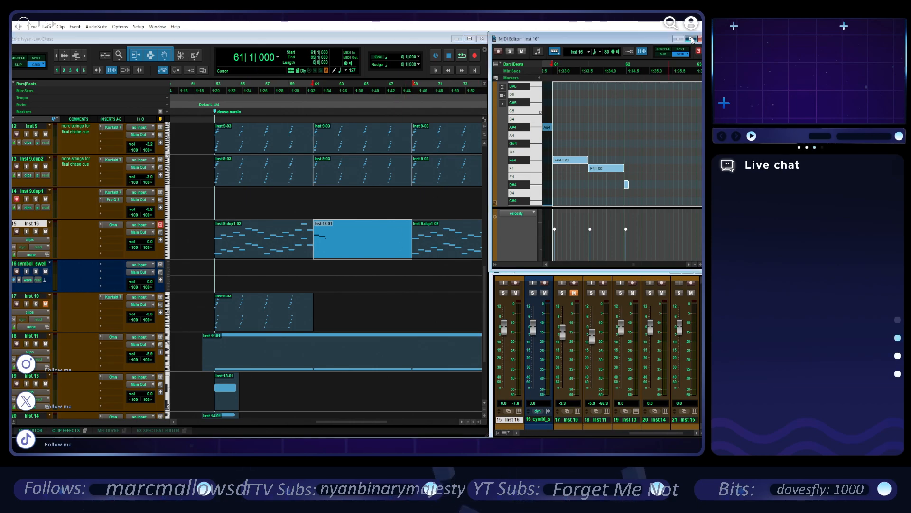
{"action": "key", "text": "t"}
{"action": "key", "text": "space"}
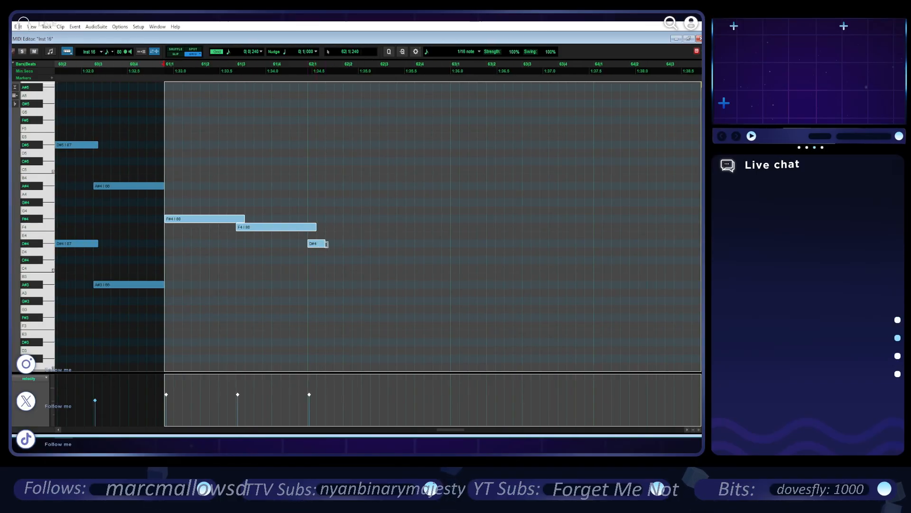
{"action": "key", "text": "space"}
{"action": "double_click", "coordinate": [403, 210]}
{"action": "mouse_move", "coordinate": [360, 244]}
{"action": "left_mouse_down"}
{"action": "mouse_move", "coordinate": [316, 245]}
{"action": "mouse_move", "coordinate": [355, 246]}
{"action": "left_mouse_up"}
{"action": "left_click", "coordinate": [337, 247]}
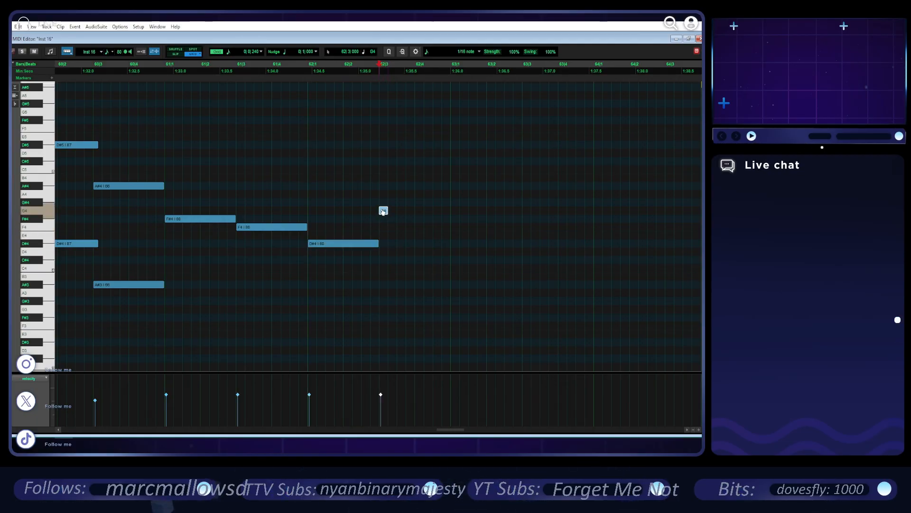
- Move the new note at bar 62, beat 3 to G#4, lengthen it to two beats and play from bar 61
{"action": "left_click_drag", "start_coordinate": [382, 202], "coordinate": [439, 204]}
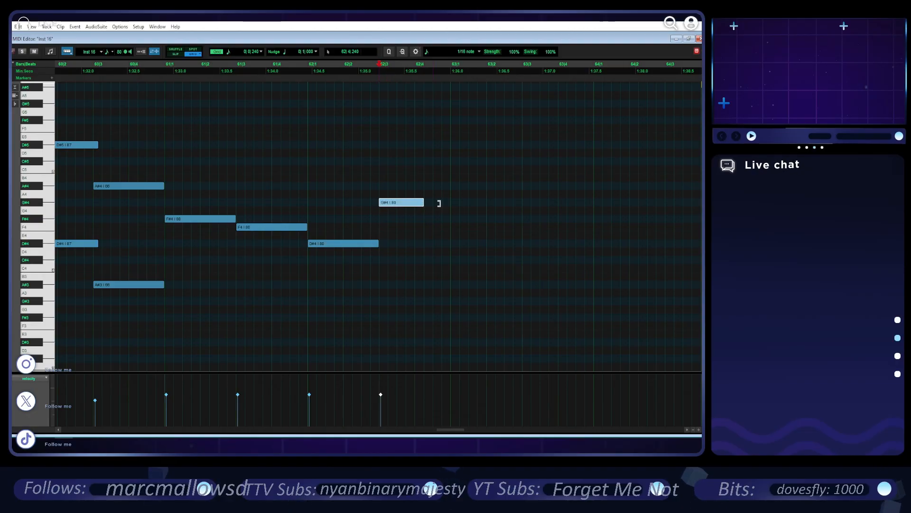
{"action": "key", "text": "r"}
{"action": "key", "text": "r"}
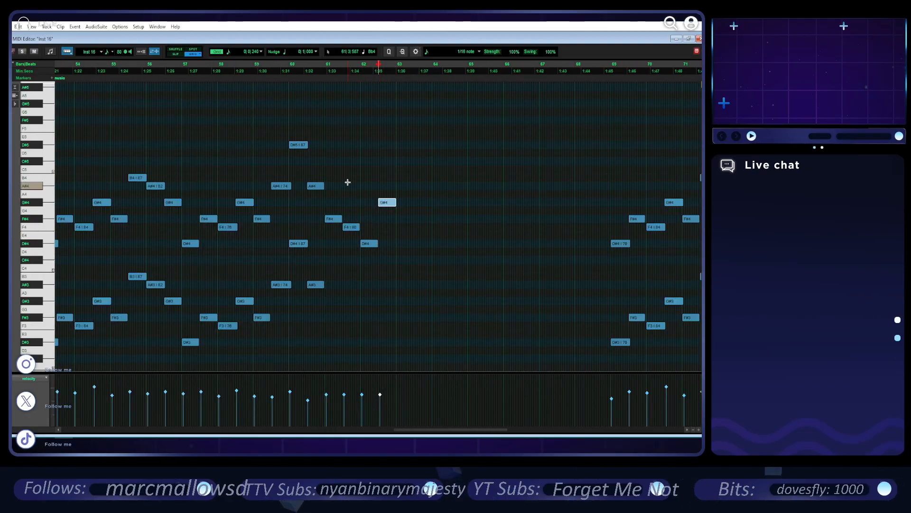
{"action": "key", "text": "space"}
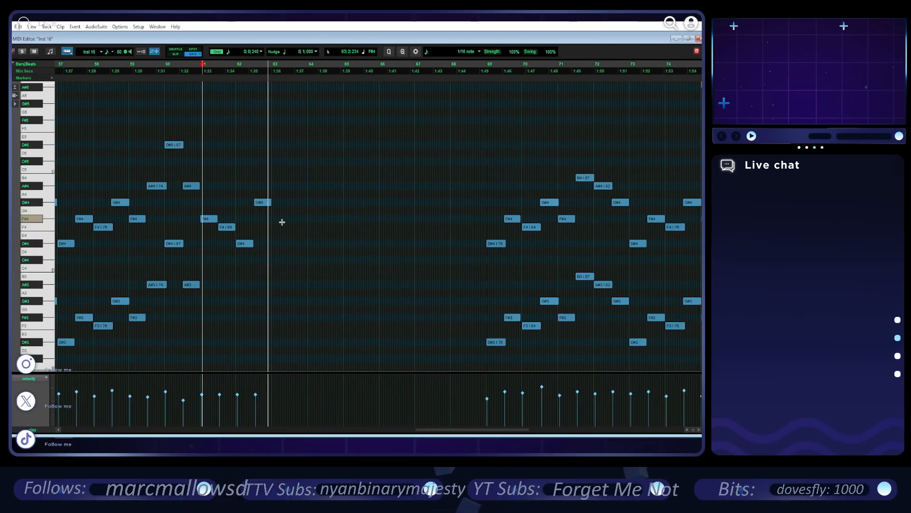
{"action": "key", "text": "space"}
{"action": "scroll", "coordinate": [290, 226], "scroll_direction": "up", "scroll_amount": 1}
{"action": "scroll", "coordinate": [396, 236], "scroll_direction": "right", "scroll_amount": 3}
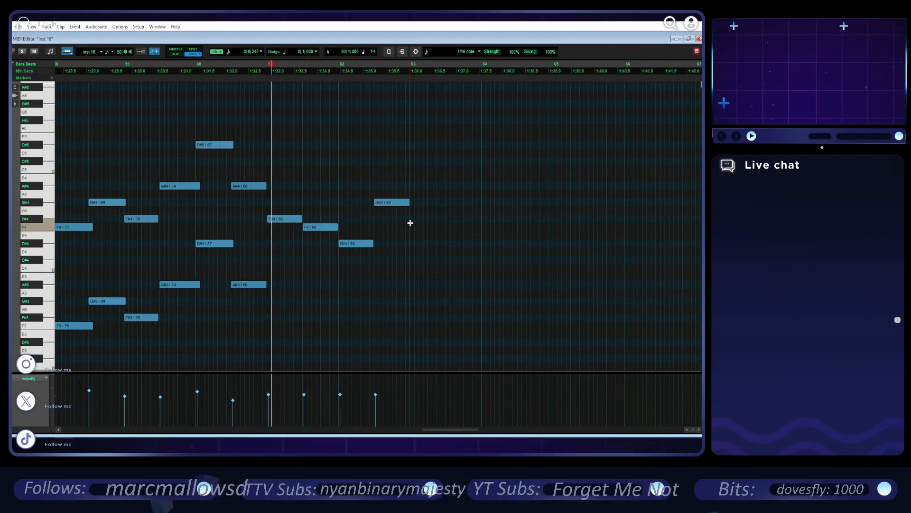
- Add a three-beat F#4 at bar 63, followed by a one-beat G#4 and a one-beat A#4 at bar 64
{"action": "left_click_drag", "start_coordinate": [410, 219], "coordinate": [464, 218]}
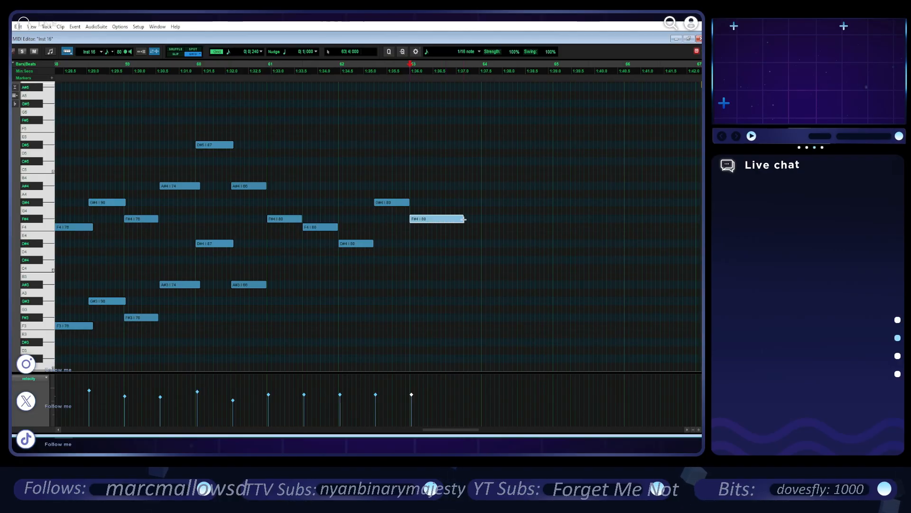
{"action": "left_click", "coordinate": [466, 212]}
{"action": "left_click", "coordinate": [467, 203]}
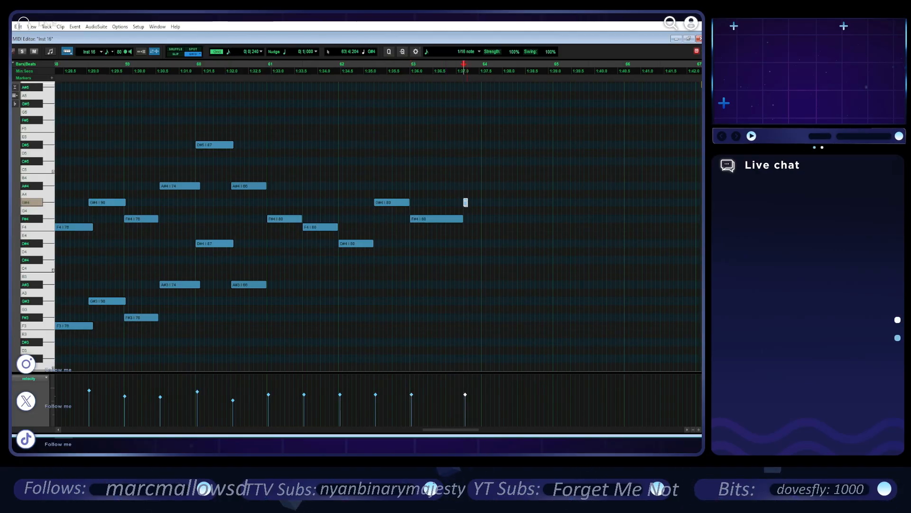
{"action": "left_click_drag", "start_coordinate": [481, 203], "coordinate": [482, 202]}
{"action": "key", "text": "t"}
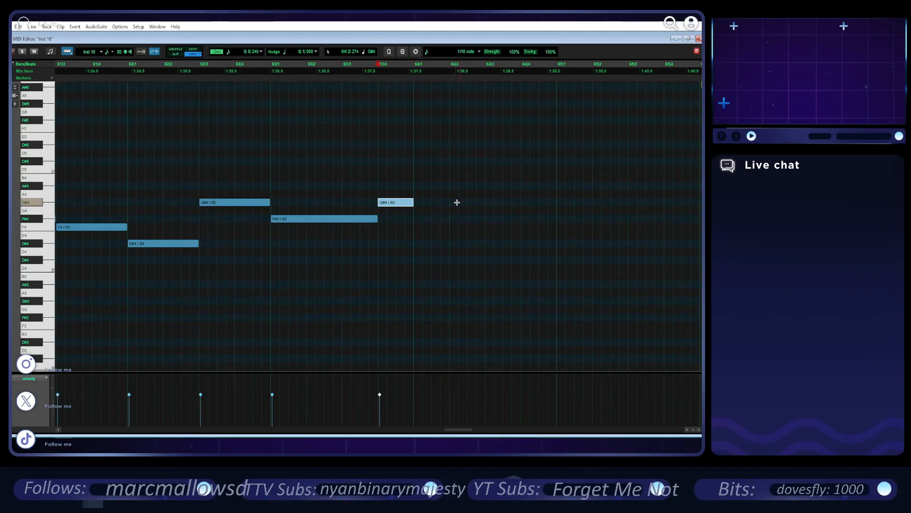
{"action": "left_click", "coordinate": [407, 195]}
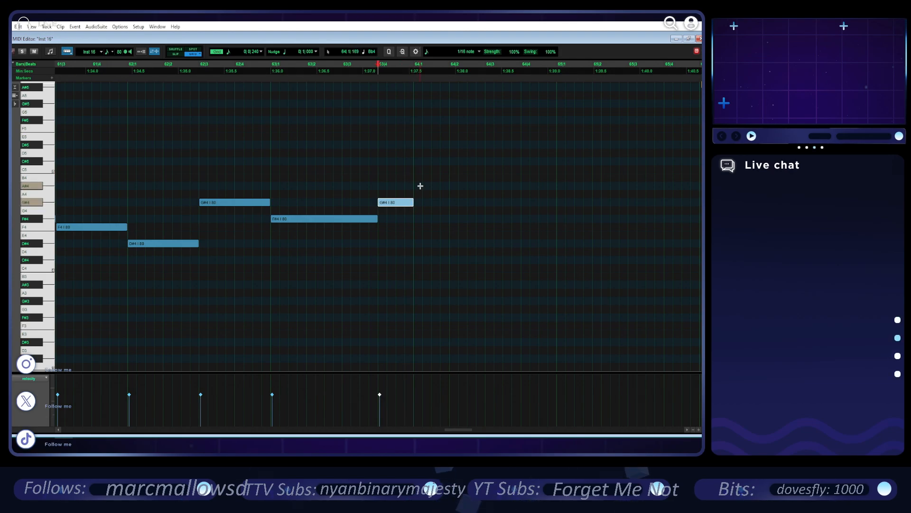
{"action": "left_click", "coordinate": [418, 185]}
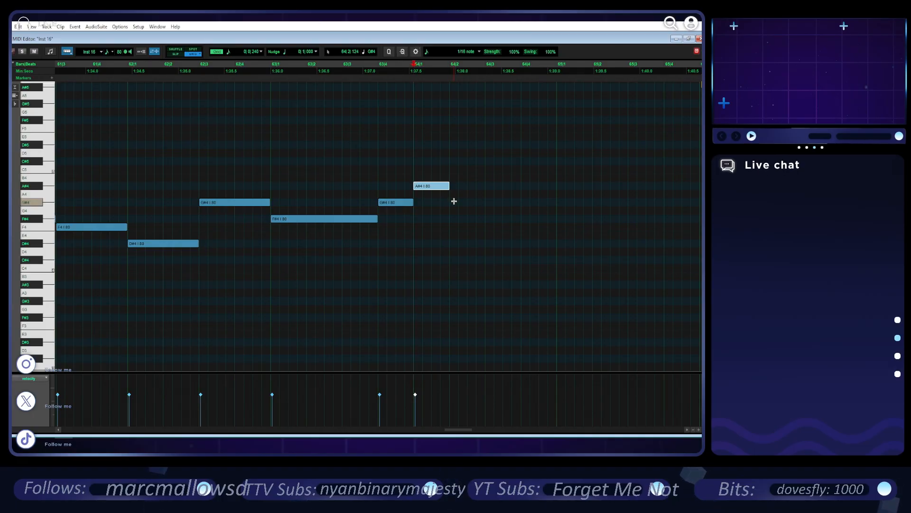
- Add one-beat G#4, F#4 and G#4 notes on beats 2, 3 and 4 of bar 64, and play the phrase
{"action": "left_click", "coordinate": [454, 201]}
{"action": "left_click", "coordinate": [462, 218]}
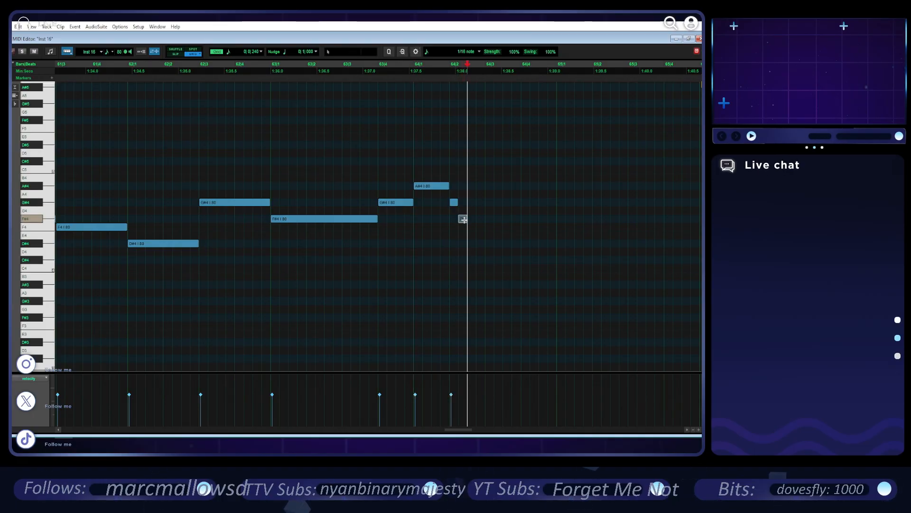
{"action": "left_click", "coordinate": [490, 203]}
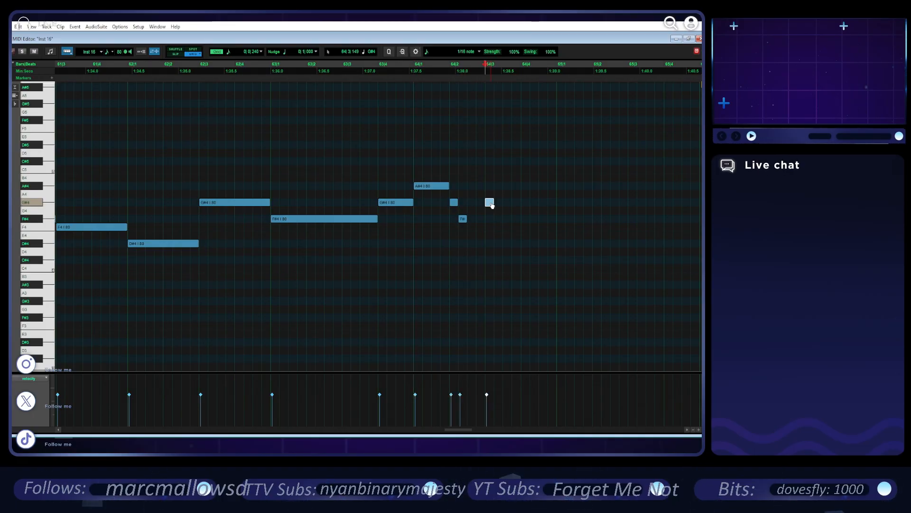
{"action": "left_click", "coordinate": [524, 203]}
{"action": "left_click_drag", "start_coordinate": [464, 223], "coordinate": [490, 221]}
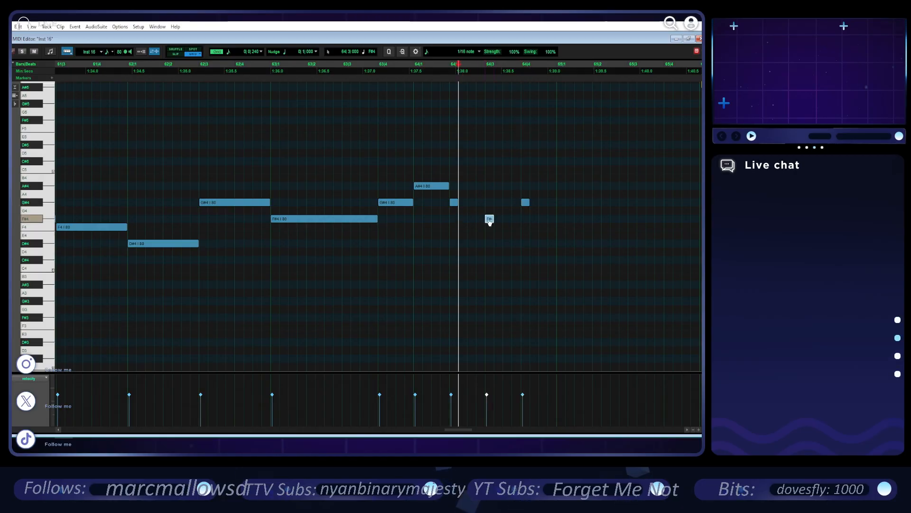
{"action": "left_click_drag", "start_coordinate": [543, 244], "coordinate": [456, 202]}
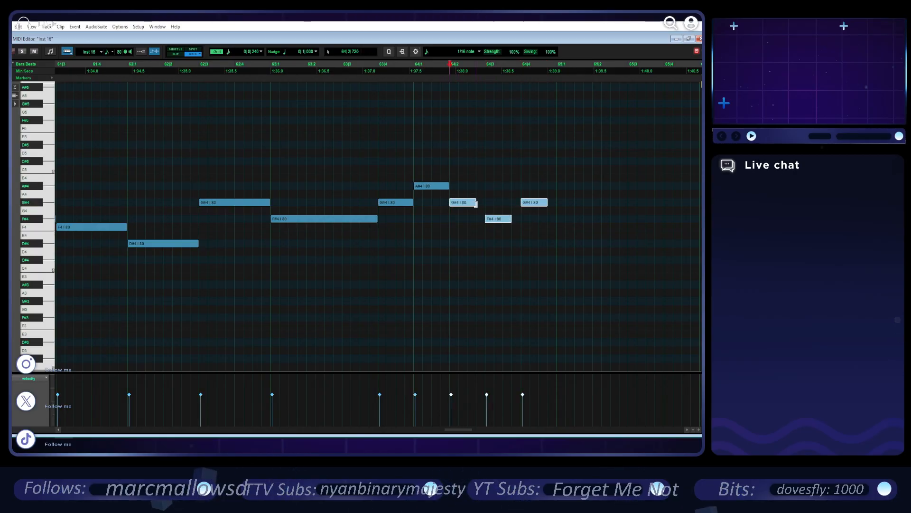
{"action": "left_click", "coordinate": [128, 177]}
{"action": "key", "text": "space"}
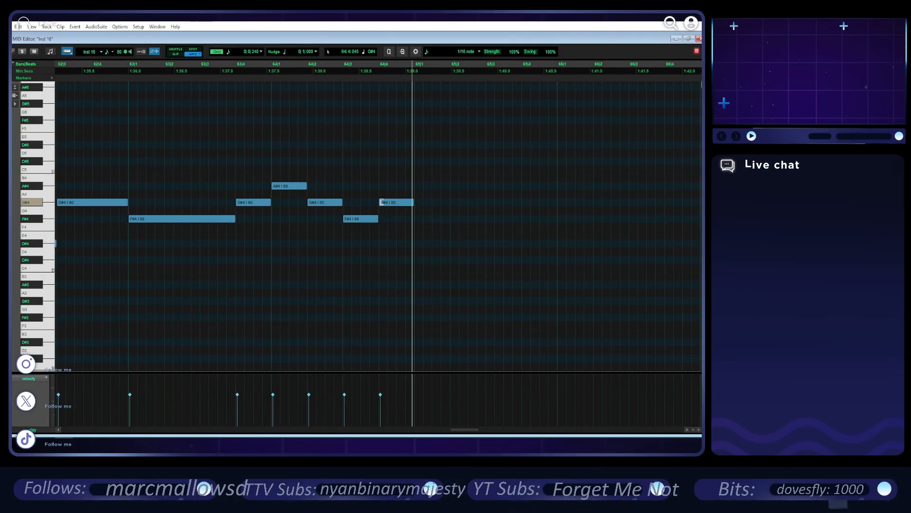
- Fill bar 65 with a two-beat F#4 followed by a two-beat A#4
{"action": "left_click", "coordinate": [420, 210]}
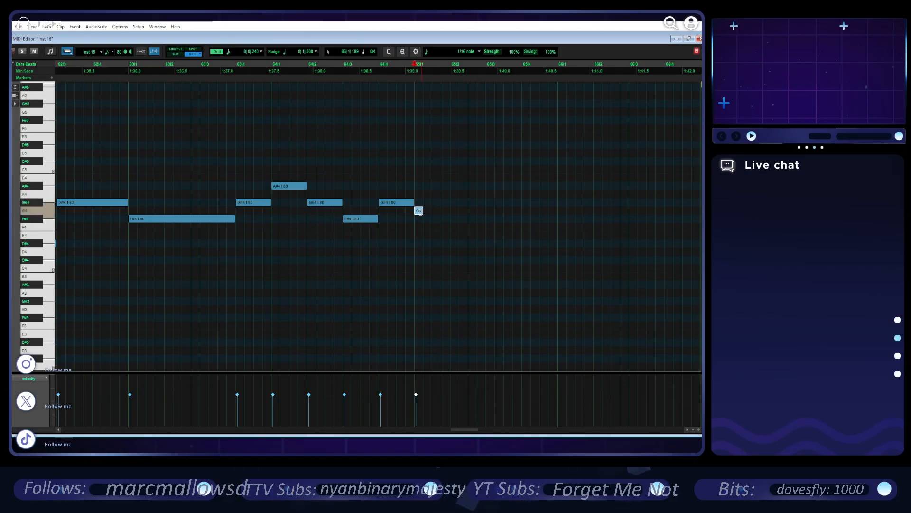
{"action": "left_click_drag", "start_coordinate": [419, 213], "coordinate": [485, 219]}
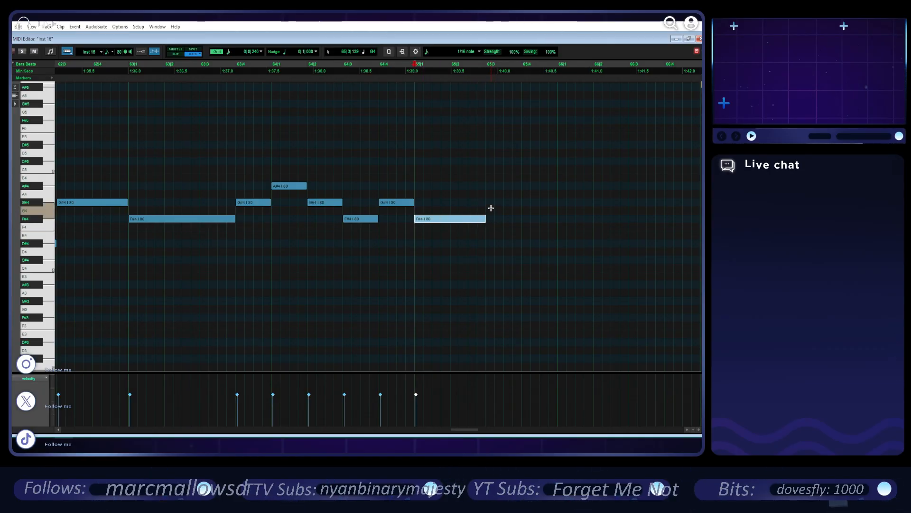
{"action": "left_click", "coordinate": [490, 186]}
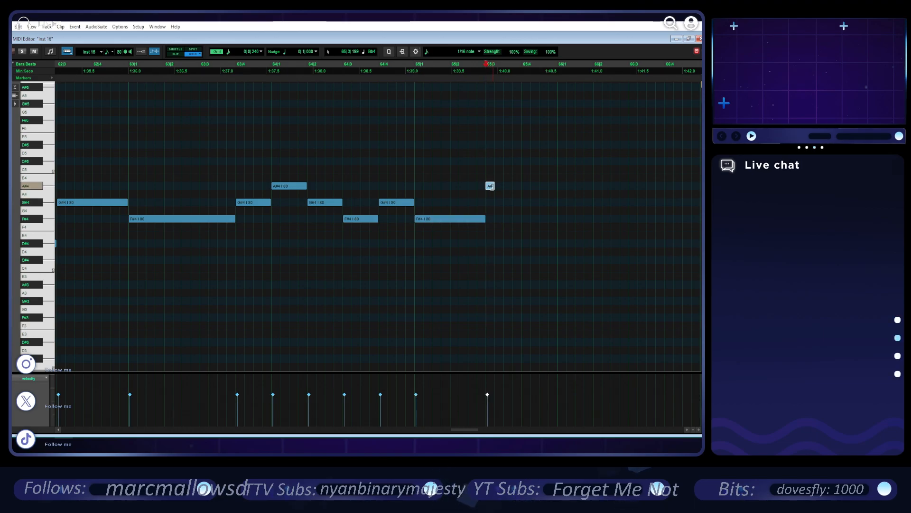
{"action": "left_click", "coordinate": [561, 178]}
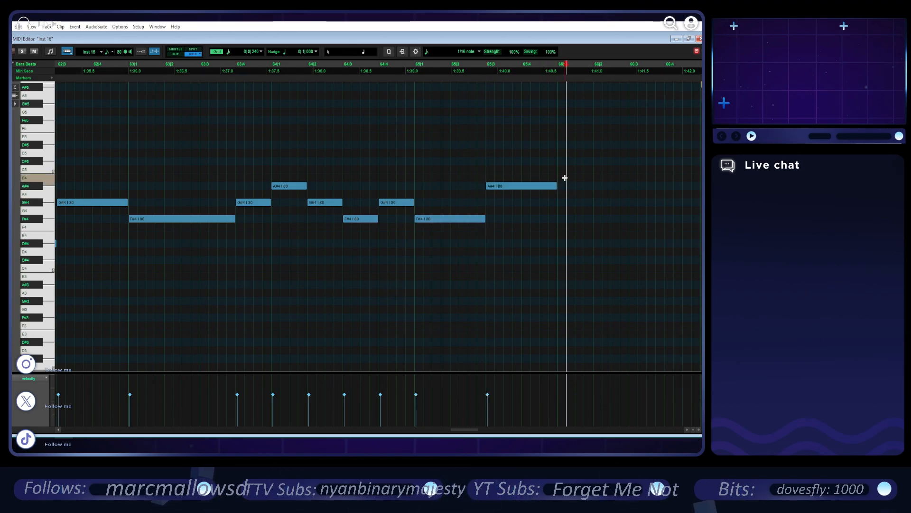
- Fill bar 66 with a two-beat B4 followed by a two-beat A#4
{"action": "left_click_drag", "start_coordinate": [603, 181], "coordinate": [628, 181]}
{"action": "scroll", "coordinate": [470, 199], "scroll_direction": "right", "scroll_amount": 6}
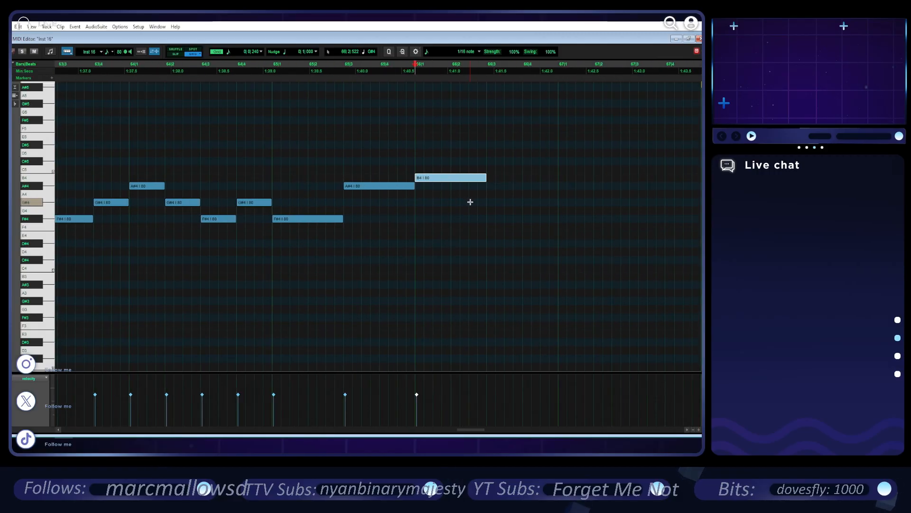
{"action": "left_click", "coordinate": [365, 184]}
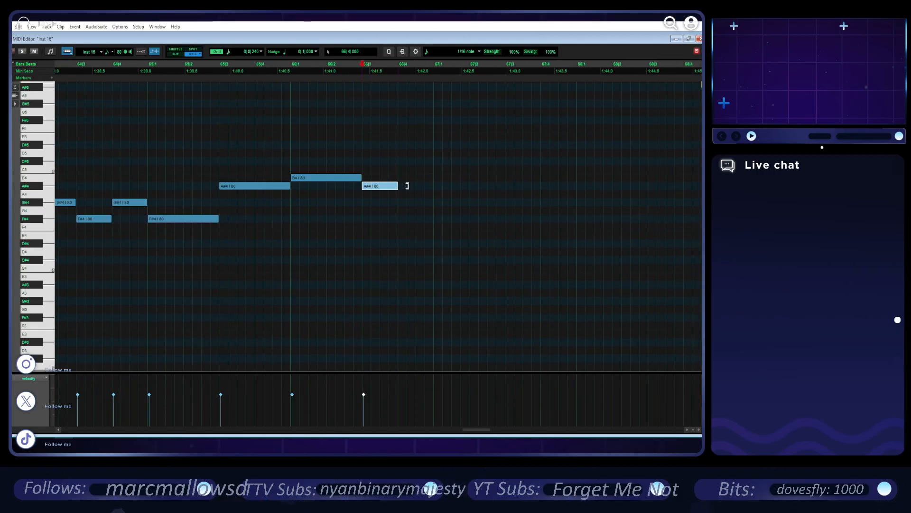
- Fill bar 67 with a two-beat C#5 followed by a two-beat A#4
{"action": "scroll", "coordinate": [426, 190], "scroll_direction": "right", "scroll_amount": 3}
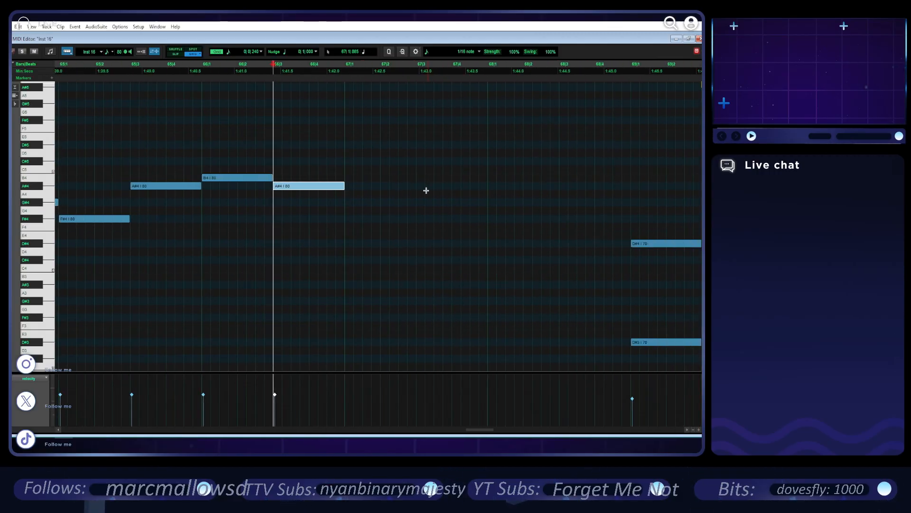
{"action": "left_click", "coordinate": [295, 170]}
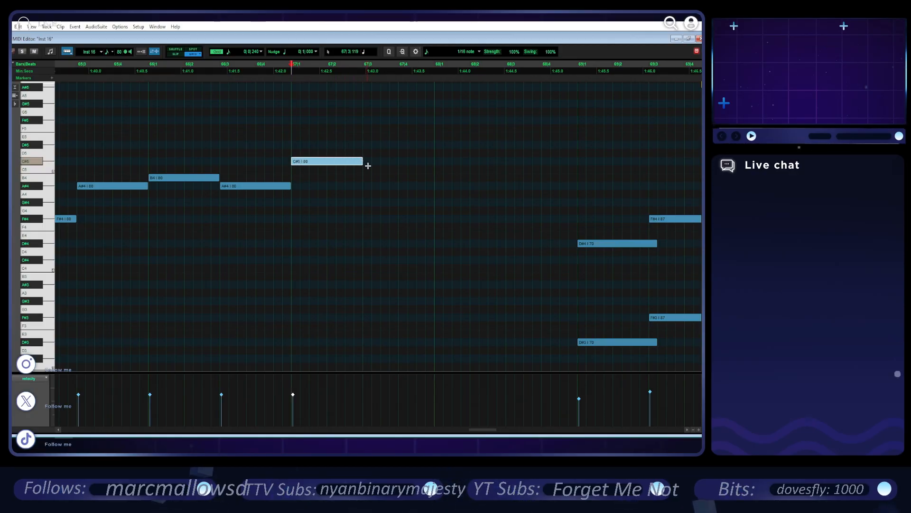
{"action": "left_click", "coordinate": [368, 169]}
{"action": "left_click_drag", "start_coordinate": [369, 171], "coordinate": [369, 179]}
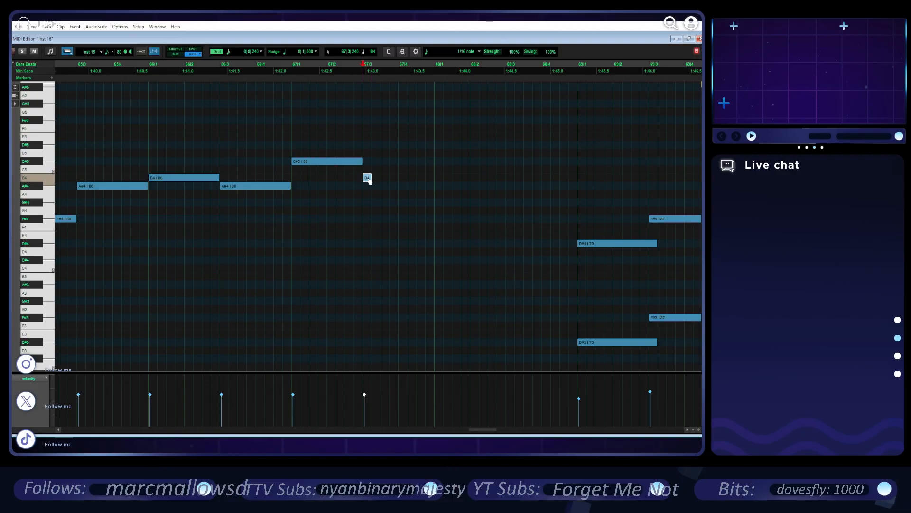
{"action": "left_click", "coordinate": [347, 162]}
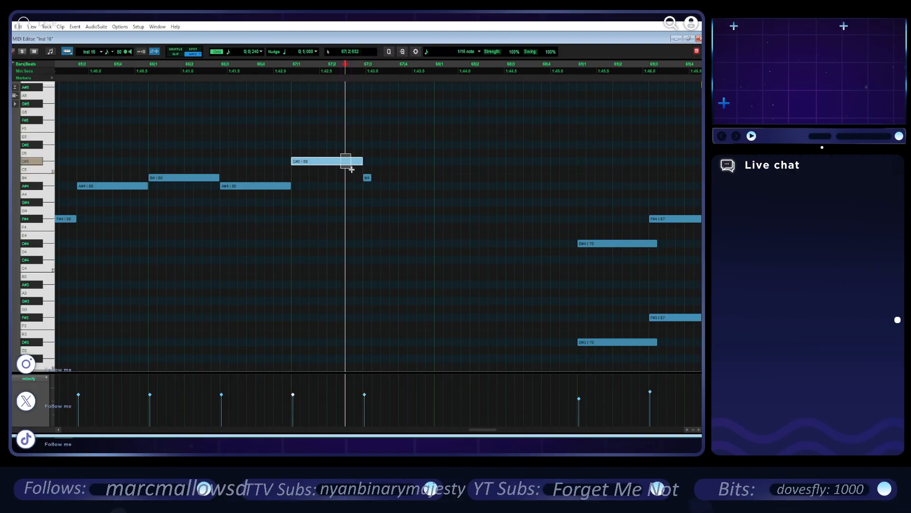
{"action": "left_click_drag", "start_coordinate": [368, 179], "coordinate": [369, 188]}
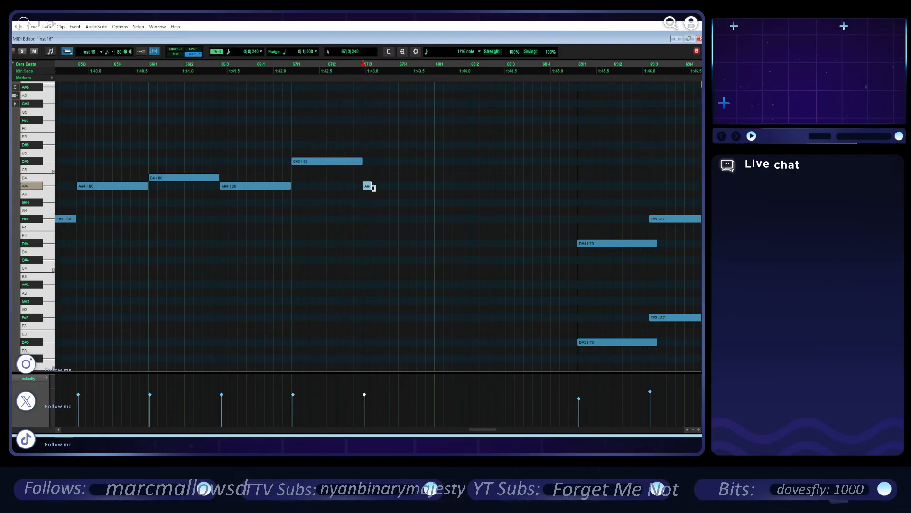
- Fill bar 68 with a two-beat D#5 followed by a two-beat A#4
{"action": "scroll", "coordinate": [379, 191], "scroll_direction": "right", "scroll_amount": 3}
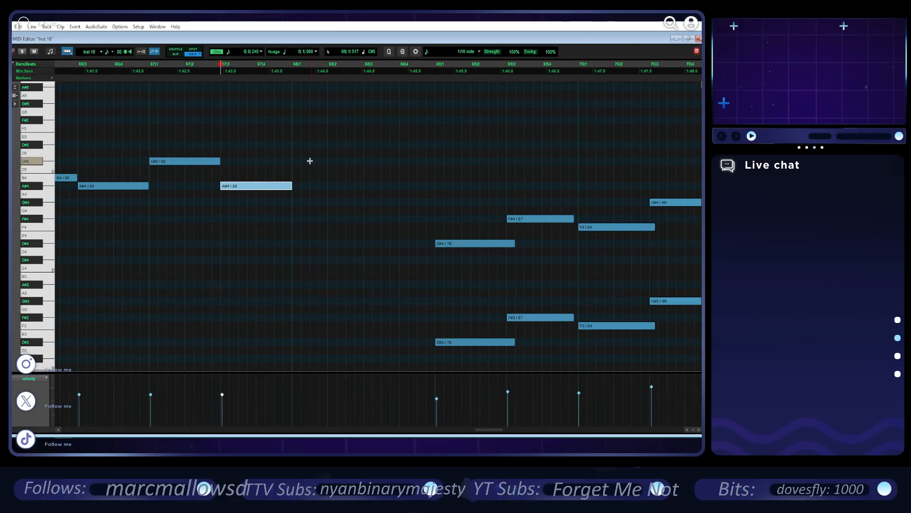
{"action": "left_click", "coordinate": [297, 146]}
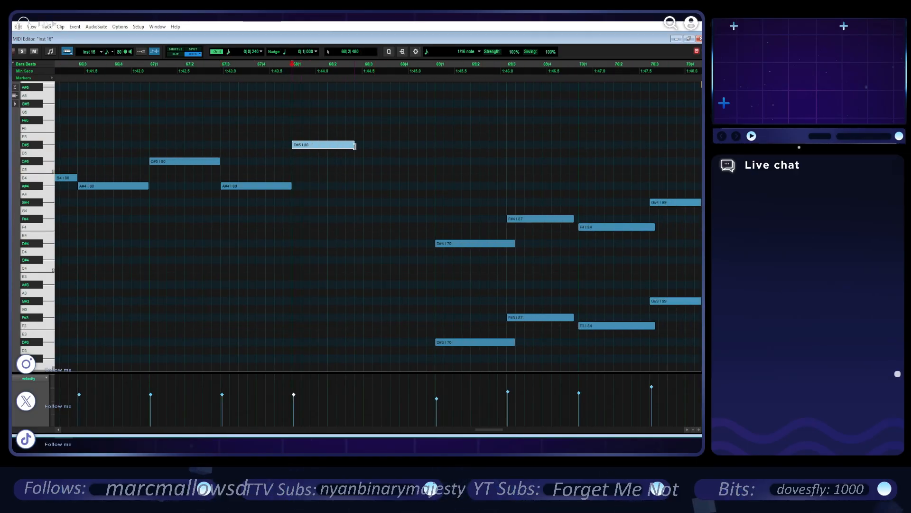
{"action": "left_click", "coordinate": [368, 186]}
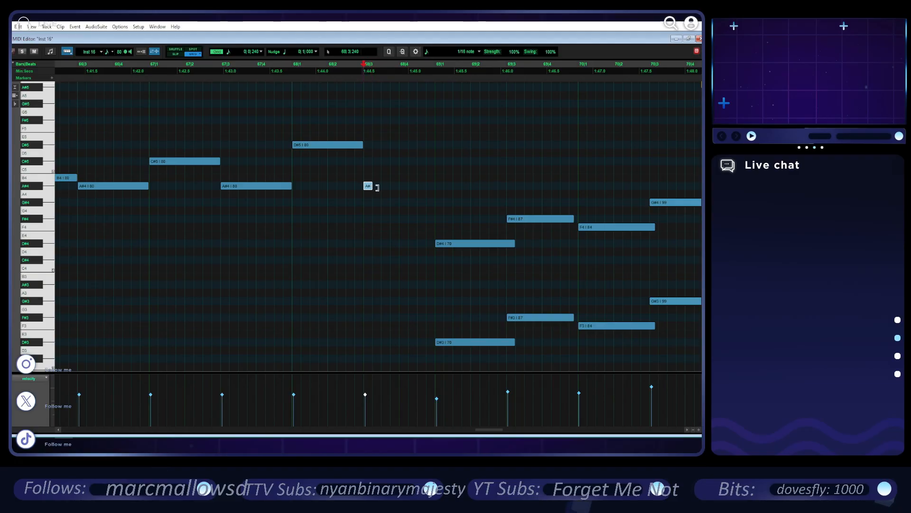
- Play the new melody from bar 61 and listen to how it leads into the section from bar 69
{"action": "scroll", "coordinate": [372, 221], "scroll_direction": "down", "scroll_amount": 3}
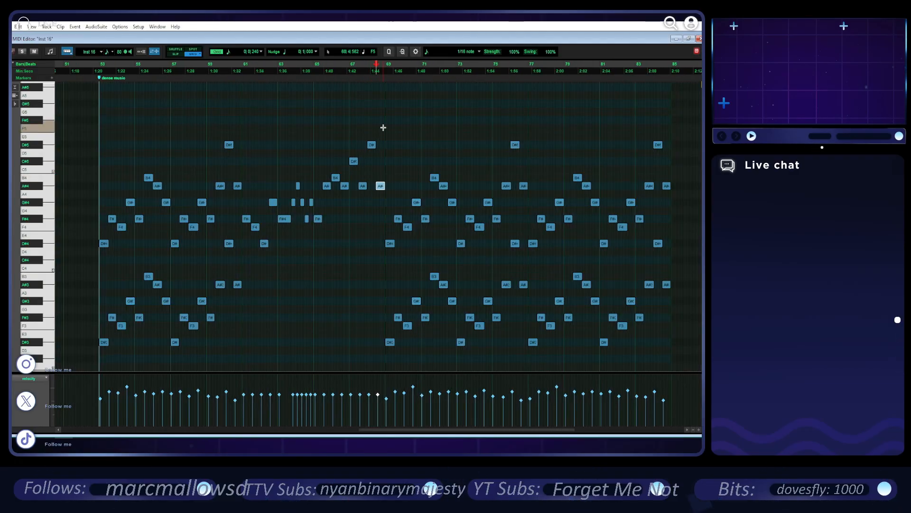
{"action": "left_click_drag", "start_coordinate": [382, 127], "coordinate": [286, 231]}
{"action": "key", "text": "space"}
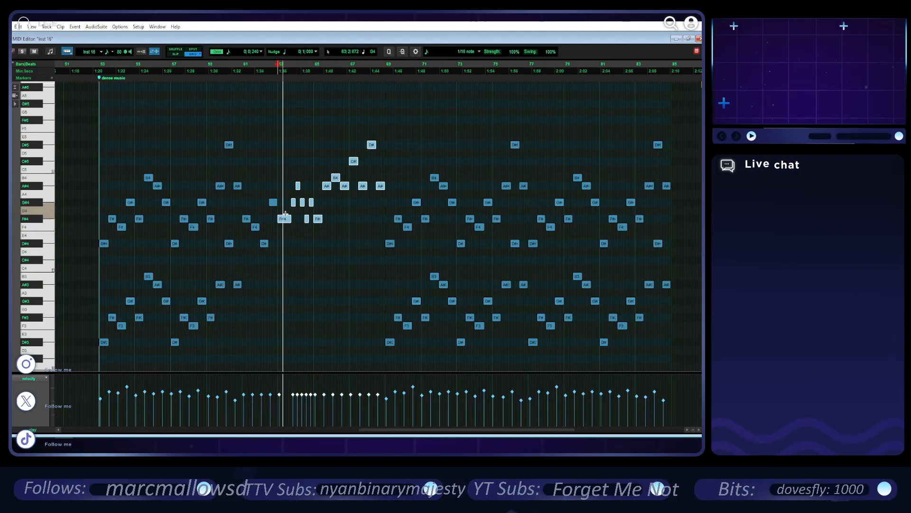
{"action": "key", "text": "t"}
{"action": "key", "text": "t"}
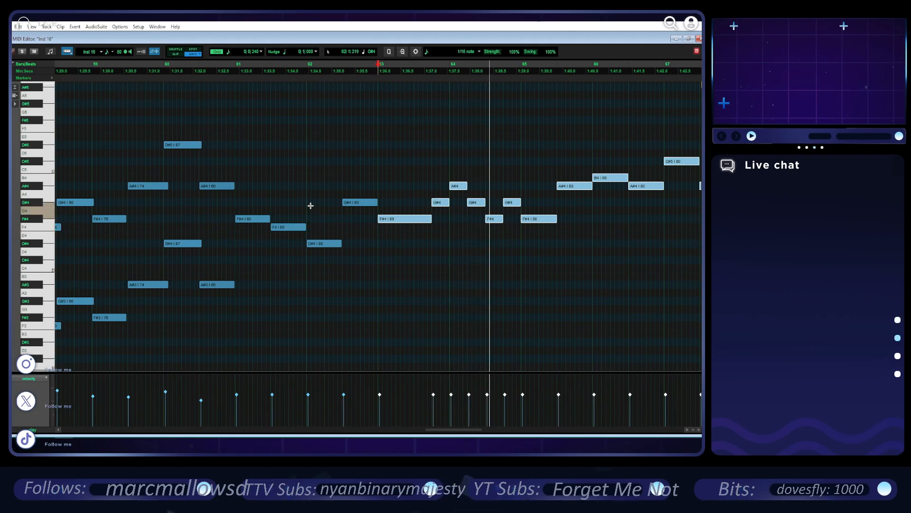
{"action": "key", "text": "space"}
{"action": "left_click", "coordinate": [235, 179]}
{"action": "key", "text": "space"}
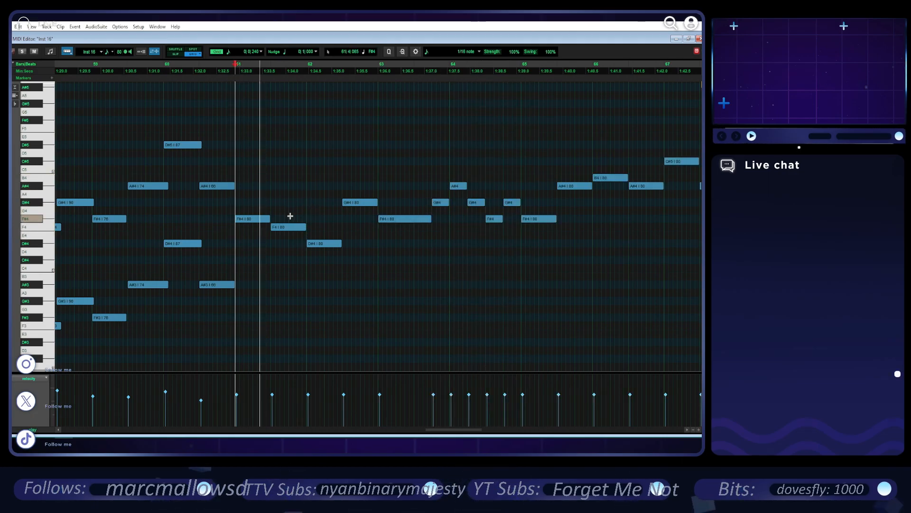
{"action": "scroll", "coordinate": [360, 286], "scroll_direction": "right", "scroll_amount": 3}
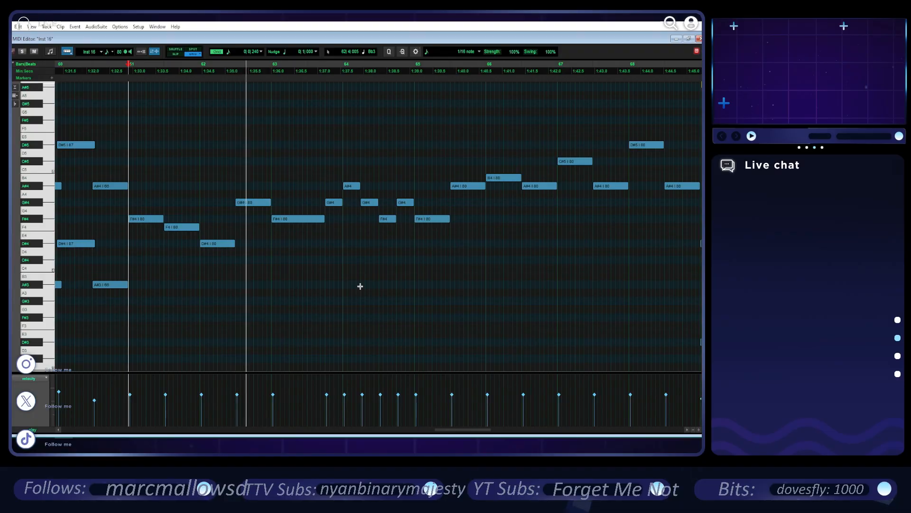
{"action": "scroll", "coordinate": [360, 286], "scroll_direction": "right", "scroll_amount": 2}
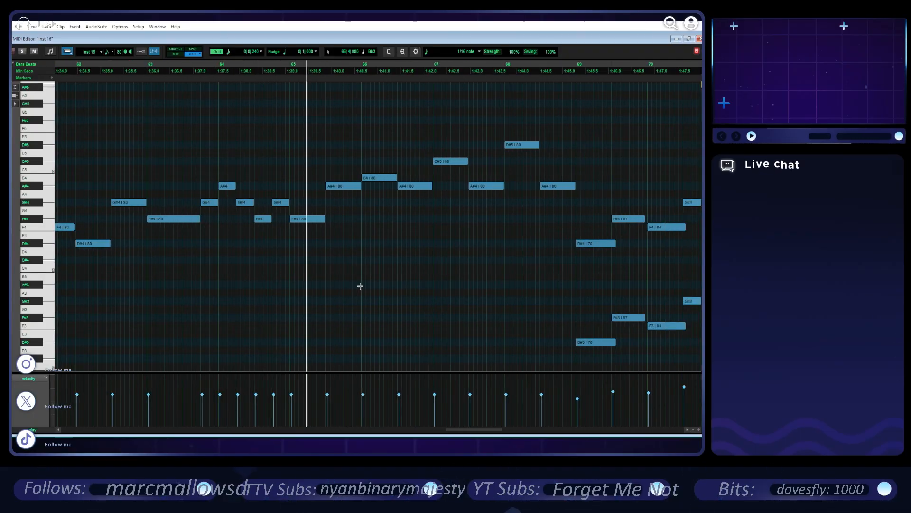
{"action": "scroll", "coordinate": [361, 286], "scroll_direction": "right", "scroll_amount": 1}
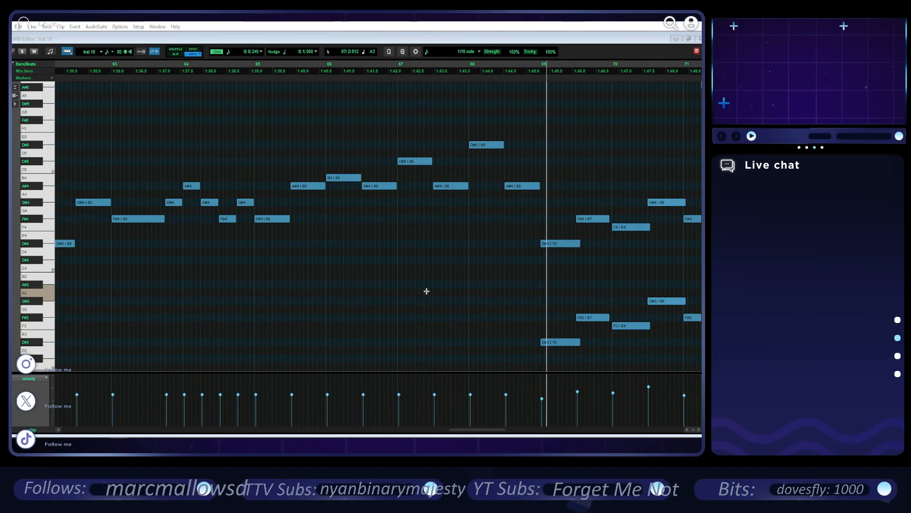
{"action": "scroll", "coordinate": [426, 292], "scroll_direction": "down", "scroll_amount": 2}
{"action": "scroll", "coordinate": [426, 292], "scroll_direction": "up", "scroll_amount": 2}
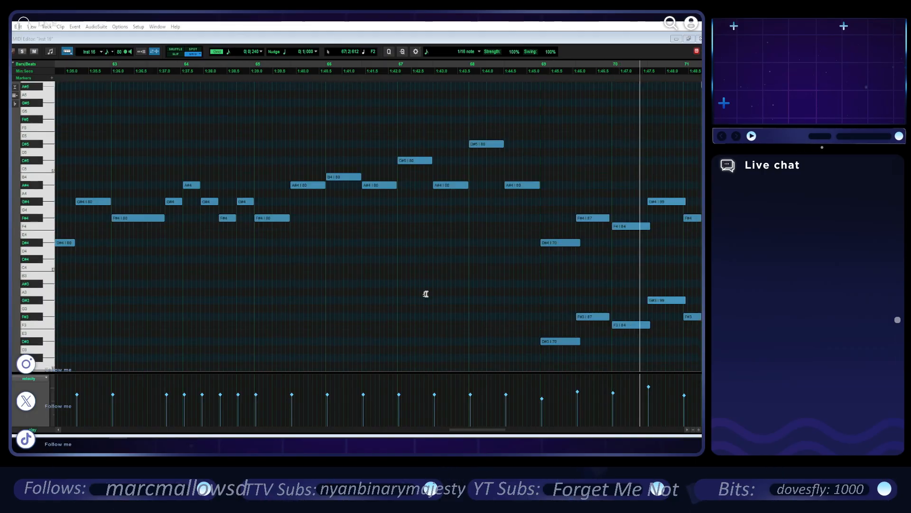
{"action": "scroll", "coordinate": [426, 292], "scroll_direction": "down", "scroll_amount": 1}
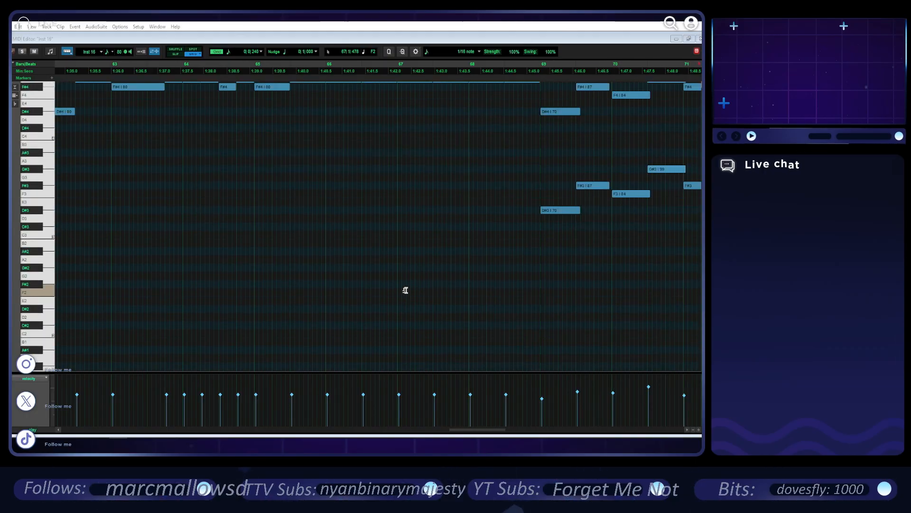
- Try to duplicate the melody from bar 62, beat 3 an octave lower and move the copy to bar 61
{"action": "left_click", "coordinate": [394, 43]}
{"action": "scroll", "coordinate": [366, 168], "scroll_direction": "up", "scroll_amount": 2}
{"action": "scroll", "coordinate": [360, 181], "scroll_direction": "down", "scroll_amount": 1}
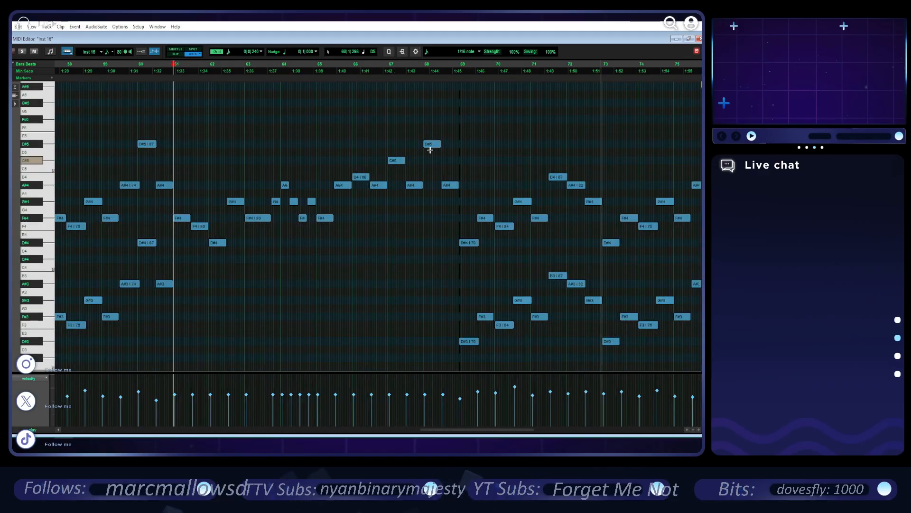
{"action": "left_click_drag", "start_coordinate": [451, 135], "coordinate": [239, 246]}
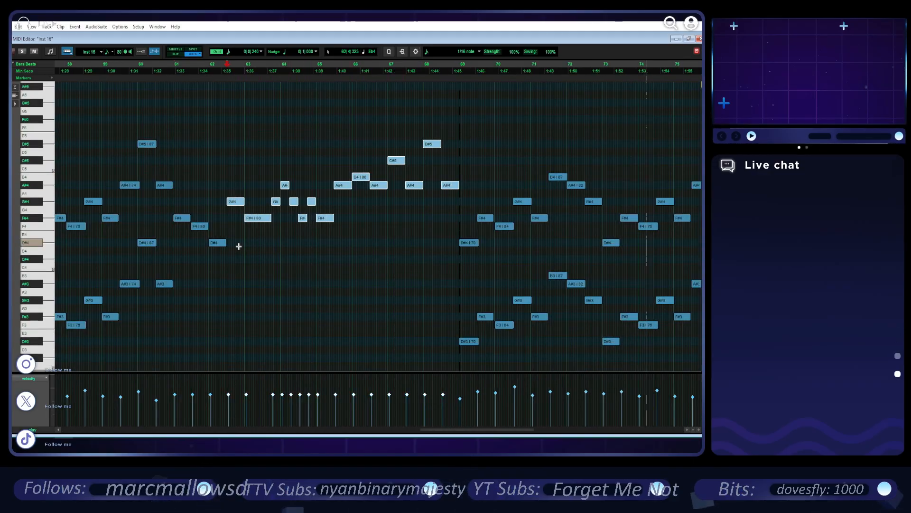
{"action": "key", "text": "ctrl+d"}
{"action": "key", "text": "alt+shift+Down"}
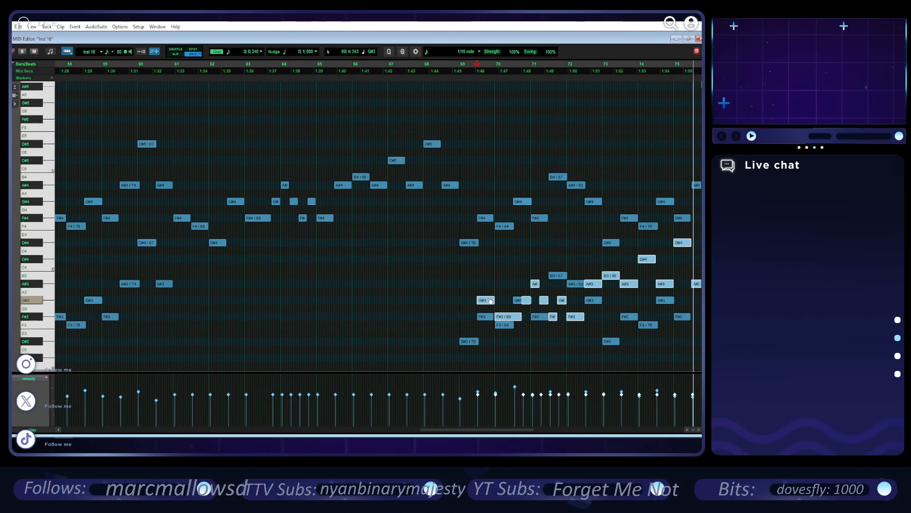
{"action": "left_click_drag", "start_coordinate": [484, 304], "coordinate": [180, 305]}
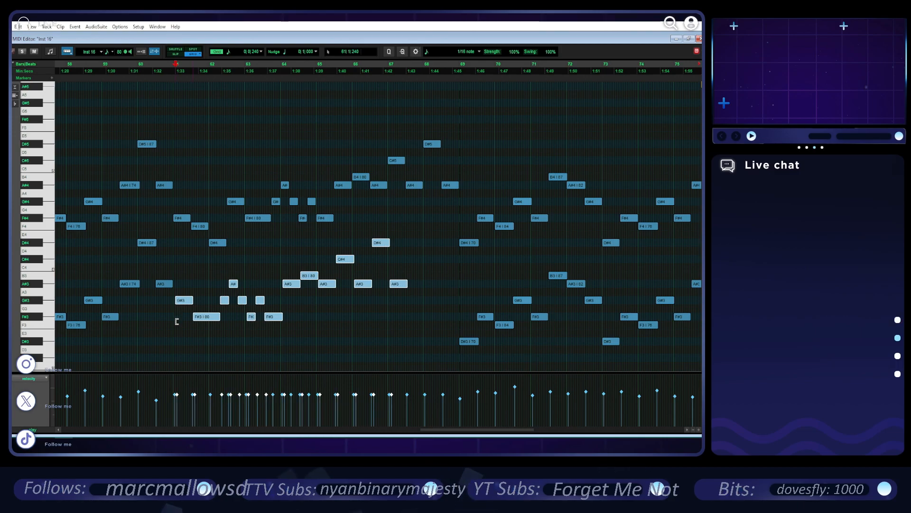
{"action": "key", "text": "ctrl+]"}
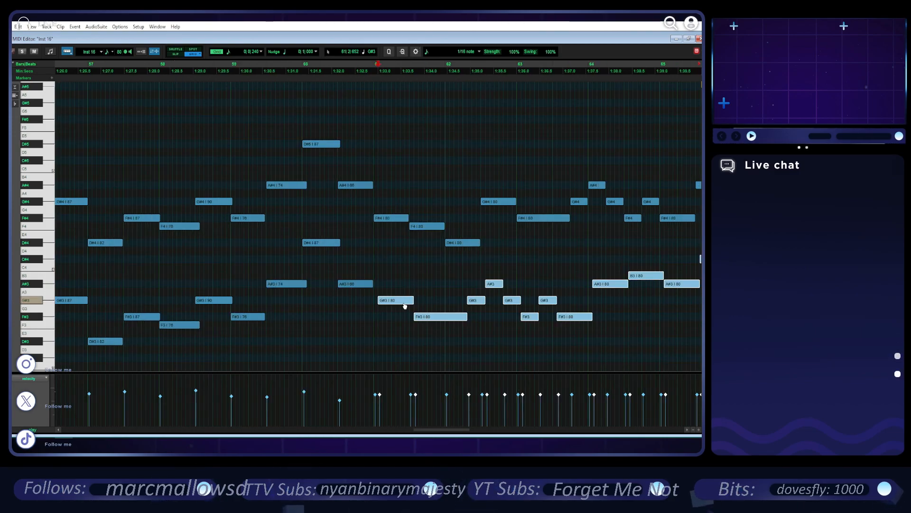
{"action": "key", "text": "Delete"}
{"action": "key", "text": "ctrl+z"}
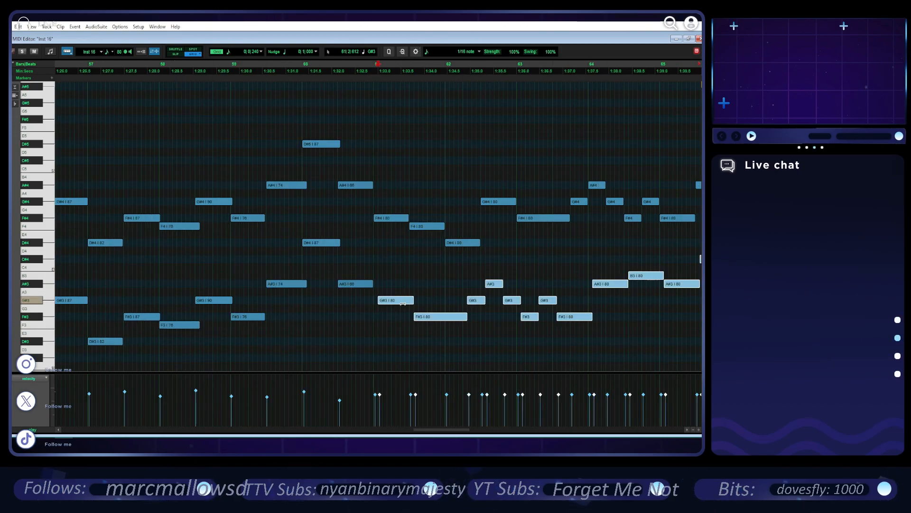
{"action": "left_click_drag", "start_coordinate": [398, 304], "coordinate": [395, 319]}
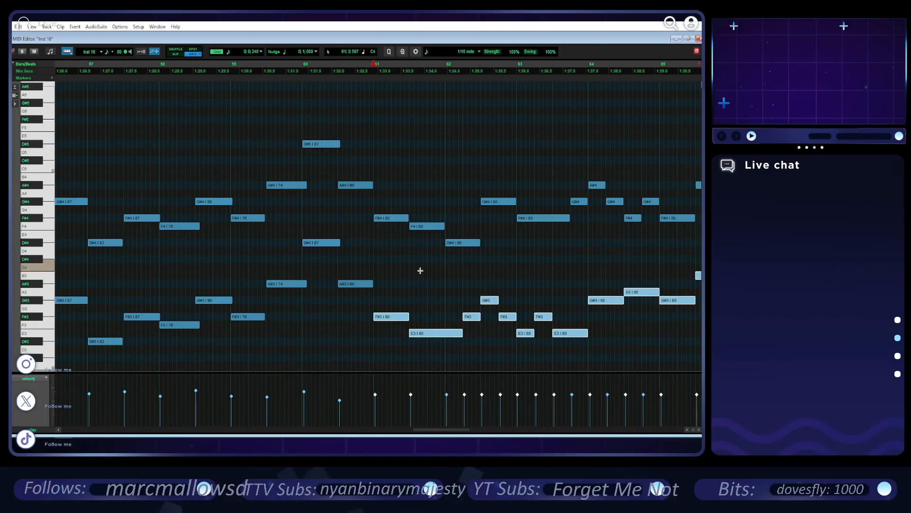
{"action": "scroll", "coordinate": [420, 271], "scroll_direction": "right", "scroll_amount": 2}
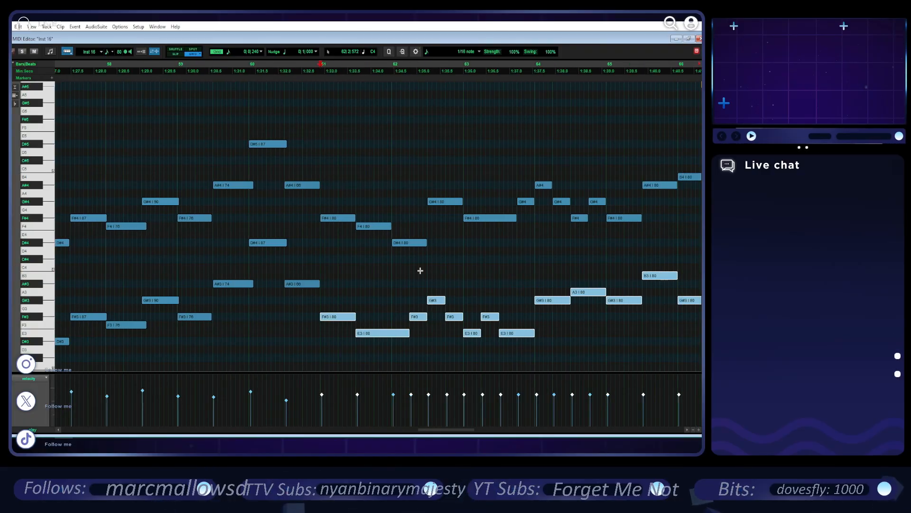
{"action": "key", "text": "Delete"}
{"action": "scroll", "coordinate": [420, 271], "scroll_direction": "down", "scroll_amount": 2}
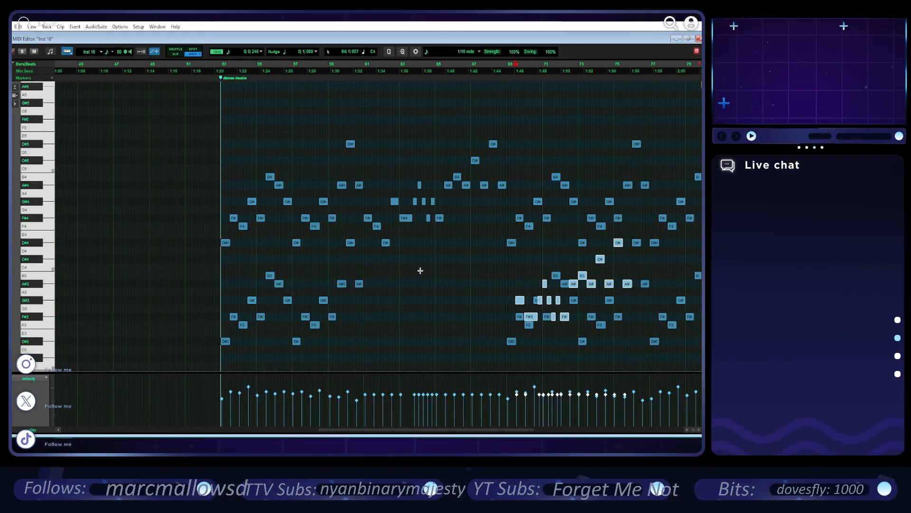
{"action": "key", "text": "Delete"}
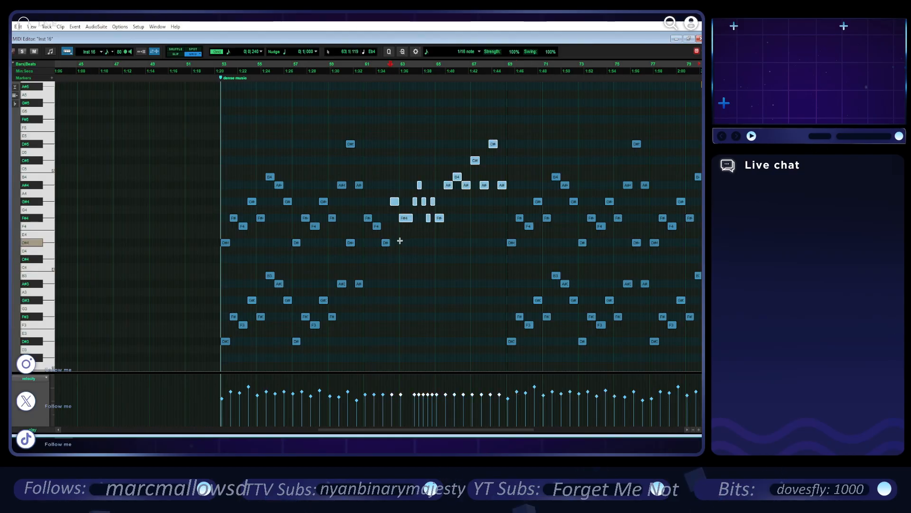
- Copy the whole melody of bars 61 to 68, place the copy an octave lower starting at bar 61, and play it
{"action": "left_click_drag", "start_coordinate": [367, 241], "coordinate": [503, 138]}
{"action": "left_click", "coordinate": [510, 222]}
{"action": "key", "text": "ctrl+v"}
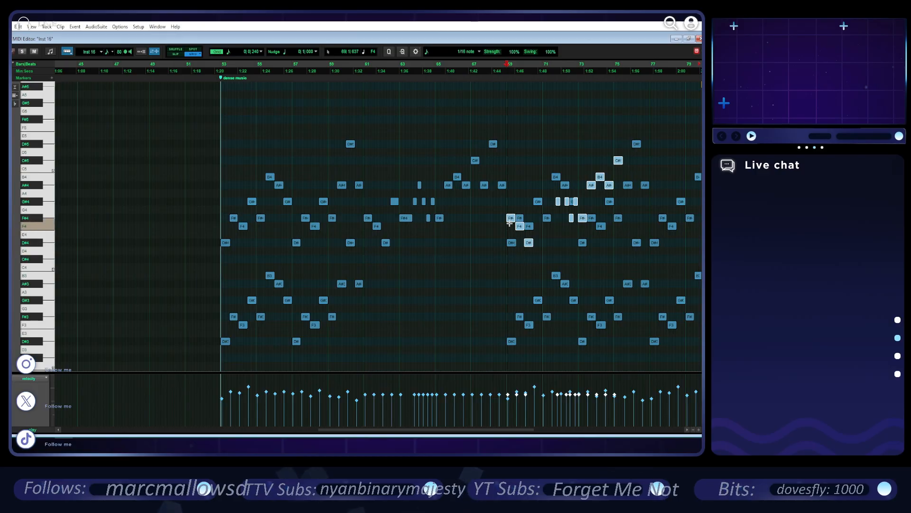
{"action": "left_click_drag", "start_coordinate": [511, 221], "coordinate": [388, 317]}
{"action": "key", "text": "t"}
{"action": "key", "text": "t"}
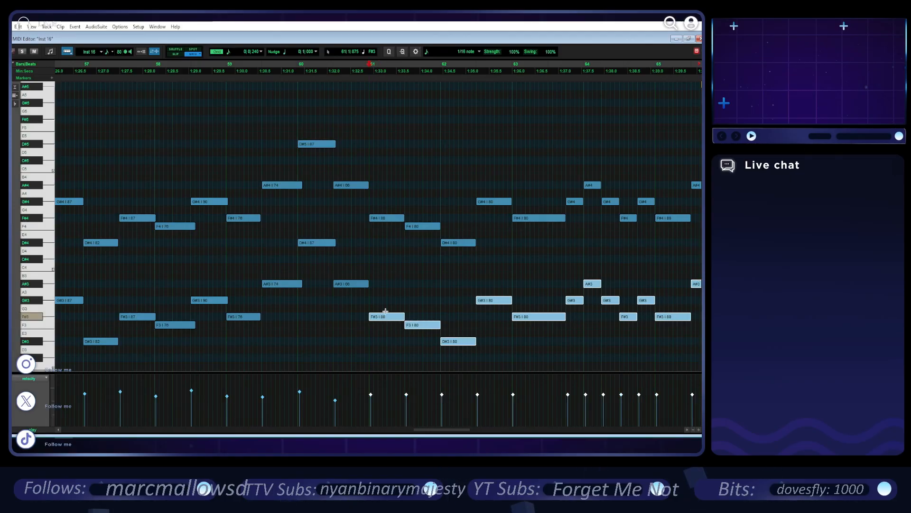
{"action": "key", "text": "r"}
{"action": "key", "text": "r"}
{"action": "key", "text": "space"}
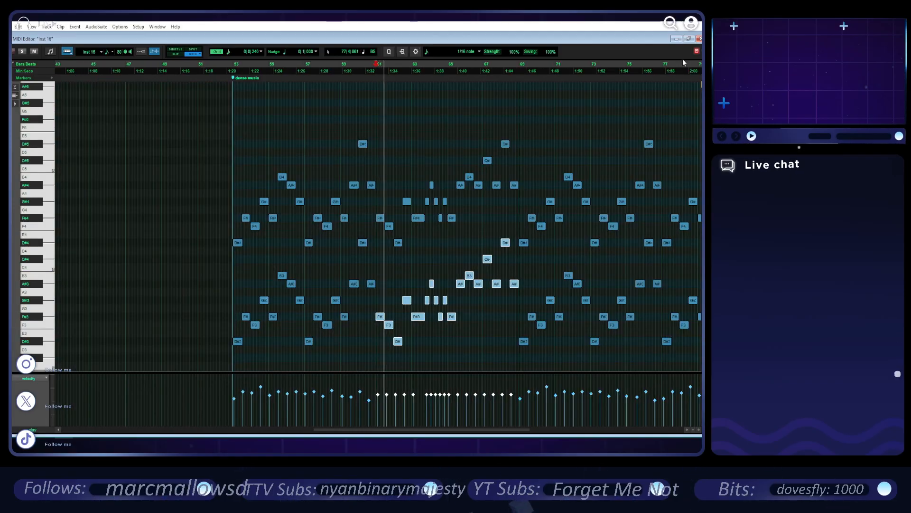
- Return to the Edit window and delete the Inst 16 clip that starts at bar 77
{"action": "left_click", "coordinate": [689, 38]}
{"action": "left_click", "coordinate": [342, 245]}
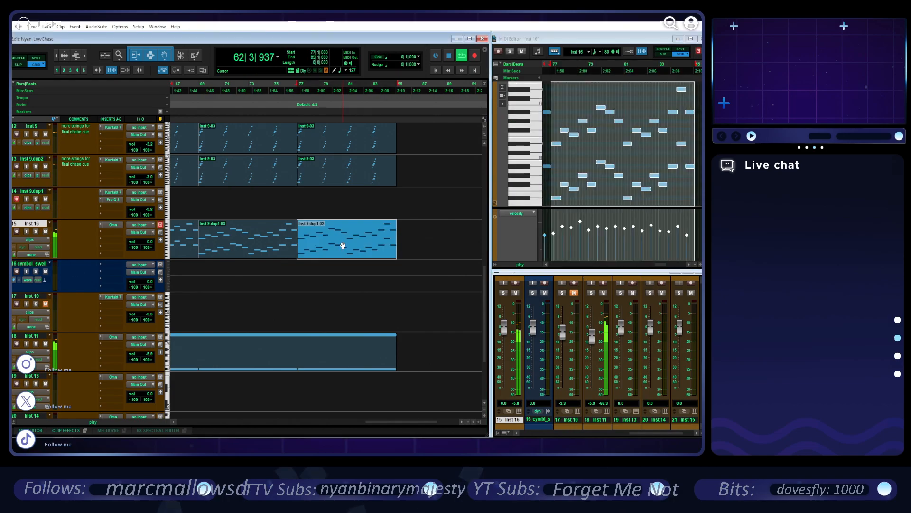
{"action": "key", "text": "Delete"}
- Copy the Inst 16 melody clip at bar 61 and paste it on the same track at bar 77
{"action": "key", "text": "r"}
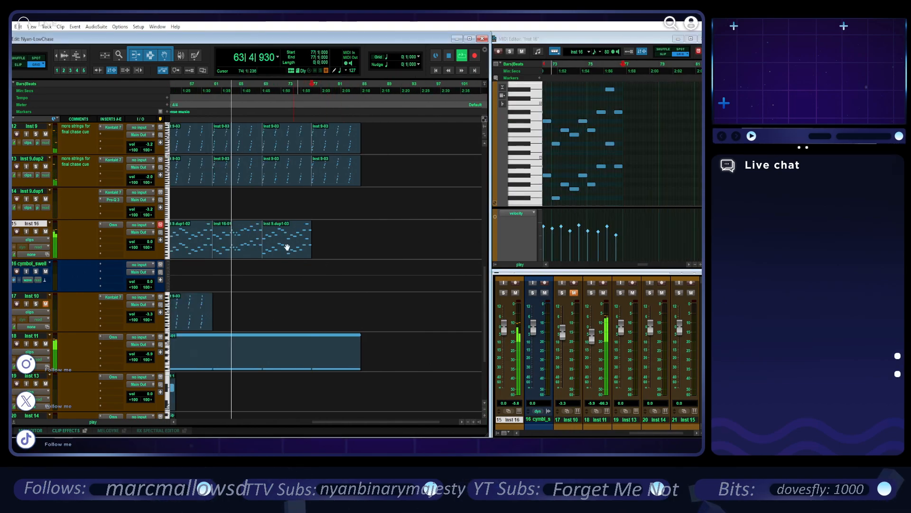
{"action": "left_click", "coordinate": [239, 251]}
{"action": "key", "text": "ctrl+c"}
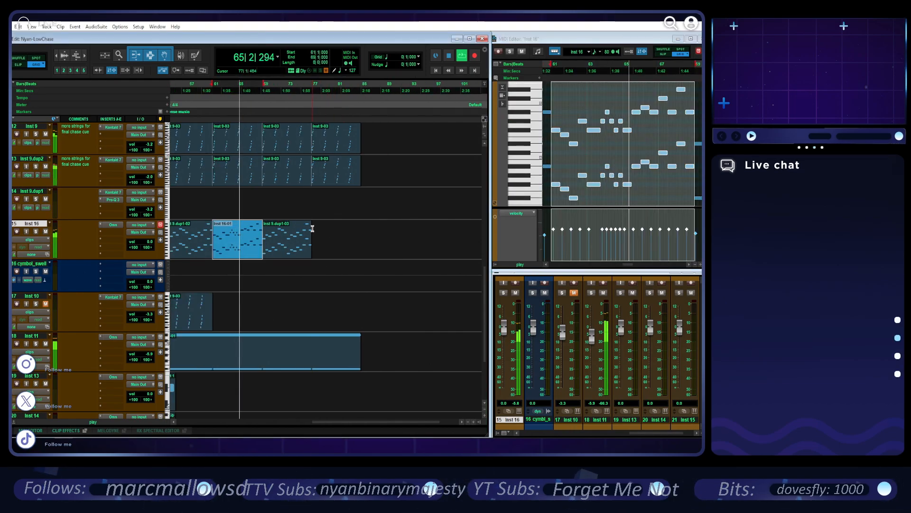
{"action": "left_click", "coordinate": [314, 230]}
{"action": "key", "text": "ctrl+v"}
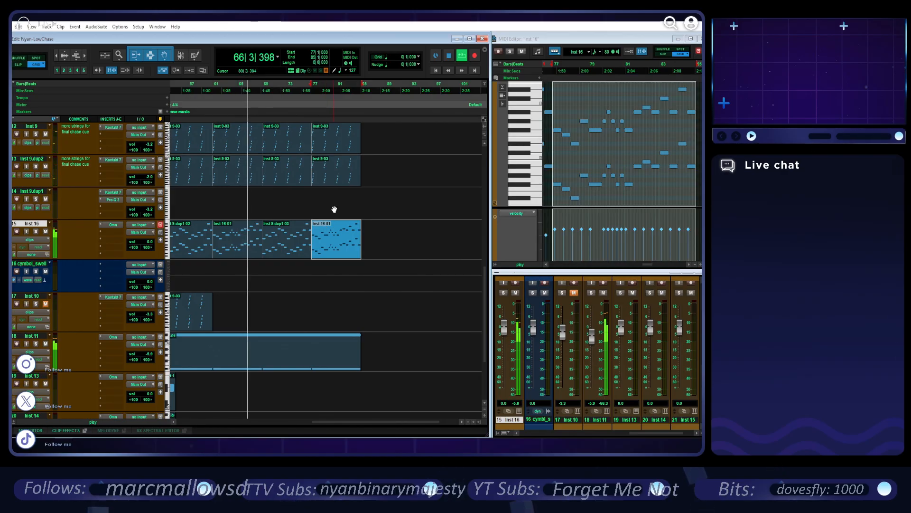
- Set the Inst 16 track's volume to -2.0 and insert the stereo Dyn3 Compressor/Limiter on it
{"action": "scroll", "coordinate": [335, 236], "scroll_direction": "left", "scroll_amount": 5}
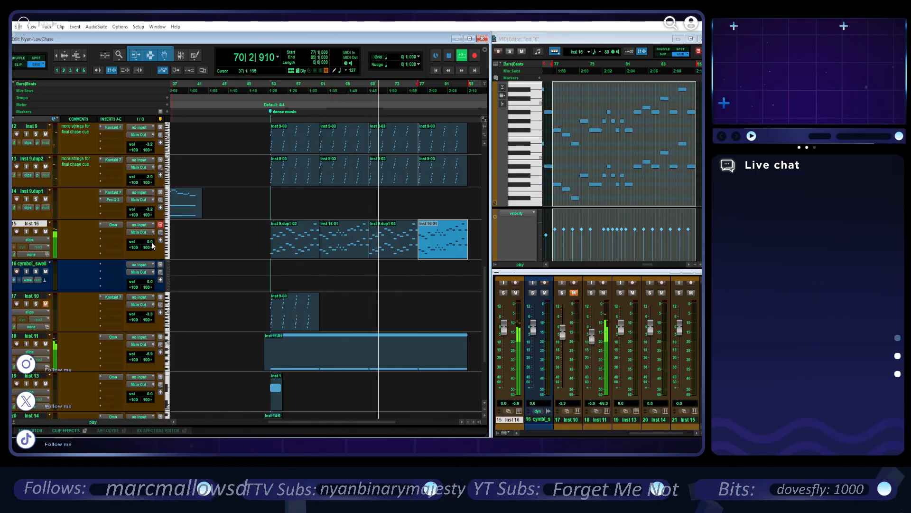
{"action": "left_click_drag", "start_coordinate": [152, 242], "coordinate": [152, 243]}
{"action": "left_click", "coordinate": [124, 232]}
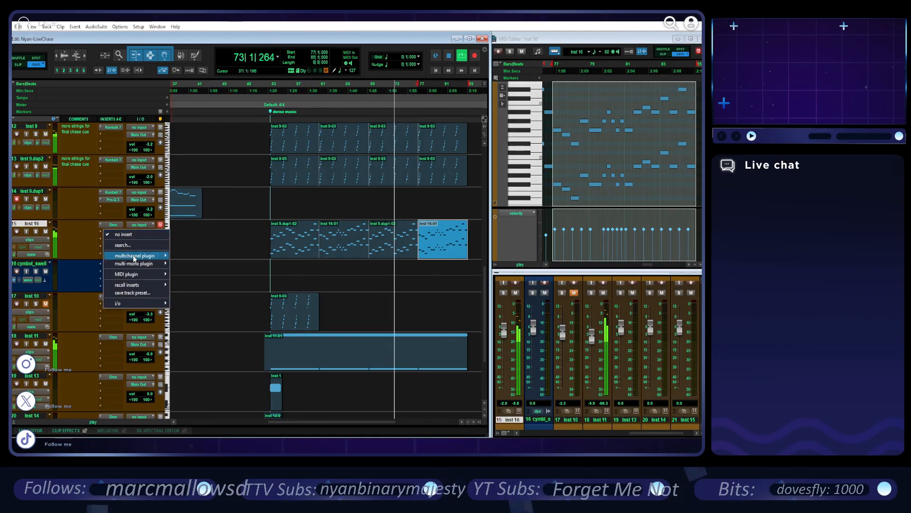
{"action": "mouse_move", "coordinate": [142, 255]}
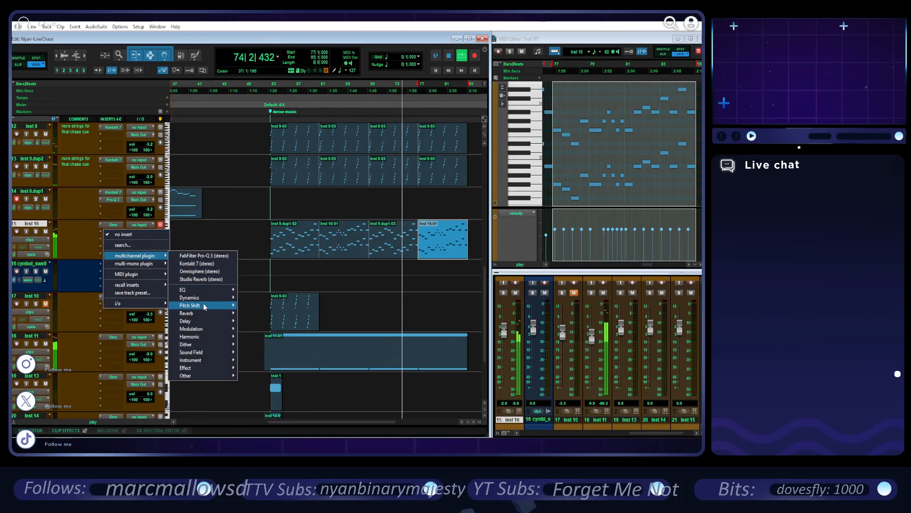
{"action": "mouse_move", "coordinate": [205, 298]}
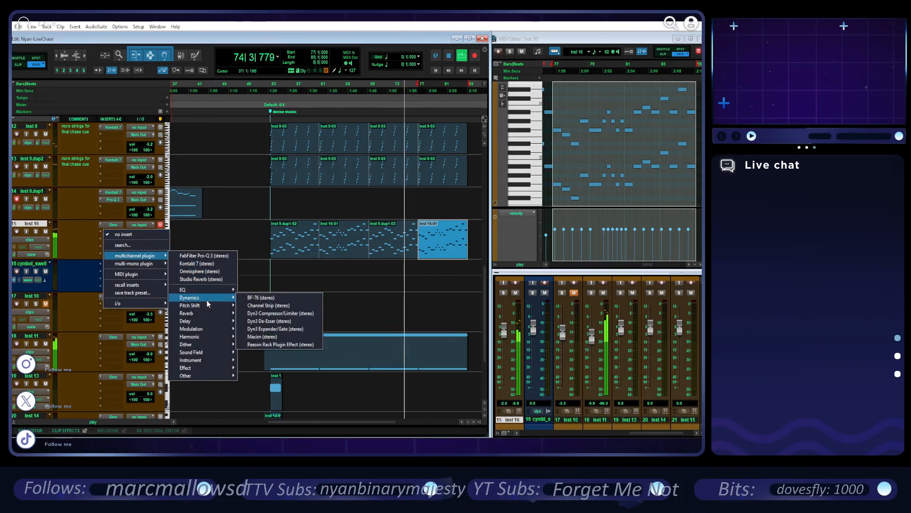
{"action": "left_click", "coordinate": [283, 313]}
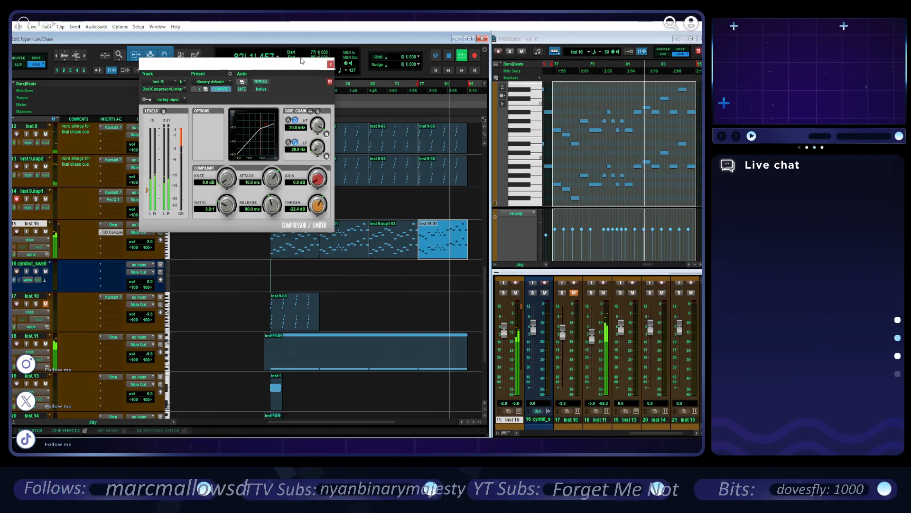
{"action": "left_click", "coordinate": [330, 64]}
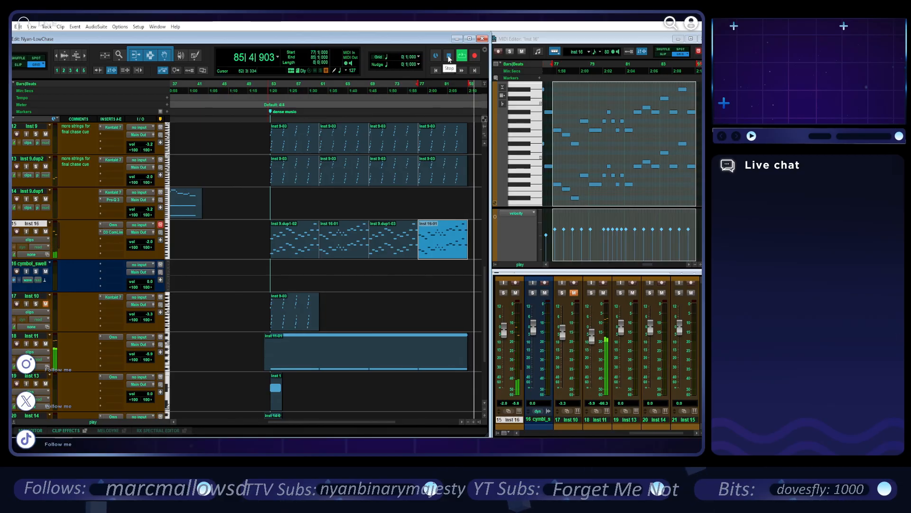
{"action": "left_click", "coordinate": [449, 57]}
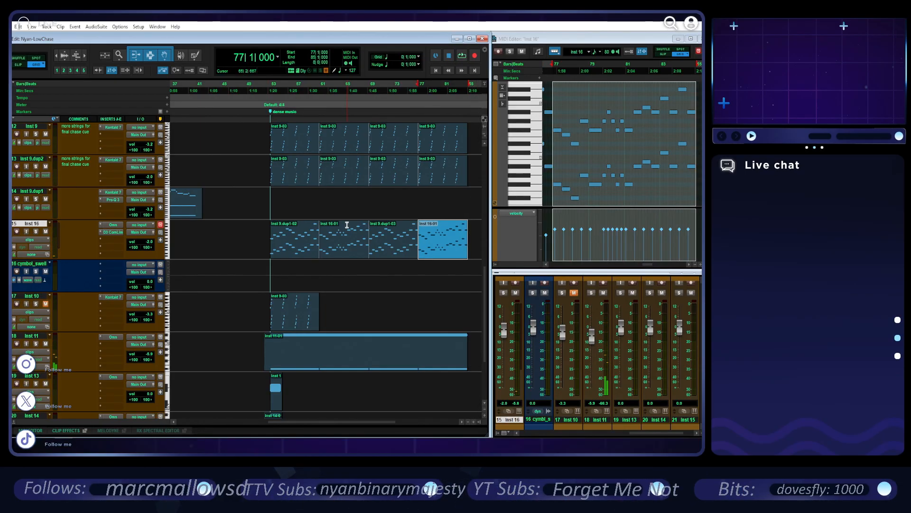
- Save the current session and open the recent session Devilish-Tension
{"action": "left_click", "coordinate": [7, 27]}
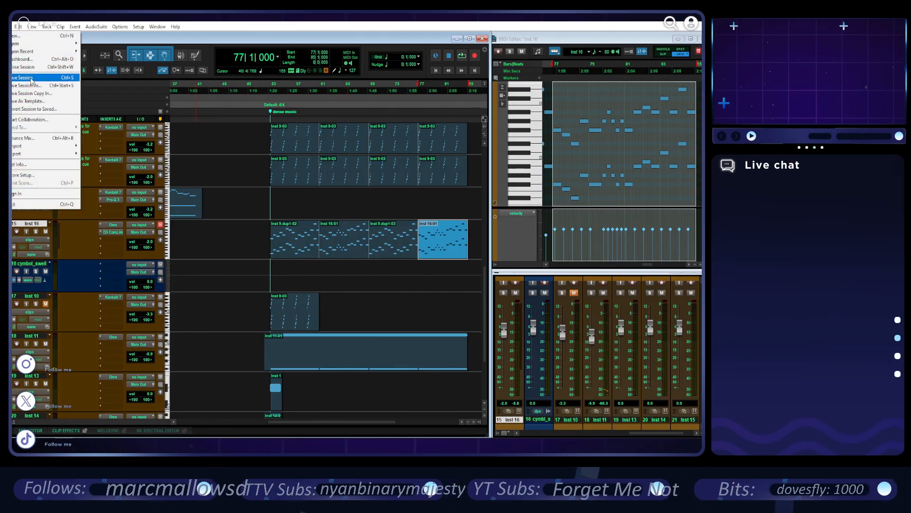
{"action": "left_click", "coordinate": [32, 78]}
{"action": "left_click", "coordinate": [12, 27]}
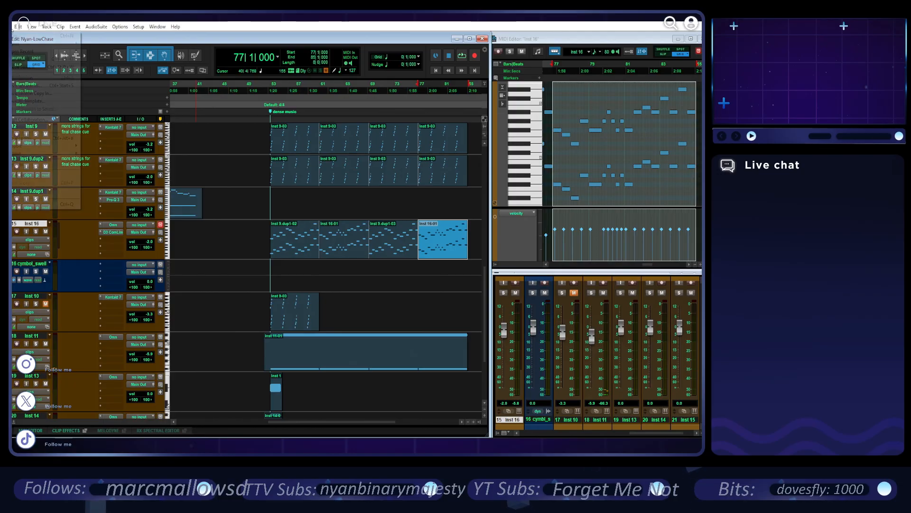
{"action": "mouse_move", "coordinate": [74, 51]}
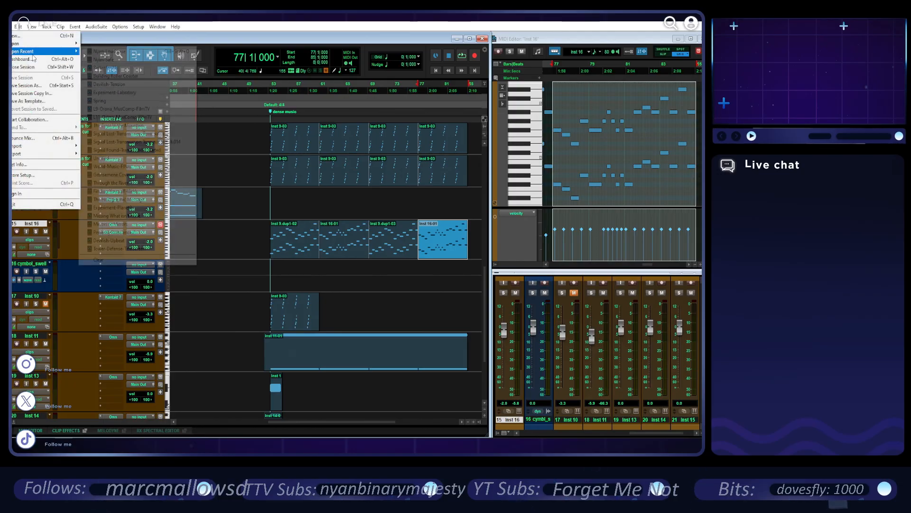
{"action": "left_click", "coordinate": [155, 86]}
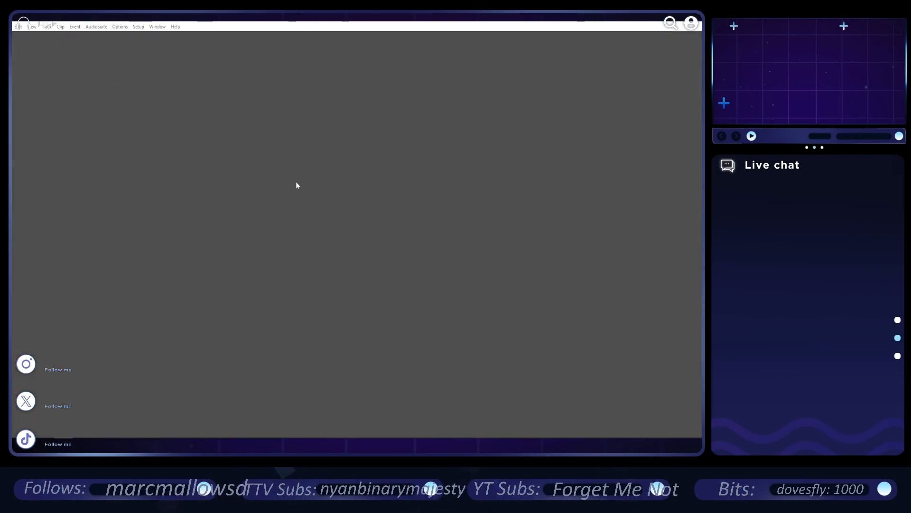
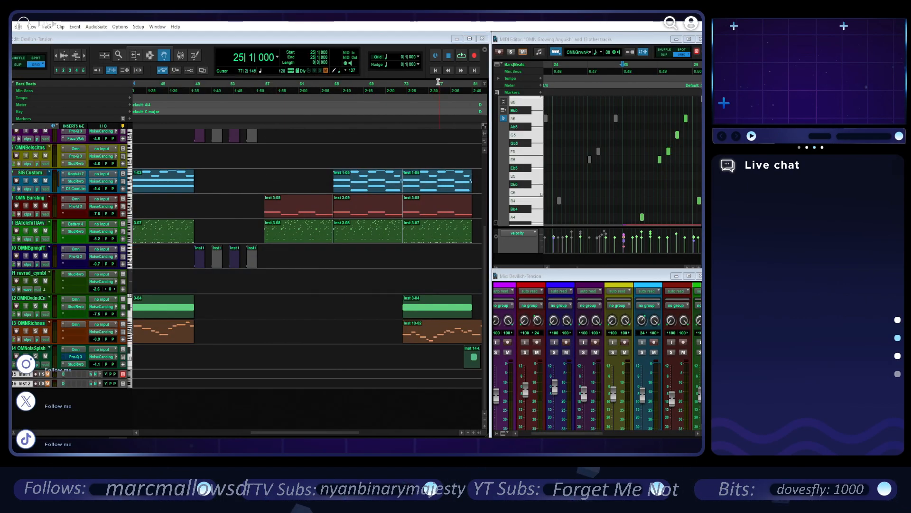
- Play the Devilish-Tension session from bar 1 and look over its tracks and mixer
{"action": "left_click", "coordinate": [435, 71]}
{"action": "scroll", "coordinate": [376, 269], "scroll_direction": "up", "scroll_amount": 5}
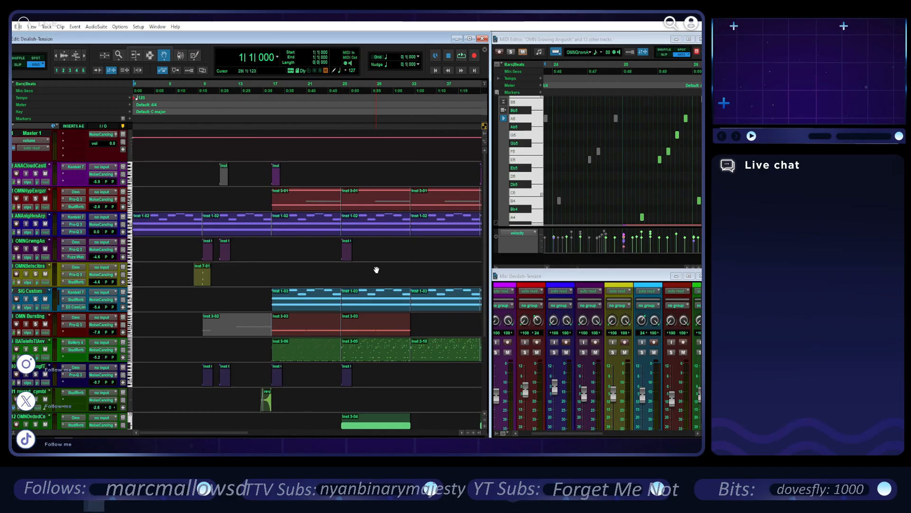
{"action": "scroll", "coordinate": [377, 269], "scroll_direction": "down", "scroll_amount": 1}
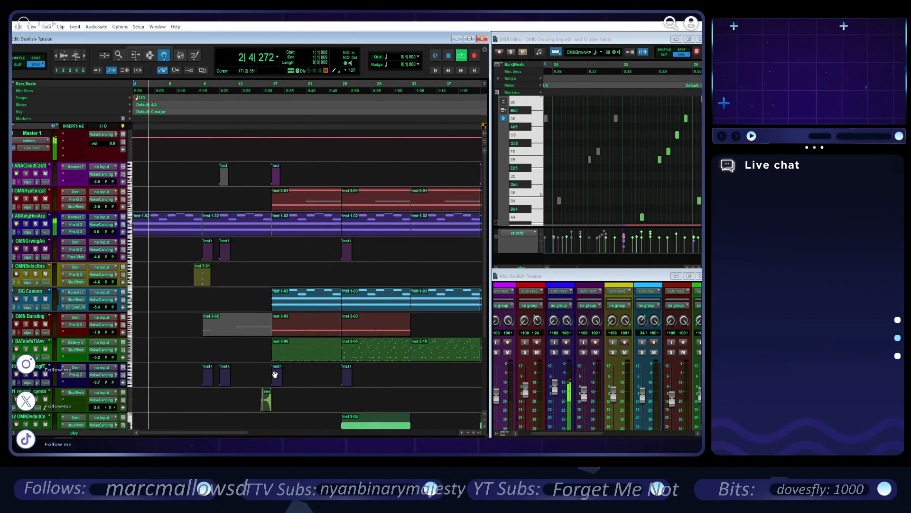
{"action": "scroll", "coordinate": [225, 382], "scroll_direction": "down", "scroll_amount": 2}
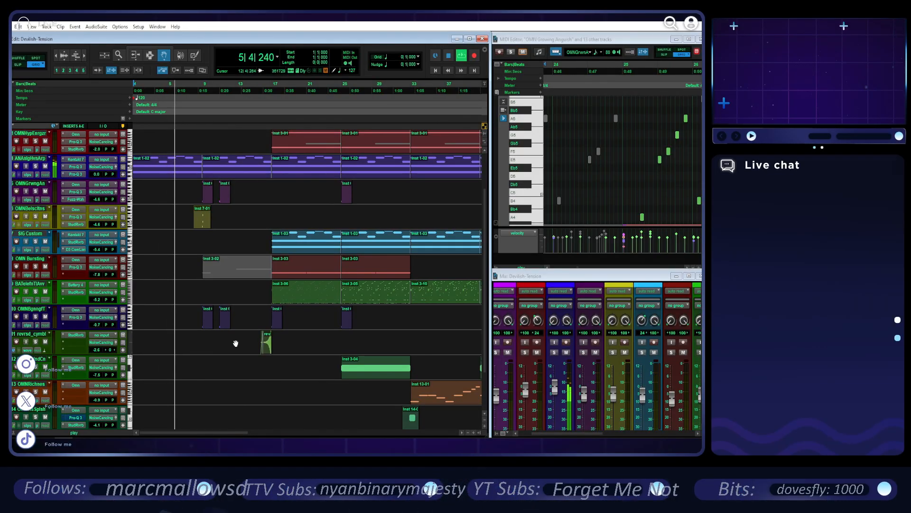
{"action": "scroll", "coordinate": [498, 355], "scroll_direction": "down", "scroll_amount": 3}
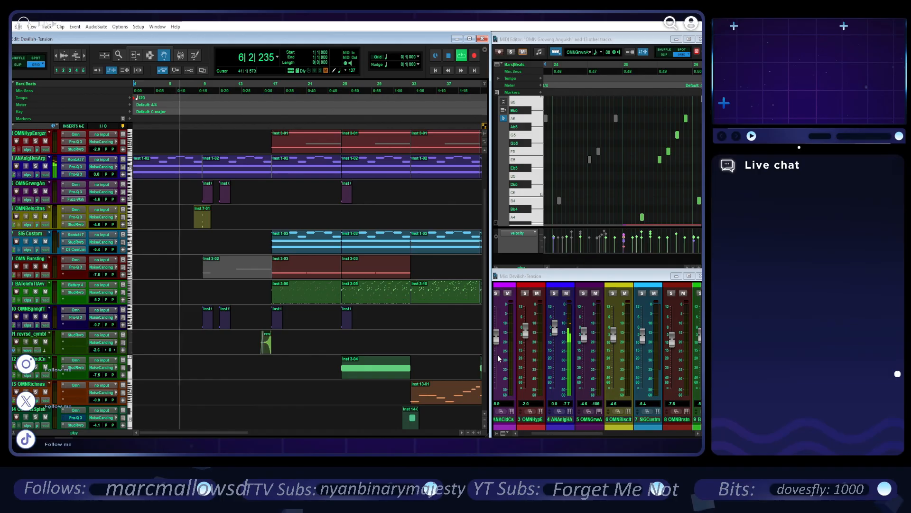
- In the Color Palette's track customization, reset the track header saturation and set the track header brightness to 25
{"action": "double_click", "coordinate": [14, 246]}
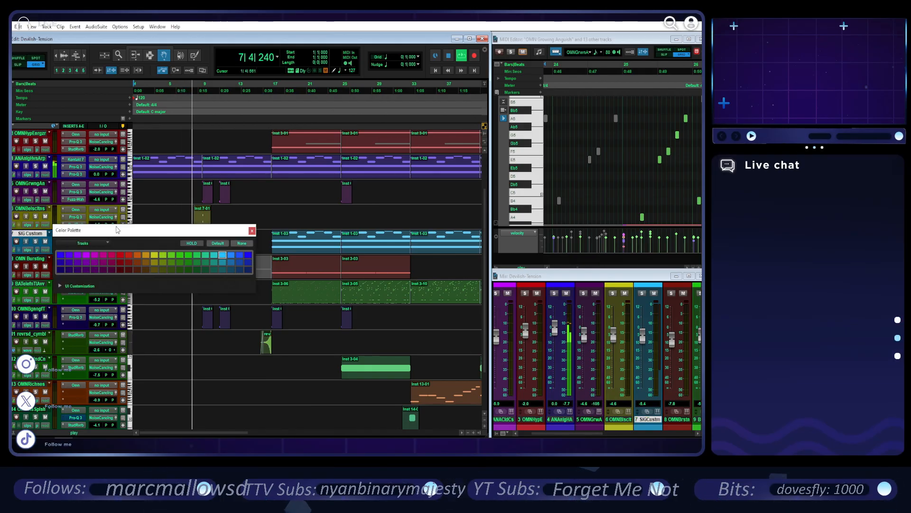
{"action": "left_click", "coordinate": [59, 286]}
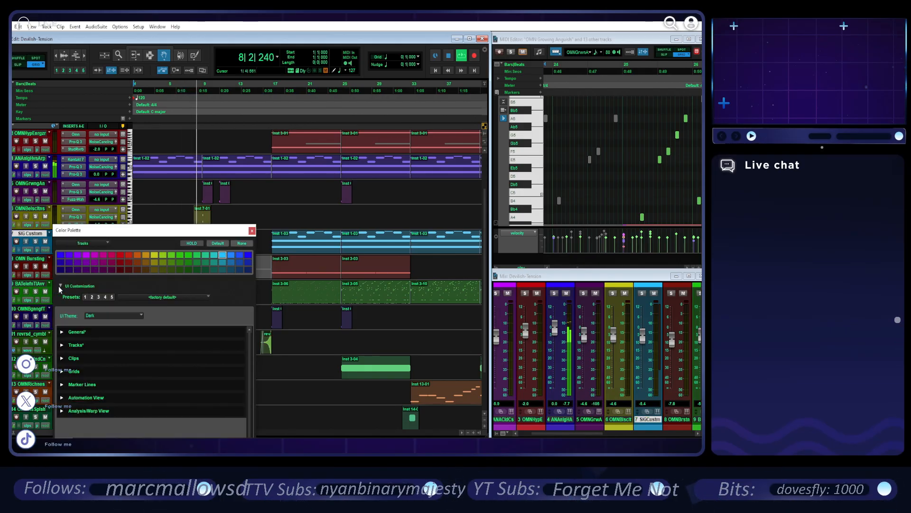
{"action": "left_click", "coordinate": [63, 345]}
{"action": "left_click_drag", "start_coordinate": [196, 230], "coordinate": [318, 185]}
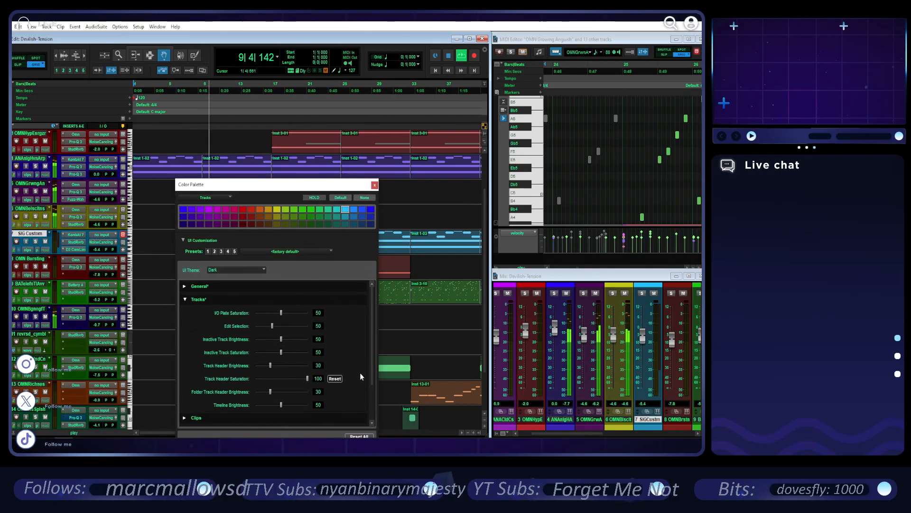
{"action": "left_click", "coordinate": [333, 378]}
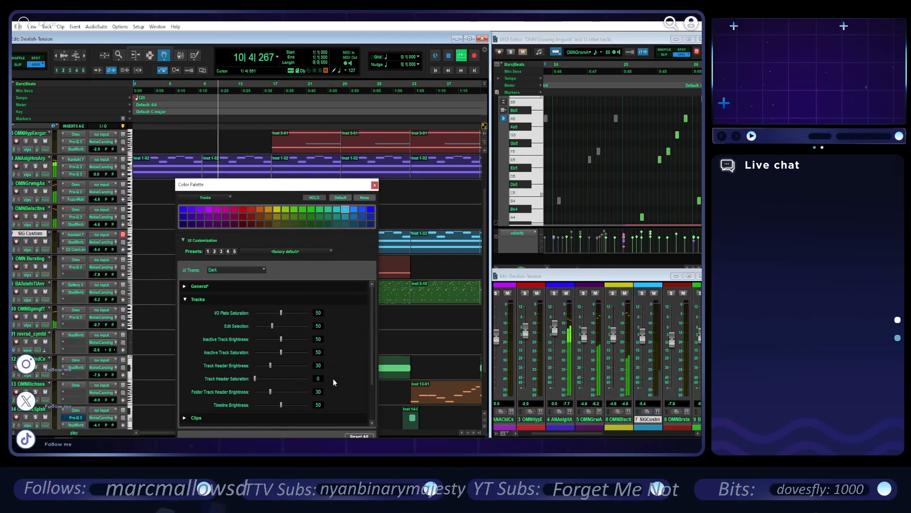
{"action": "left_click_drag", "start_coordinate": [270, 391], "coordinate": [241, 401]}
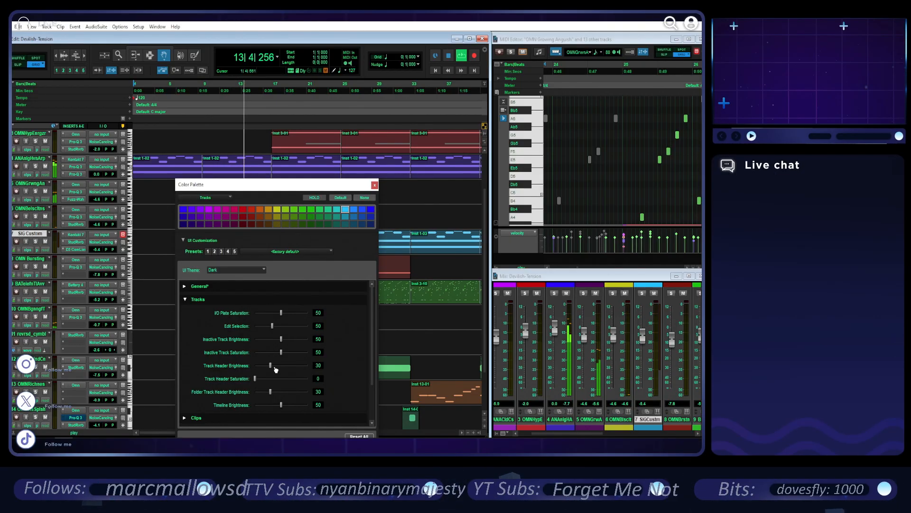
{"action": "mouse_move", "coordinate": [271, 366]}
{"action": "left_mouse_down"}
{"action": "mouse_move", "coordinate": [244, 372]}
{"action": "mouse_move", "coordinate": [268, 372]}
{"action": "left_mouse_up"}
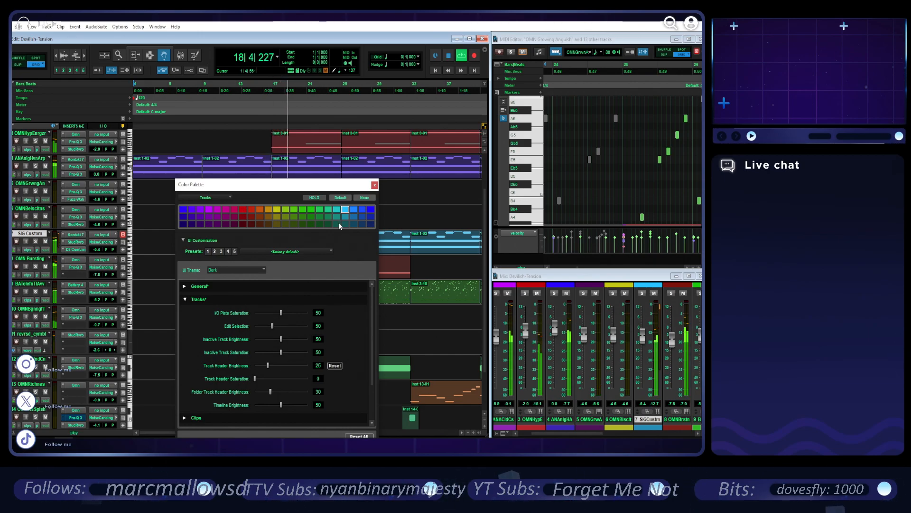
{"action": "left_click", "coordinate": [375, 185]}
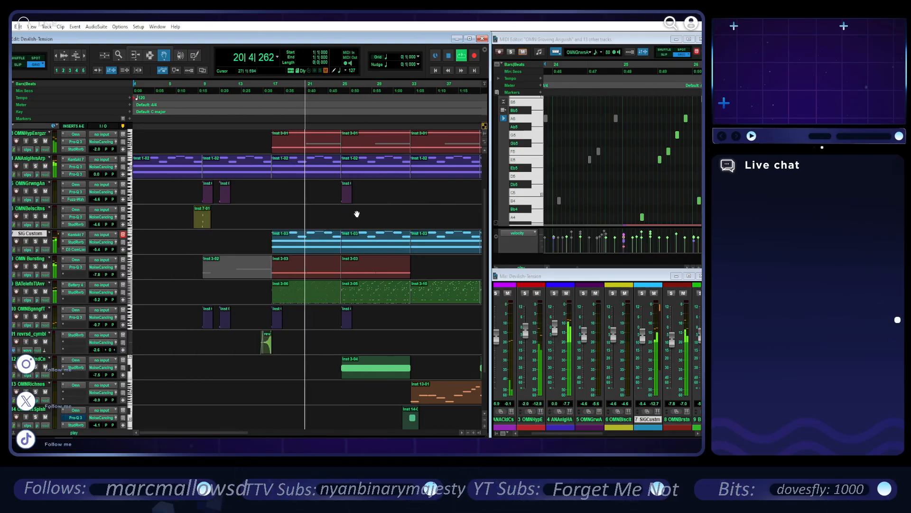
- Reopen the Color Palette, try lowering the timeline brightness to 0, and reset it to its default
{"action": "scroll", "coordinate": [271, 295], "scroll_direction": "up", "scroll_amount": 2}
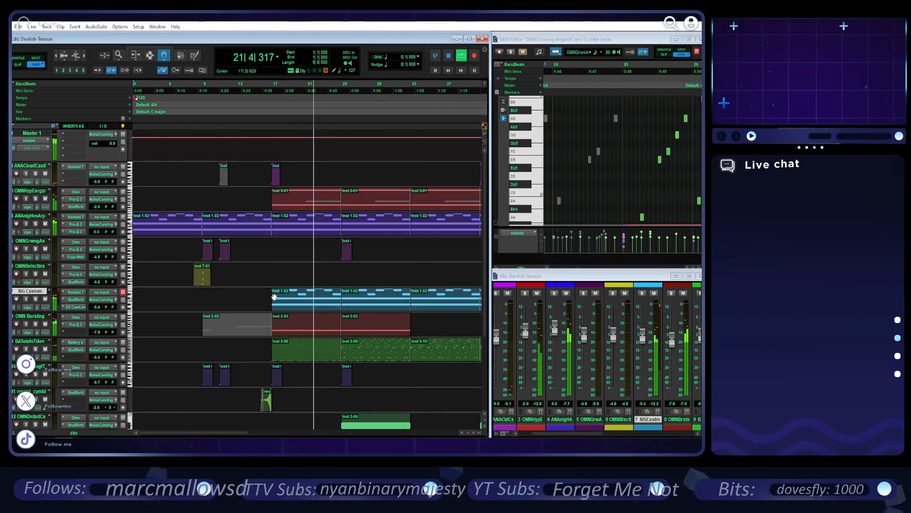
{"action": "scroll", "coordinate": [277, 285], "scroll_direction": "down", "scroll_amount": 1}
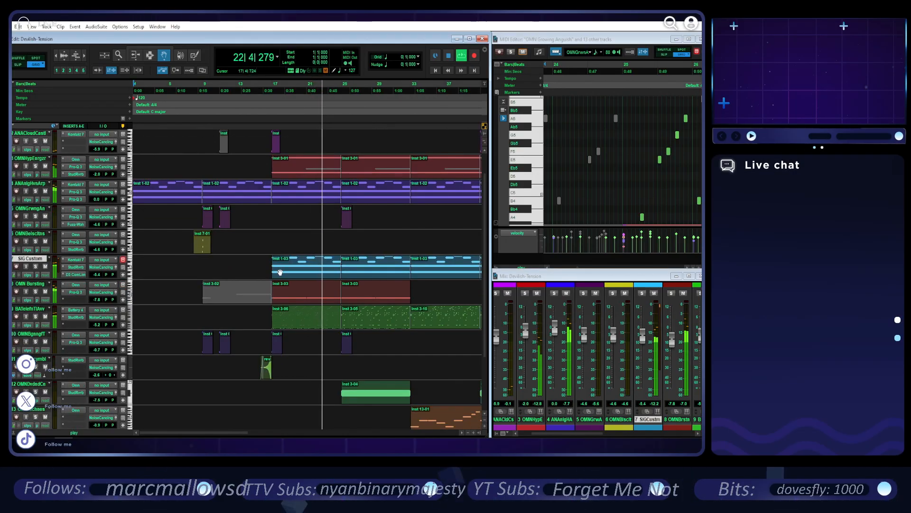
{"action": "double_click", "coordinate": [11, 273]}
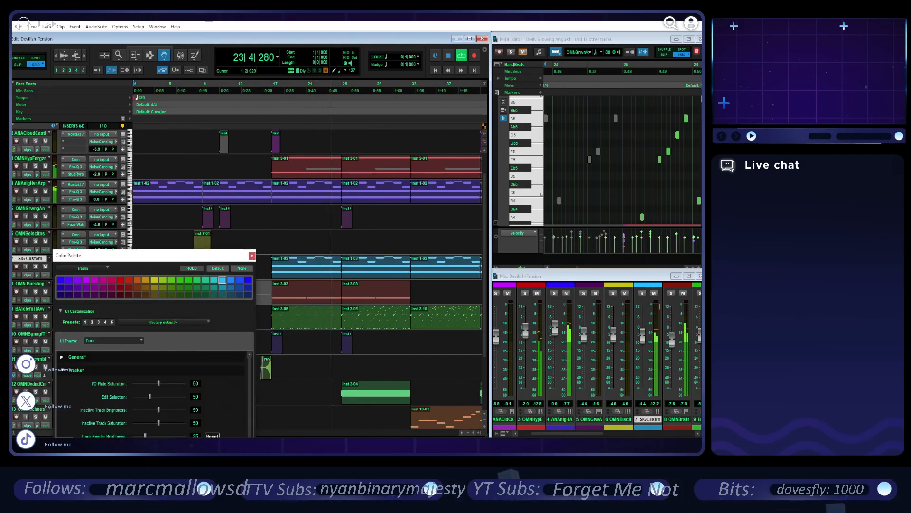
{"action": "left_click_drag", "start_coordinate": [151, 262], "coordinate": [271, 142]}
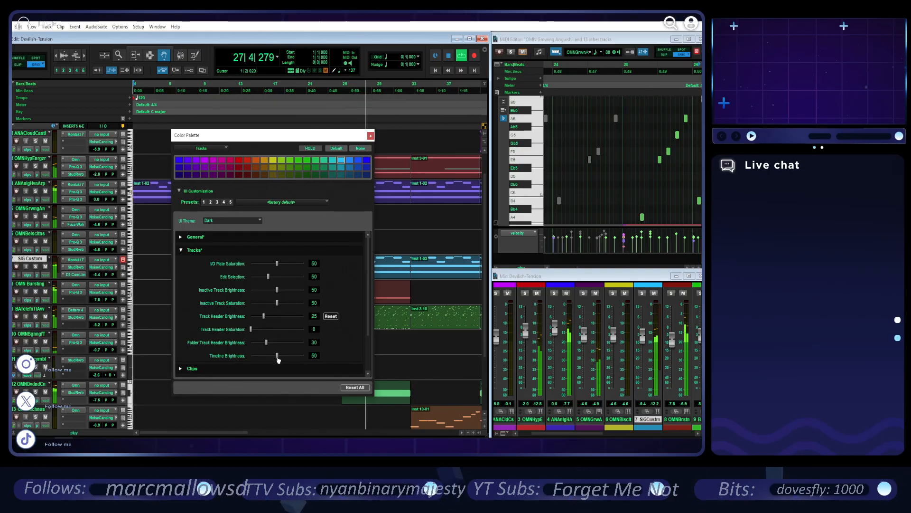
{"action": "mouse_move", "coordinate": [278, 360]}
{"action": "left_mouse_down"}
{"action": "mouse_move", "coordinate": [290, 360]}
{"action": "mouse_move", "coordinate": [262, 362]}
{"action": "left_mouse_up"}
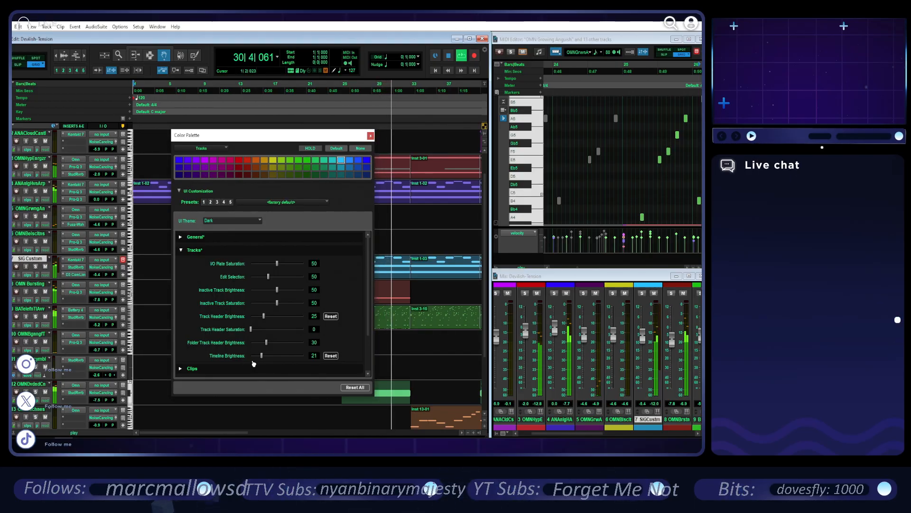
{"action": "left_click_drag", "start_coordinate": [254, 361], "coordinate": [248, 358]}
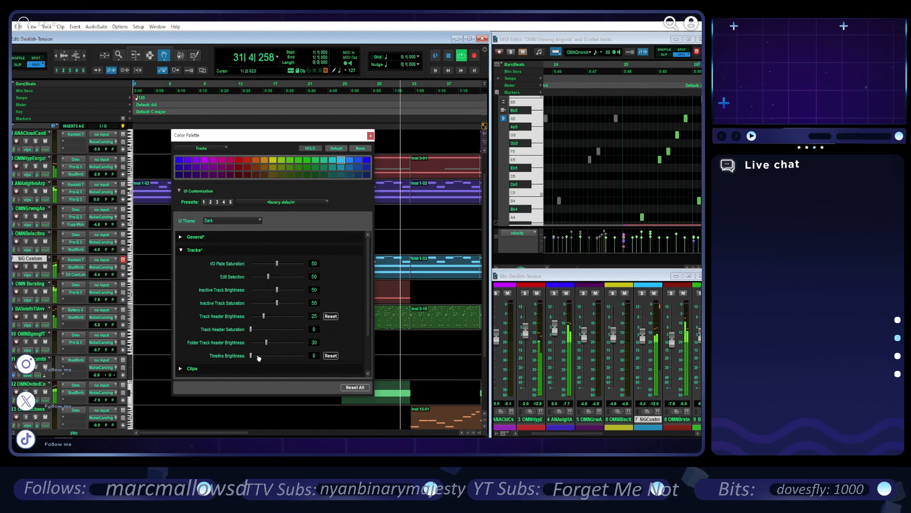
{"action": "left_click", "coordinate": [330, 355]}
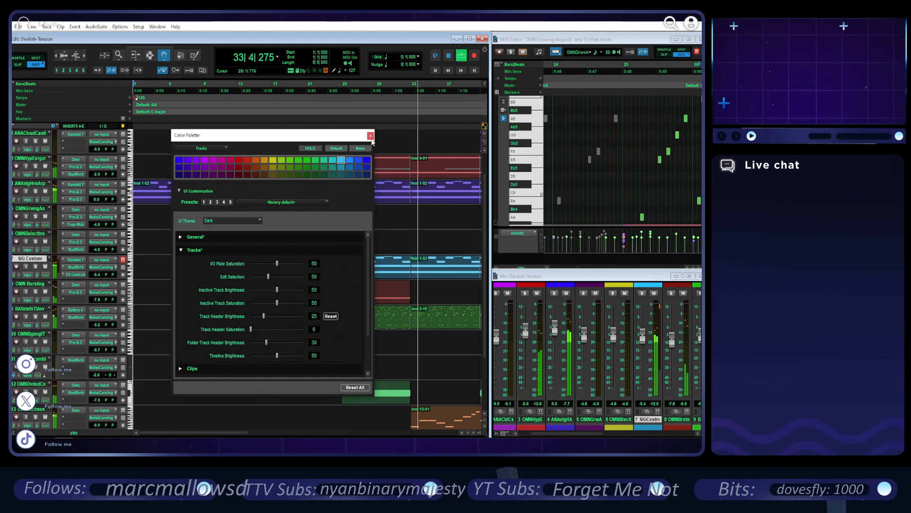
- Look through the remaining UI customization categories in the Color Palette and close it
{"action": "left_click_drag", "start_coordinate": [359, 137], "coordinate": [324, 160]}
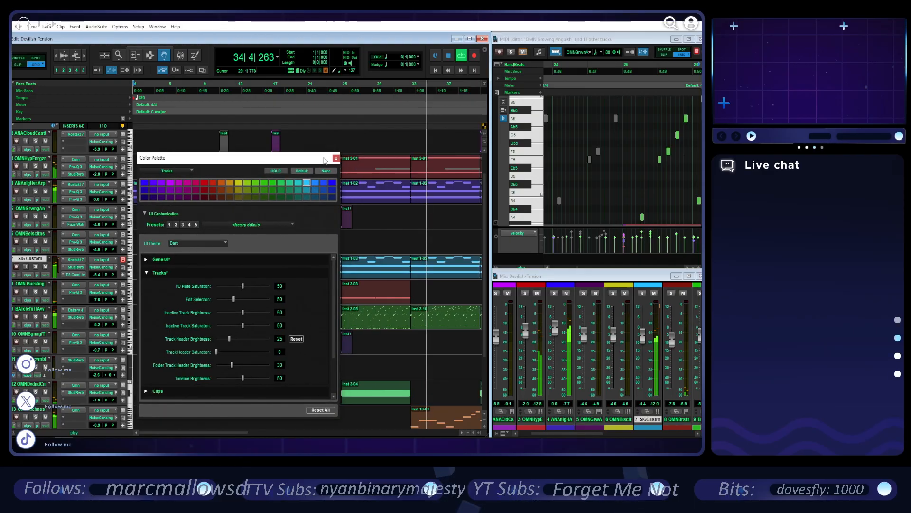
{"action": "scroll", "coordinate": [279, 345], "scroll_direction": "down", "scroll_amount": 1}
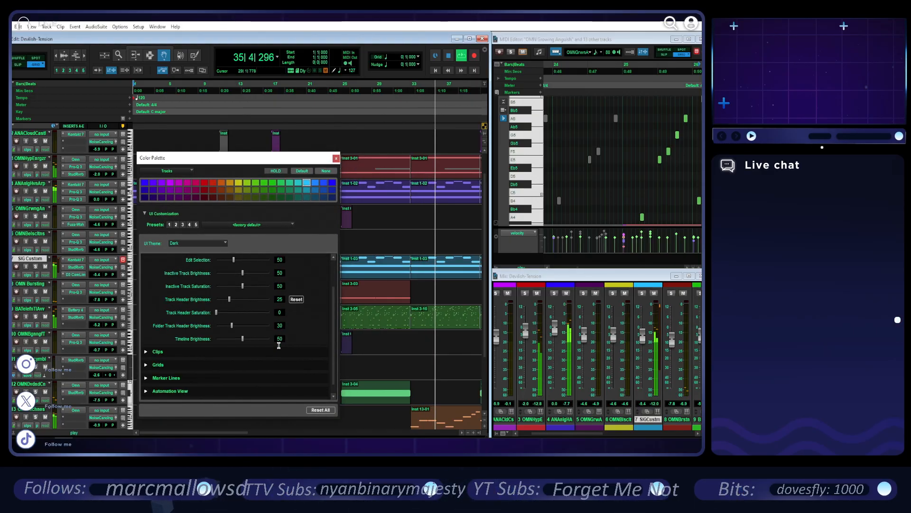
{"action": "scroll", "coordinate": [279, 345], "scroll_direction": "up", "scroll_amount": 1}
{"action": "left_click", "coordinate": [336, 158]}
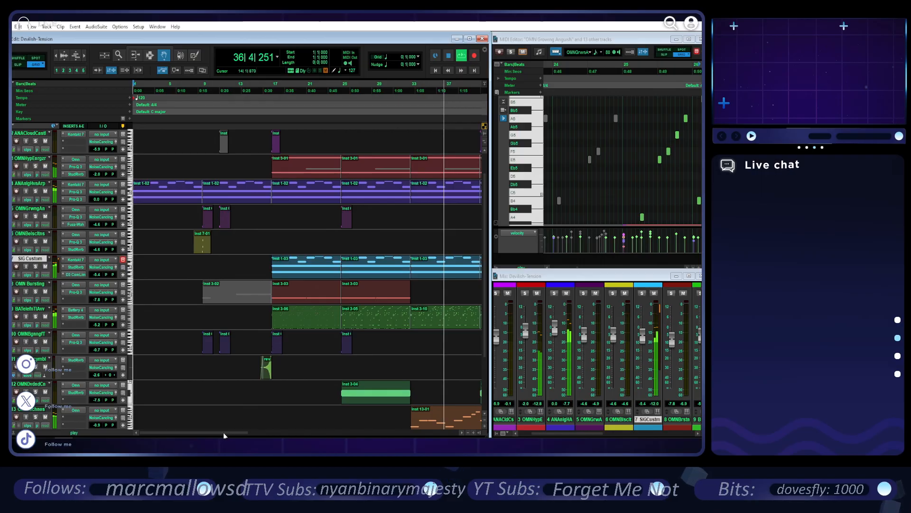
- Show the ANACloud track's audio volume automation lane, raise the track's volume to -3.2 dB, and hide the lane again
{"action": "left_click_drag", "start_coordinate": [223, 432], "coordinate": [284, 426]}
{"action": "scroll", "coordinate": [326, 355], "scroll_direction": "down", "scroll_amount": 1}
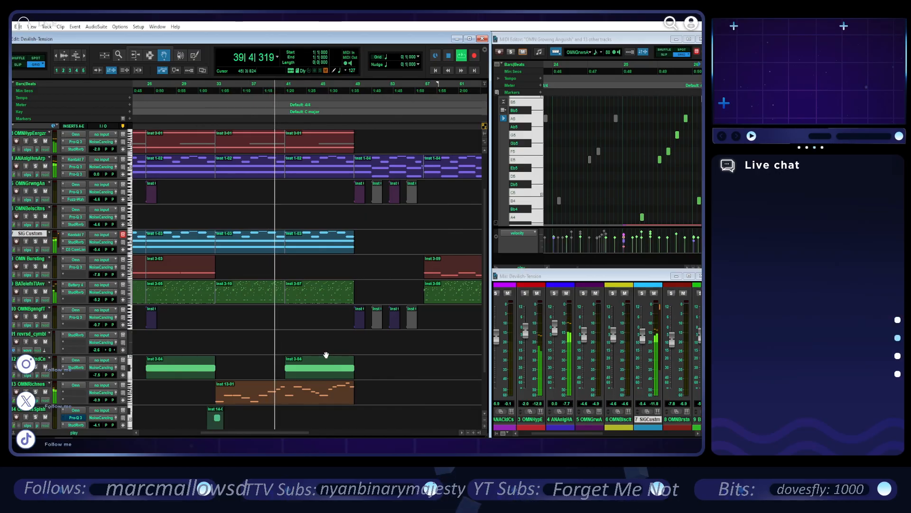
{"action": "scroll", "coordinate": [326, 355], "scroll_direction": "up", "scroll_amount": 2}
{"action": "scroll", "coordinate": [326, 355], "scroll_direction": "down", "scroll_amount": 1}
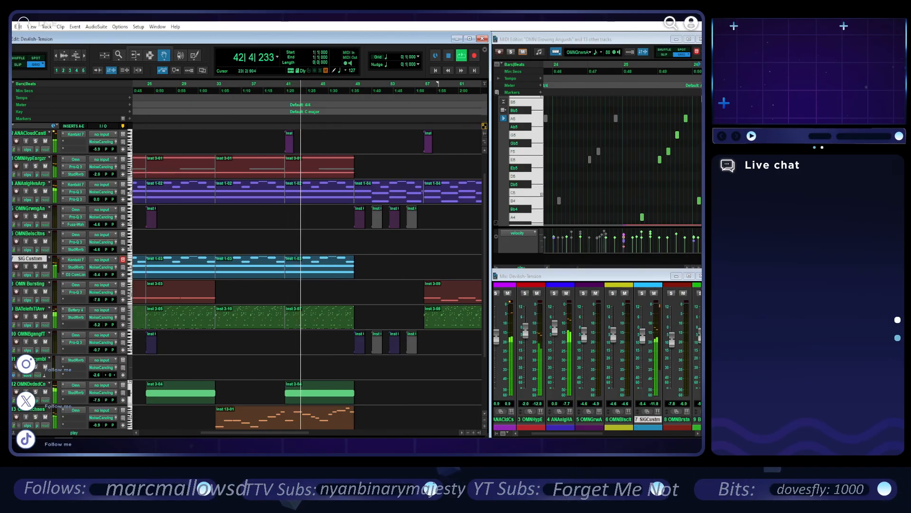
{"action": "left_click", "coordinate": [9, 149]}
{"action": "left_click", "coordinate": [30, 162]}
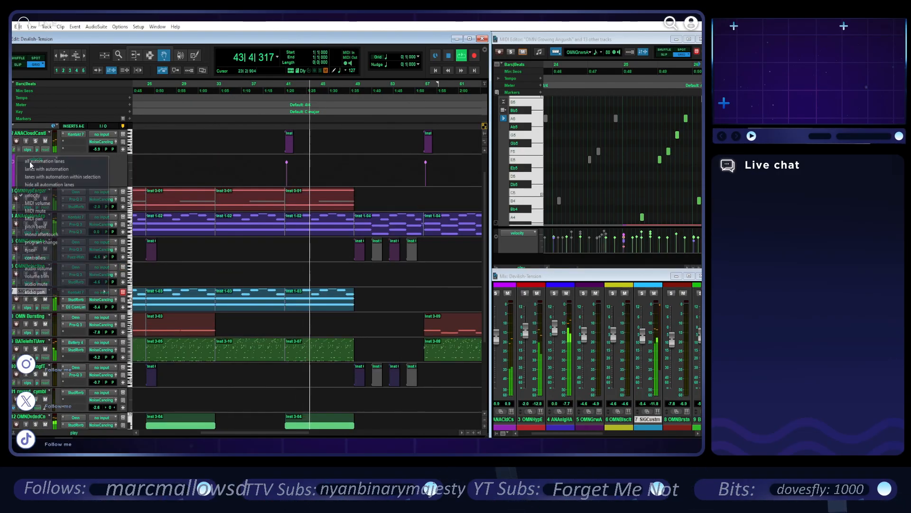
{"action": "left_click", "coordinate": [38, 268]}
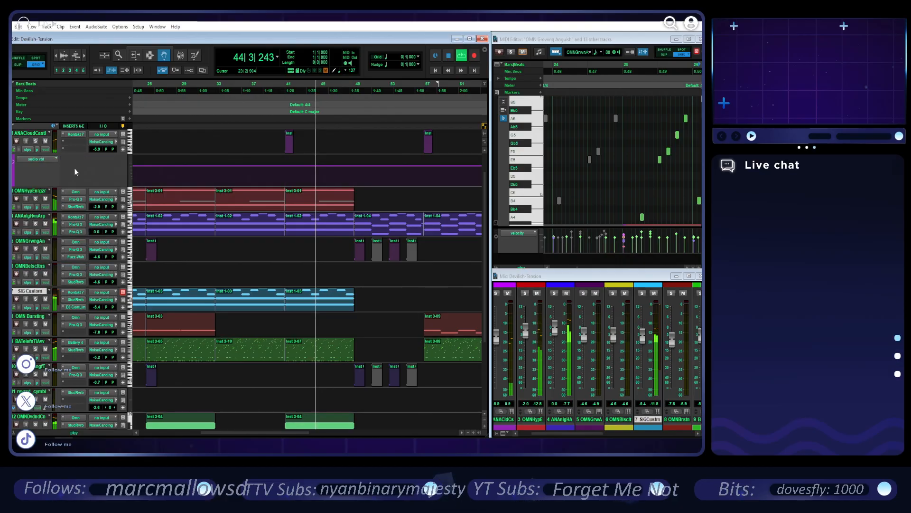
{"action": "left_click", "coordinate": [98, 151]}
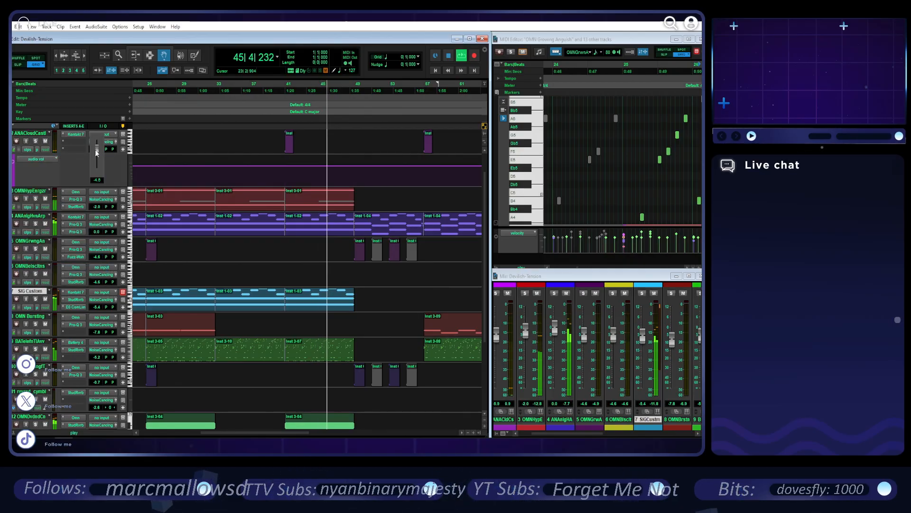
{"action": "left_click_drag", "start_coordinate": [96, 152], "coordinate": [97, 147]}
{"action": "left_click", "coordinate": [9, 149]}
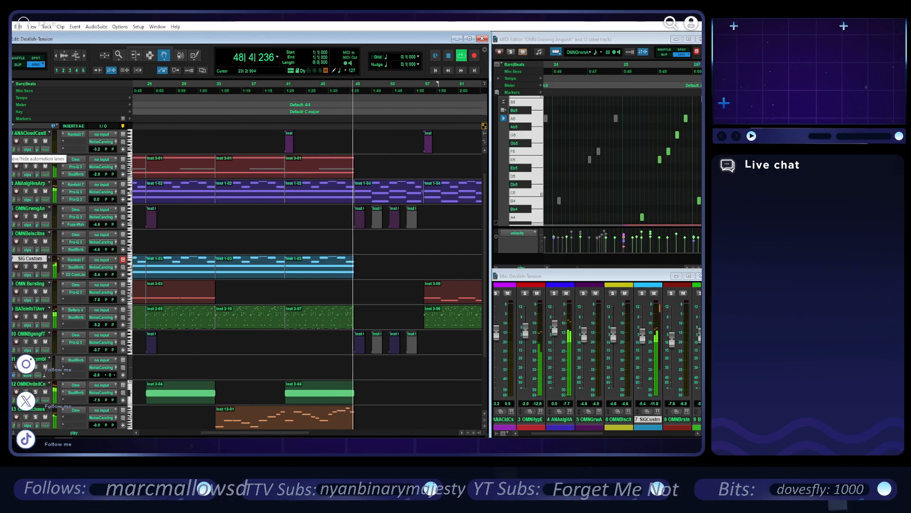
- Reopen the Color Palette from the OMNGrwngAn track, set the track header brightness to 18, and close the palette
{"action": "left_click_drag", "start_coordinate": [228, 432], "coordinate": [271, 429]}
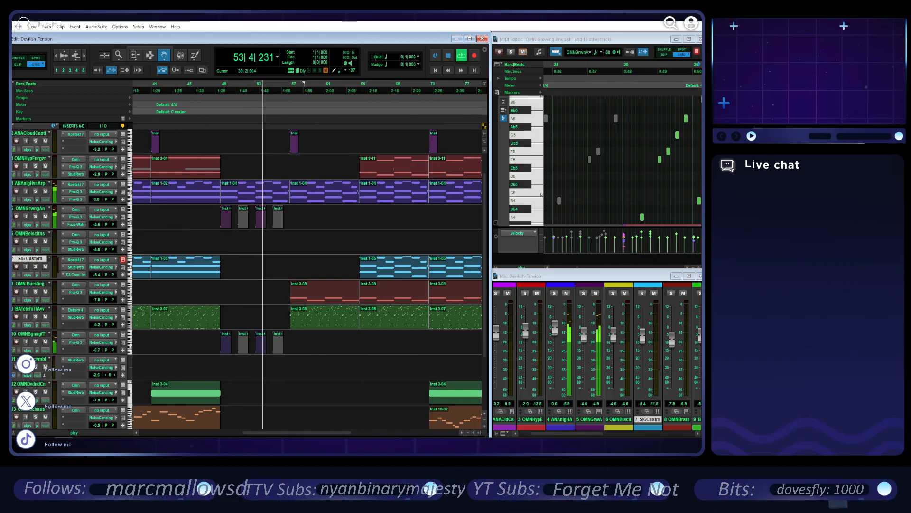
{"action": "left_click", "coordinate": [28, 209]}
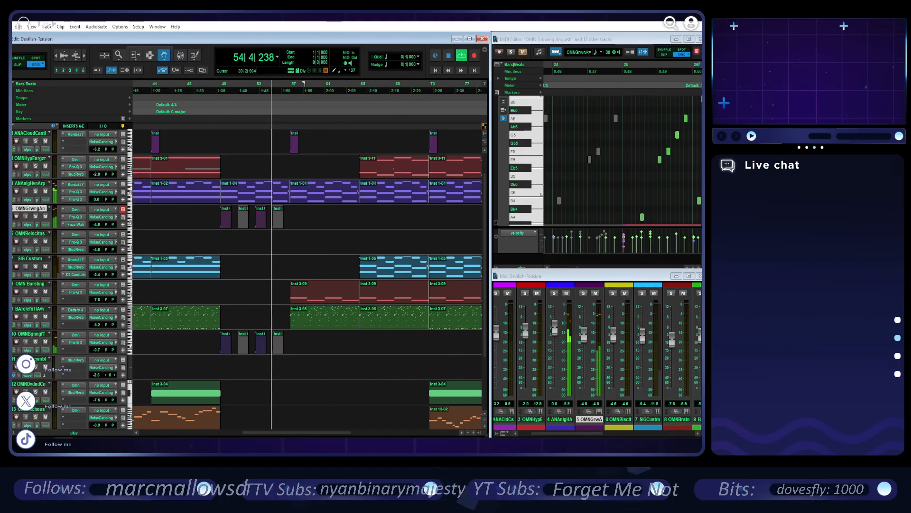
{"action": "double_click", "coordinate": [10, 214]}
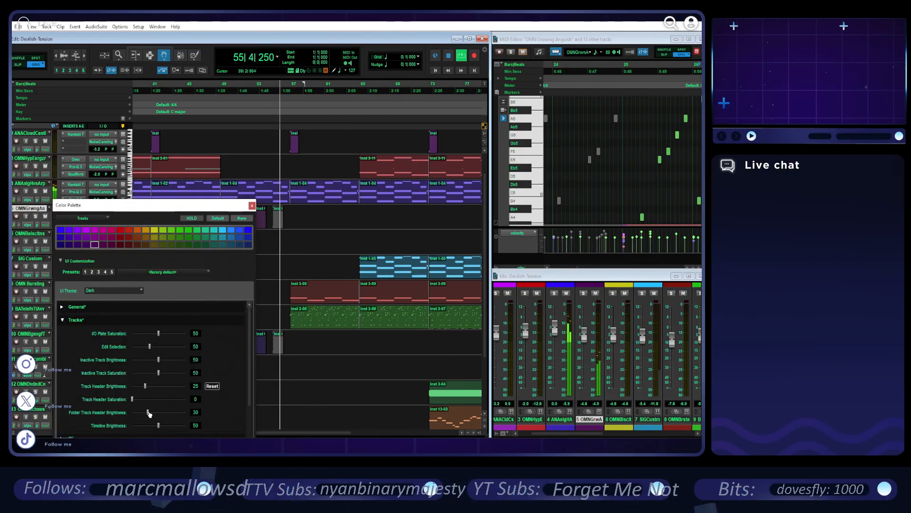
{"action": "left_click_drag", "start_coordinate": [150, 387], "coordinate": [143, 387]}
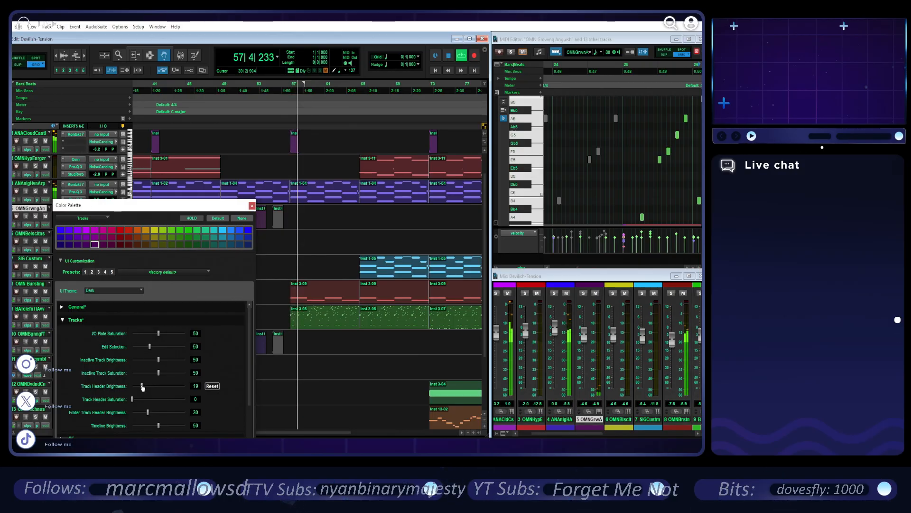
{"action": "left_click_drag", "start_coordinate": [143, 388], "coordinate": [138, 389]}
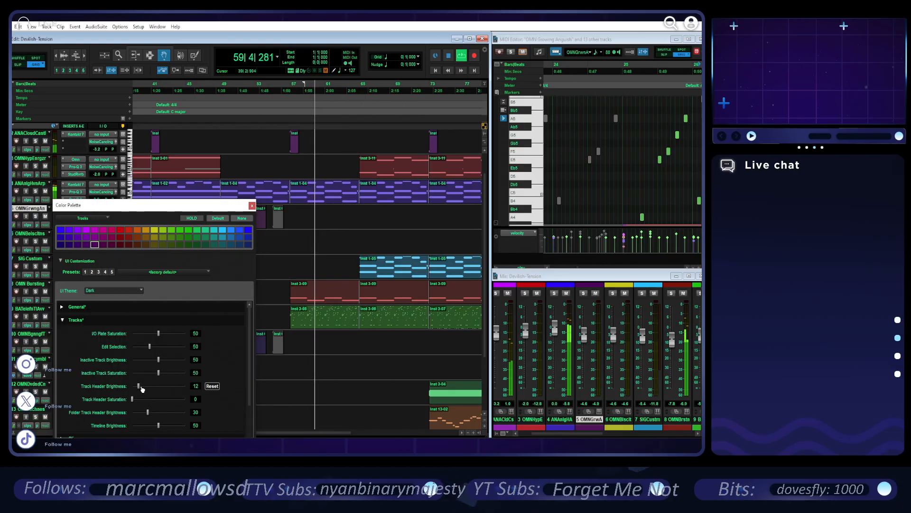
{"action": "left_click", "coordinate": [142, 388]}
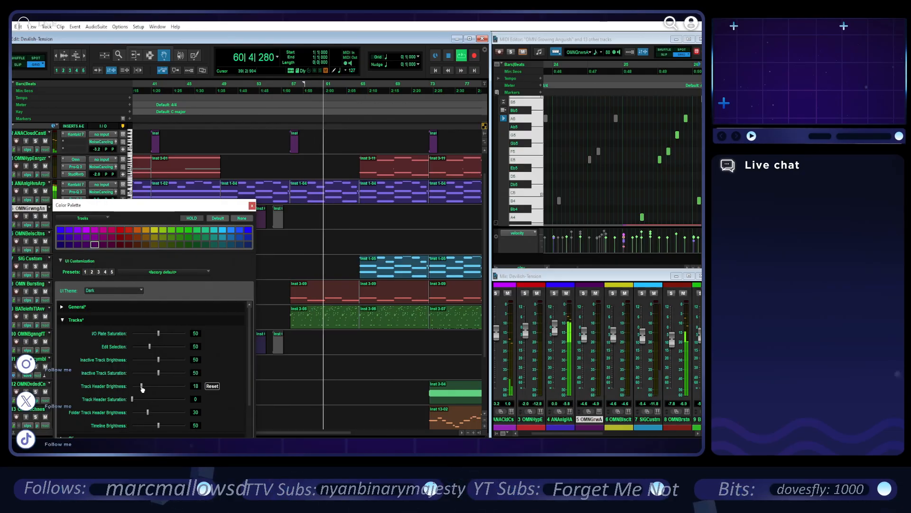
{"action": "left_click_drag", "start_coordinate": [171, 207], "coordinate": [300, 204]}
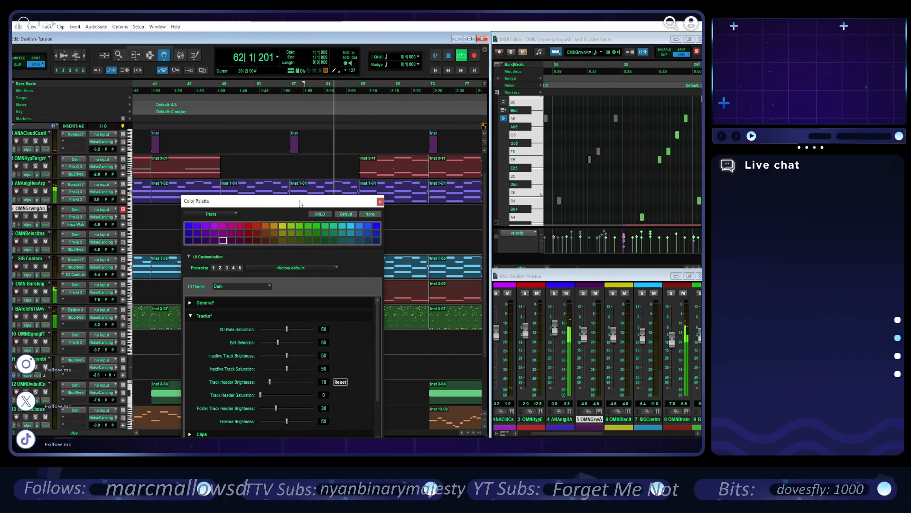
{"action": "left_click", "coordinate": [380, 202]}
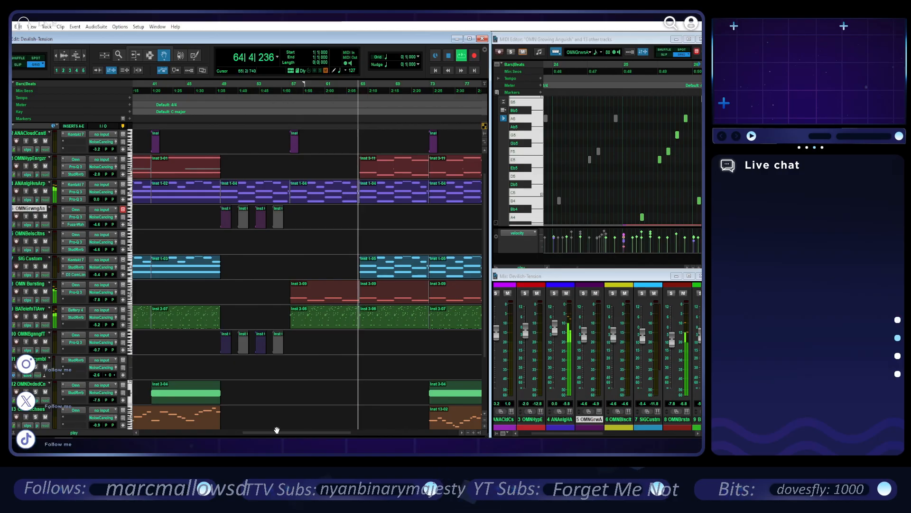
- Follow playback through the end of the arrangement, briefly soloing the OMNHyp track and checking the remaining tracks
{"action": "left_click_drag", "start_coordinate": [277, 430], "coordinate": [313, 431]}
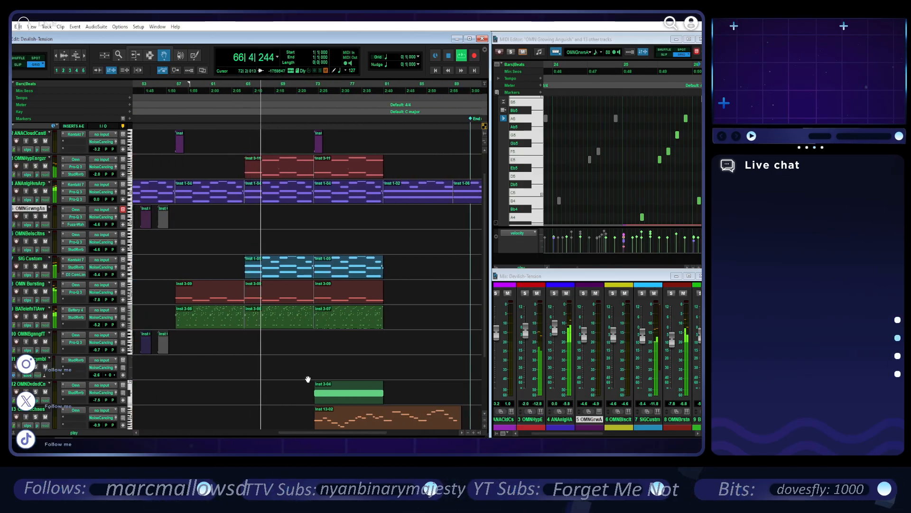
{"action": "left_click", "coordinate": [36, 166]}
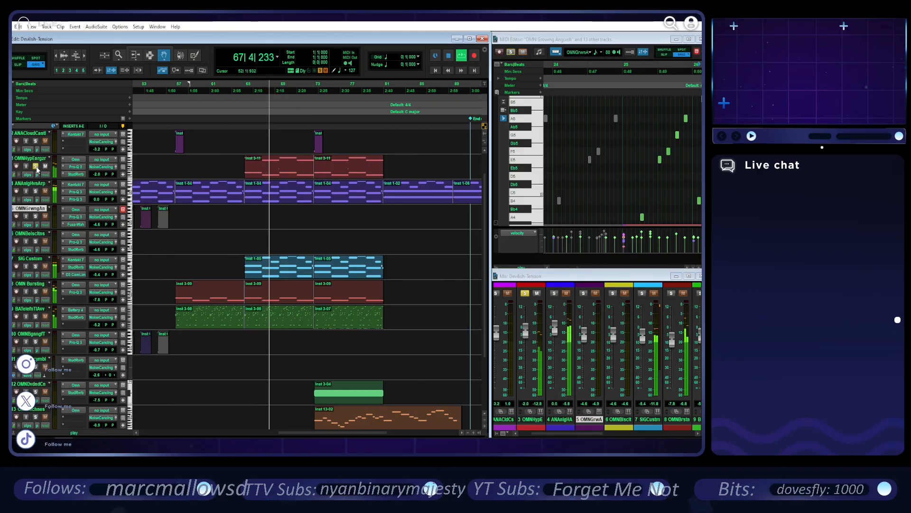
{"action": "left_click", "coordinate": [36, 166]}
{"action": "mouse_move", "coordinate": [310, 432]}
{"action": "left_mouse_down"}
{"action": "mouse_move", "coordinate": [346, 429]}
{"action": "mouse_move", "coordinate": [331, 432]}
{"action": "left_mouse_up"}
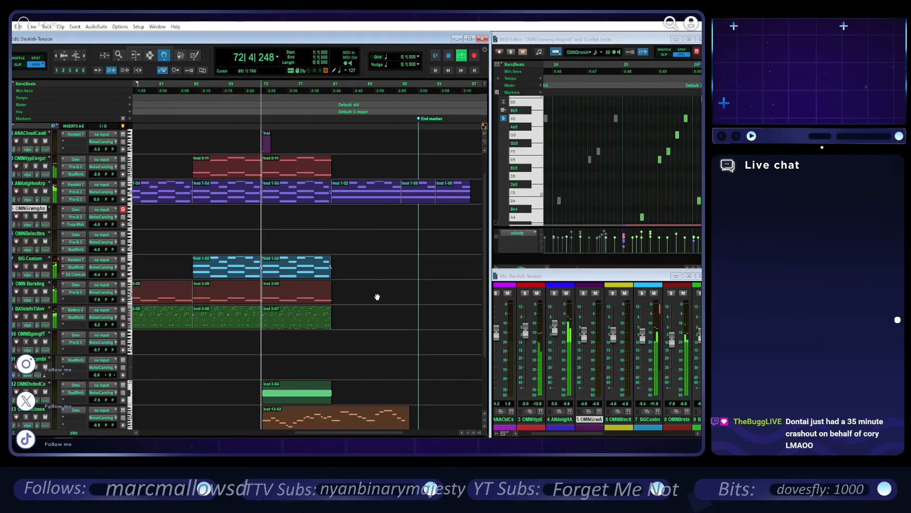
{"action": "scroll", "coordinate": [377, 297], "scroll_direction": "down", "scroll_amount": 1}
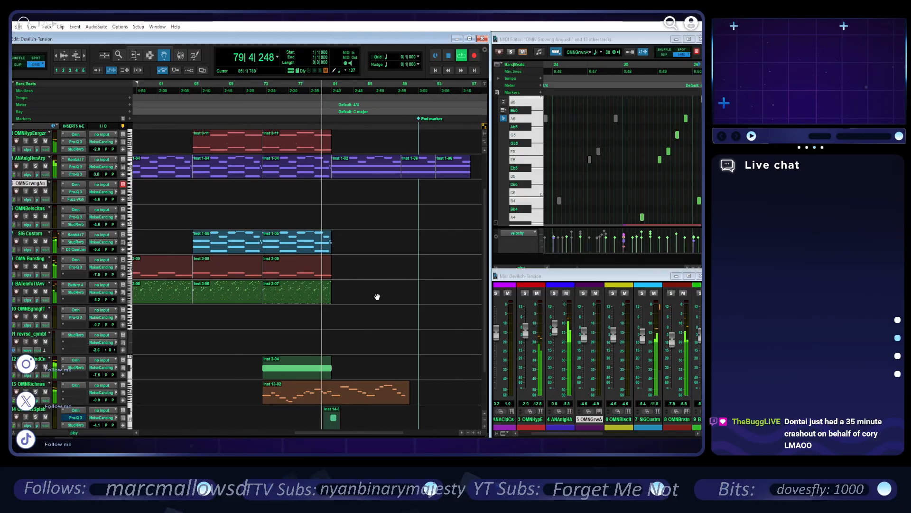
{"action": "left_click_drag", "start_coordinate": [346, 433], "coordinate": [382, 433]}
{"action": "scroll", "coordinate": [364, 361], "scroll_direction": "down", "scroll_amount": 1}
{"action": "scroll", "coordinate": [339, 359], "scroll_direction": "up", "scroll_amount": 3}
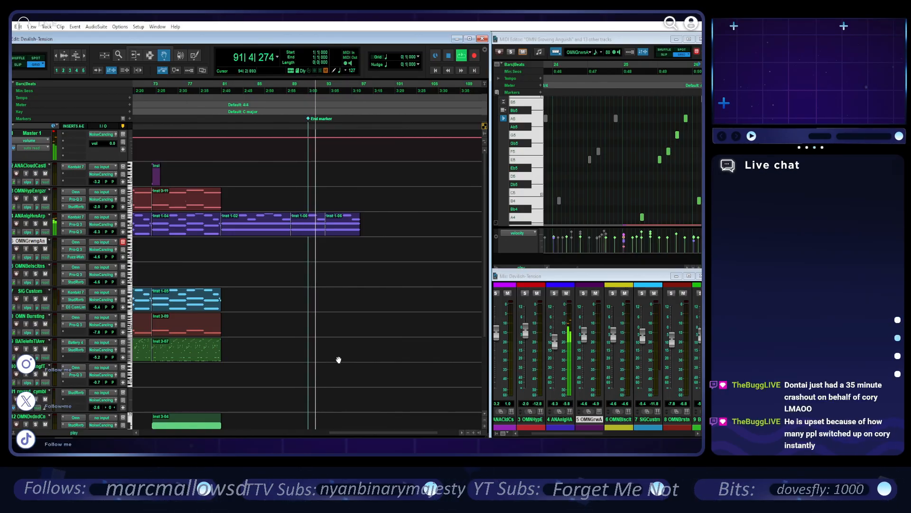
- Stop playback, return to the session start, and play again from bar 1 while looking over the tracks
{"action": "left_click", "coordinate": [448, 56]}
{"action": "left_click", "coordinate": [436, 71]}
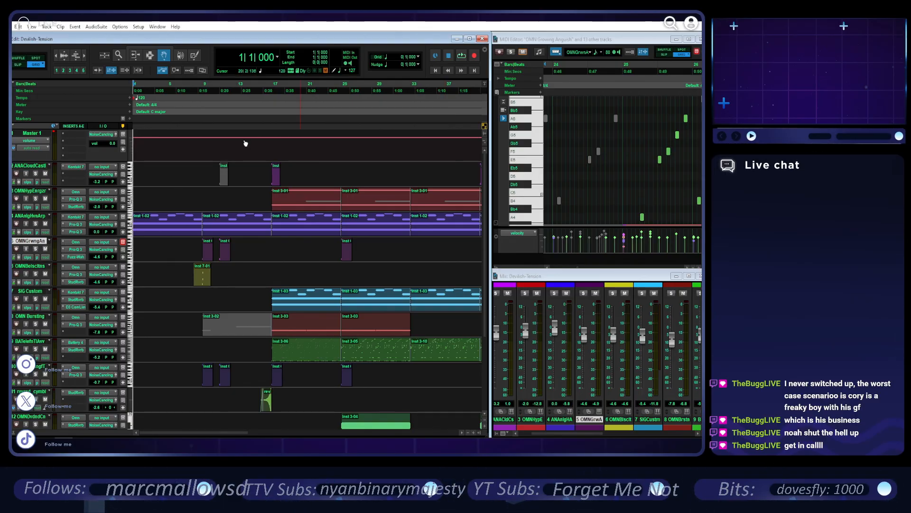
{"action": "left_click", "coordinate": [462, 58]}
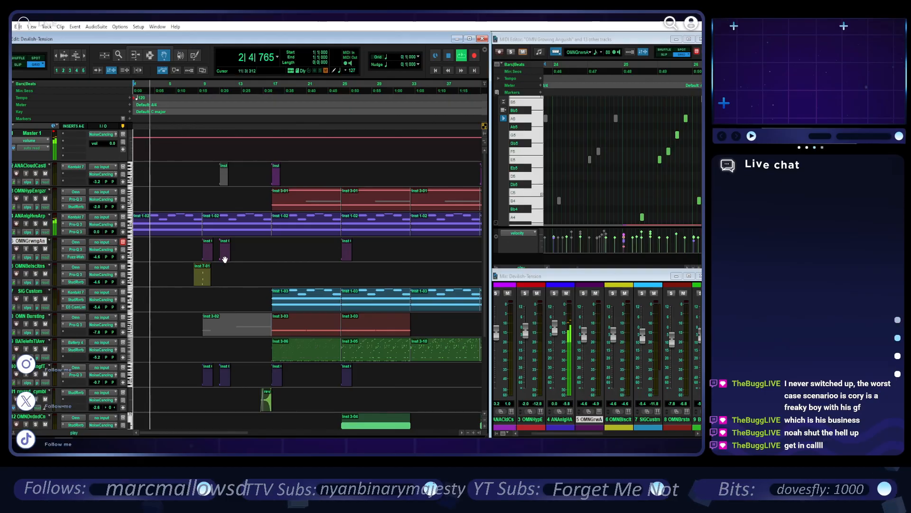
{"action": "scroll", "coordinate": [227, 269], "scroll_direction": "down", "scroll_amount": 4}
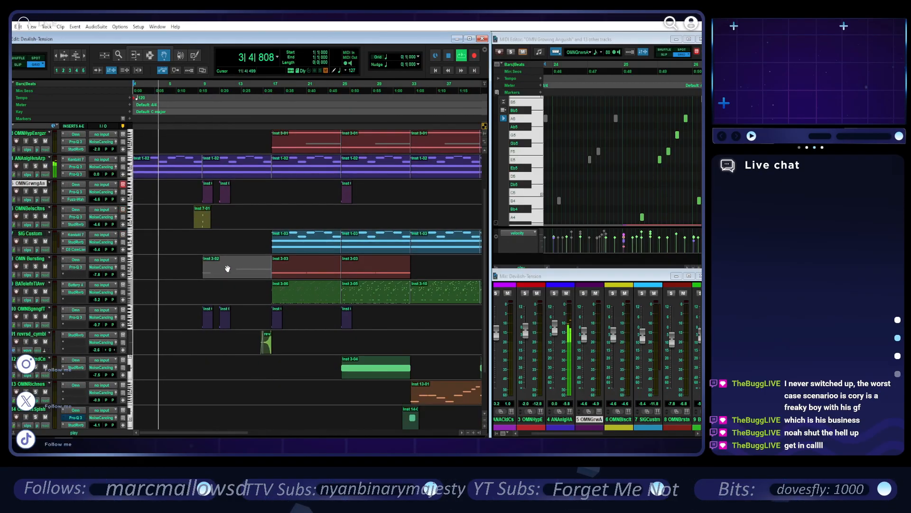
{"action": "scroll", "coordinate": [227, 269], "scroll_direction": "up", "scroll_amount": 2}
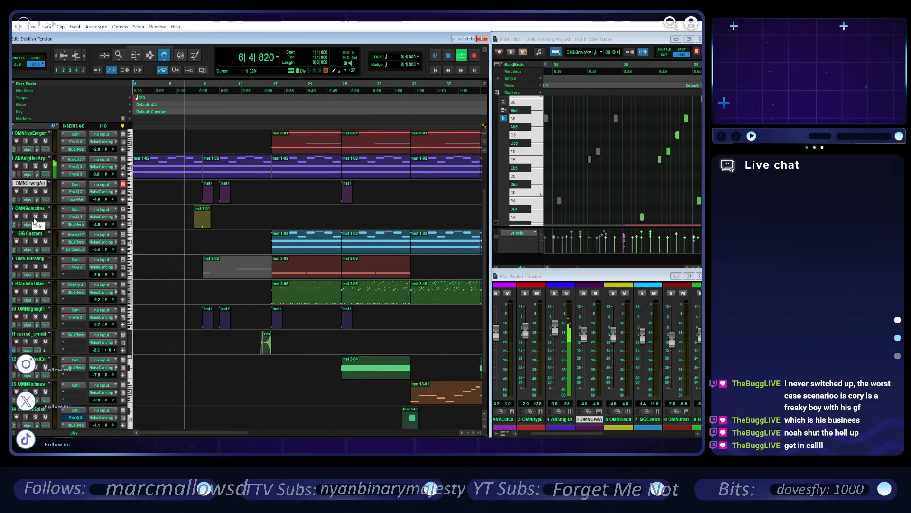
{"action": "scroll", "coordinate": [253, 292], "scroll_direction": "up", "scroll_amount": 1}
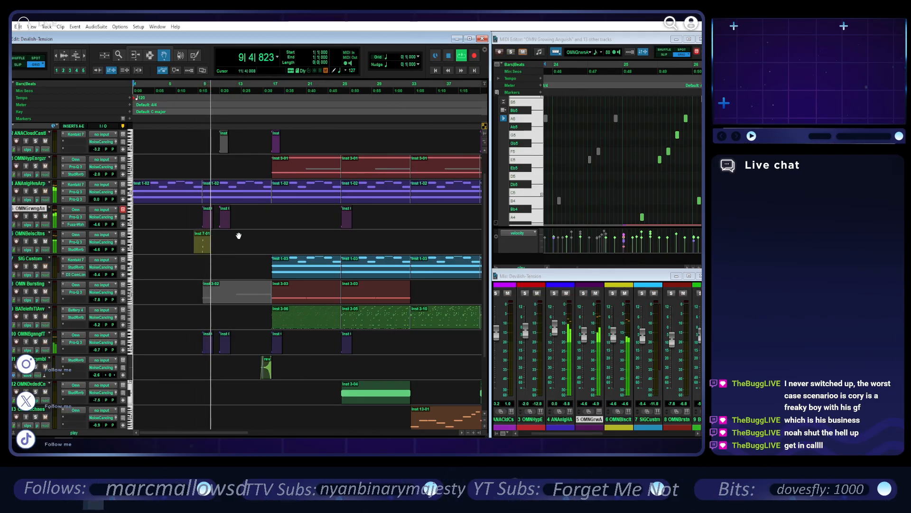
{"action": "scroll", "coordinate": [281, 236], "scroll_direction": "up", "scroll_amount": 1}
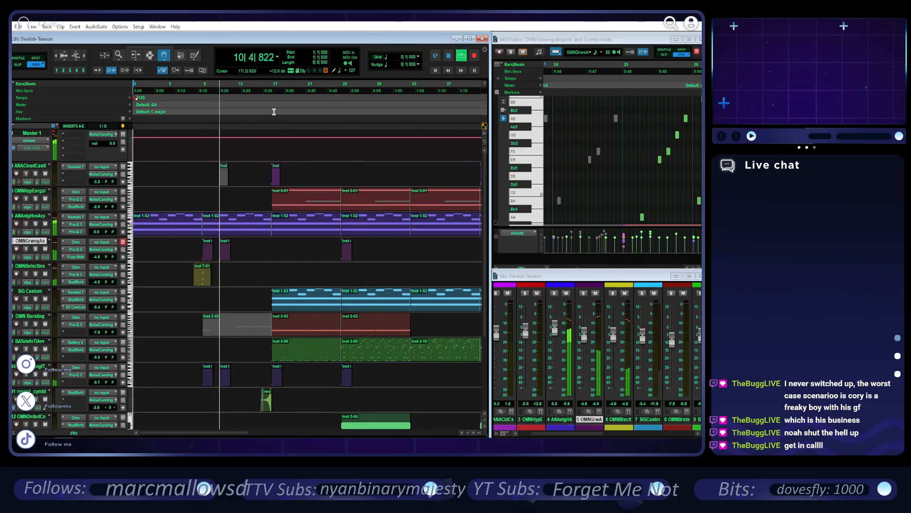
- Replay the transition into bar 17 from position 15|4|000
{"action": "left_click", "coordinate": [37, 174]}
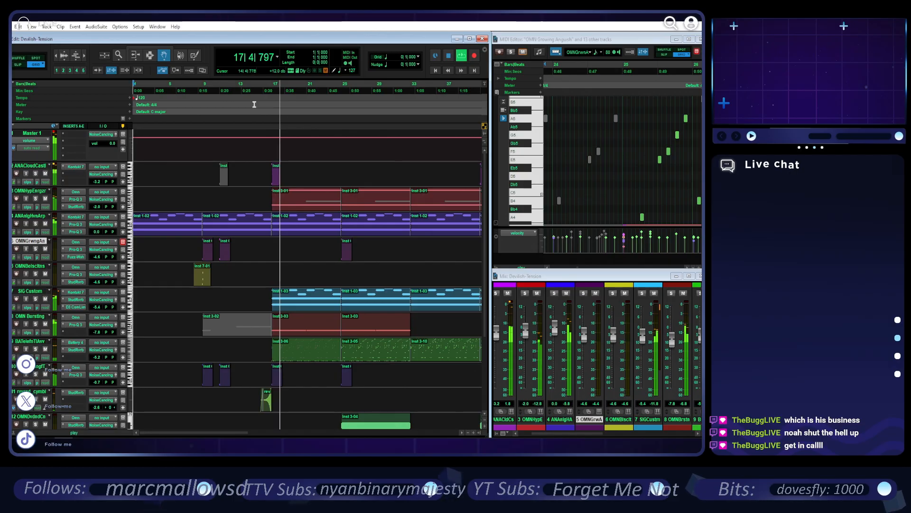
{"action": "left_click", "coordinate": [260, 88]}
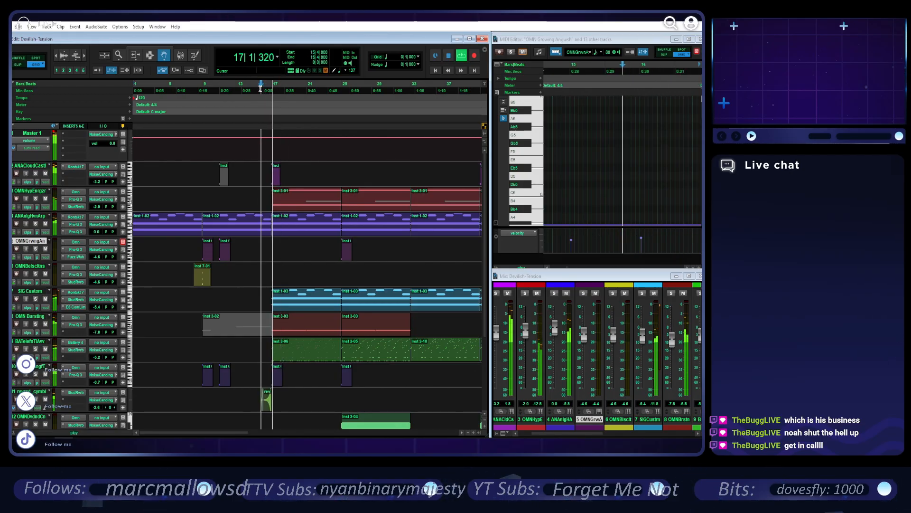
{"action": "left_click_drag", "start_coordinate": [221, 431], "coordinate": [244, 432]}
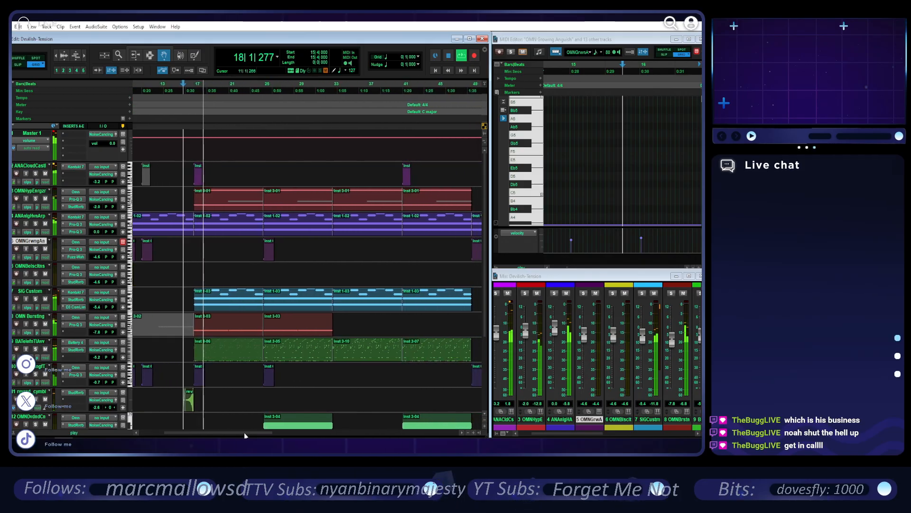
- Solo the OMNHyp and SIG Custom tracks, and inspect SIG Custom's Kontakt 7 instrument before closing its window
{"action": "left_click", "coordinate": [36, 198]}
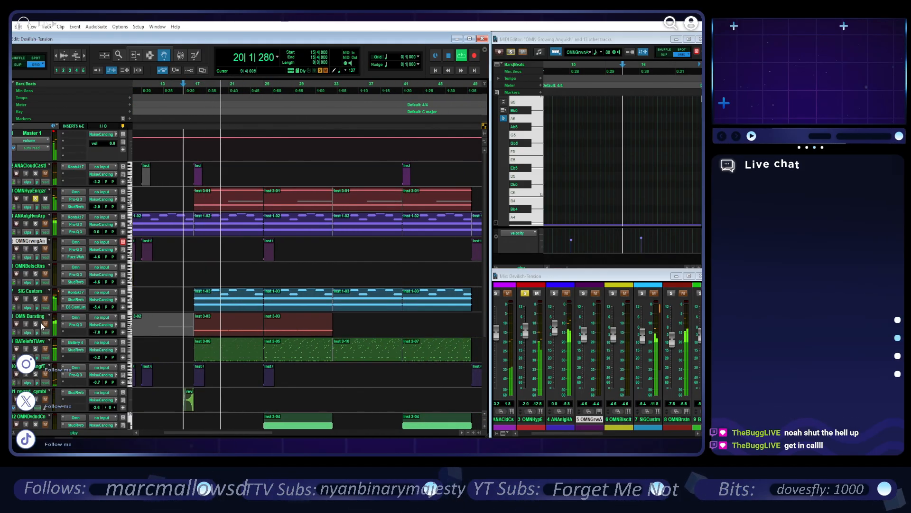
{"action": "left_click", "coordinate": [36, 299]}
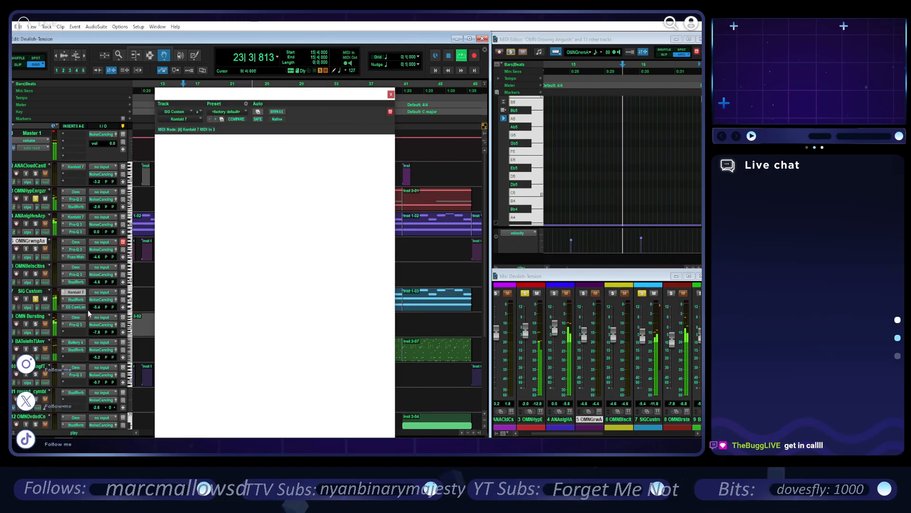
{"action": "key", "text": "space"}
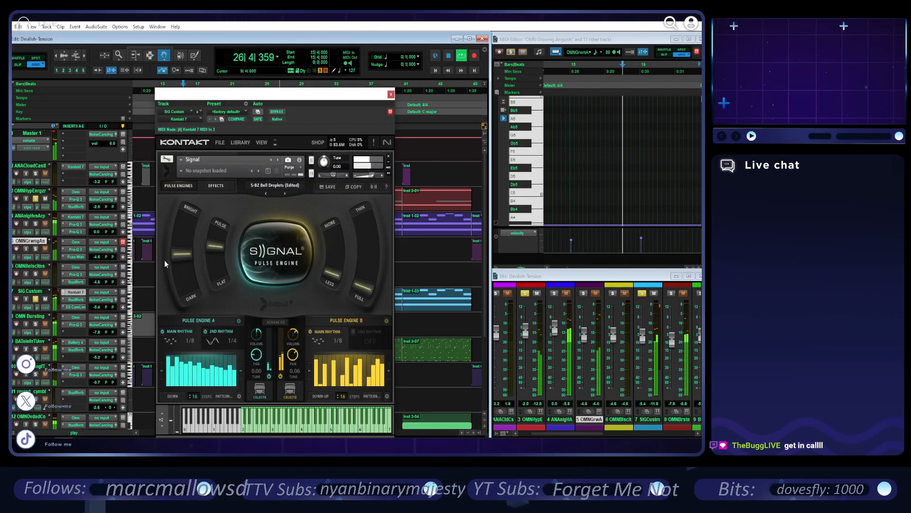
{"action": "left_click", "coordinate": [391, 94]}
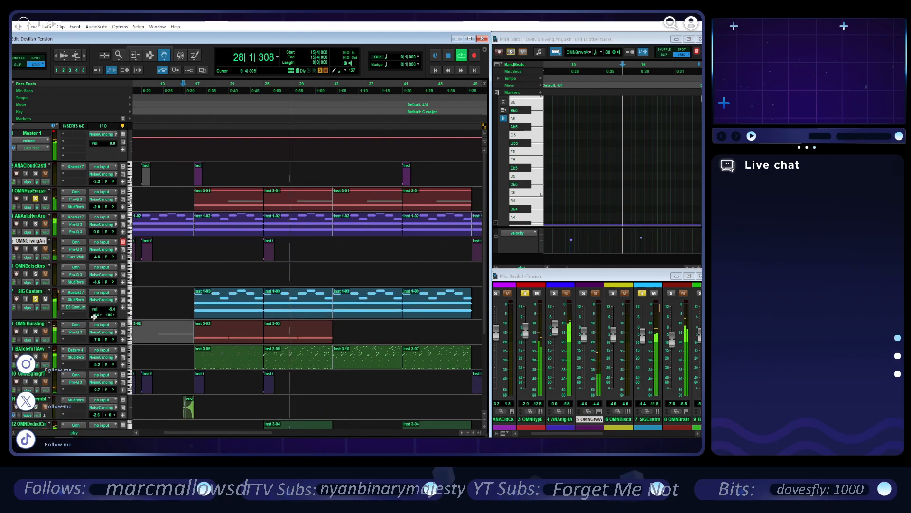
- Reduce the SIG Custom track's height to match the neighbouring tracks
{"action": "left_click_drag", "start_coordinate": [94, 316], "coordinate": [94, 309]}
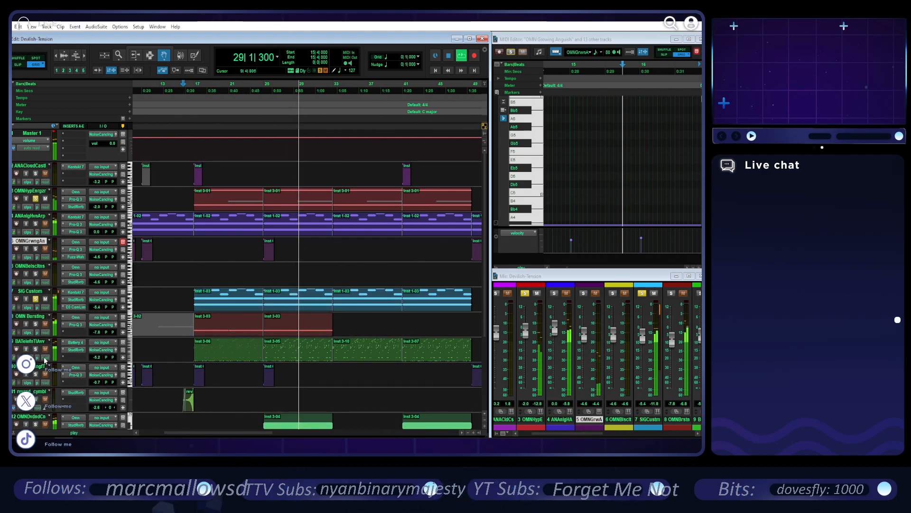
- Solo the BATelefn drum track during playback, inspect its Battery 4 instrument, close its window, and clear the solo
{"action": "scroll", "coordinate": [301, 239], "scroll_direction": "down", "scroll_amount": 3}
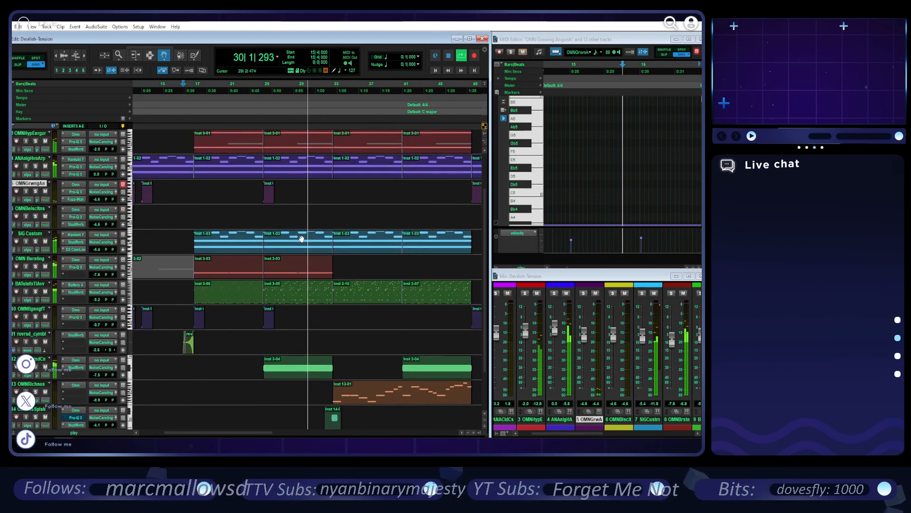
{"action": "left_click", "coordinate": [36, 292]}
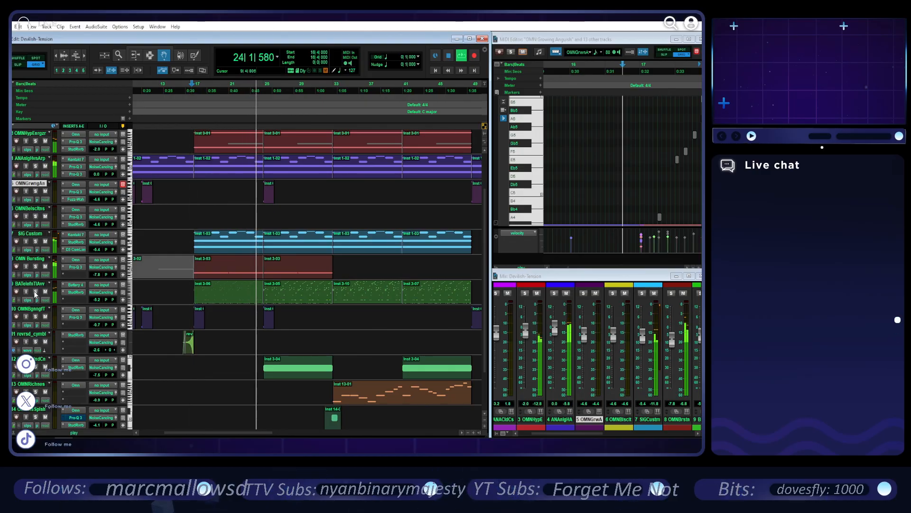
{"action": "left_click", "coordinate": [35, 291]}
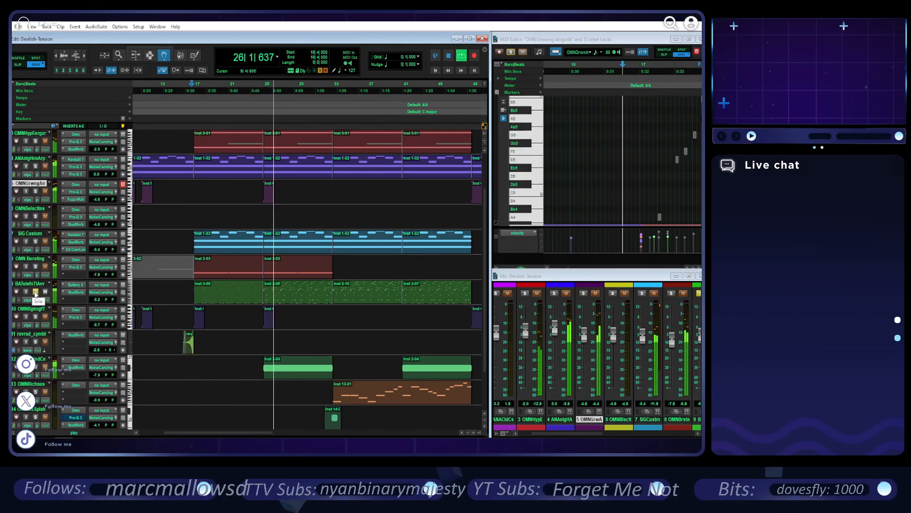
{"action": "left_click", "coordinate": [77, 286]}
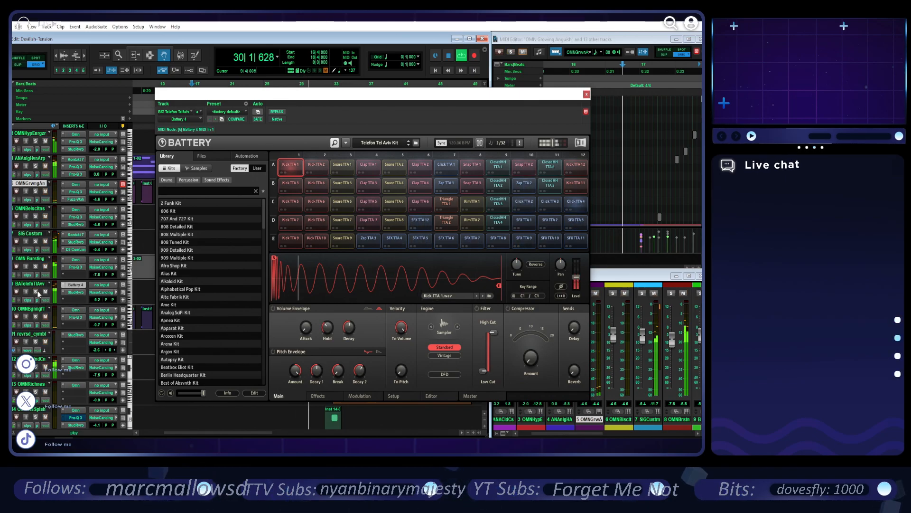
{"action": "left_click", "coordinate": [586, 95]}
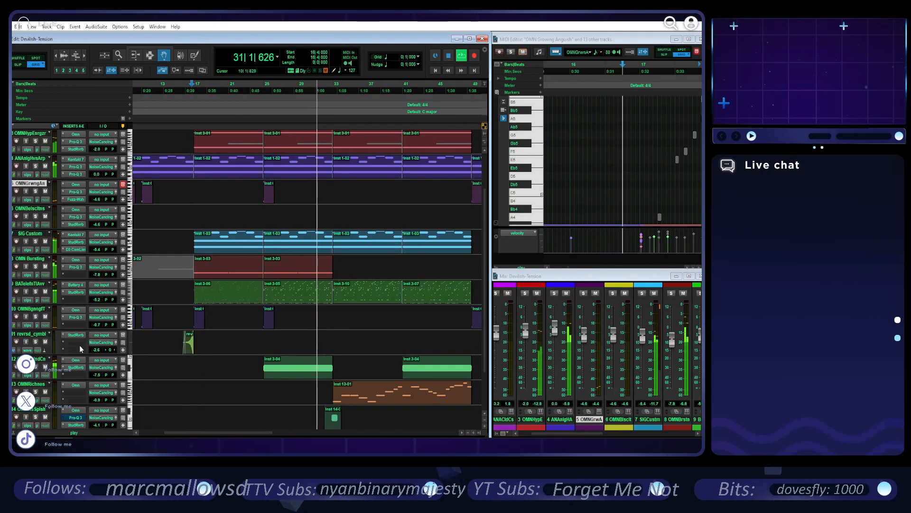
{"action": "left_click", "coordinate": [37, 291]}
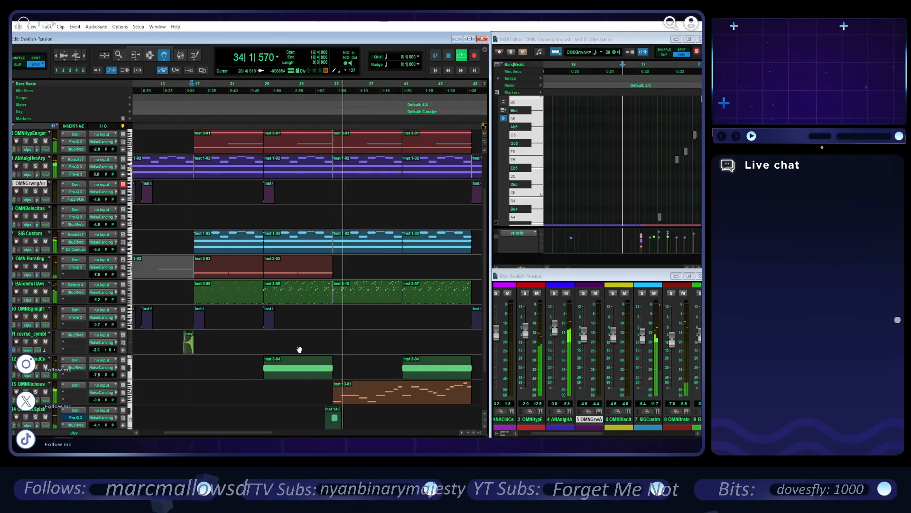
- Solo the BATelefn track again and view its Inst 3-10 clip in the MIDI Editor before clearing the solo
{"action": "left_click", "coordinate": [37, 292]}
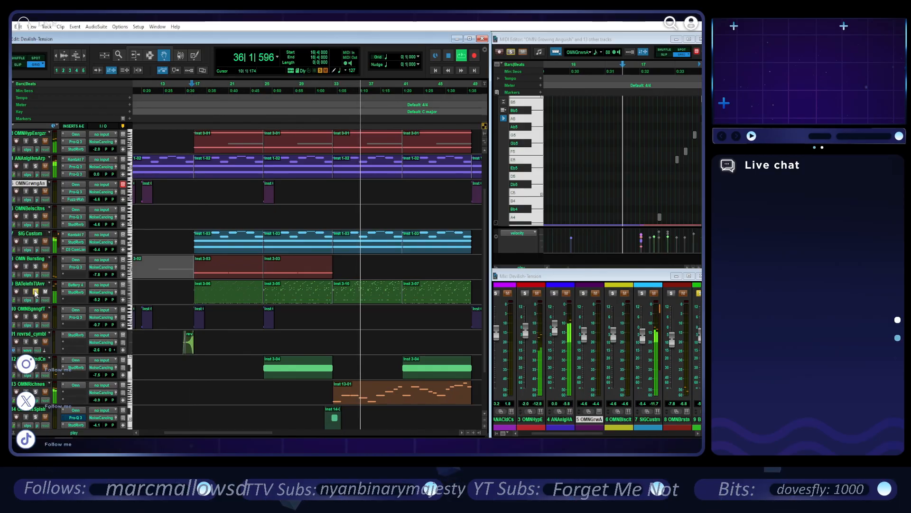
{"action": "left_click", "coordinate": [364, 299]}
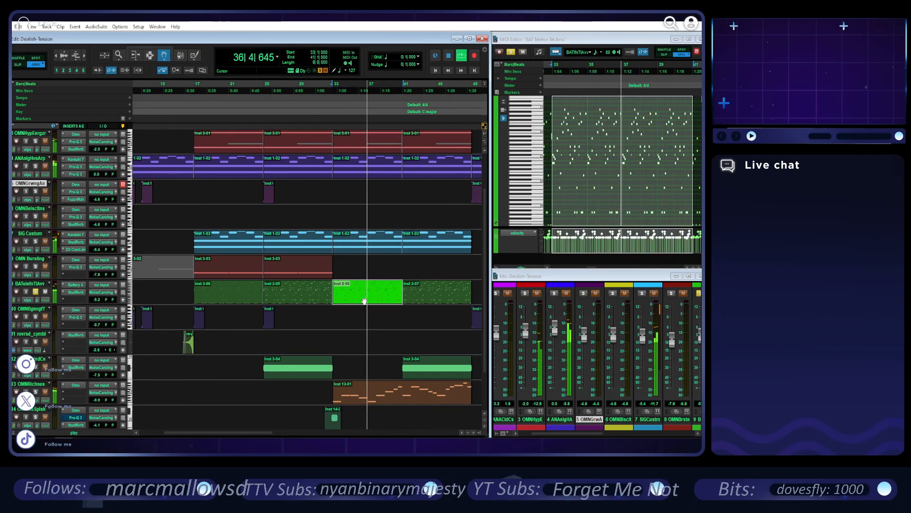
{"action": "left_click", "coordinate": [627, 201]}
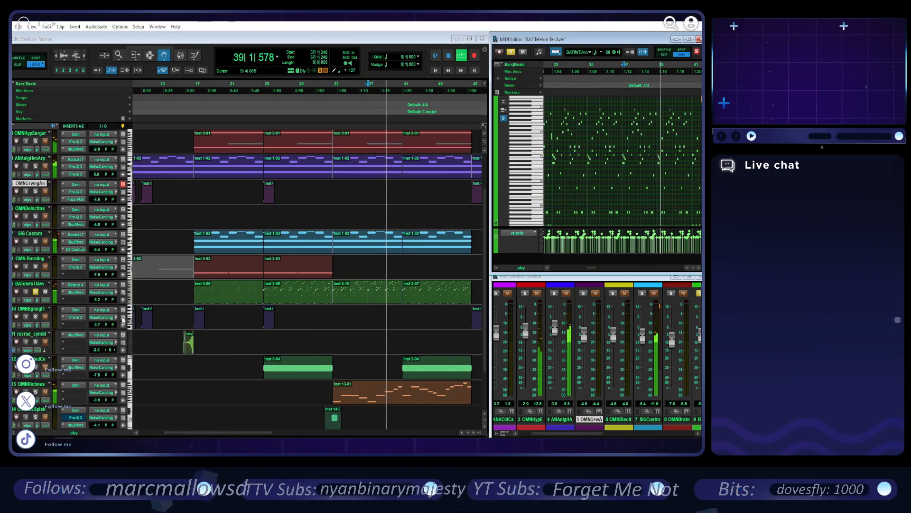
{"action": "left_click", "coordinate": [36, 292]}
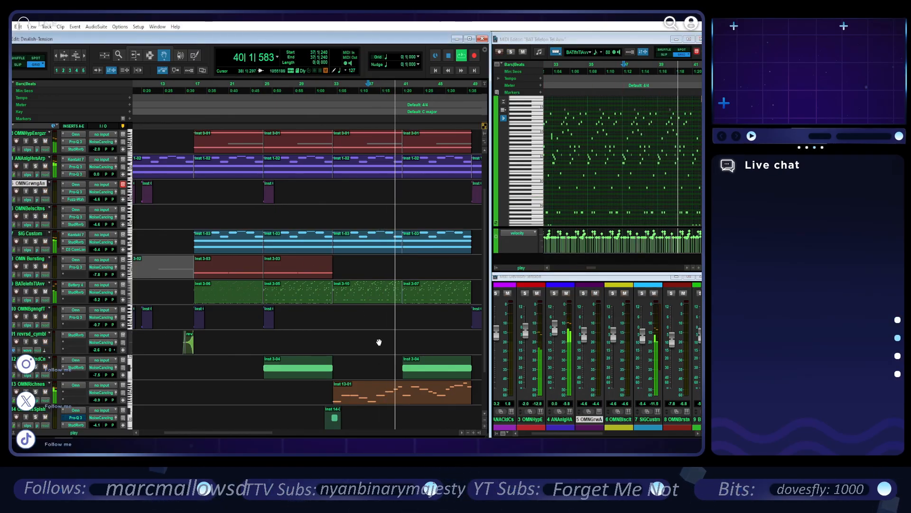
- Lower the volume of the ANACloudCastl track near the beginning of the track list
{"action": "scroll", "coordinate": [380, 343], "scroll_direction": "up", "scroll_amount": 2}
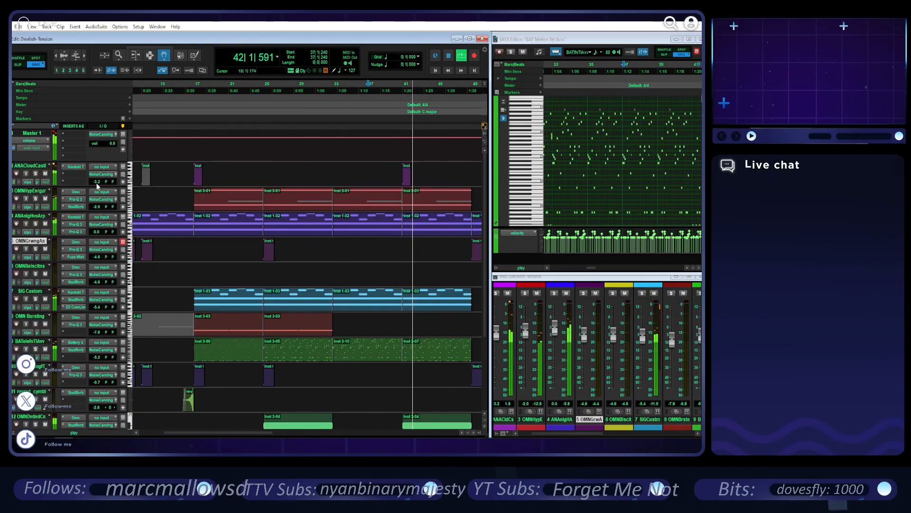
{"action": "left_click_drag", "start_coordinate": [97, 185], "coordinate": [100, 184]}
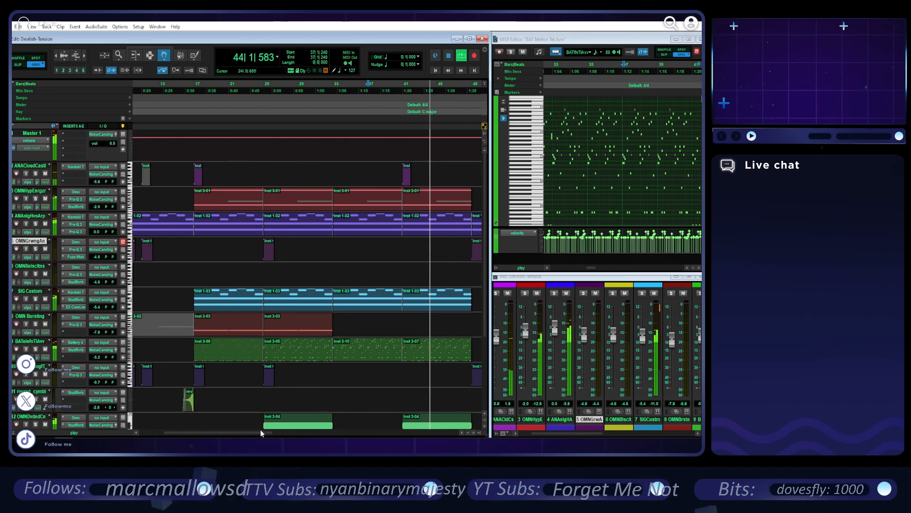
- Follow playback through the second half of the arrangement, briefly soloing SIG Custom and cancelling its patch selection dialog
{"action": "left_click_drag", "start_coordinate": [260, 430], "coordinate": [314, 436]}
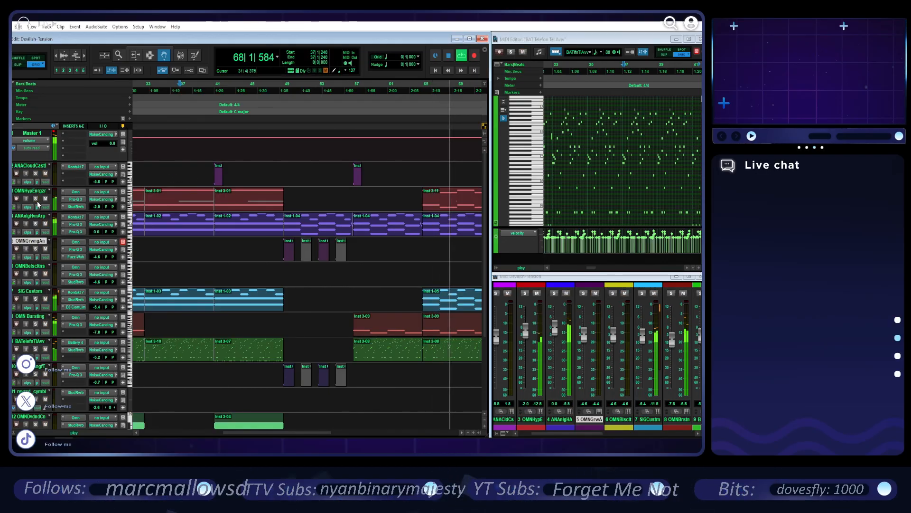
{"action": "left_click", "coordinate": [35, 299]}
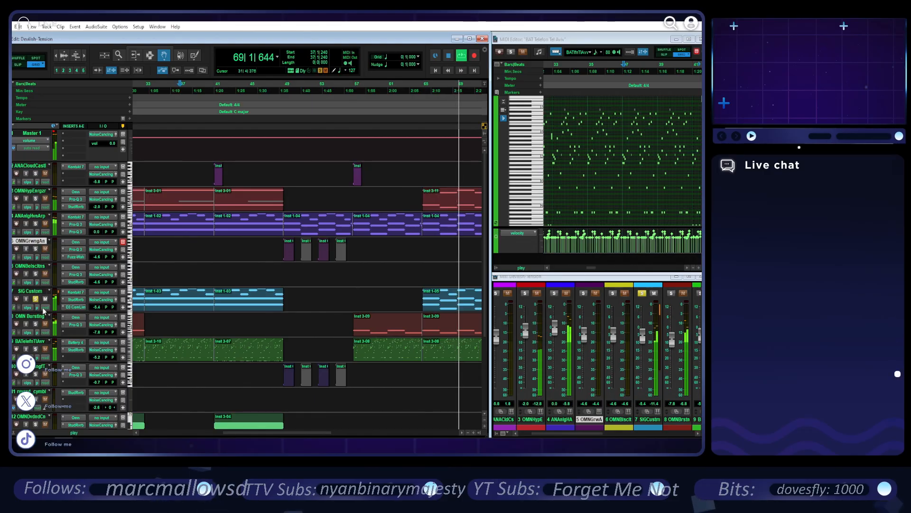
{"action": "left_click_drag", "start_coordinate": [257, 433], "coordinate": [299, 433]}
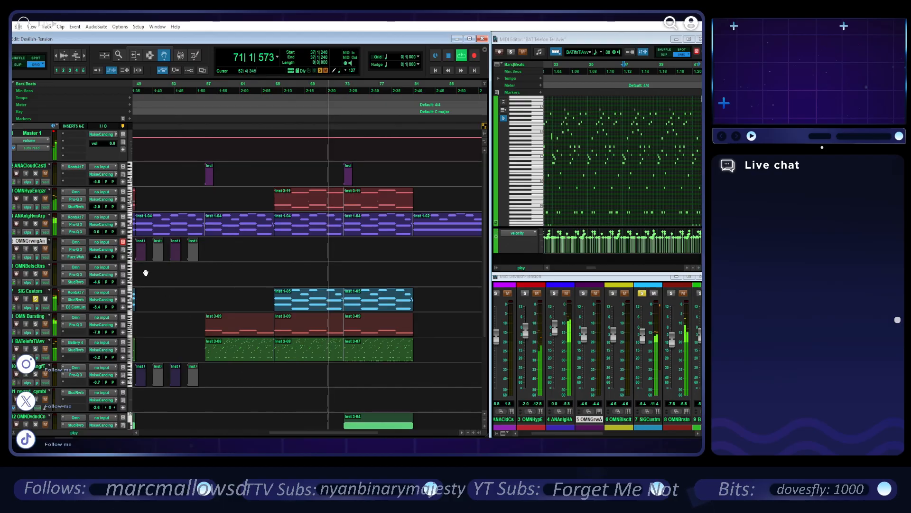
{"action": "left_click", "coordinate": [36, 224]}
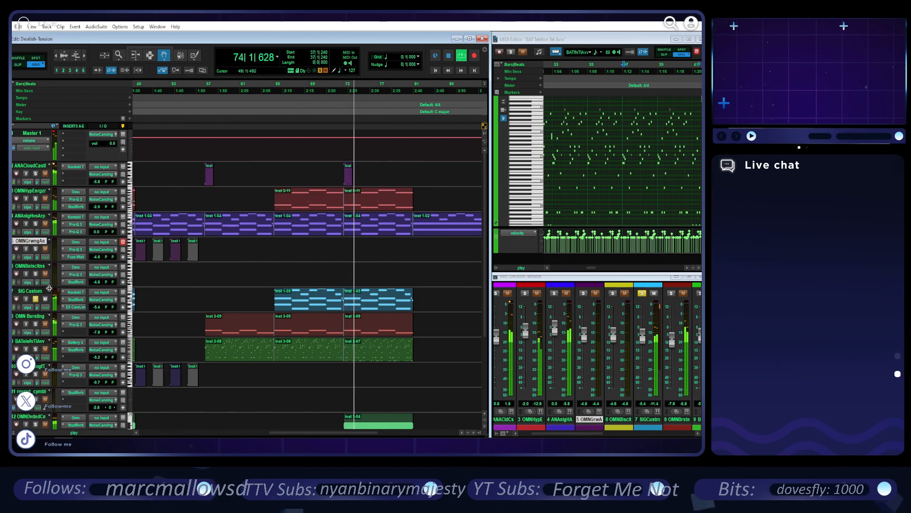
{"action": "left_click", "coordinate": [37, 307]}
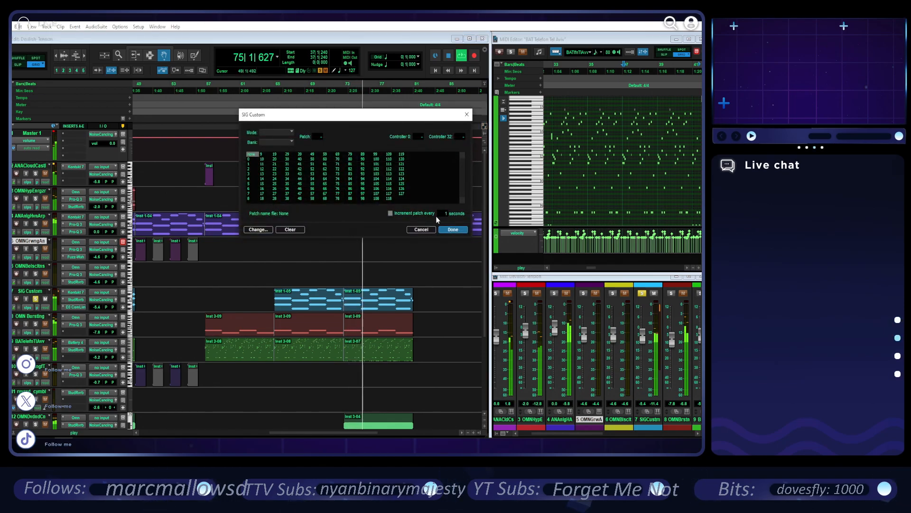
{"action": "left_click", "coordinate": [421, 229]}
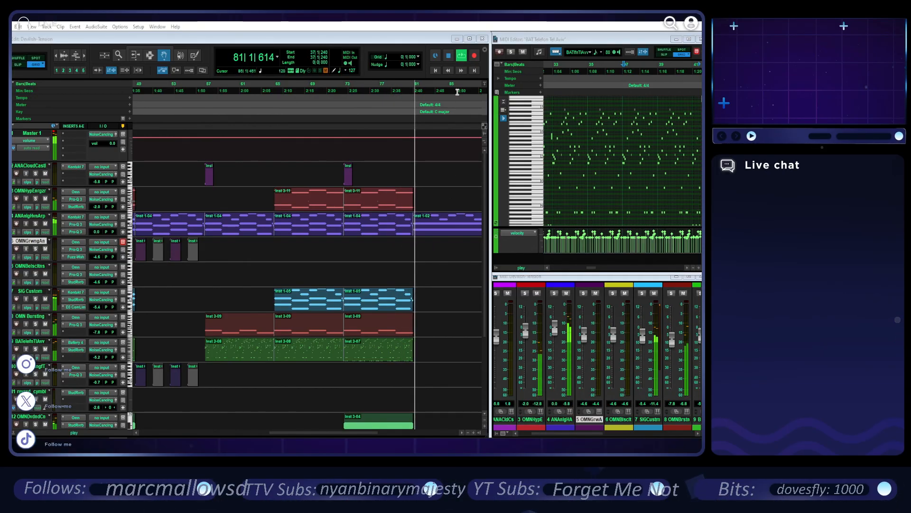
- Follow playback to the End marker, briefly showing the ANAnlg track's volume automation lane to check the closing fade
{"action": "left_click_drag", "start_coordinate": [332, 432], "coordinate": [376, 423]}
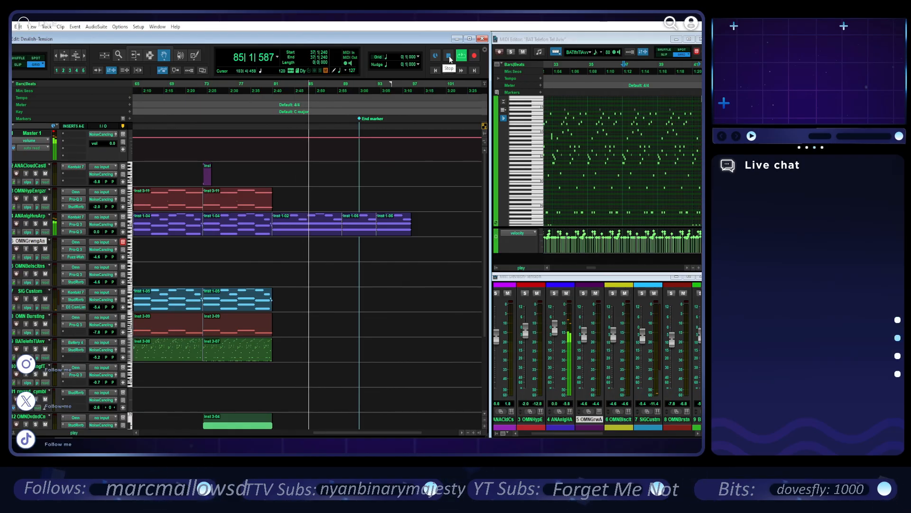
{"action": "scroll", "coordinate": [420, 256], "scroll_direction": "down", "scroll_amount": 5}
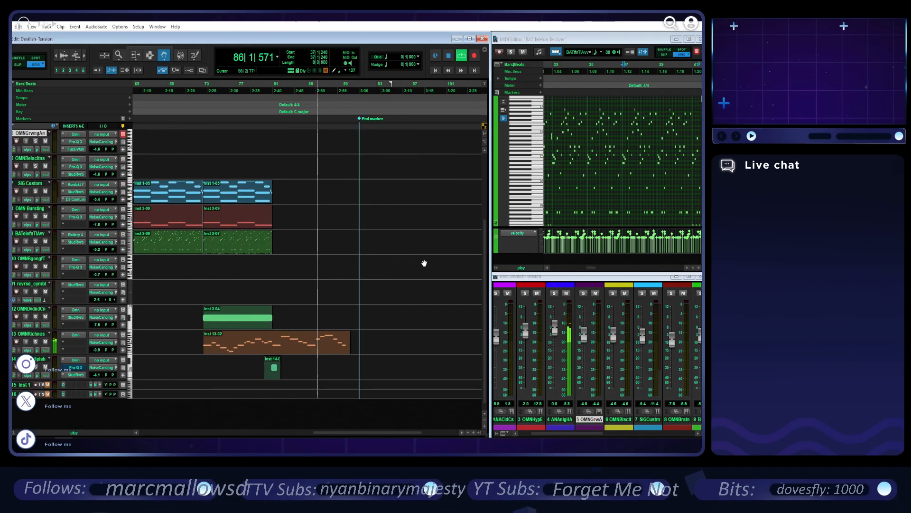
{"action": "scroll", "coordinate": [420, 252], "scroll_direction": "up", "scroll_amount": 5}
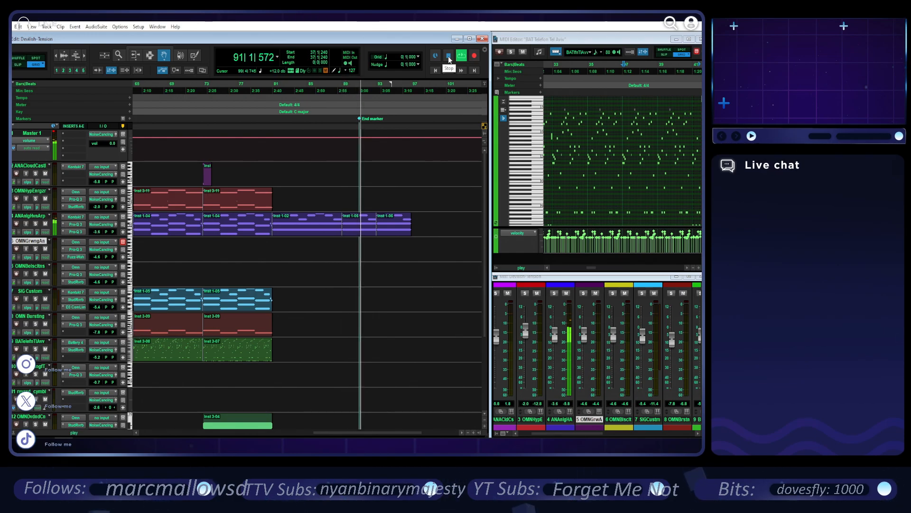
{"action": "left_click", "coordinate": [14, 233]}
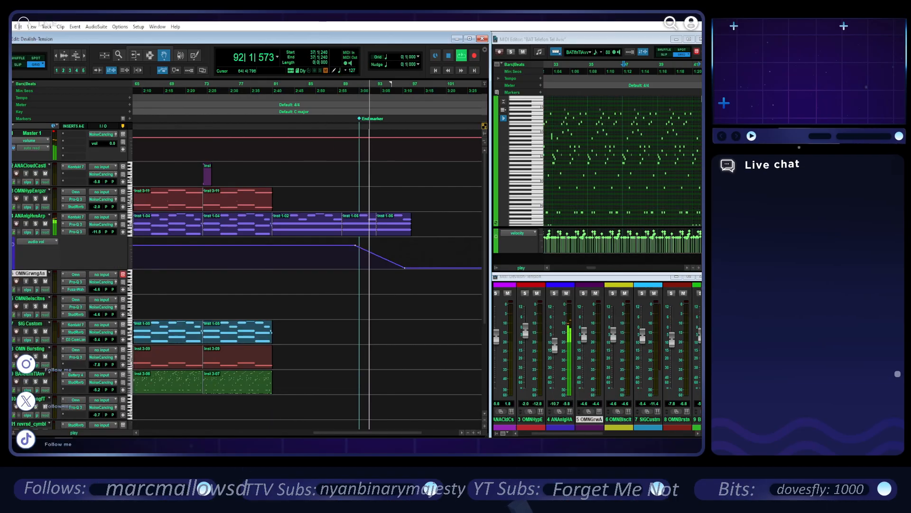
{"action": "left_click", "coordinate": [14, 232]}
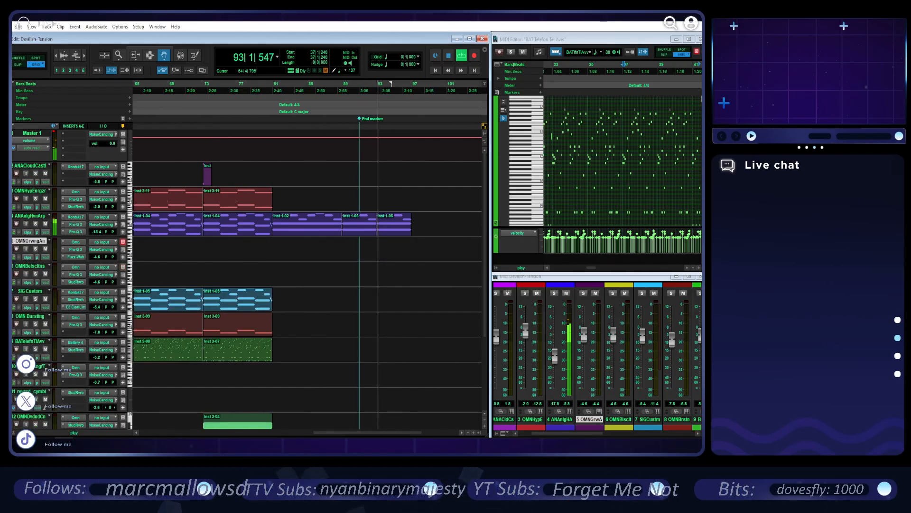
- Stop playback, replay the arrangement from bar 17 while checking the OMN Bursting track's solo, and stop when finished
{"action": "left_click", "coordinate": [447, 60]}
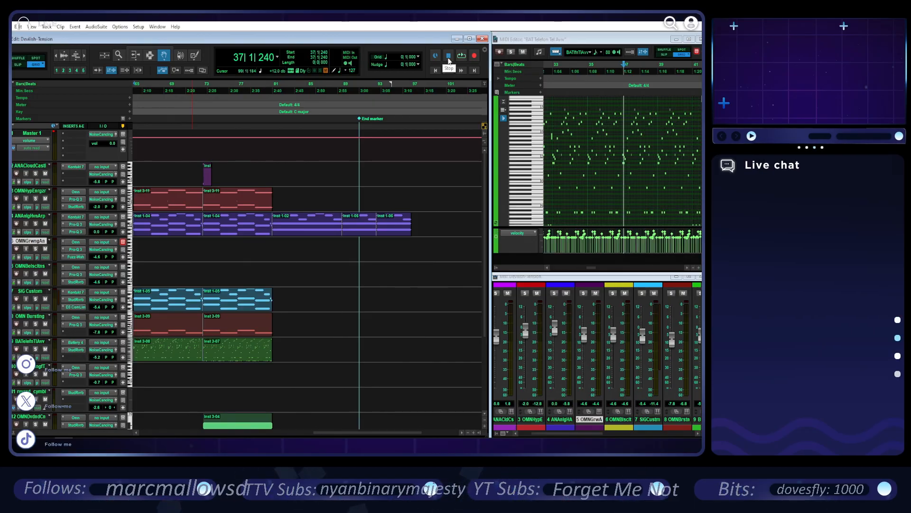
{"action": "left_click", "coordinate": [435, 70]}
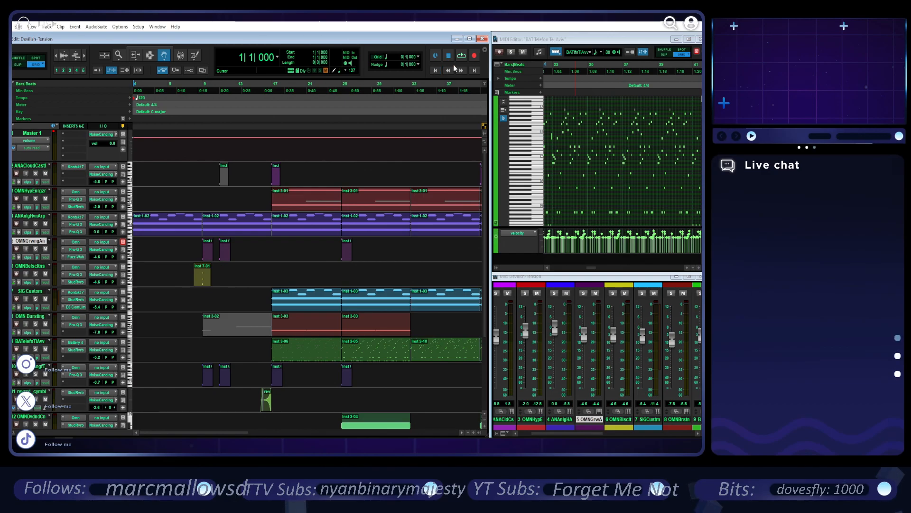
{"action": "left_click", "coordinate": [274, 93]}
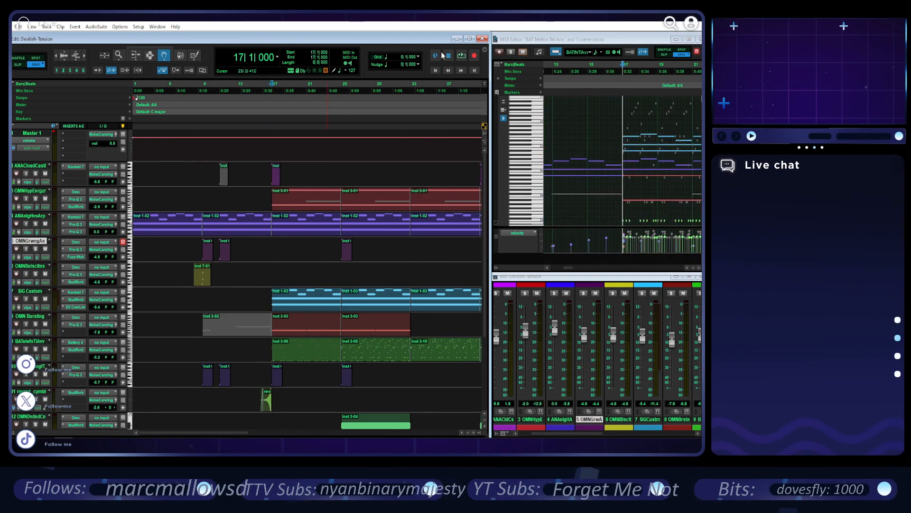
{"action": "key", "text": "space"}
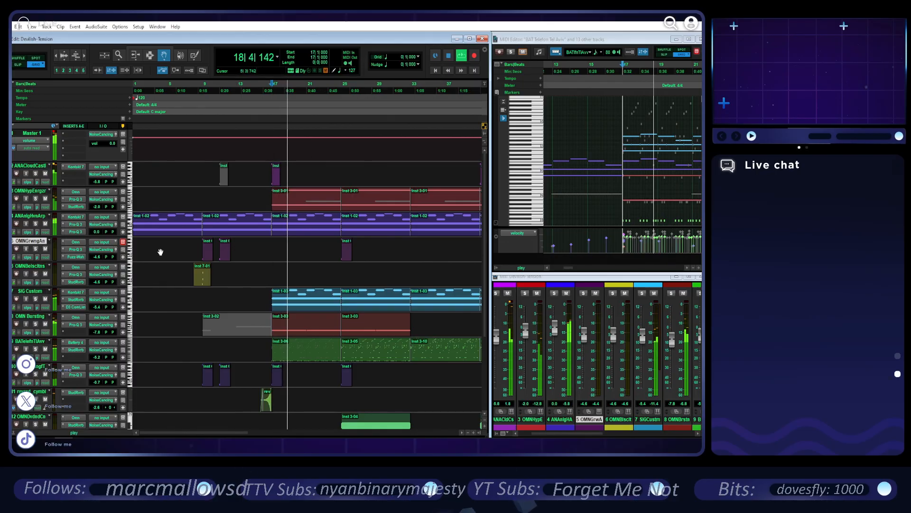
{"action": "left_click", "coordinate": [36, 324]}
{"action": "left_click", "coordinate": [35, 324]}
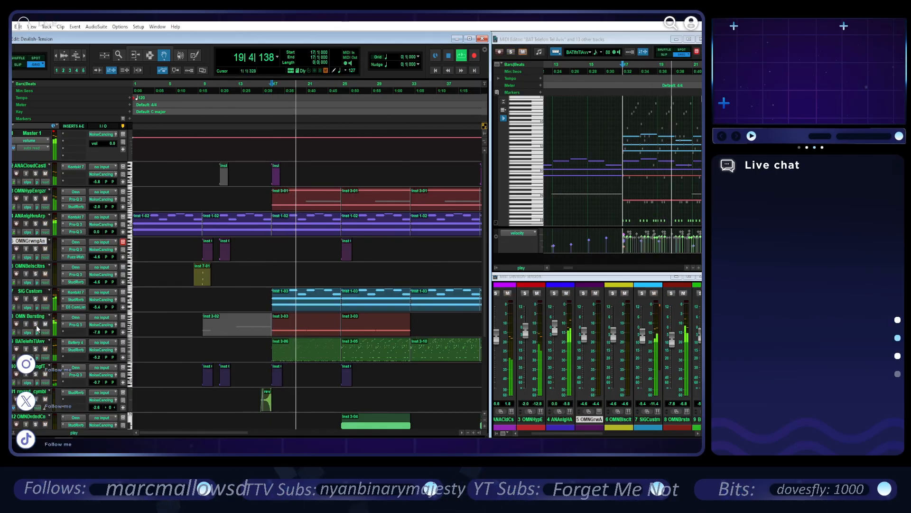
{"action": "left_click", "coordinate": [446, 58]}
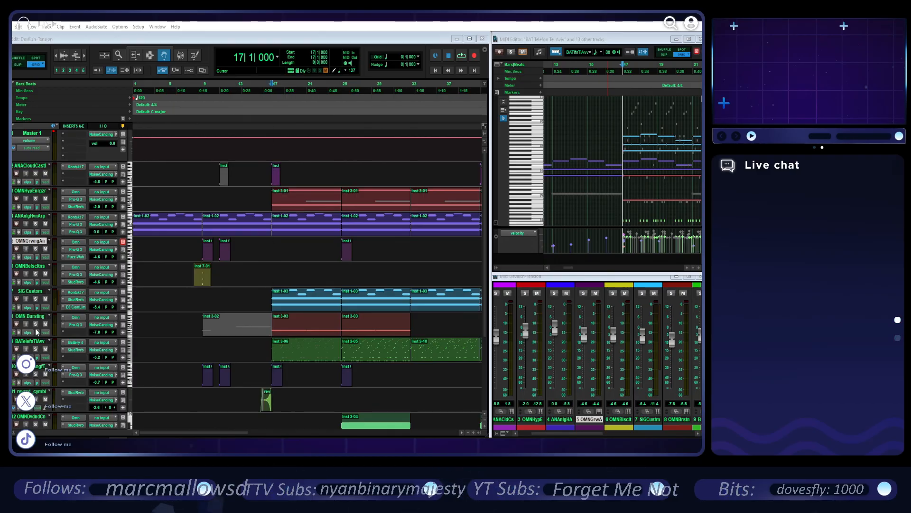
- Open the recent session Spring, discarding changes to Devilish-Tension and enabling the video engine
{"action": "left_click", "coordinate": [10, 27]}
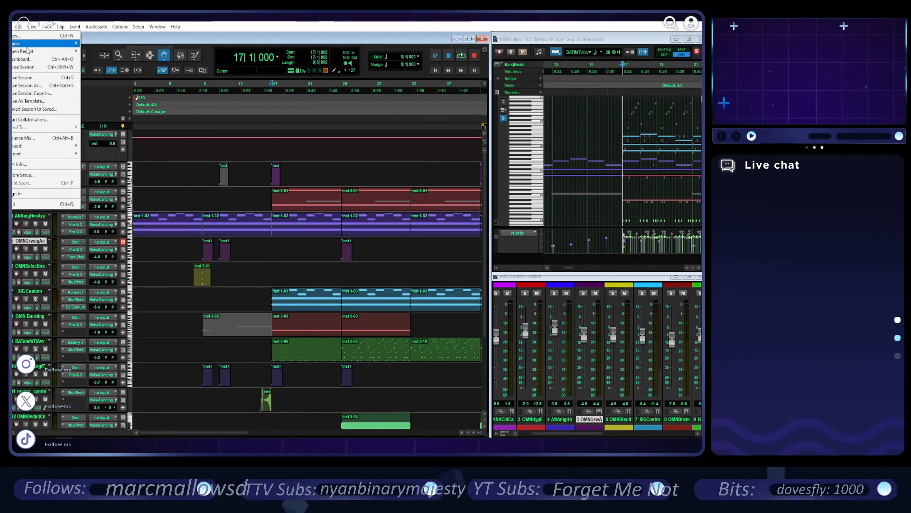
{"action": "mouse_move", "coordinate": [64, 51]}
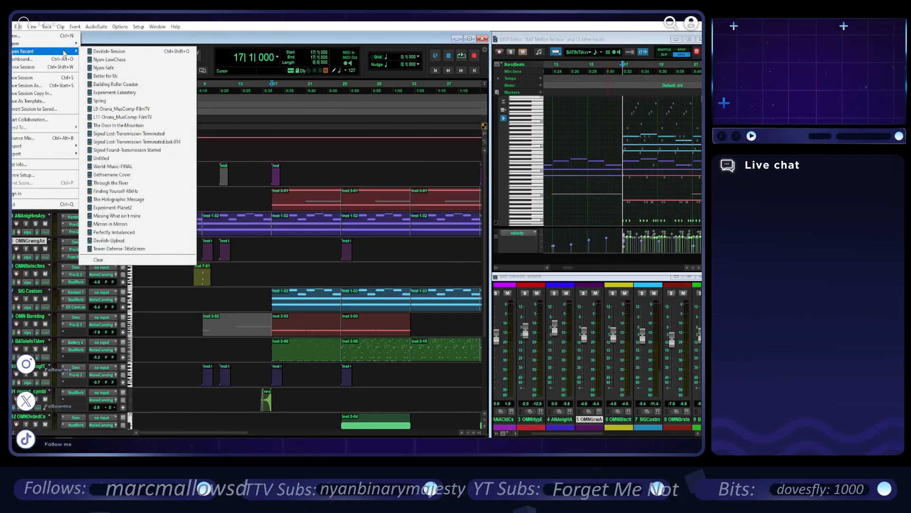
{"action": "left_click", "coordinate": [131, 94]}
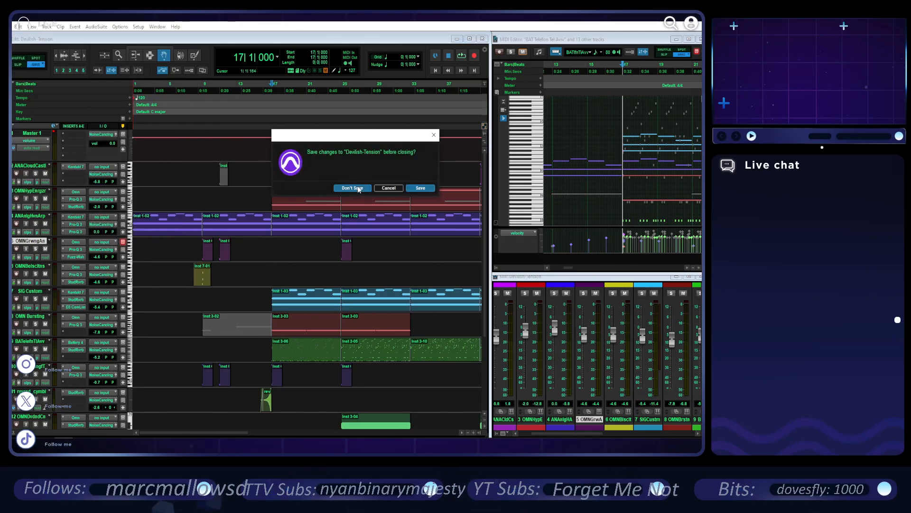
{"action": "left_click", "coordinate": [357, 186]}
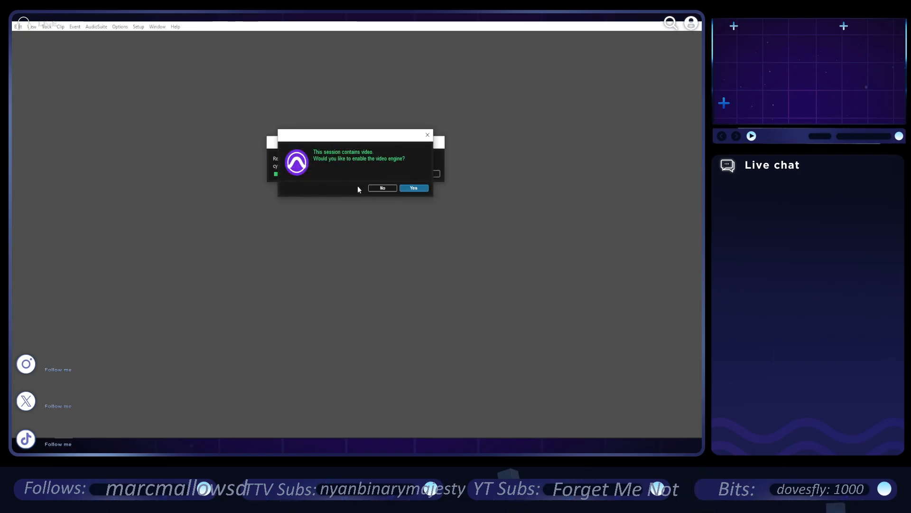
{"action": "left_click", "coordinate": [414, 189]}
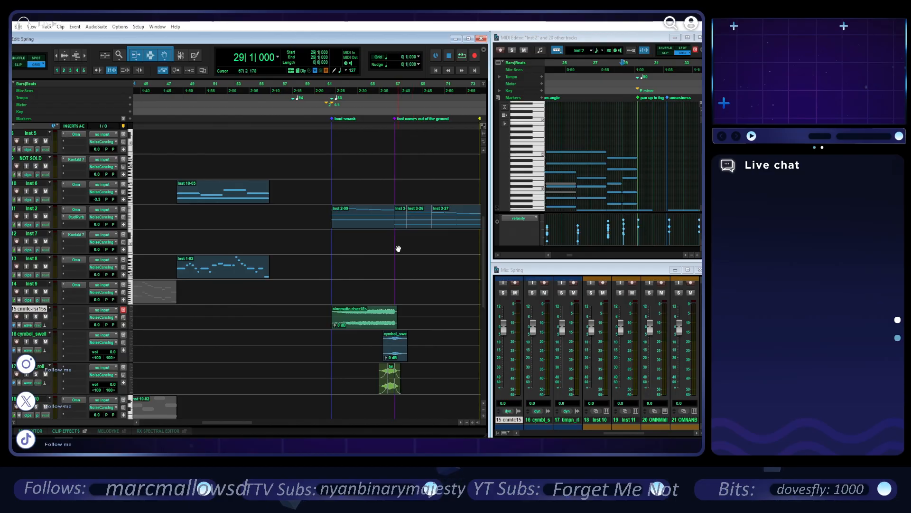
- Audition the Spring session from bar 13 beat 2, just after the Wide overview marker, then stop playback
{"action": "scroll", "coordinate": [397, 248], "scroll_direction": "left", "scroll_amount": 15}
{"action": "scroll", "coordinate": [397, 249], "scroll_direction": "up", "scroll_amount": 7}
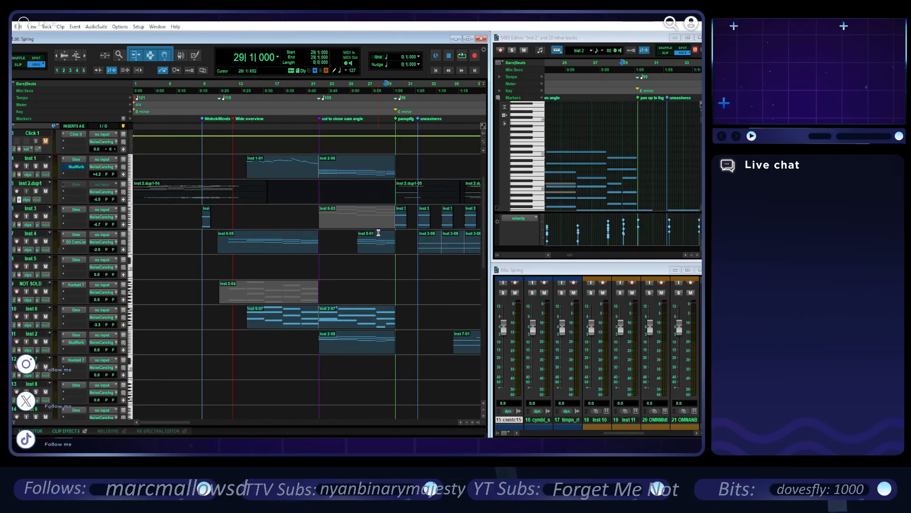
{"action": "left_click", "coordinate": [239, 86]}
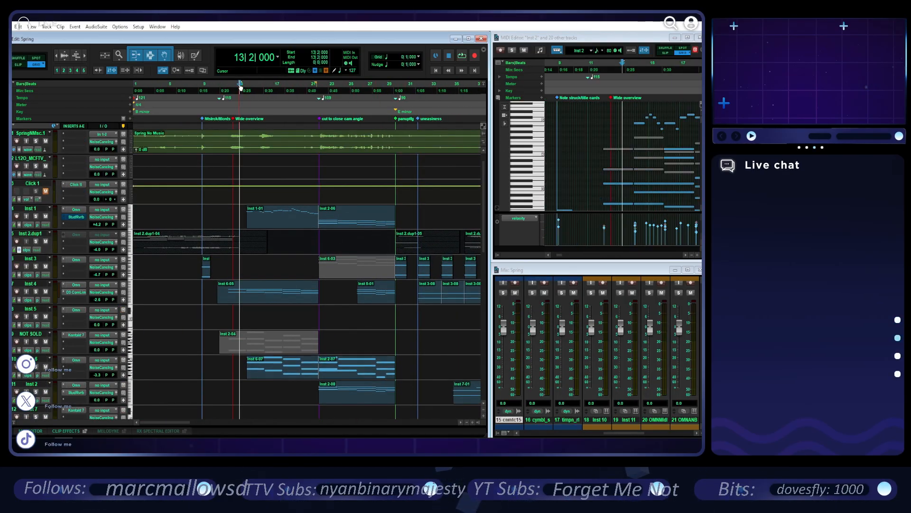
{"action": "key", "text": "space"}
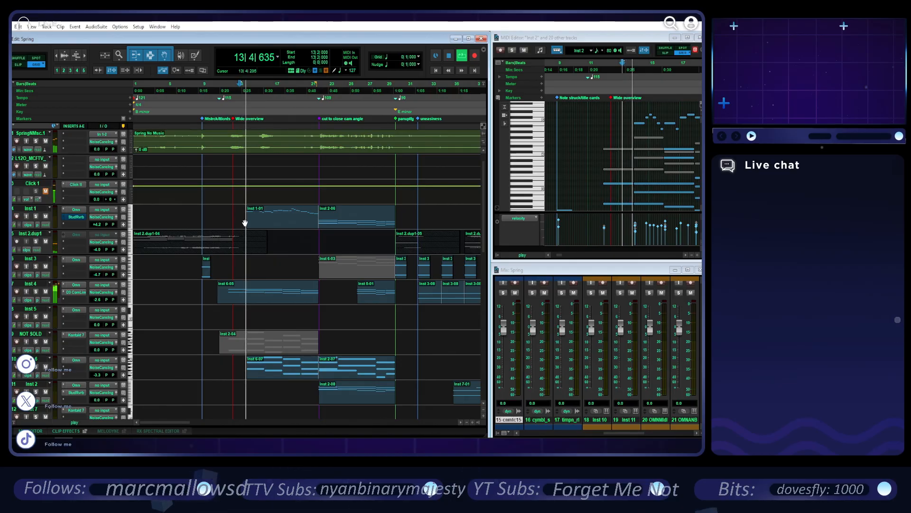
{"action": "scroll", "coordinate": [245, 222], "scroll_direction": "right", "scroll_amount": 3}
{"action": "scroll", "coordinate": [246, 252], "scroll_direction": "left", "scroll_amount": 3}
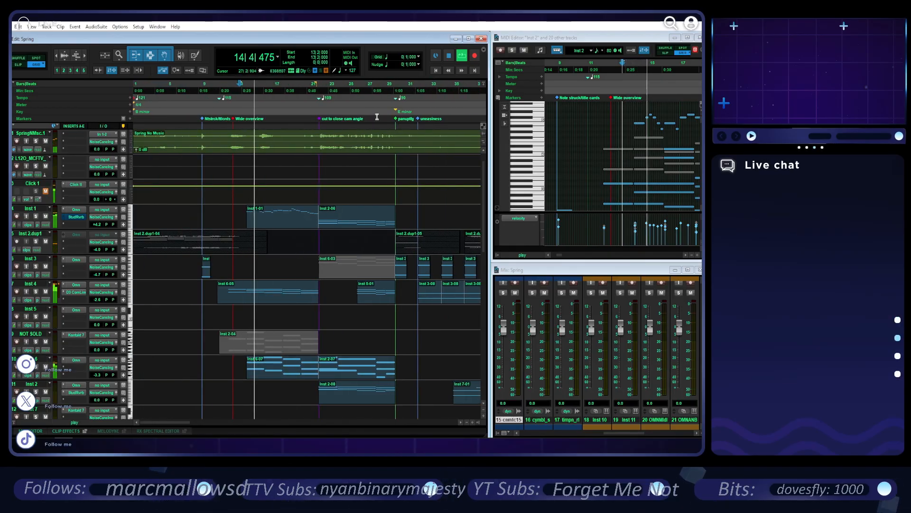
{"action": "key", "text": "space"}
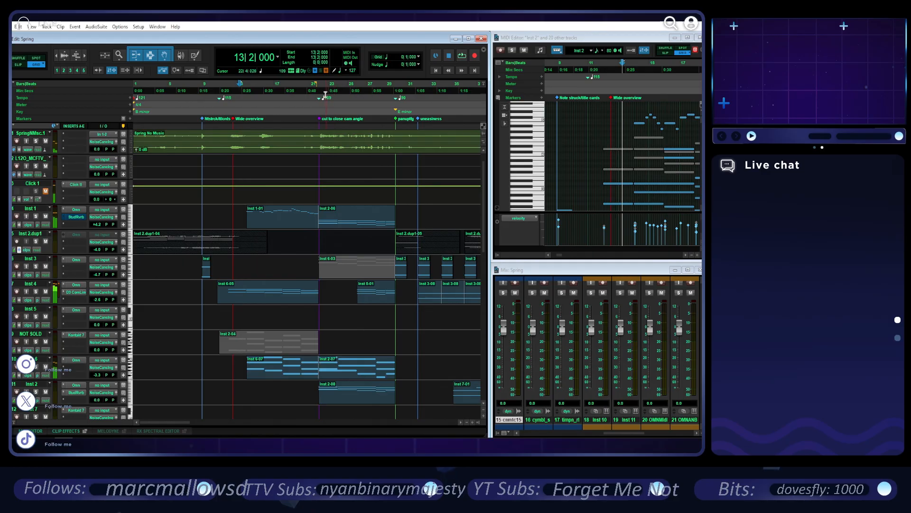
- Play a short passage from bar 22 at the close cam angle marker, then stop playback
{"action": "left_click", "coordinate": [319, 92]}
{"action": "key", "text": "space"}
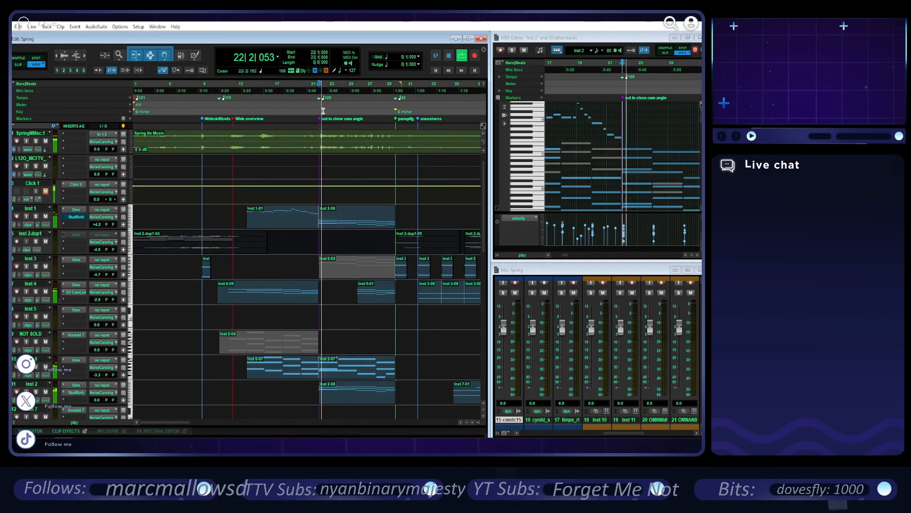
{"action": "scroll", "coordinate": [378, 157], "scroll_direction": "down", "scroll_amount": 2}
{"action": "key", "text": "space"}
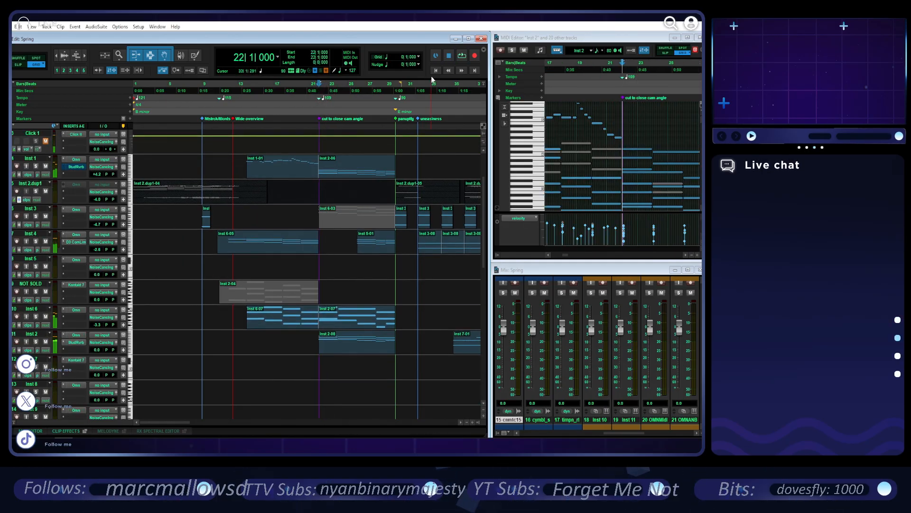
- Play the session from its start, briefly soloing the Inst 2.dup1 track, then stop playback
{"action": "key", "text": "Return"}
{"action": "scroll", "coordinate": [265, 283], "scroll_direction": "up", "scroll_amount": 3}
{"action": "key", "text": "space"}
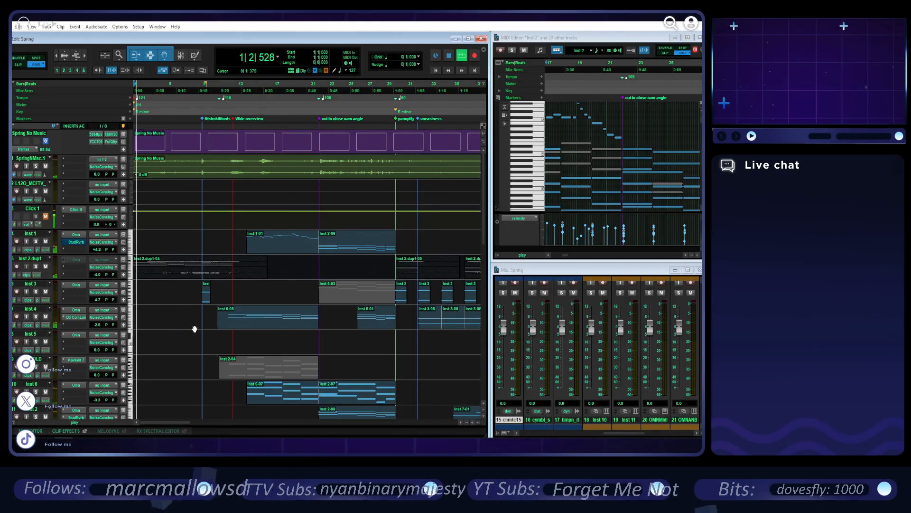
{"action": "left_click", "coordinate": [37, 266]}
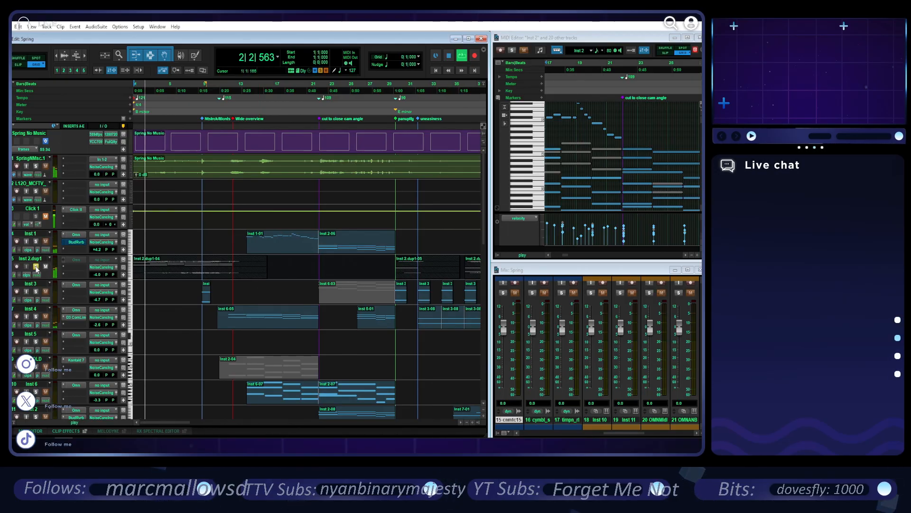
{"action": "left_click", "coordinate": [36, 266]}
{"action": "key", "text": "space"}
- Examine the Spring arrangement's tracks, video and markers, from the late unscored sections back to the opening
{"action": "scroll", "coordinate": [192, 313], "scroll_direction": "down", "scroll_amount": 3}
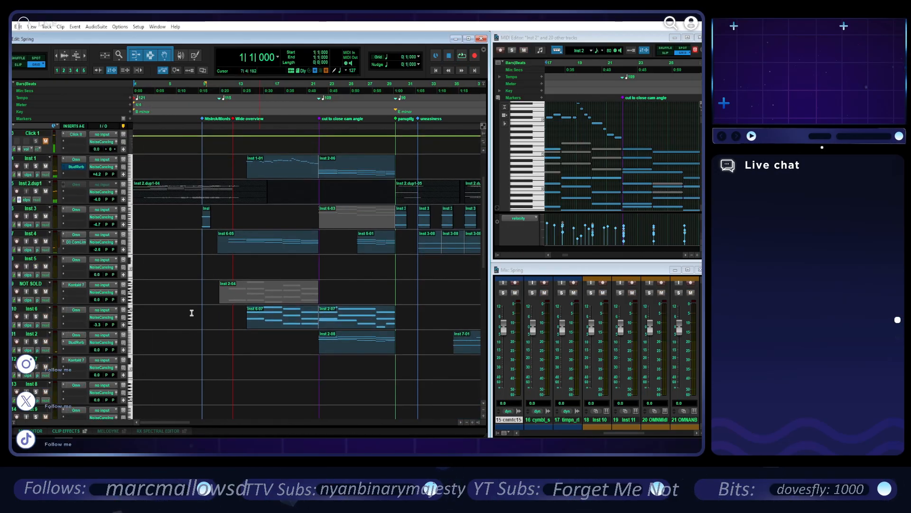
{"action": "scroll", "coordinate": [192, 312], "scroll_direction": "right", "scroll_amount": 10}
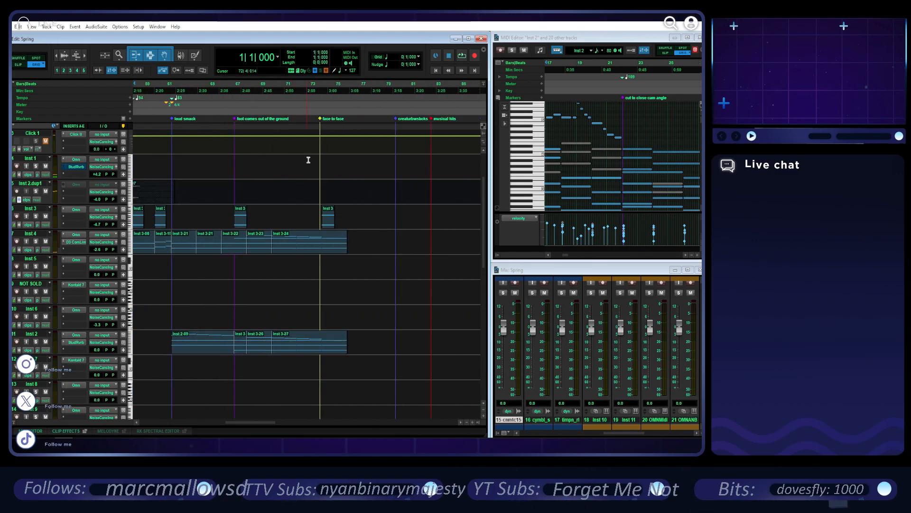
{"action": "scroll", "coordinate": [335, 102], "scroll_direction": "right", "scroll_amount": 6}
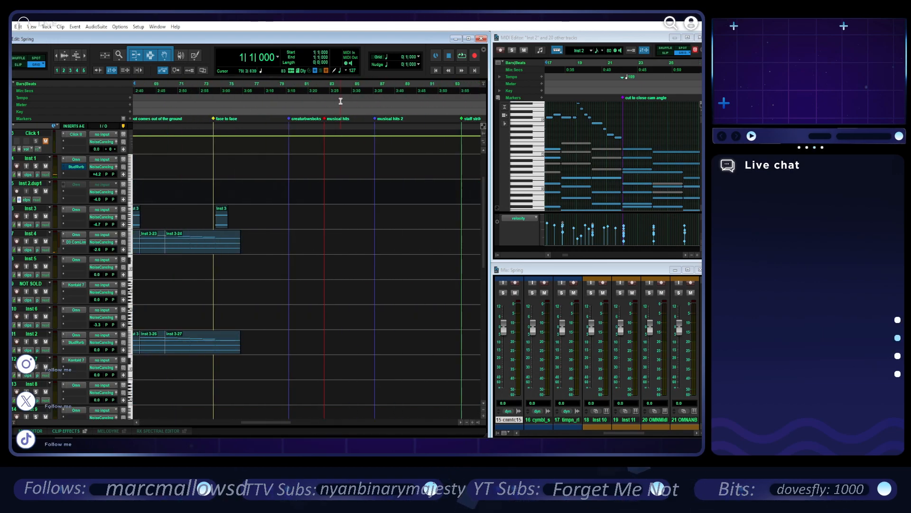
{"action": "scroll", "coordinate": [341, 101], "scroll_direction": "right", "scroll_amount": 4}
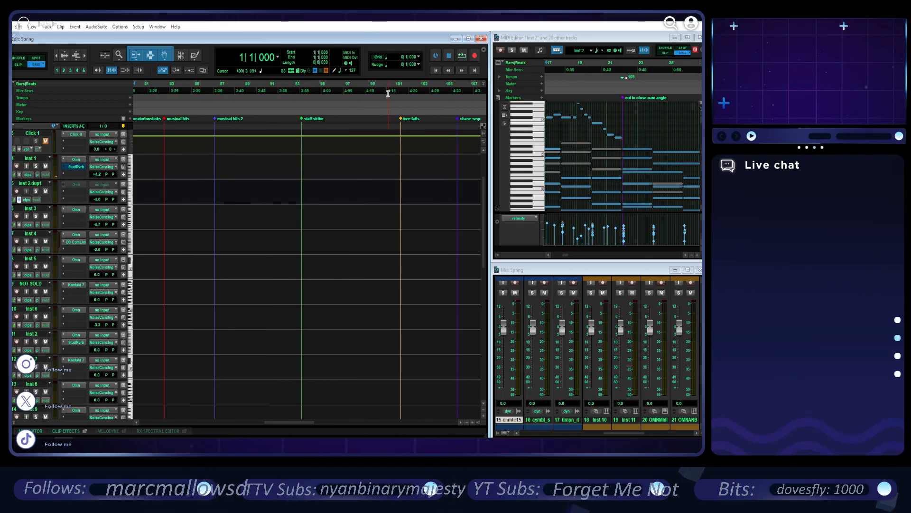
{"action": "scroll", "coordinate": [387, 93], "scroll_direction": "left", "scroll_amount": 6}
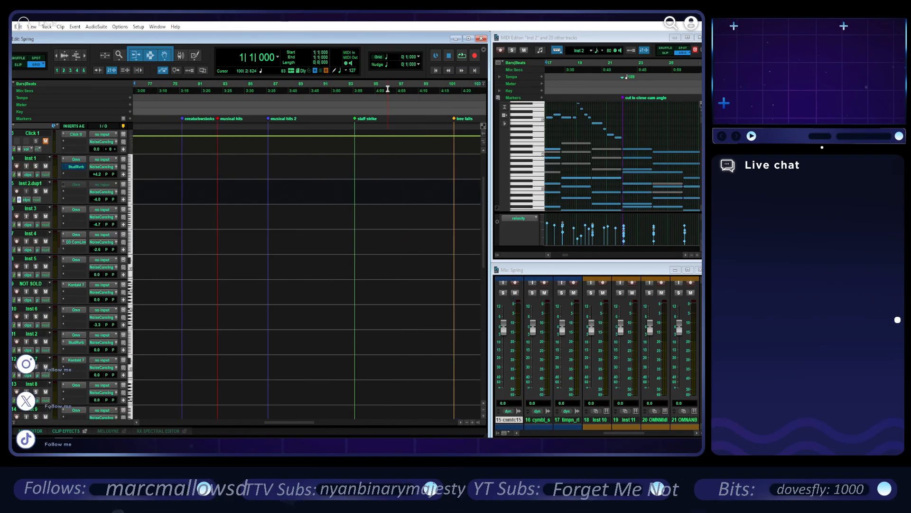
{"action": "scroll", "coordinate": [294, 201], "scroll_direction": "down", "scroll_amount": 1}
{"action": "scroll", "coordinate": [326, 208], "scroll_direction": "left", "scroll_amount": 8}
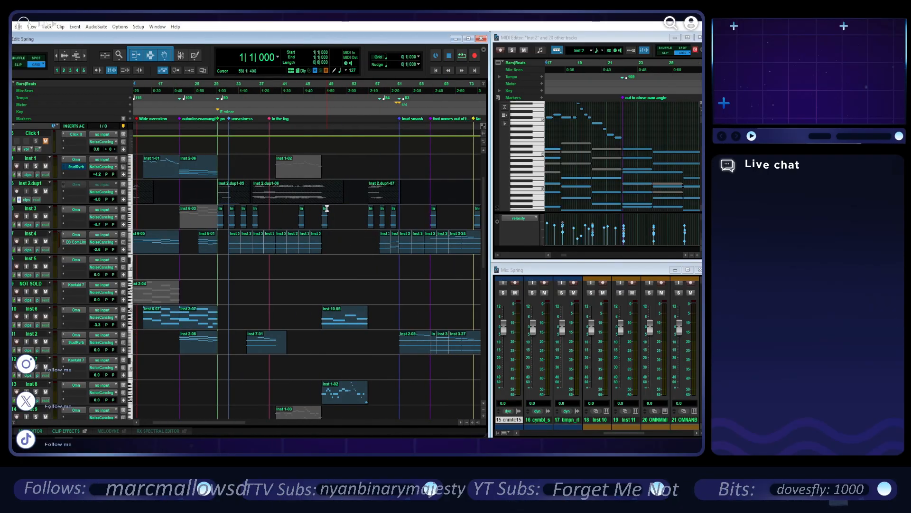
{"action": "scroll", "coordinate": [327, 208], "scroll_direction": "down", "scroll_amount": 6}
{"action": "scroll", "coordinate": [327, 208], "scroll_direction": "up", "scroll_amount": 8}
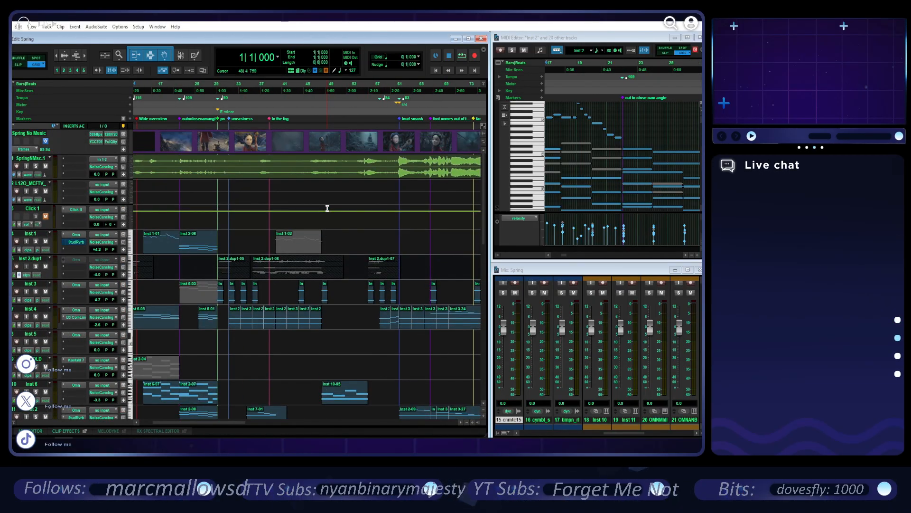
{"action": "scroll", "coordinate": [336, 264], "scroll_direction": "left", "scroll_amount": 3}
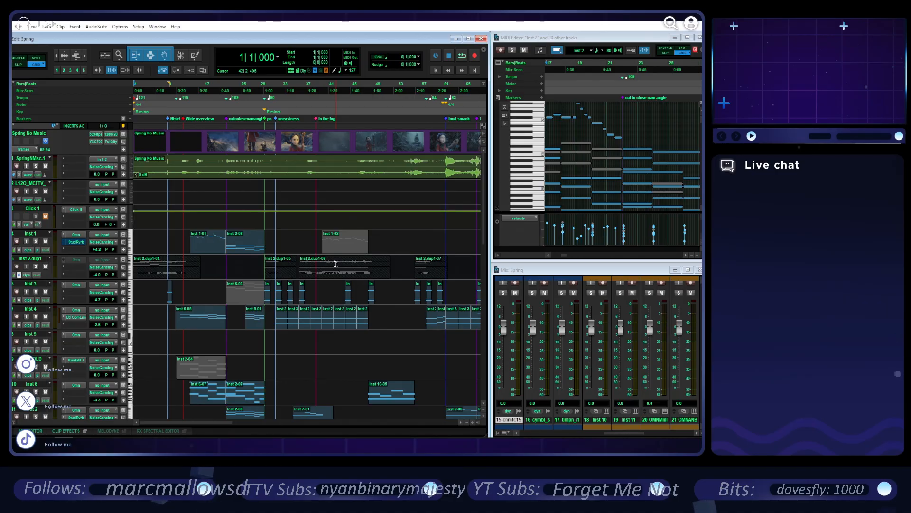